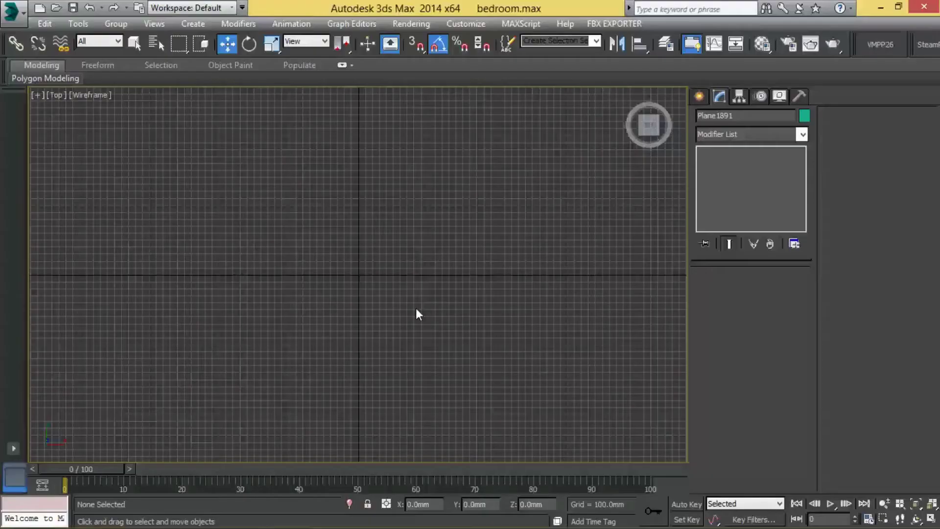
Create a plane in the Top view with 15' (4572 mm) length and width
click(691, 96)
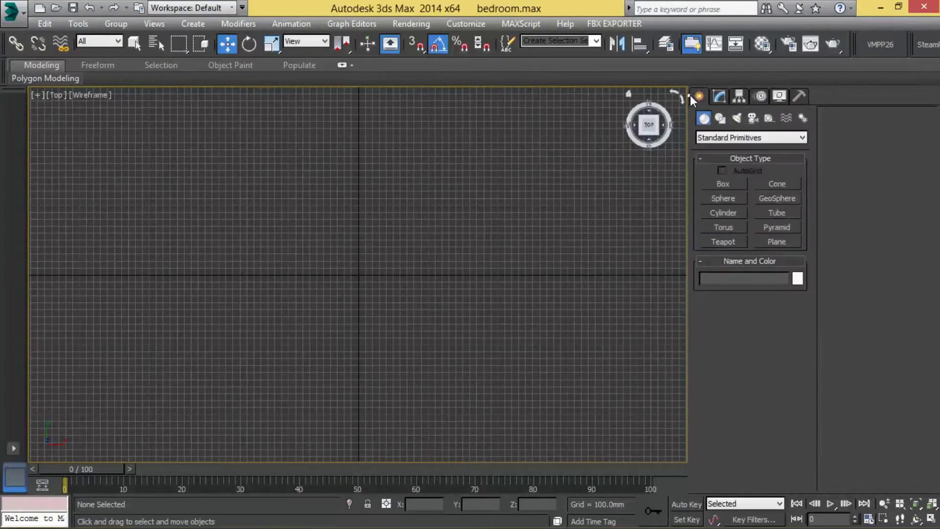
click(775, 241)
drag(189, 161, 487, 434)
right_click(491, 436)
click(719, 96)
text(15)
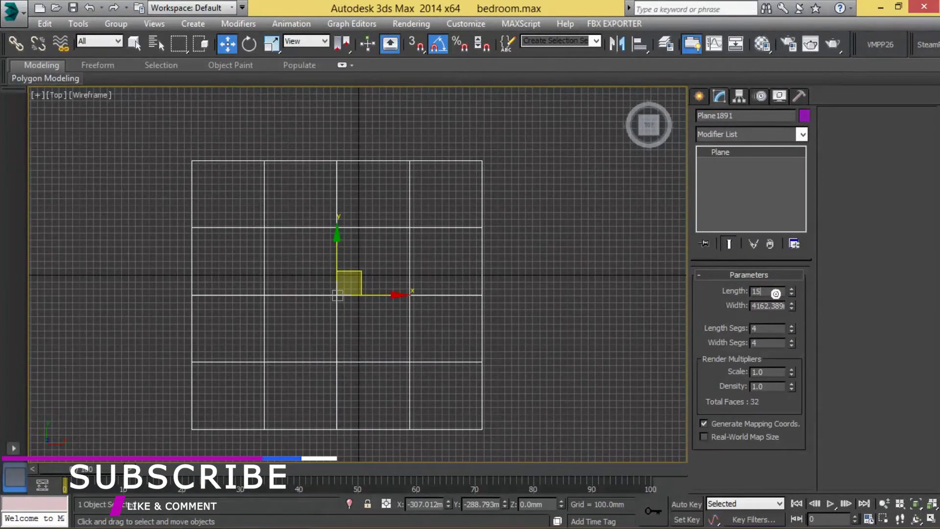
key(Tab)
text(')
key(Return)
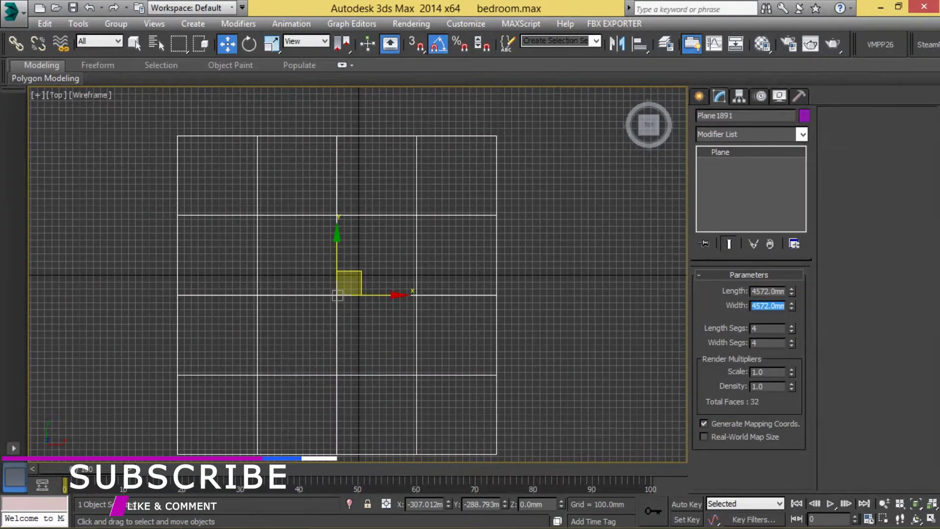
Zero the plane's X and Y position to centre it at the origin
right_click(447, 503)
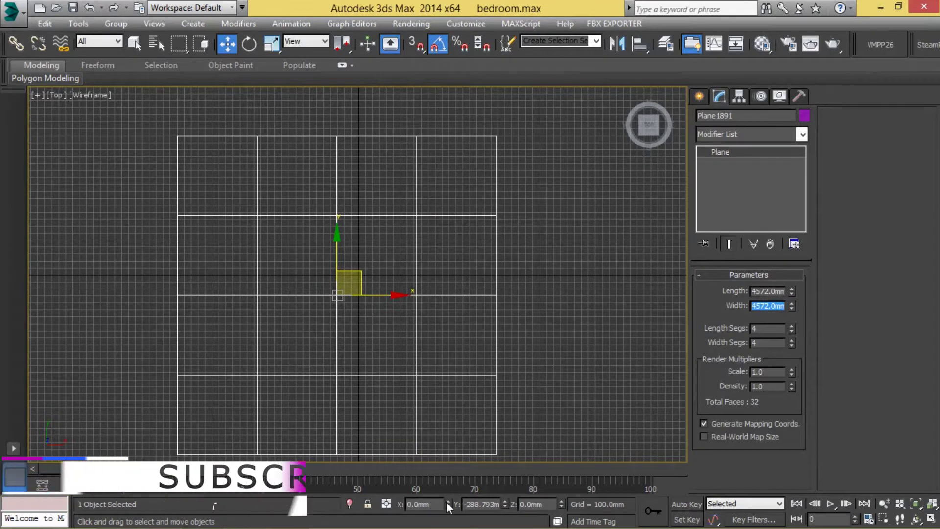
right_click(504, 504)
key(alt+w)
right_click(547, 388)
key(alt+w)
key(z)
mouse_move(508, 321)
alt+middle_down()
mouse_move(377, 305)
mouse_move(413, 287)
alt+middle_up()
scroll(379, 308, up, 2)
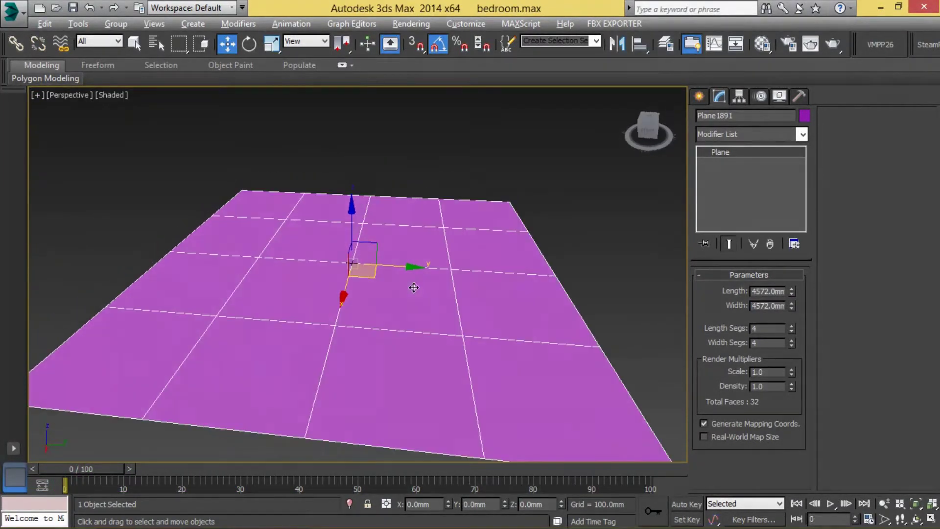
Run the V-Ray scene converter to convert scene materials and shadows to V-Ray
key(t)
key(F3)
click(399, 237)
click(395, 276)
key(p)
key(F3)
mouse_move(550, 374)
alt+middle_down()
mouse_move(570, 291)
mouse_move(554, 244)
mouse_move(566, 235)
mouse_move(563, 260)
alt+middle_up()
scroll(554, 243, down, 3)
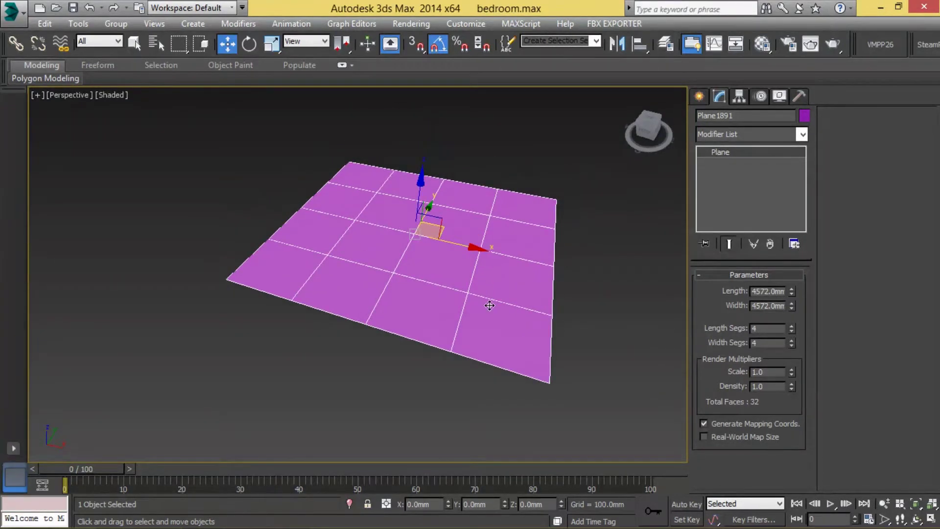
alt+middle_drag(489, 305, 420, 258)
right_click(561, 323)
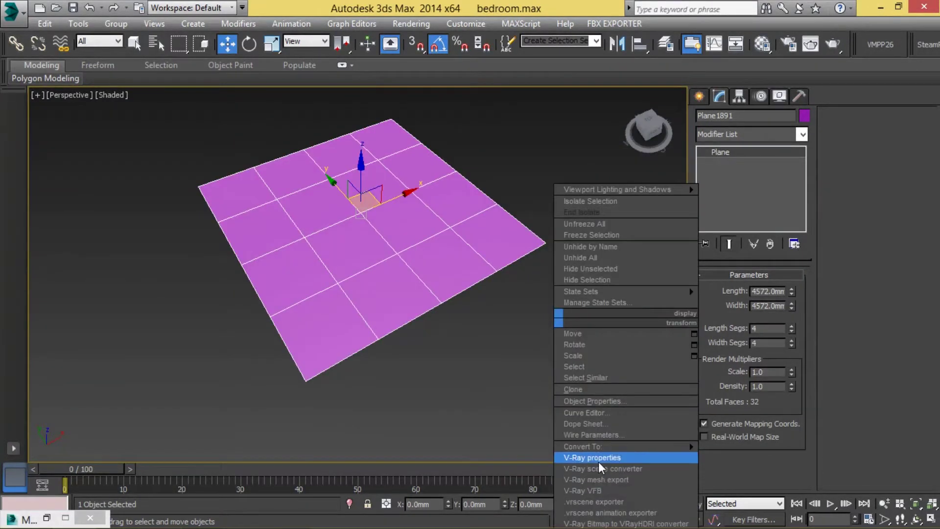
click(611, 469)
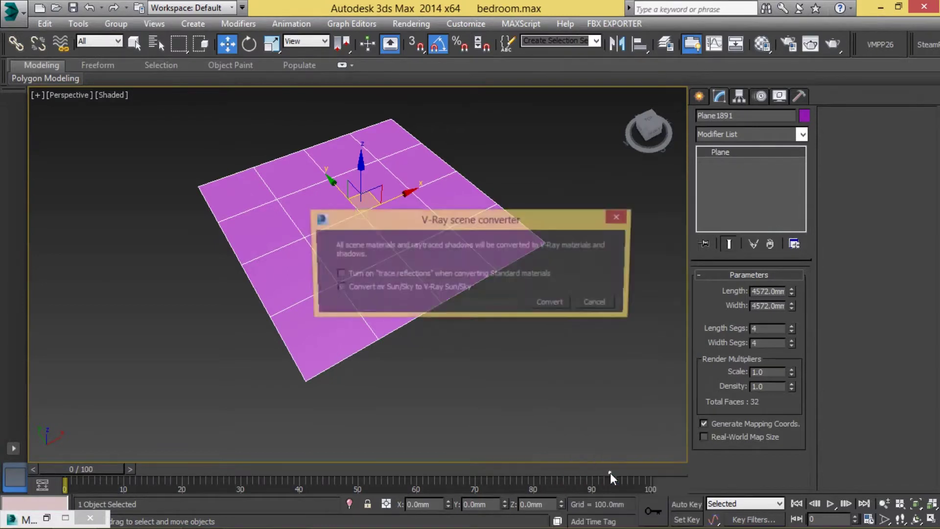
click(556, 302)
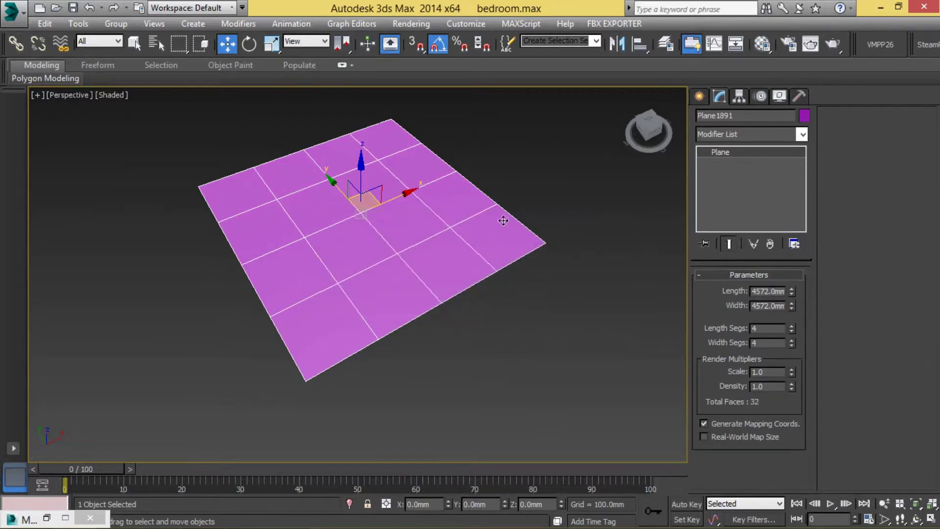
Name the VRayMtl 'Flloor' and assign it to the floor plane, turning it grey
key(m)
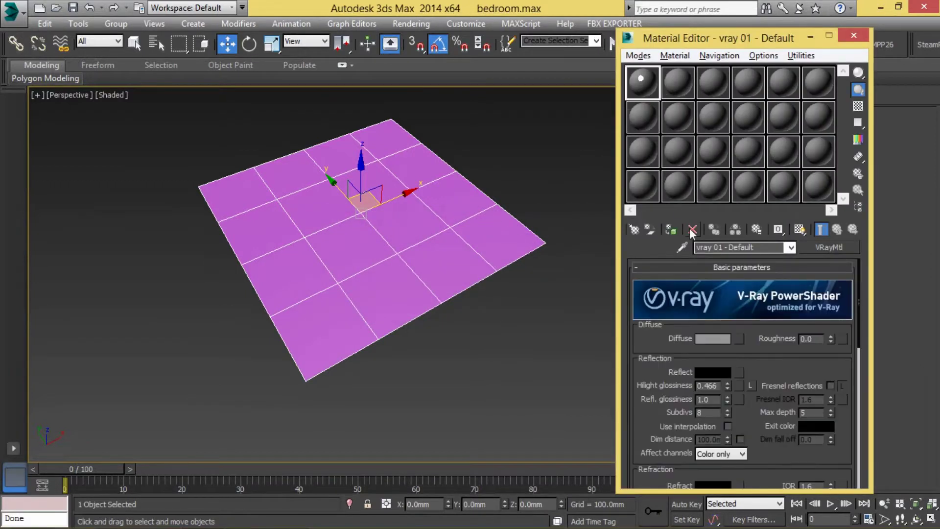
click(764, 250)
text(Fllor)
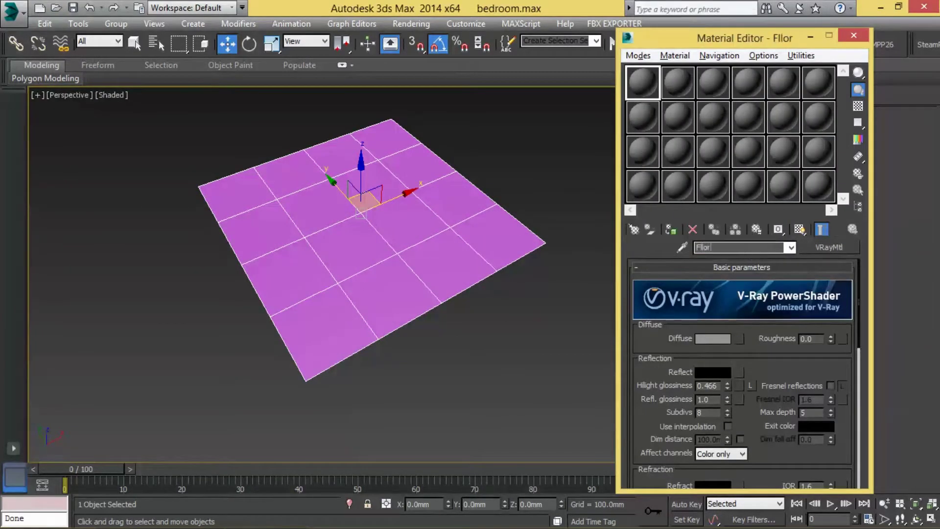
key(BackSpace)
text(o)
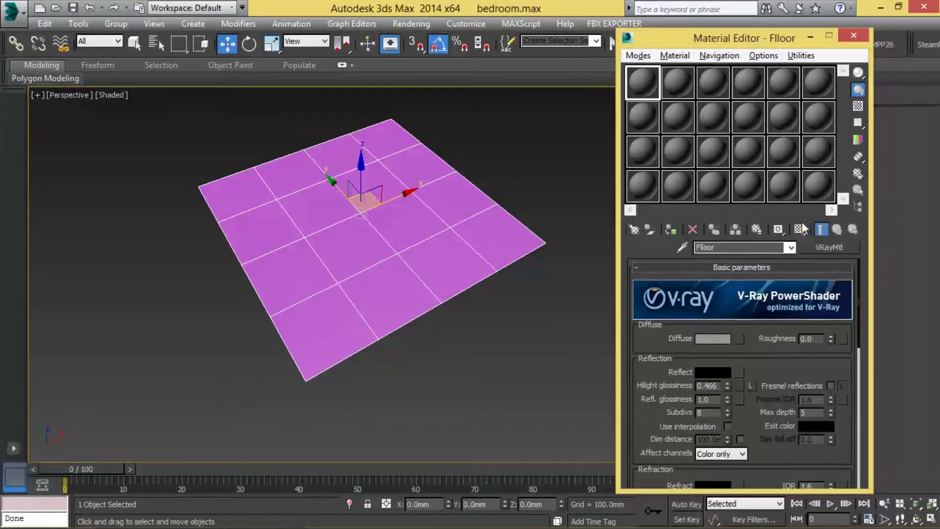
click(670, 229)
alt+middle_drag(470, 258, 453, 274)
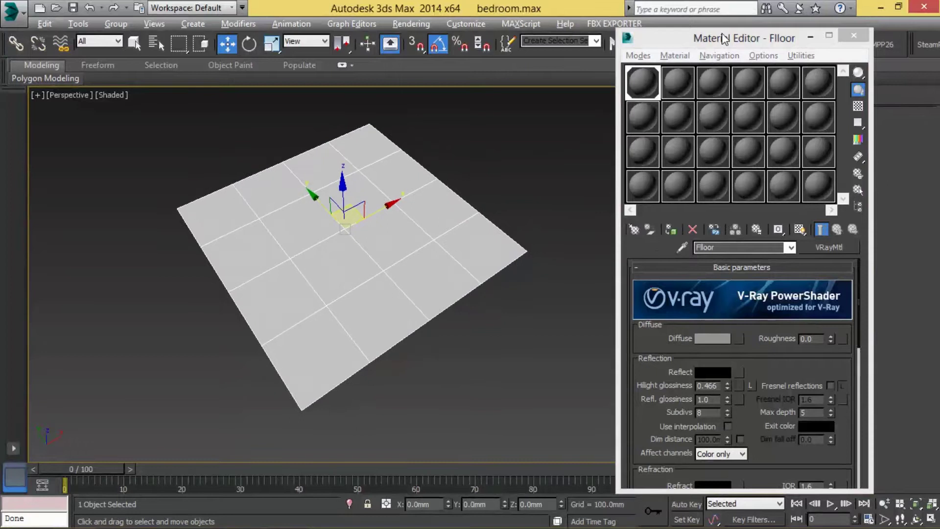
click(850, 37)
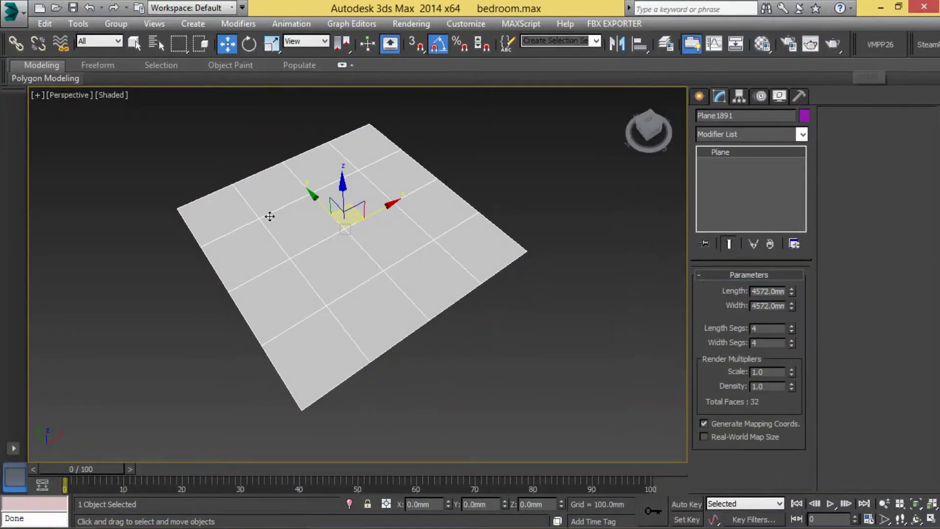
Draw a closed line snapped to the floor plane's four corners in the Top view
key(t)
click(598, 260)
click(699, 96)
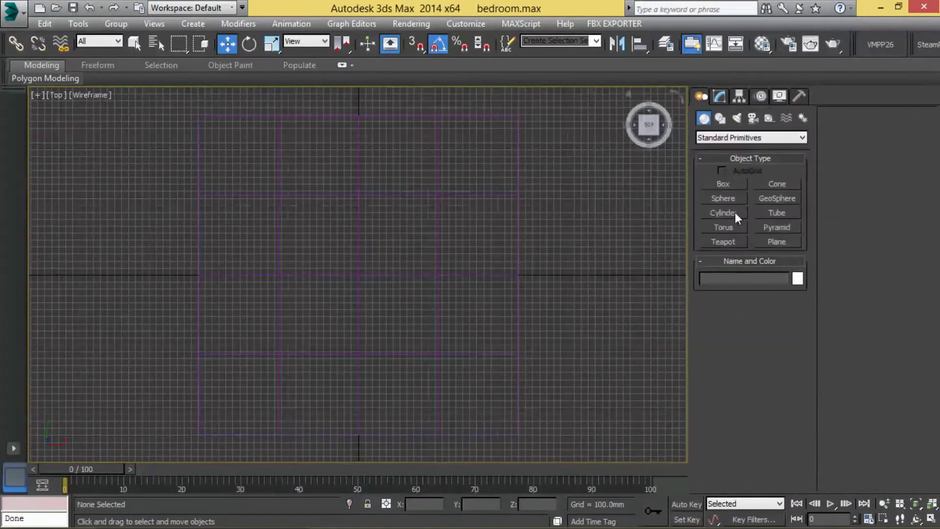
click(729, 184)
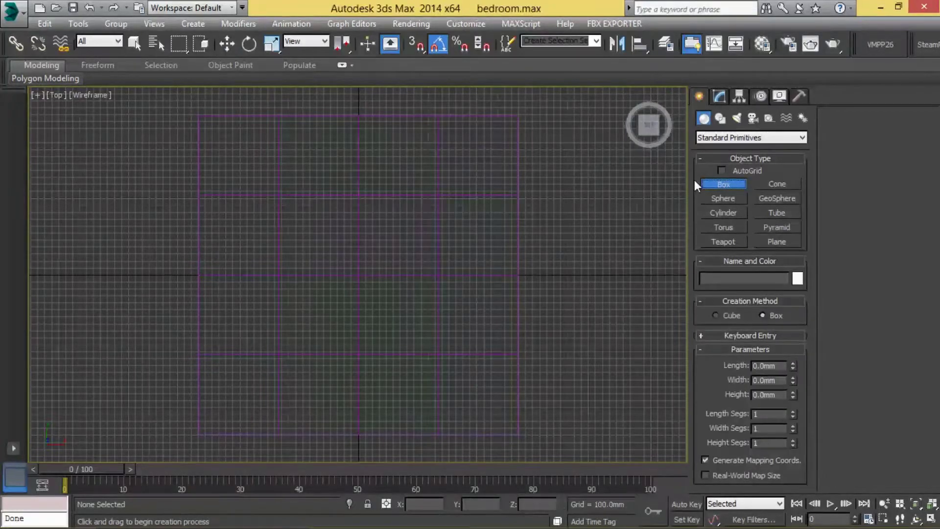
right_click(367, 196)
click(718, 118)
click(724, 196)
key(s)
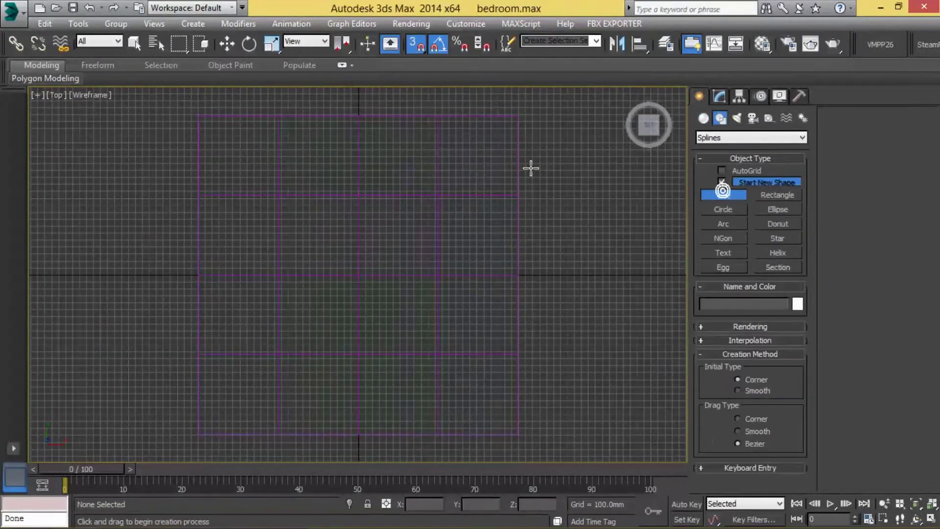
click(526, 111)
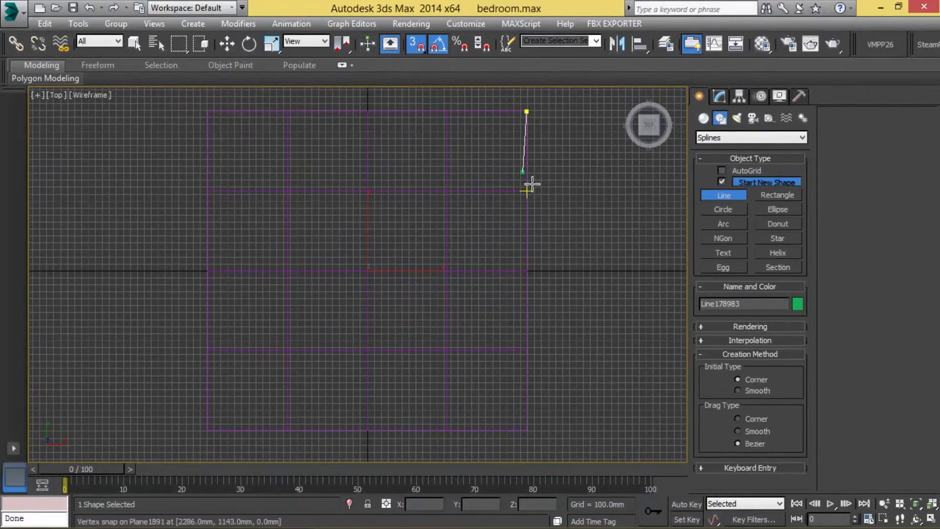
click(209, 115)
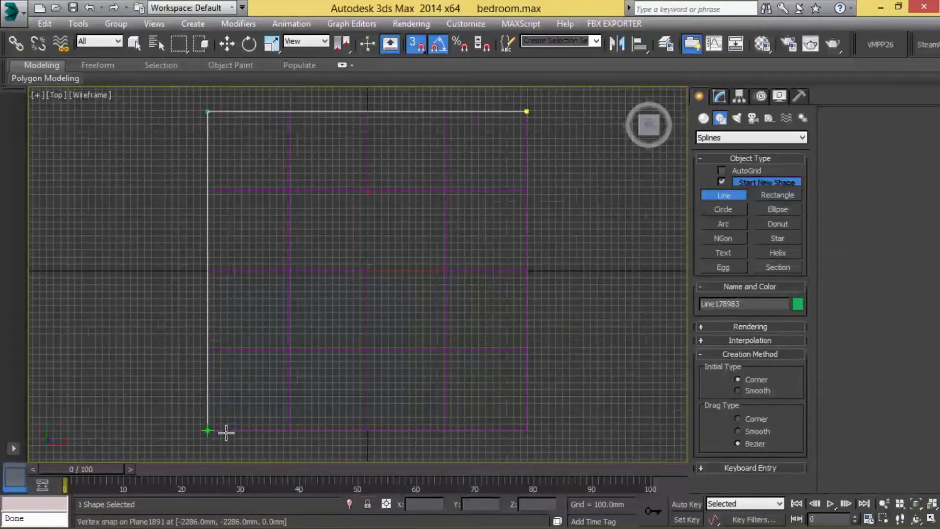
click(207, 431)
click(527, 430)
click(526, 112)
key(w)
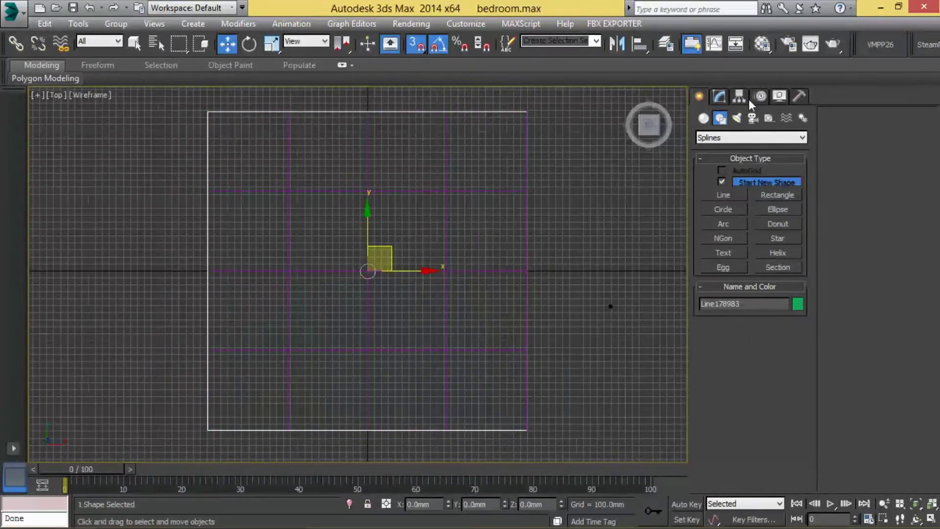
Outline the perimeter spline inward to give the walls thickness
click(718, 97)
click(736, 184)
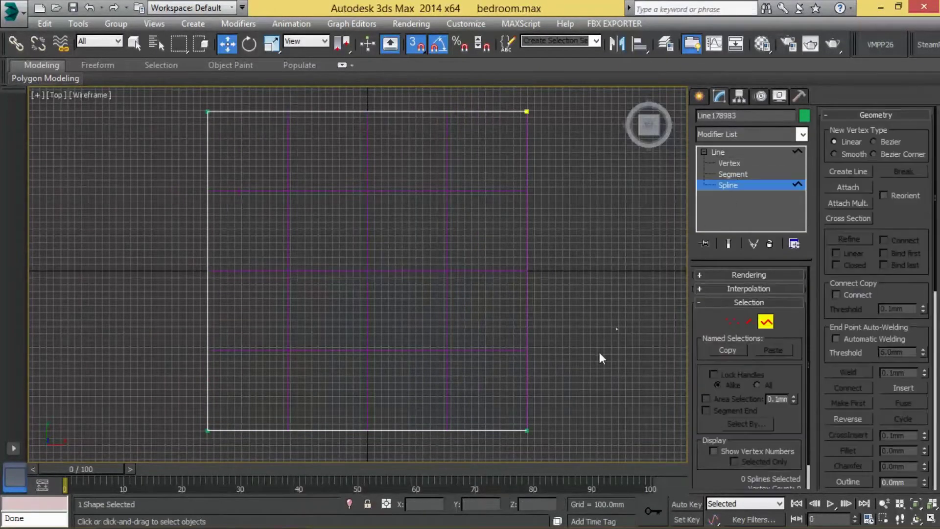
click(526, 422)
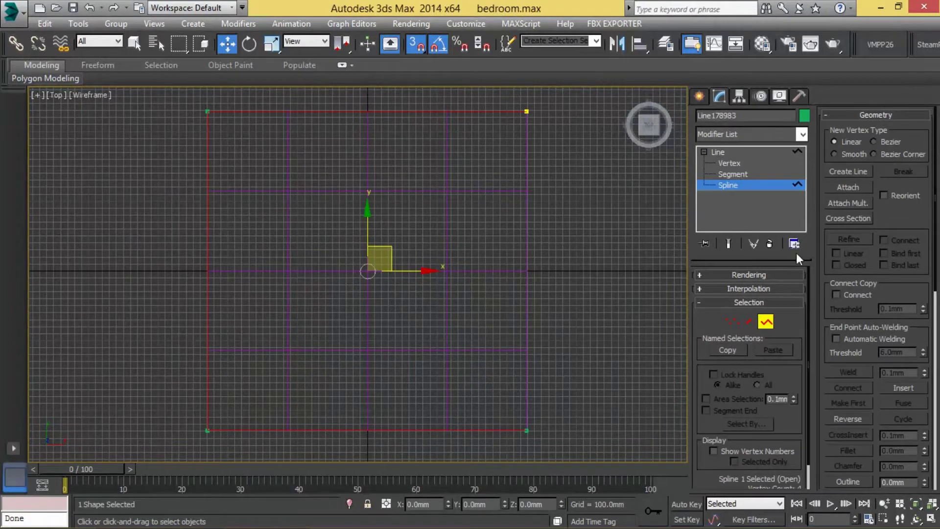
drag(827, 418, 830, 260)
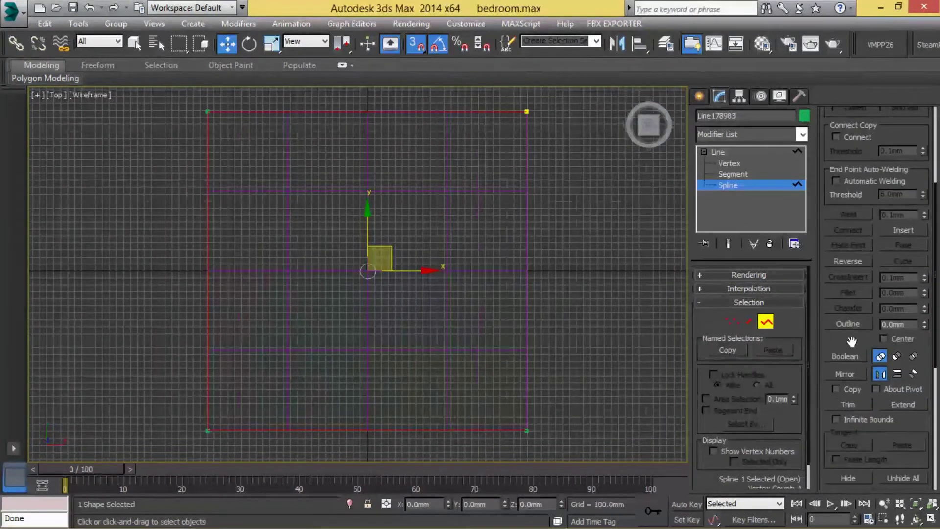
click(848, 324)
drag(527, 446, 521, 440)
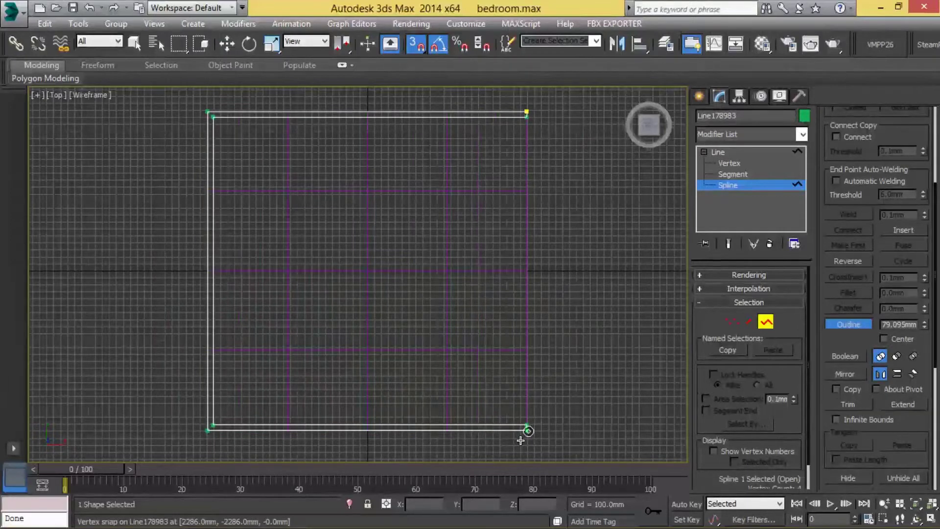
right_click(586, 342)
click(727, 152)
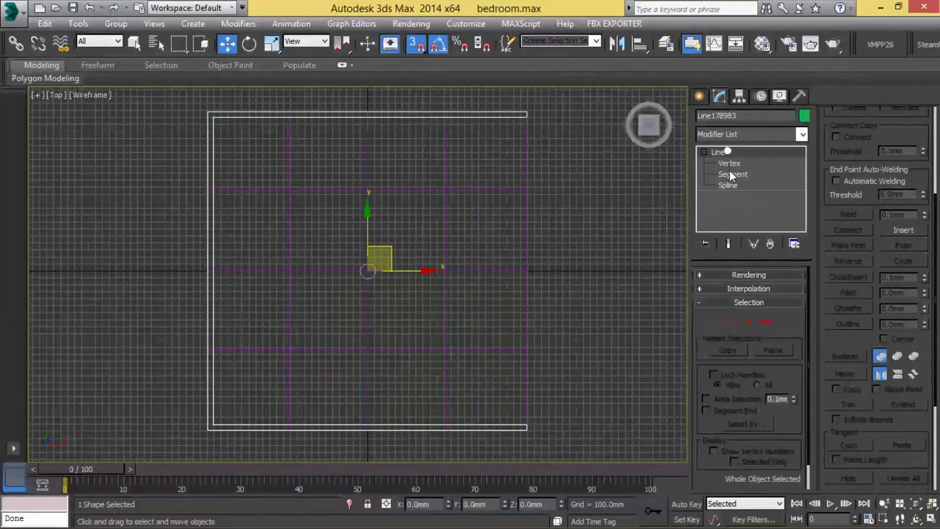
Extrude the outlined spline 3048 mm to raise the walls
click(733, 134)
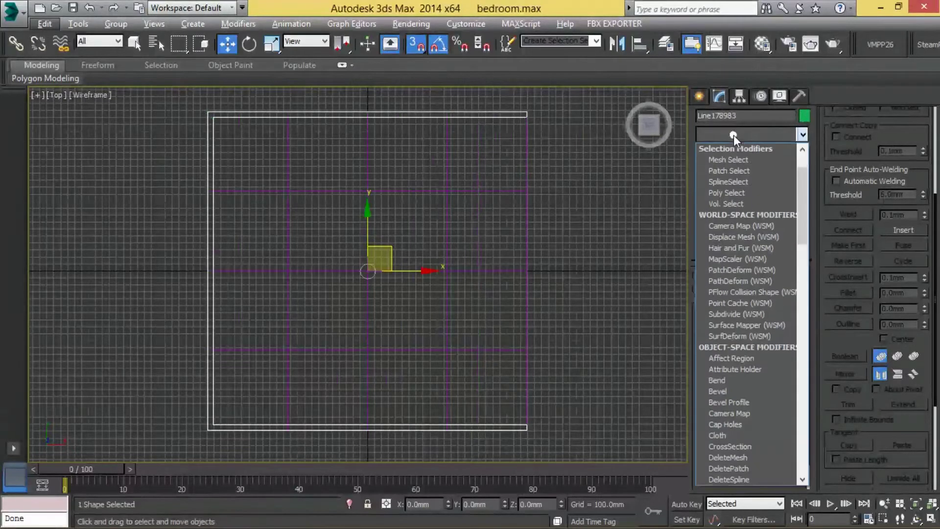
text(ex)
key(Return)
key(p)
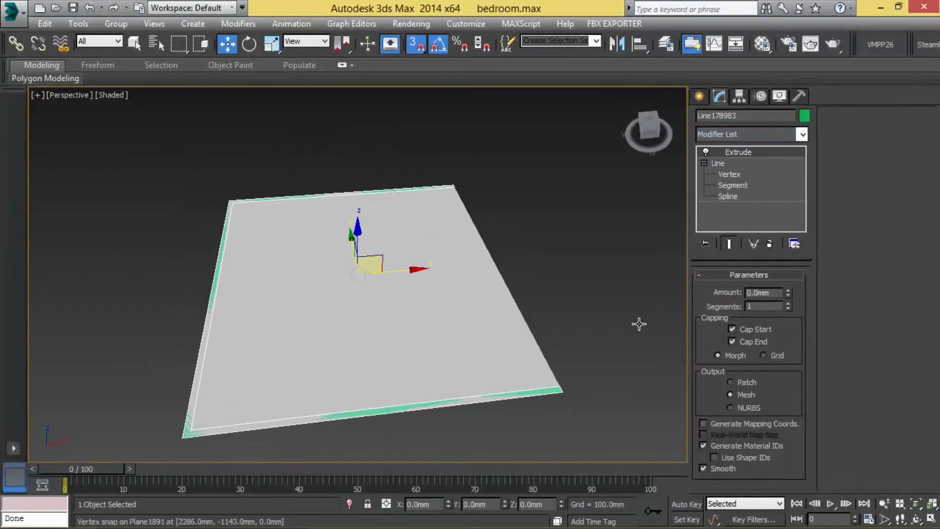
text(3048)
key(Return)
mouse_move(343, 294)
alt+middle_down()
mouse_move(272, 311)
mouse_move(452, 304)
alt+middle_up()
key(alt+w)
click(284, 192)
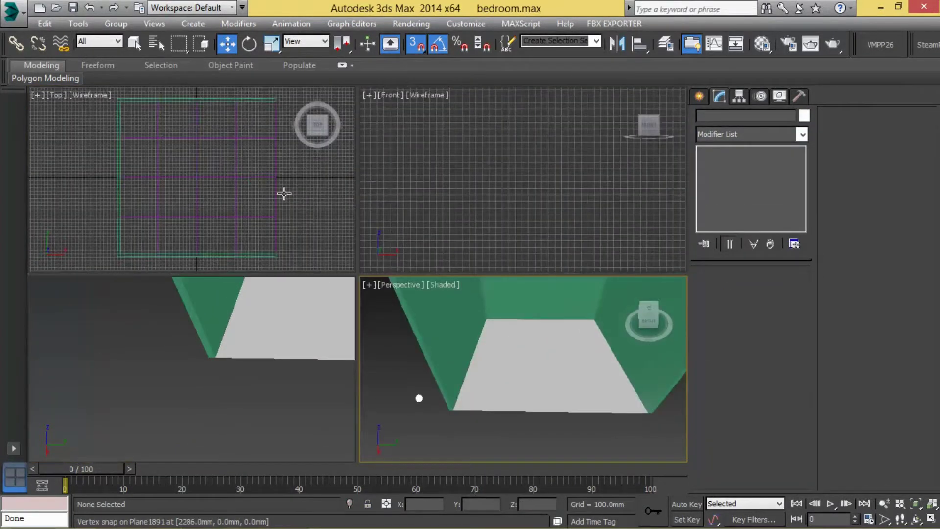
key(alt+w)
Draw a long thin rectangle along the right wall in the Top view
click(704, 97)
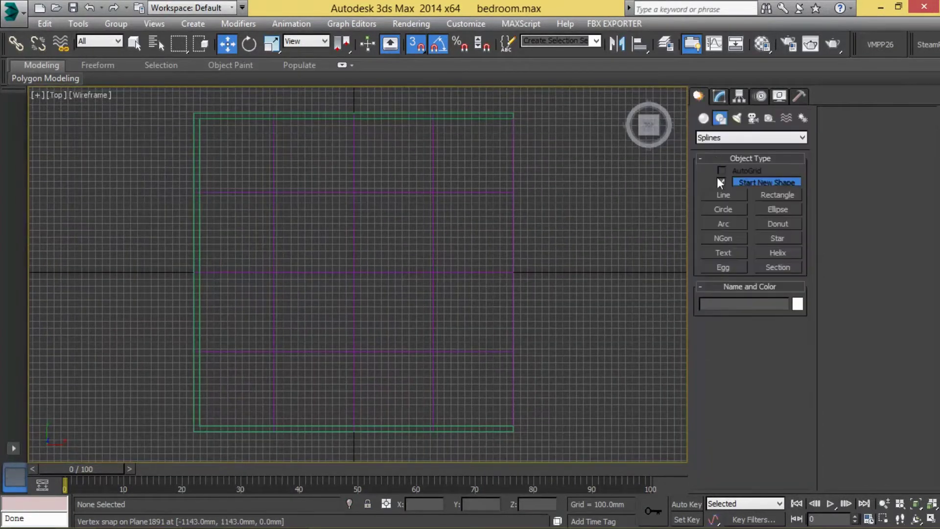
click(777, 195)
key(s)
mouse_move(501, 118)
mouse_down()
mouse_move(511, 442)
mouse_move(523, 439)
mouse_up()
key(w)
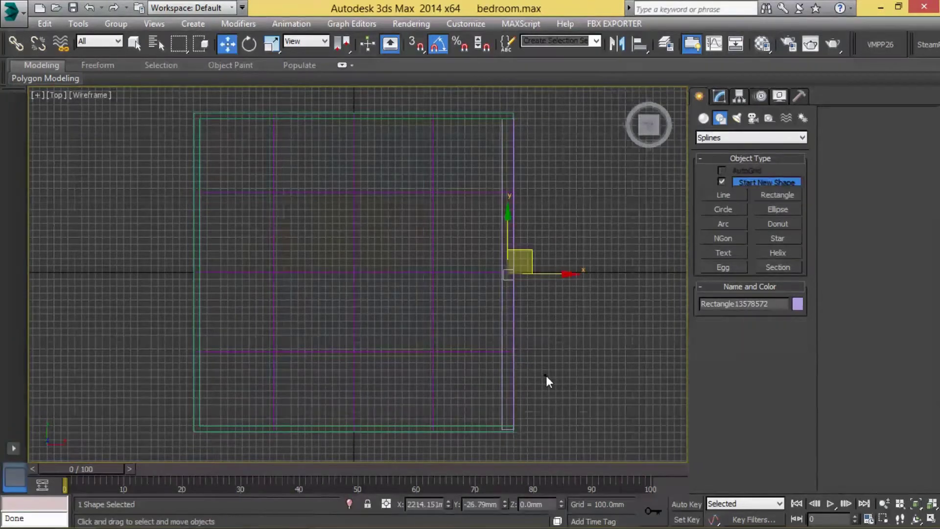
key(p)
alt+middle_drag(548, 375, 339, 324)
alt+middle_drag(346, 273, 323, 185)
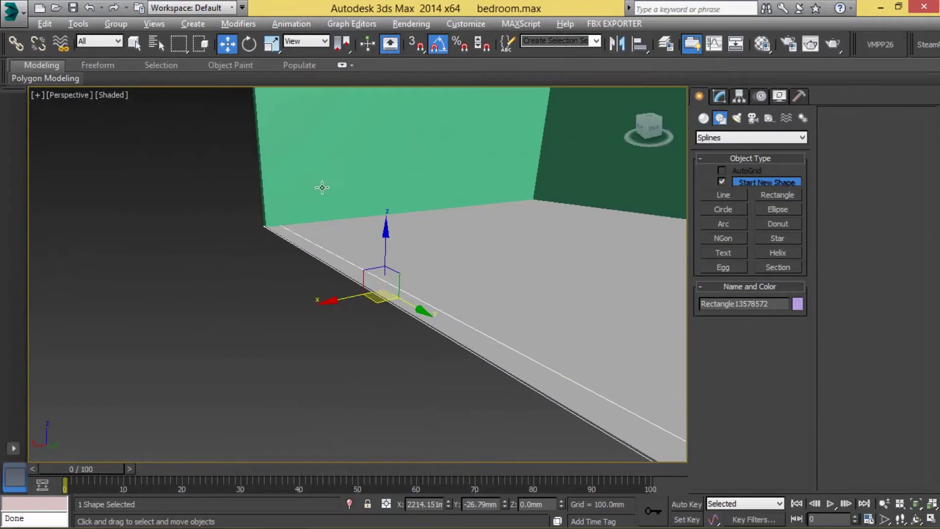
key(t)
Set the rectangle's width to 152.4 mm
click(719, 97)
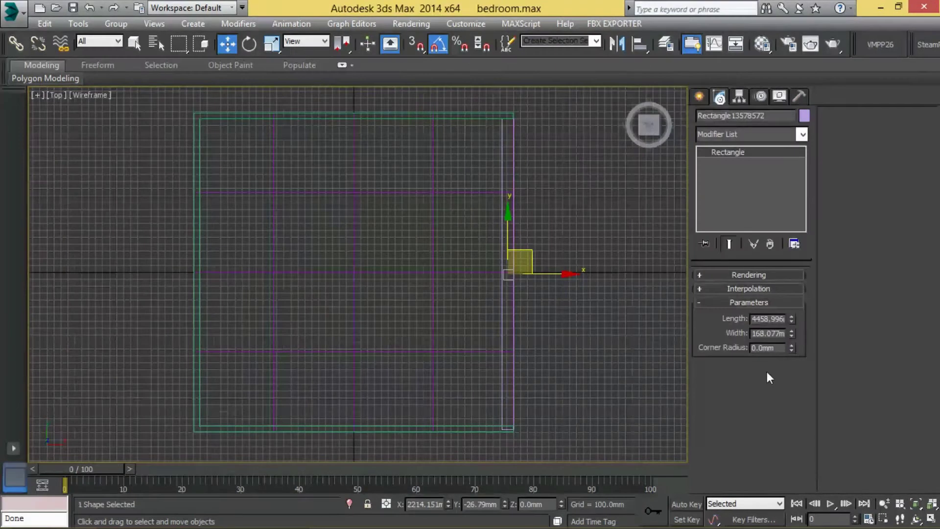
drag(799, 295, 783, 282)
drag(789, 336, 789, 338)
key(BackSpace)
text(152.4)
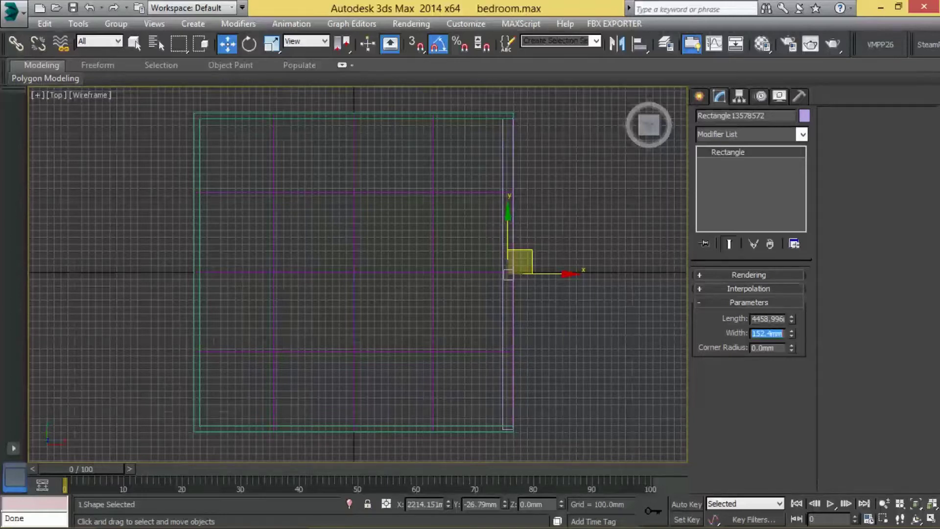
drag(549, 292, 548, 319)
middle_drag(550, 318, 550, 207)
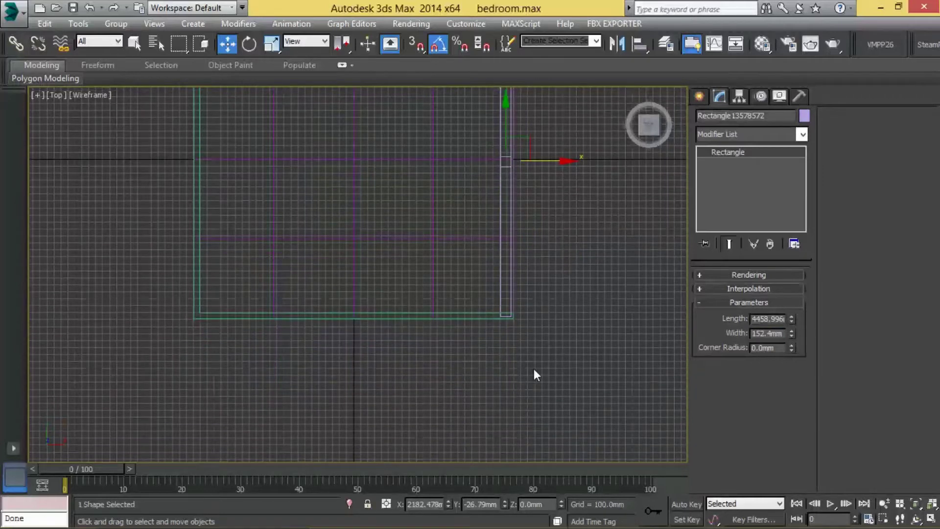
scroll(535, 374, up, 5)
Vertex-snap the rectangle flush with the green wall's inner edge
key(s)
drag(453, 223, 461, 209)
key(s)
scroll(489, 293, down, 5)
scroll(362, 248, up, 5)
scroll(362, 254, down, 2)
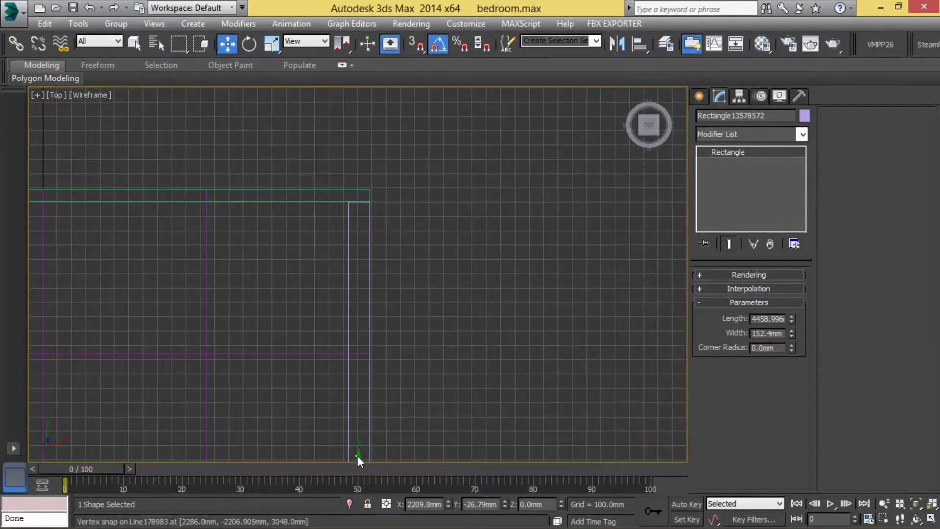
click(362, 447)
middle_drag(363, 447, 354, 384)
click(351, 415)
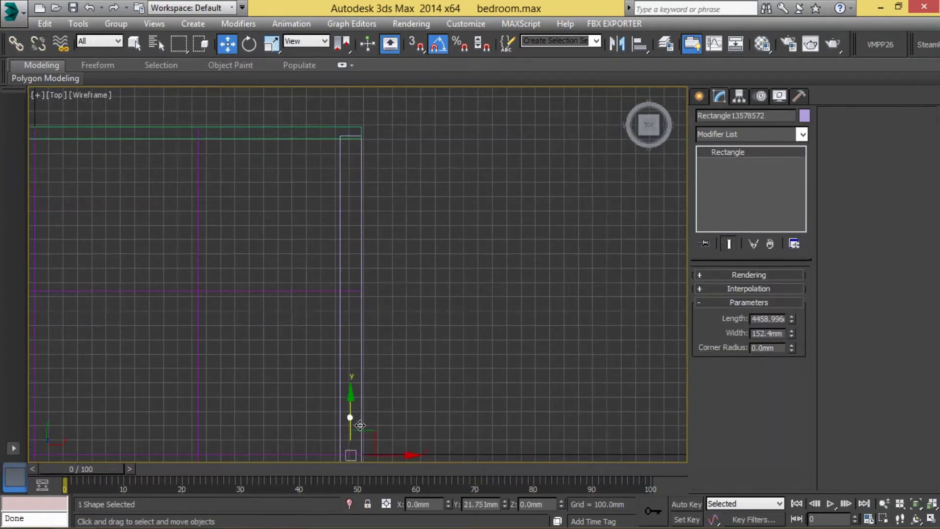
Extrude the rectangle 152.4 mm into a low beam
key(alt+w)
middle_click(489, 425)
key(alt+w)
scroll(404, 339, up, 3)
right_click(724, 149)
text(152.4)
key(Return)
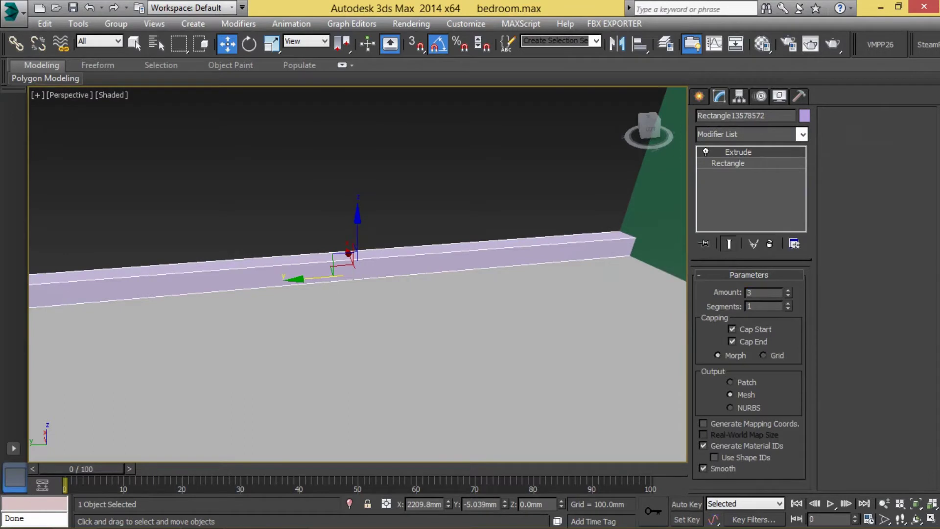
Copy the strip and snap the copy onto the tall rectangle's top end
key(t)
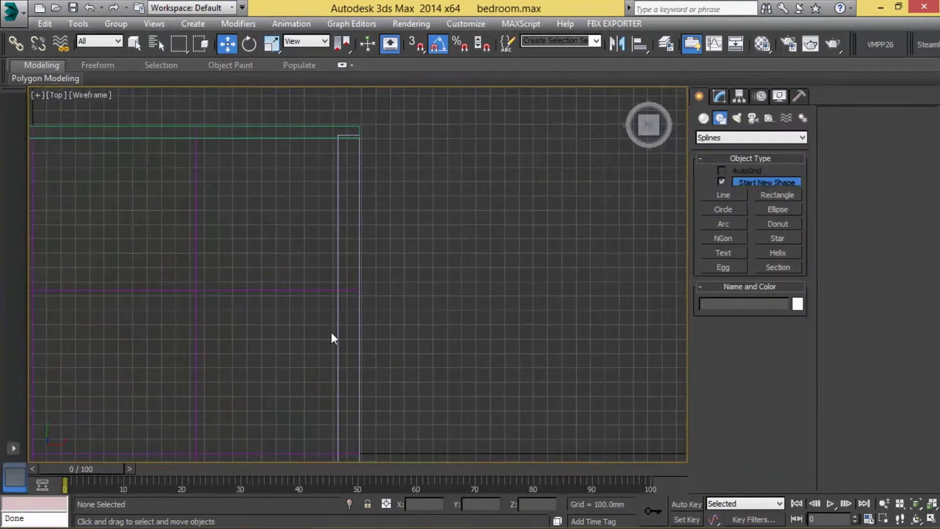
shift+drag(331, 338, 357, 404)
key(Return)
scroll(357, 342, up, 3)
drag(363, 252, 305, 172)
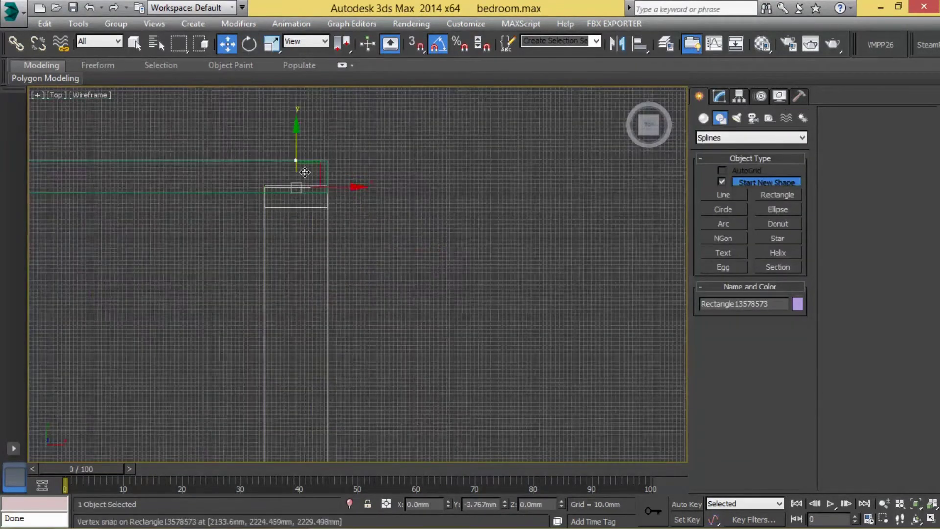
key(p)
key(l)
key(p)
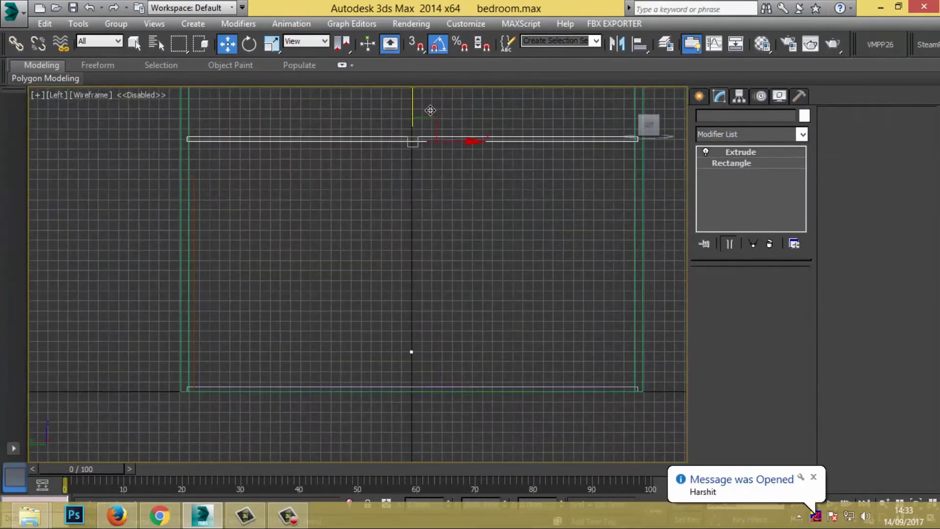
Clone a beam to a new height and snap it into place on the wall
shift+drag(430, 110, 429, 114)
key(Return)
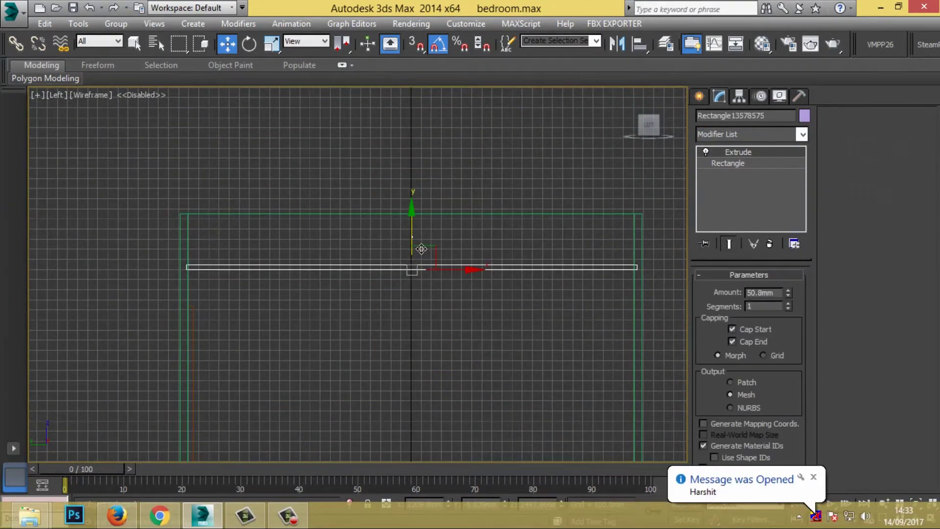
scroll(210, 300, up, 4)
key(s)
mouse_move(140, 269)
mouse_down()
mouse_move(157, 326)
mouse_move(153, 317)
mouse_up()
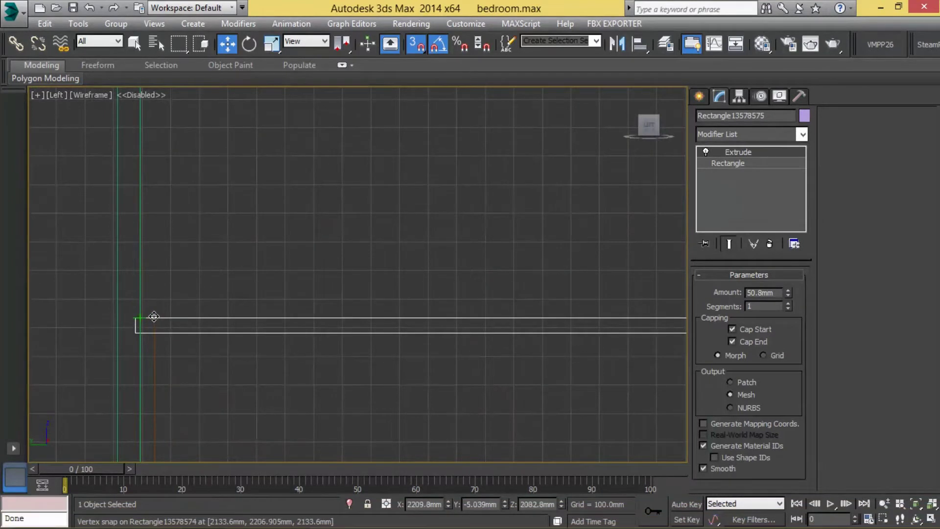
drag(143, 343, 134, 329)
key(alt+w)
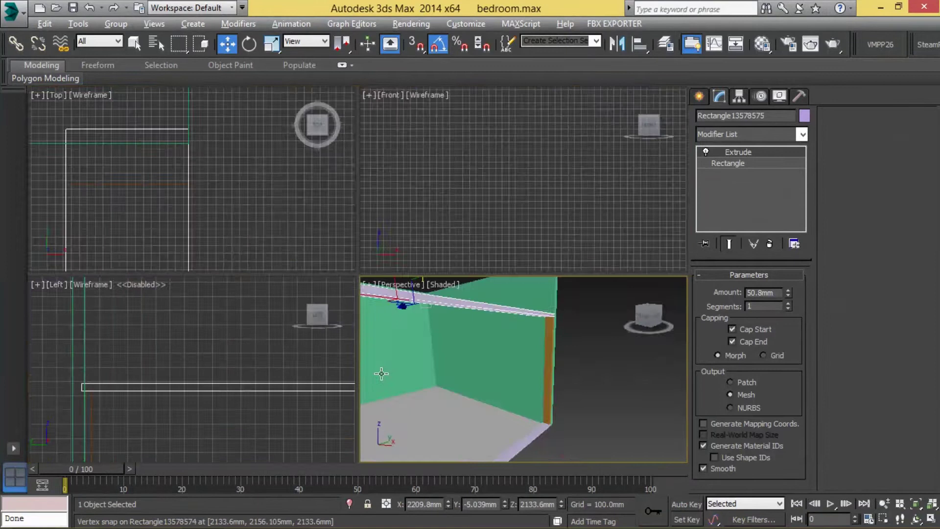
click(380, 369)
key(alt+w)
click(538, 337)
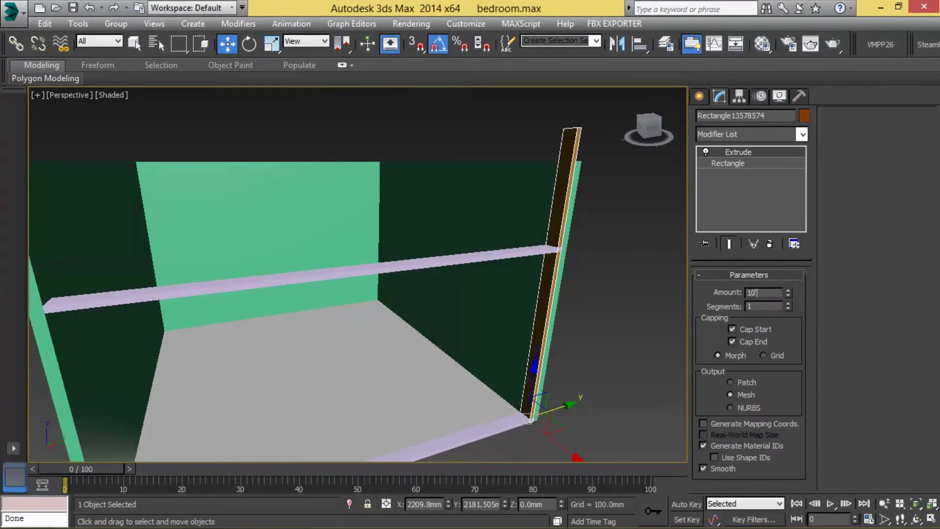
Copy the horizontal beam upward and align the copy with the window wall
key(t)
key(l)
key(alt+w)
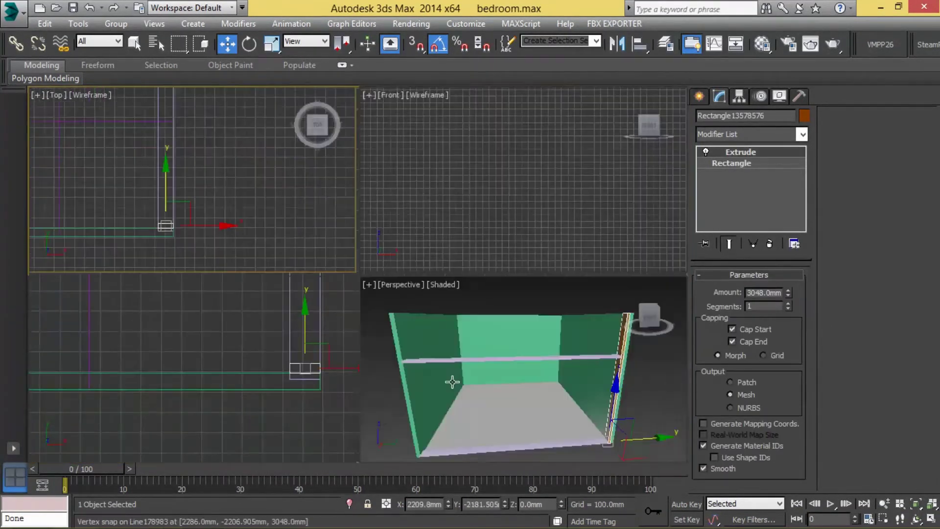
click(451, 381)
key(alt+w)
key(l)
shift+drag(356, 305, 355, 275)
key(Return)
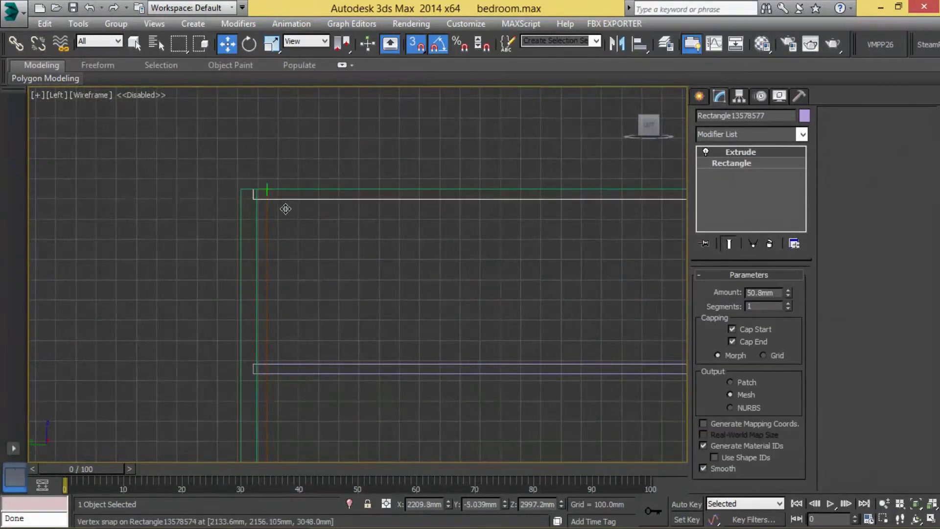
key(t)
drag(378, 194, 398, 269)
key(Return)
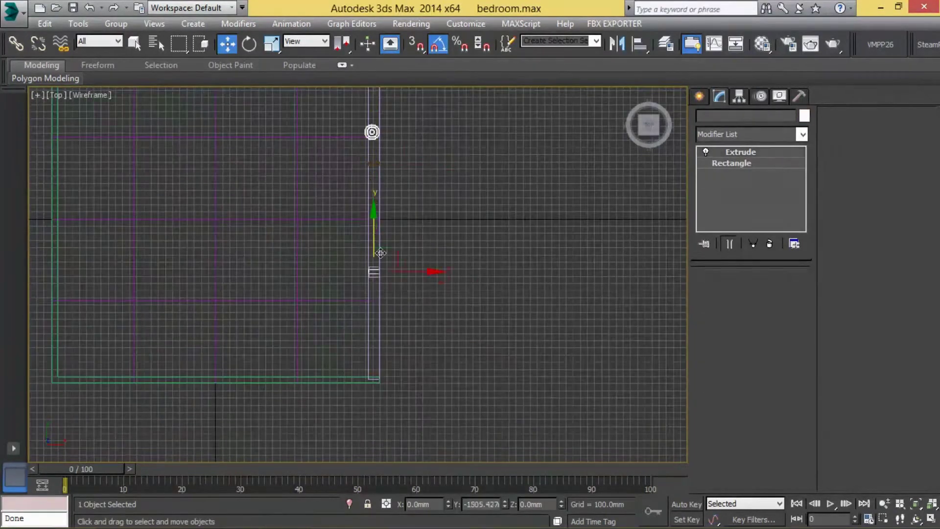
click(446, 358)
key(p)
Draw a thin rectangle along the window wall and extrude it 3048mm into a panel
key(t)
drag(381, 112, 391, 432)
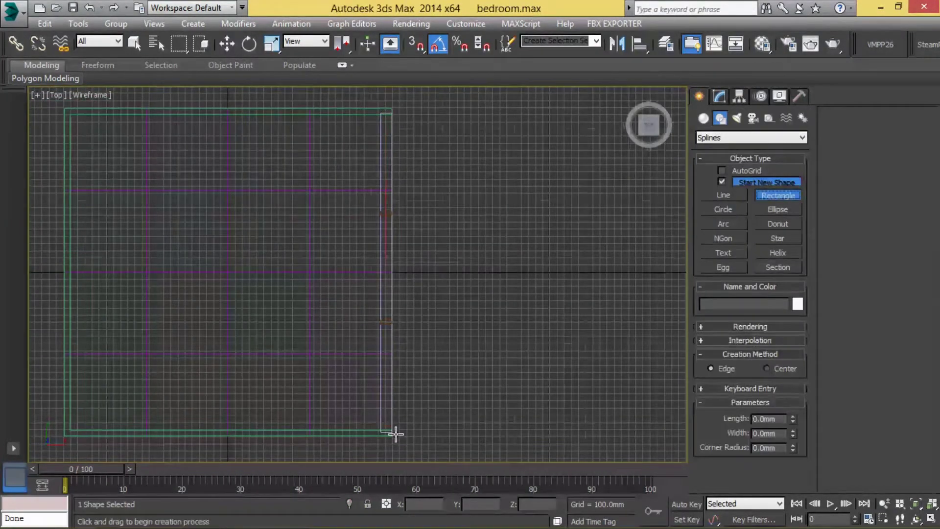
key(w)
key(alt+w)
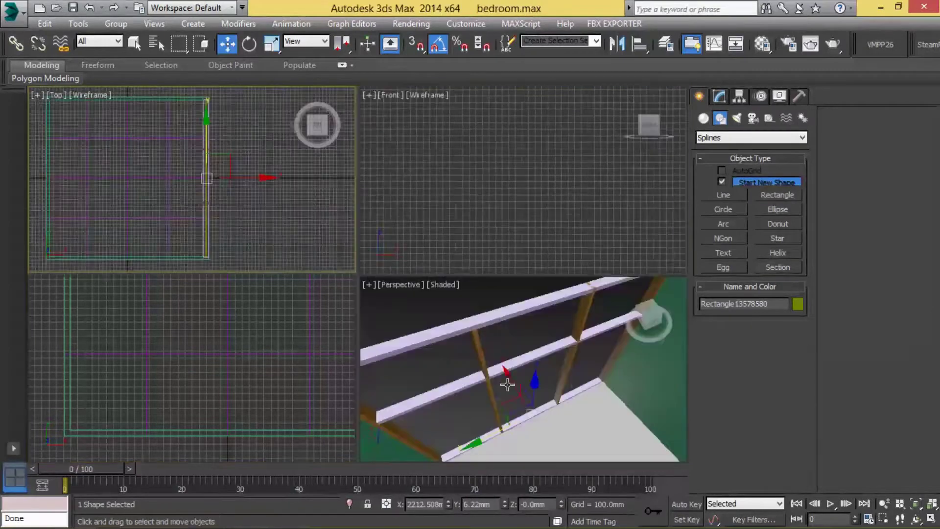
key(alt+w)
click(738, 96)
click(720, 133)
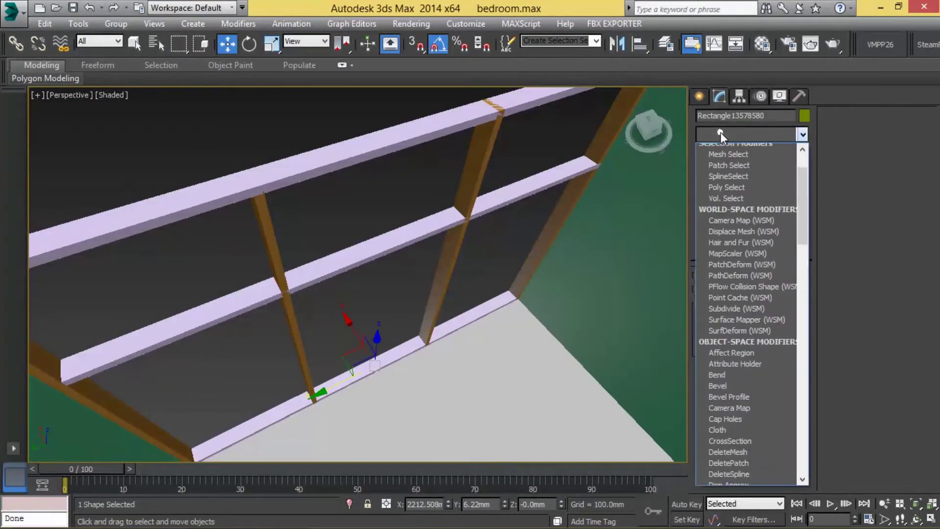
text(ex)
mouse_move(566, 258)
alt+middle_down()
mouse_move(562, 237)
mouse_move(500, 260)
alt+middle_up()
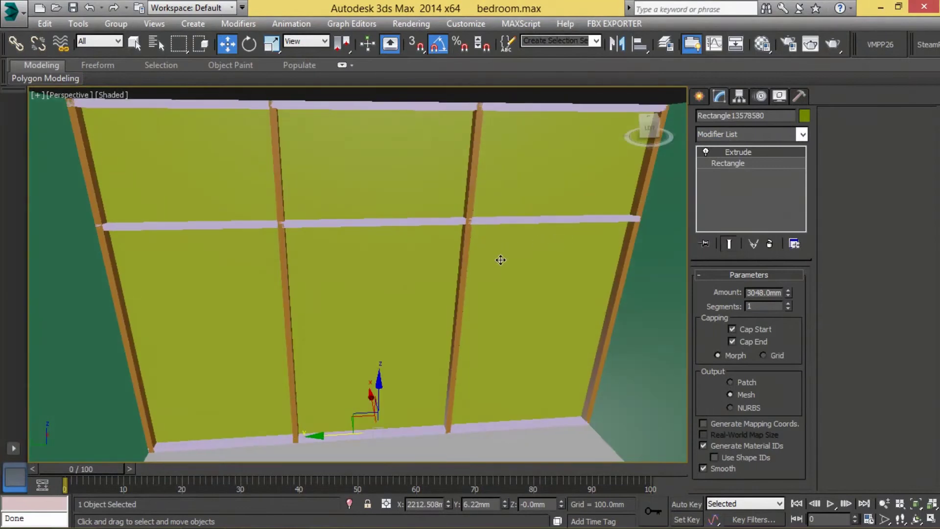
click(420, 227)
click(439, 252)
Create a material named 'mirror' and assign it to the selected objects
key(m)
click(677, 82)
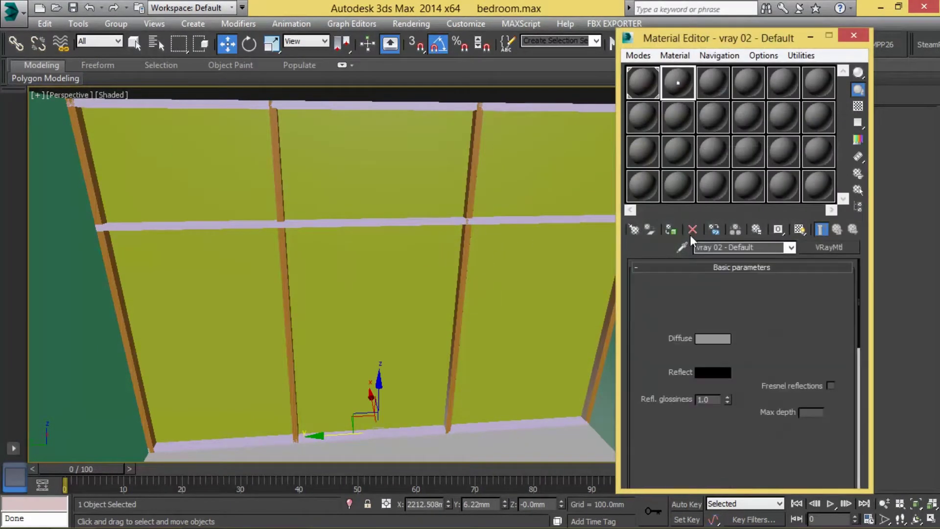
click(759, 247)
text(mirror)
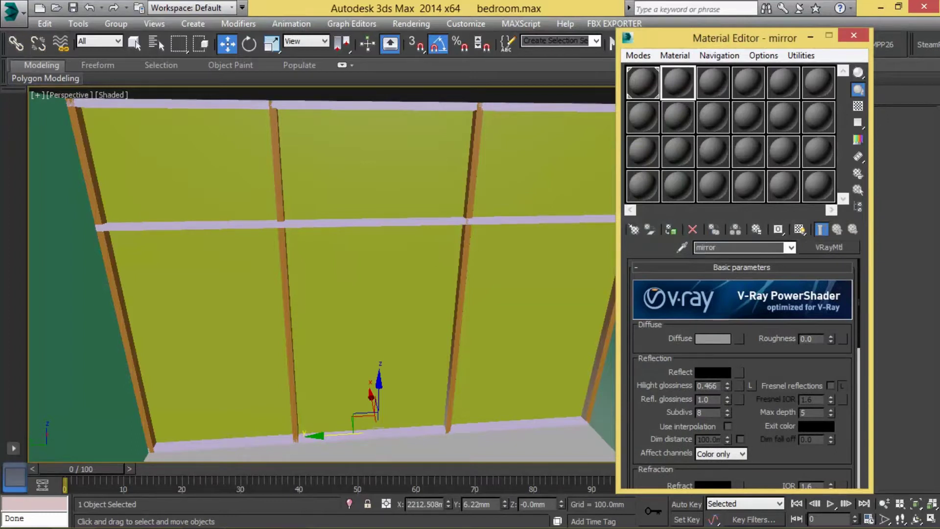
click(669, 229)
Give the mirror a pale blue-grey diffuse and a dark grey reflection colour
click(700, 339)
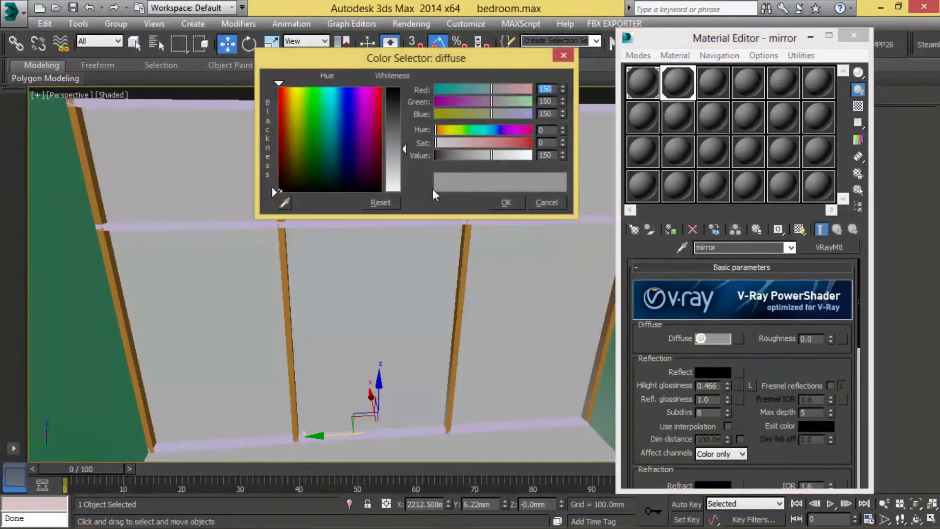
drag(436, 143, 508, 158)
click(505, 202)
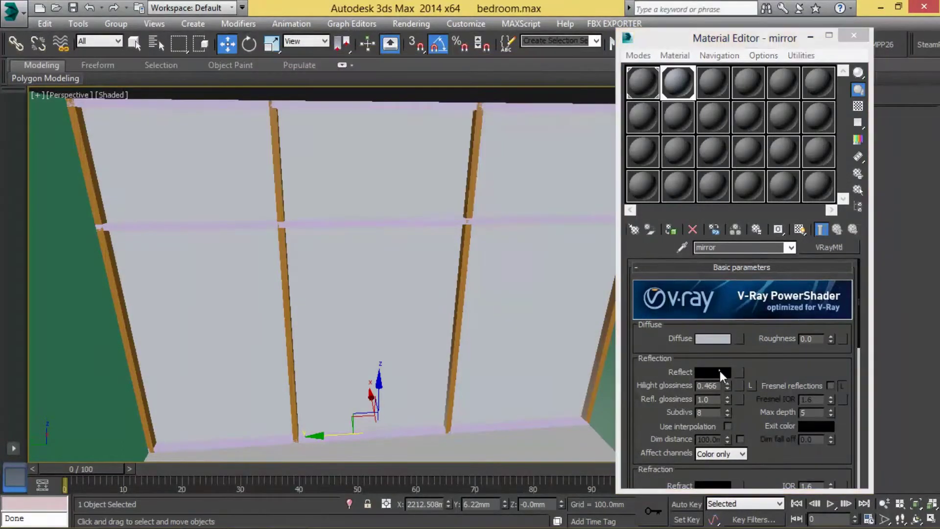
click(713, 372)
click(408, 102)
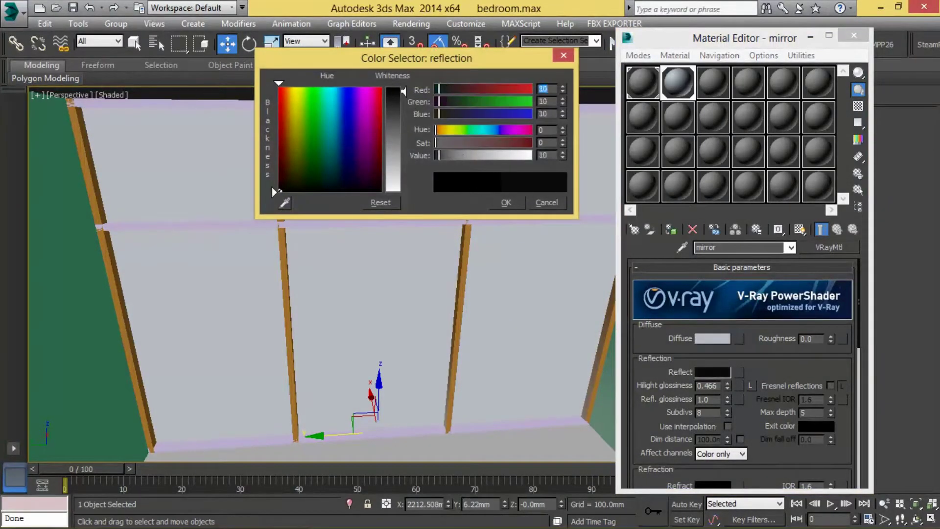
click(509, 201)
click(725, 401)
text(0.9)
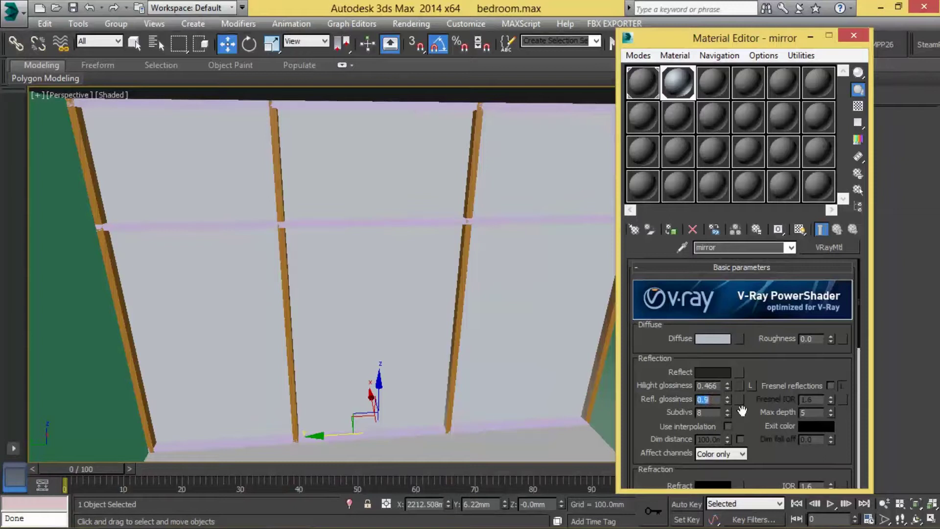
Set highlight glossiness to 1.0 and lock it to reflection glossiness
click(716, 387)
double_click(722, 387)
text(1)
key(Return)
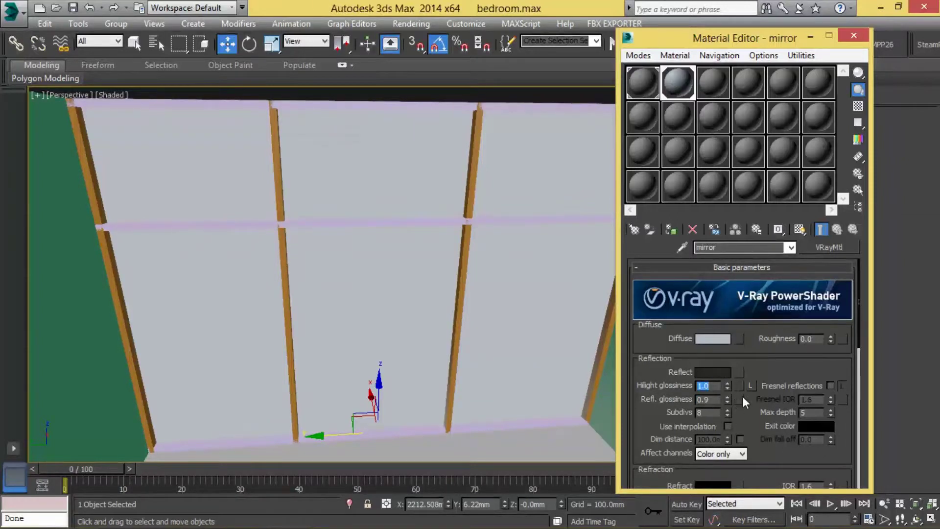
click(753, 386)
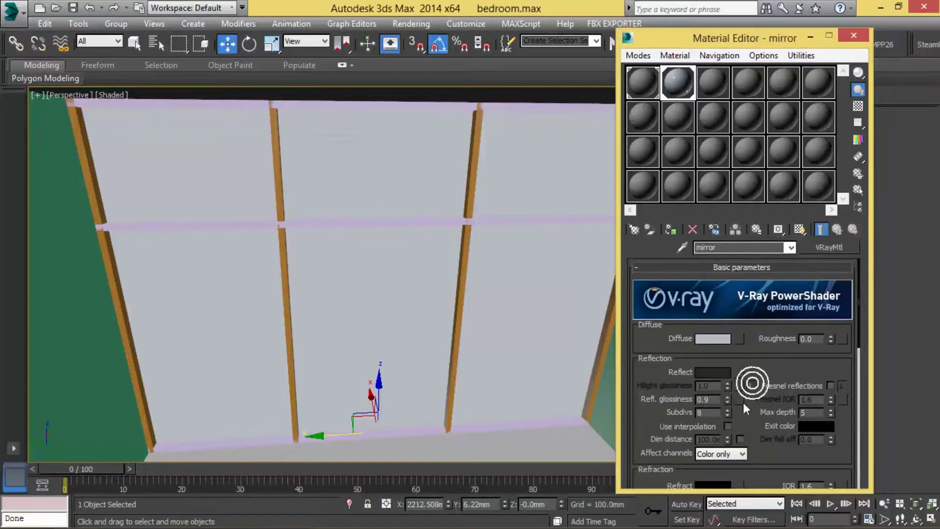
Set the mirror's refraction colour to light grey 237, then orbit out over the room
scroll(772, 417, down, 1)
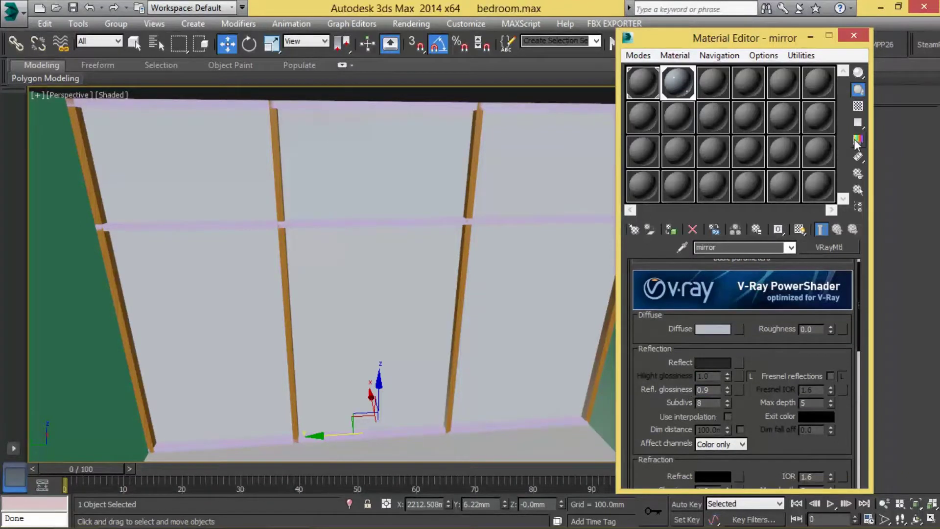
drag(770, 423, 767, 291)
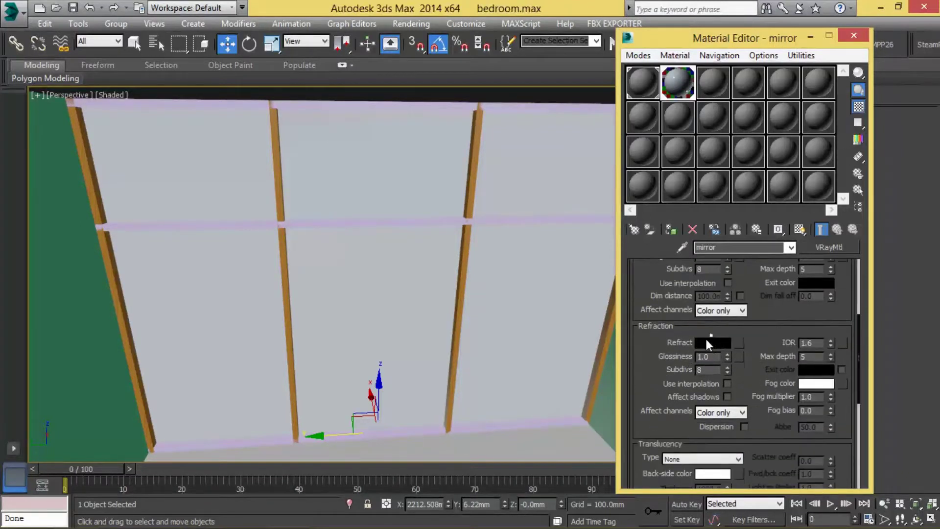
click(708, 344)
click(400, 184)
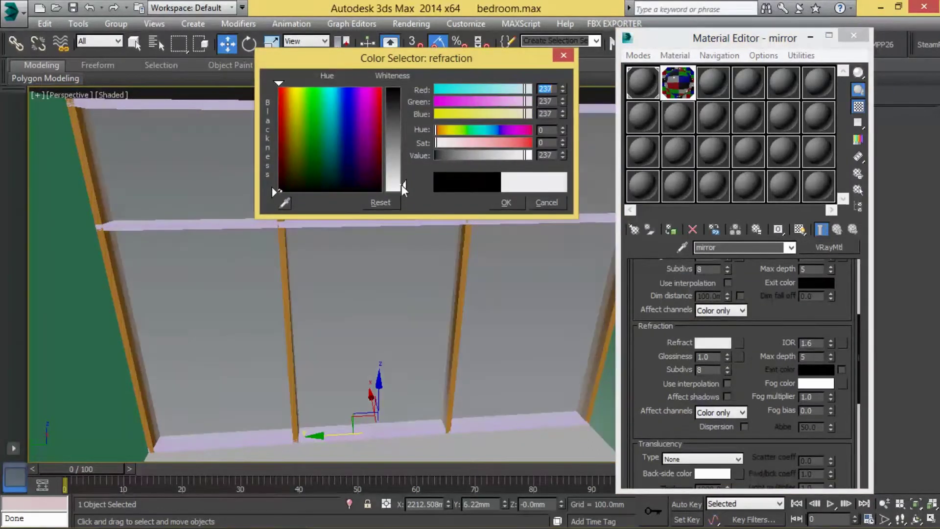
click(506, 202)
mouse_move(489, 230)
alt+middle_down()
mouse_move(466, 252)
mouse_move(456, 297)
alt+middle_up()
scroll(348, 254, down, 5)
mouse_move(525, 269)
alt+middle_down()
mouse_move(377, 308)
mouse_move(439, 304)
mouse_move(421, 328)
mouse_move(426, 315)
alt+middle_up()
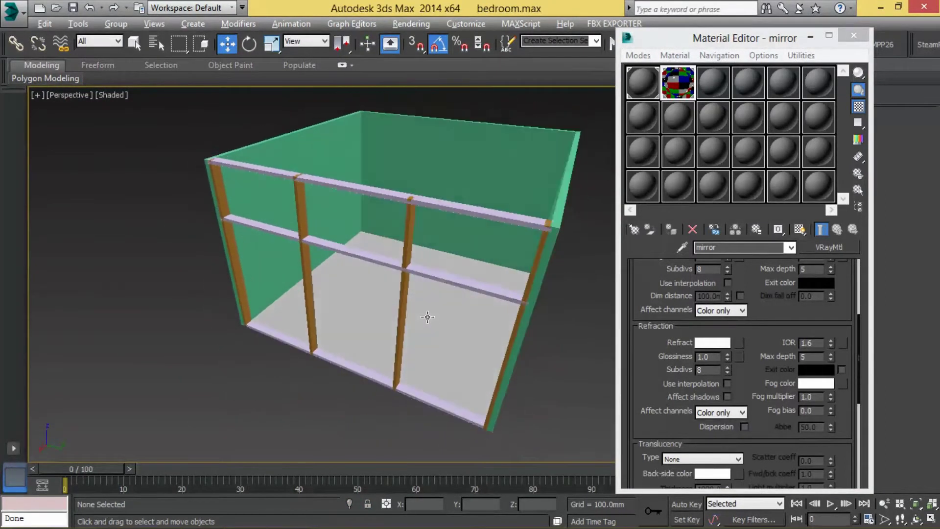
Close the Material Editor and return to the top wireframe view
key(t)
scroll(440, 269, down, 3)
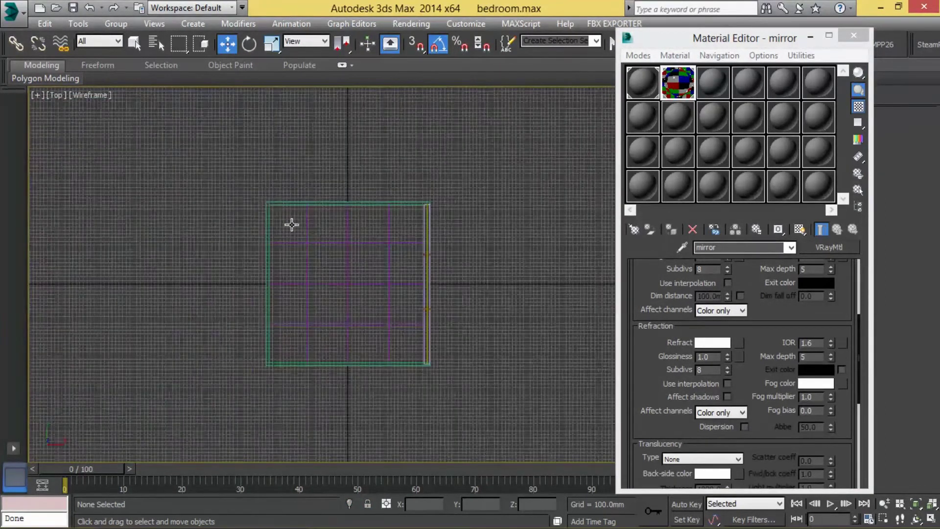
click(856, 35)
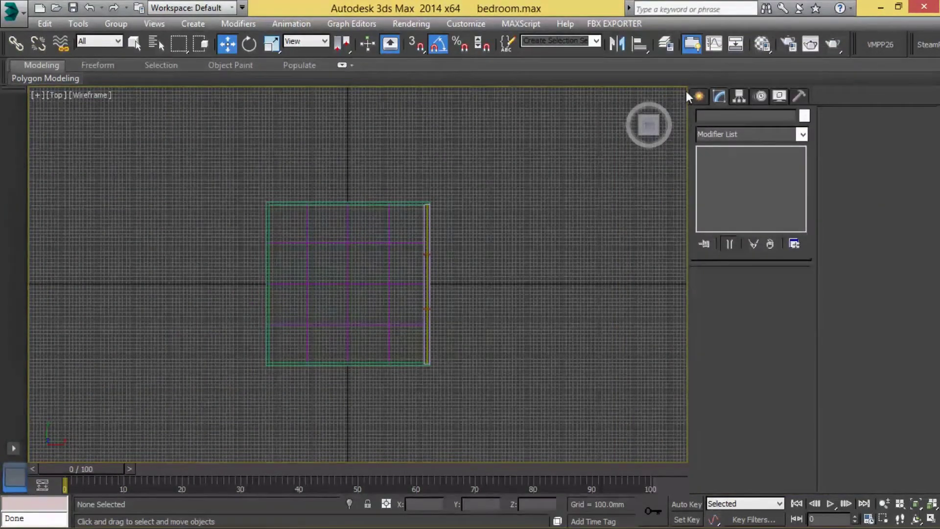
click(697, 95)
scroll(457, 262, up, 4)
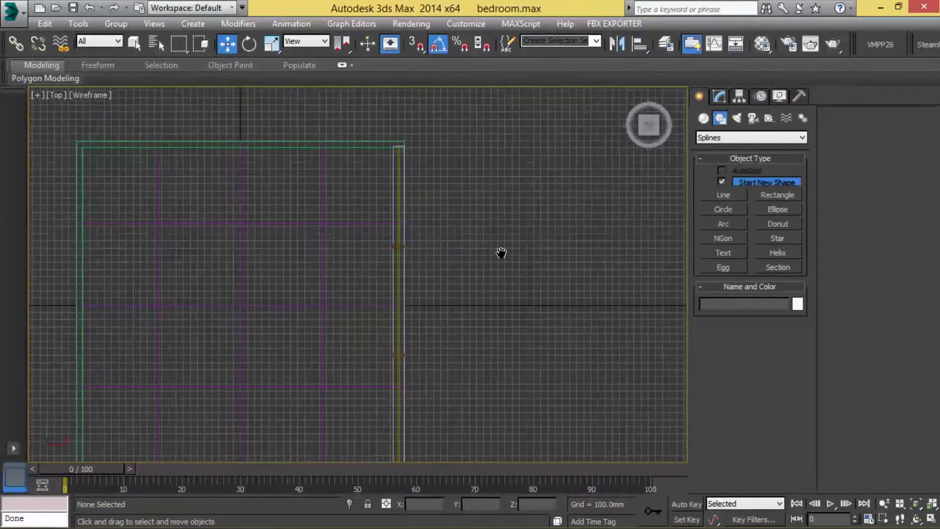
scroll(505, 230, down, 3)
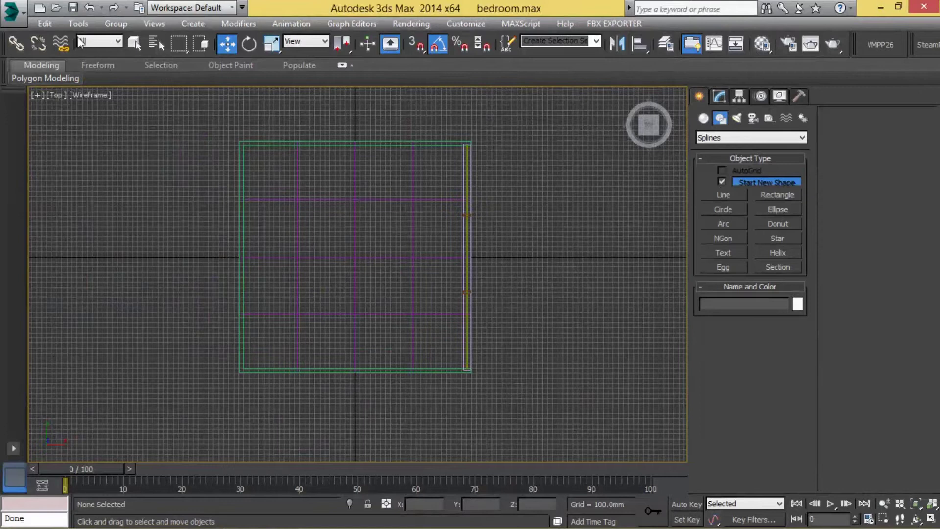
Merge the bed model from file and position it inside the room
click(12, 11)
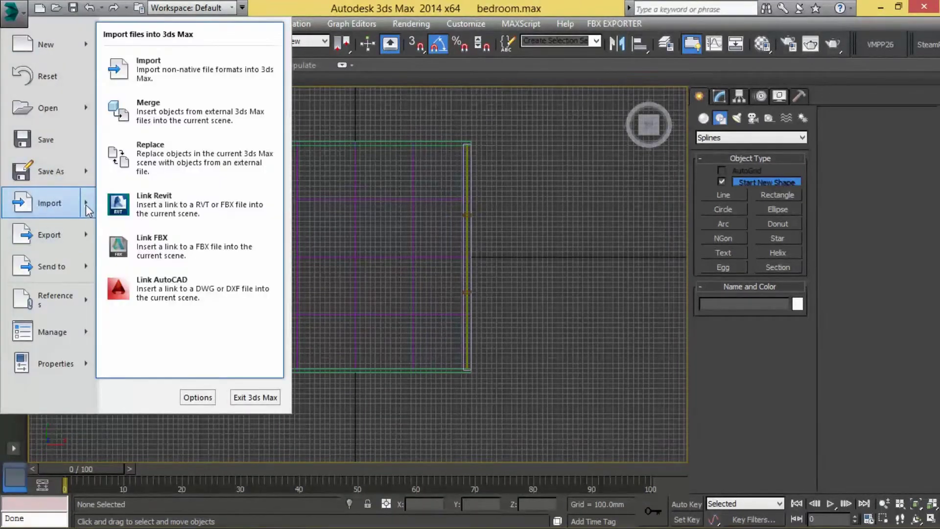
click(181, 117)
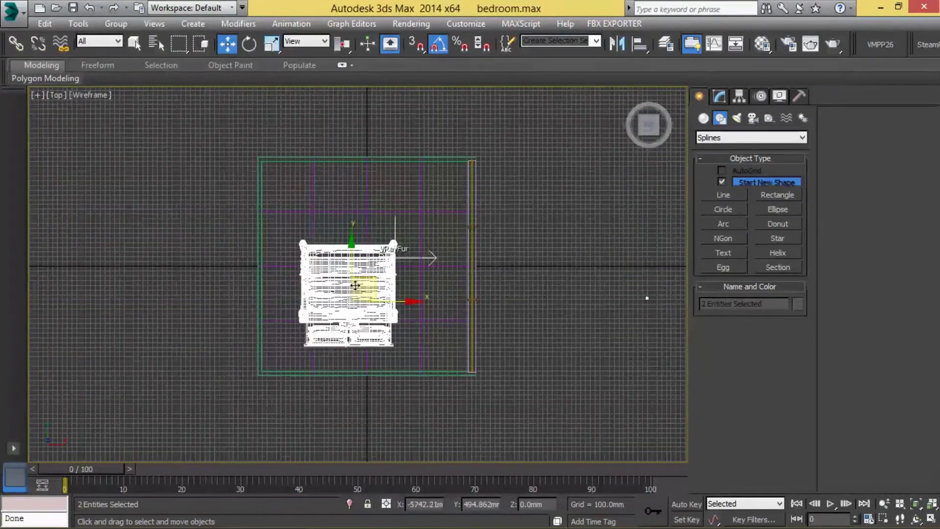
mouse_move(354, 285)
mouse_down()
mouse_move(396, 326)
mouse_move(398, 309)
mouse_move(388, 312)
mouse_move(421, 317)
mouse_up()
scroll(397, 327, up, 2)
click(469, 402)
click(511, 410)
click(719, 96)
Move the top-left wall vertices further left
click(729, 174)
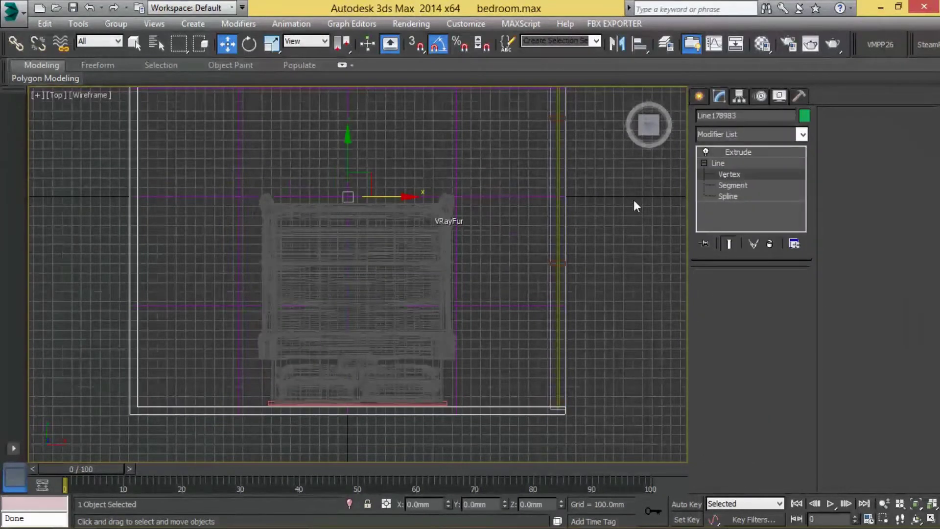
scroll(463, 306, down, 2)
middle_drag(263, 115, 263, 183)
ctrl+drag(147, 94, 245, 195)
drag(267, 145, 179, 145)
click(755, 164)
click(466, 309)
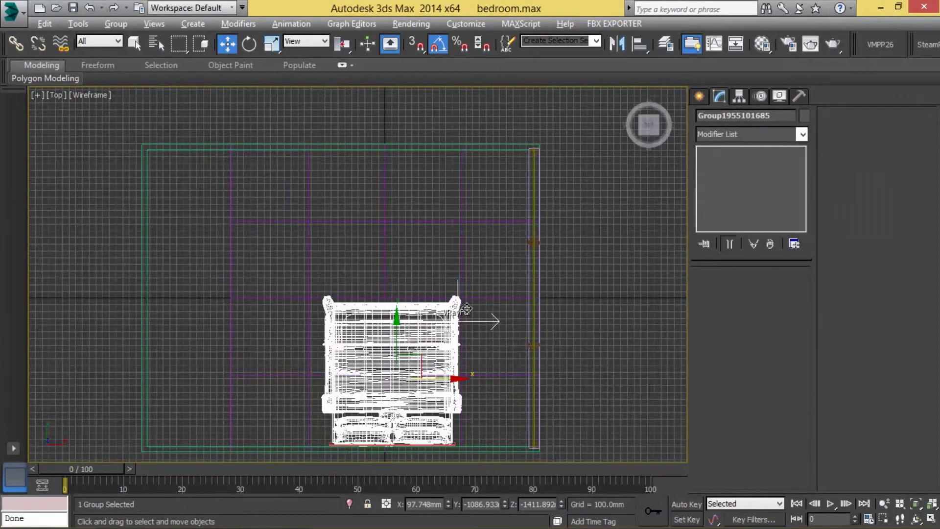
click(458, 263)
Orbit over the room and select the plane Plane1891
key(alt+w)
key(alt+w)
mouse_move(386, 367)
alt+middle_down()
mouse_move(373, 231)
mouse_move(424, 196)
mouse_move(384, 346)
alt+middle_up()
scroll(384, 346, up, 5)
scroll(306, 322, up, 2)
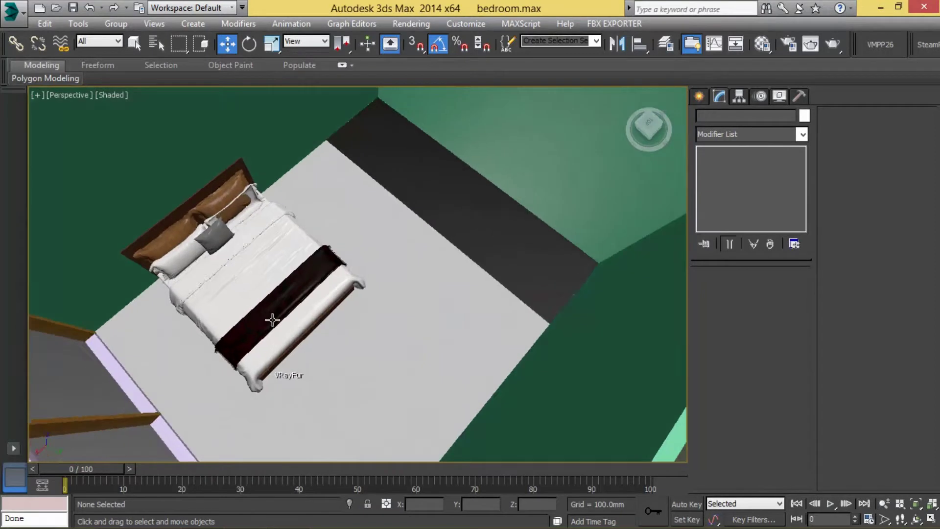
middle_drag(472, 351, 471, 302)
scroll(472, 301, down, 3)
click(581, 295)
key(alt+w)
key(alt+w)
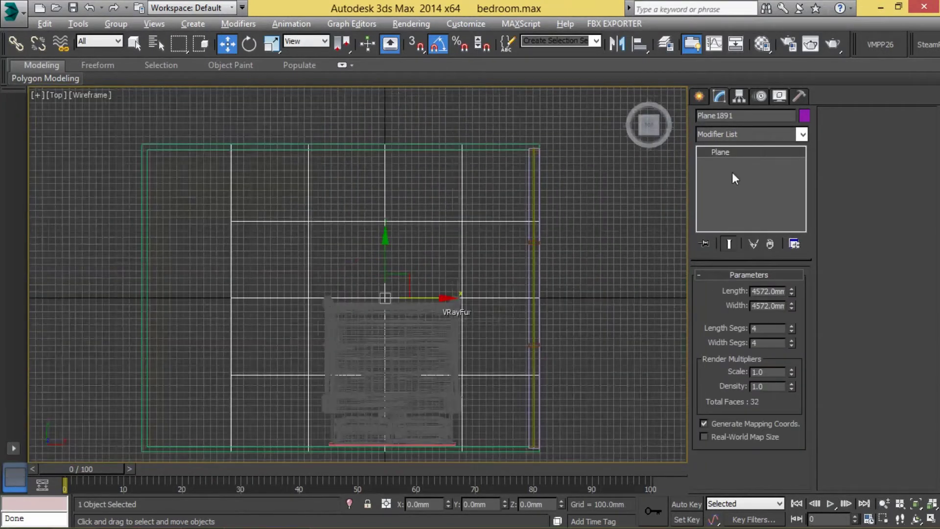
Give Plane1891 1×1 segments and 6629.4mm width, and shift it left past the room
right_click(792, 343)
right_click(792, 325)
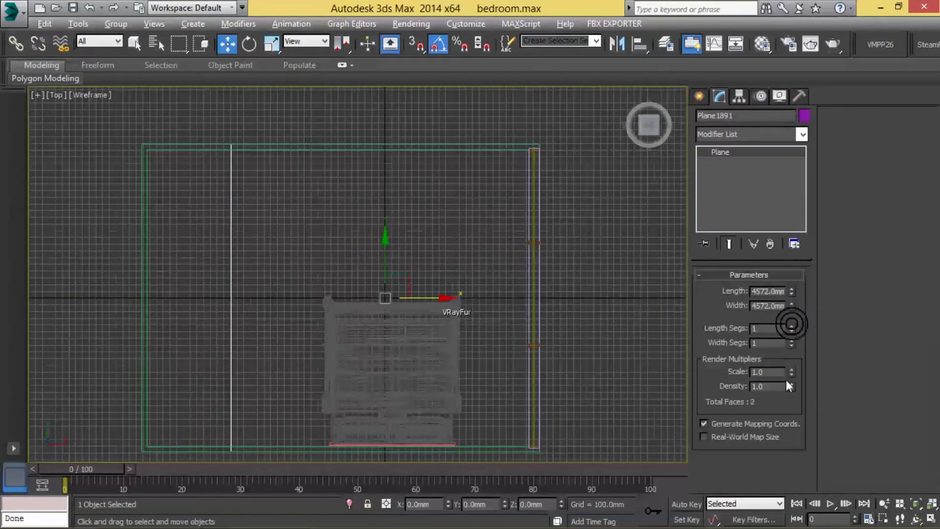
drag(801, 287, 540, 301)
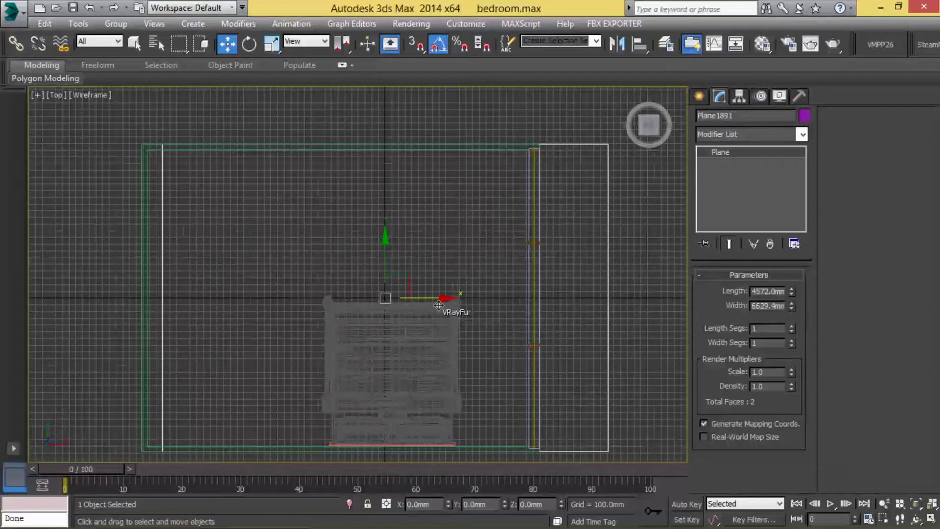
drag(441, 309, 372, 302)
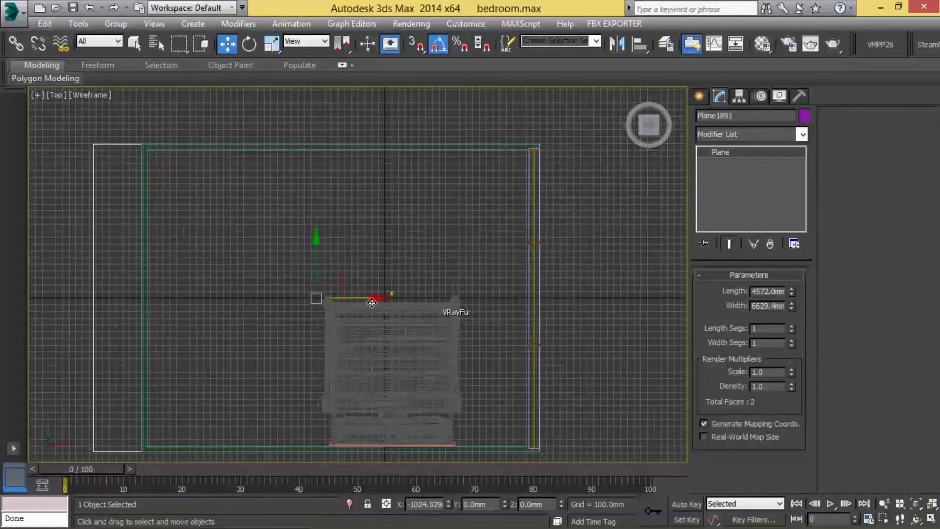
click(574, 298)
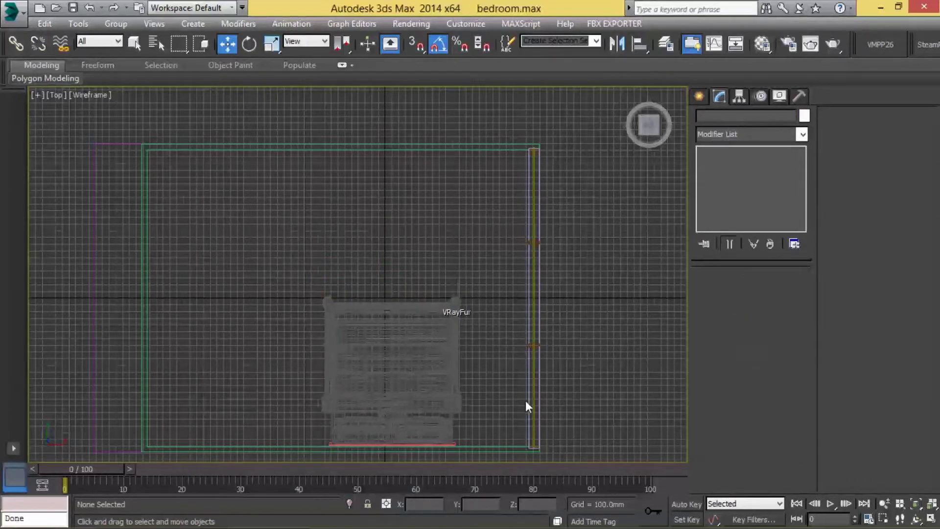
scroll(509, 372, up, 1)
Draw a new snapped line starting at the room's bottom corner
scroll(501, 315, up, 3)
click(513, 321)
scroll(470, 351, up, 1)
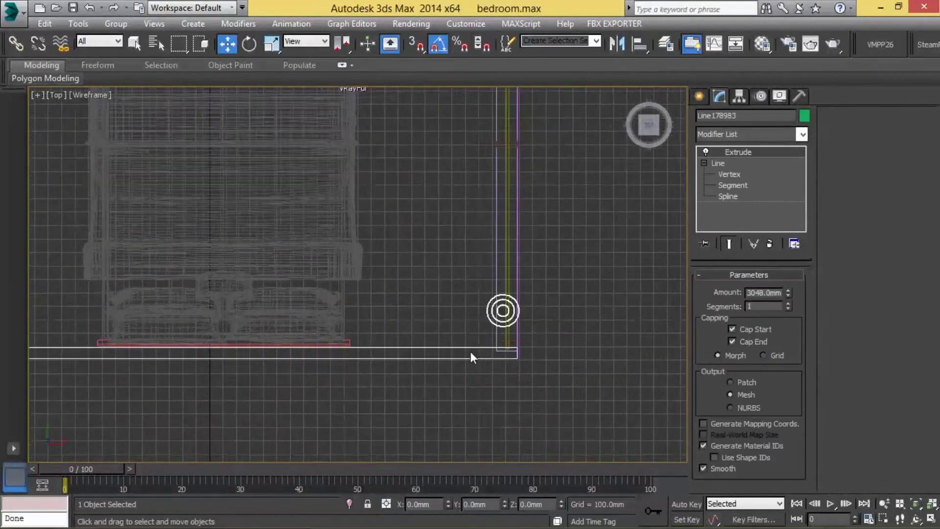
scroll(470, 351, down, 5)
click(699, 95)
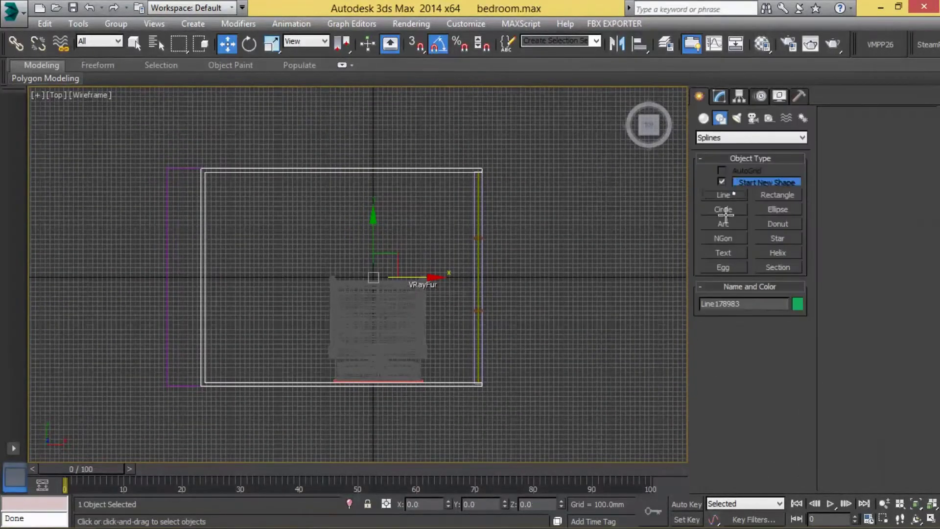
click(733, 194)
key(s)
scroll(497, 394, up, 1)
click(496, 391)
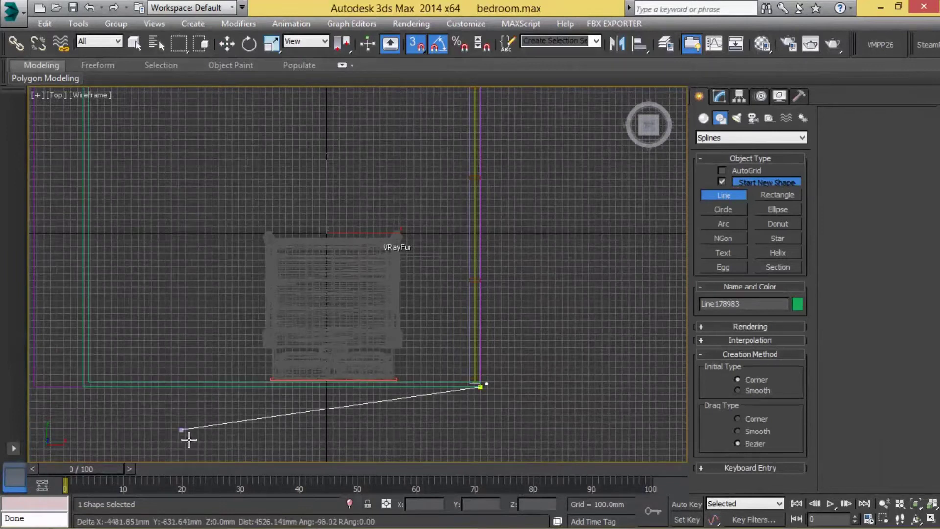
scroll(457, 378, up, 3)
scroll(470, 370, down, 3)
right_click(521, 354)
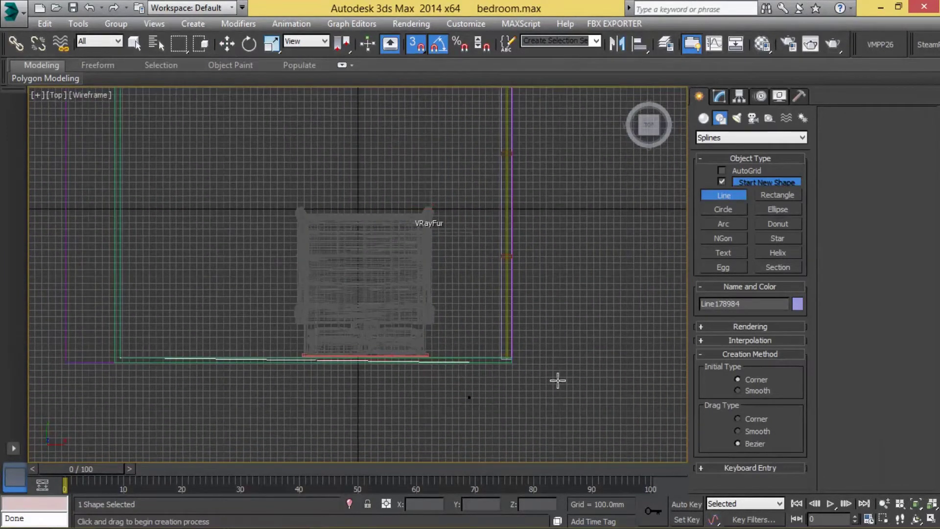
key(w)
Snap the new line's vertices onto the wall corner and the floor corner
click(719, 96)
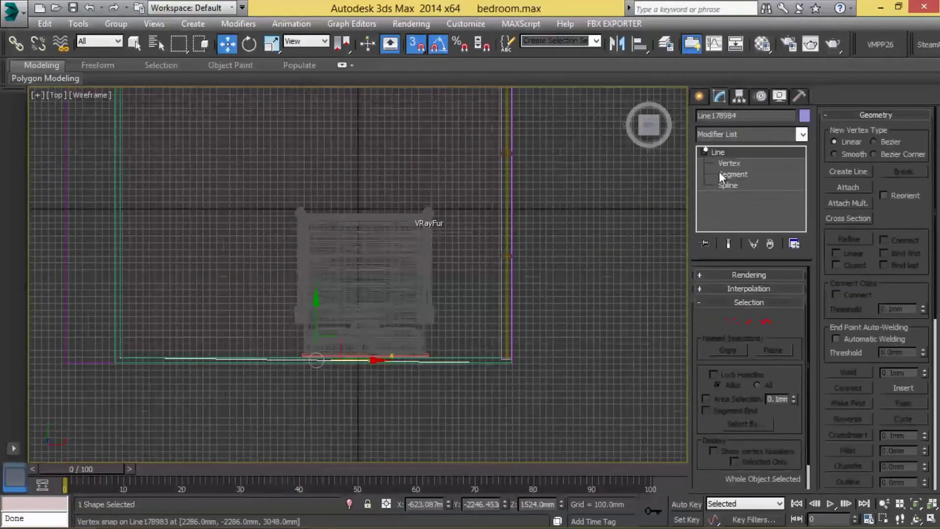
click(728, 163)
drag(523, 345, 492, 391)
scroll(497, 391, up, 3)
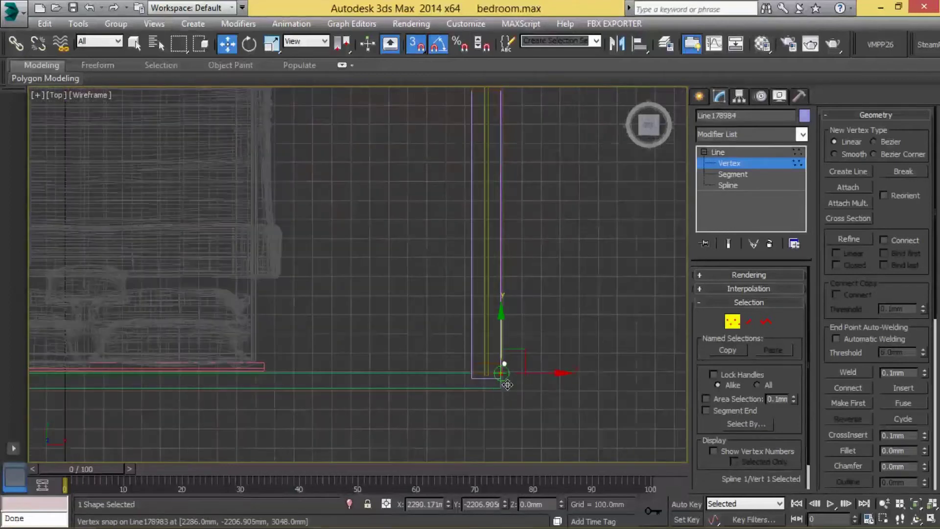
key(p)
mouse_move(548, 366)
alt+middle_down()
mouse_move(537, 370)
mouse_move(524, 331)
mouse_move(454, 284)
alt+middle_up()
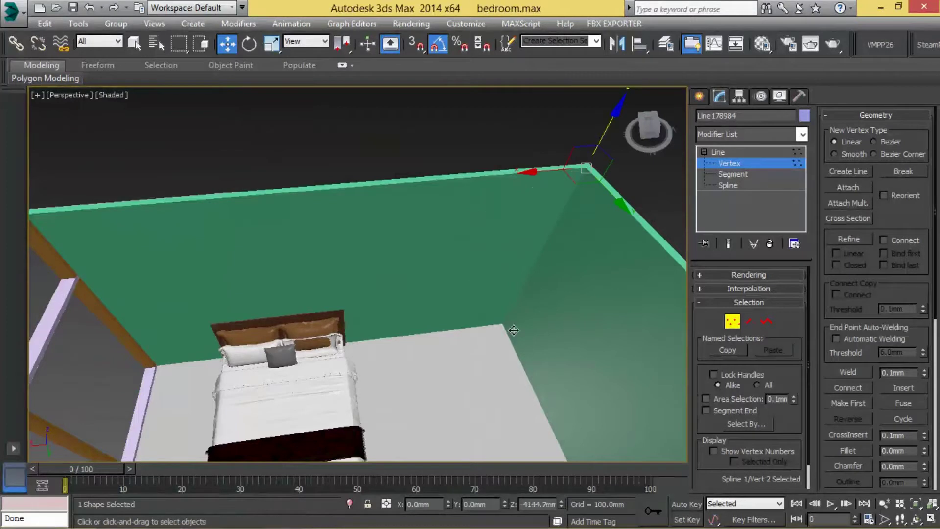
drag(522, 321, 524, 314)
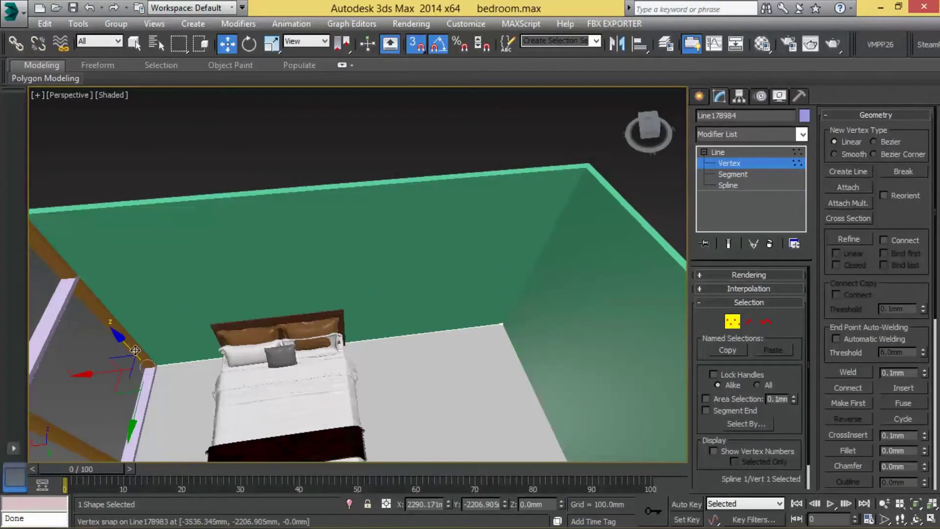
drag(172, 377, 509, 342)
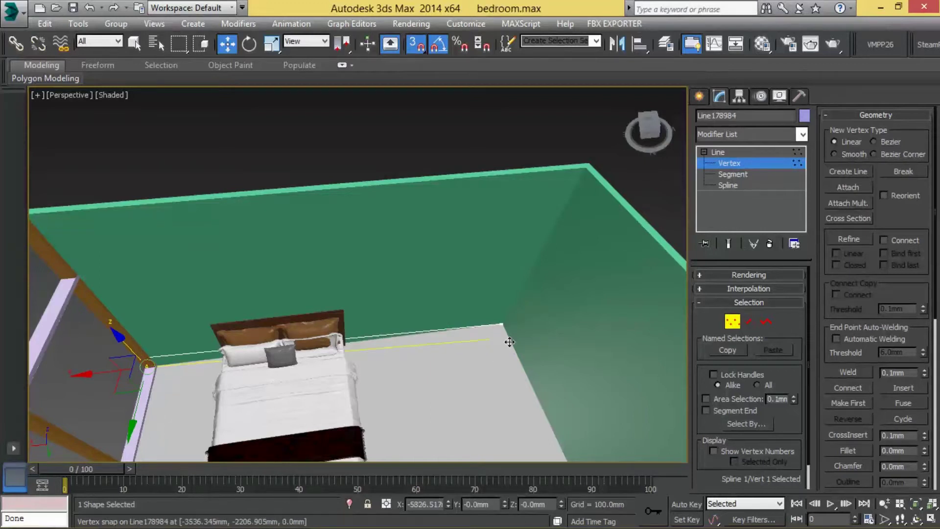
key(t)
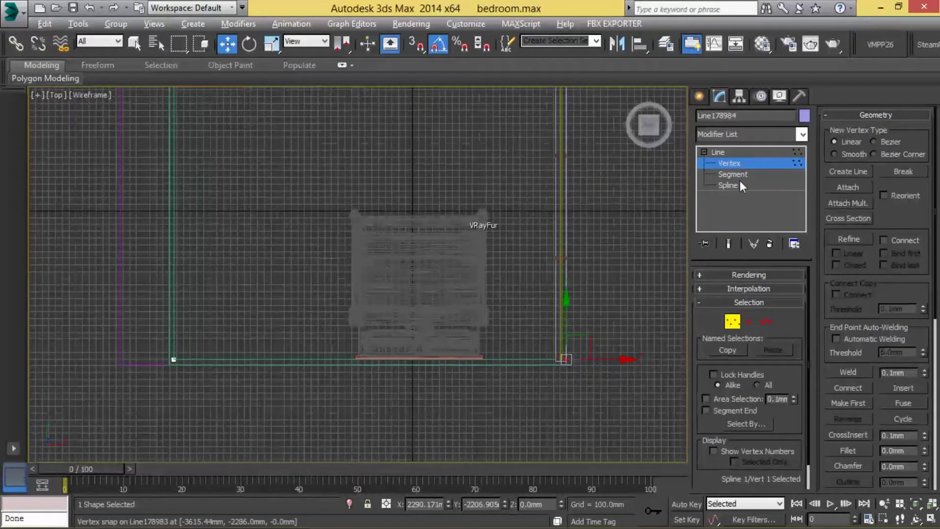
Extrude the new line 3048mm into a full-height wall
click(740, 185)
scroll(557, 352, up, 3)
scroll(557, 352, up, 3)
drag(922, 338, 922, 226)
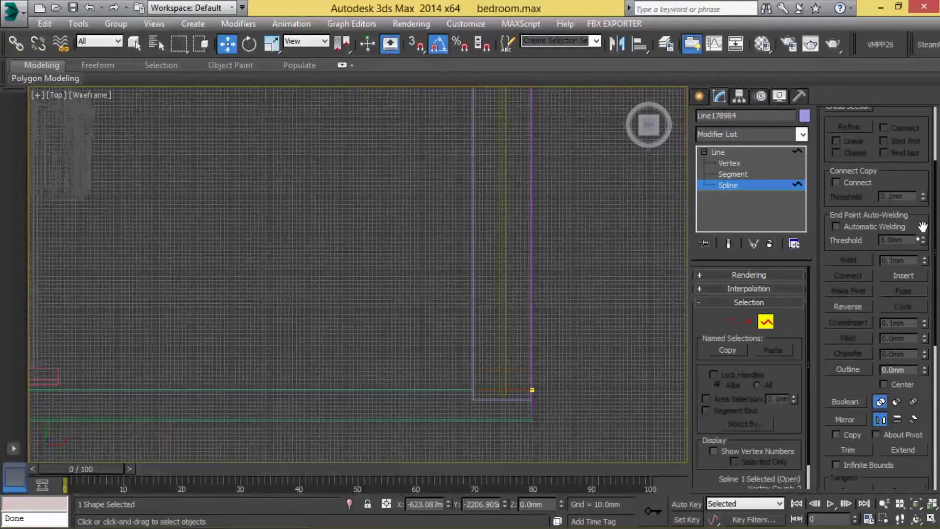
scroll(554, 396, up, 5)
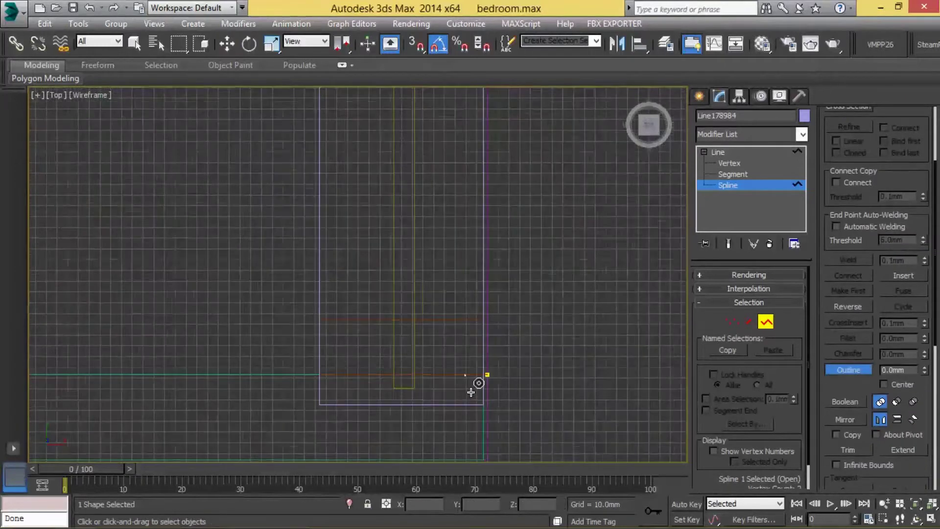
click(738, 152)
click(738, 147)
key(w)
key(alt+w)
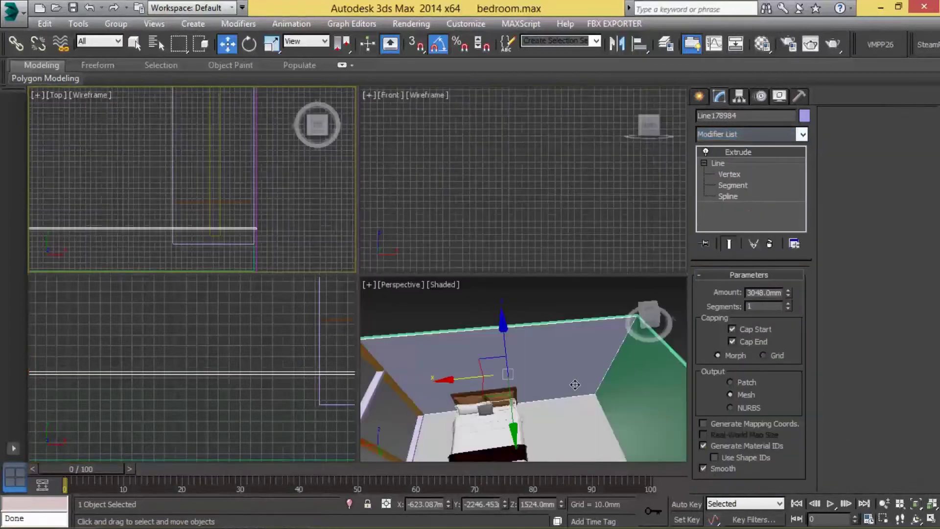
key(alt+w)
key(t)
scroll(340, 223, down, 2)
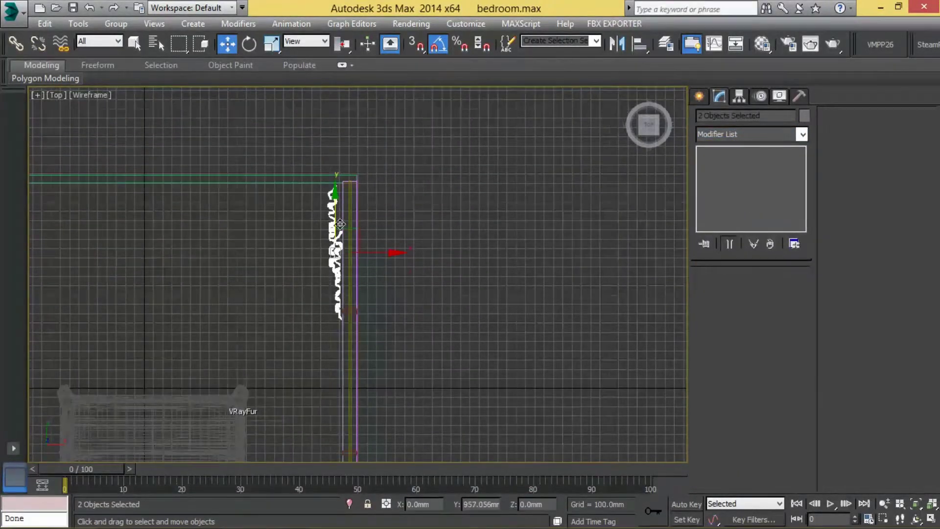
key(alt+w)
click(447, 362)
key(alt+w)
mouse_move(448, 362)
alt+middle_down()
mouse_move(346, 310)
mouse_move(313, 274)
alt+middle_up()
key(t)
click(161, 431)
middle_drag(177, 451, 338, 236)
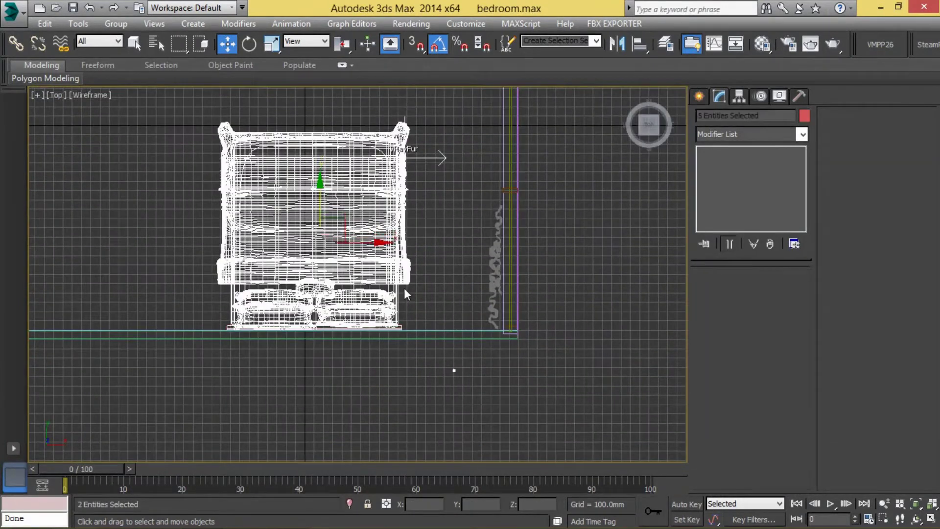
click(456, 292)
scroll(456, 293, down, 2)
scroll(473, 187, up, 1)
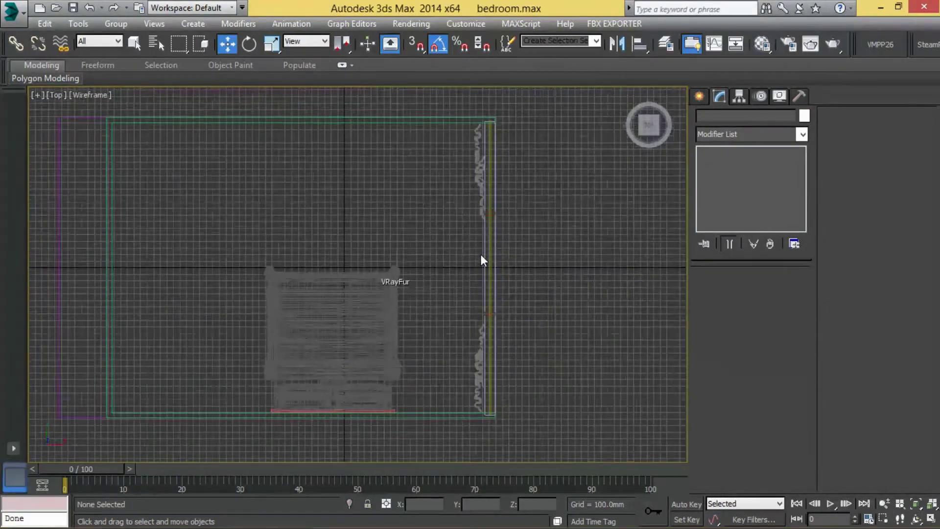
scroll(480, 259, down, 4)
scroll(478, 262, up, 3)
middle_drag(457, 276, 229, 304)
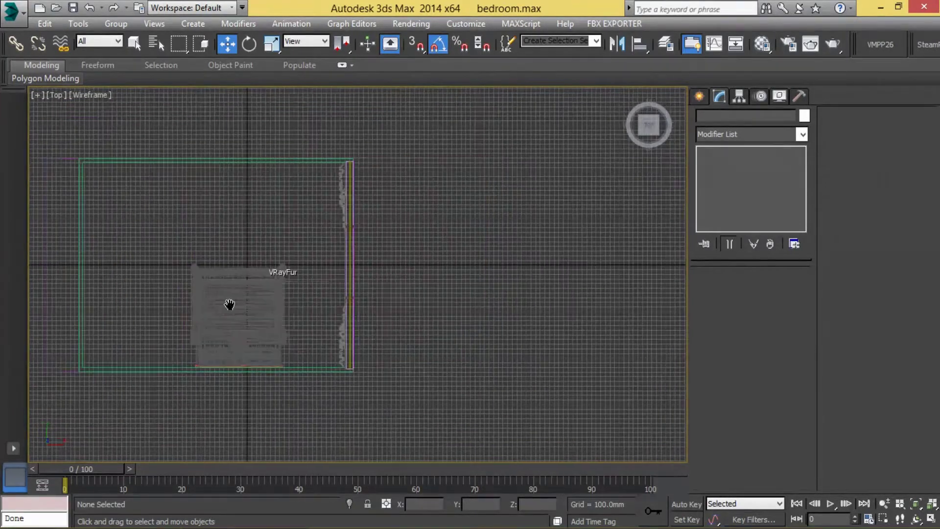
scroll(445, 336, down, 4)
click(587, 328)
ctrl+click(656, 319)
Move the armchair left into the room, beside the curtained wall
scroll(663, 343, up, 2)
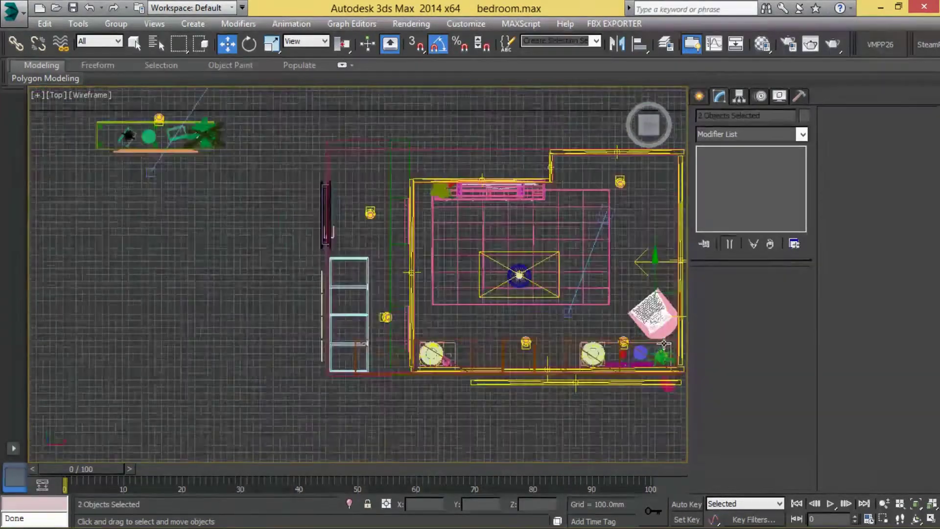
scroll(664, 342, up, 3)
ctrl+click(526, 191)
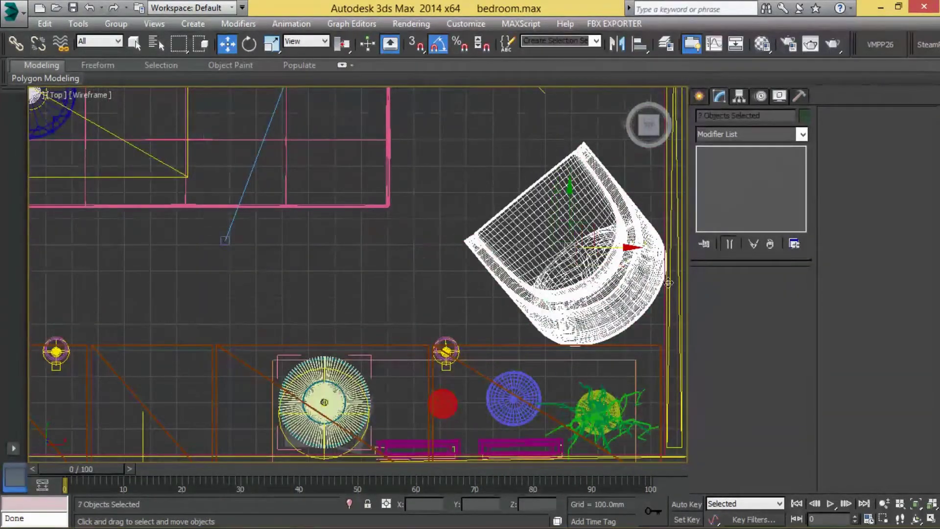
scroll(668, 282, down, 4)
scroll(665, 283, down, 5)
drag(669, 270, 137, 236)
scroll(132, 240, up, 4)
drag(392, 253, 414, 253)
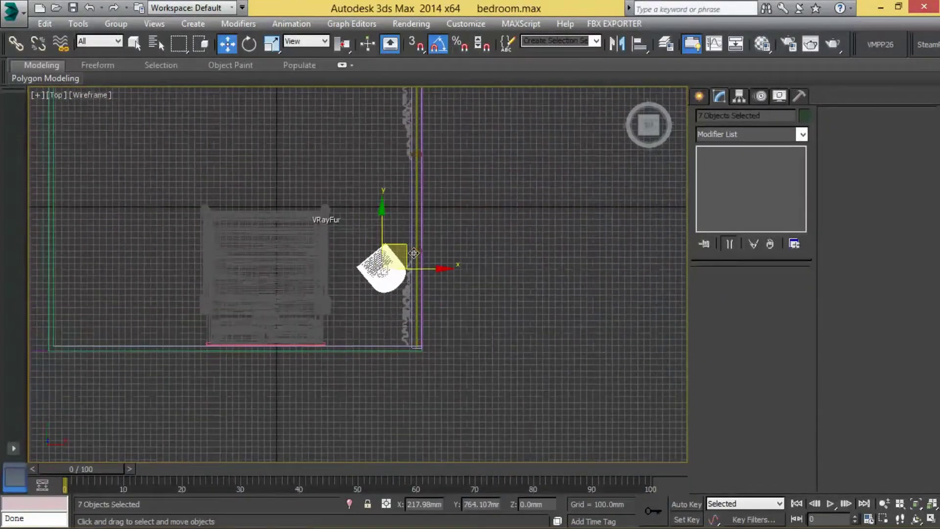
Reselect the armchair group in the enlarged top view after an accidental bed selection
drag(294, 179, 184, 413)
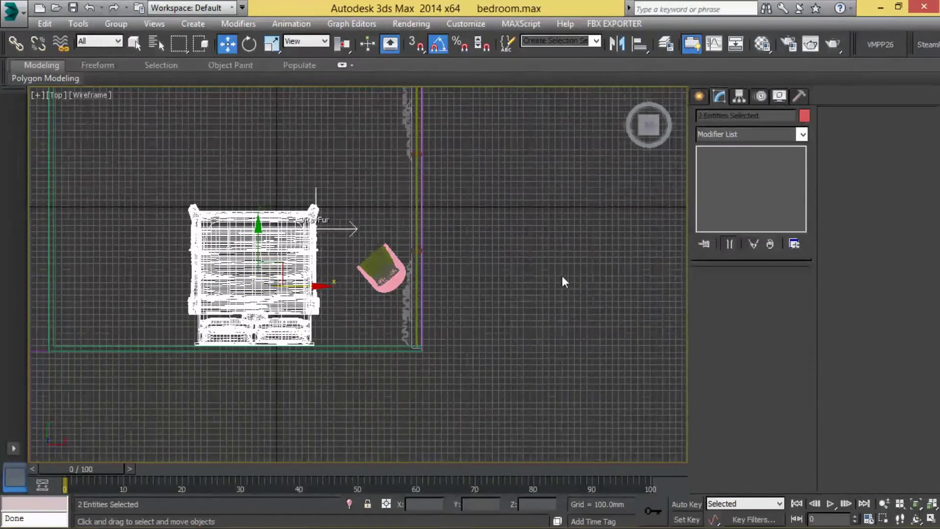
click(562, 275)
scroll(389, 268, up, 3)
click(389, 269)
click(542, 316)
key(alt+w)
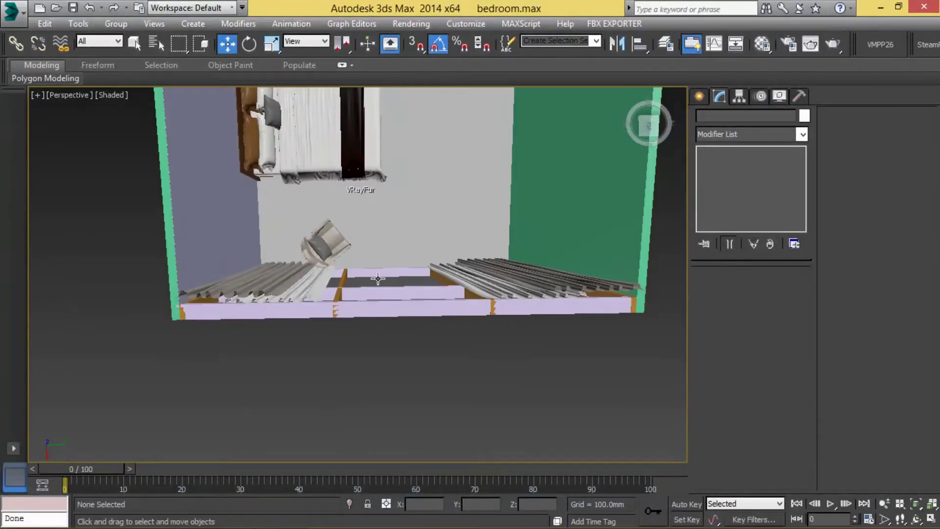
key(alt+w)
drag(336, 199, 509, 333)
Deselect the armchair and start a Rectangle shape around the room footprint
drag(542, 200, 442, 175)
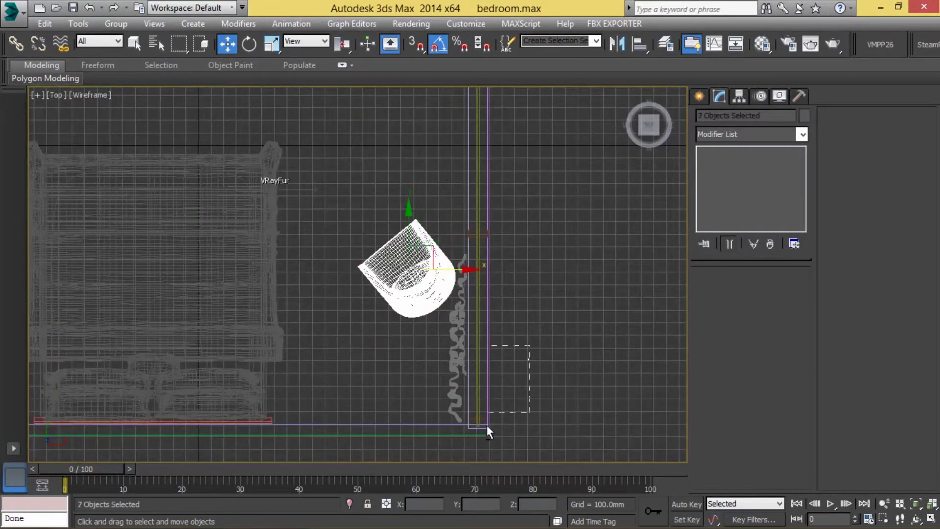
scroll(443, 318, down, 2)
scroll(446, 304, down, 2)
click(441, 350)
scroll(441, 350, up, 4)
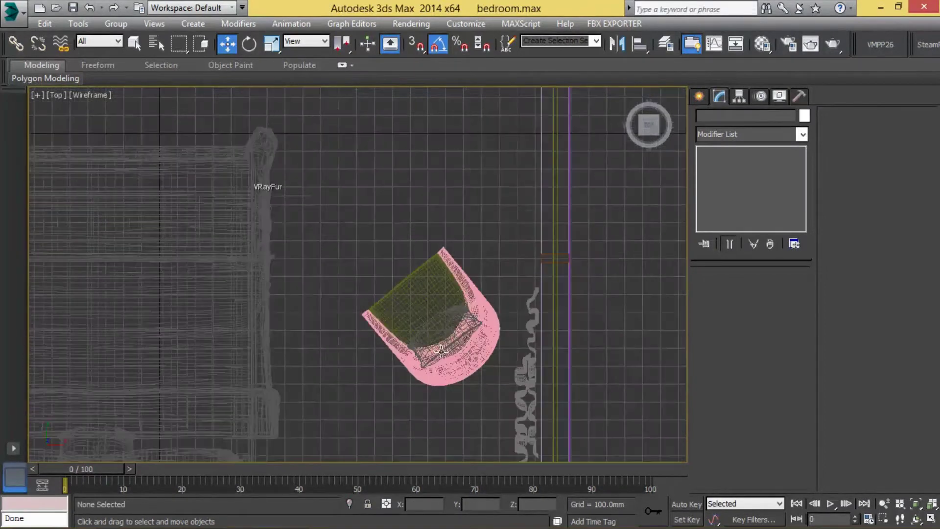
scroll(504, 297, down, 5)
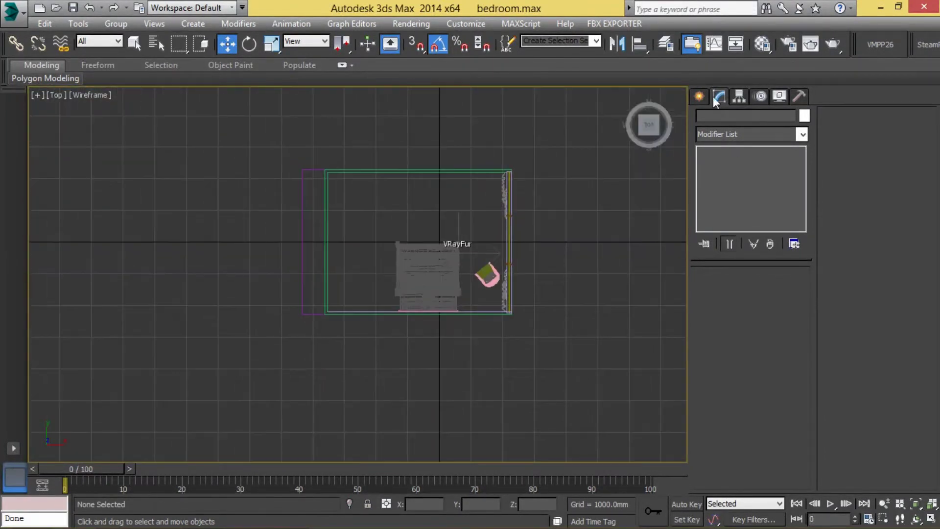
click(699, 96)
click(777, 195)
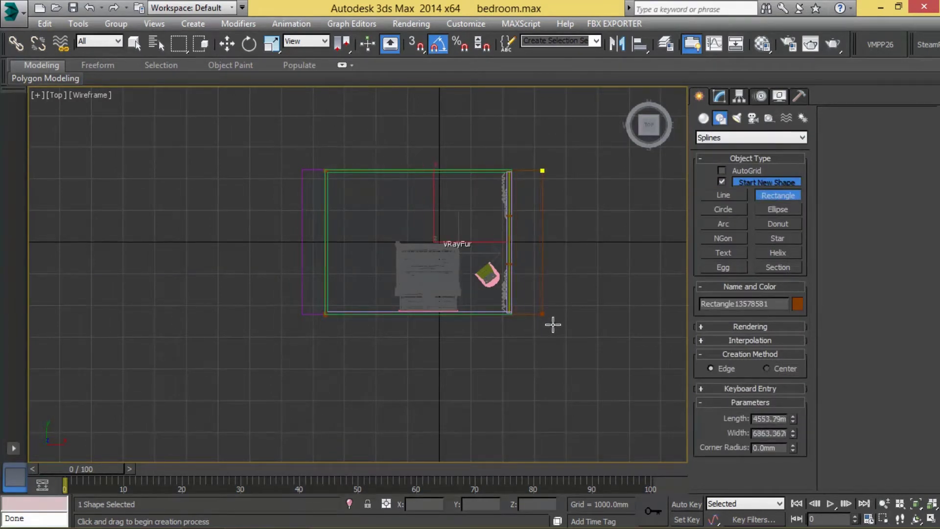
Add a 101.6 mm Extrude modifier to the room rectangle
click(719, 96)
click(801, 134)
click(719, 147)
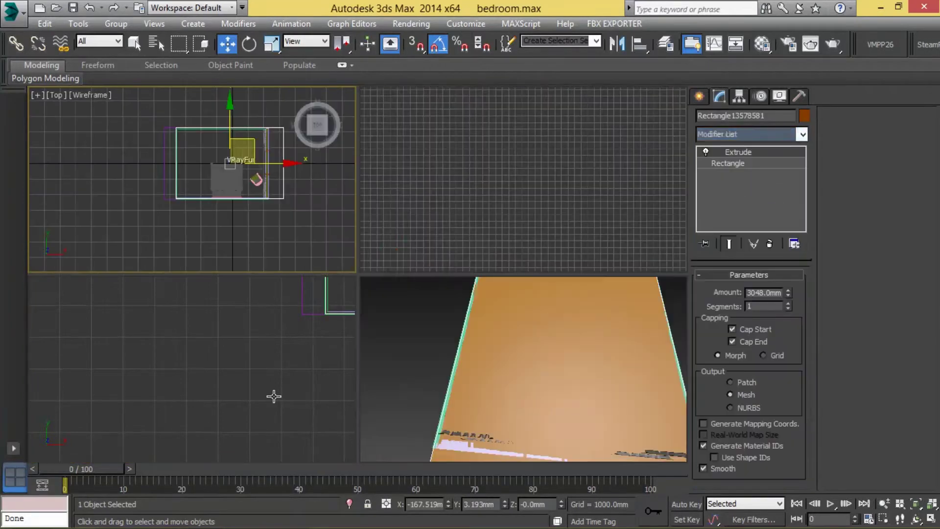
text(101.6)
scroll(347, 243, down, 4)
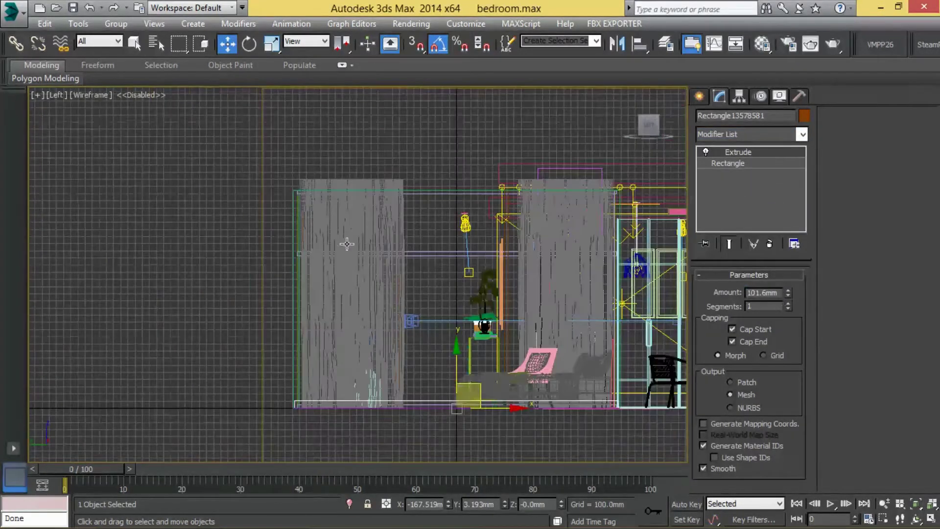
key(alt+w)
key(alt+w)
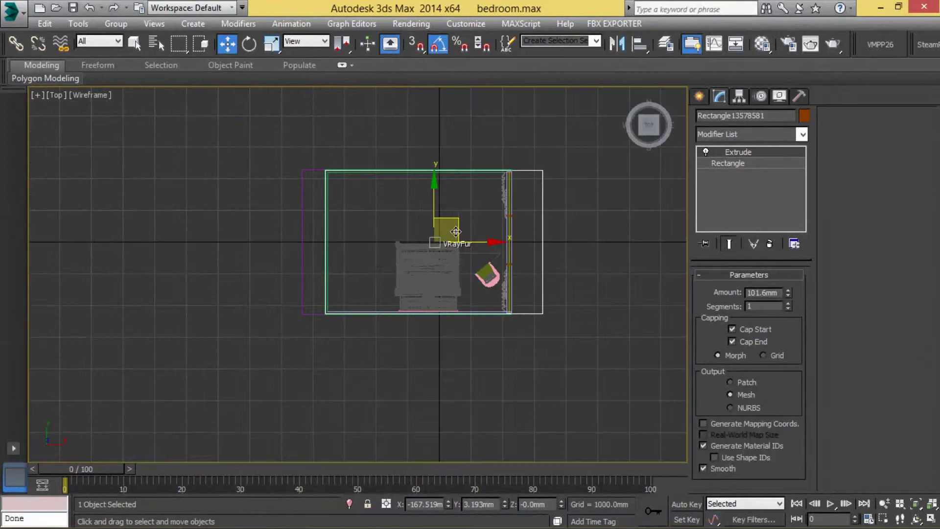
middle_drag(520, 310, 462, 361)
Hide and unhide the furniture layer in the Layer Manager, and check Layer003's options
click(699, 45)
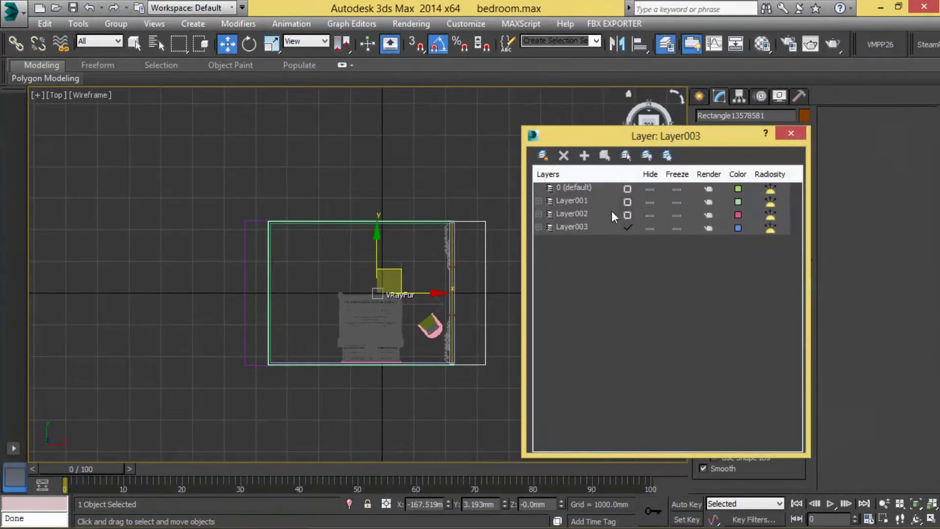
click(648, 211)
click(800, 133)
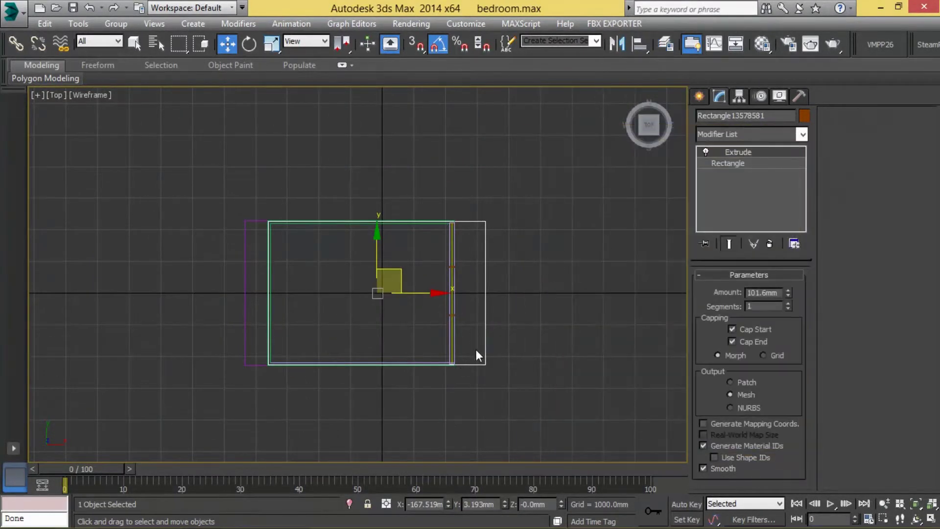
click(666, 44)
click(644, 214)
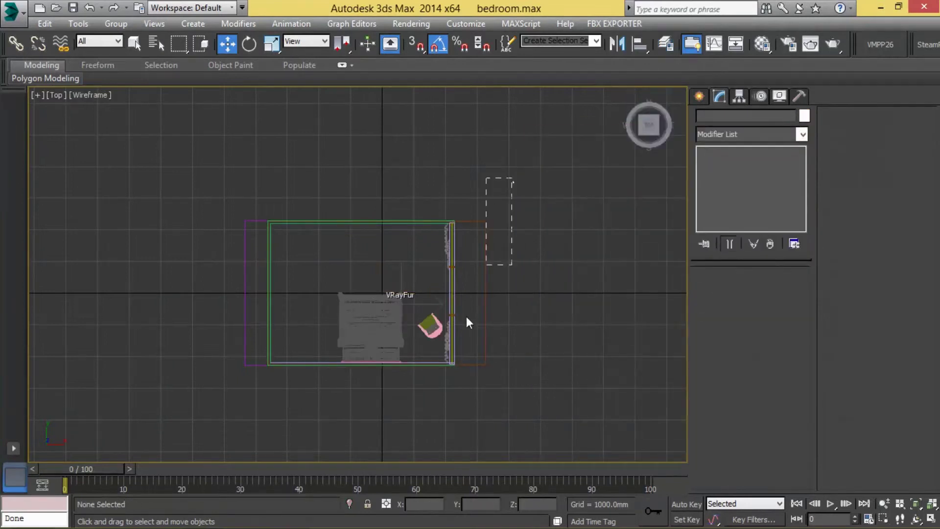
click(466, 317)
right_click(572, 226)
click(741, 191)
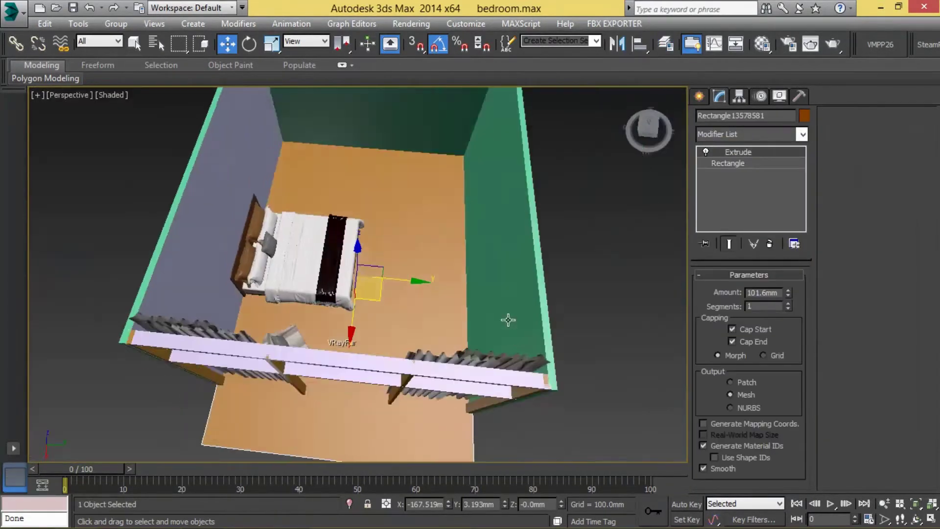
In Left view, snap the slab up to the wall tops and raise it slightly
key(l)
scroll(163, 303, up, 3)
key(s)
drag(361, 276, 300, 196)
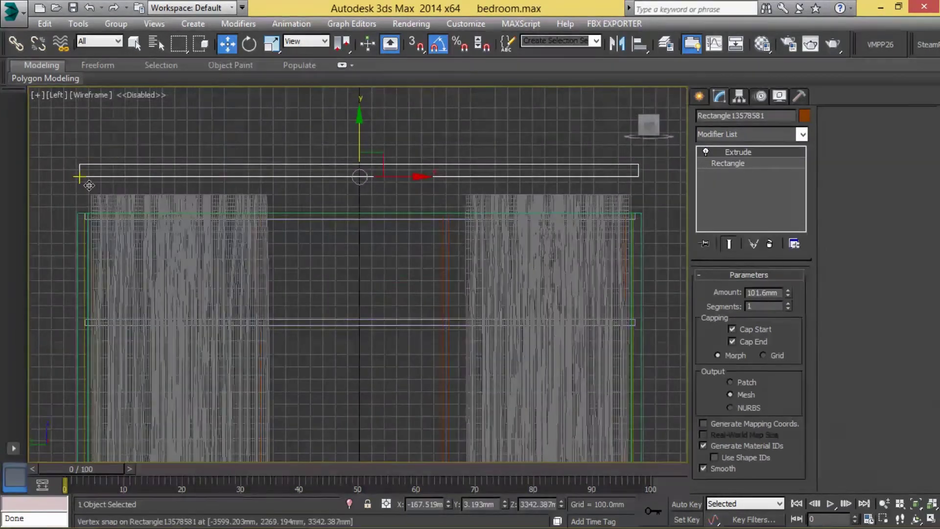
key(s)
drag(367, 184, 367, 167)
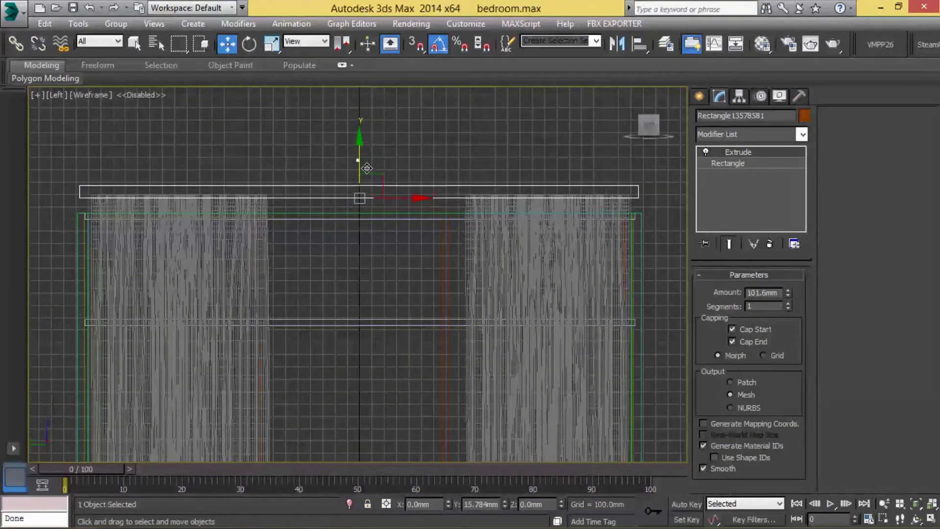
Raise the slab a little higher in Left view, then clear the selection
key(p)
scroll(295, 198, up, 5)
key(alt+w)
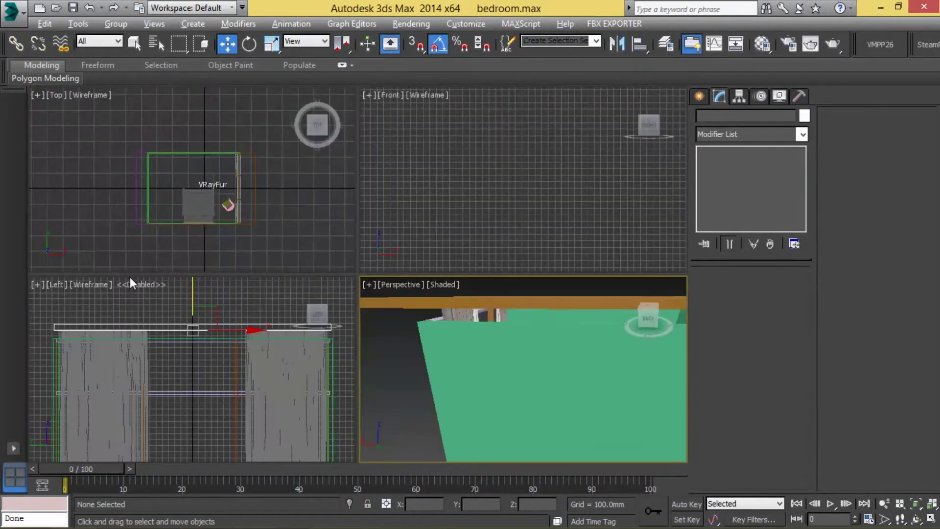
key(alt+w)
key(l)
drag(363, 183, 363, 177)
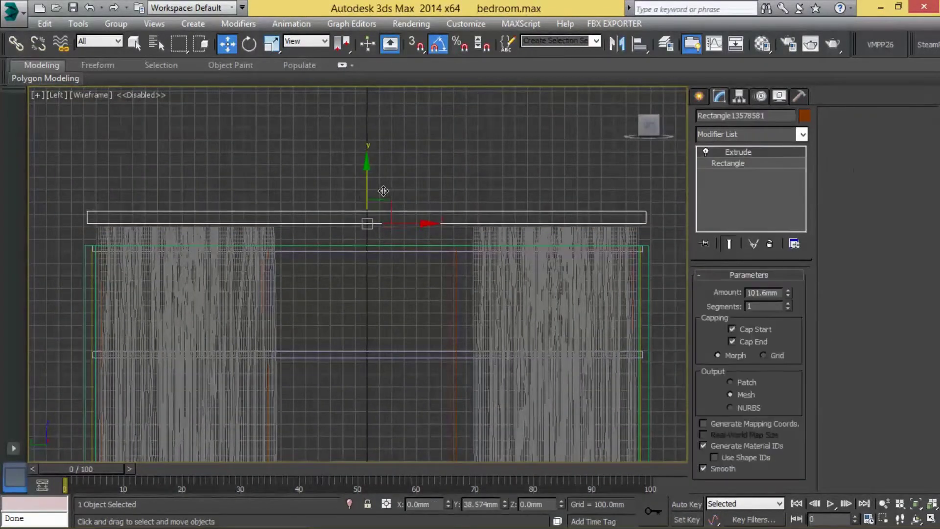
key(t)
click(550, 242)
click(699, 96)
Draw a second room-sized 4532 × 6863.367 mm rectangle and select it
click(778, 195)
scroll(428, 271, up, 3)
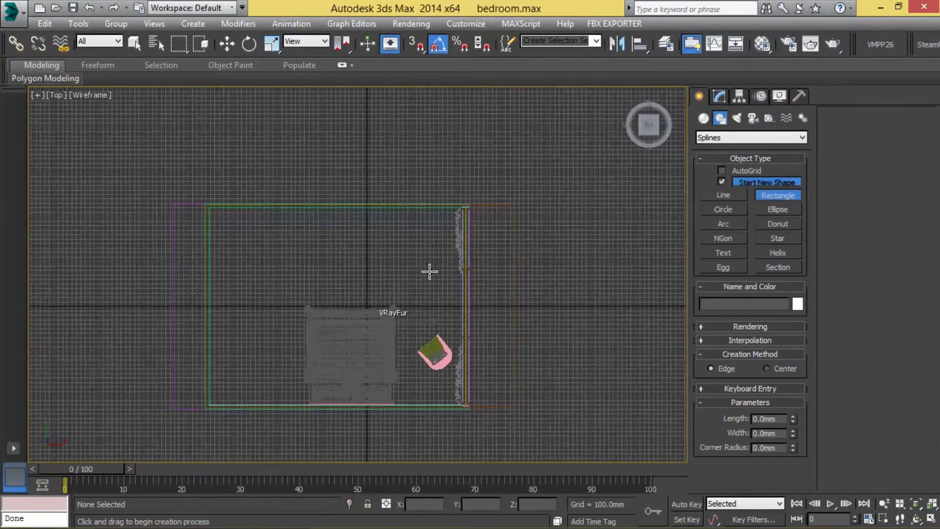
scroll(270, 213, up, 4)
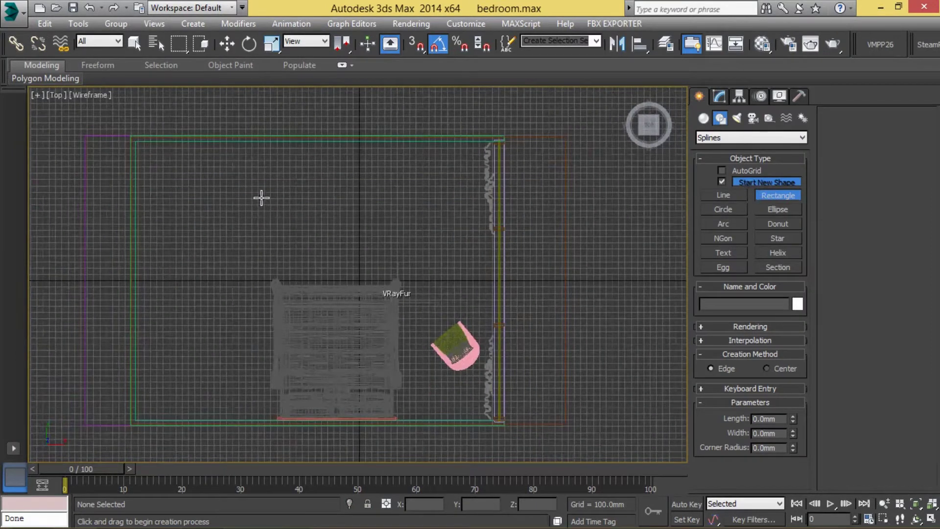
right_click(262, 198)
click(560, 206)
Lower the new rectangle to just below the existing ceiling slab
key(alt+w)
key(alt+w)
key(w)
alt+middle_drag(509, 257, 336, 187)
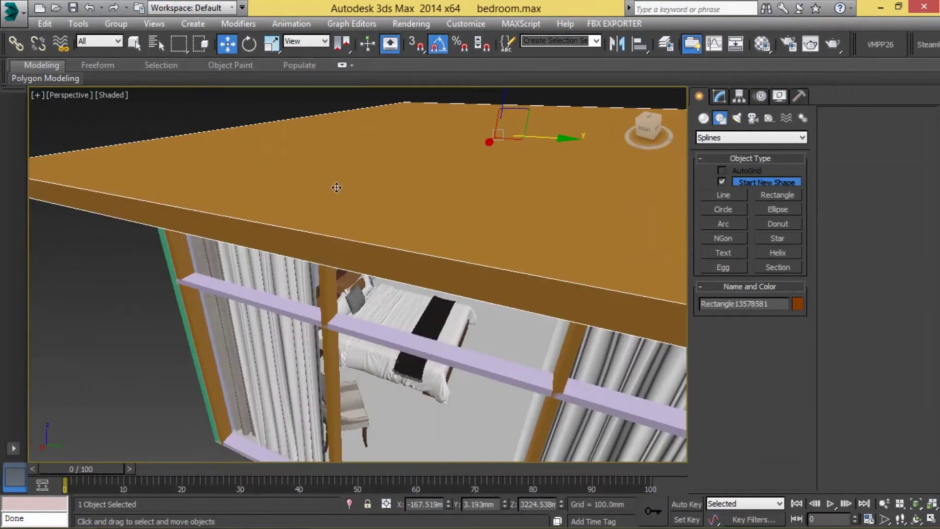
key(alt+w)
key(alt+w)
drag(374, 185, 376, 206)
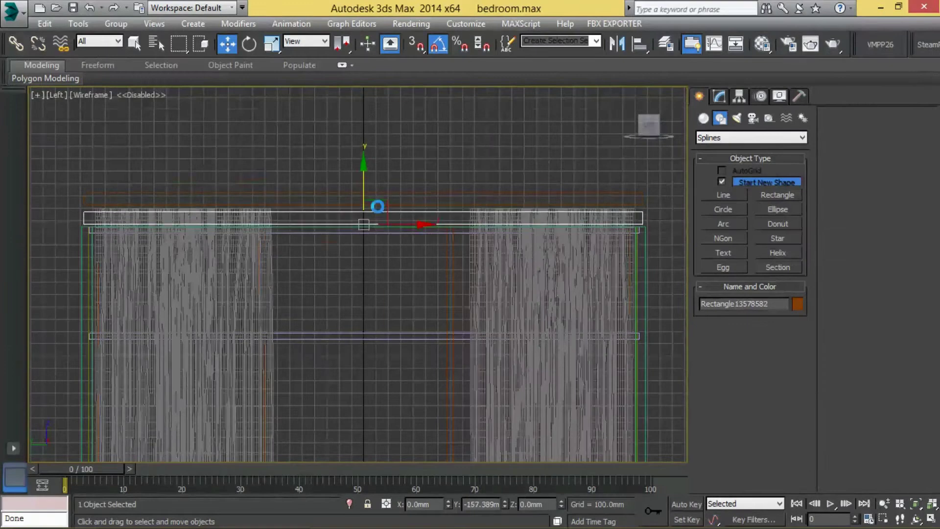
Extrude the ceiling rectangle 101.6 mm into a slab
click(719, 96)
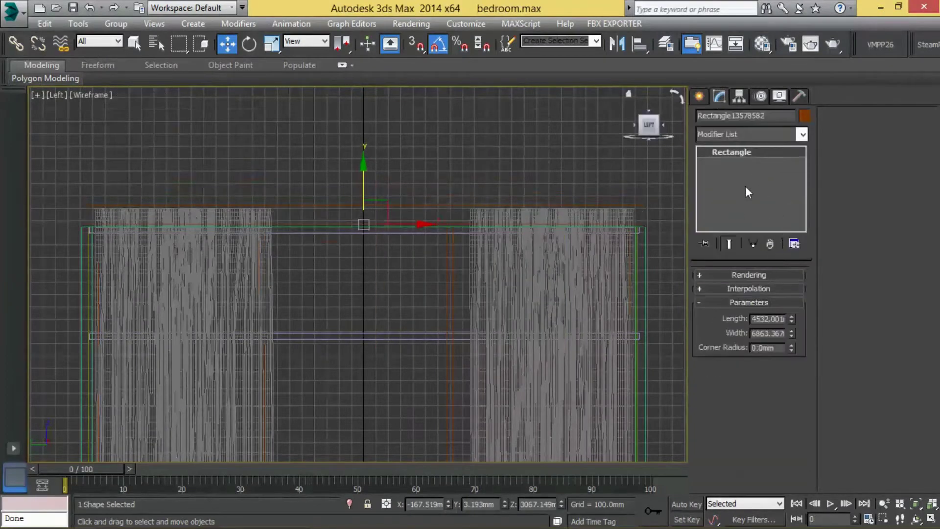
key(p)
alt+middle_drag(365, 290, 338, 224)
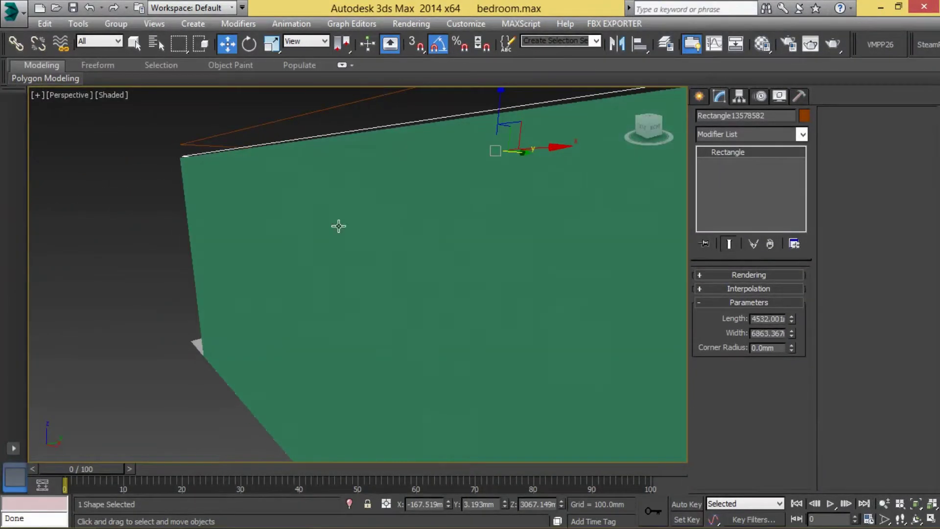
key(t)
key(alt+e)
key(p)
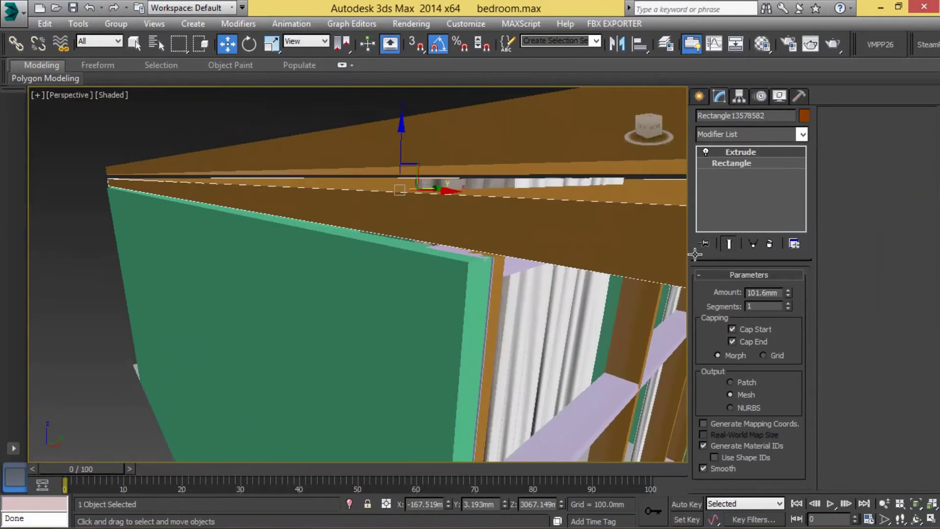
Nudge the ceiling slab slightly lower in the wireframe side view
click(728, 162)
key(shift+z)
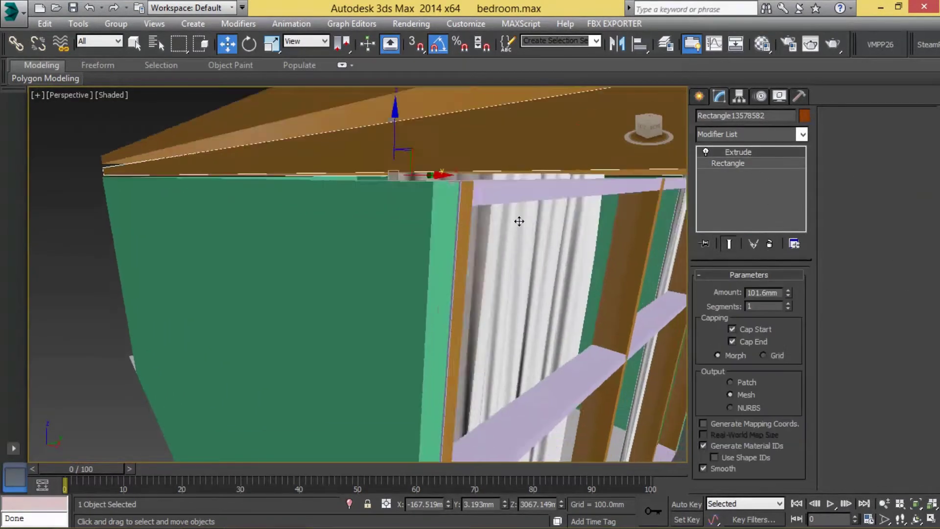
key(shift+z)
mouse_move(376, 203)
mouse_down()
mouse_move(375, 212)
mouse_move(329, 195)
mouse_up()
scroll(416, 228, up, 3)
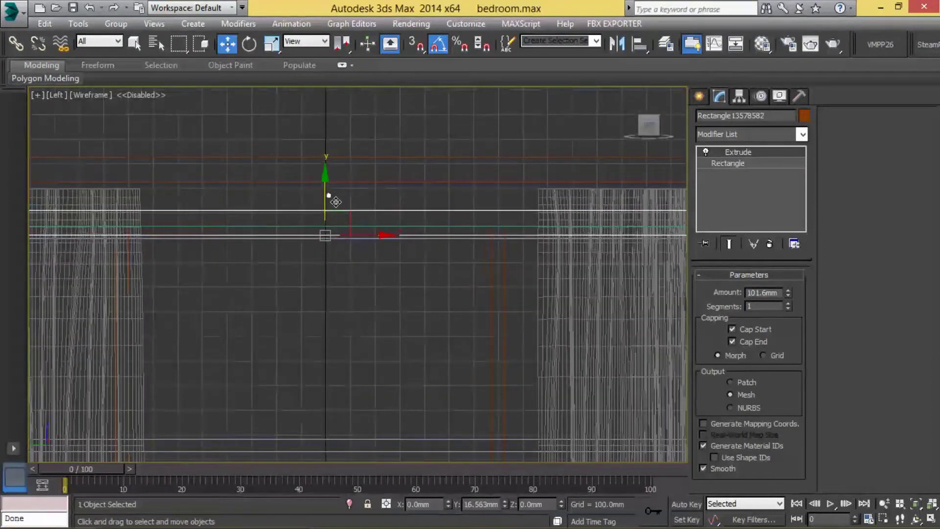
scroll(431, 226, down, 2)
Remove the Extrude and convert the ceiling rectangle to an Editable Spline
key(t)
click(729, 163)
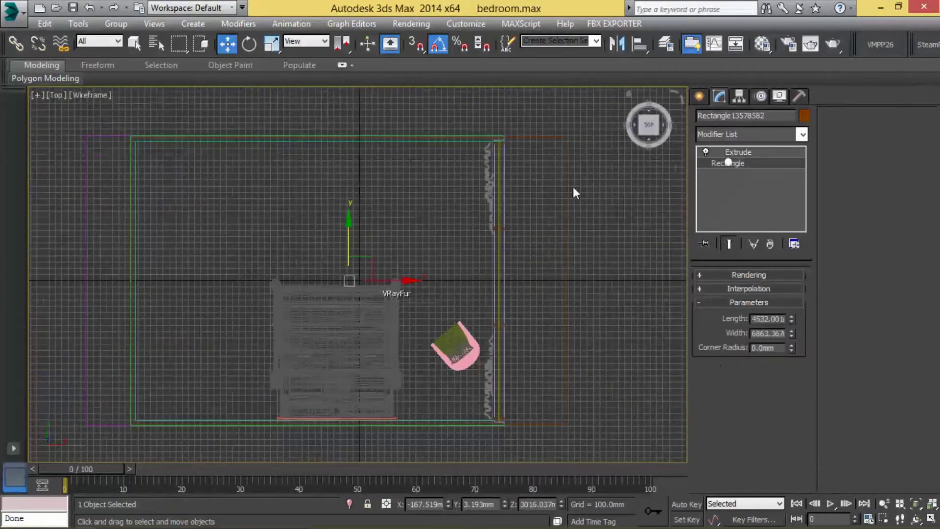
key(Delete)
right_click(742, 148)
right_click(514, 190)
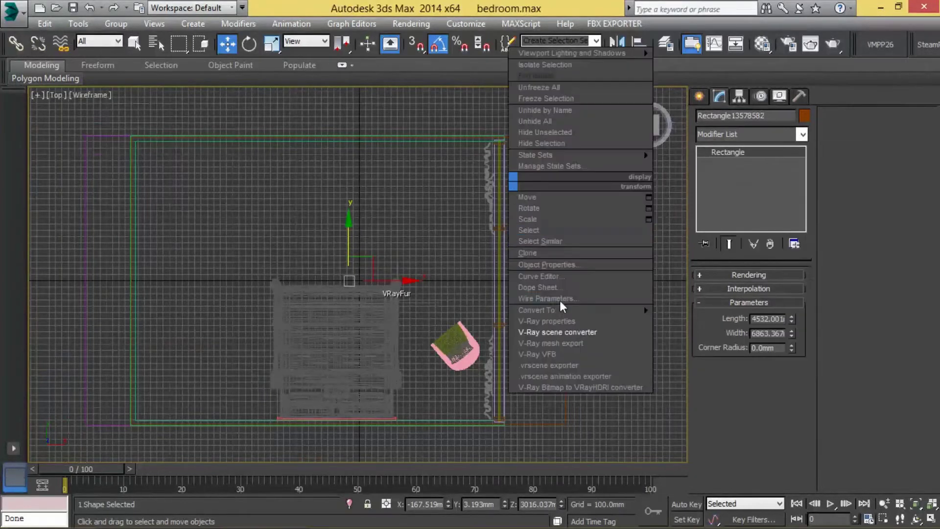
click(713, 346)
Adjust the two right-hand corner vertices to match the room's width
click(730, 163)
drag(593, 128, 524, 446)
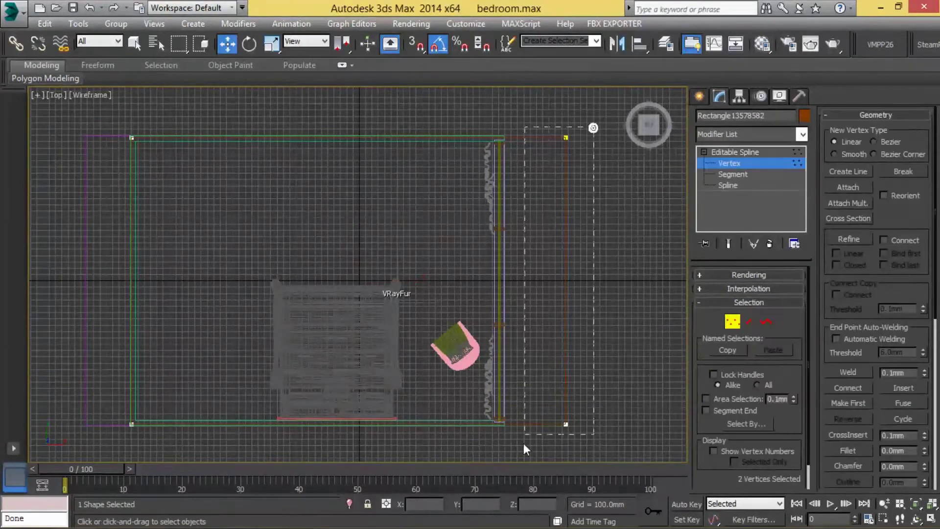
right_click(482, 168)
click(465, 91)
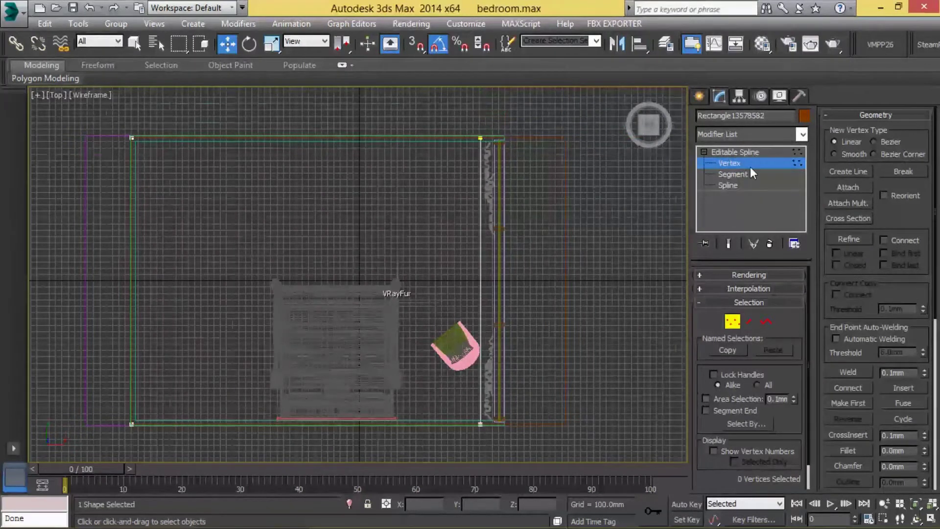
At Spline level, Shift-scale a copy of the outline inward to form an inner loop
click(728, 185)
drag(609, 235, 485, 368)
key(r)
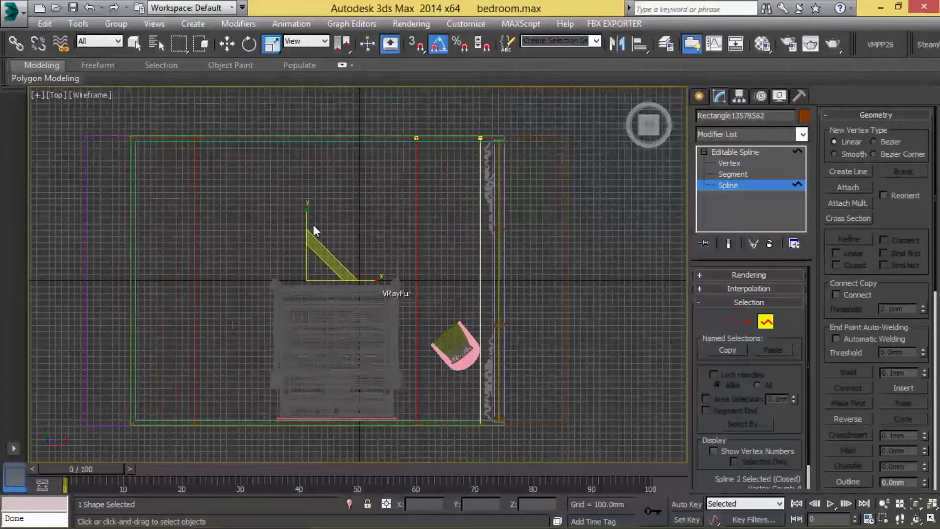
key(w)
key(r)
mouse_move(354, 284)
mouse_down()
mouse_move(332, 292)
mouse_move(377, 261)
mouse_up()
key(r)
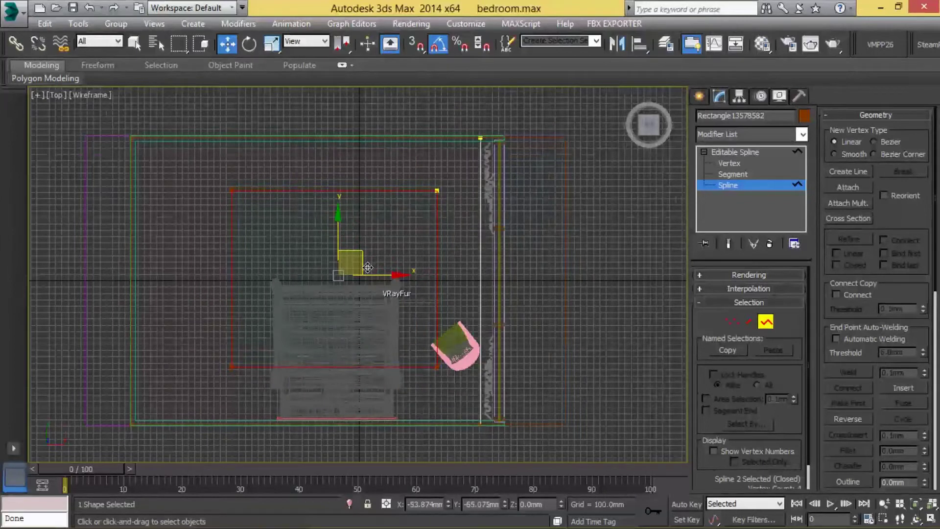
Reapply a 101.6 mm Extrude to turn the spline into a ceiling ring
key(p)
mouse_move(367, 267)
alt+middle_down()
mouse_move(568, 239)
mouse_move(612, 206)
alt+middle_up()
click(734, 151)
click(736, 133)
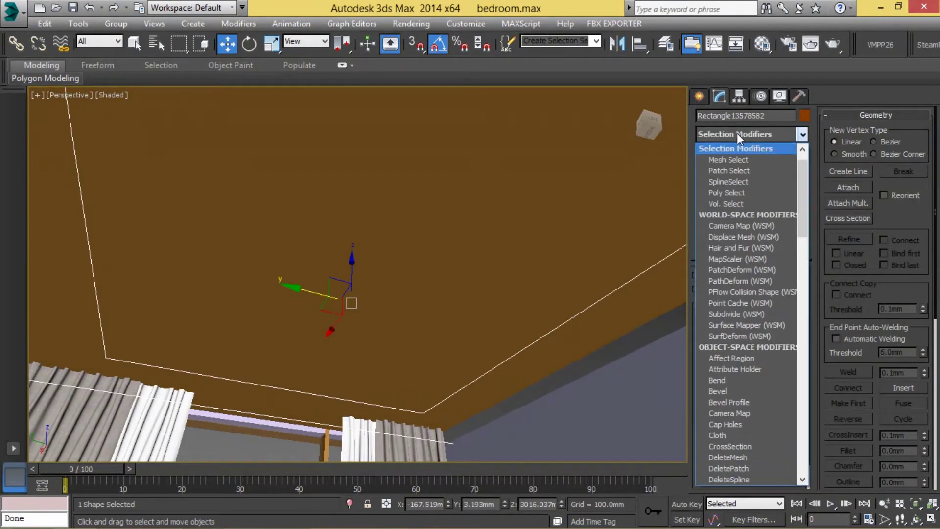
text(ex)
key(Return)
mouse_move(306, 304)
alt+middle_down()
mouse_move(224, 332)
mouse_move(427, 297)
alt+middle_up()
key(alt+w)
Select the window-top frame pieces in the enlarged Left view
right_click(230, 382)
key(alt+w)
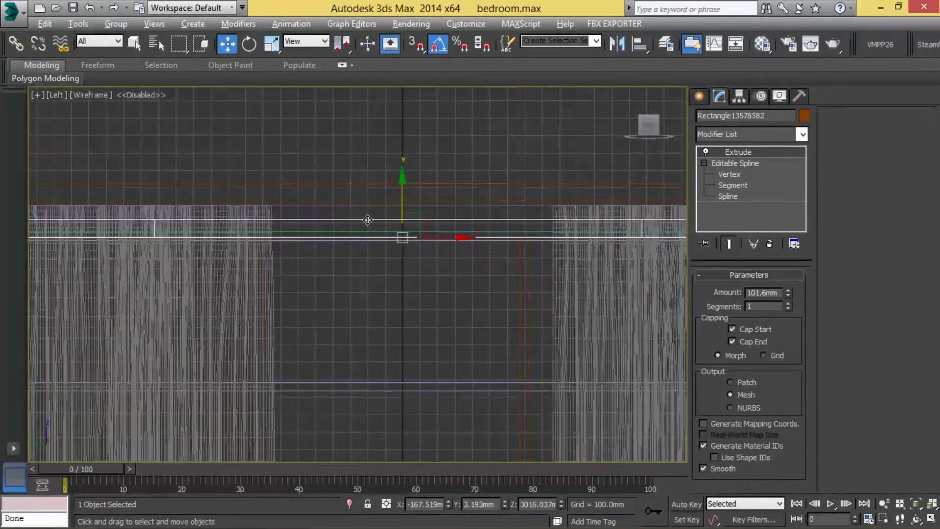
ctrl+click(372, 213)
click(424, 231)
scroll(497, 256, down, 3)
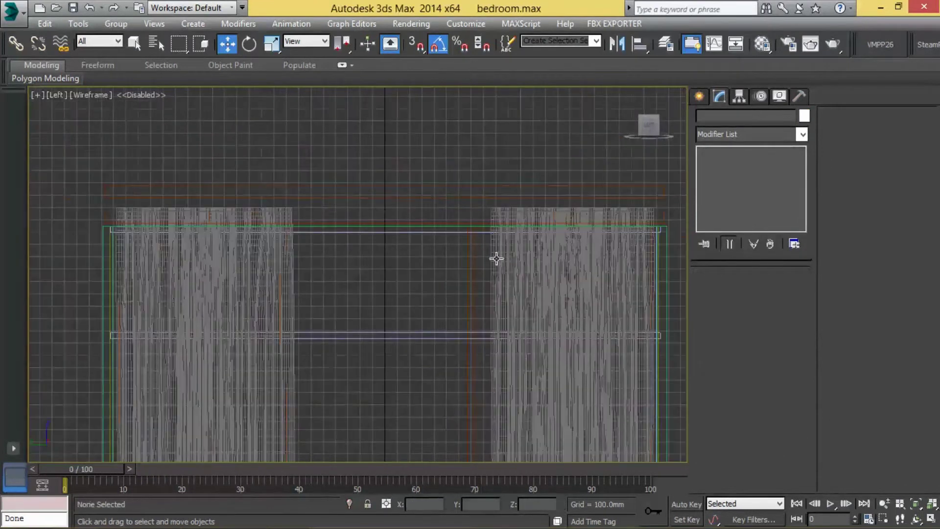
click(425, 235)
click(471, 293)
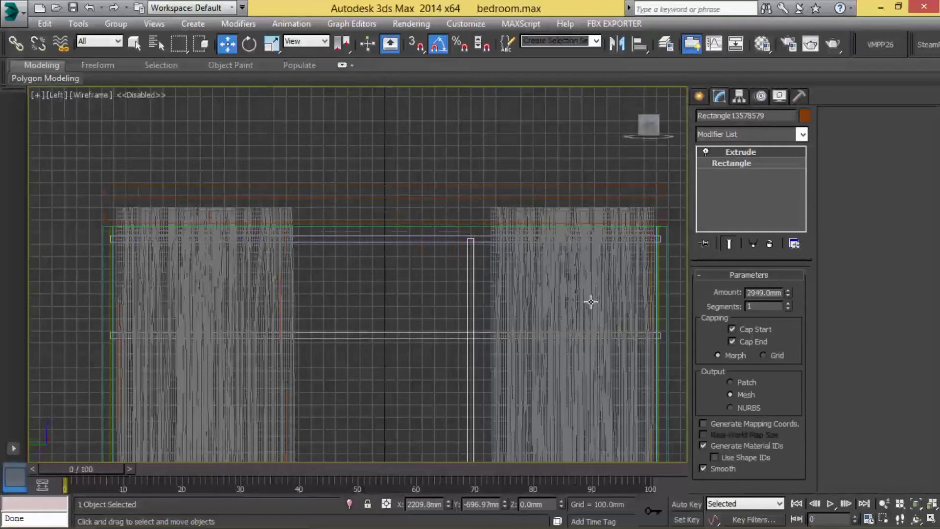
Orbit around the window in perspective and select its top frame piece
key(alt+w)
right_click(447, 325)
key(alt+w)
mouse_move(447, 325)
alt+middle_down()
mouse_move(419, 308)
mouse_move(470, 304)
mouse_move(478, 252)
alt+middle_up()
key(t)
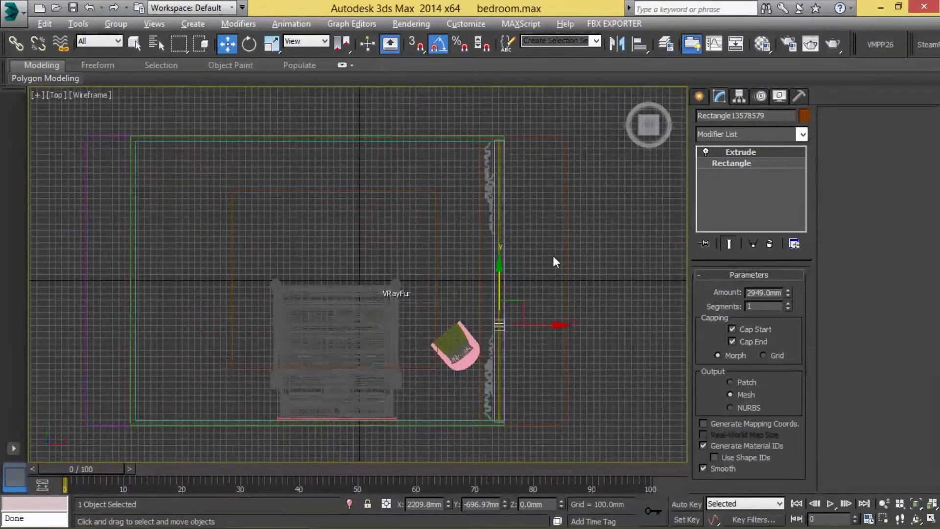
key(p)
mouse_move(553, 256)
alt+middle_down()
mouse_move(572, 418)
mouse_move(538, 343)
alt+middle_up()
click(572, 418)
click(498, 167)
In Front view, clone the top frame piece, snap it down, and deepen its extrusion
key(f)
key(z)
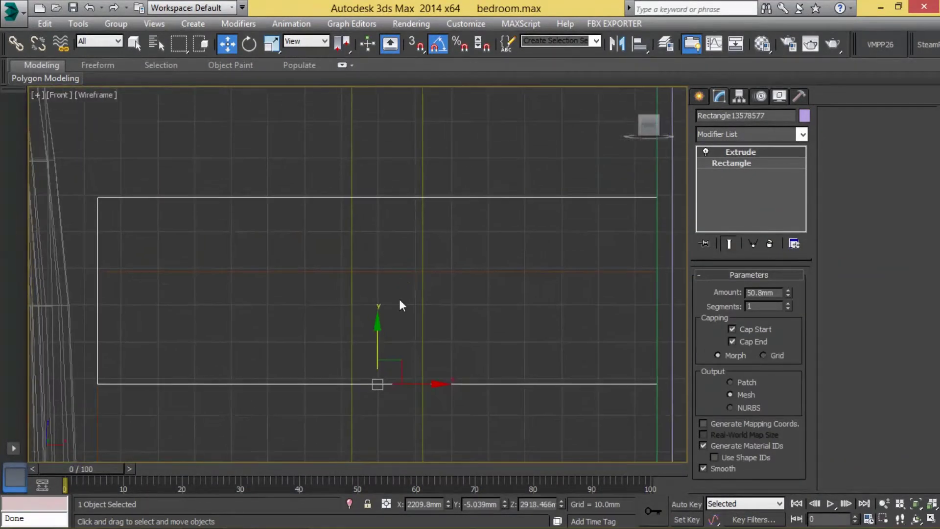
scroll(400, 305, down, 3)
mouse_move(388, 304)
shift+mouse_down()
mouse_move(314, 235)
mouse_move(260, 259)
shift+mouse_up()
key(Return)
middle_drag(260, 260, 244, 300)
drag(794, 175, 794, 161)
scroll(483, 392, down, 5)
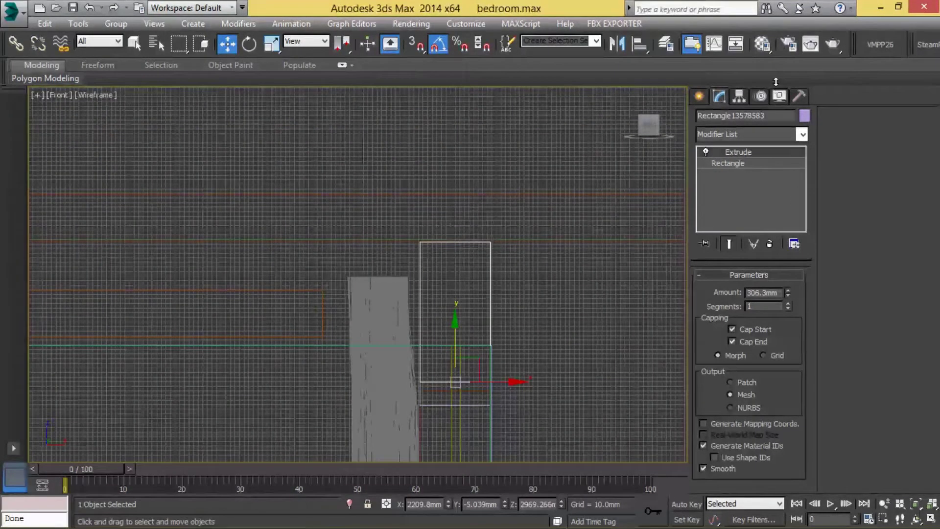
drag(775, 82, 775, 73)
Set the green side wall's Extrude Amount to 3352.8 mm and select the adjoining wall
key(alt+w)
right_click(452, 337)
key(alt+w)
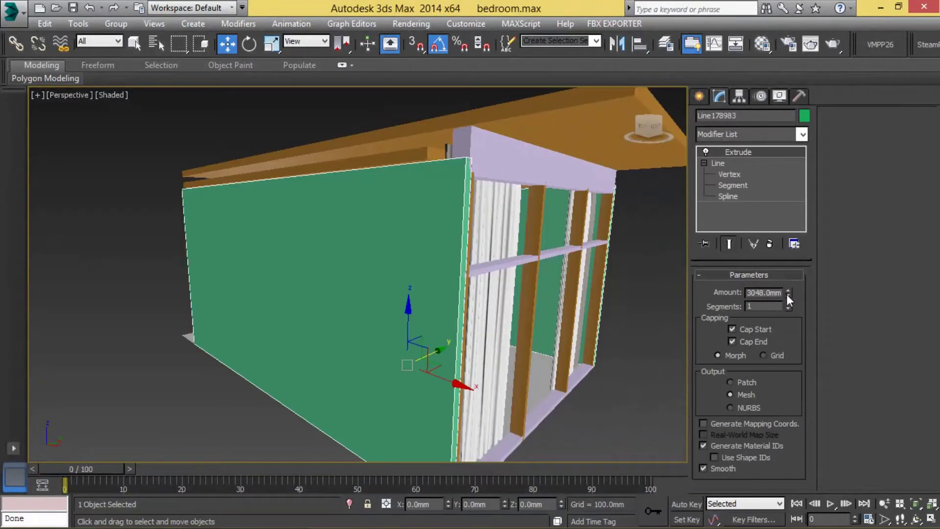
right_click(787, 294)
key(Return)
mouse_move(495, 227)
alt+middle_down()
mouse_move(347, 195)
mouse_move(342, 215)
alt+middle_up()
ctrl+click(347, 195)
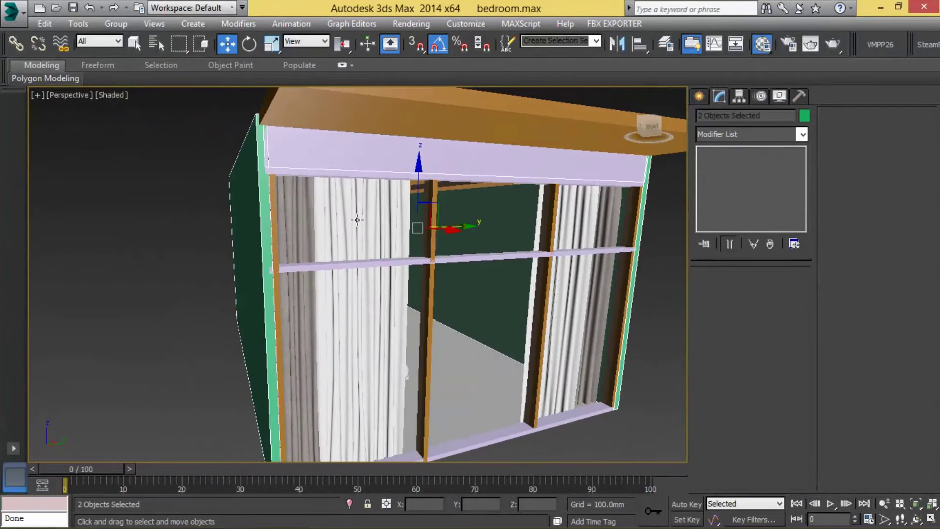
Apply a new material to the selected walls, renaming the conflicting one, and lighten its diffuse to near white
key(m)
ctrl+click(569, 131)
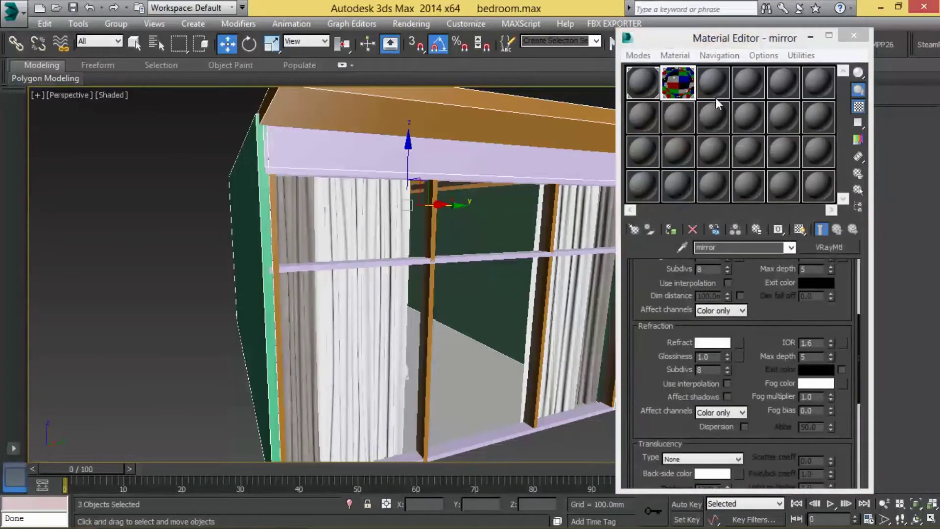
click(715, 97)
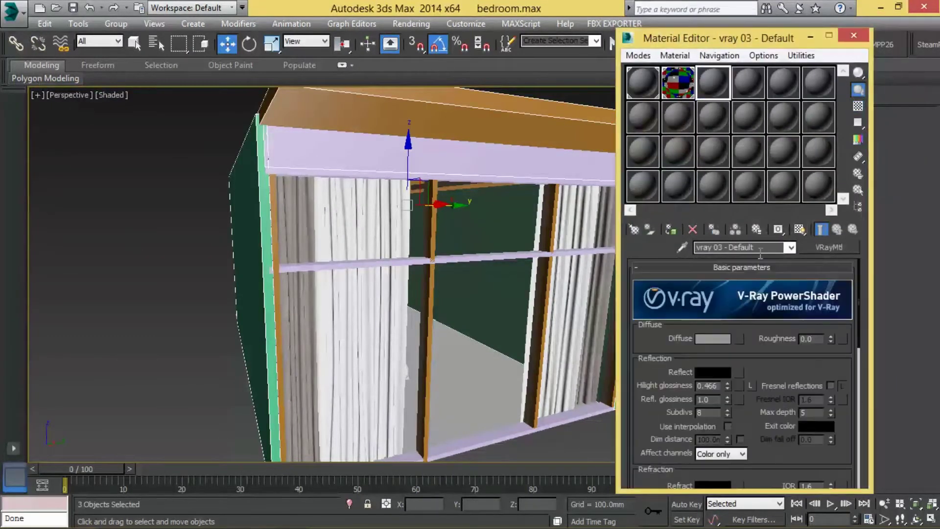
click(671, 231)
click(387, 262)
click(482, 322)
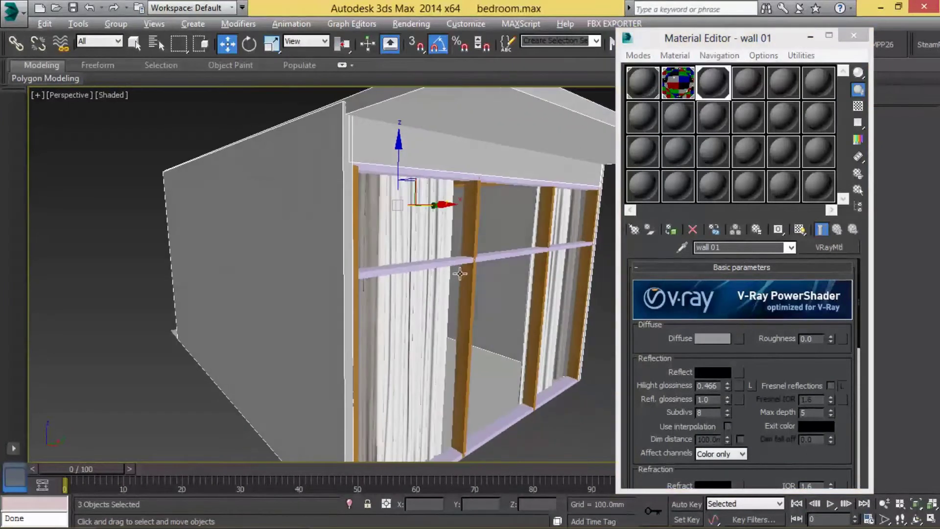
click(712, 339)
drag(403, 142, 402, 190)
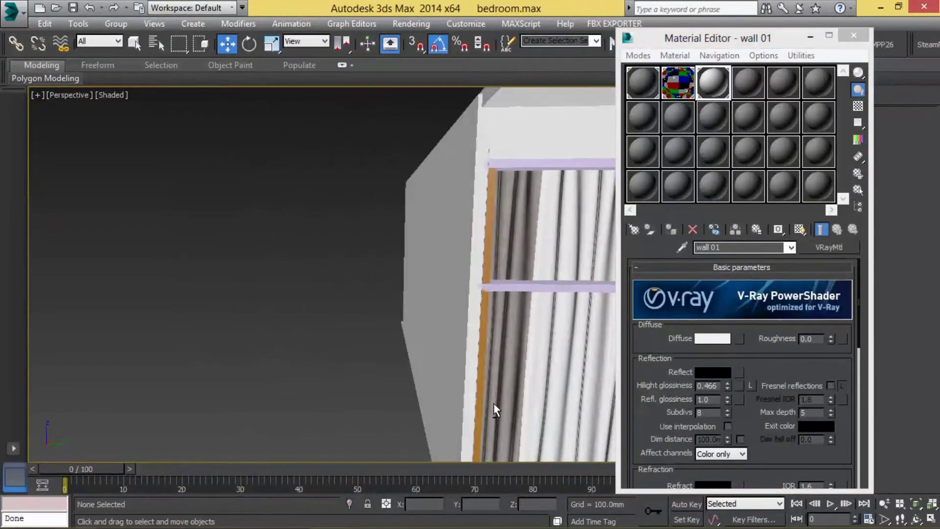
Give the window mullion and top frame bar a fresh material with a lighter diffuse colour
alt+middle_drag(402, 191, 496, 273)
scroll(495, 273, up, 2)
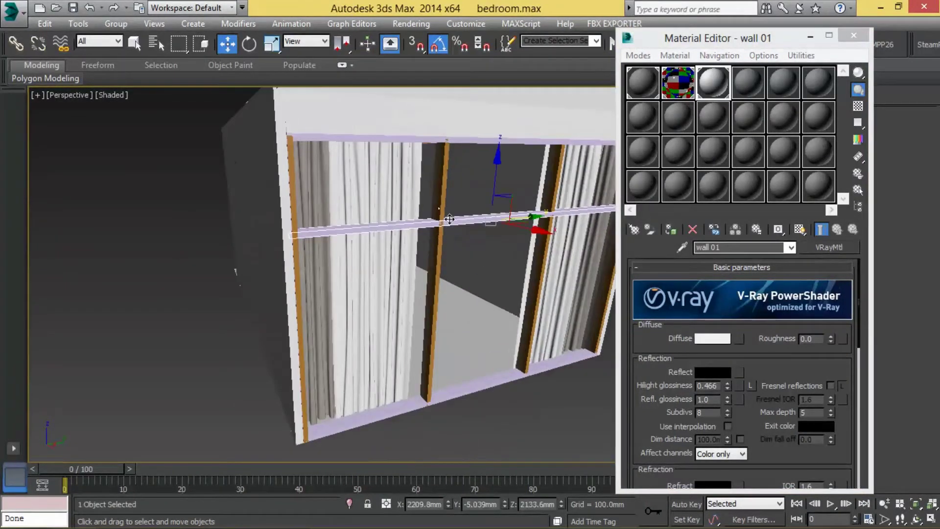
ctrl+click(447, 219)
ctrl+click(468, 145)
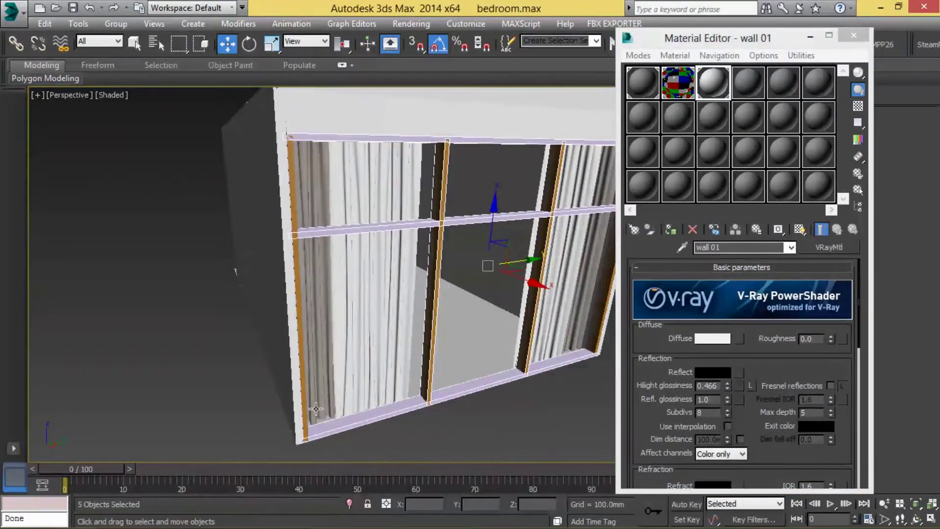
click(735, 81)
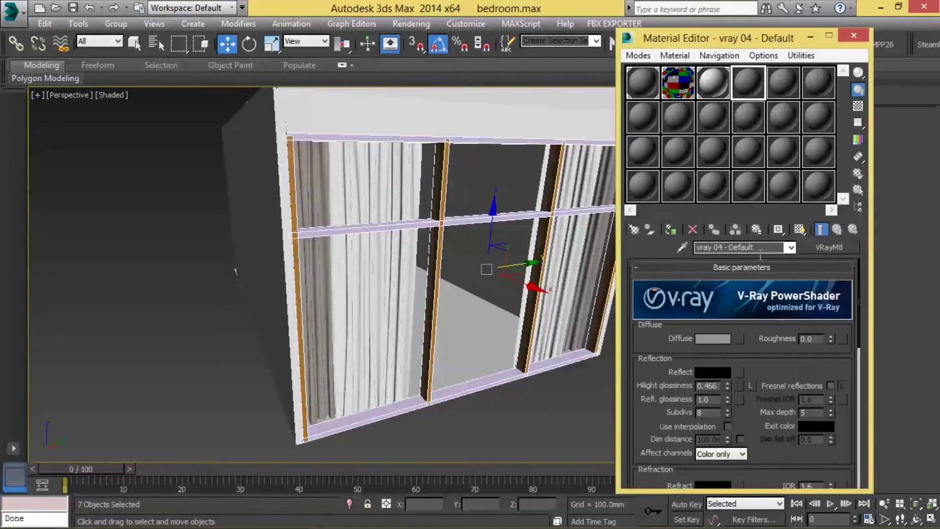
click(670, 229)
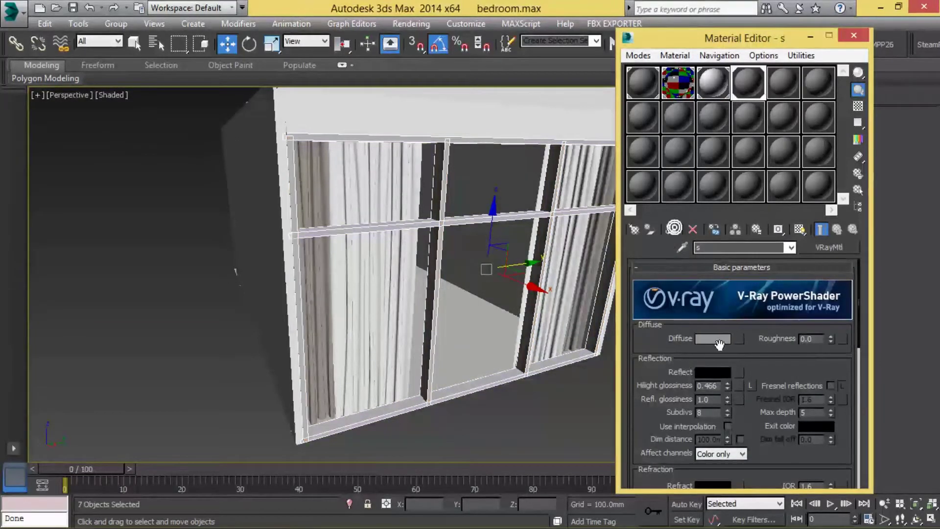
click(713, 338)
drag(421, 147, 421, 164)
click(495, 199)
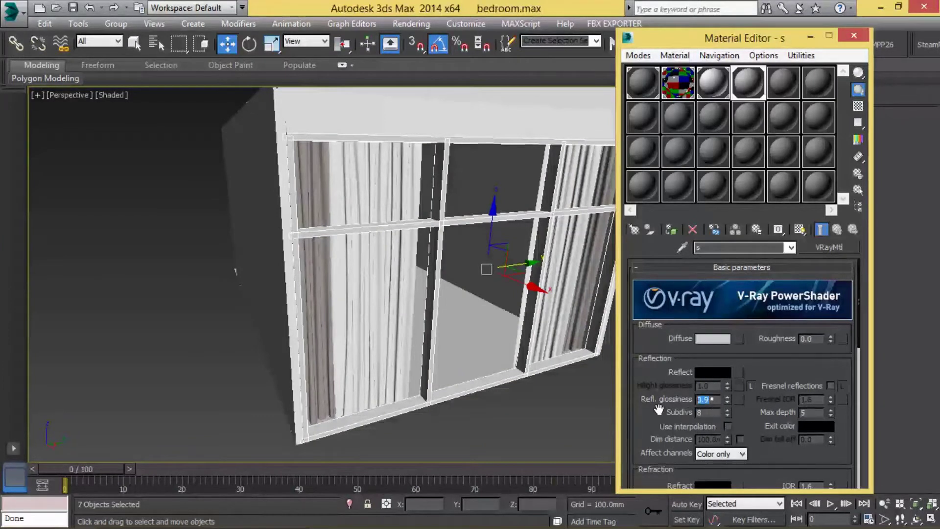
Set the frame material's reflection to dark grey 32 with glossiness 0.8, and close the editor
click(711, 371)
drag(398, 98, 403, 102)
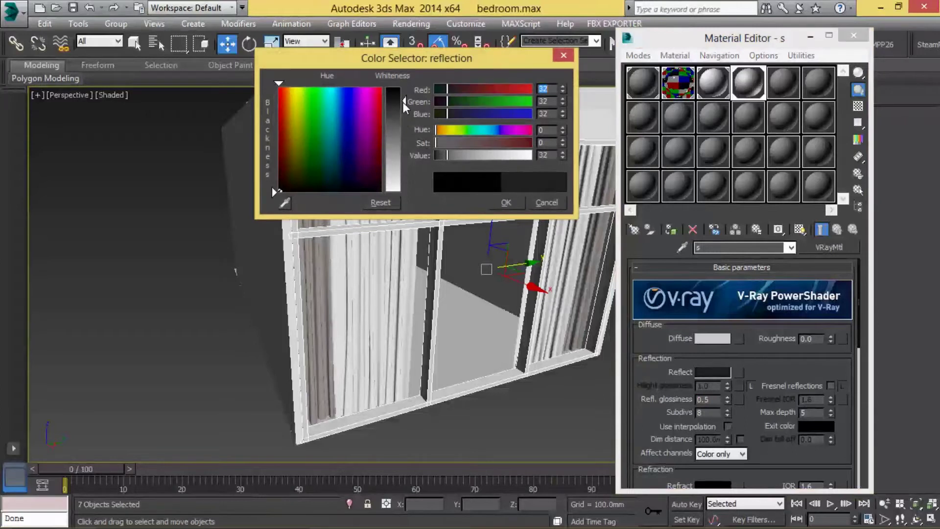
click(504, 202)
double_click(705, 399)
text(0.8)
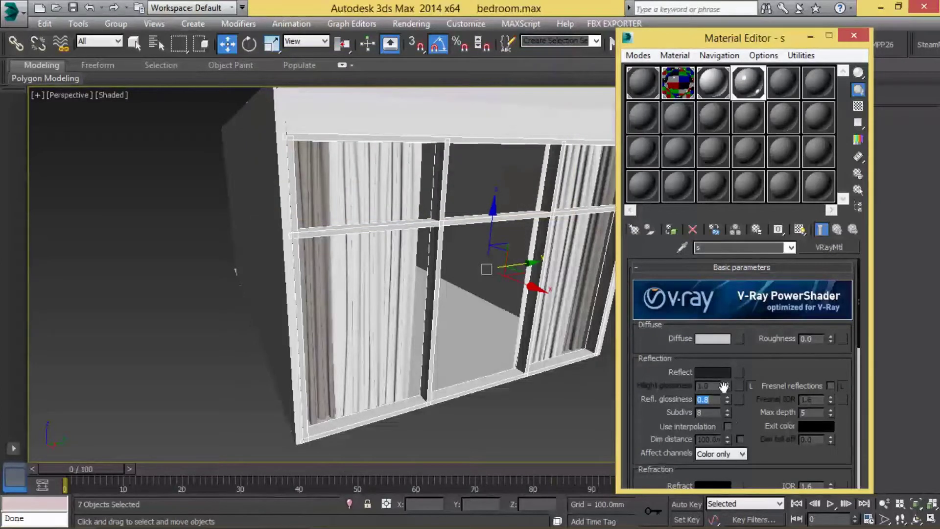
click(712, 372)
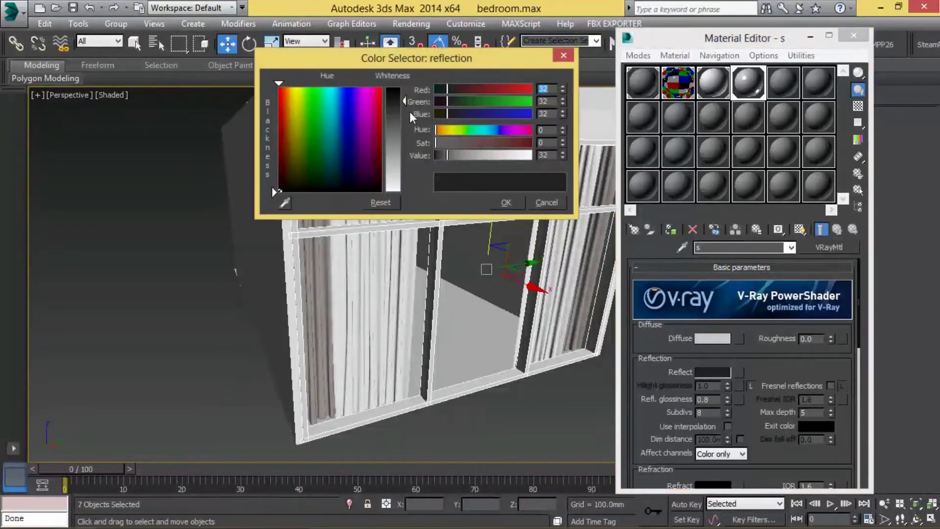
click(512, 200)
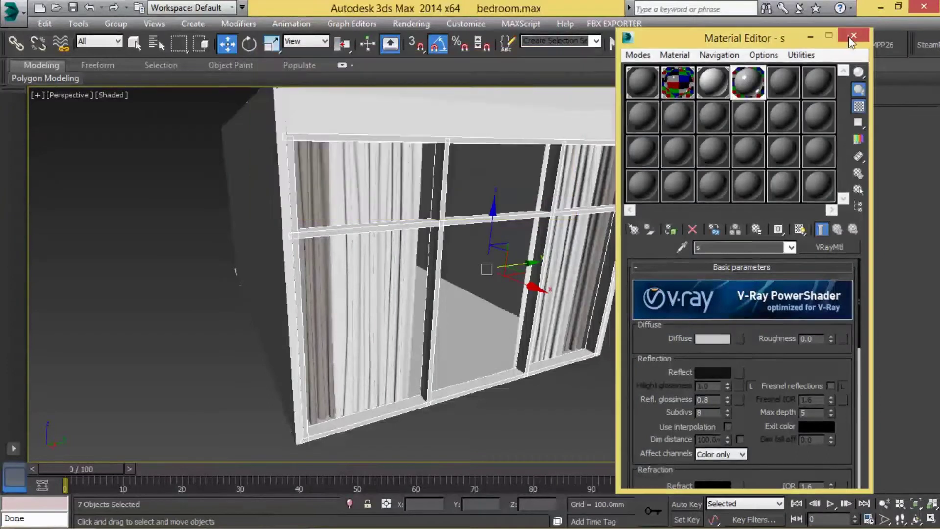
click(853, 35)
Select the extruded wall and inspect the bed and wall corner in Perspective
scroll(357, 245, up, 5)
scroll(527, 318, up, 5)
click(528, 318)
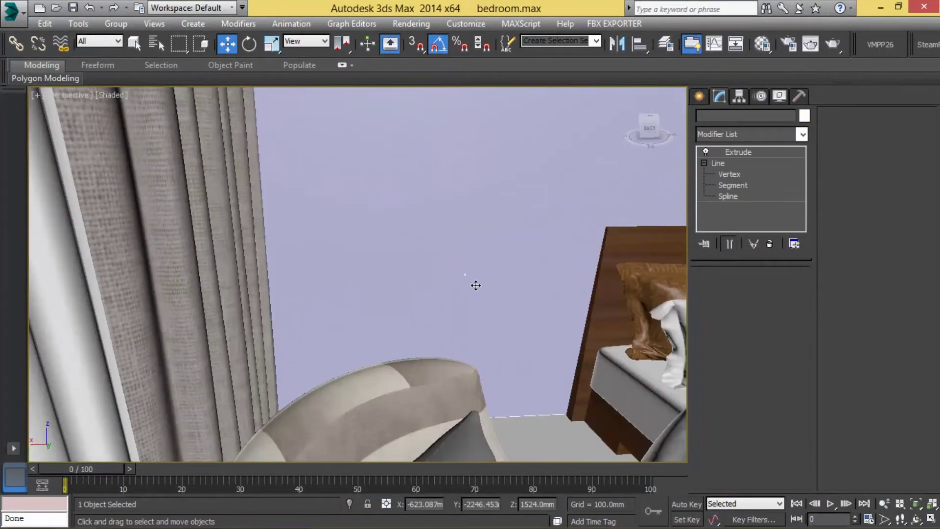
scroll(476, 283, down, 5)
middle_drag(405, 298, 315, 267)
scroll(420, 346, up, 5)
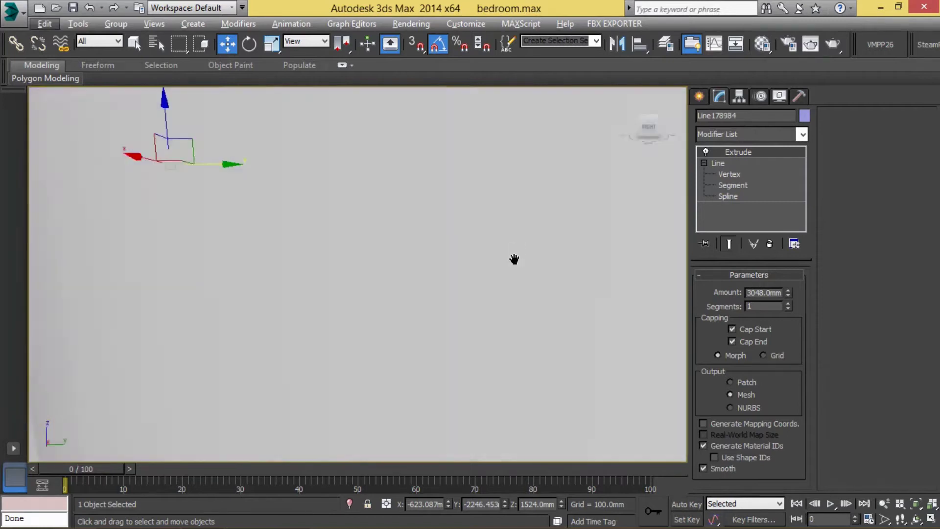
middle_drag(514, 260, 407, 345)
scroll(407, 346, down, 5)
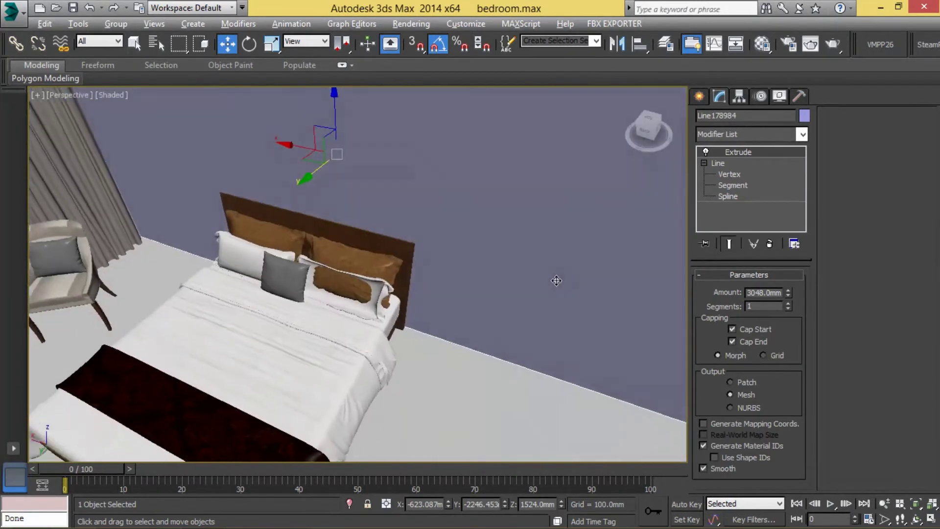
In the Top view, select the room's wall outline and check it at vertex level
key(t)
click(204, 235)
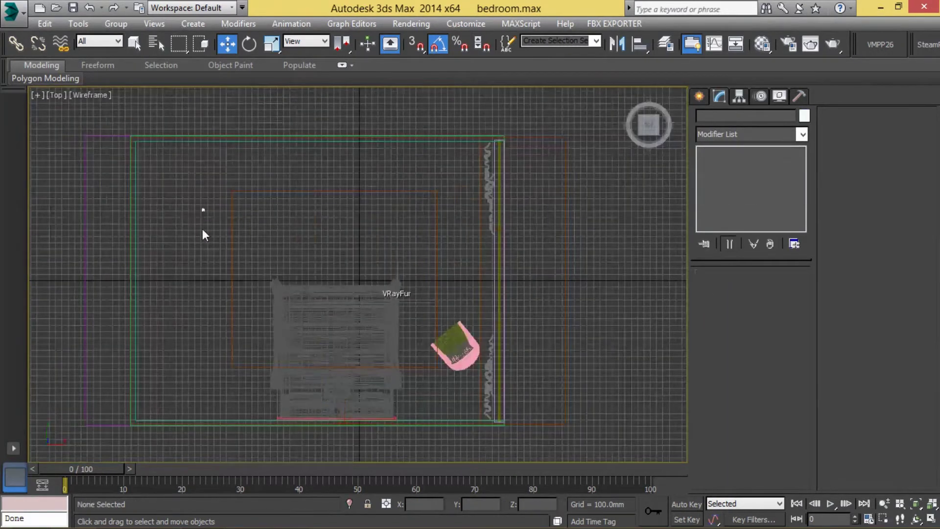
click(130, 178)
click(425, 146)
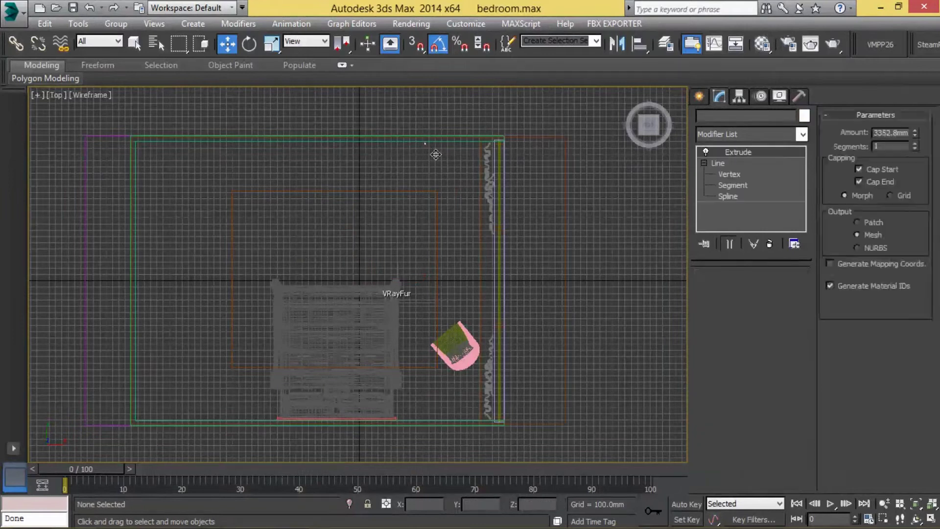
click(728, 174)
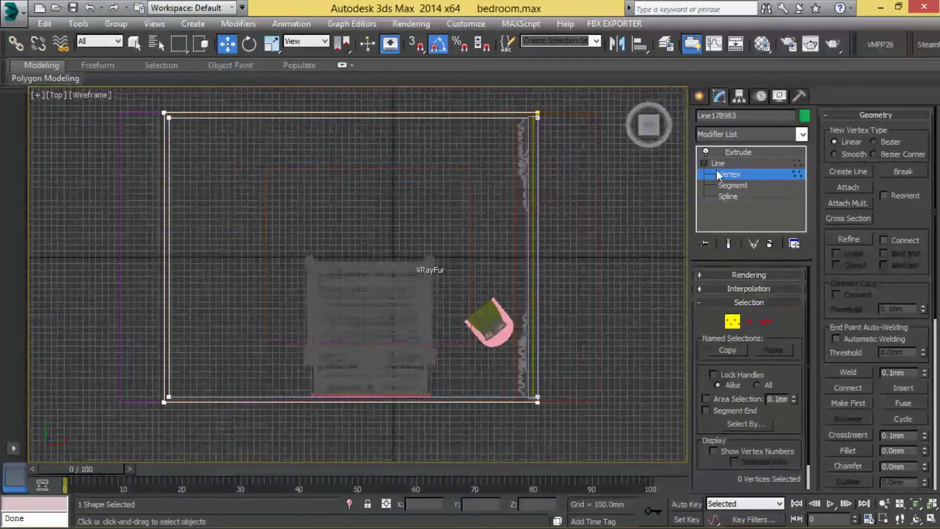
click(734, 152)
click(441, 215)
Show the Layer Manager with the default layer and Layer001–Layer003, panning over the scene
scroll(614, 298, down, 4)
scroll(612, 293, up, 3)
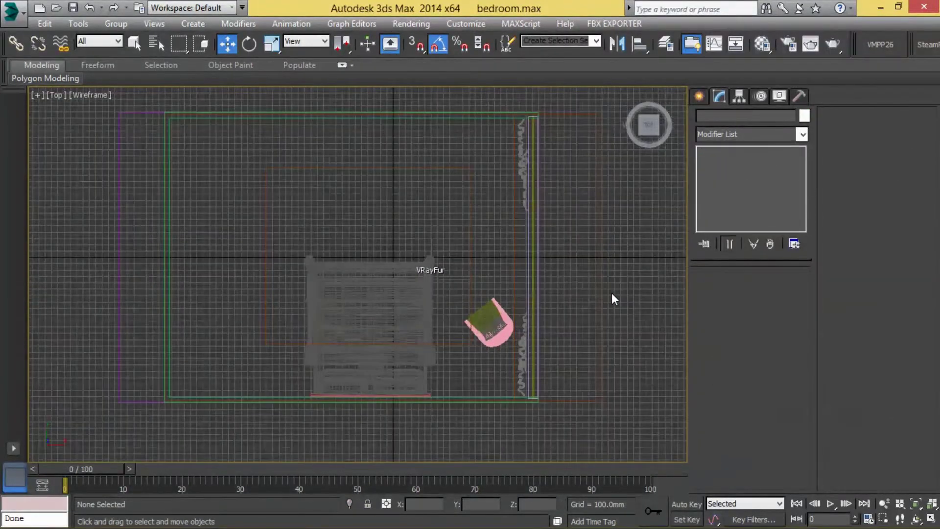
scroll(612, 294, up, 5)
scroll(472, 287, down, 3)
scroll(534, 276, down, 2)
click(665, 44)
mouse_move(514, 235)
middle_down()
mouse_move(446, 252)
mouse_move(361, 229)
middle_up()
Close the Layer Manager and select the rug in the Top view
click(791, 133)
scroll(457, 318, up, 2)
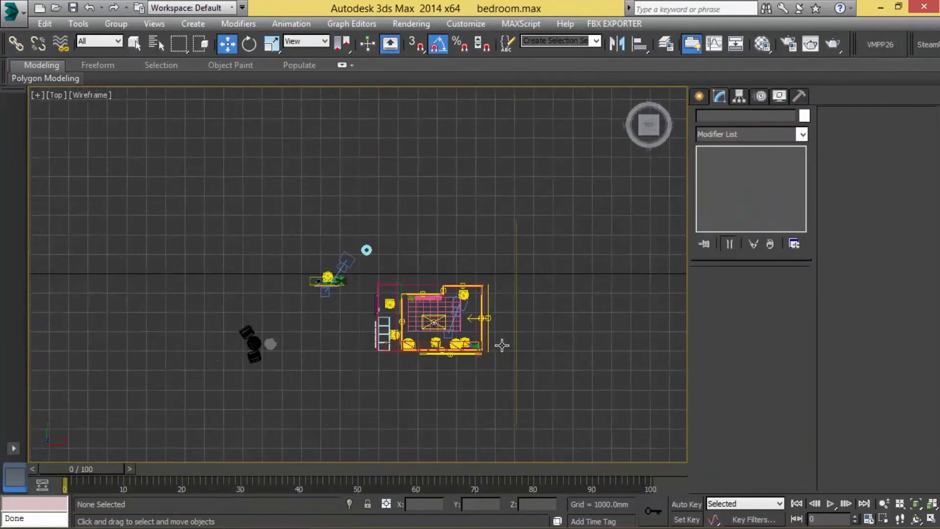
scroll(458, 317, up, 4)
scroll(457, 318, up, 3)
scroll(460, 325, up, 3)
click(465, 338)
scroll(467, 341, down, 2)
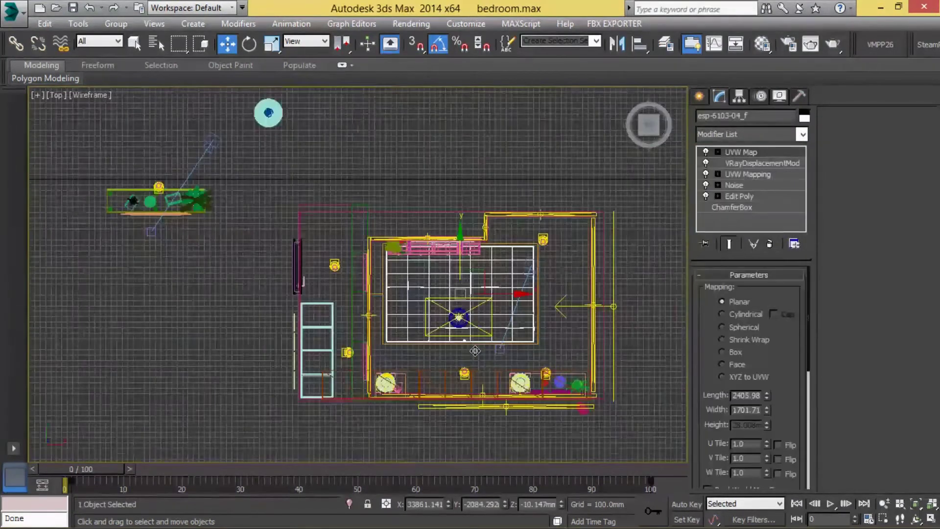
scroll(475, 350, up, 1)
Isolate the four objects outside the room and move them to the left
click(443, 364)
scroll(443, 364, down, 3)
middle_drag(442, 364, 595, 309)
key(alt+q)
drag(596, 309, 146, 294)
key(z)
key(alt+q)
Move the rug left into the room so it lies beneath the bed
middle_drag(557, 299, 625, 318)
click(625, 318)
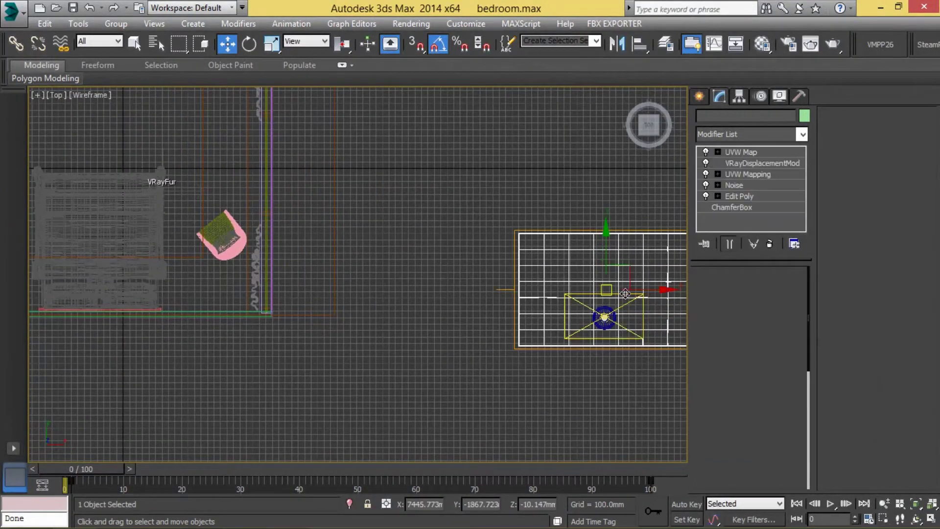
drag(626, 318, 160, 209)
key(z)
drag(416, 262, 363, 261)
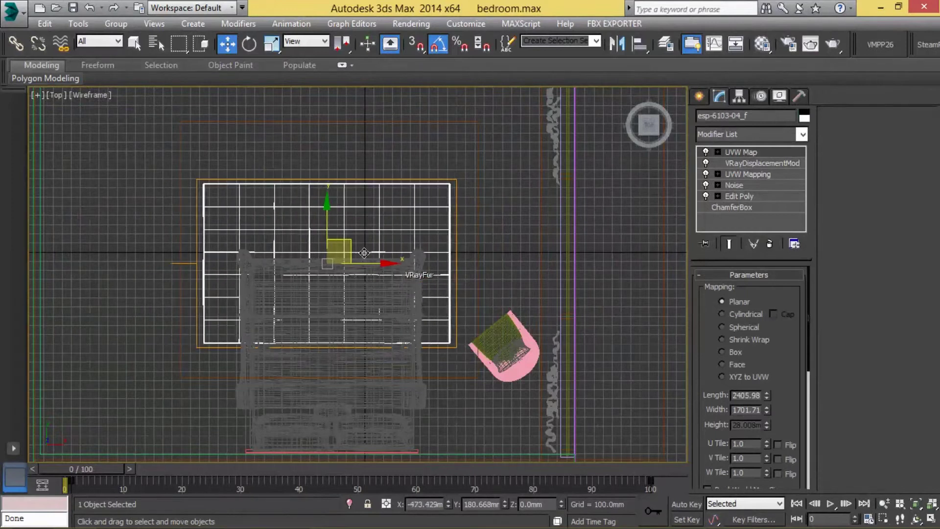
click(383, 183)
Select the V-Ray plane light and frame it in the view
scroll(513, 298, down, 5)
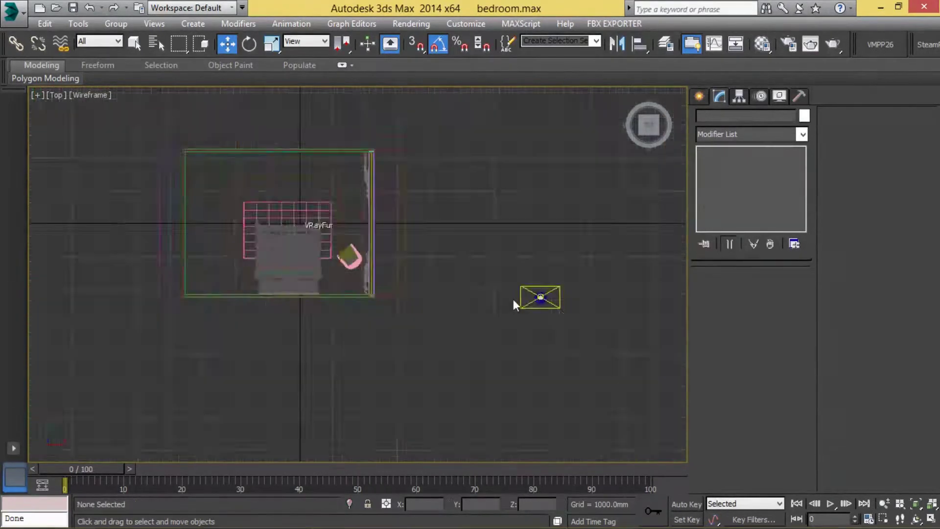
click(521, 299)
key(z)
drag(715, 413, 707, 264)
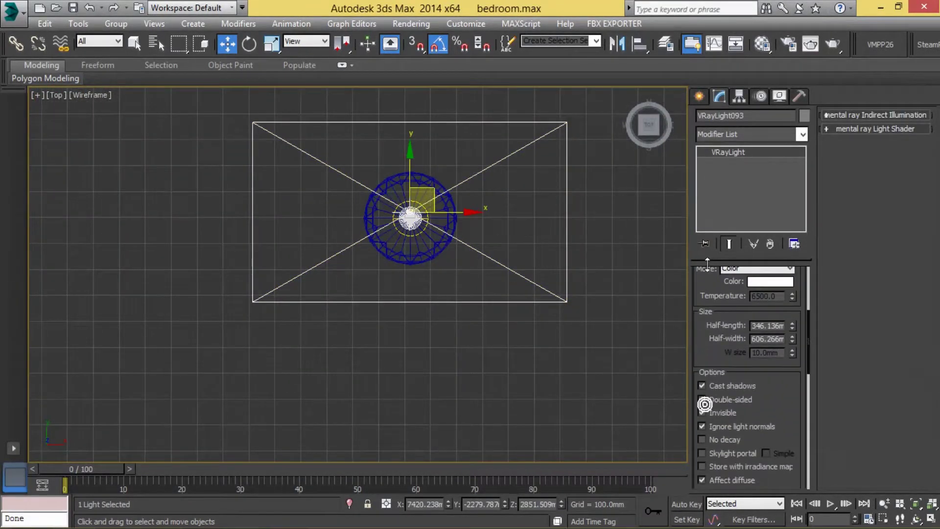
drag(715, 357, 715, 239)
scroll(566, 243, down, 4)
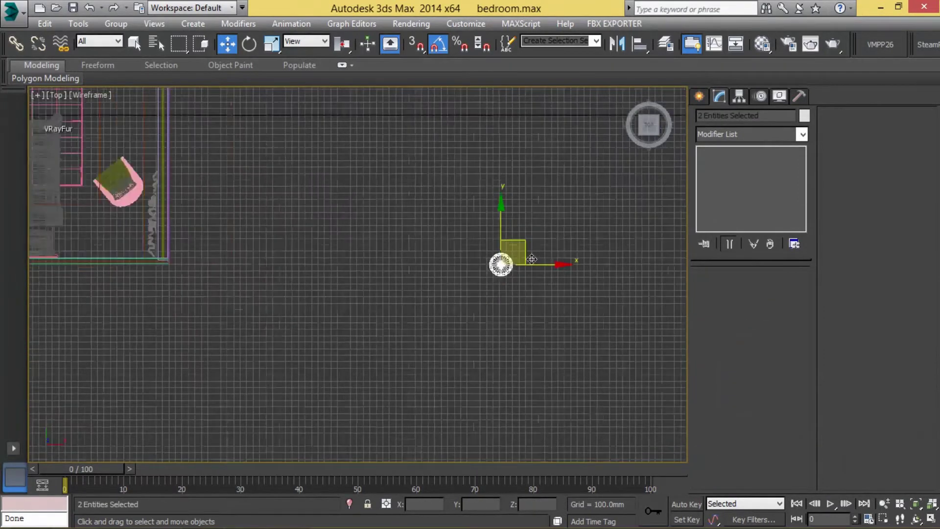
scroll(566, 243, down, 3)
key(z)
scroll(397, 278, down, 4)
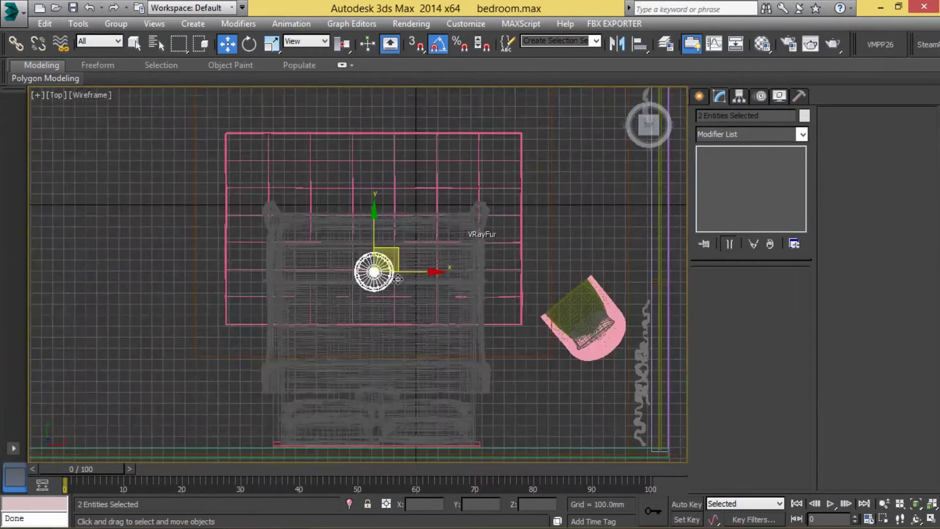
Inspect the extruded rectangle above the bed at spline level, then return to four viewports
click(511, 357)
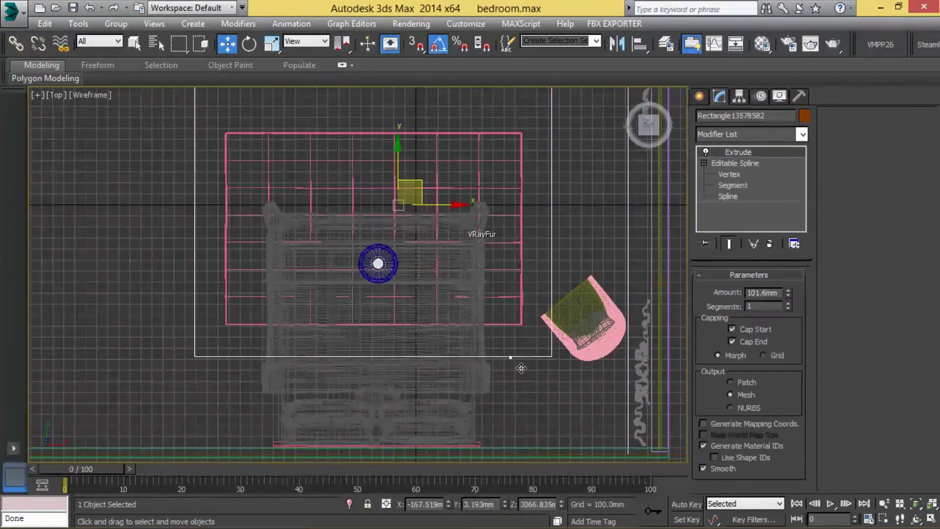
click(727, 196)
scroll(384, 222, down, 1)
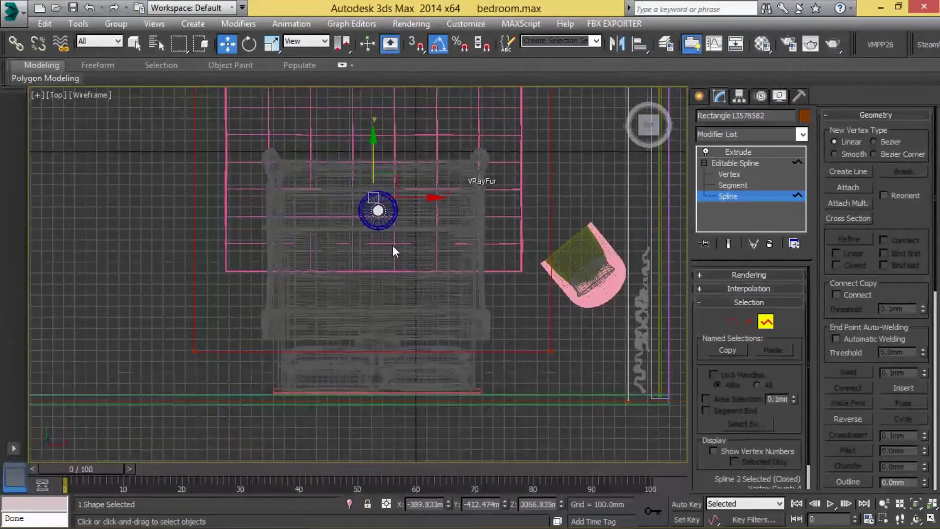
scroll(390, 257, down, 2)
click(737, 152)
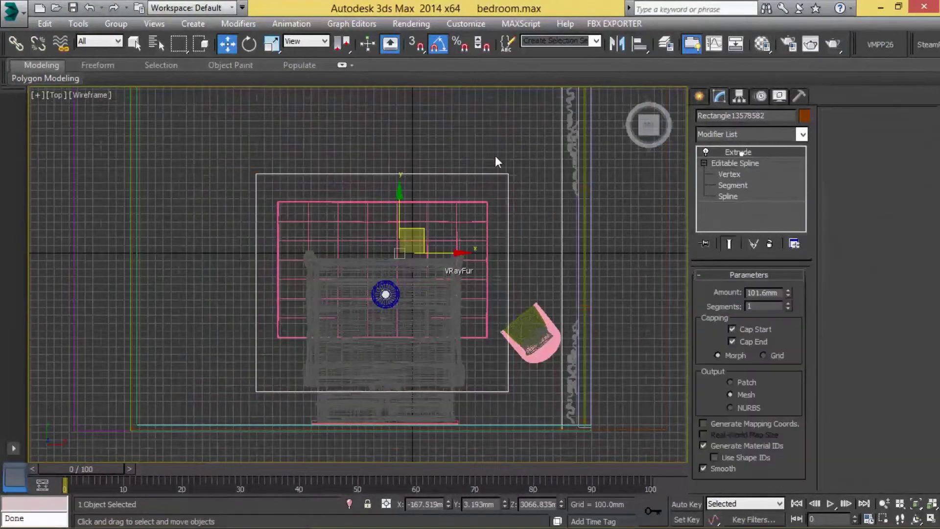
click(495, 155)
key(alt+w)
key(alt+w)
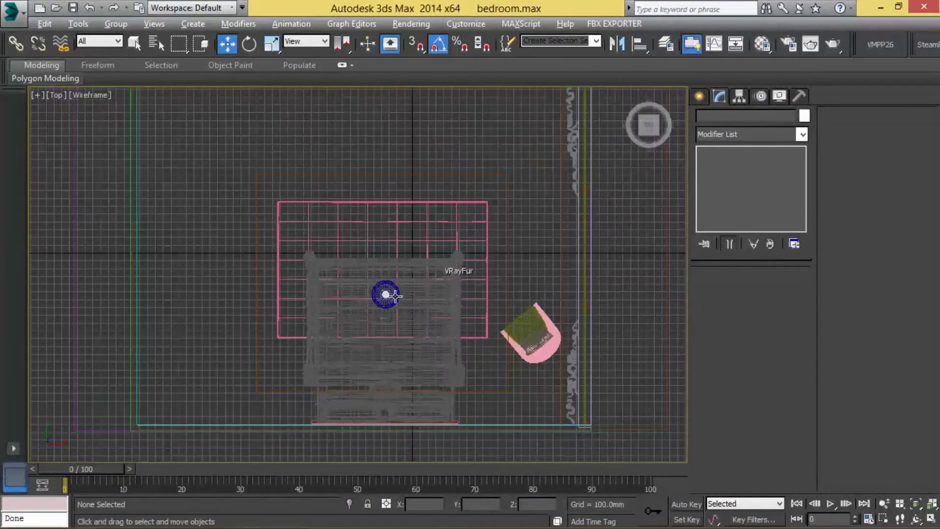
Put the selected bed objects on Layer003 with Add Selected Objects and close the manager
click(665, 44)
right_click(580, 226)
click(643, 348)
click(790, 132)
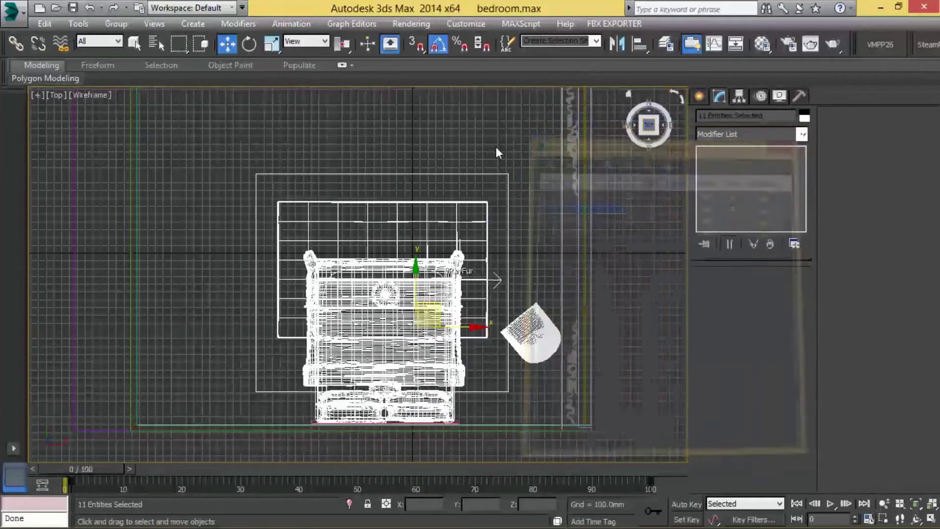
click(496, 146)
click(541, 278)
click(542, 238)
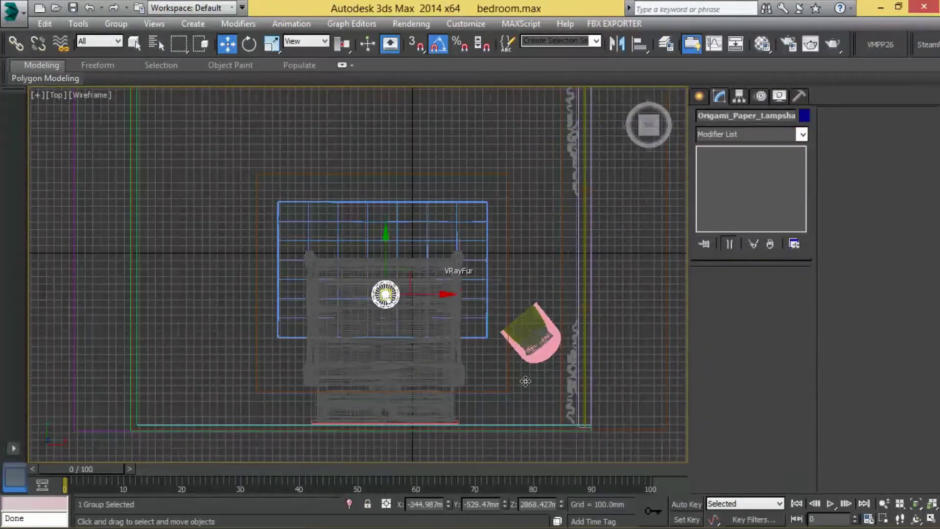
Maximize the left view, then switch to a shaded Perspective framed on the lamp
key(alt+w)
right_click(436, 262)
key(alt+w)
scroll(436, 257, down, 2)
key(p)
key(z)
key(ctrl+d)
scroll(388, 426, up, 2)
Select the origami lampshade together with its light in the Top view
click(388, 427)
scroll(388, 426, down, 2)
key(alt+w)
key(alt+w)
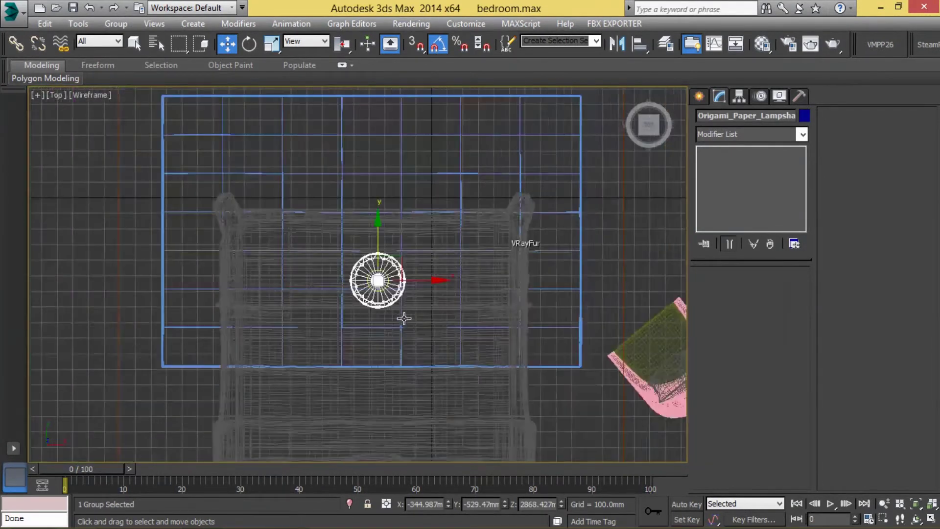
drag(354, 309, 400, 296)
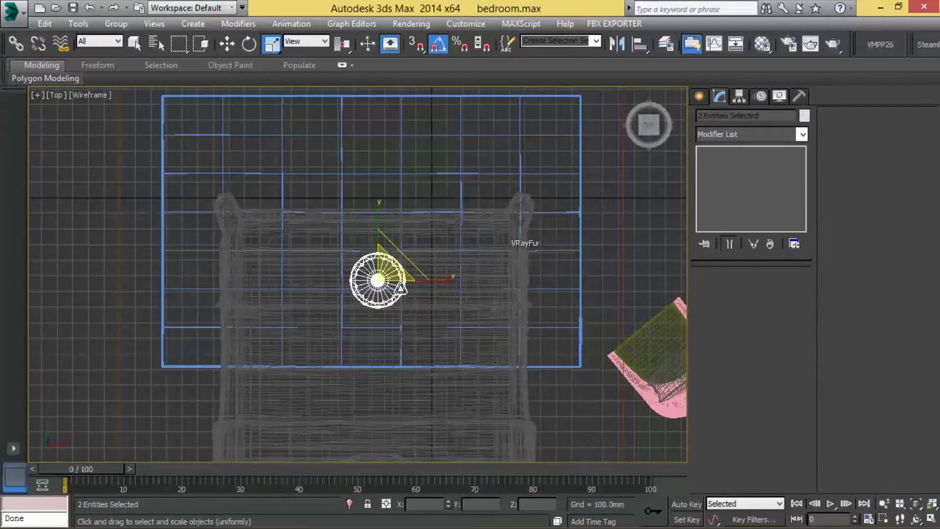
With the Move tool active, frame the pendant lamp in the Left and Perspective views
key(w)
key(l)
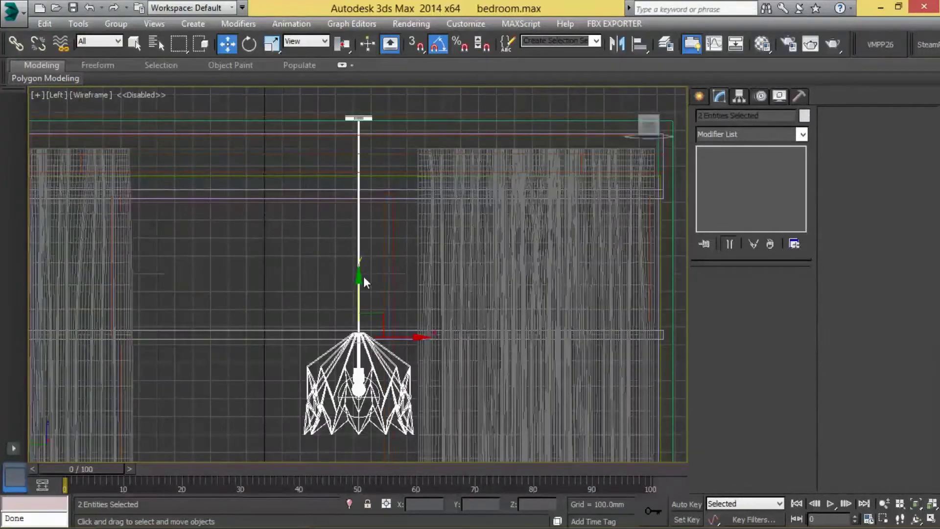
scroll(366, 300, down, 2)
scroll(386, 303, down, 2)
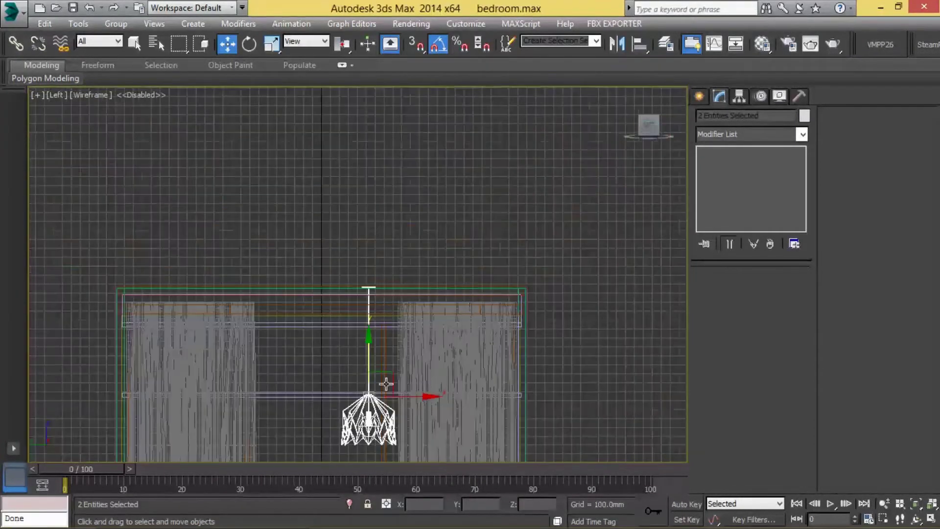
scroll(372, 343, up, 3)
key(p)
scroll(384, 392, down, 2)
key(l)
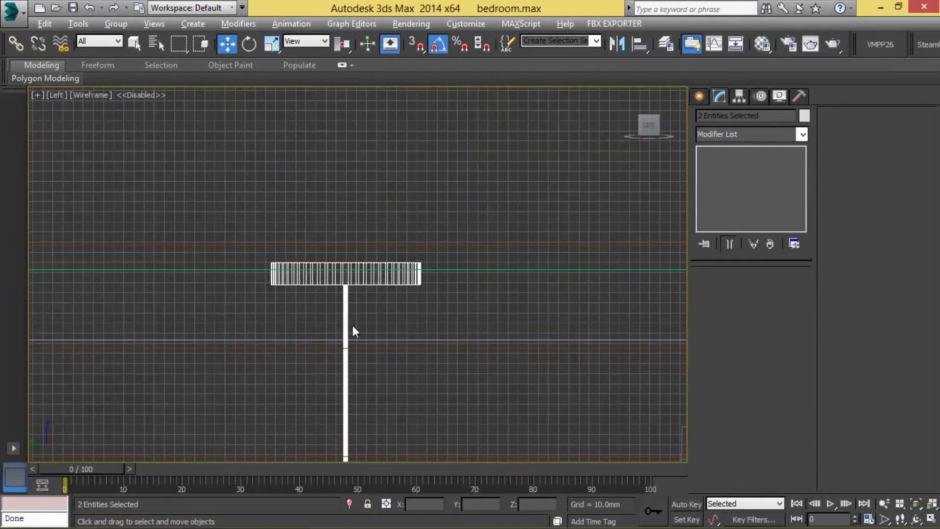
scroll(373, 235, down, 3)
scroll(391, 294, down, 2)
scroll(424, 321, up, 2)
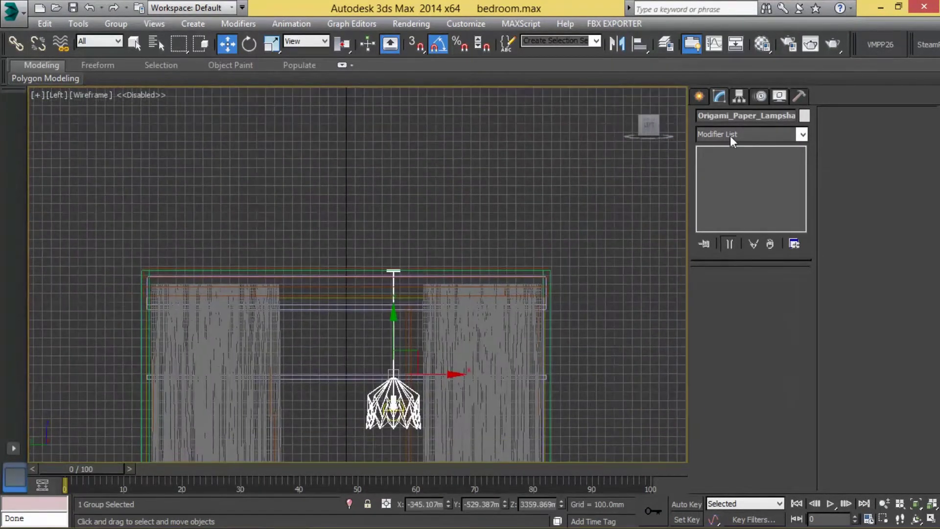
Add an Edit Poly modifier to the lampshade and inspect it at vertex level
click(729, 135)
click(735, 153)
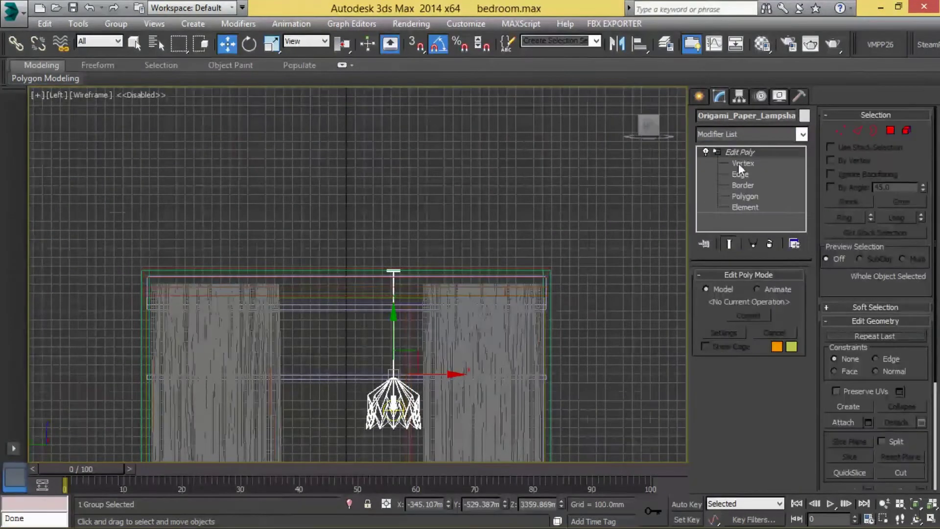
click(738, 163)
scroll(372, 269, up, 4)
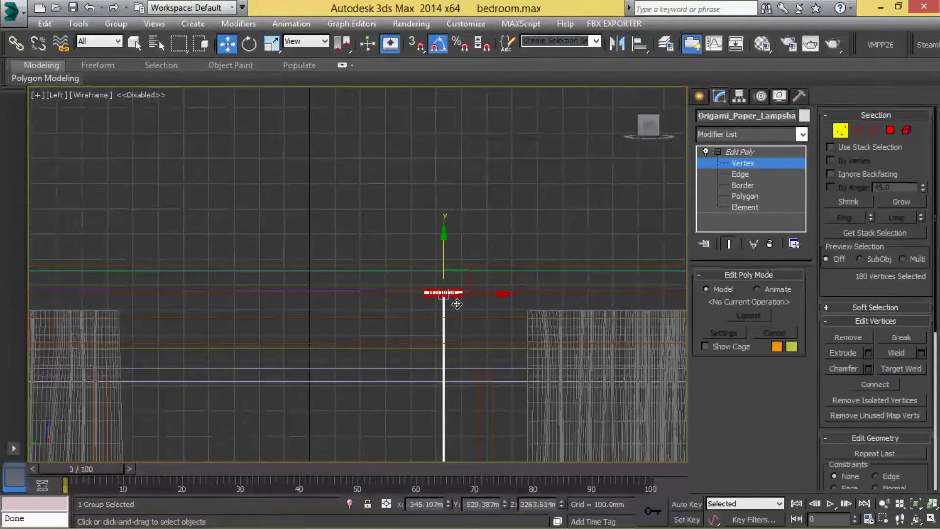
key(alt+w)
middle_click(457, 303)
key(alt+w)
scroll(419, 274, up, 5)
scroll(419, 230, up, 1)
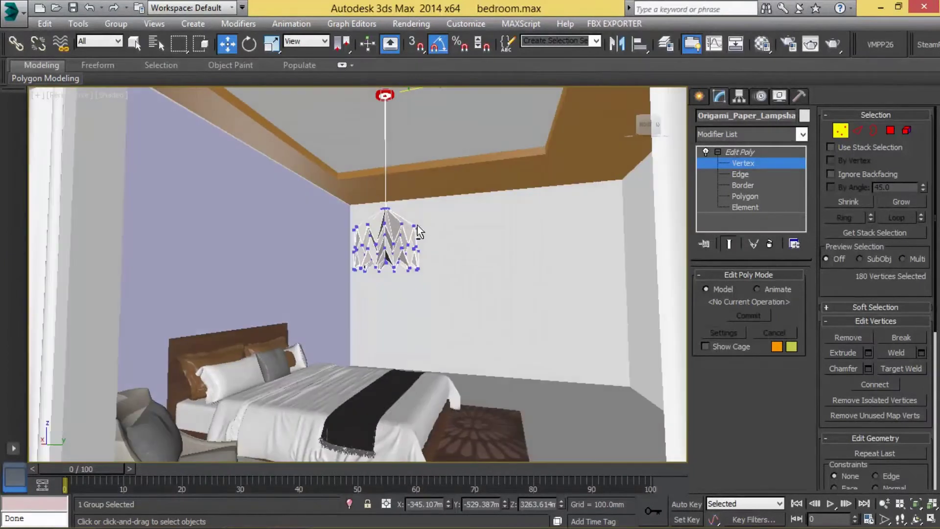
key(alt+w)
middle_click(245, 367)
key(alt+w)
scroll(435, 215, down, 2)
scroll(426, 222, down, 2)
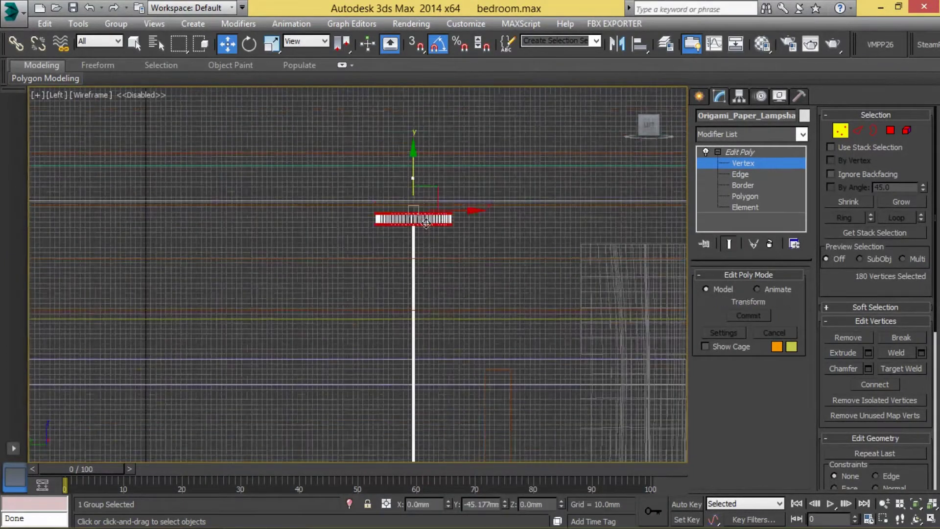
Select the whole lamp with its cord and raise it slightly along Y
click(712, 152)
scroll(435, 377, up, 3)
scroll(342, 352, up, 2)
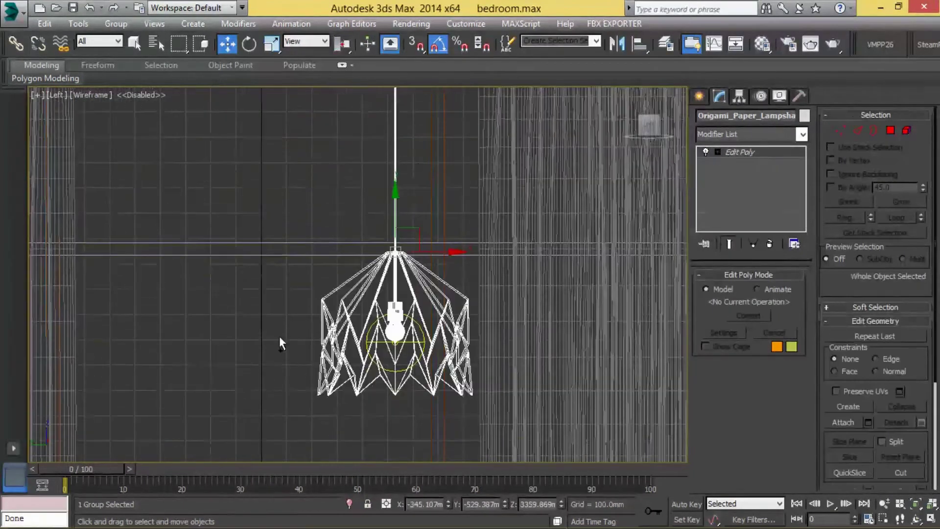
click(397, 323)
scroll(415, 327, down, 2)
scroll(413, 303, down, 2)
scroll(411, 258, up, 3)
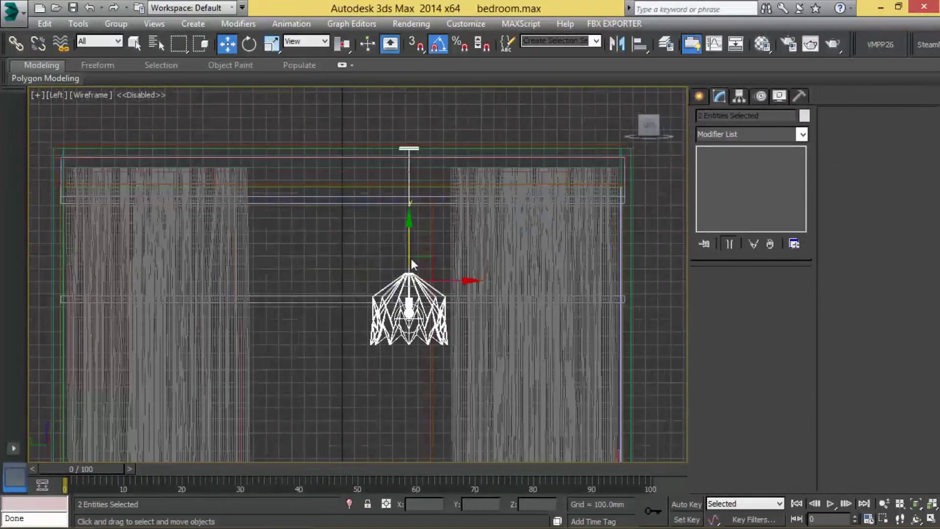
drag(410, 243, 419, 256)
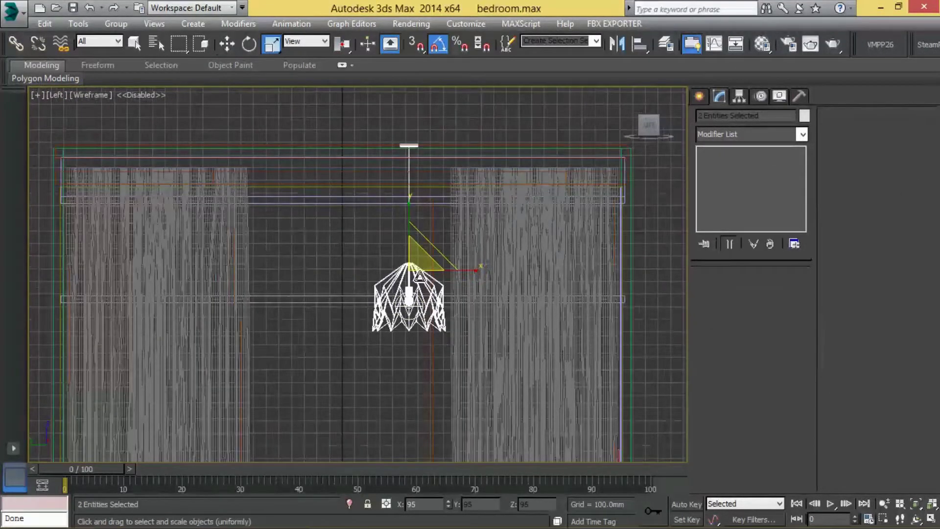
Check the Origami_Paper_Lampshade at vertex level, deselect it and return to the full Top view
click(418, 161)
scroll(400, 179, up, 5)
click(400, 178)
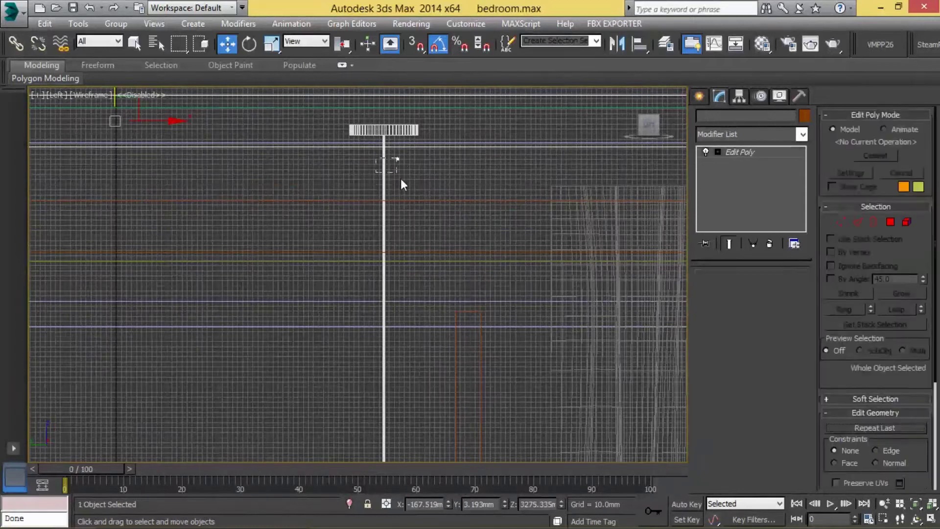
click(732, 158)
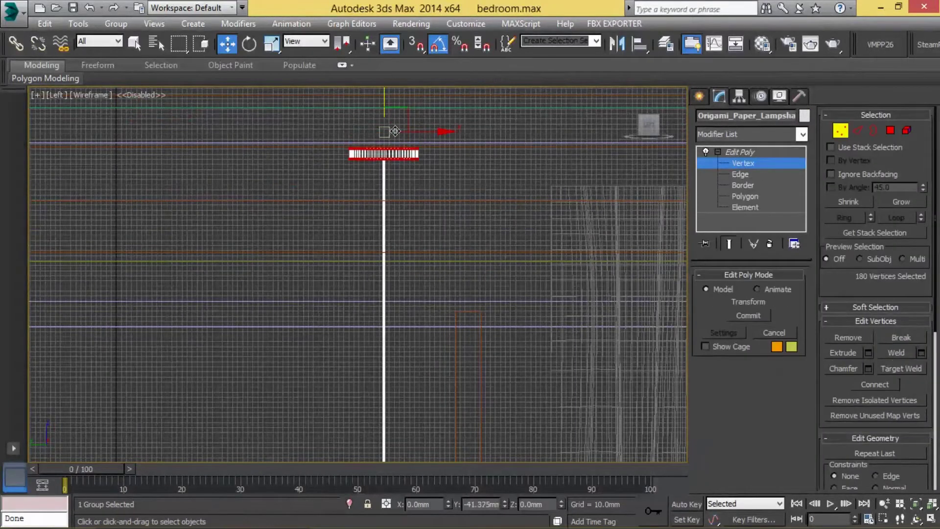
click(735, 152)
click(598, 184)
key(p)
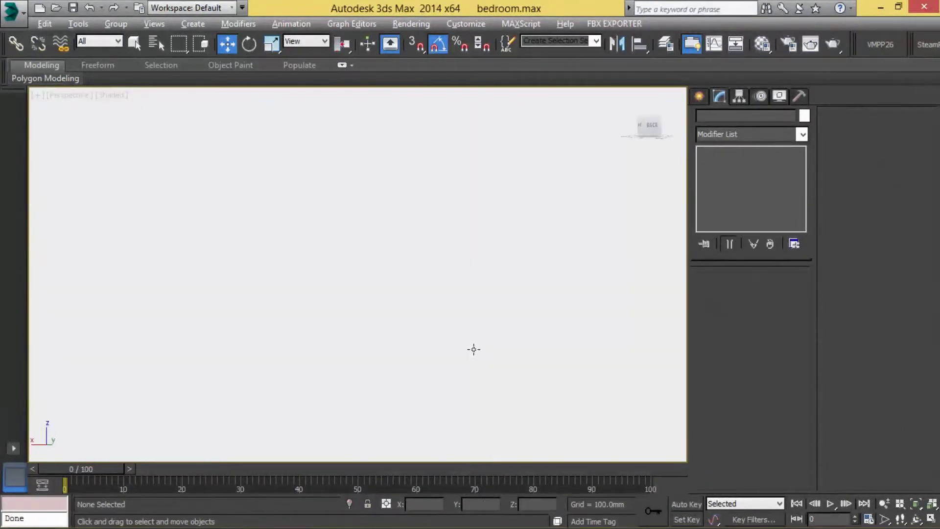
key(alt+w)
key(alt+w)
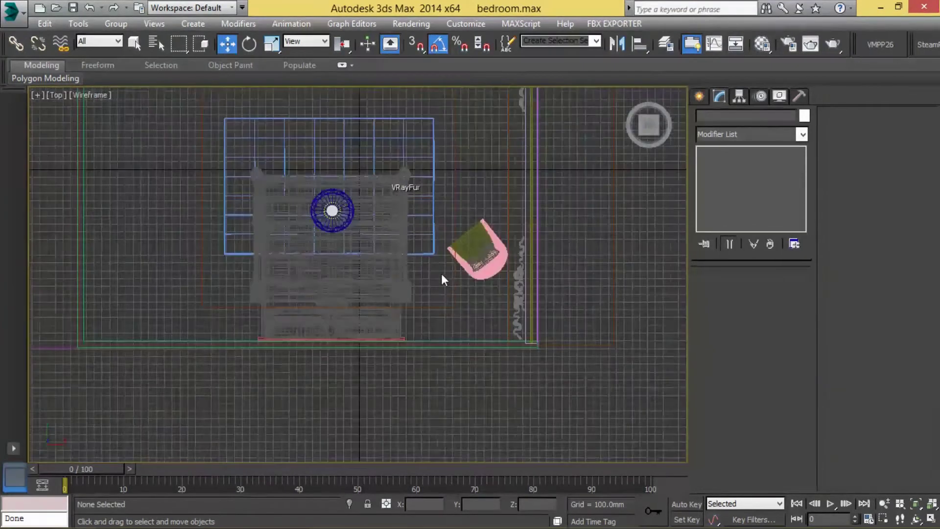
Draw a rectangle shape around the room in the Top view
middle_drag(442, 273, 475, 323)
click(699, 96)
click(777, 195)
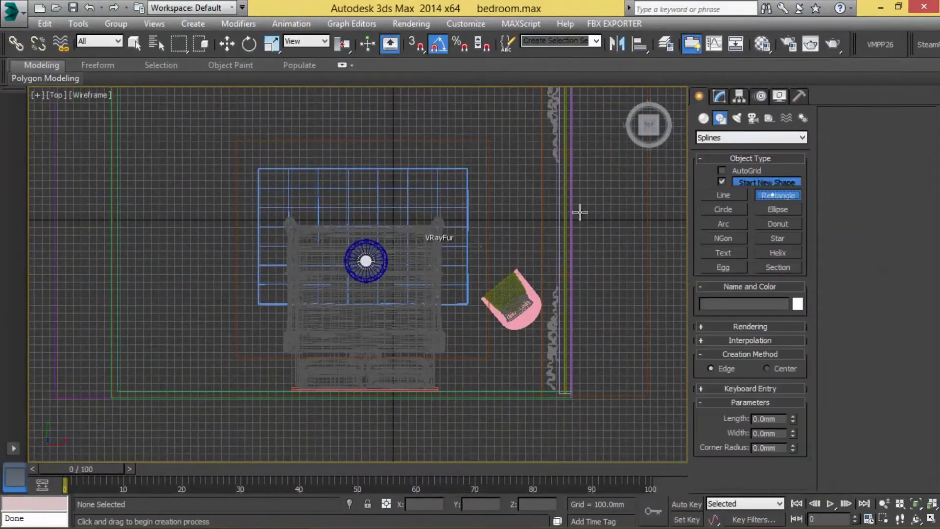
key(w)
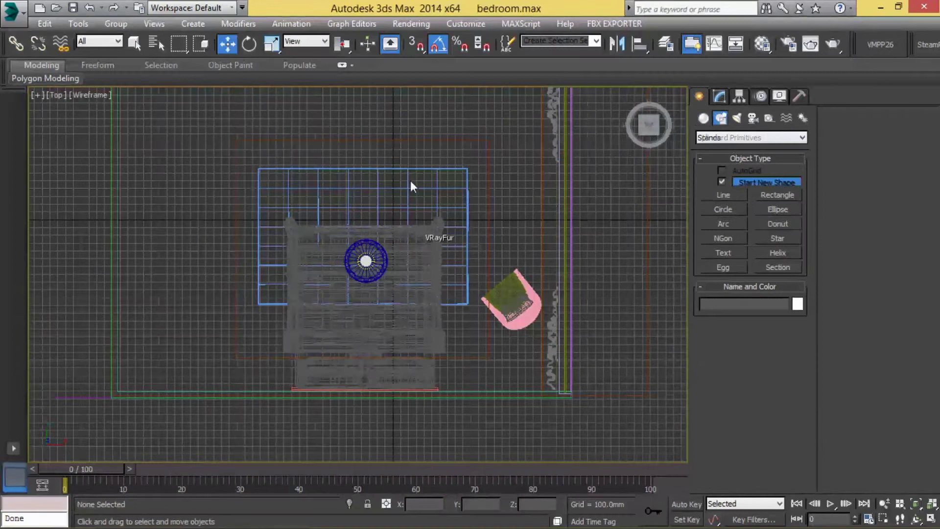
click(774, 195)
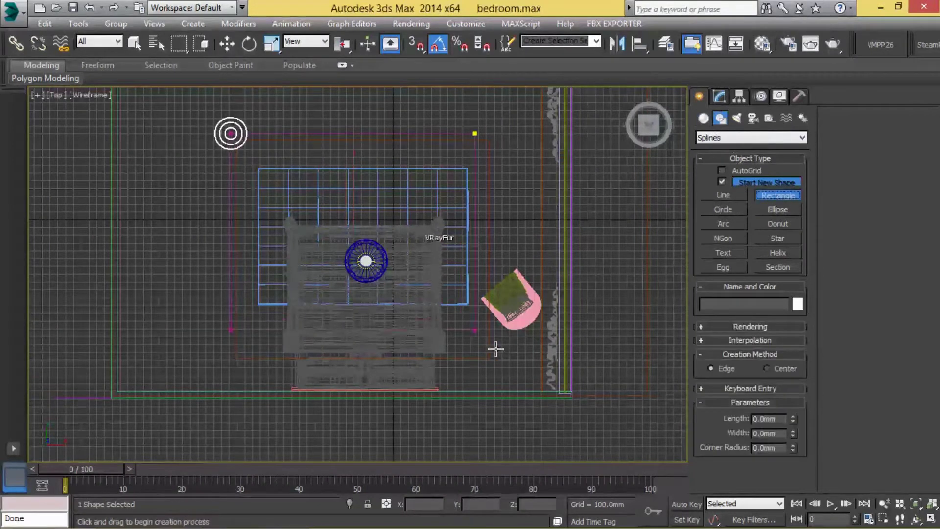
key(w)
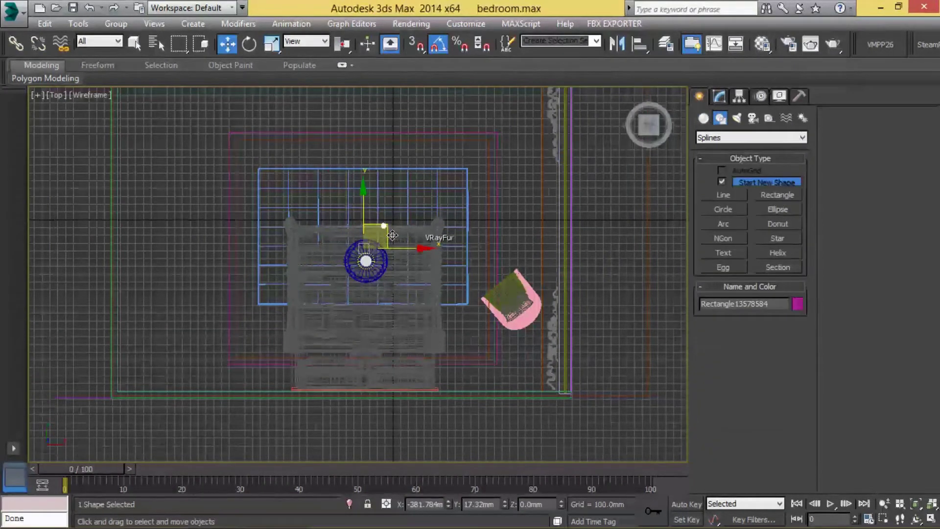
Make the rectangle renderable with a thickness of about 40 mm
click(719, 96)
click(759, 277)
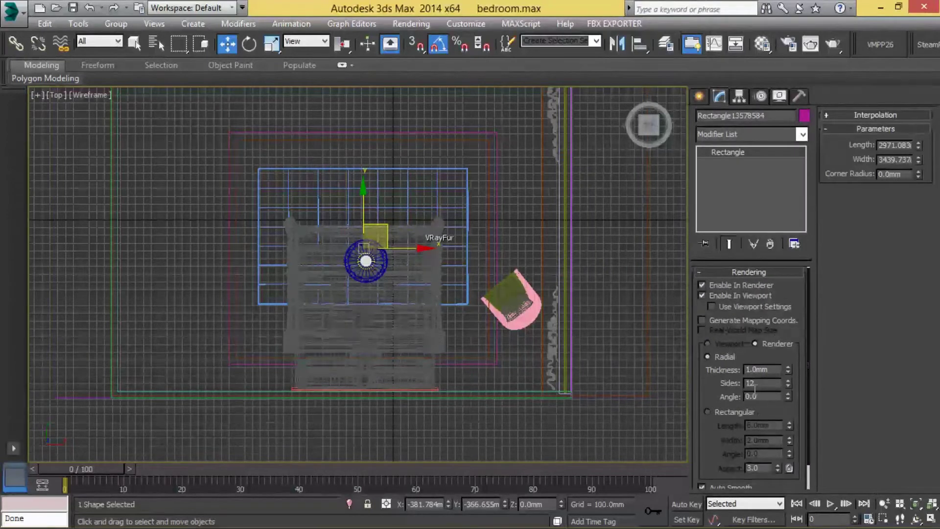
drag(787, 367, 788, 215)
drag(788, 369, 746, 398)
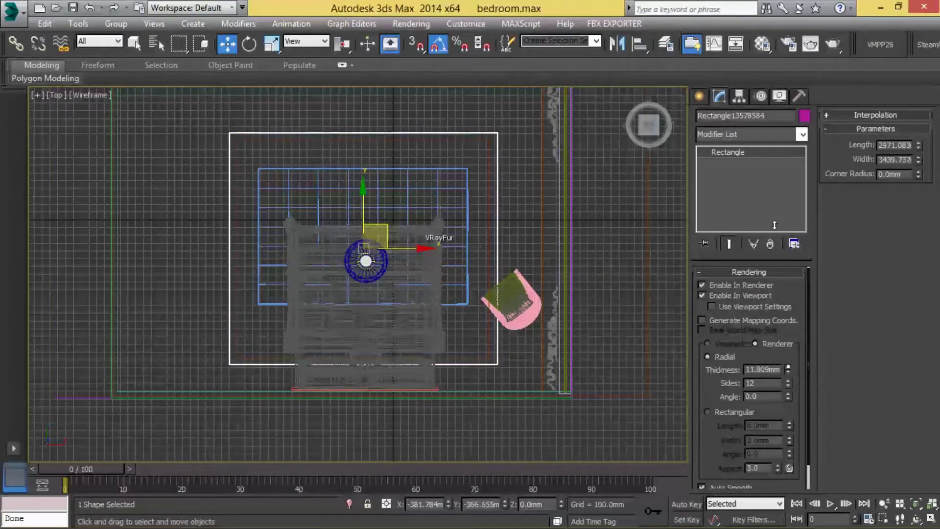
key(super+shift)
key(super+shift)
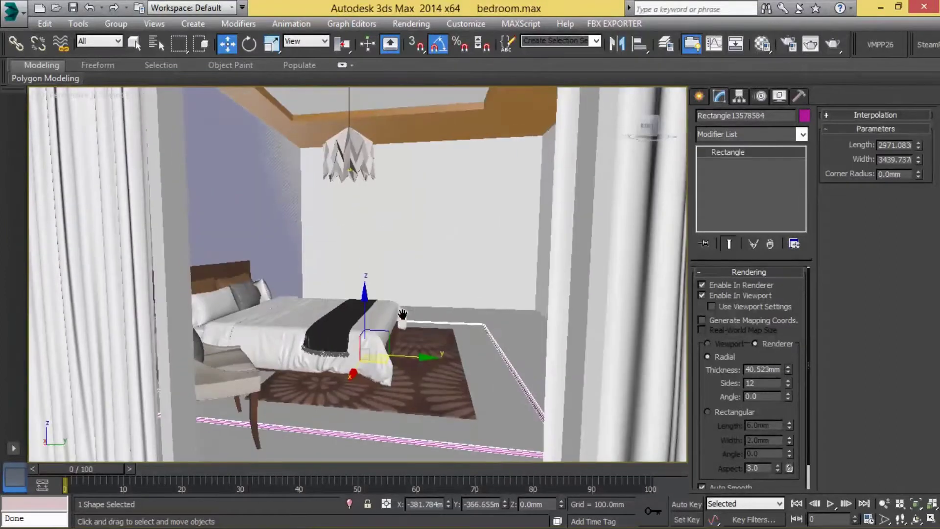
key(alt+w)
key(l)
key(alt+w)
Lift the rectangle just under the ceiling and set its thickness to about 57 mm
drag(339, 308, 367, 206)
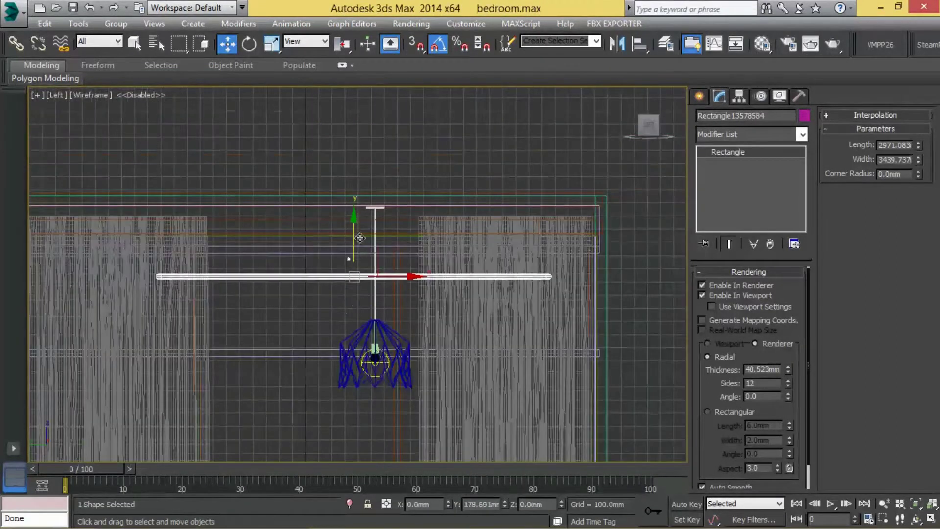
scroll(275, 269, up, 3)
middle_drag(276, 269, 328, 310)
drag(505, 212, 506, 185)
key(c)
key(p)
key(z)
key(alt+w)
key(alt+w)
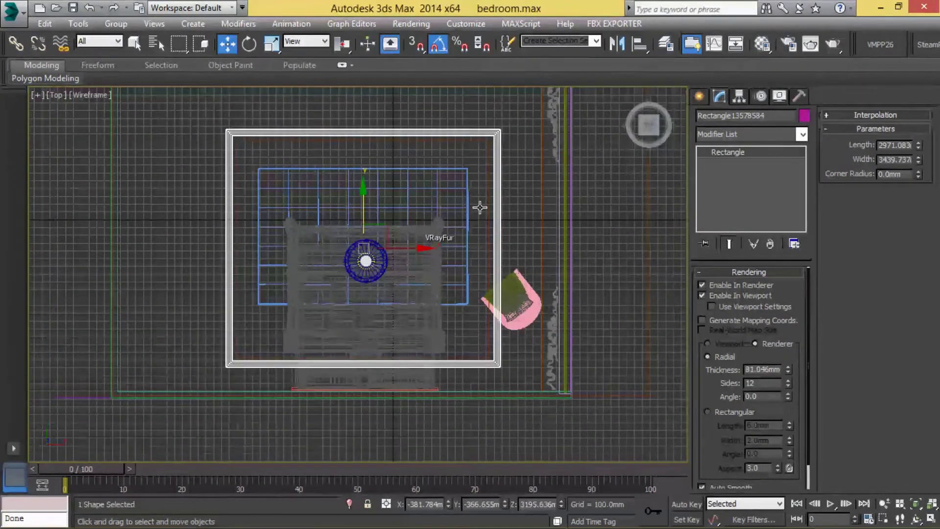
drag(790, 371, 800, 389)
Choose VRayLight creation with the light type set to Mesh
click(701, 97)
click(736, 118)
scroll(738, 137, down, 1)
click(724, 184)
click(879, 154)
click(874, 195)
scroll(380, 243, up, 2)
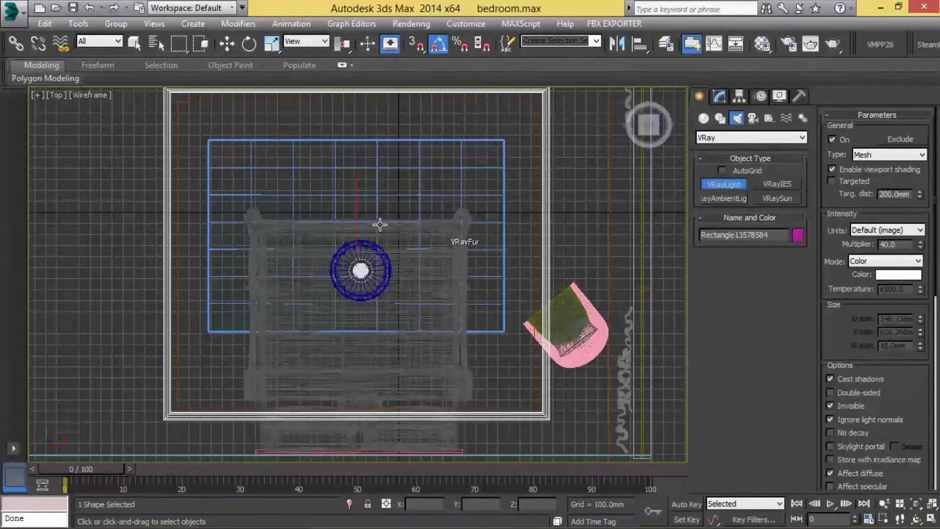
Place a new Mesh VRayLight in the room and adjust its settings
click(356, 190)
key(w)
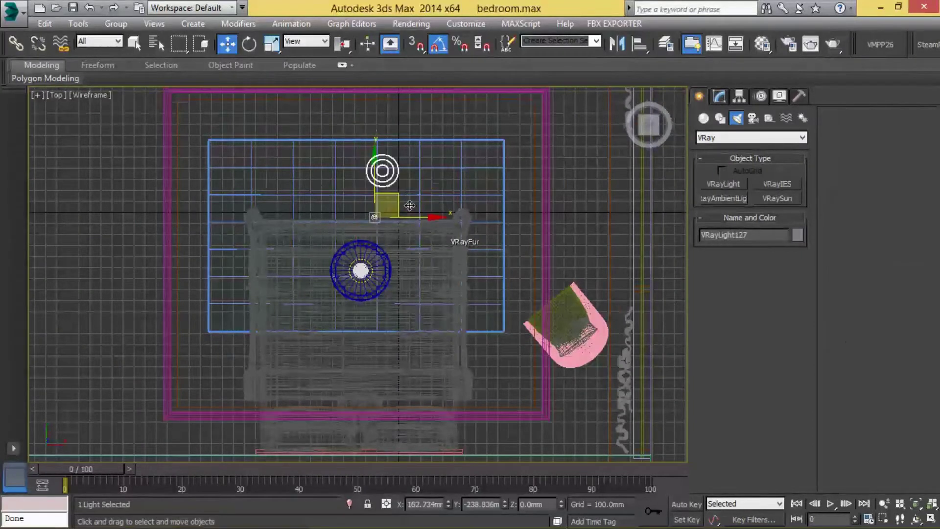
click(719, 96)
scroll(739, 417, down, 5)
click(715, 418)
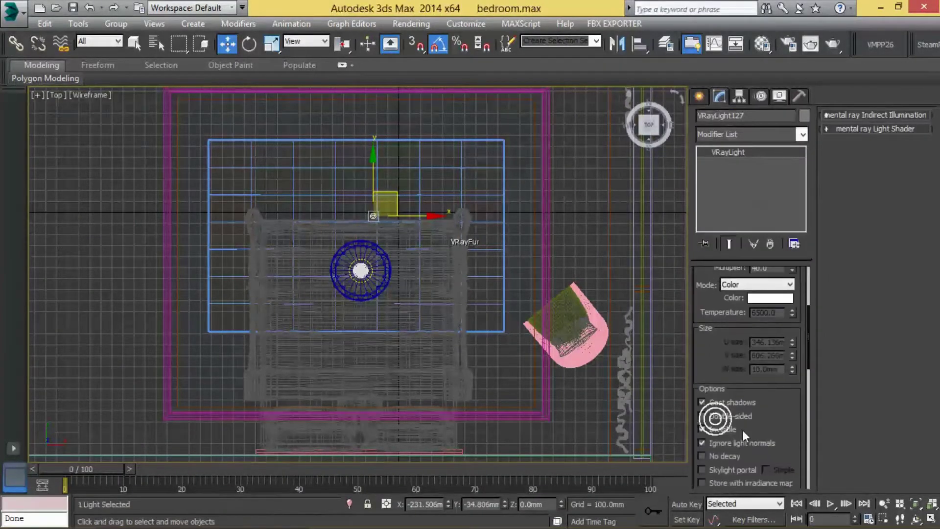
drag(745, 368, 741, 247)
scroll(727, 373, up, 3)
scroll(739, 407, down, 5)
scroll(752, 437, down, 5)
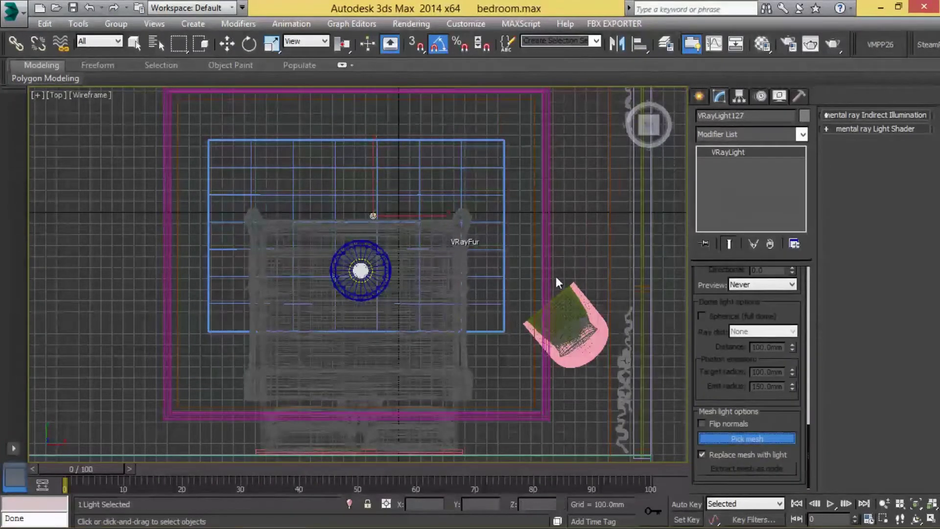
Convert the ceiling rectangle to an Editable Poly
key(w)
click(546, 263)
right_click(544, 263)
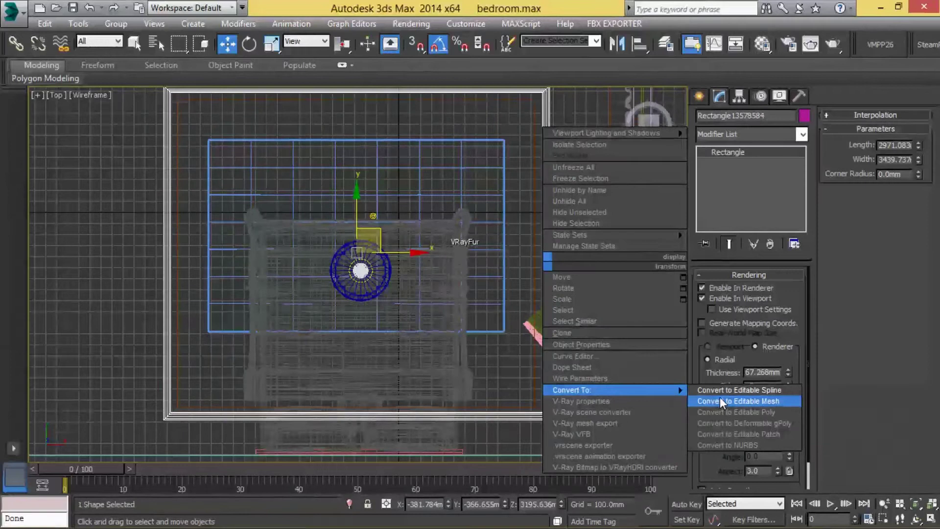
click(719, 412)
Pick the ceiling rectangle as the V-Ray light's emitting mesh
click(385, 225)
scroll(753, 442, down, 5)
scroll(752, 442, down, 5)
scroll(738, 395, down, 5)
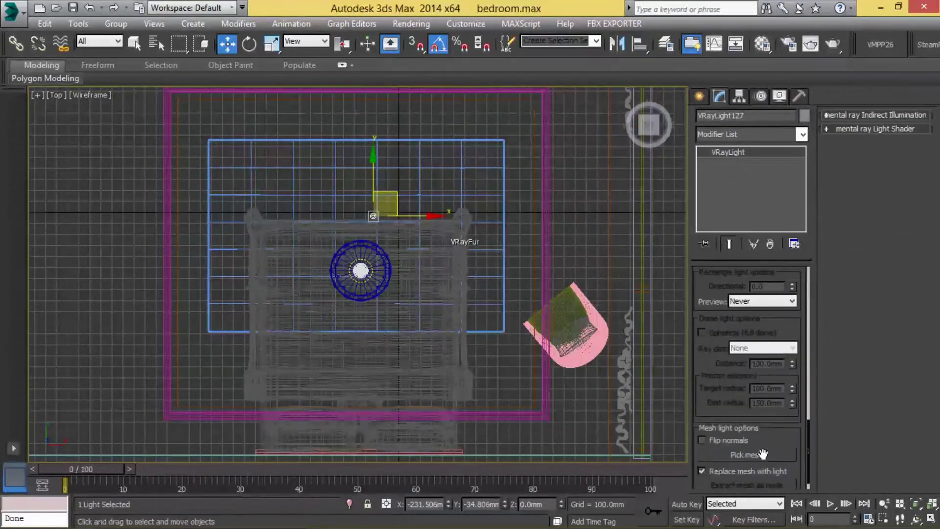
click(748, 436)
click(549, 387)
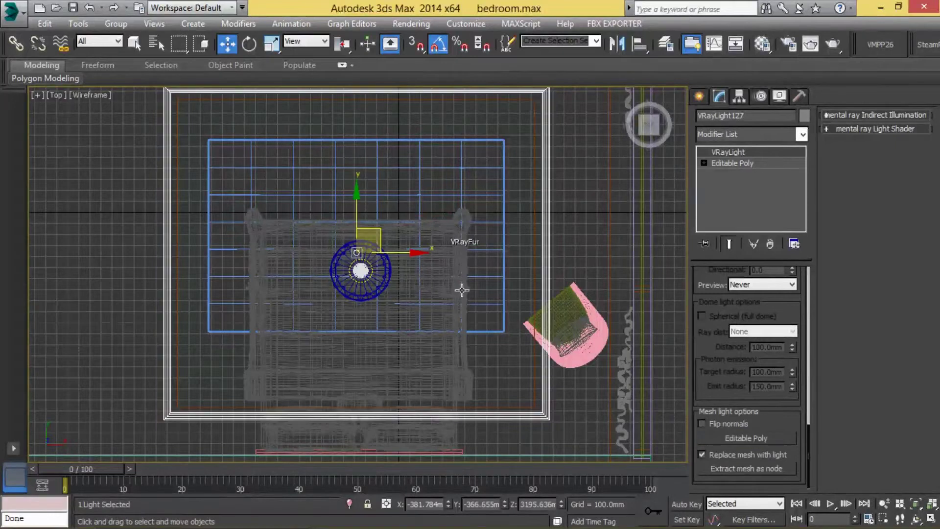
Nudge the light mesh's side vertices slightly left at vertex level
click(703, 163)
middle_drag(608, 263, 566, 264)
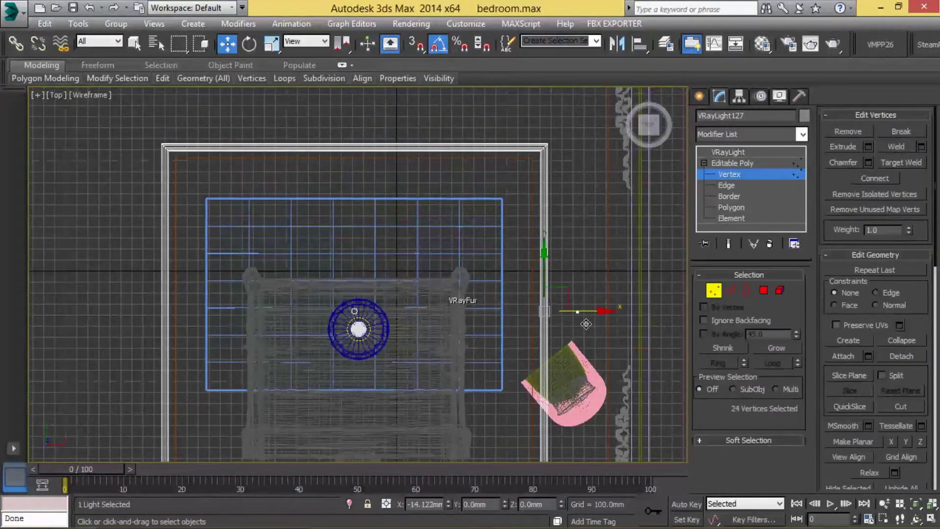
drag(586, 323, 582, 323)
drag(585, 239, 13, 95)
alt+click(353, 147)
middle_drag(201, 405, 254, 258)
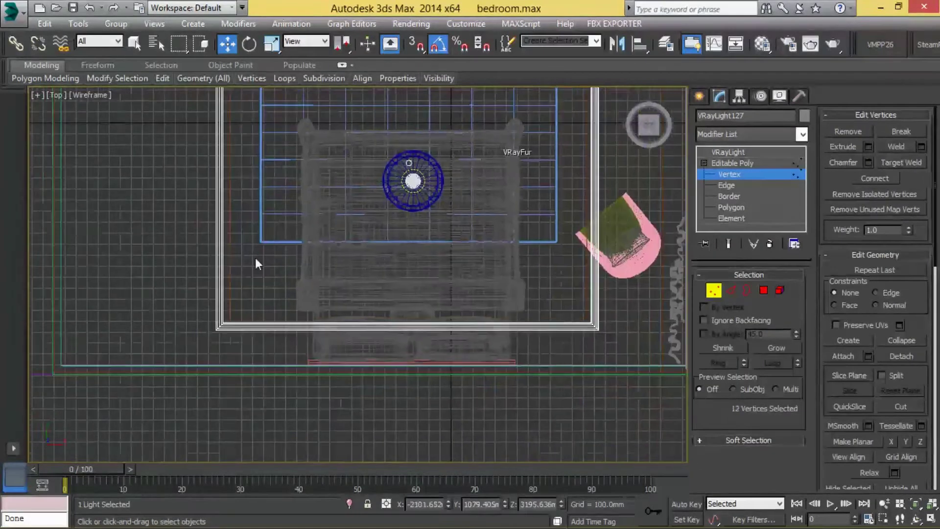
click(727, 153)
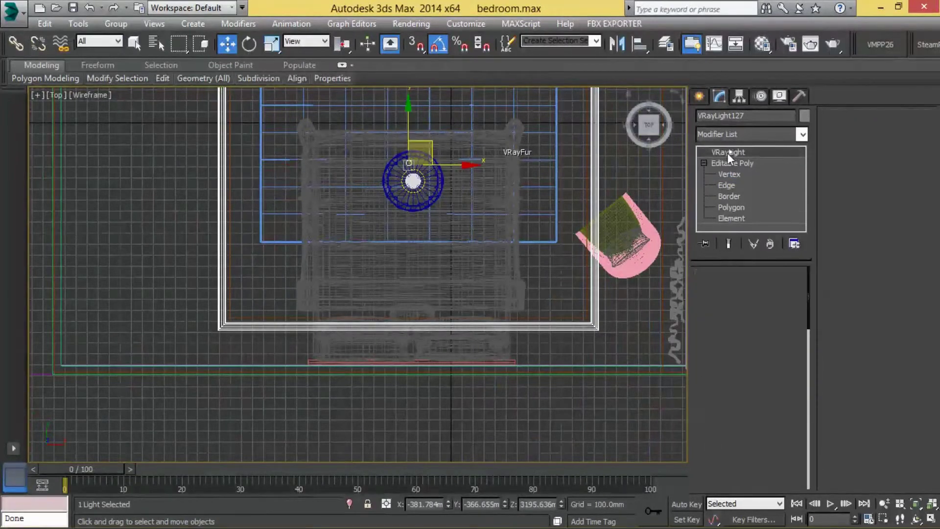
middle_drag(614, 147, 537, 251)
key(alt+w)
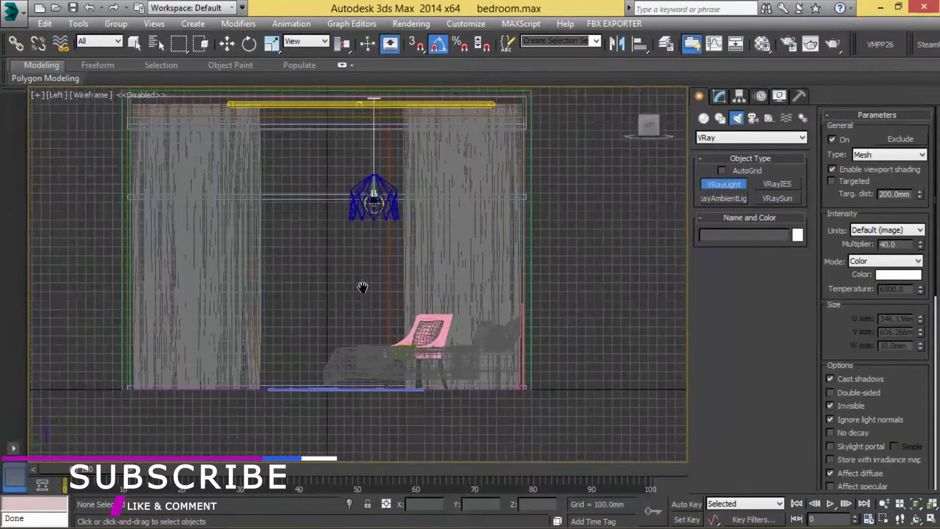
Switch the light type to Plane and save the scene
middle_drag(362, 287, 387, 329)
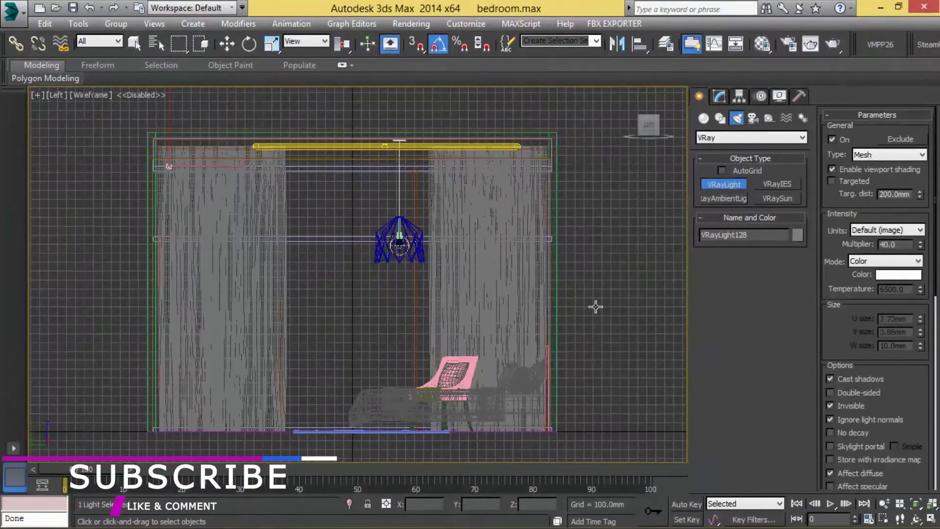
click(888, 155)
click(876, 167)
key(ctrl+s)
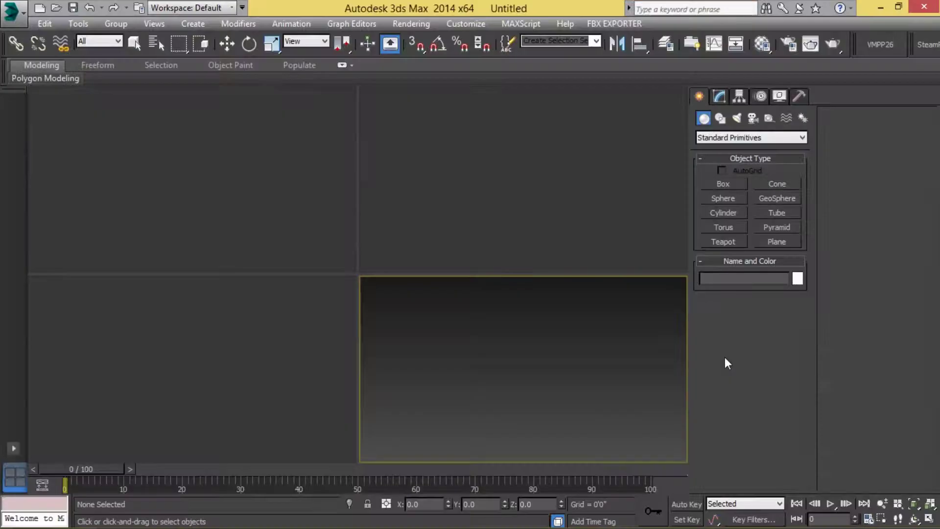
Create a V-Ray plane light above the bed and raise it near the ceiling
click(734, 158)
click(736, 185)
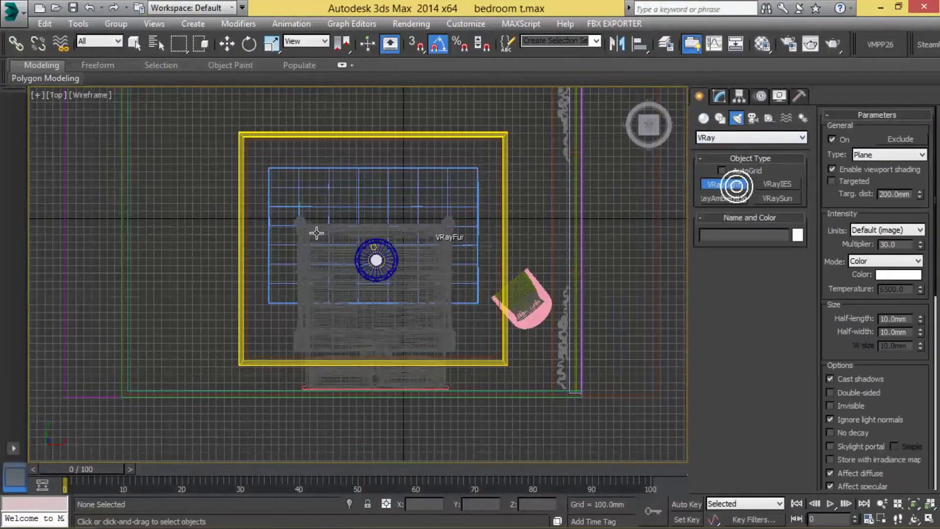
key(w)
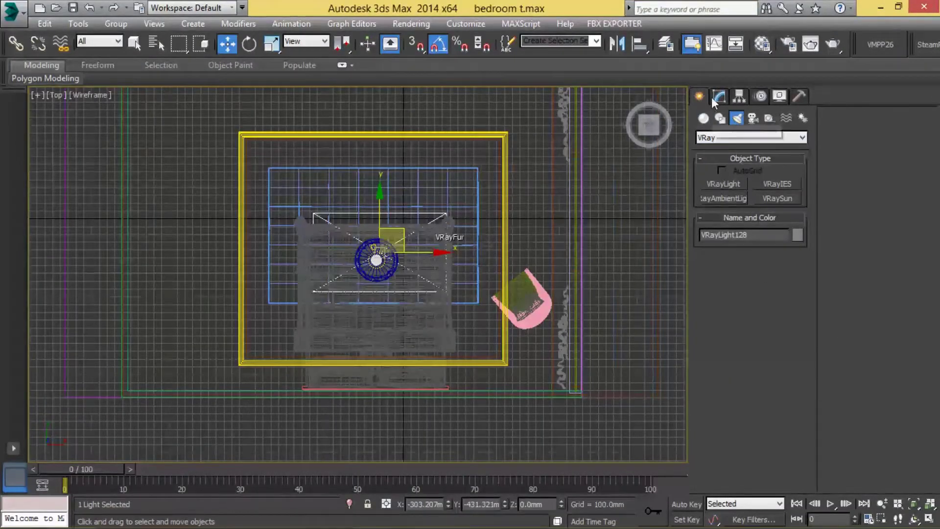
click(715, 97)
key(l)
scroll(402, 313, down, 5)
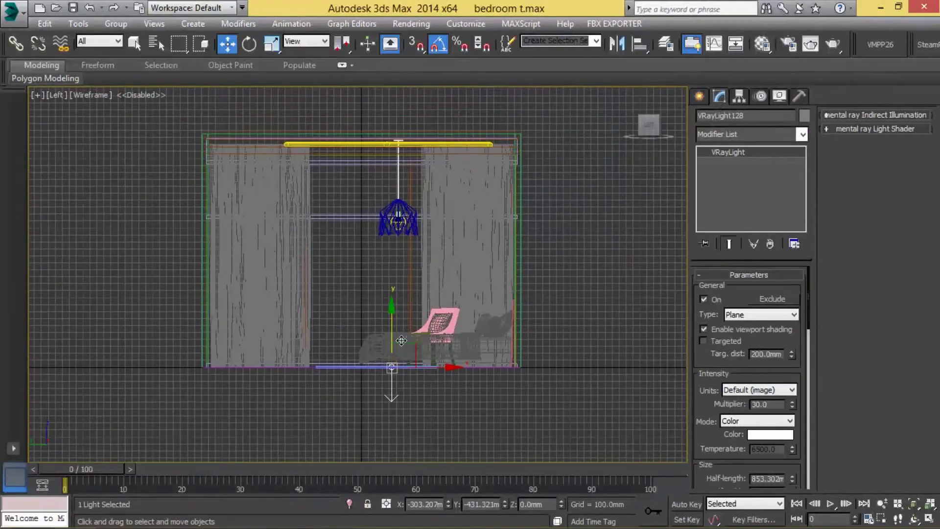
drag(392, 140, 369, 125)
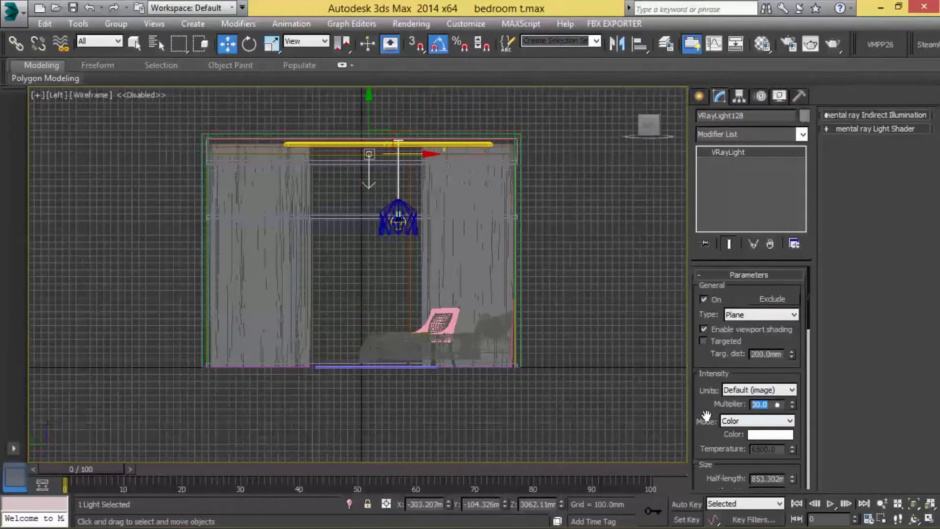
scroll(719, 433, down, 5)
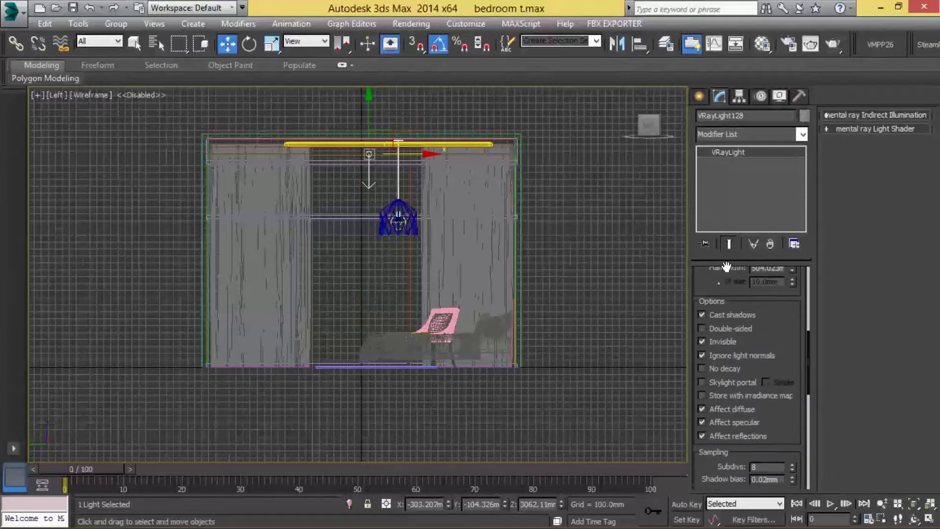
scroll(717, 391, down, 3)
scroll(771, 421, down, 1)
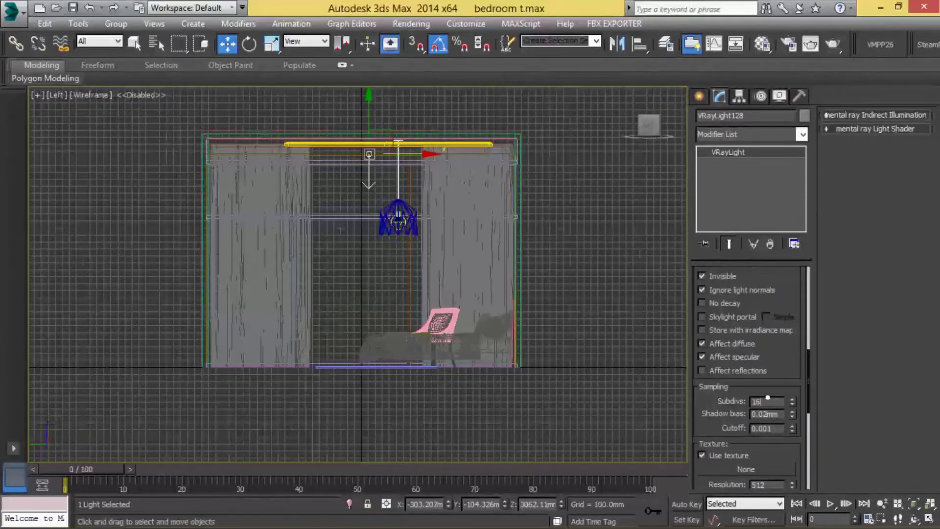
Make the ceiling cove light affect specular and reflections with 16 subdivs
click(360, 153)
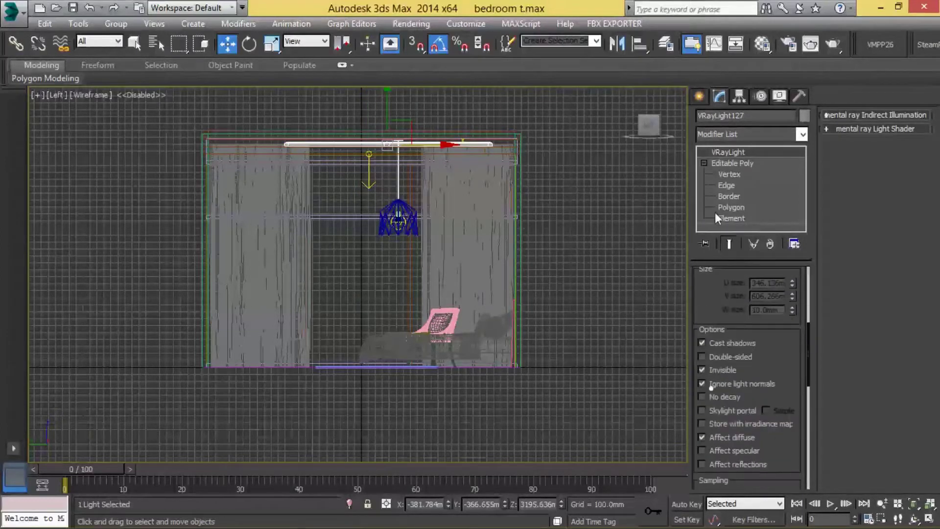
scroll(721, 491, down, 3)
click(730, 402)
double_click(752, 446)
key(t)
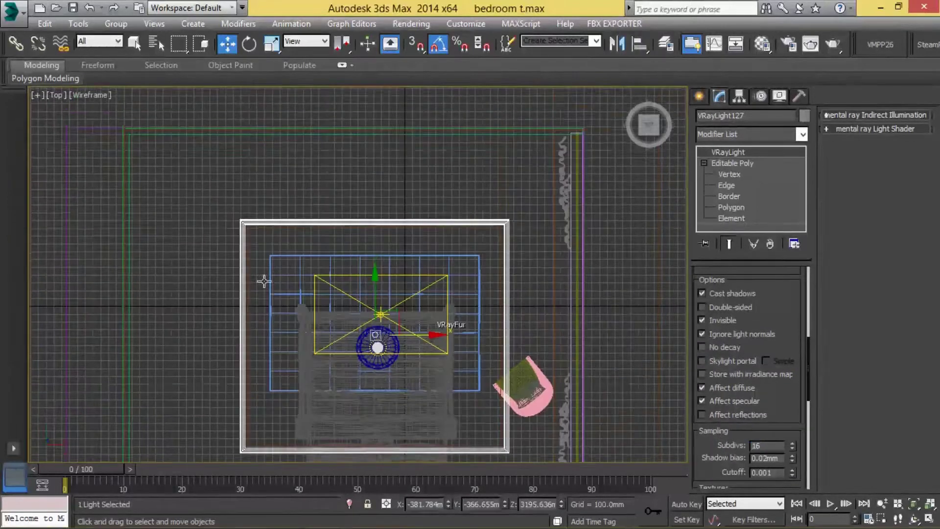
click(266, 277)
click(699, 96)
click(723, 184)
Cancel the pending plane light creation and return to the four-view layout
key(alt+w)
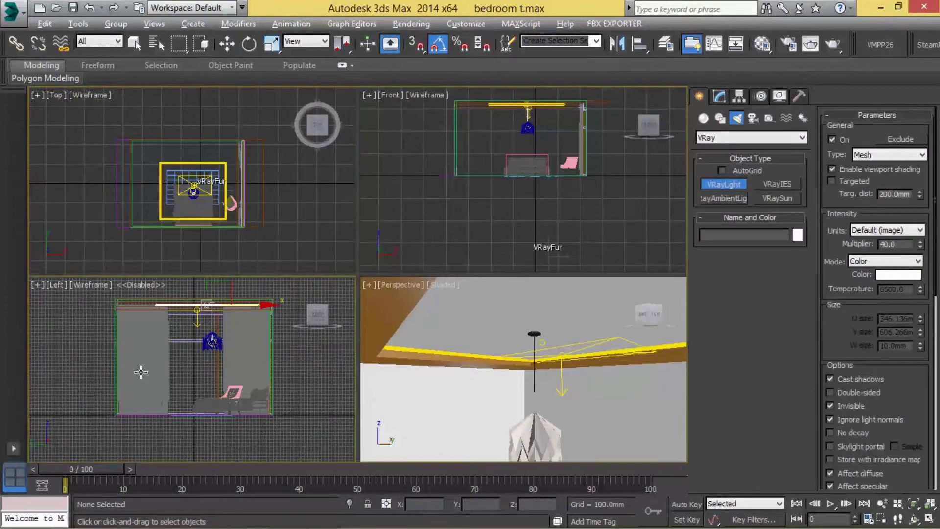
key(alt+w)
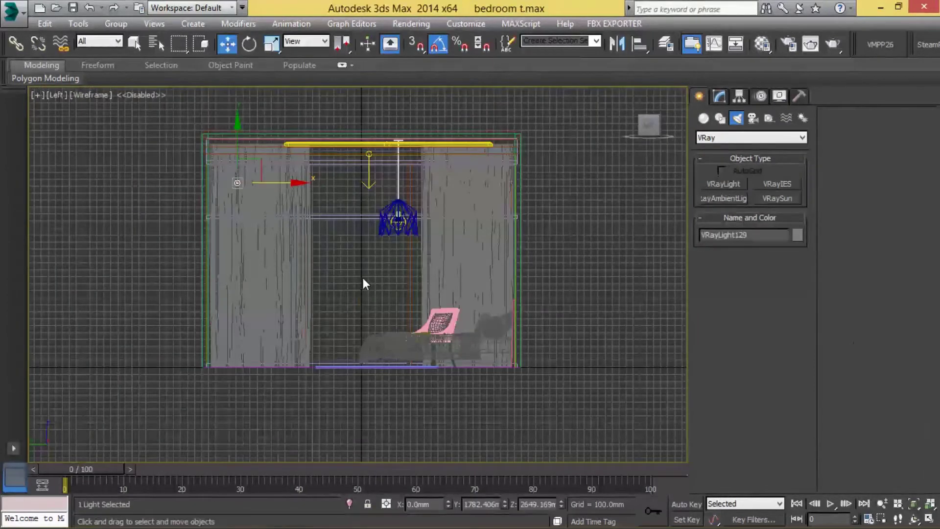
right_click(363, 278)
click(869, 158)
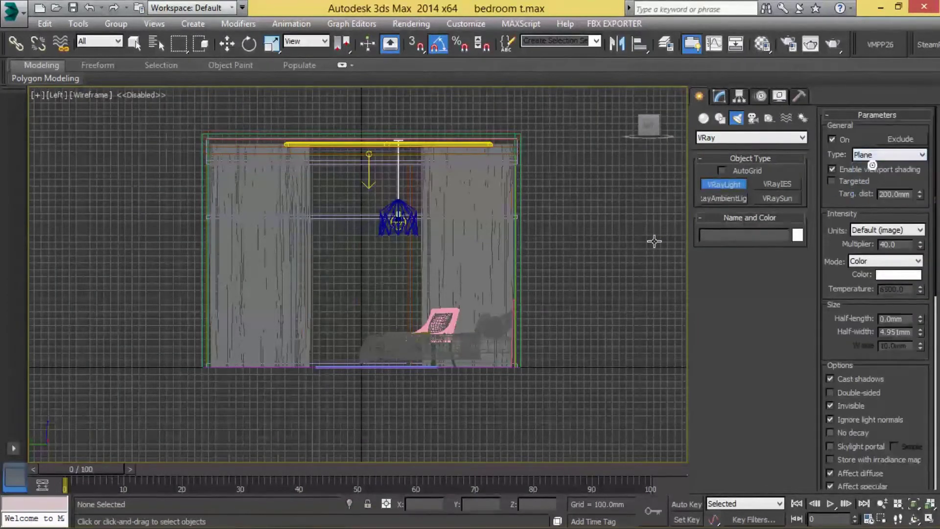
right_click(654, 241)
key(alt+w)
Create a VRaySun aimed at the room in Top view, answering No to VRaySky
key(alt+w)
scroll(308, 211, up, 6)
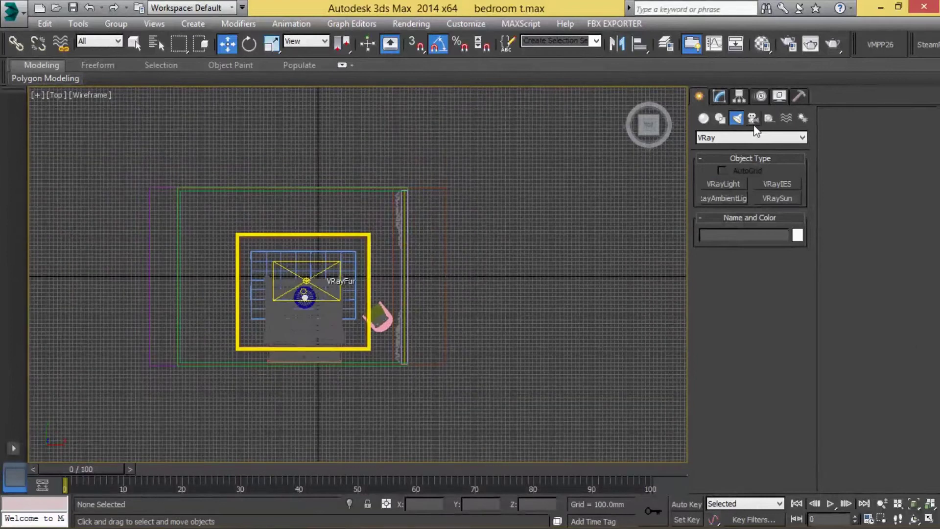
click(777, 198)
scroll(451, 293, down, 3)
key(alt+w)
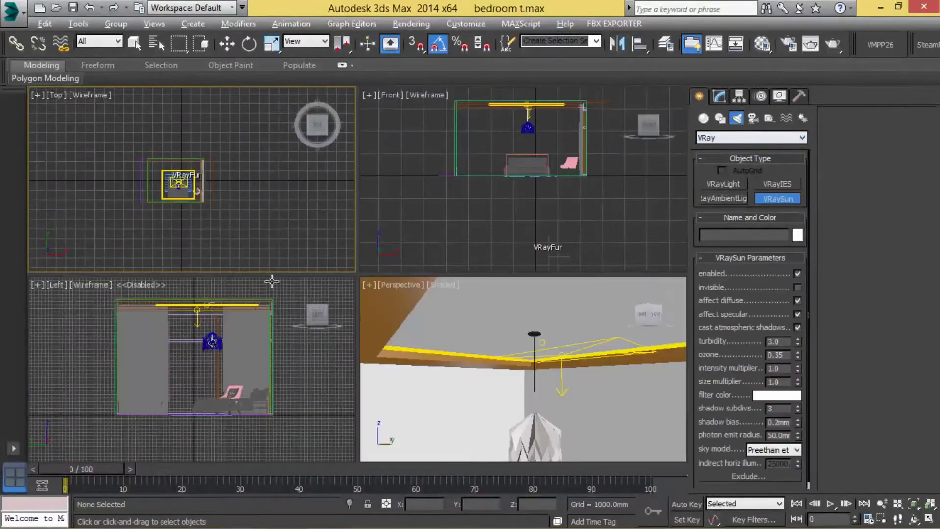
key(alt+w)
scroll(484, 310, down, 3)
drag(529, 250, 328, 307)
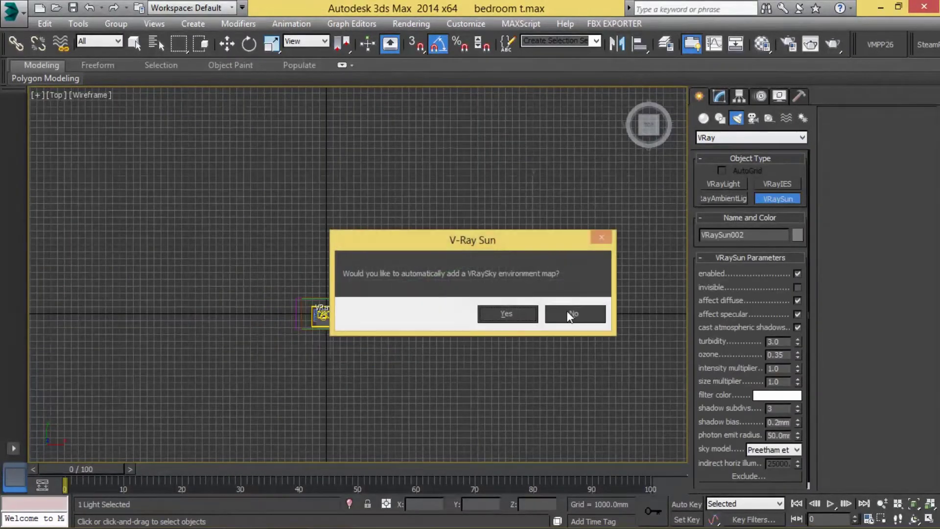
click(581, 323)
Select the new sun and its target and delete them
right_click(533, 296)
click(546, 312)
right_click(522, 248)
click(466, 228)
scroll(541, 261, up, 2)
key(Delete)
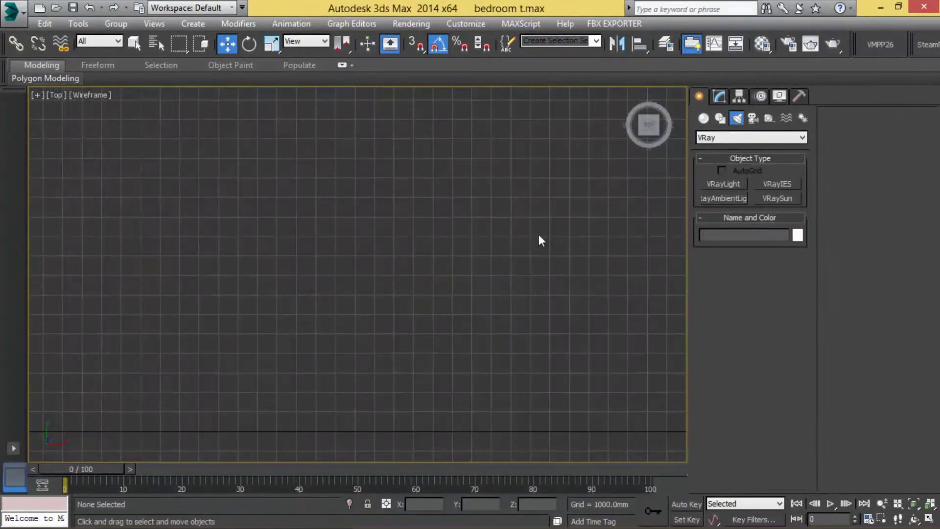
scroll(539, 240, down, 2)
Unhide Layer001 and move the previously hidden sun light toward the room
click(665, 44)
click(650, 201)
scroll(366, 287, down, 3)
scroll(366, 287, up, 3)
click(314, 266)
middle_drag(314, 267, 373, 193)
drag(374, 193, 377, 350)
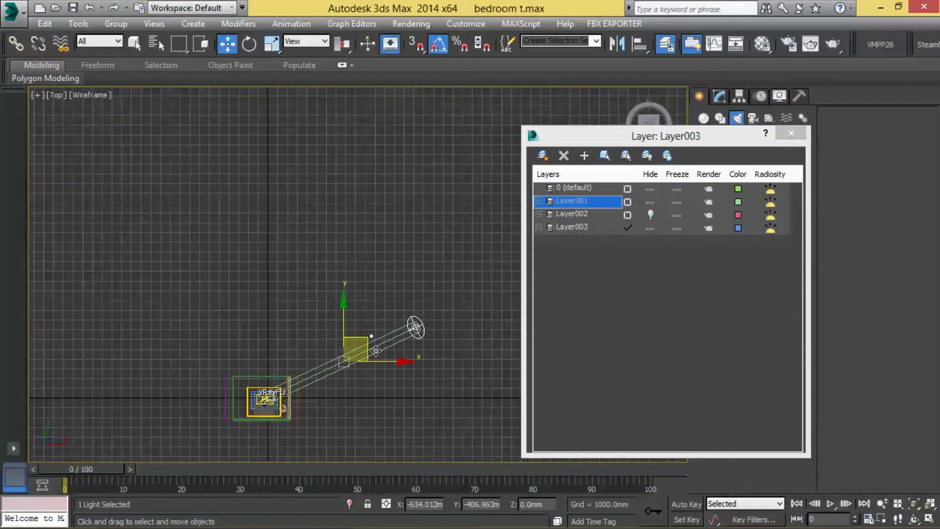
click(490, 274)
click(791, 134)
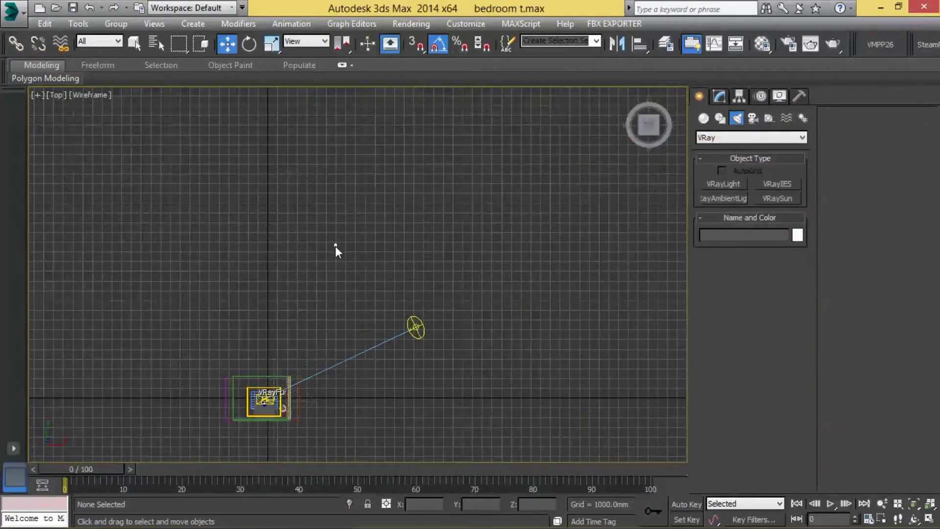
Select VRaySun001 and move its target down into the room in Left view
scroll(335, 247, up, 3)
middle_drag(509, 392, 510, 225)
click(554, 183)
key(alt+w)
right_click(229, 340)
key(alt+w)
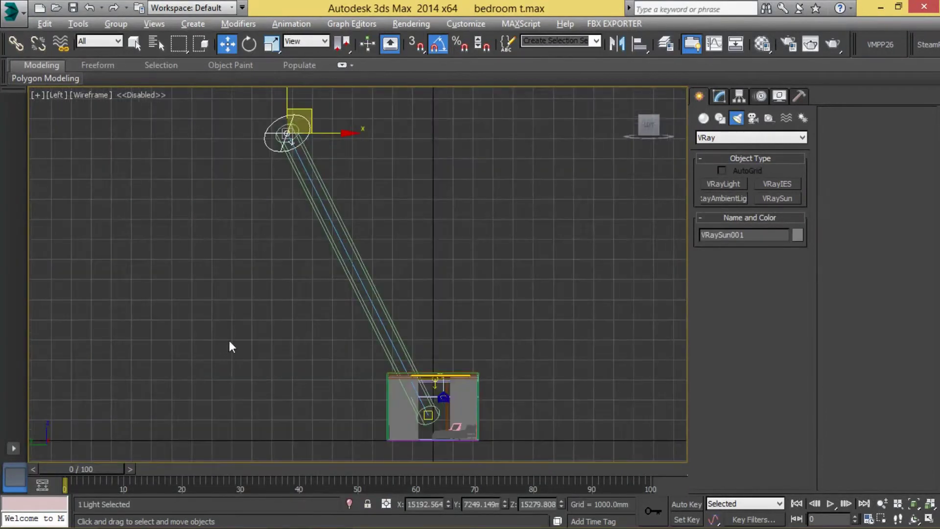
drag(432, 424, 366, 272)
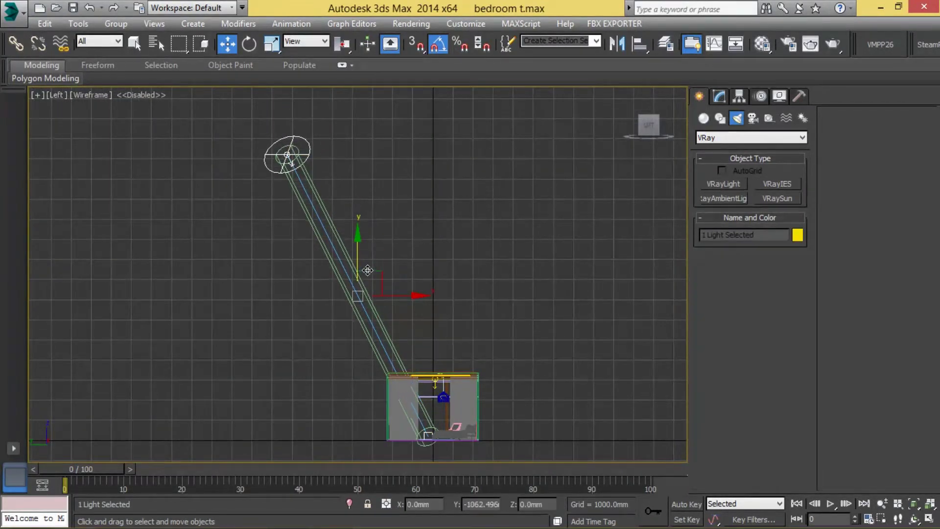
Raise VRaySun001 slightly higher and move it further outside the room
click(293, 153)
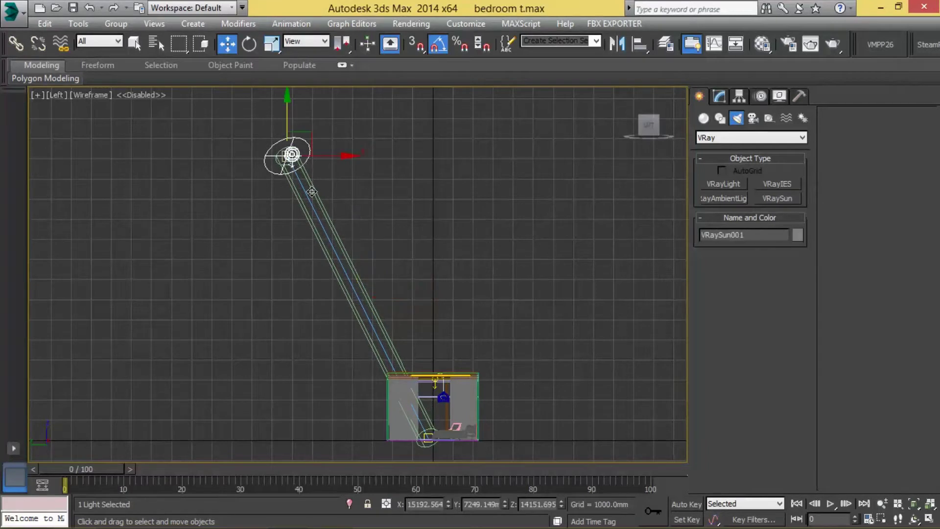
key(alt+w)
right_click(357, 231)
key(alt+w)
drag(548, 186, 548, 179)
key(alt+w)
right_click(441, 343)
key(alt+w)
key(l)
drag(324, 145, 338, 163)
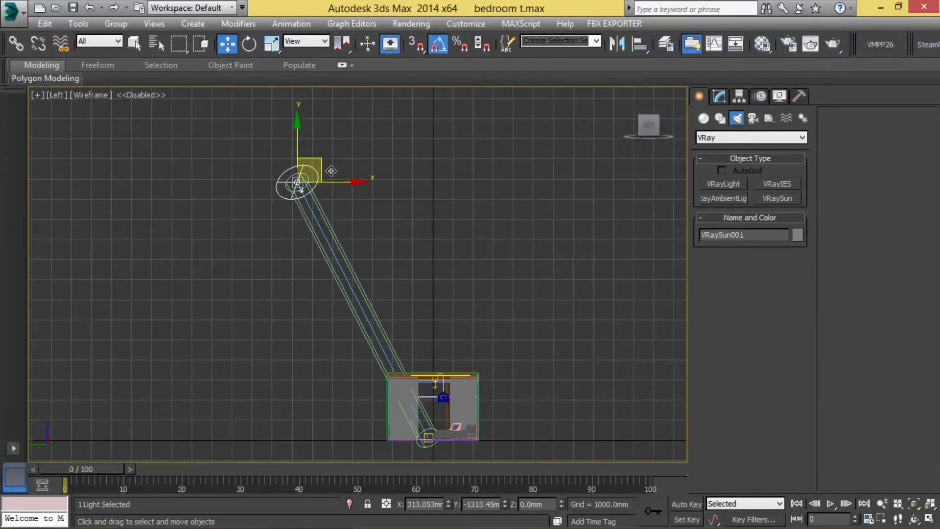
Orbit the perspective view into the bedroom and reopen the mirror material
key(alt+w)
click(489, 343)
key(alt+w)
mouse_move(489, 343)
alt+middle_down()
mouse_move(442, 298)
mouse_move(470, 274)
alt+middle_up()
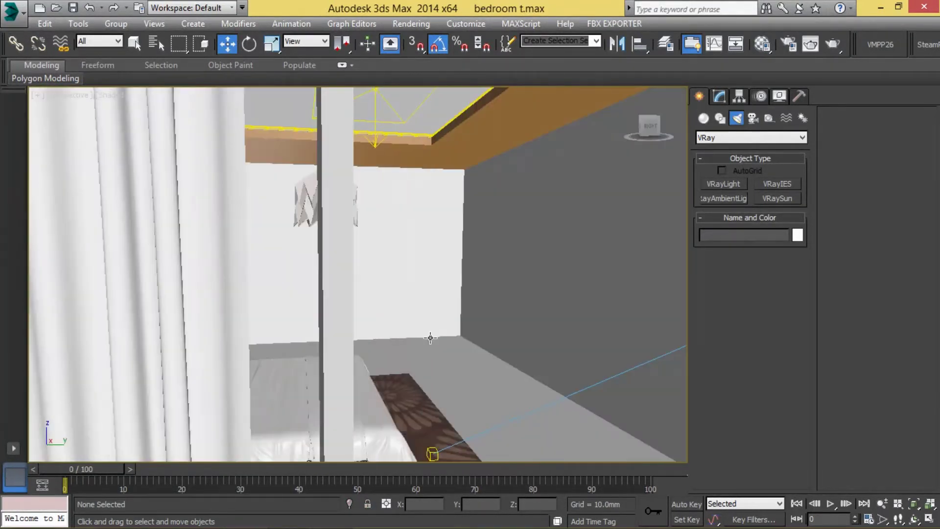
scroll(470, 274, down, 3)
key(m)
click(685, 93)
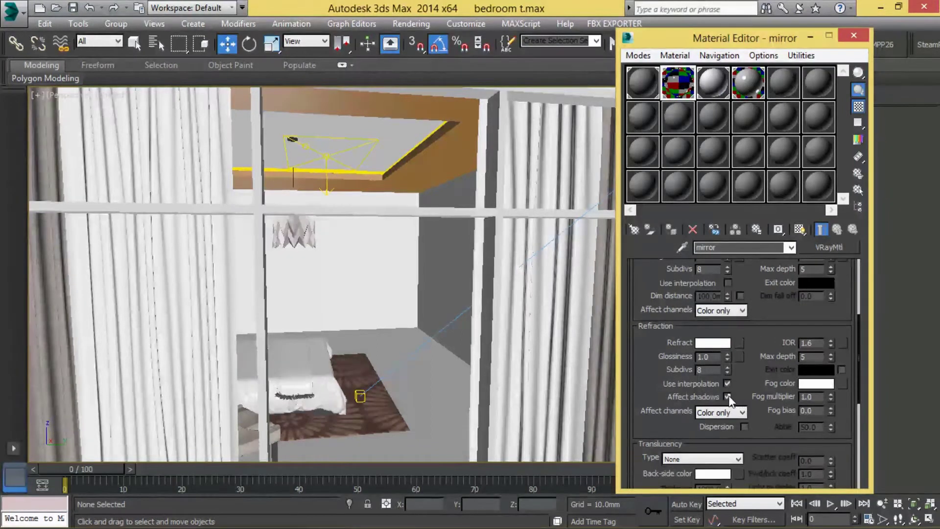
Close the Material Editor and maximize the Top view
drag(778, 294, 780, 416)
click(847, 34)
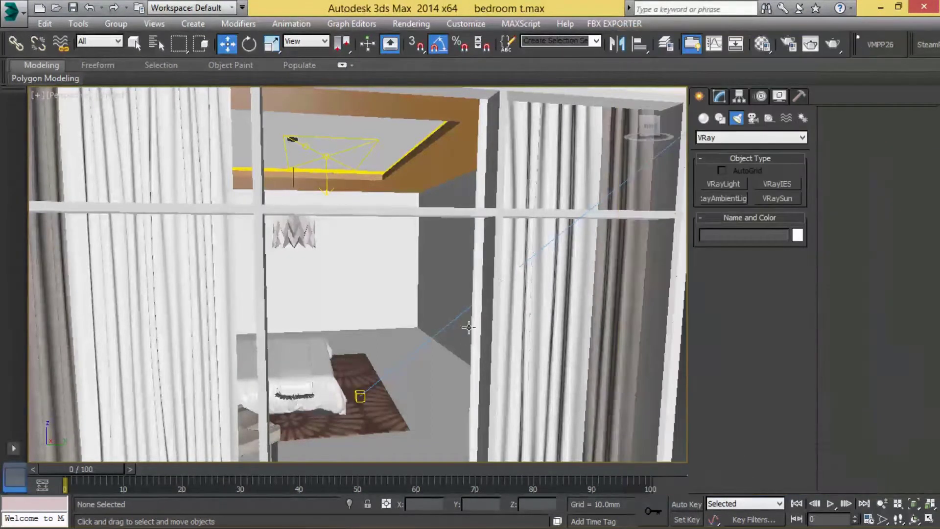
scroll(424, 352, down, 5)
scroll(423, 352, up, 5)
alt+middle_drag(421, 342, 423, 352)
key(alt+w)
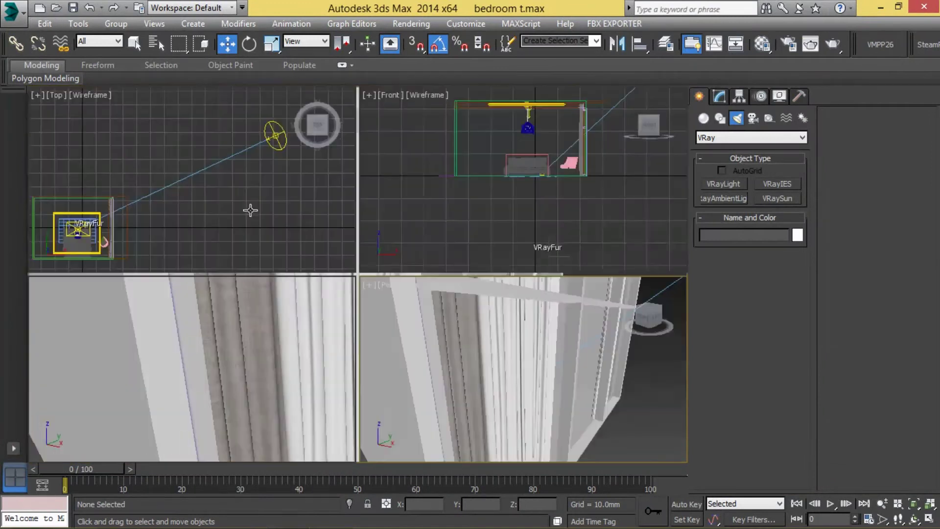
key(alt+w)
scroll(490, 186, up, 3)
click(718, 96)
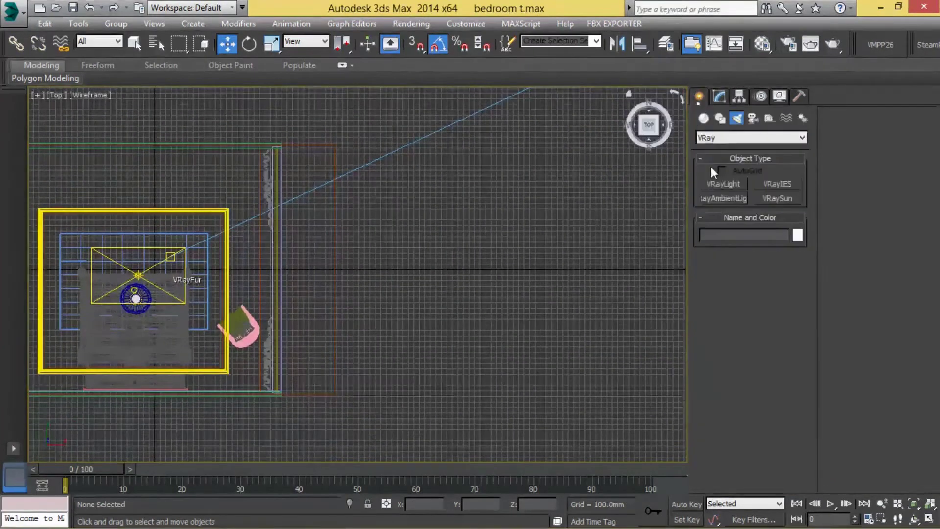
Draw a 4×4-segment plane, about 5965 × 1113 mm, along the floor beside the curtains
click(705, 118)
click(777, 242)
mouse_move(273, 107)
mouse_down()
mouse_move(386, 316)
mouse_move(412, 440)
mouse_move(342, 445)
mouse_up()
key(w)
key(alt+w)
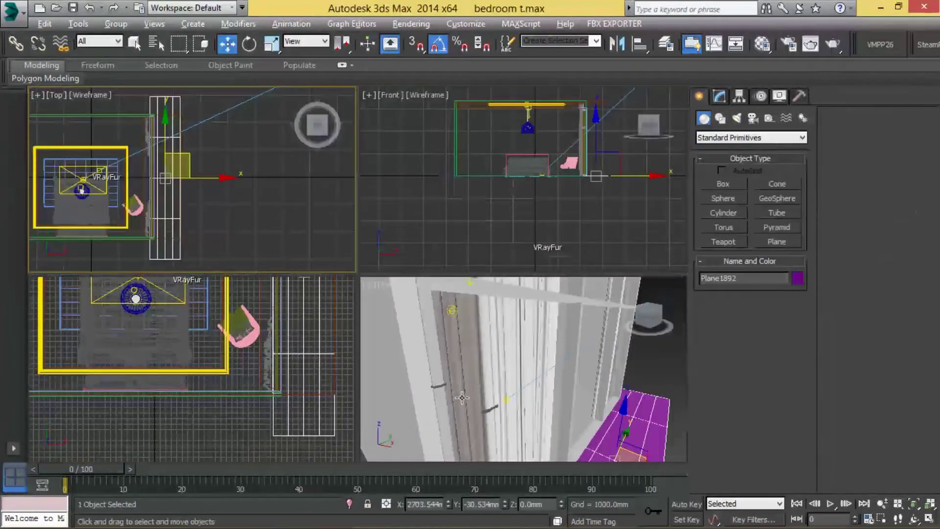
key(alt+w)
mouse_move(387, 273)
alt+middle_down()
mouse_move(492, 310)
mouse_move(563, 274)
alt+middle_up()
Check the plane's parameters, then start a Line shape in the Top view
click(719, 96)
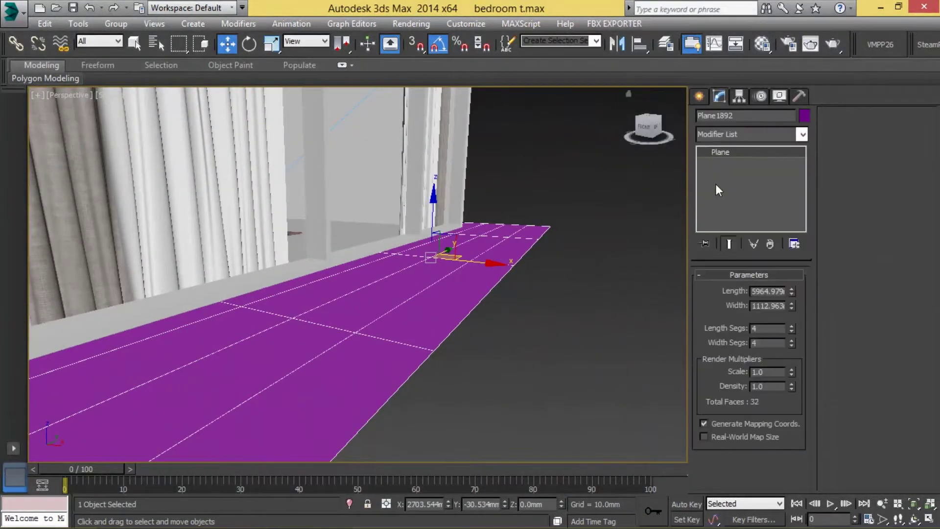
click(700, 96)
click(726, 183)
key(t)
key(w)
click(720, 119)
click(723, 194)
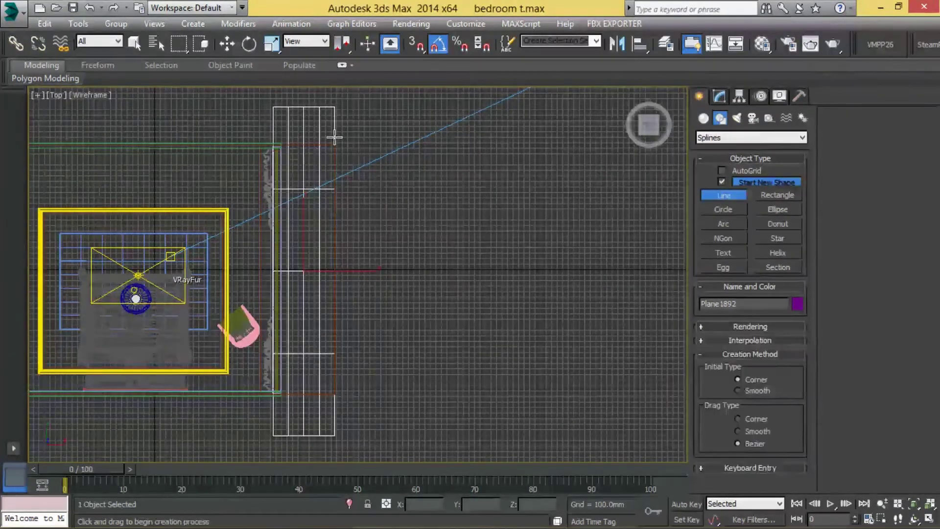
Draw a line along the floor edge in the Top view
scroll(291, 153, up, 3)
click(274, 147)
middle_drag(440, 162, 398, 147)
scroll(392, 394, up, 2)
middle_drag(391, 394, 385, 355)
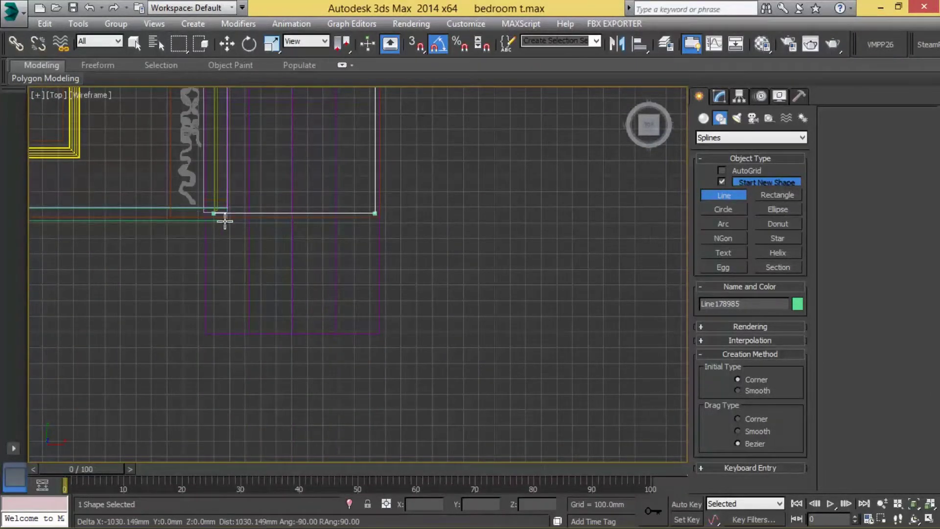
Outline the line at Spline level to give it thickness
click(719, 95)
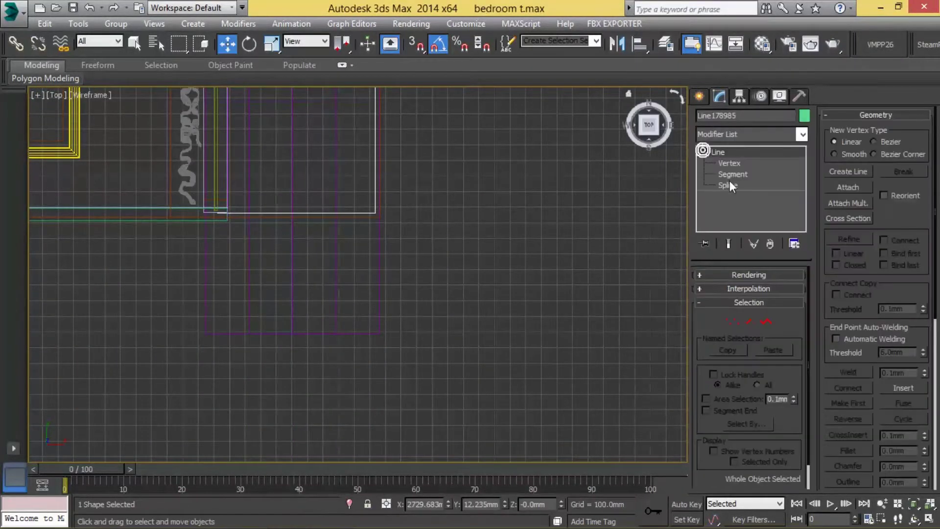
click(730, 182)
click(370, 211)
scroll(883, 270, down, 3)
click(848, 397)
drag(380, 210, 385, 228)
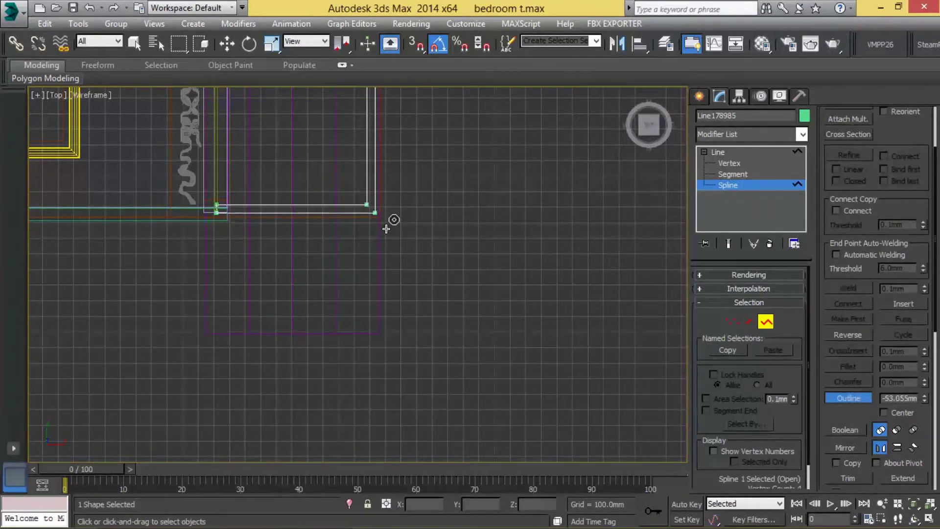
Change the vertex type and adjust the rail's four corner vertices
click(729, 163)
scroll(391, 211, up, 2)
scroll(391, 210, up, 1)
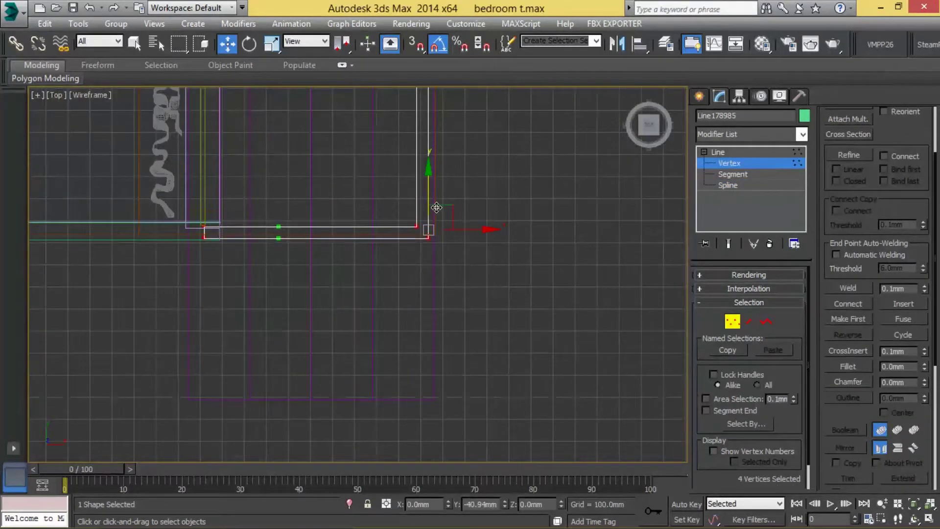
right_click(422, 193)
click(401, 100)
right_click(401, 181)
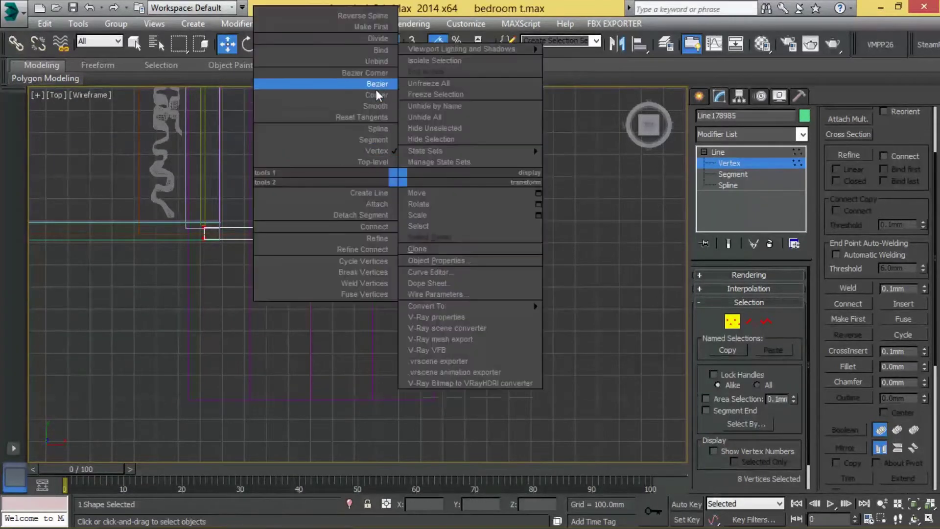
click(375, 84)
scroll(430, 363, down, 5)
middle_drag(431, 363, 615, 193)
scroll(319, 307, up, 4)
click(307, 333)
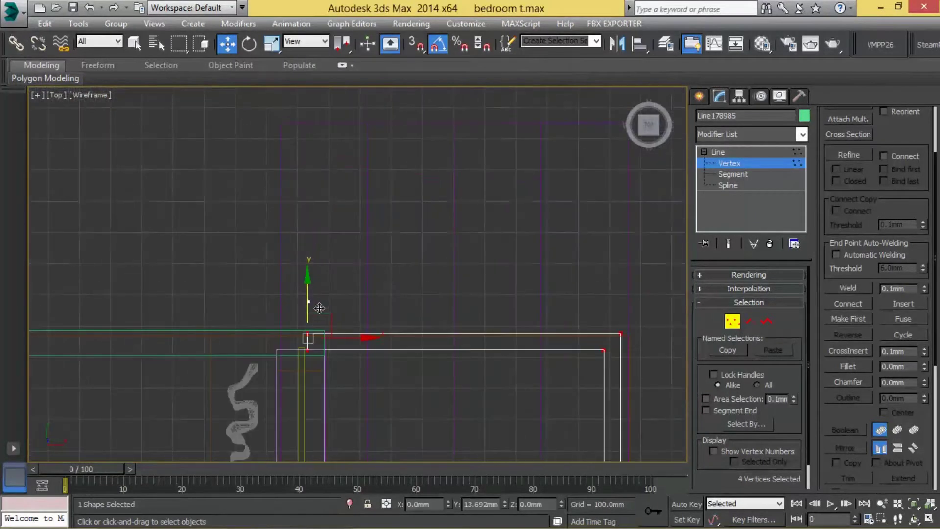
Extrude the outlined line by 25.4 mm
key(p)
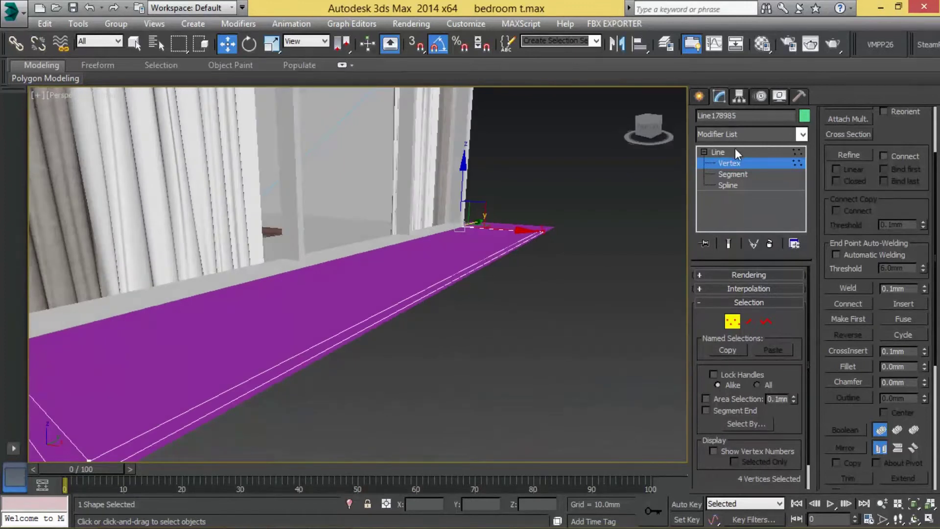
click(735, 150)
click(760, 139)
key(e)
click(729, 147)
double_click(758, 293)
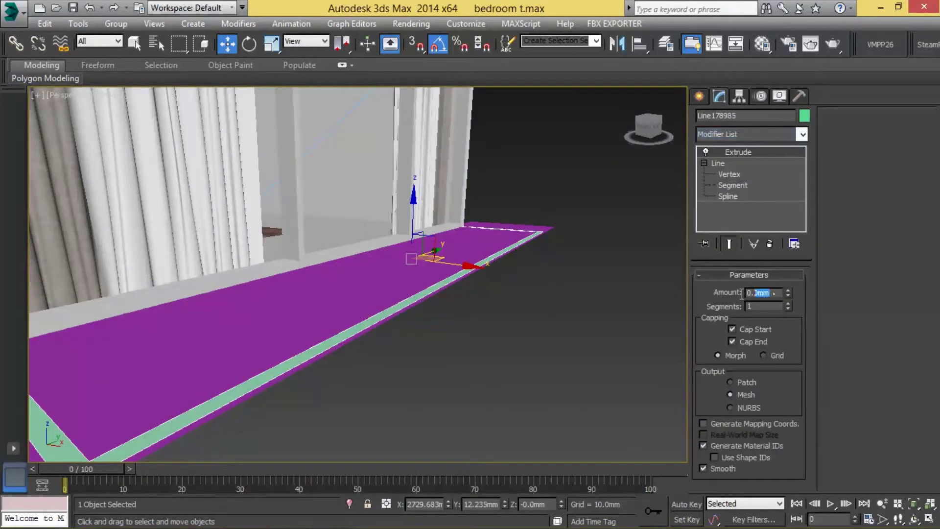
text(25.4)
key(Return)
Make an independent copy of the rail and set its Z height to 914.4 mm
mouse_move(645, 283)
alt+middle_down()
mouse_move(403, 259)
mouse_move(424, 258)
mouse_move(419, 304)
alt+middle_up()
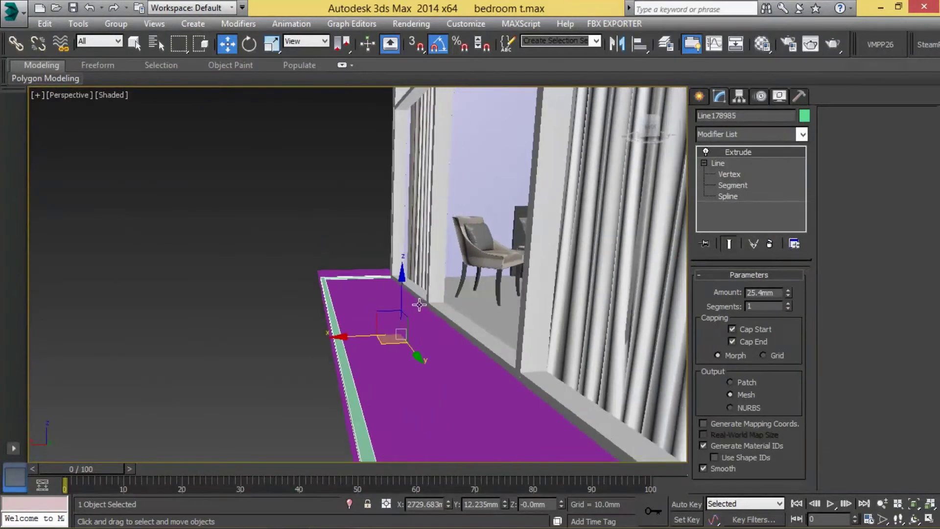
shift+drag(415, 303, 404, 259)
key(Return)
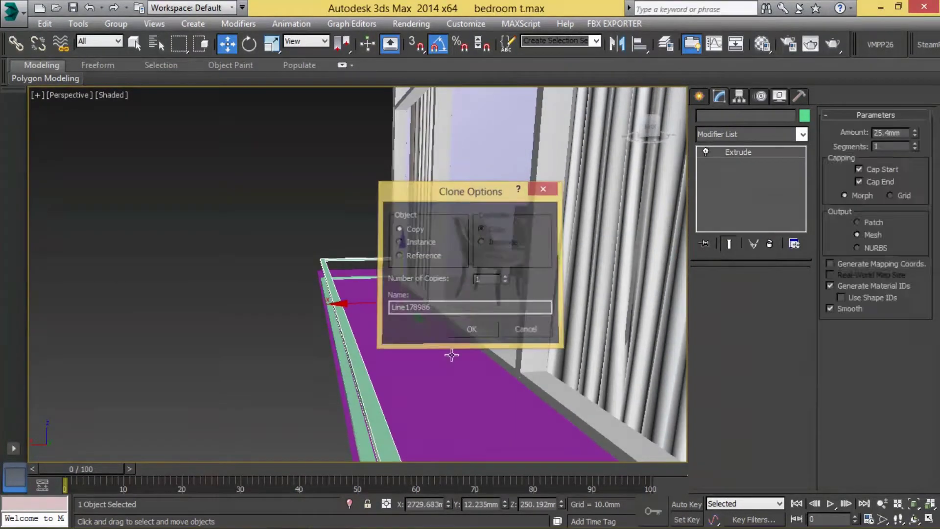
drag(561, 505, 557, 509)
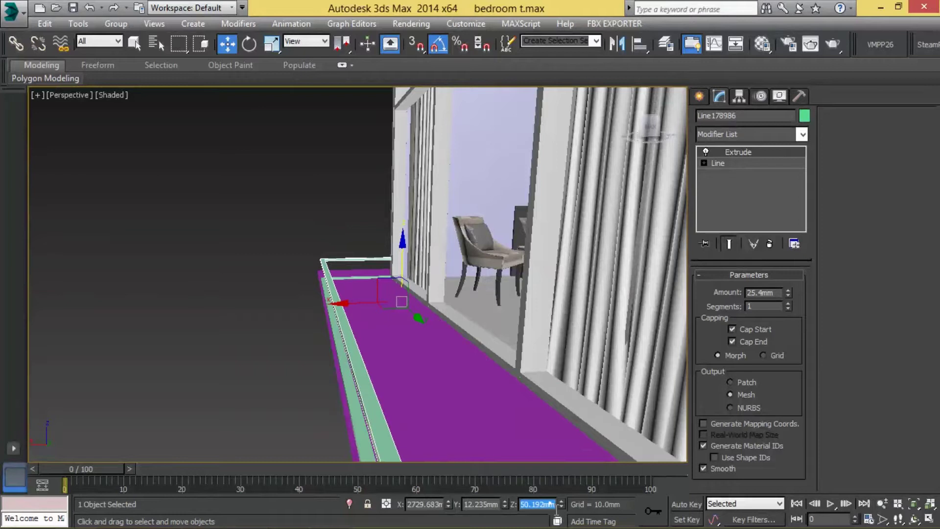
text(914.4)
key(Return)
Orbit to the room corner and add the bottom rail to the selection
scroll(470, 349, down, 5)
alt+middle_drag(520, 310, 498, 409)
scroll(504, 372, up, 5)
ctrl+click(499, 408)
In a fresh material slot, make the Diffuse dark and the Reflect colour dark grey
key(m)
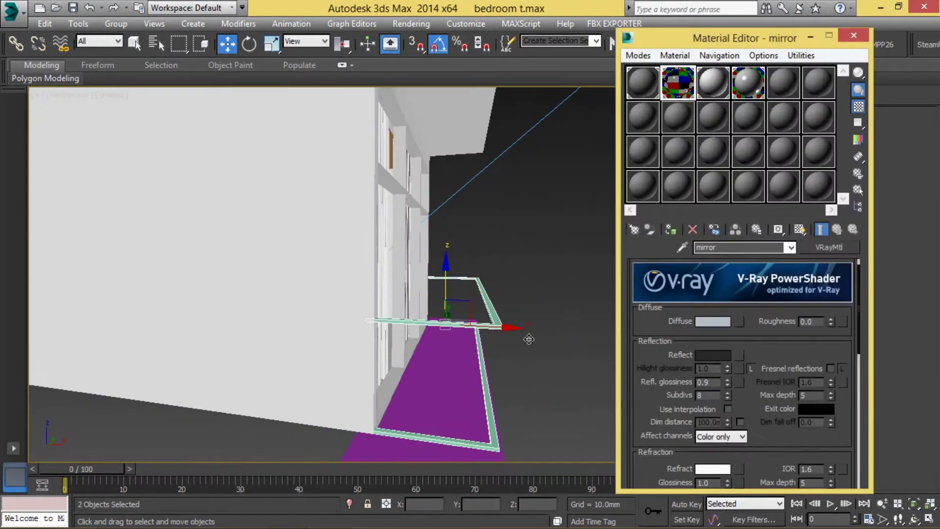
click(644, 122)
text(rea)
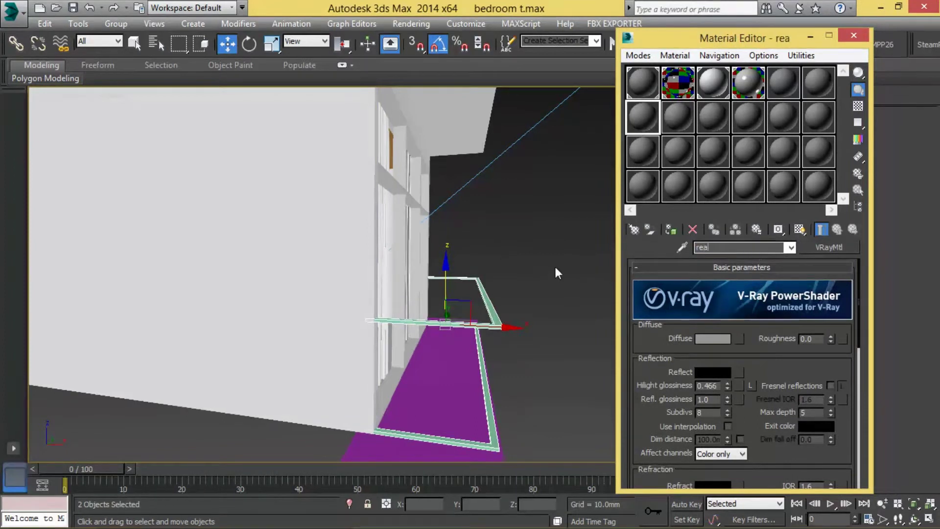
click(712, 338)
drag(529, 154, 477, 183)
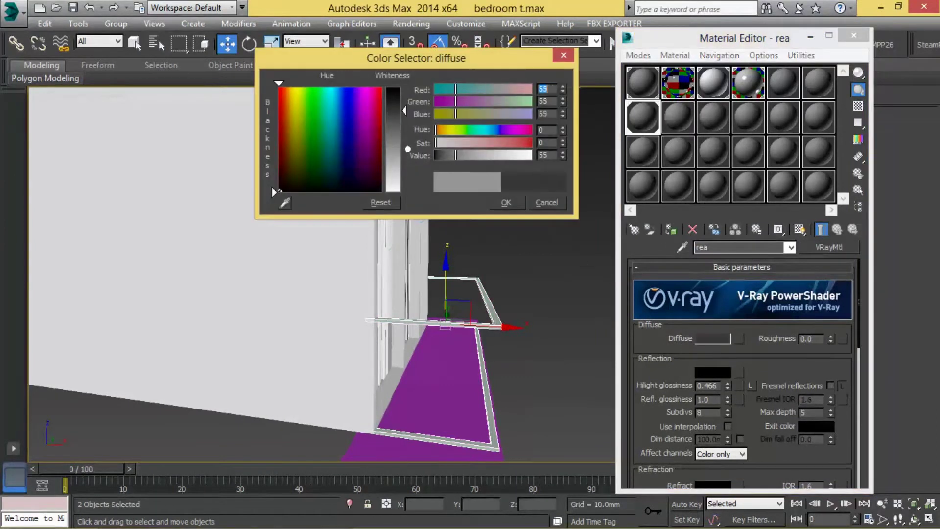
click(712, 372)
drag(436, 155, 460, 154)
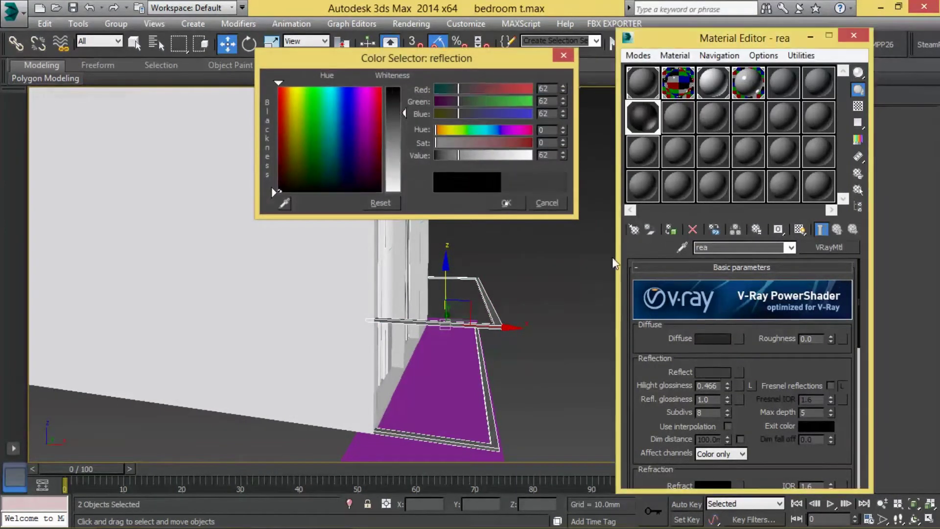
click(504, 201)
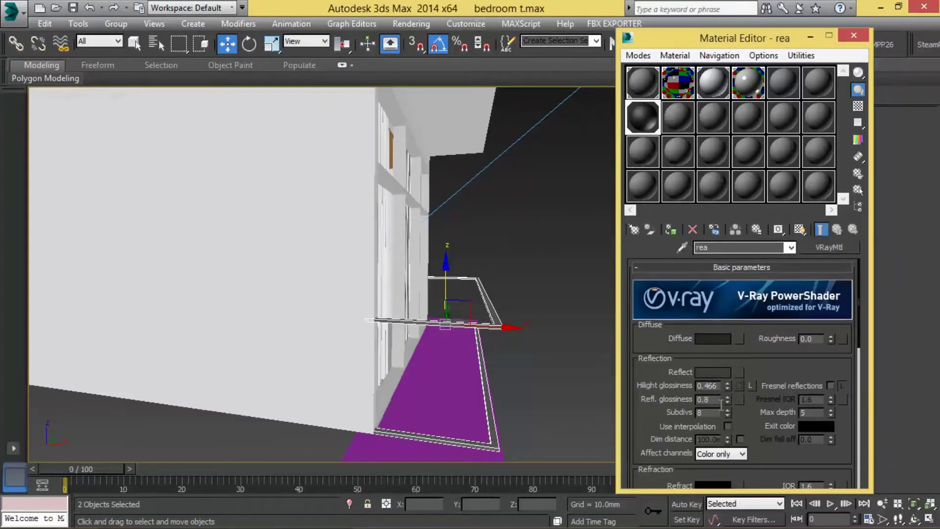
click(712, 372)
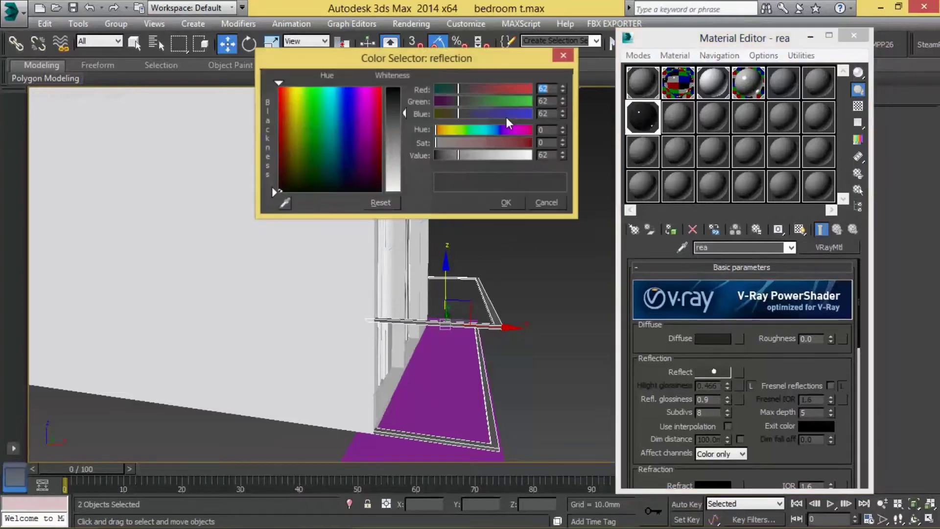
drag(408, 108, 408, 120)
click(504, 201)
click(563, 331)
Close the Material Editor and maximize the Top view with the Line tool active
key(m)
key(alt+w)
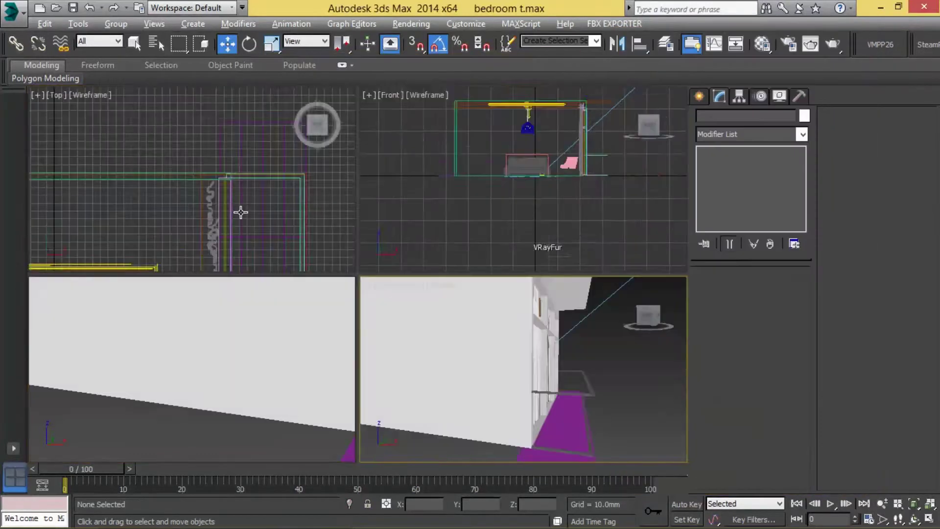
key(alt+w)
click(699, 96)
click(724, 195)
Draw a new line starting at the green frame corner
scroll(447, 262, up, 2)
scroll(335, 266, up, 3)
click(336, 266)
scroll(488, 272, up, 2)
click(530, 268)
scroll(524, 260, down, 5)
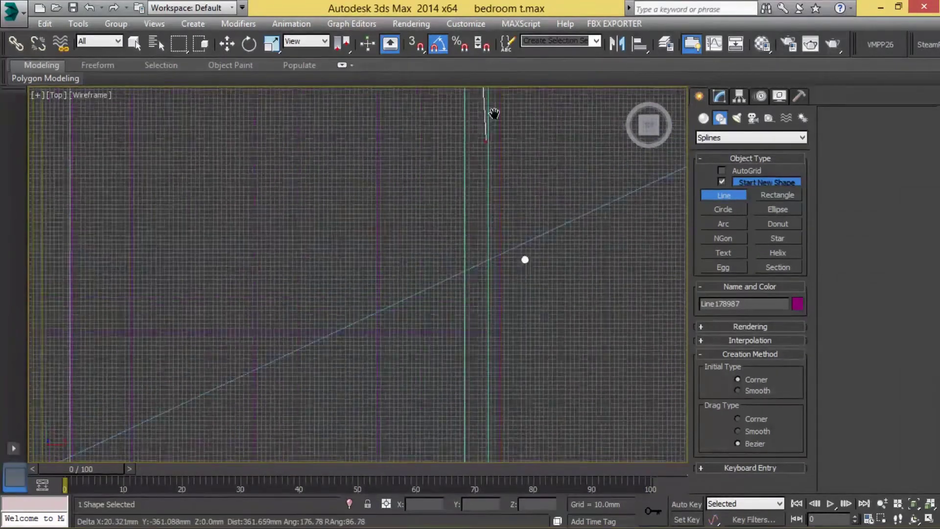
scroll(593, 214, up, 5)
scroll(552, 204, down, 3)
scroll(331, 230, up, 4)
right_click(331, 225)
Outline the whole new spline into a thin offset shape
click(719, 95)
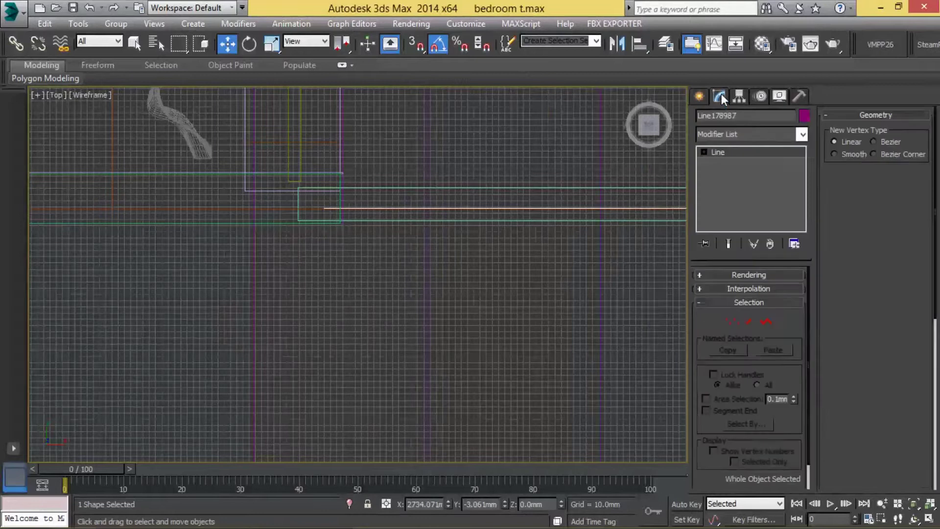
click(703, 152)
click(707, 185)
key(ctrl+a)
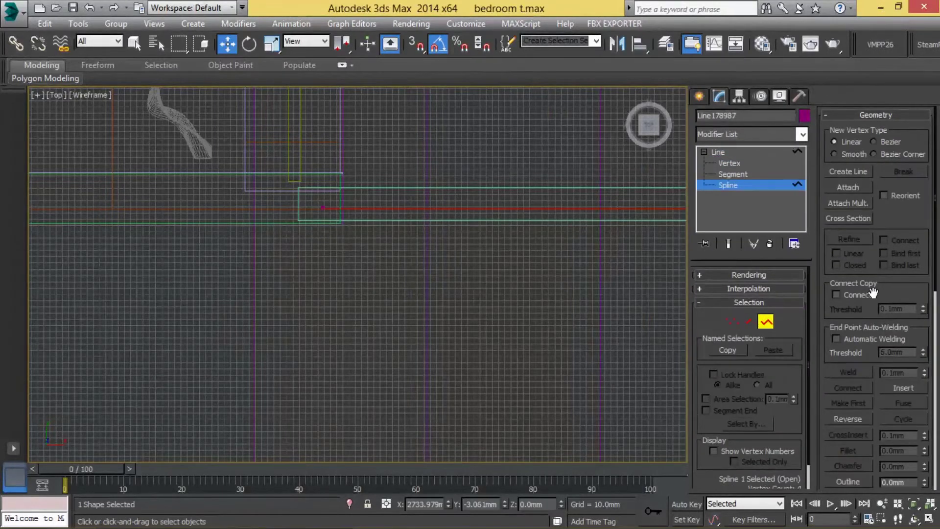
click(854, 482)
drag(508, 225, 507, 228)
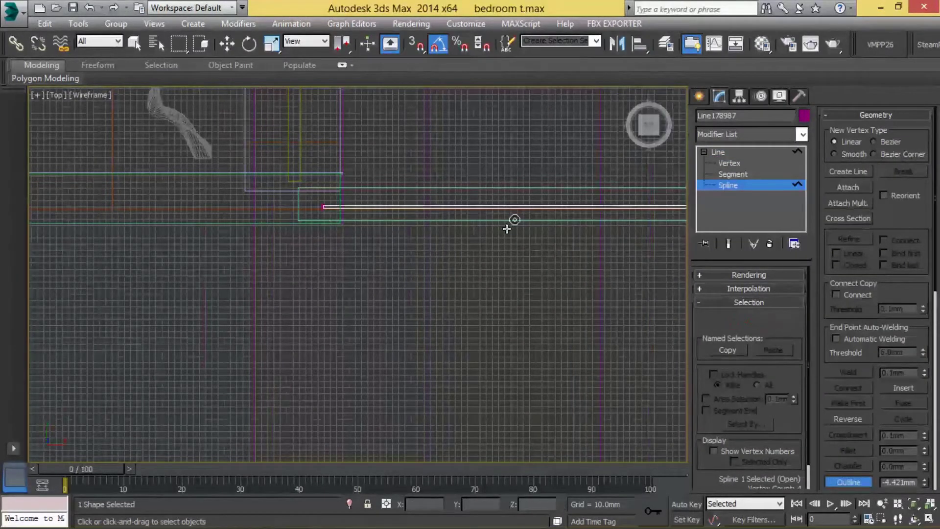
Extrude the outline to 3' (914.4 mm) and orbit to view the wall corner
key(p)
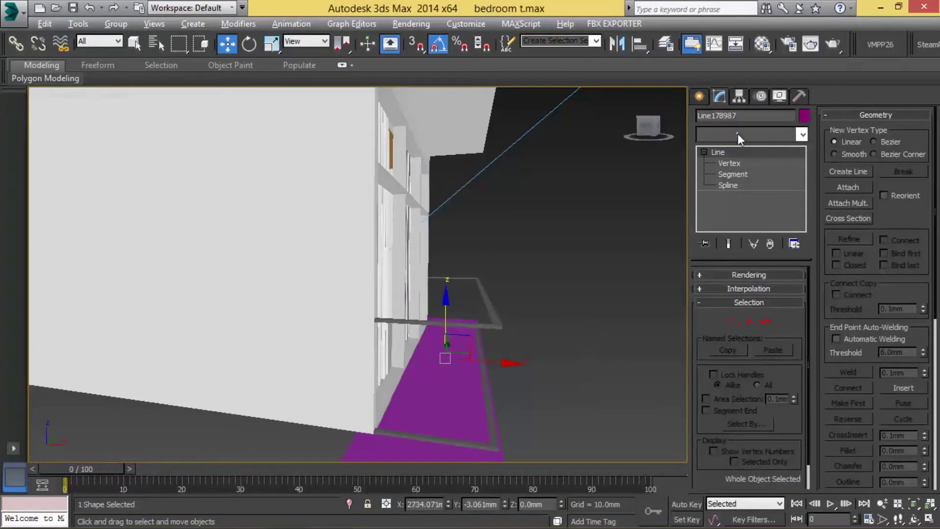
click(738, 133)
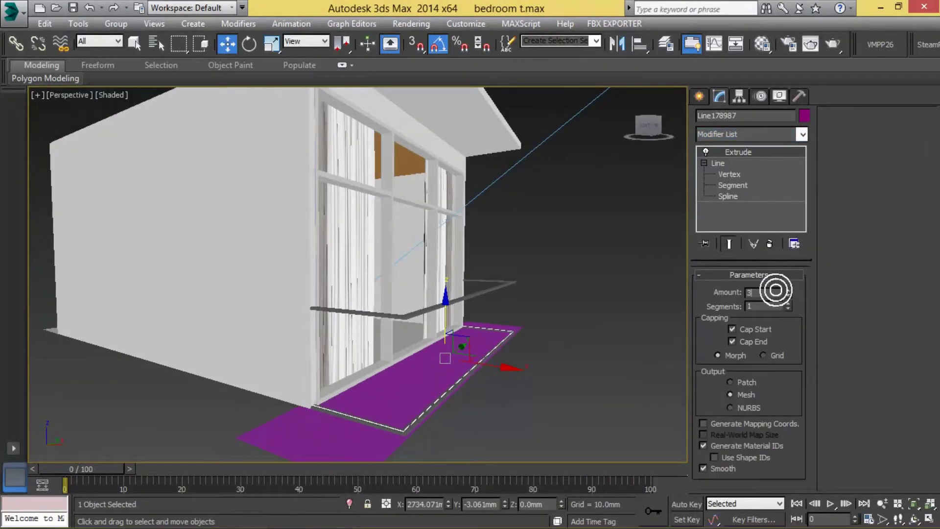
text(')
key(Return)
scroll(329, 367, up, 5)
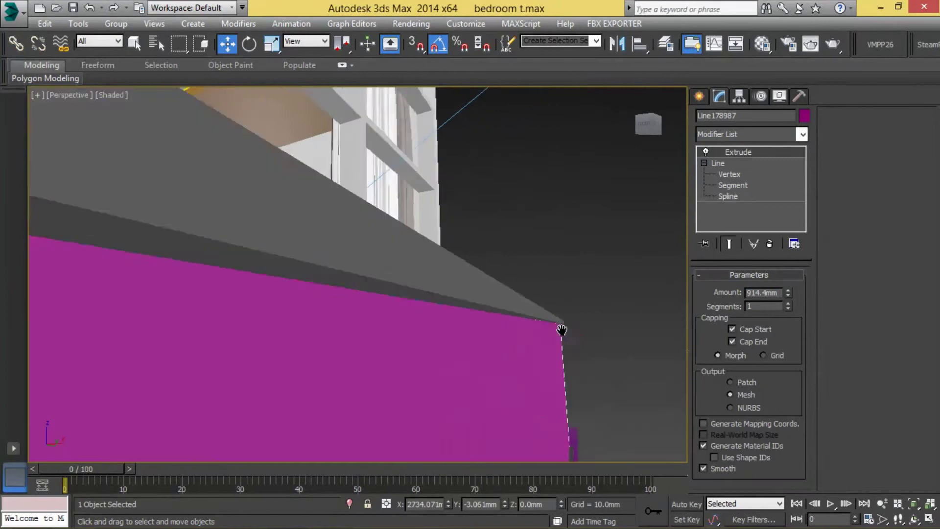
scroll(616, 299, down, 3)
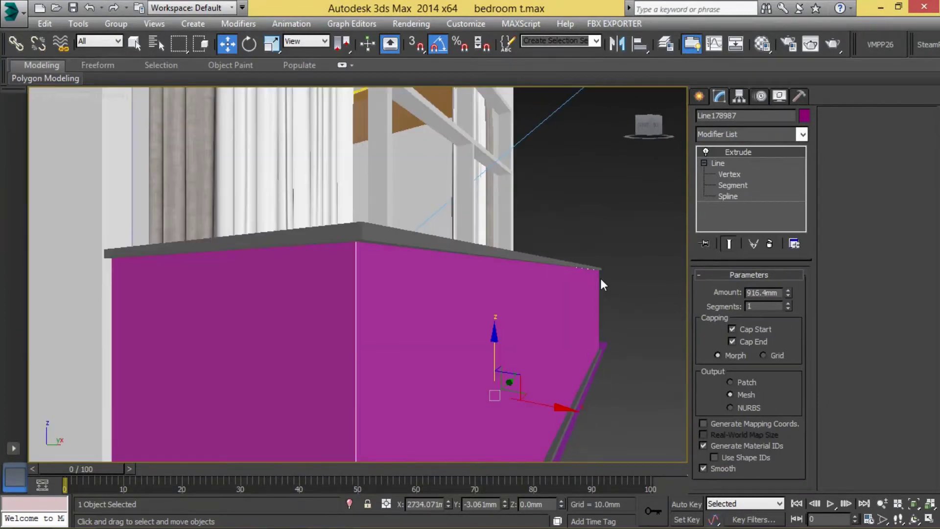
key(m)
alt+middle_drag(554, 241, 518, 265)
Name the material 'balcony glass', assign it to the wall, and give it a light lavender diffuse
click(744, 247)
text(ba)
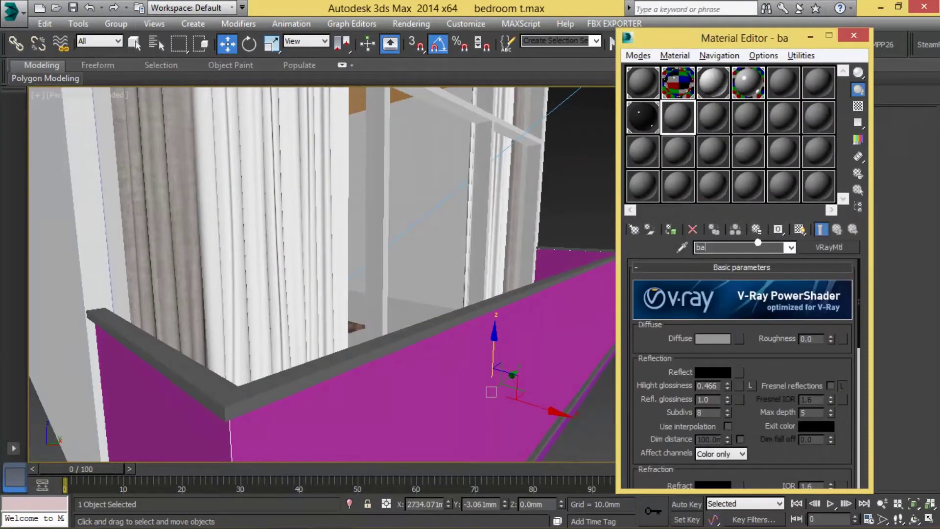
text(lconyu)
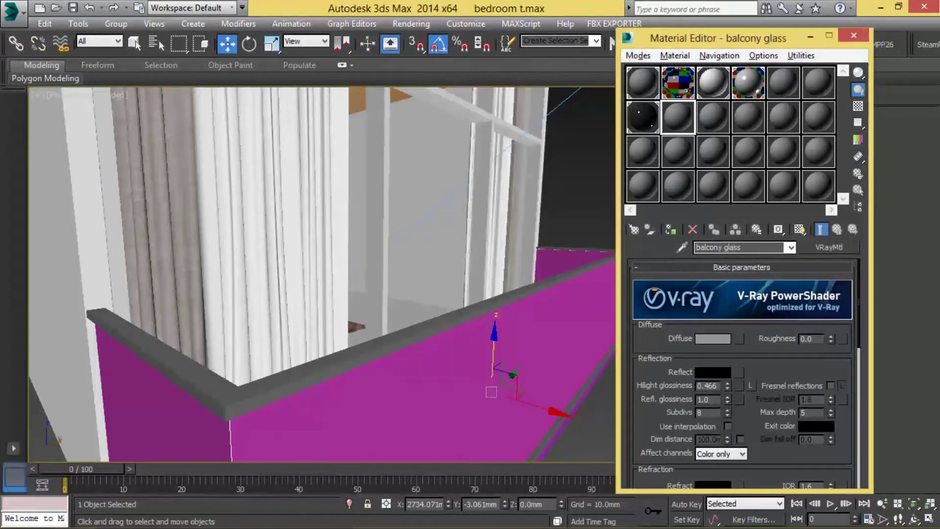
click(669, 230)
click(712, 338)
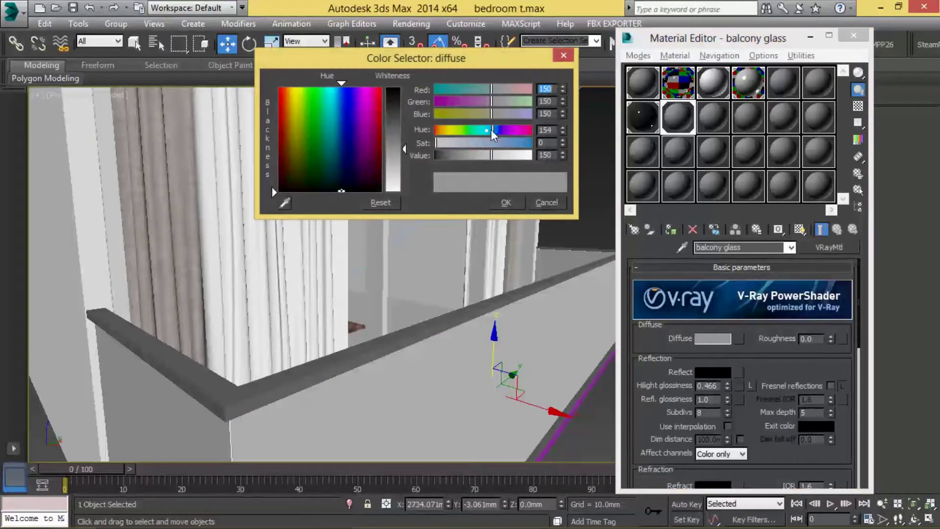
click(461, 142)
click(506, 202)
Set the Reflect colour to grey and the Refract colour to white for transparency
click(712, 372)
drag(441, 159, 474, 159)
click(505, 202)
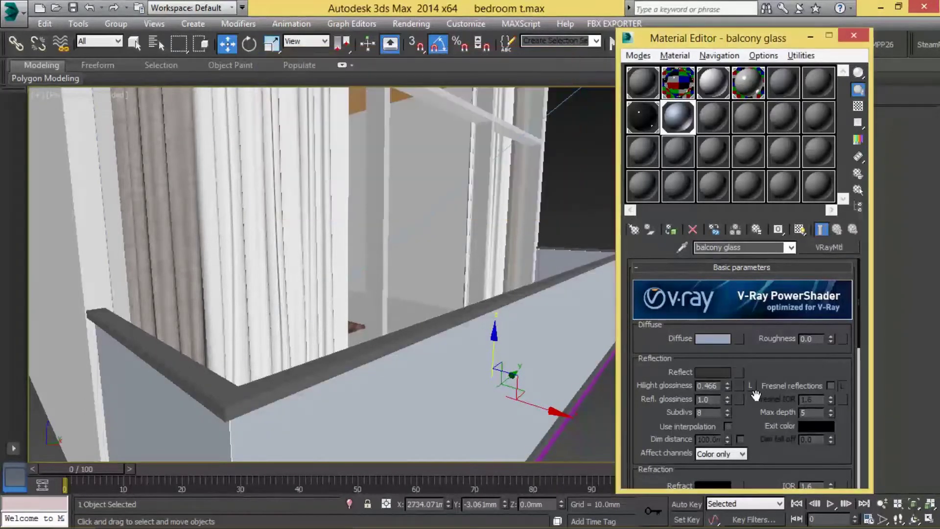
scroll(684, 400, down, 3)
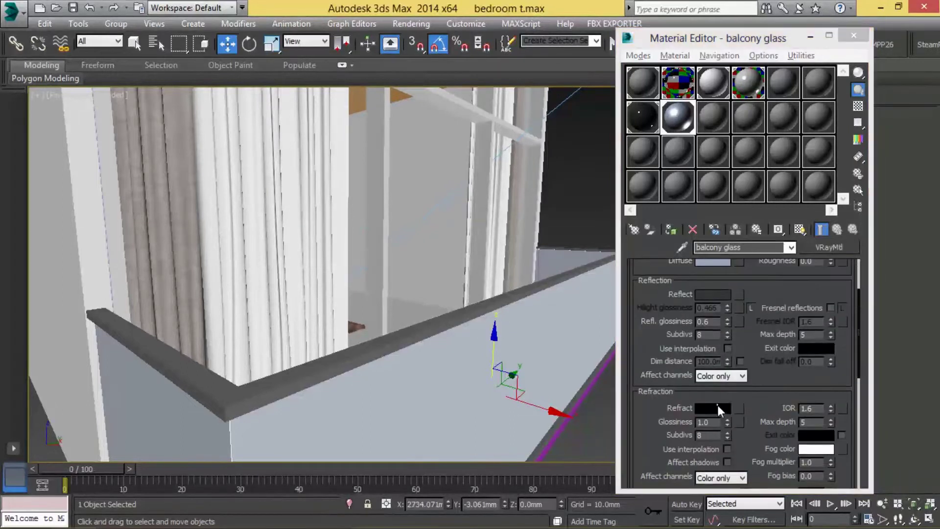
click(717, 406)
drag(410, 148, 410, 91)
click(506, 203)
middle_drag(400, 248, 362, 238)
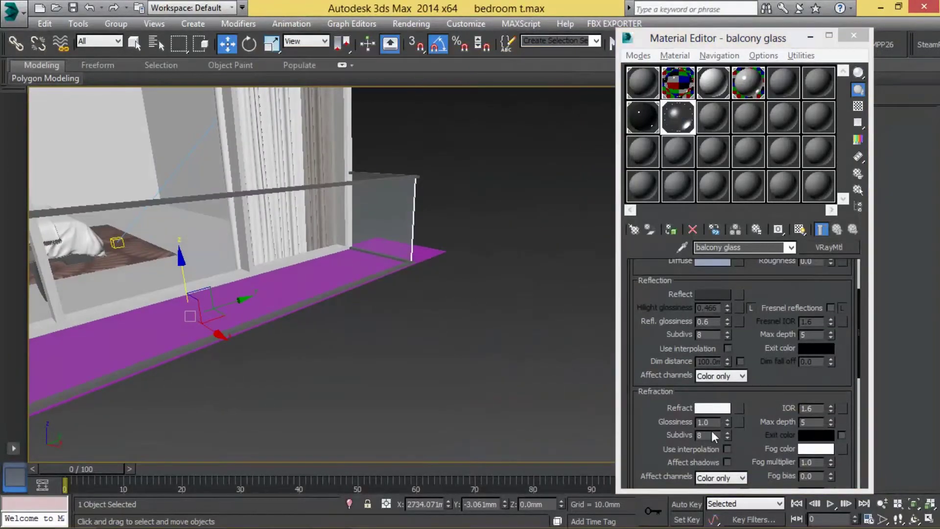
Lift the balcony floor plane slightly upward in a side view, then return to perspective
key(m)
mouse_move(504, 278)
alt+middle_down()
mouse_move(481, 388)
mouse_move(492, 253)
mouse_move(457, 275)
alt+middle_up()
scroll(492, 252, up, 6)
key(l)
scroll(296, 325, up, 4)
scroll(283, 292, up, 3)
drag(283, 292, 279, 279)
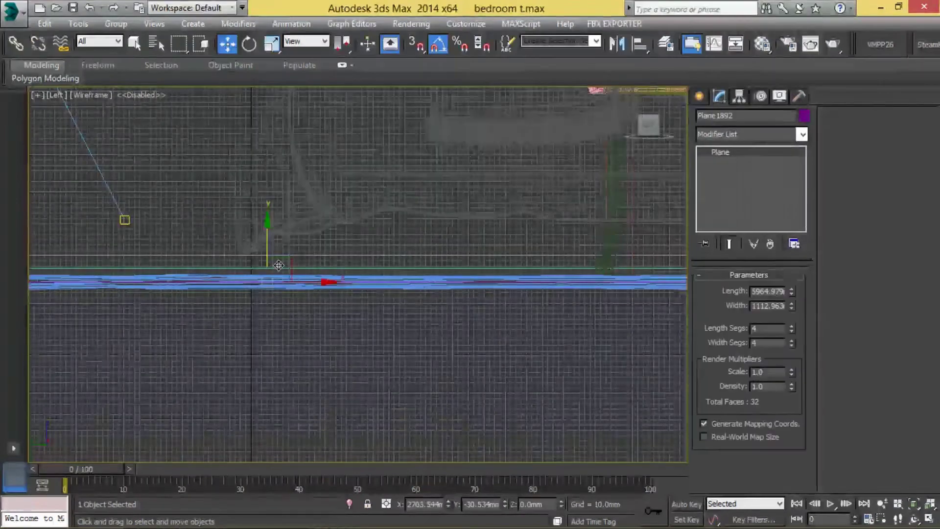
scroll(279, 277, up, 3)
key(p)
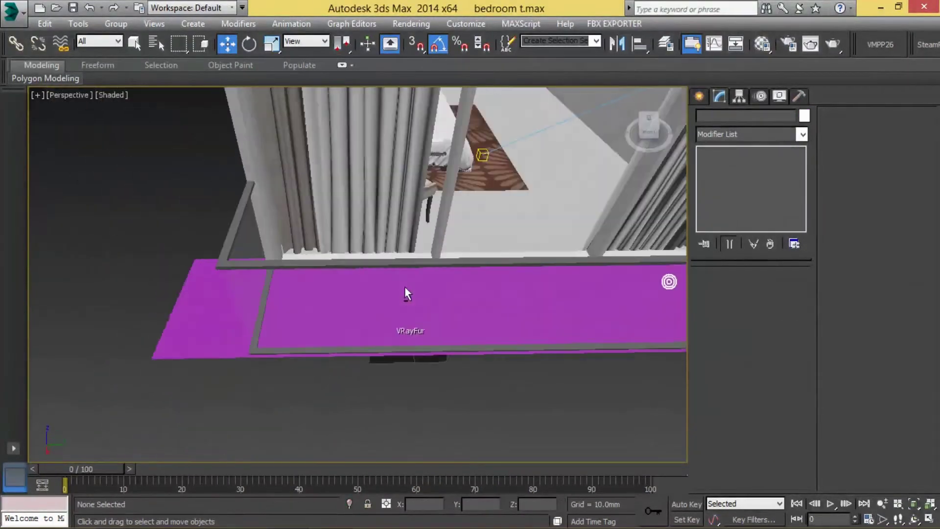
Place a VRayPhysicalCamera in Top view with its target aimed at the bed
key(alt+w)
click(291, 194)
key(alt+w)
key(z)
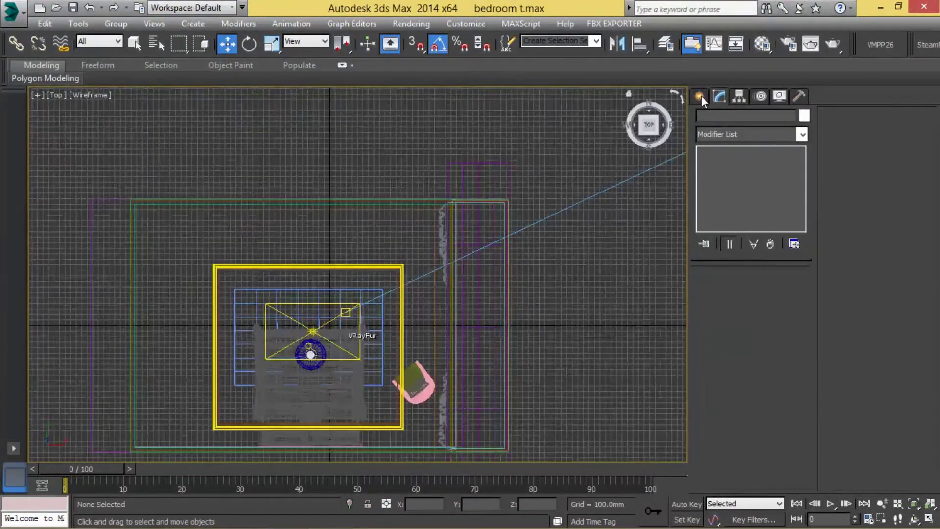
click(699, 95)
click(753, 118)
scroll(743, 140, down, 1)
click(775, 184)
middle_drag(433, 271, 493, 237)
drag(465, 203, 333, 377)
mouse_move(483, 201)
mouse_down()
mouse_move(287, 194)
mouse_move(300, 199)
mouse_up()
right_click(300, 177)
Give the camera a film gate of 50 and a focal length of 25
click(239, 219)
click(719, 96)
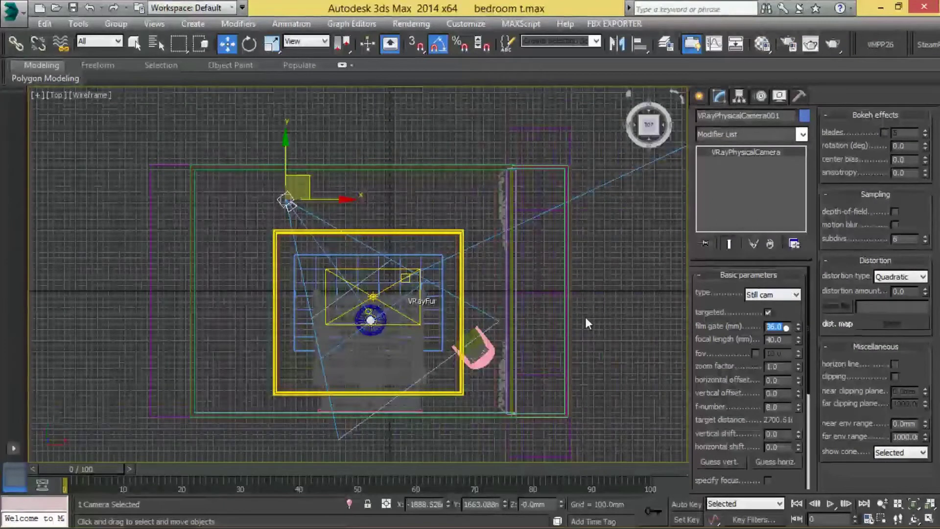
text(50)
key(Return)
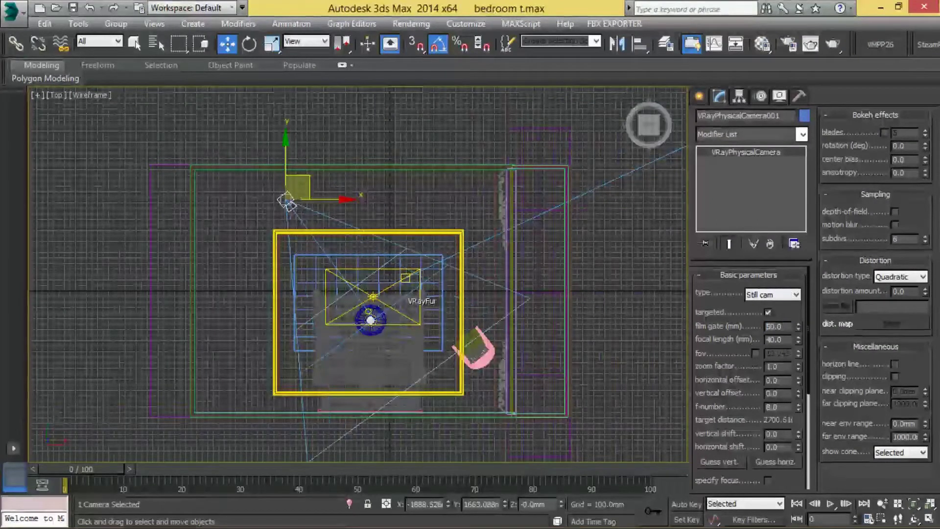
key(Tab)
key(Return)
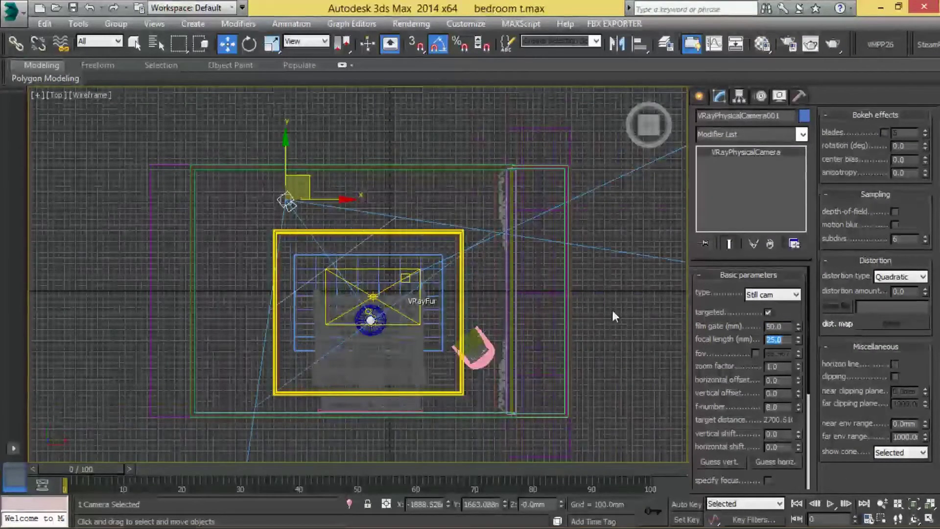
Raise the camera to 1219.2mm (4') while viewing through it
key(c)
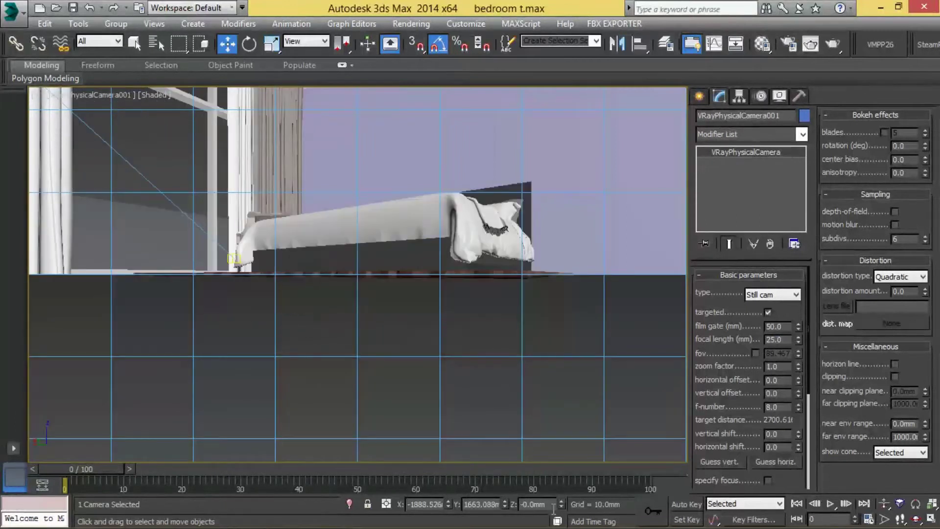
text(3)
key(Return)
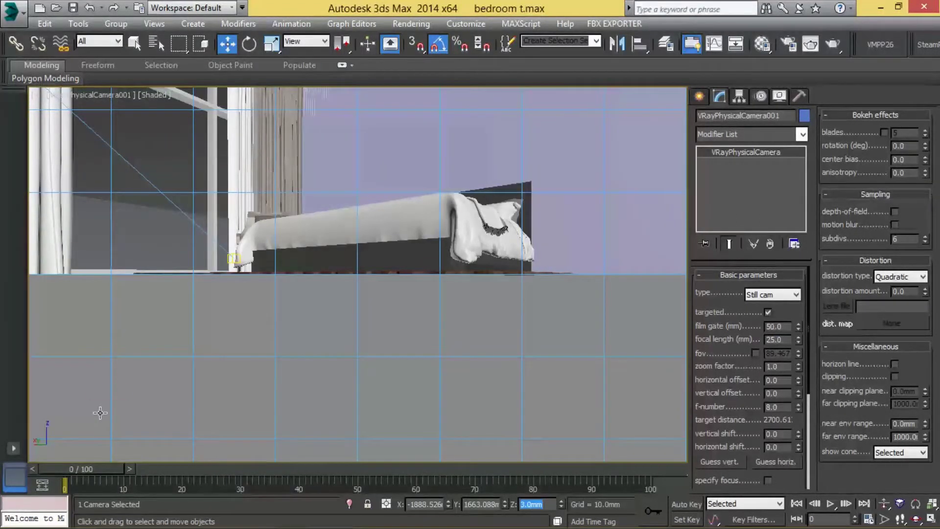
text(')
key(Return)
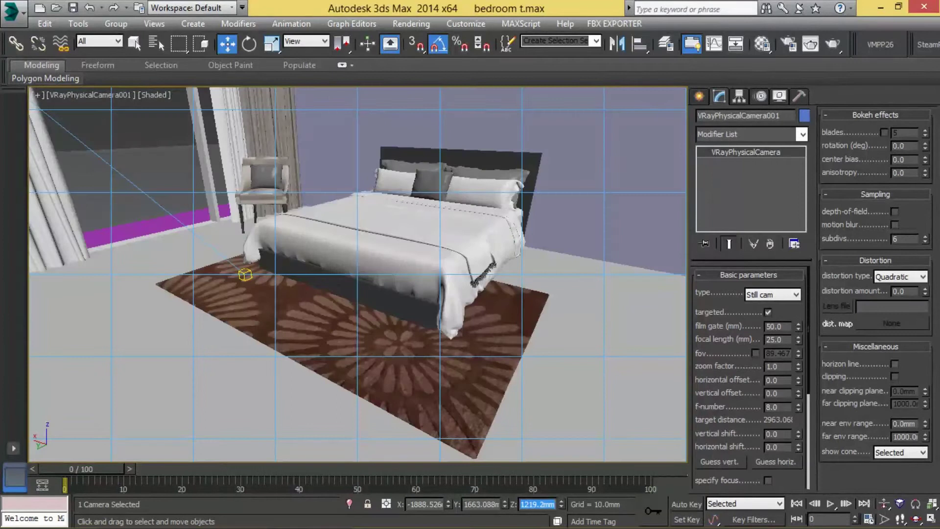
Raise the camera target to 4' (1219.2mm), then reselect the camera
right_click(255, 263)
key(Escape)
right_click(250, 310)
click(230, 310)
click(538, 505)
text(3')
key(Return)
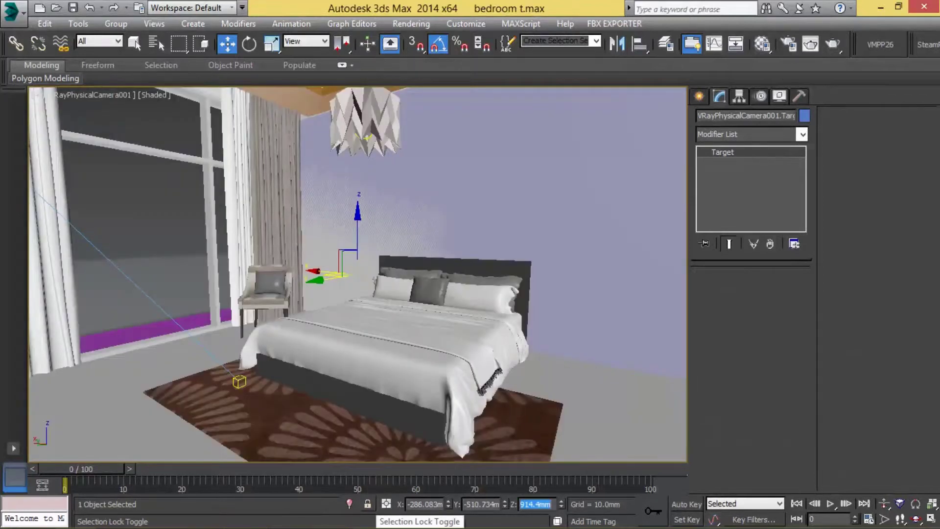
text(4')
key(Return)
right_click(367, 325)
click(363, 342)
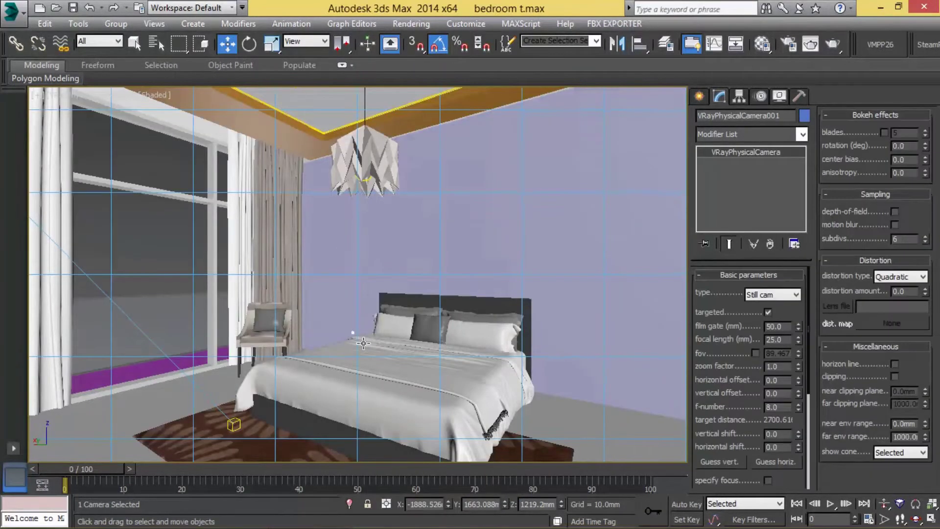
Hide Layer003 in the top wireframe view
key(t)
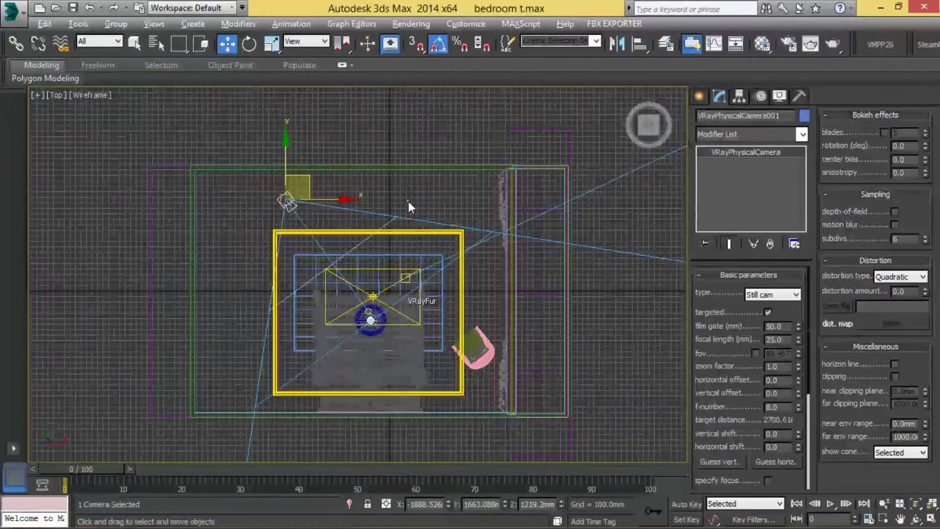
click(265, 198)
click(665, 44)
click(563, 214)
click(634, 214)
scroll(332, 312, down, 5)
scroll(640, 367, up, 4)
Rotate the table, chairs, rug and lights set and move it beside the balcony
drag(460, 255, 590, 391)
scroll(567, 332, down, 4)
scroll(555, 335, up, 1)
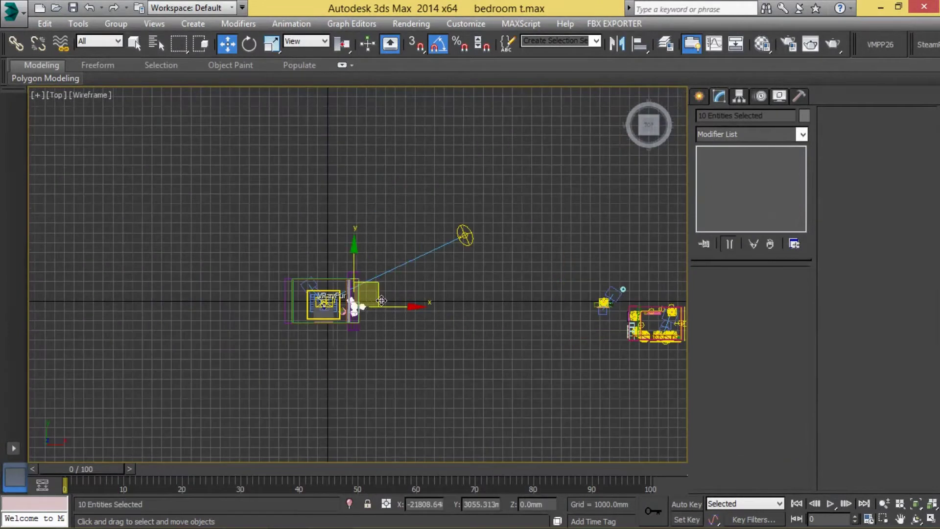
scroll(504, 301, up, 10)
scroll(504, 301, down, 3)
key(e)
key(w)
middle_drag(514, 336, 532, 379)
key(e)
drag(532, 379, 534, 296)
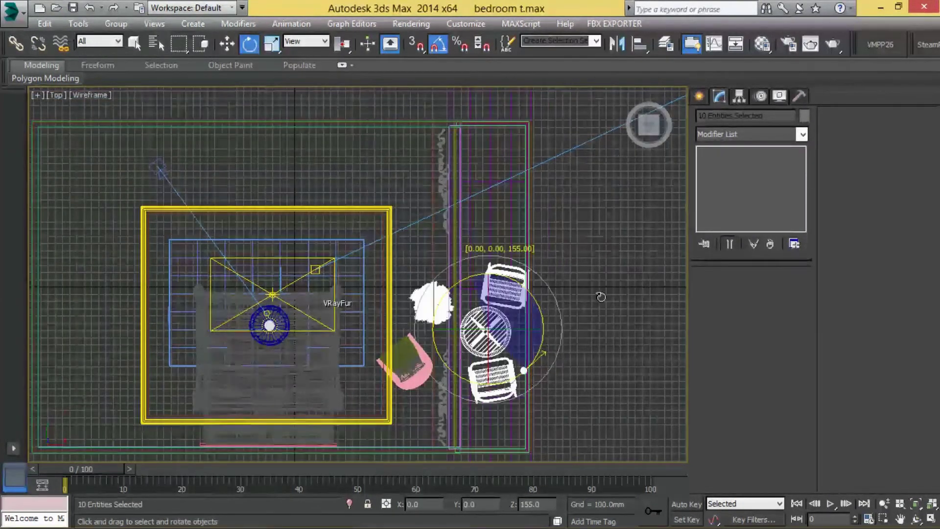
key(w)
scroll(510, 315, up, 5)
mouse_move(511, 238)
mouse_down()
mouse_move(618, 346)
mouse_move(620, 396)
mouse_move(611, 402)
mouse_up()
Try shrinking the chair group without the rug, then undo the scaling
alt+click(509, 381)
scroll(534, 372, down, 2)
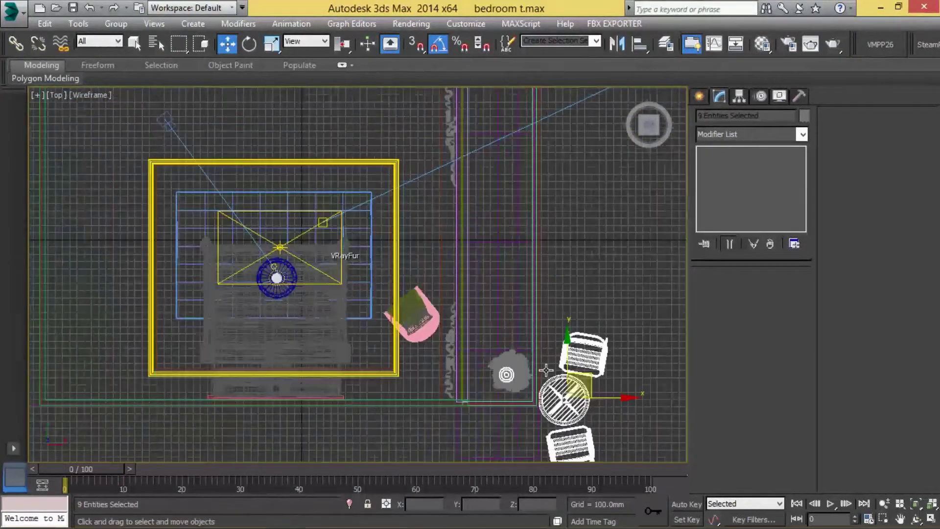
middle_drag(507, 406, 481, 376)
click(548, 343)
key(r)
drag(573, 333, 574, 345)
key(w)
key(ctrl+z)
key(ctrl+z)
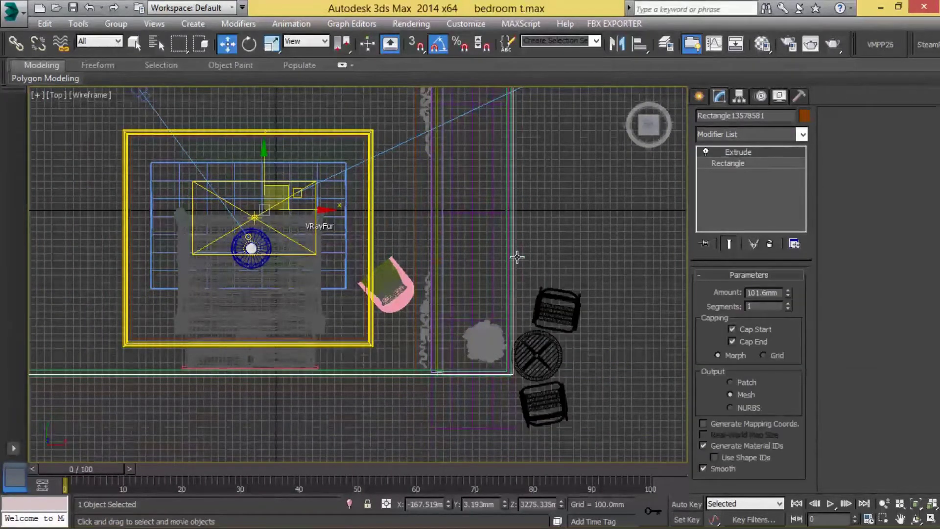
Widen the balcony floor to 1219.2mm and shift it right
click(508, 410)
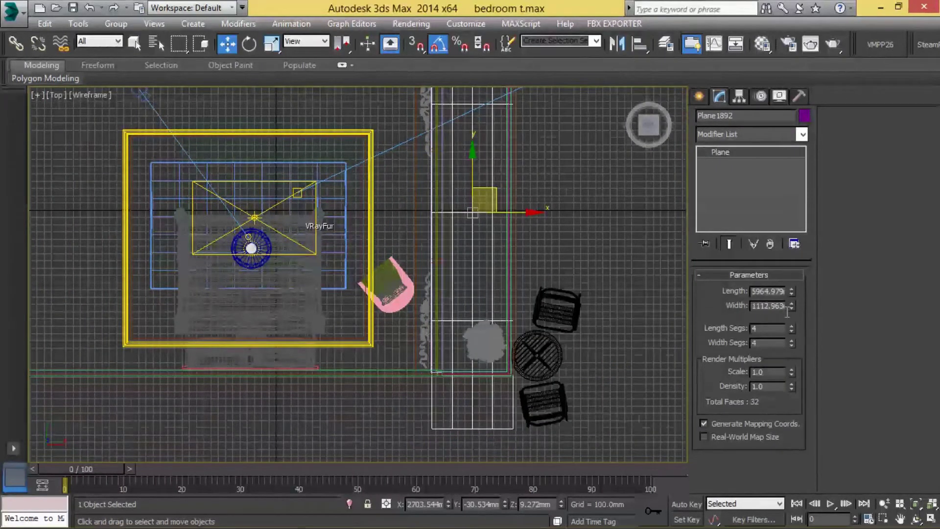
text(1219.2)
key(Return)
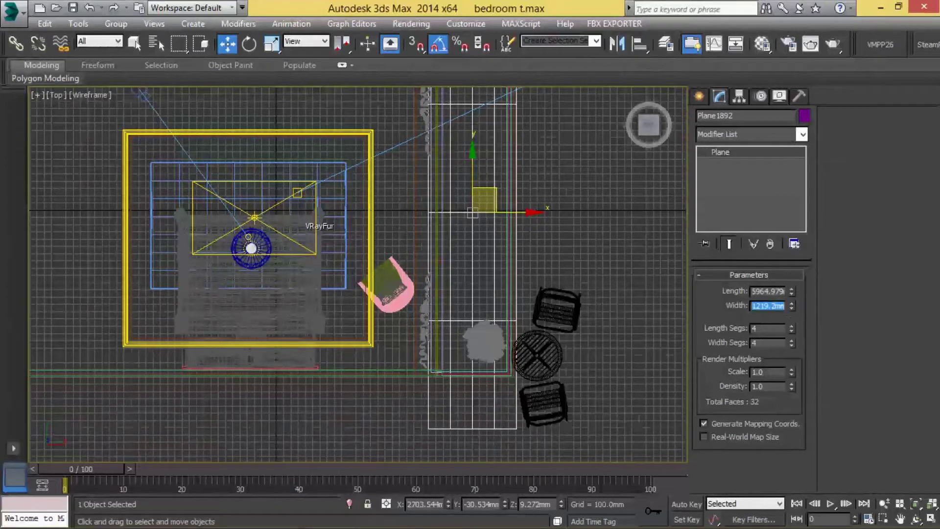
drag(526, 229, 539, 229)
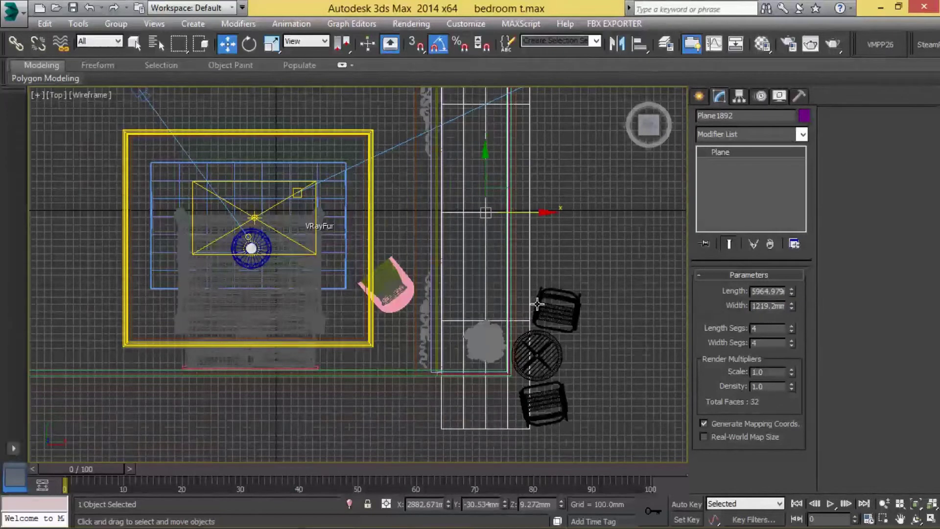
Shift the balcony wall outline's vertices right to the floor edge
click(521, 298)
click(703, 163)
click(728, 174)
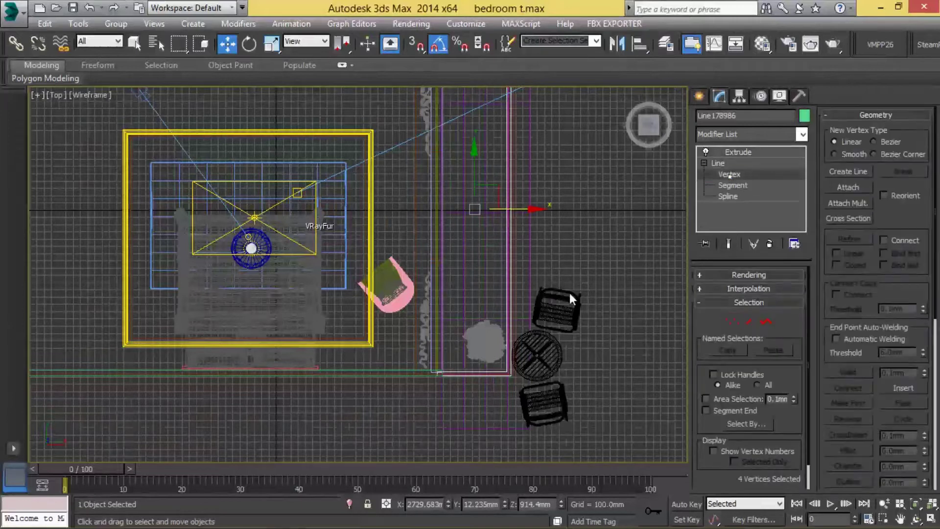
middle_drag(493, 128, 472, 281)
drag(494, 209, 512, 210)
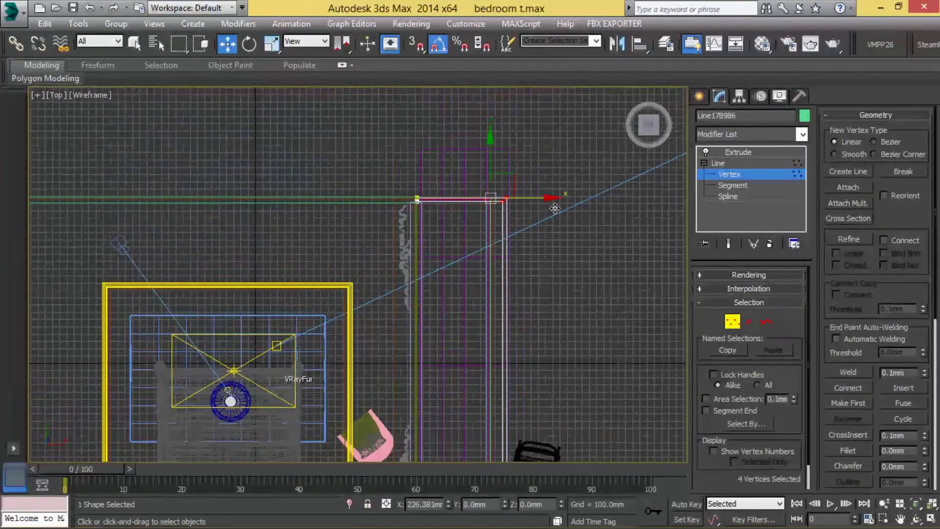
click(738, 152)
Lengthen the next border line by moving its corner vertices right
click(484, 233)
key(1)
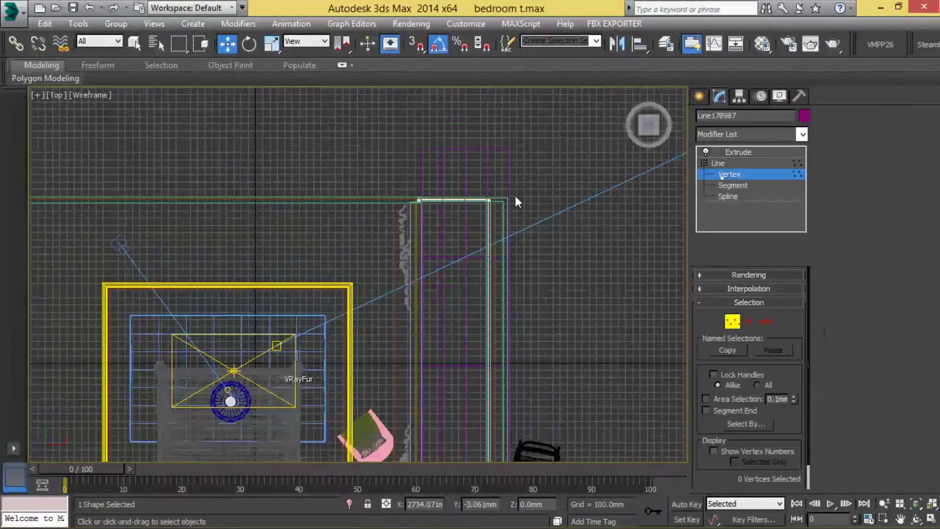
middle_drag(548, 372, 529, 209)
scroll(470, 365, up, 3)
drag(469, 365, 539, 394)
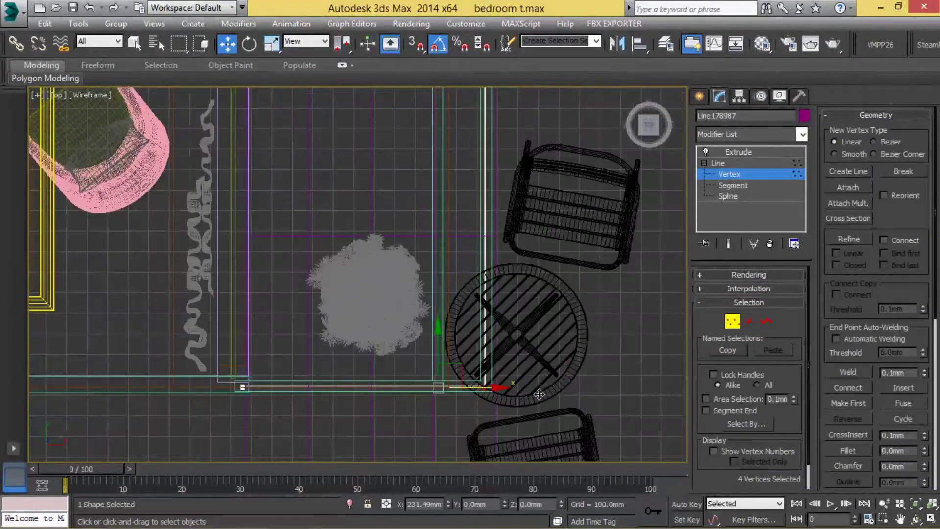
click(738, 152)
Snap the neighbouring border line's corner onto the adjacent corner
click(432, 225)
key(1)
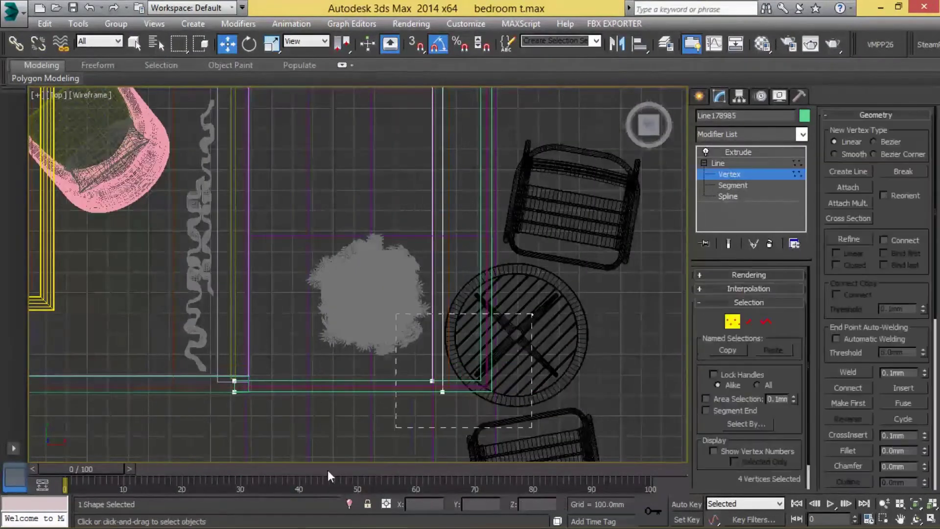
scroll(479, 309, down, 3)
scroll(484, 191, up, 3)
scroll(450, 178, up, 2)
drag(386, 171, 518, 460)
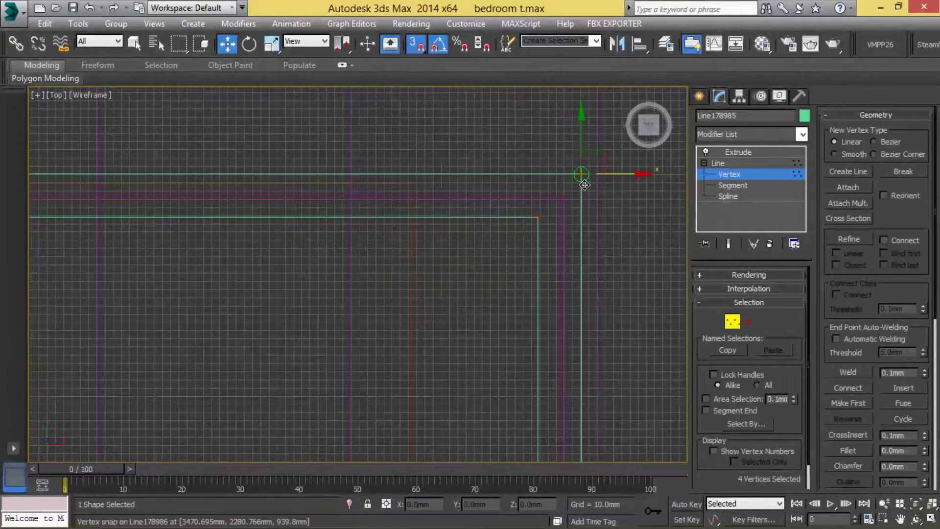
scroll(490, 196, up, 2)
click(739, 152)
Select the extruded rectangle border, then the table-and-chairs group
click(560, 247)
scroll(561, 248, down, 3)
click(478, 259)
scroll(526, 334, down, 4)
scroll(526, 334, up, 4)
click(558, 297)
Rotate the table-and-chairs group upright and move it down and right
drag(559, 381, 430, 315)
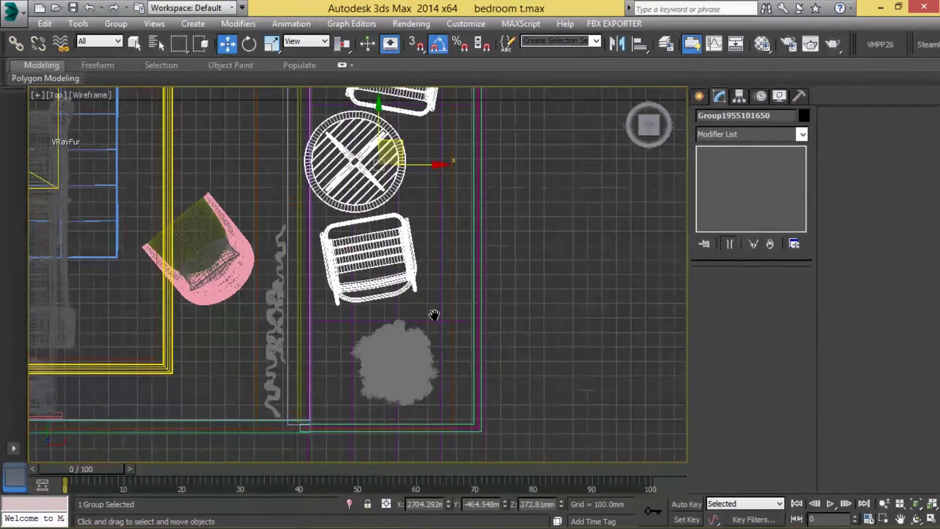
middle_drag(430, 315, 443, 372)
key(e)
drag(431, 273, 541, 212)
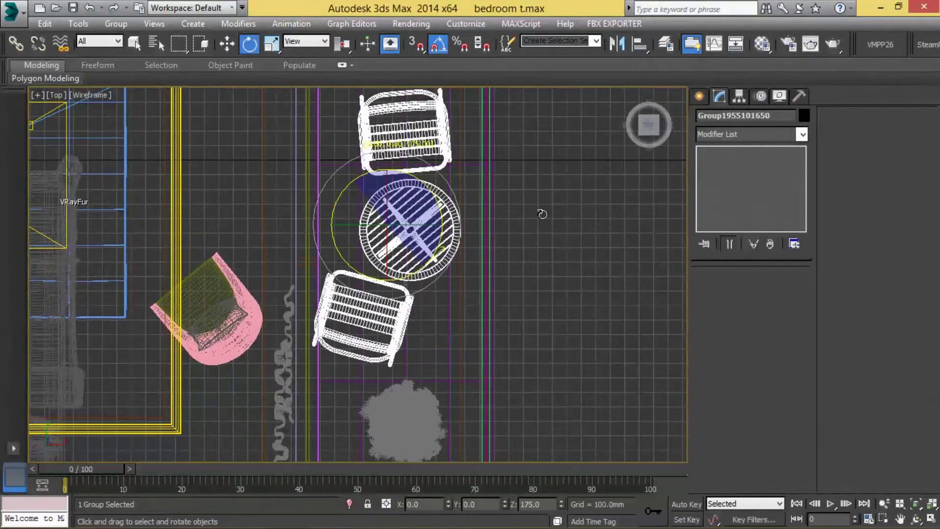
key(w)
drag(424, 227, 437, 238)
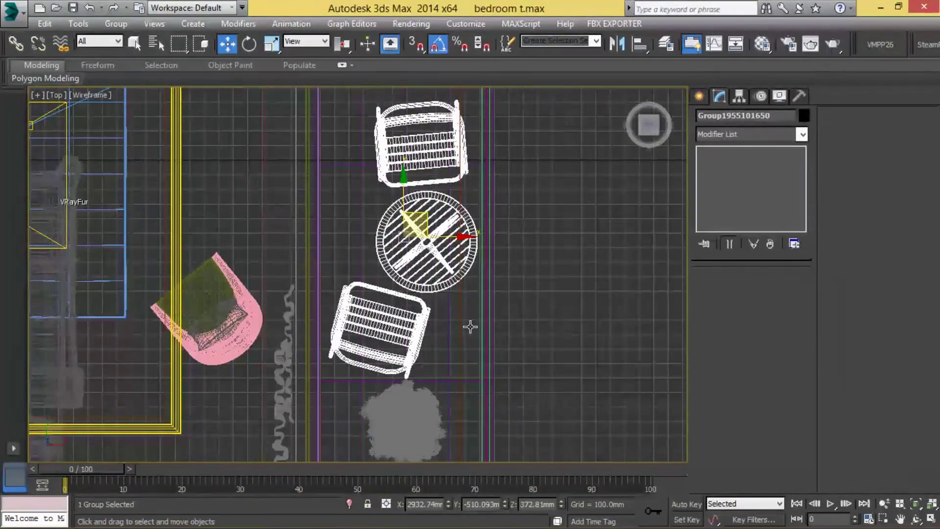
Select the table-and-chairs group and bush plant, leaving out the rug
click(459, 314)
click(586, 344)
click(362, 320)
middle_drag(493, 328, 496, 265)
scroll(496, 266, down, 5)
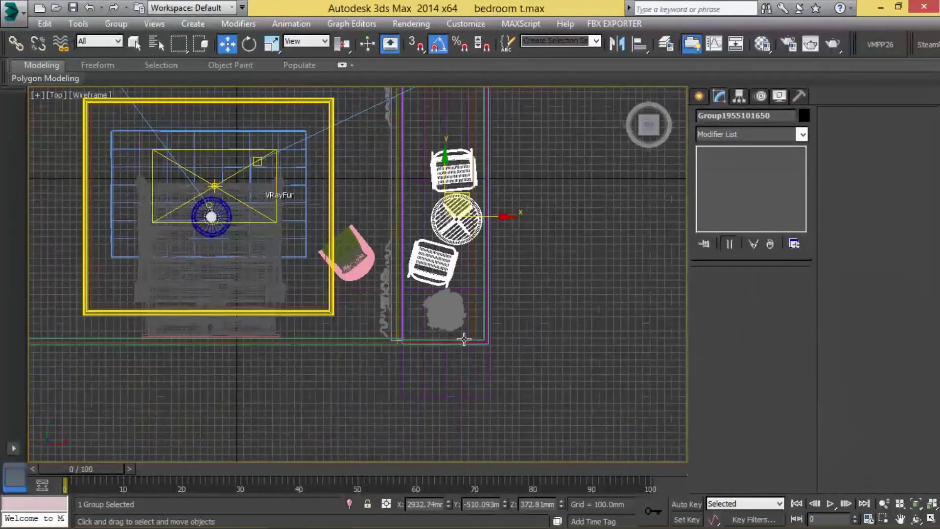
scroll(482, 323, up, 7)
click(426, 326)
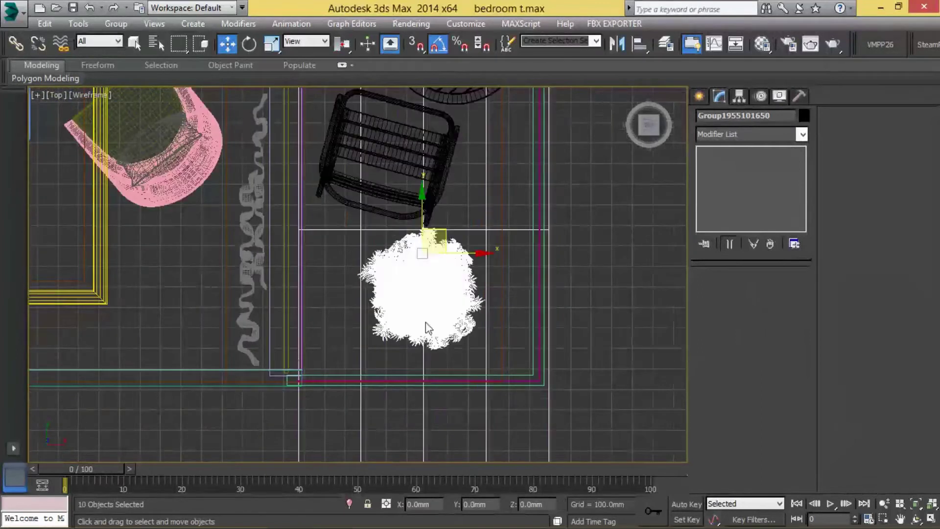
alt+click(463, 366)
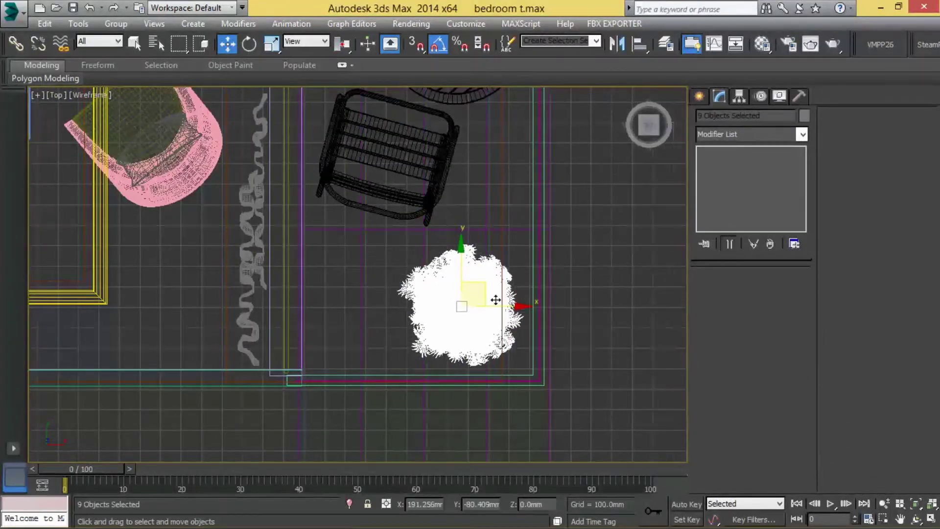
Check the camera view, then orbit a perspective view down onto the balcony
key(c)
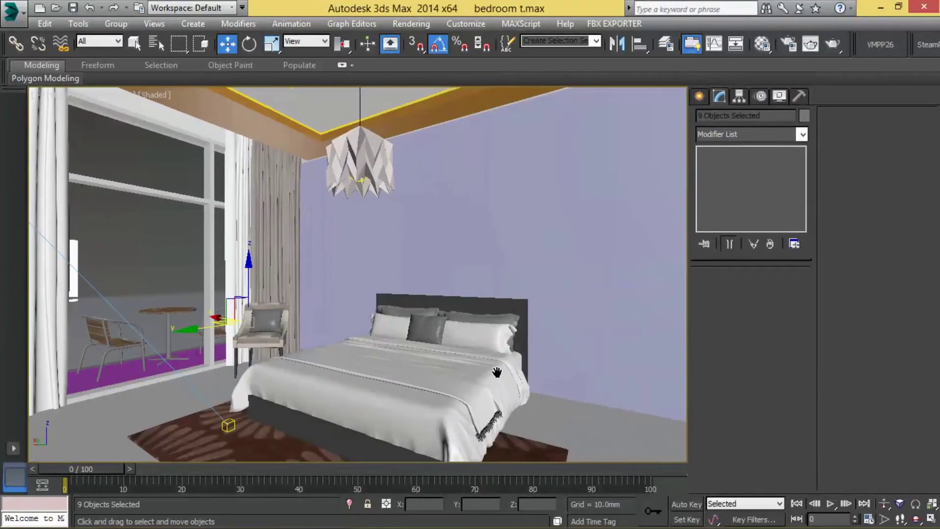
key(p)
mouse_move(489, 360)
alt+middle_down()
mouse_move(503, 338)
mouse_move(474, 361)
mouse_move(662, 360)
mouse_move(355, 328)
mouse_move(408, 284)
mouse_move(440, 333)
mouse_move(465, 293)
mouse_move(543, 323)
mouse_move(490, 313)
mouse_move(457, 281)
mouse_move(403, 268)
alt+middle_up()
scroll(465, 294, down, 5)
Assign the wall 01 material to the ceiling cove trim, then return to top view
scroll(386, 247, up, 5)
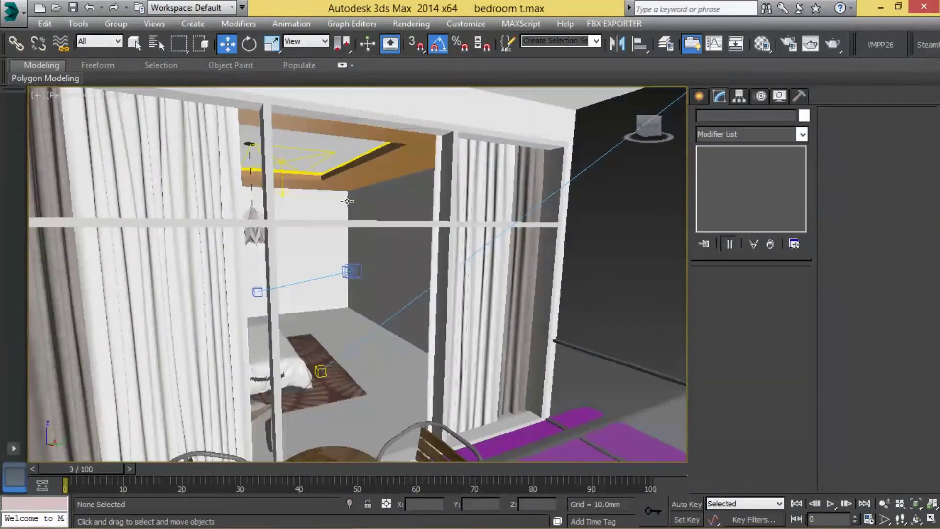
scroll(386, 247, up, 5)
click(372, 176)
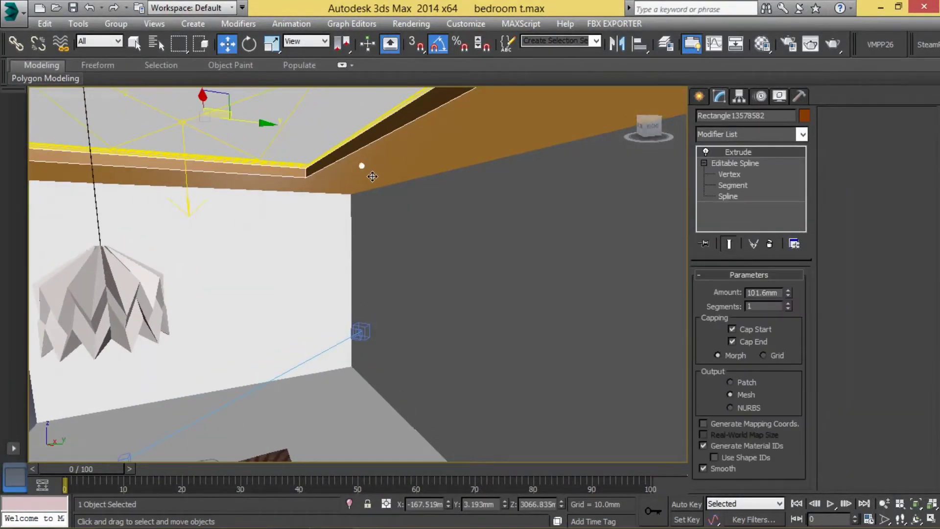
key(m)
click(719, 94)
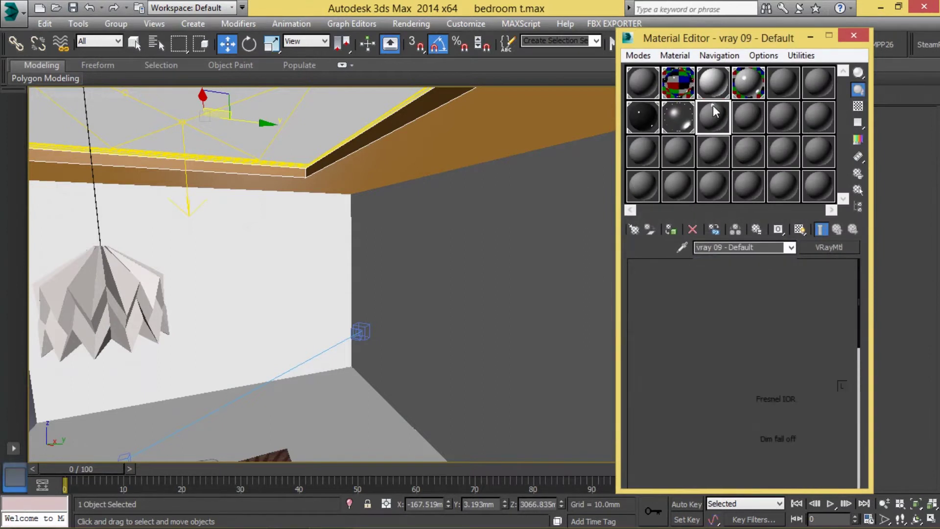
click(670, 230)
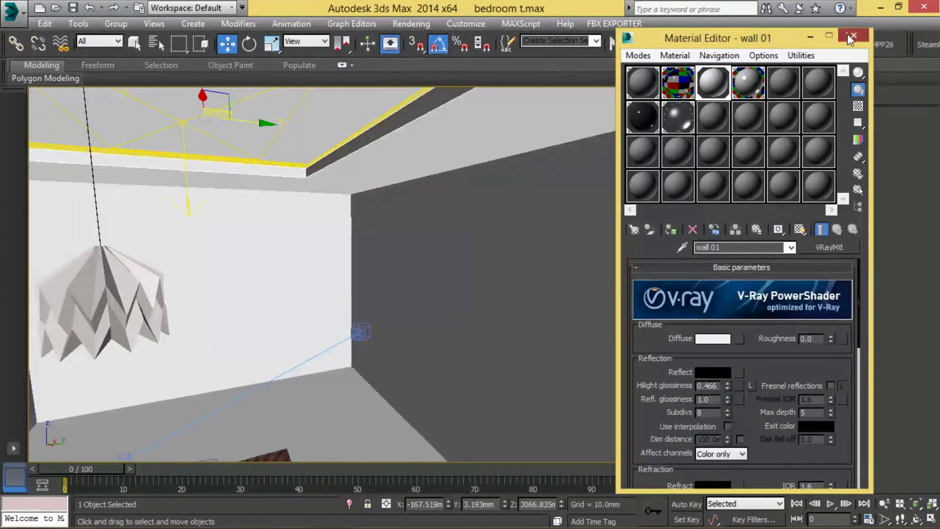
click(851, 36)
alt+middle_drag(430, 193, 374, 258)
key(alt+w)
key(alt+w)
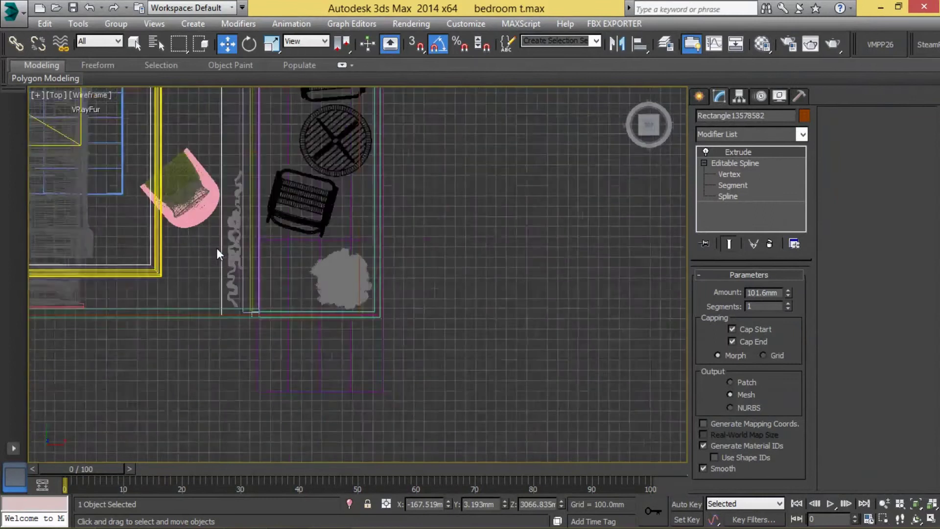
scroll(217, 247, down, 5)
scroll(343, 275, up, 3)
click(538, 266)
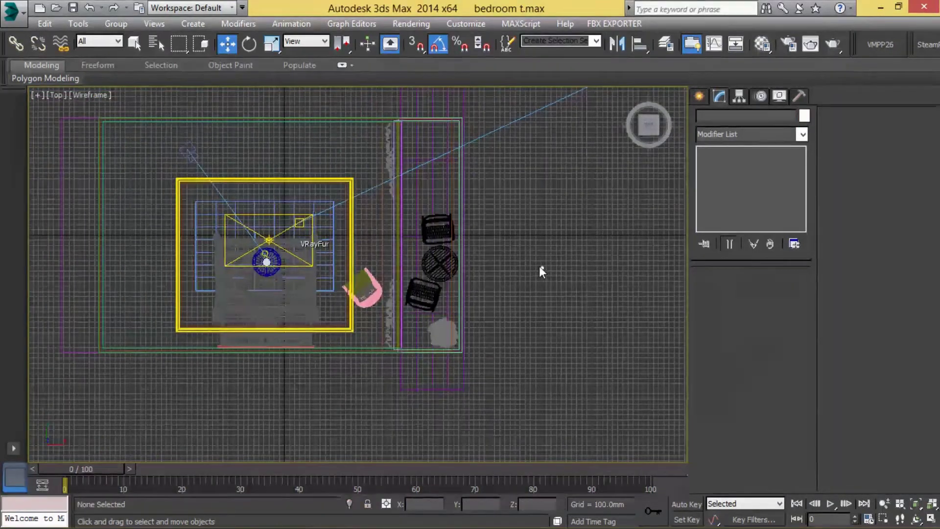
scroll(541, 264, down, 3)
scroll(571, 268, down, 3)
middle_drag(251, 276, 526, 316)
scroll(560, 297, up, 3)
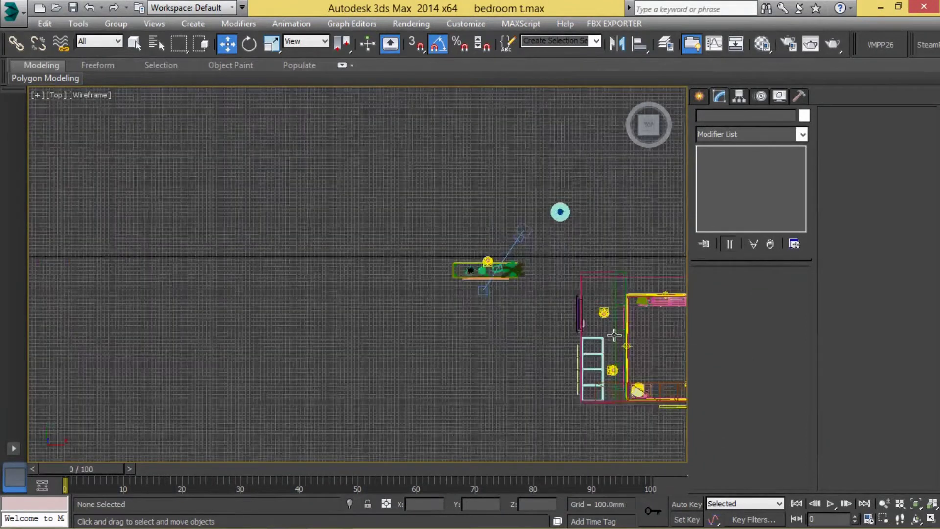
key(alt+w)
click(613, 335)
key(alt+w)
scroll(489, 255, down, 3)
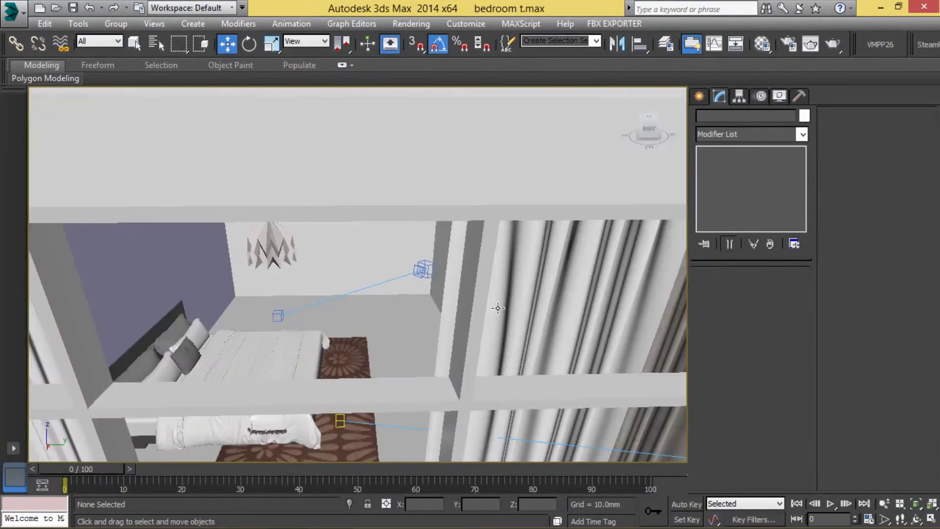
scroll(498, 308, down, 5)
scroll(352, 399, up, 1)
scroll(307, 425, up, 3)
scroll(306, 421, down, 3)
scroll(306, 421, down, 2)
scroll(350, 394, up, 2)
scroll(367, 344, up, 3)
scroll(367, 345, up, 1)
scroll(367, 345, down, 2)
click(367, 342)
scroll(371, 311, up, 5)
scroll(371, 310, down, 2)
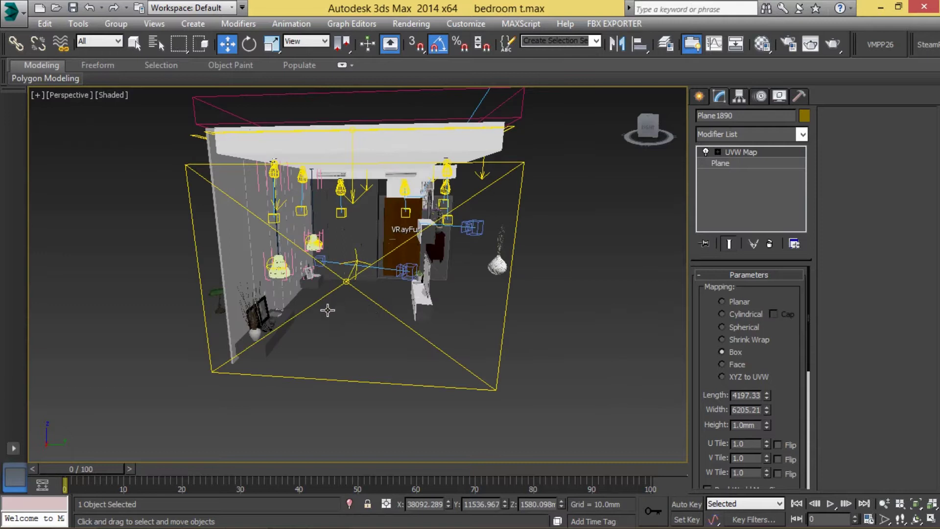
scroll(372, 283, down, 2)
click(403, 310)
scroll(406, 303, up, 2)
scroll(418, 289, up, 2)
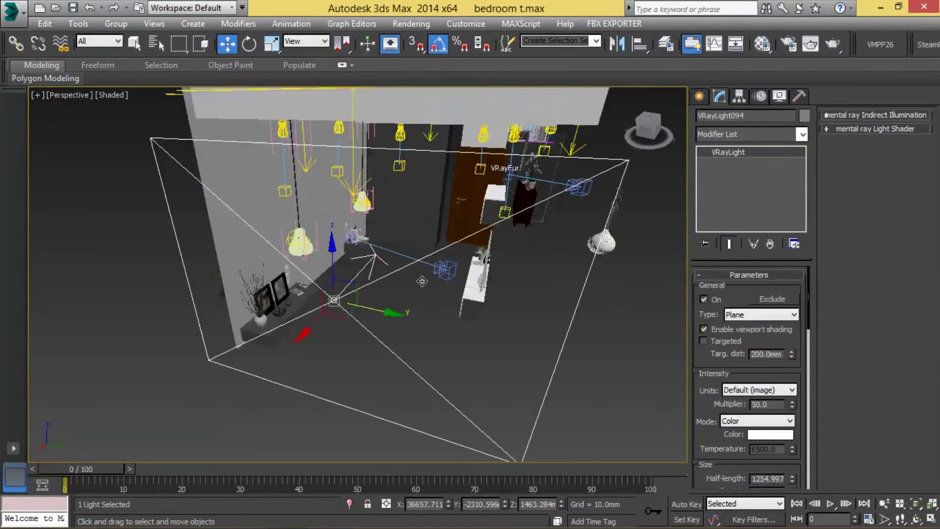
scroll(402, 285, up, 2)
scroll(383, 289, up, 2)
scroll(382, 289, up, 1)
click(485, 298)
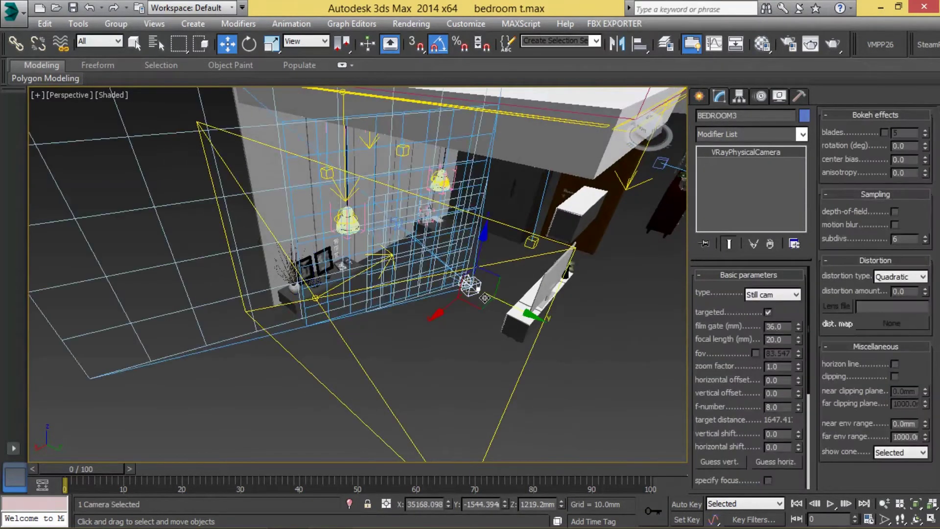
right_click(474, 287)
click(426, 335)
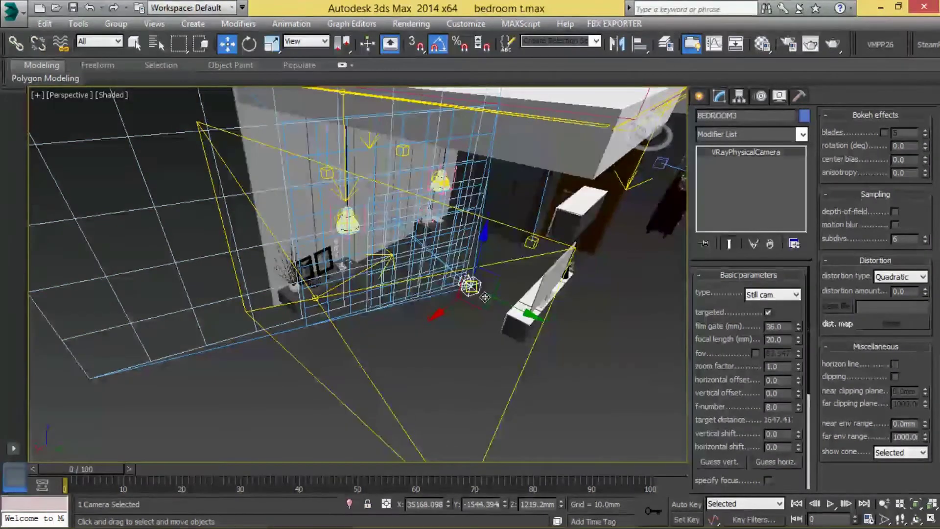
click(426, 335)
alt+middle_drag(419, 331, 344, 319)
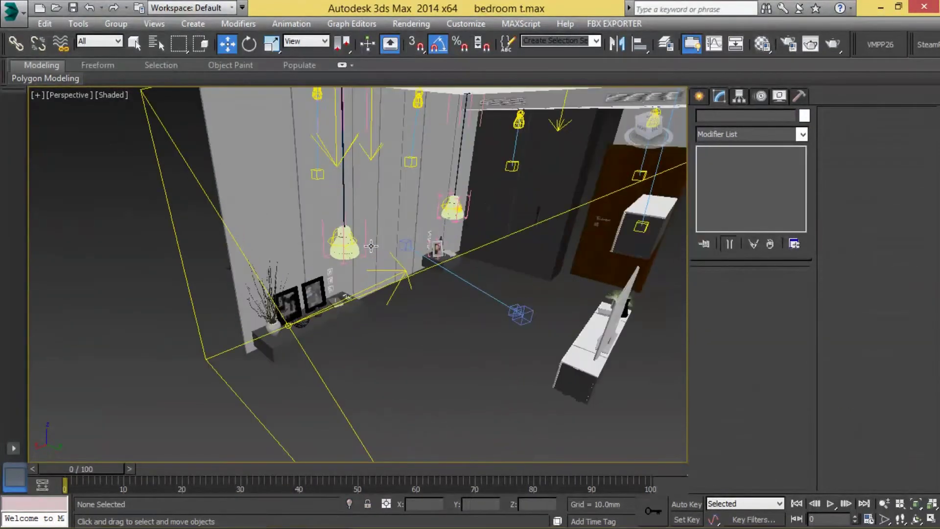
mouse_move(486, 322)
alt+middle_down()
mouse_move(360, 335)
mouse_move(480, 365)
mouse_move(314, 273)
alt+middle_up()
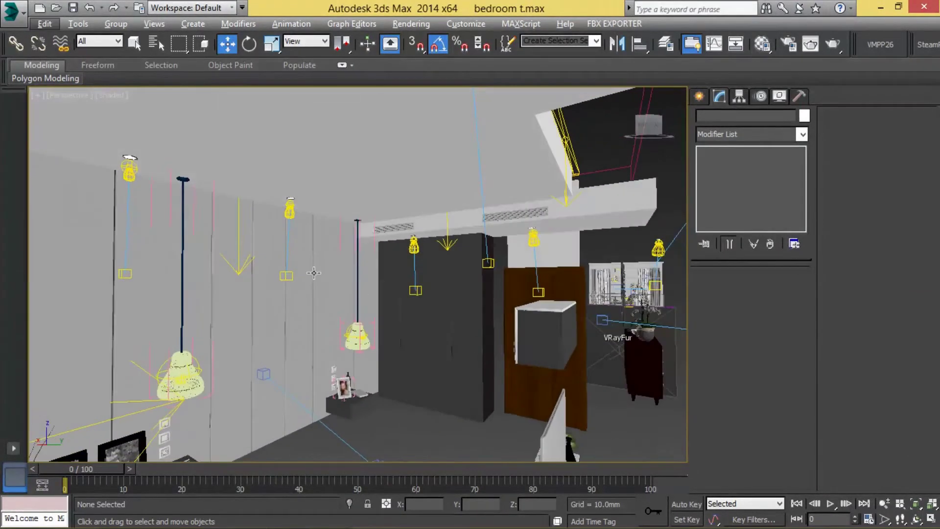
Select the hanging lamp and its light, and move them toward the yellow frame's corner in Top view
click(141, 174)
key(t)
key(z)
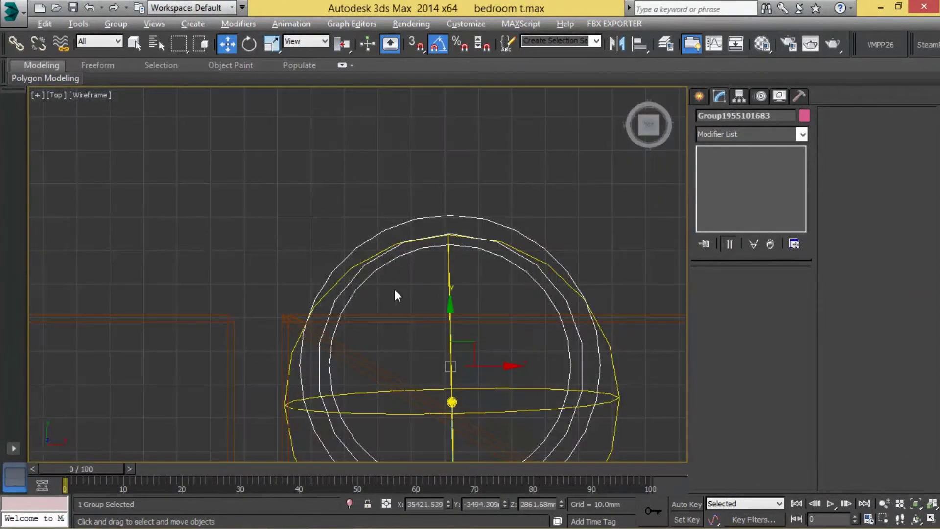
ctrl+click(463, 405)
scroll(477, 342, down, 5)
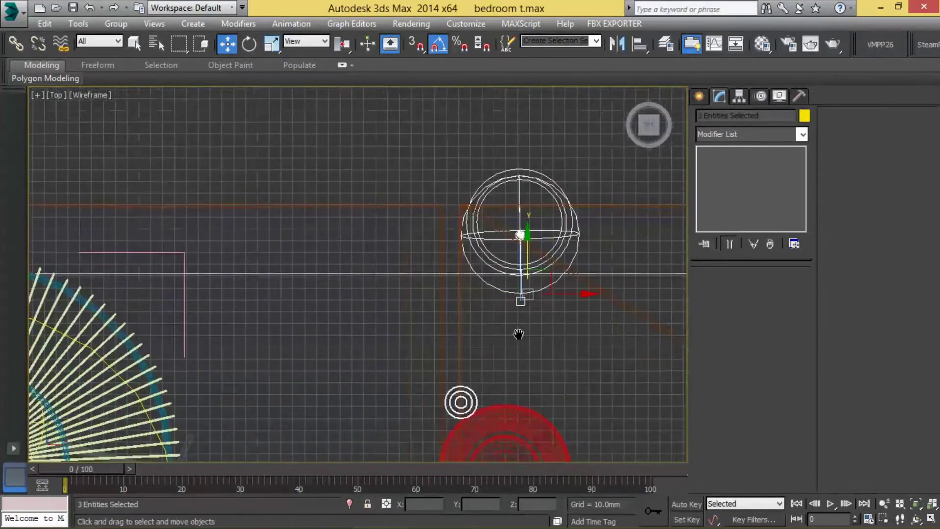
scroll(574, 345, down, 5)
scroll(636, 318, down, 3)
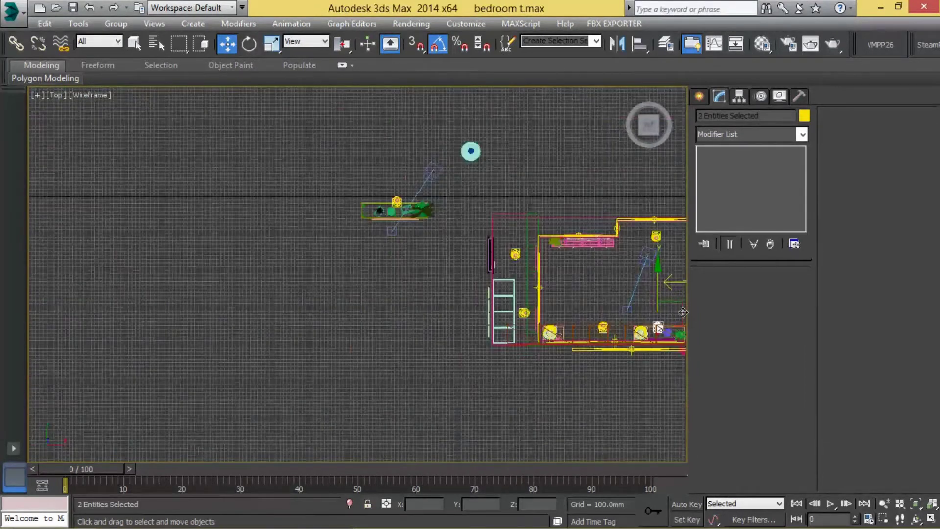
scroll(632, 308, up, 2)
key(ctrl+z)
key(z)
scroll(427, 303, down, 2)
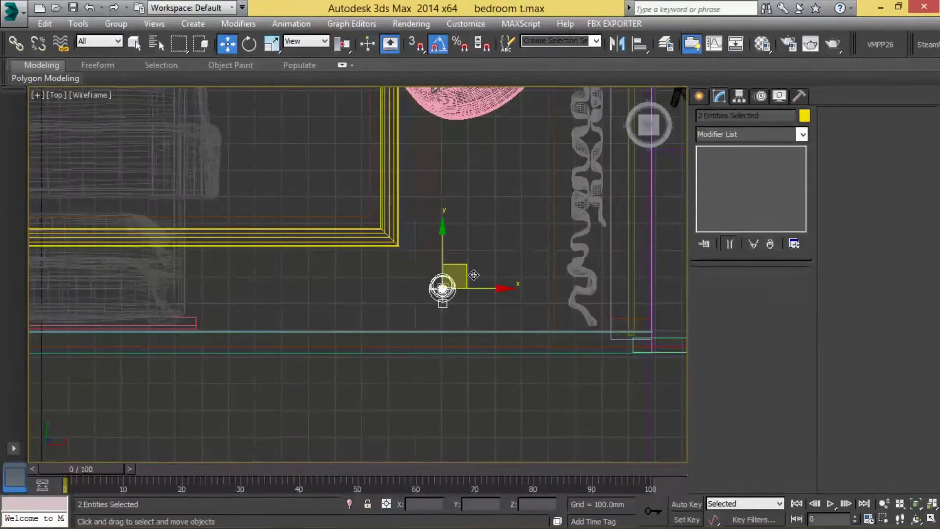
drag(473, 274, 453, 291)
scroll(483, 301, up, 2)
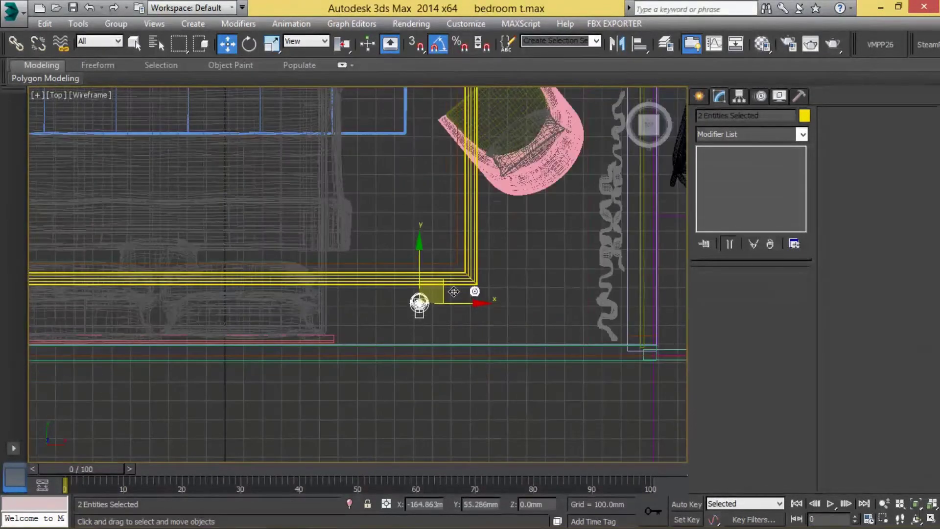
Check the lamp in Left view, then maximize the Top viewport and select all 50 objects
key(l)
middle_drag(391, 264, 391, 323)
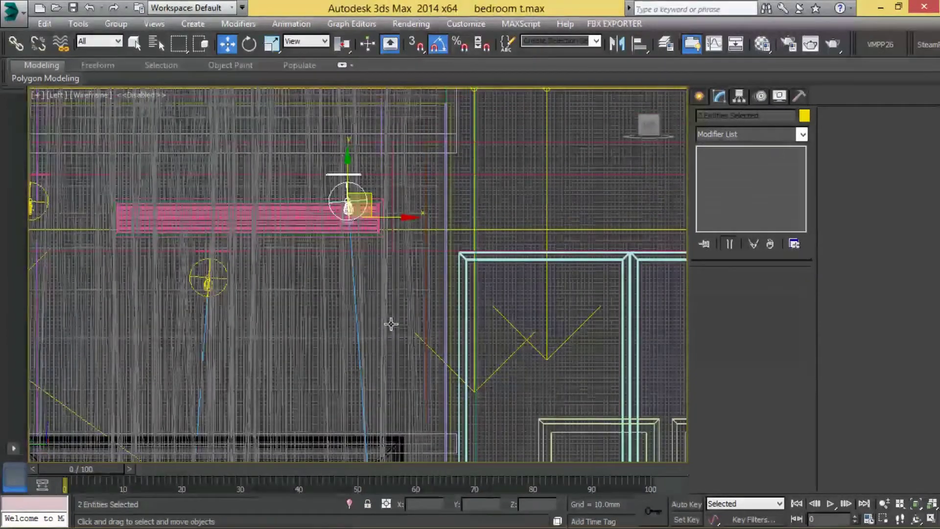
key(alt+w)
click(263, 270)
key(alt+w)
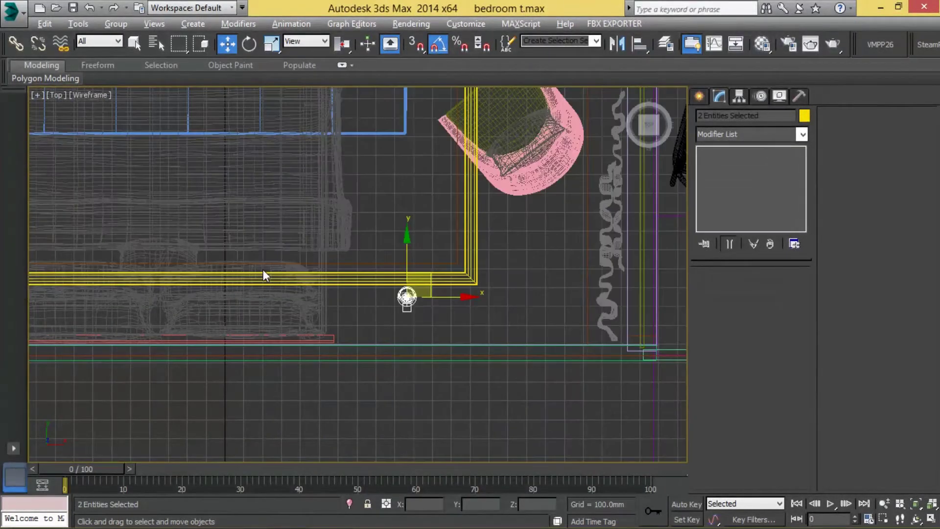
scroll(470, 372, down, 3)
scroll(483, 352, down, 3)
key(ctrl+a)
Add all selected bedroom objects to Layer003 through the Layer Manager
key(z)
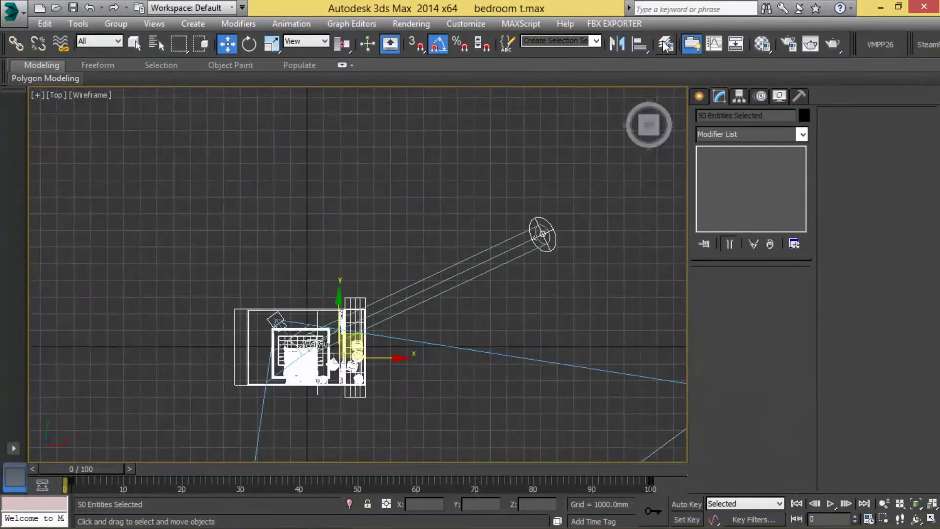
click(665, 45)
right_click(577, 225)
click(637, 343)
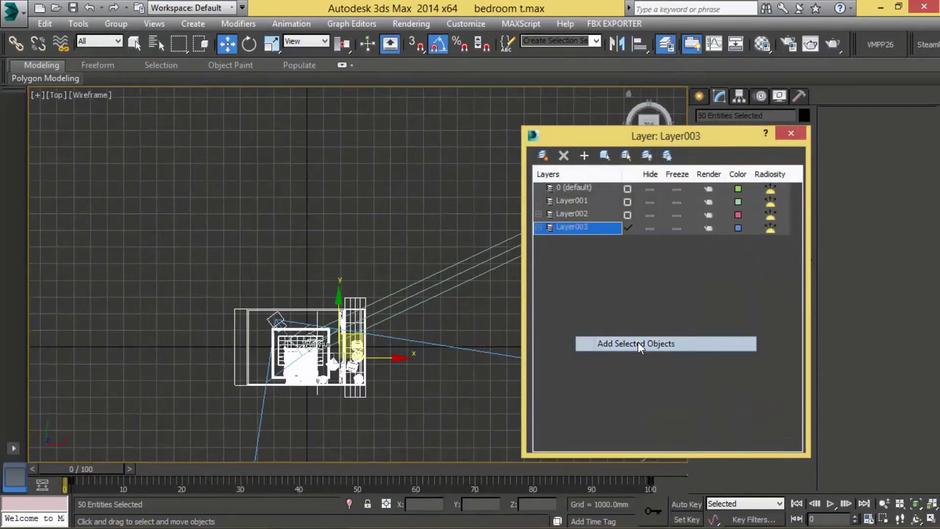
click(359, 225)
Zoom to the selected light and pick Layer002 in the Layer Manager
scroll(338, 377, up, 4)
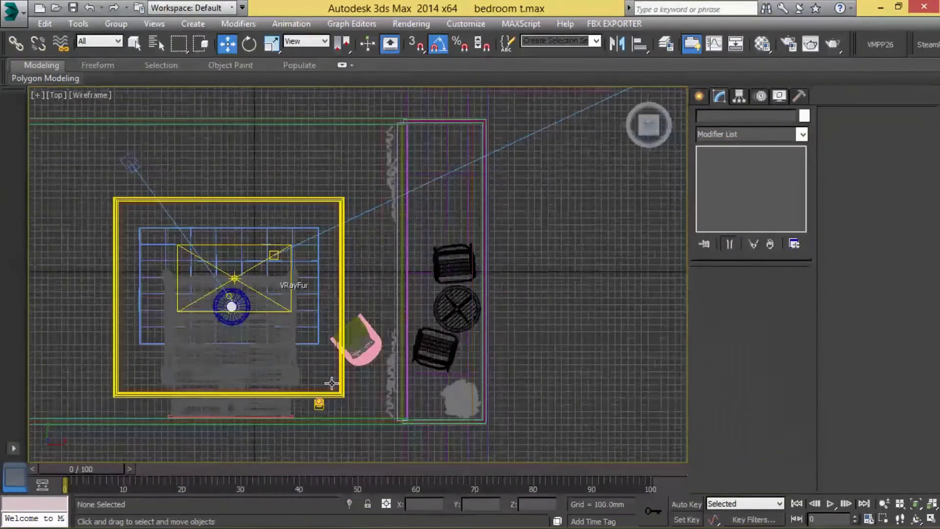
key(z)
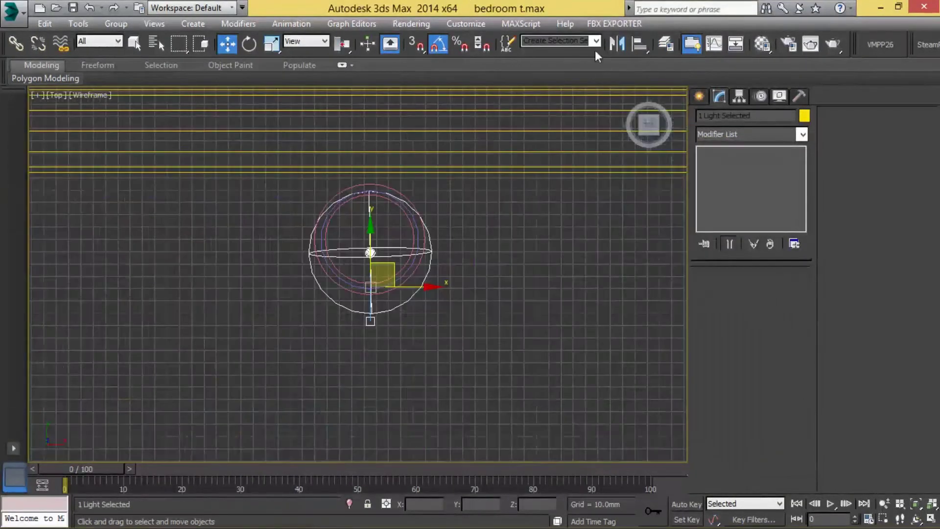
click(665, 45)
click(646, 214)
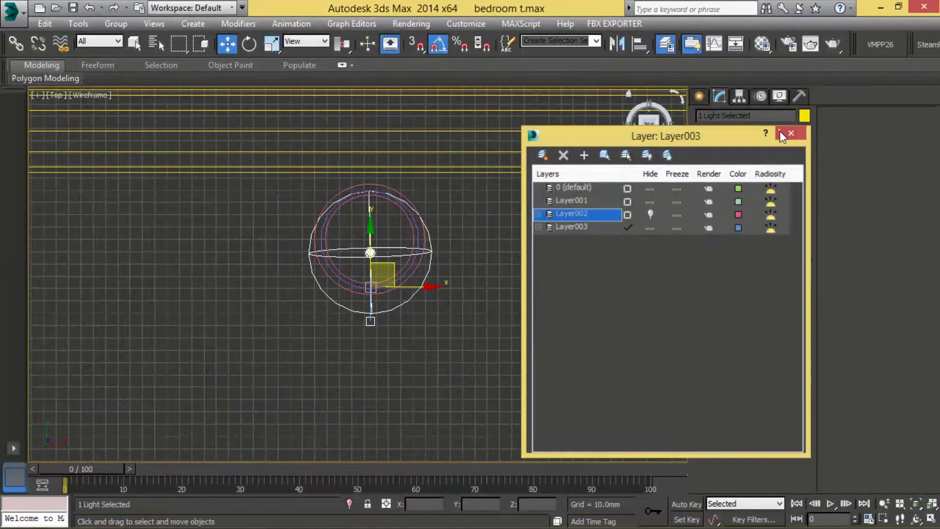
click(779, 131)
scroll(501, 269, up, 2)
scroll(503, 269, up, 3)
Move the pendant light and its wall piece slightly left and down in Top view
drag(531, 244, 400, 337)
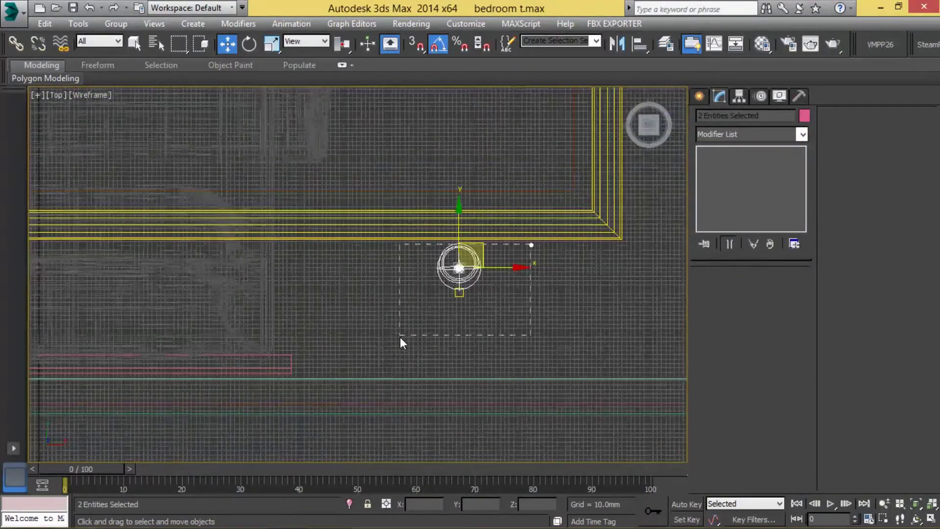
click(490, 244)
key(ctrl+z)
drag(494, 264, 448, 269)
Raise the thin bar slightly in Left view, then select the VRayIES057 light
key(l)
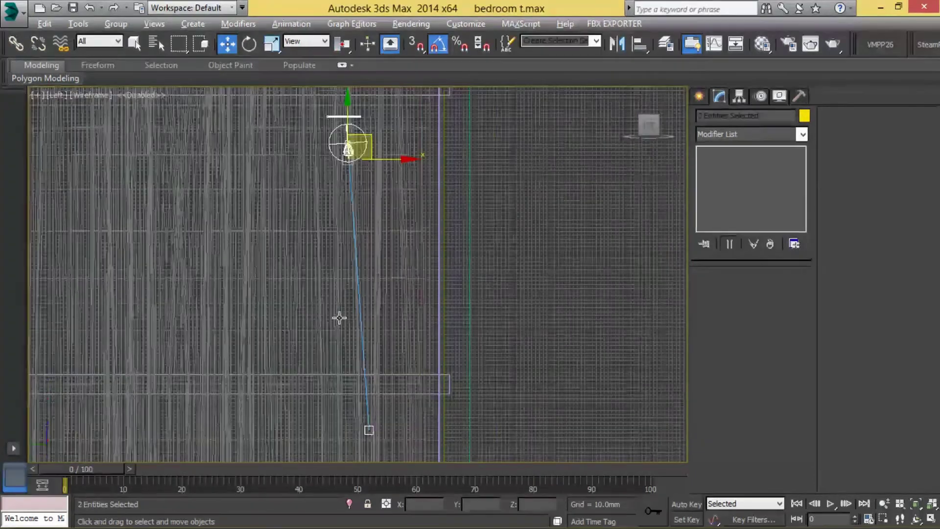
scroll(362, 239, up, 2)
scroll(357, 259, up, 2)
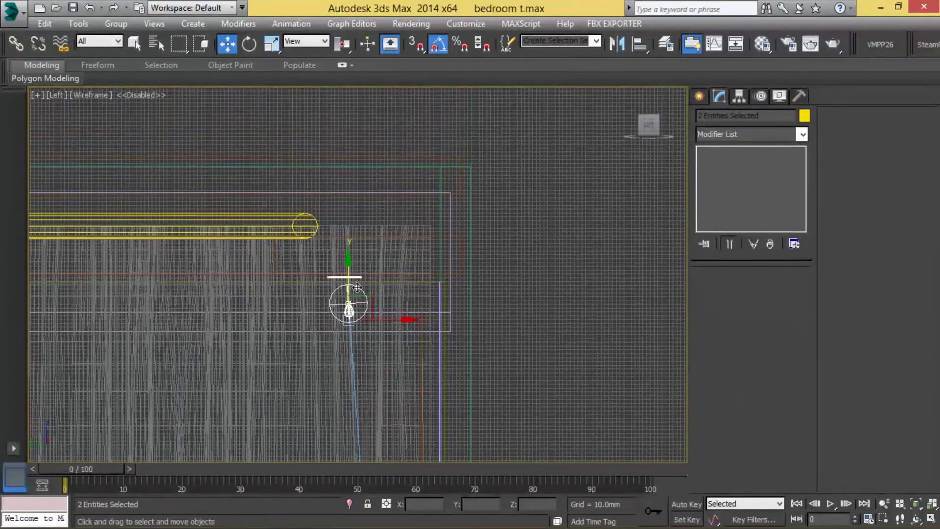
scroll(352, 288, up, 2)
scroll(351, 296, up, 2)
drag(351, 296, 351, 278)
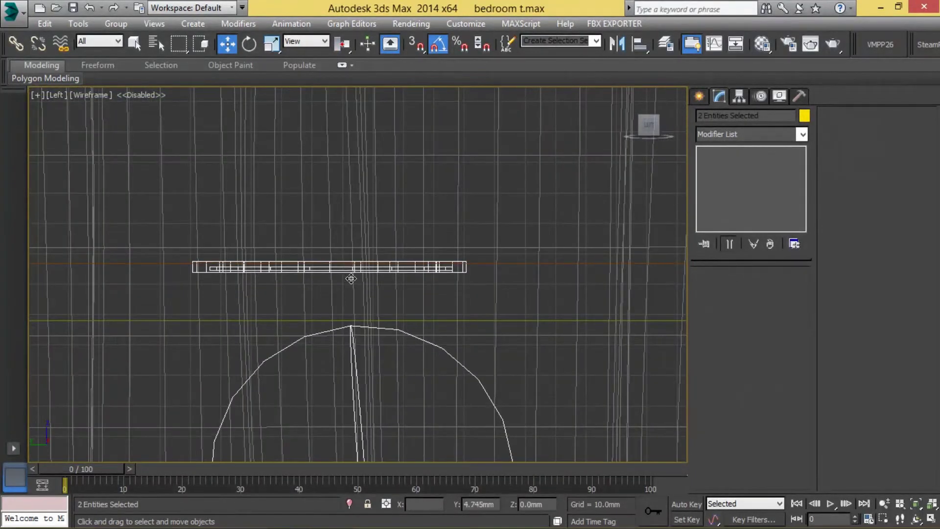
click(488, 284)
scroll(488, 284, down, 2)
scroll(440, 294, down, 3)
click(433, 313)
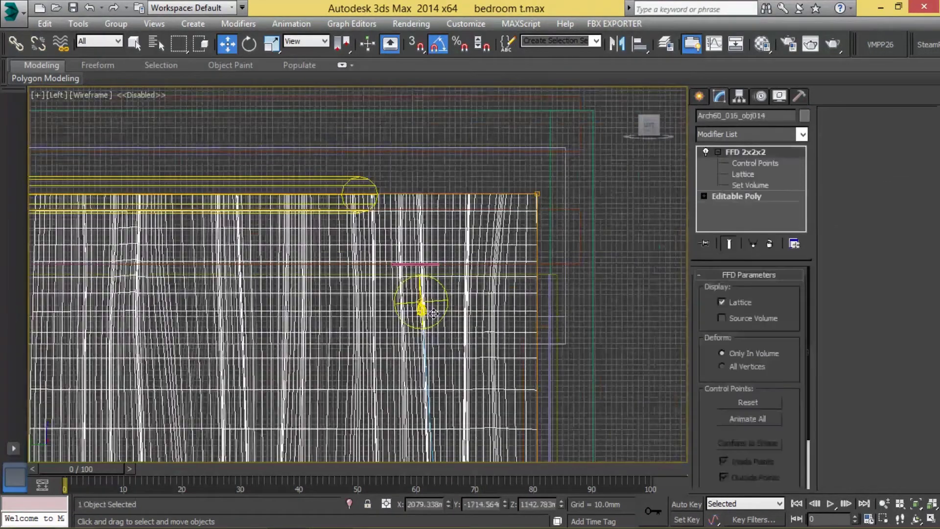
click(434, 313)
Load an IES profile from D:\Liberary\30_ies_lights\ies into the VRayIES057 light
key(t)
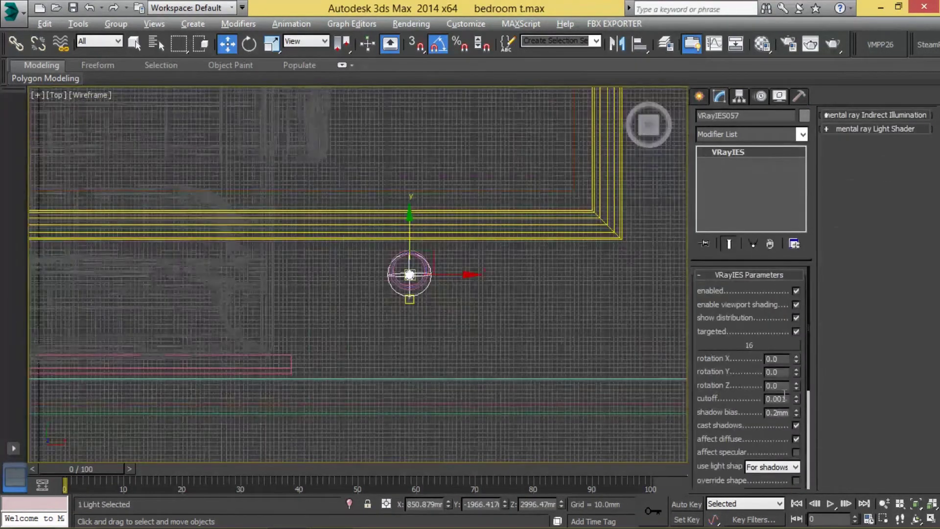
click(750, 345)
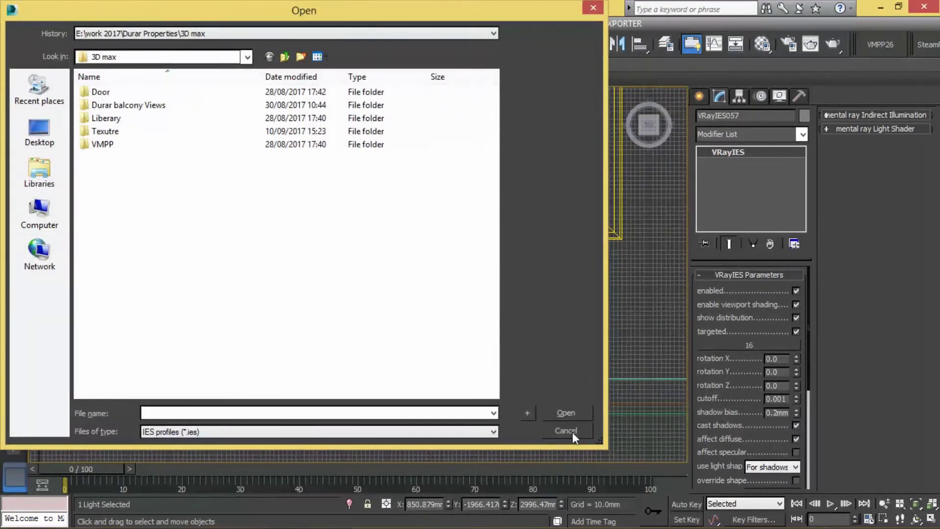
click(63, 223)
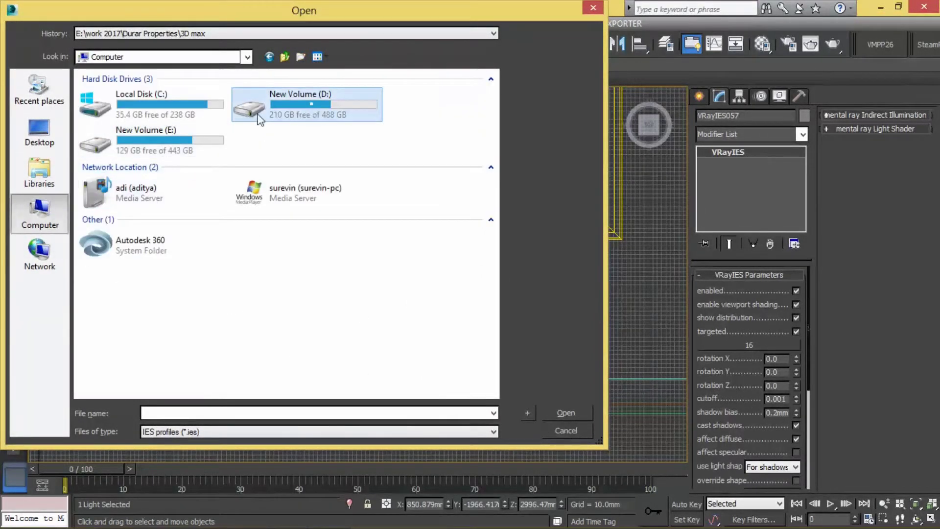
double_click(274, 100)
double_click(166, 117)
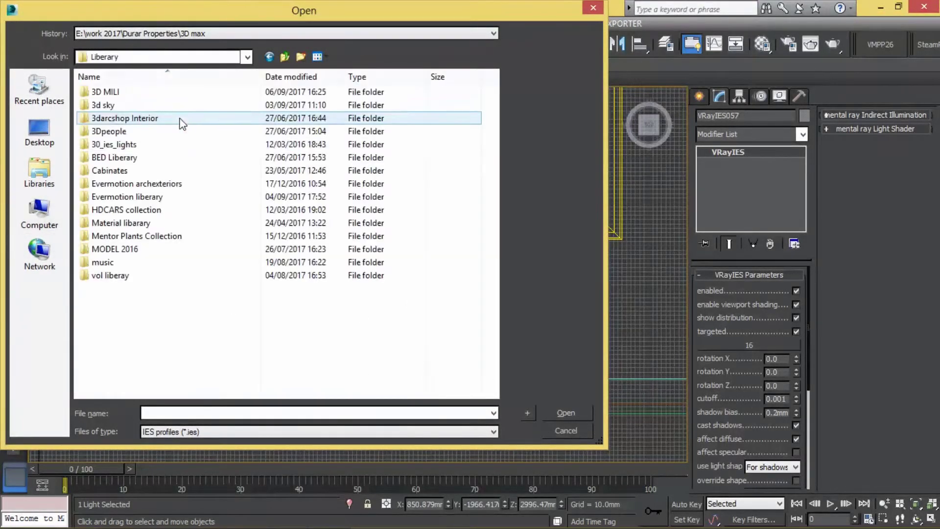
double_click(119, 147)
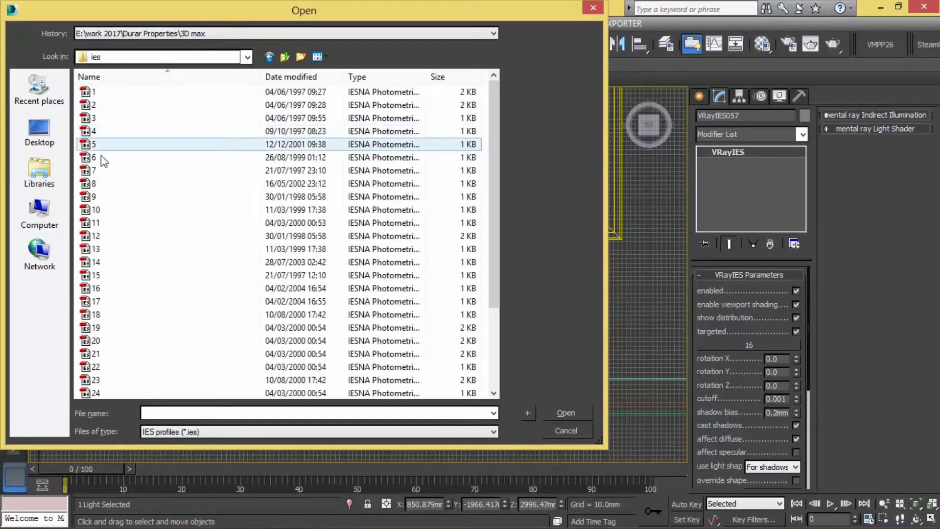
double_click(116, 289)
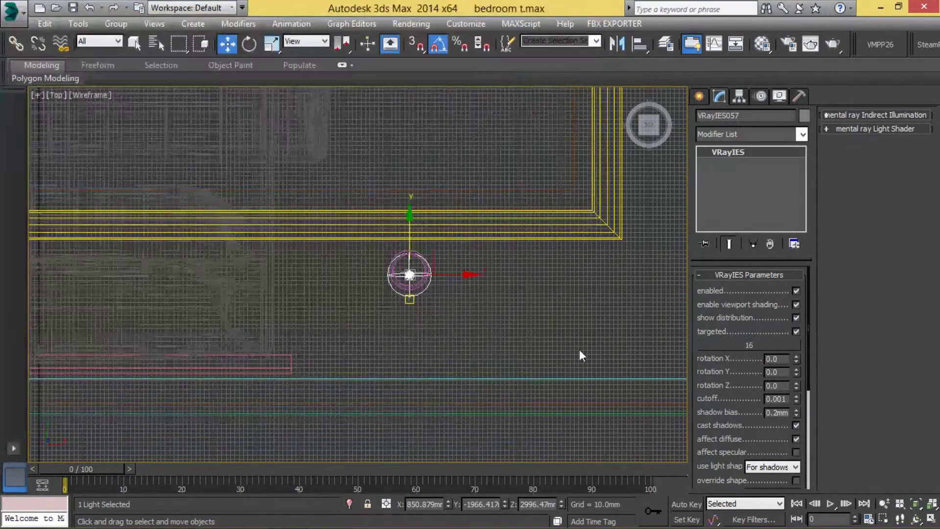
click(582, 349)
Clone the VRayIES light and its target into a copy further left along the bed
drag(528, 315, 413, 304)
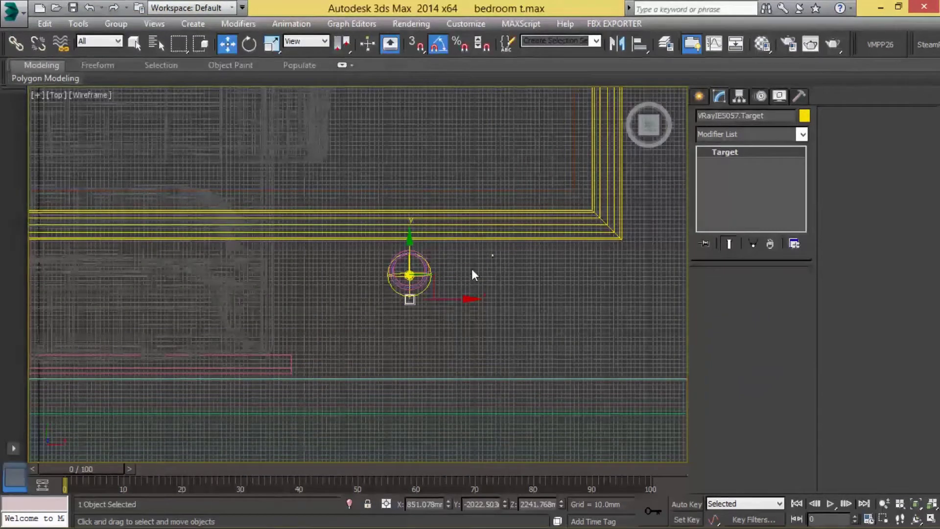
ctrl+click(424, 263)
middle_drag(424, 262, 640, 319)
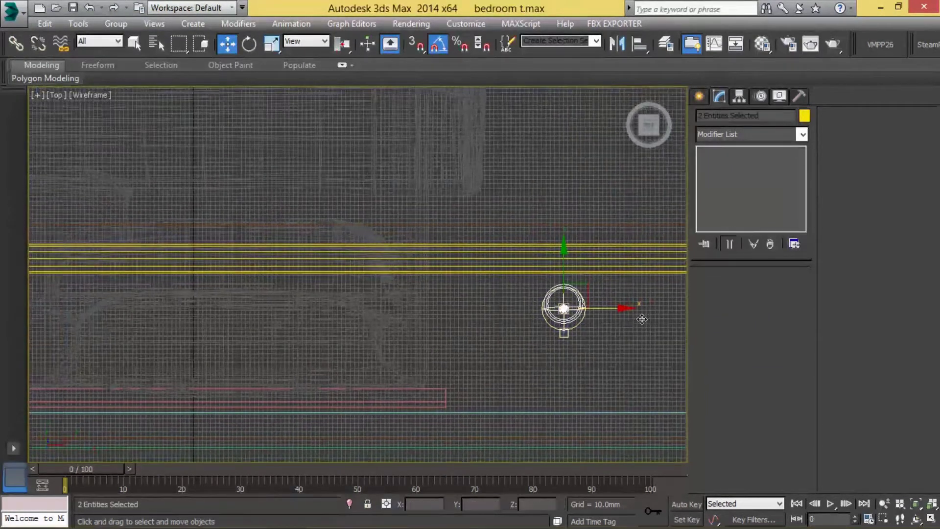
scroll(645, 319, down, 3)
mouse_move(645, 320)
shift+mouse_down()
mouse_move(129, 325)
mouse_move(123, 315)
mouse_move(262, 328)
mouse_move(299, 319)
shift+mouse_up()
key(Return)
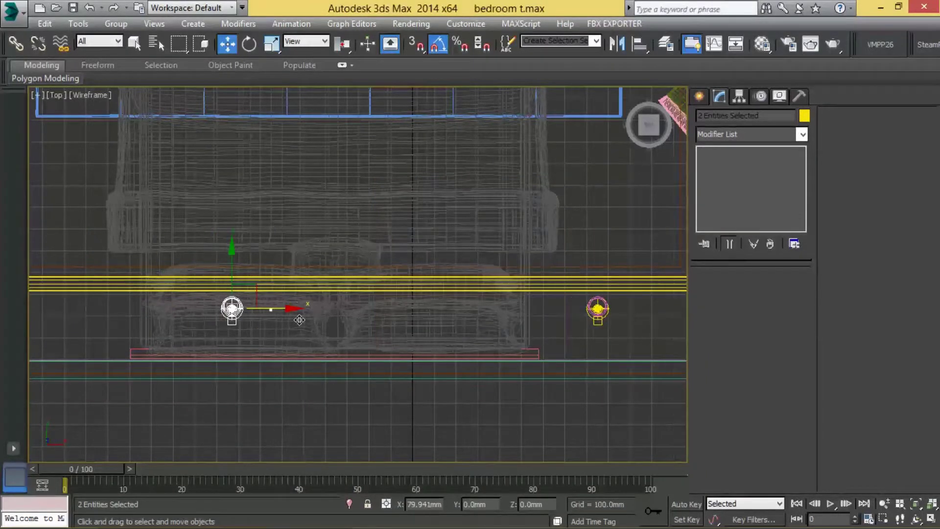
drag(653, 323, 489, 336)
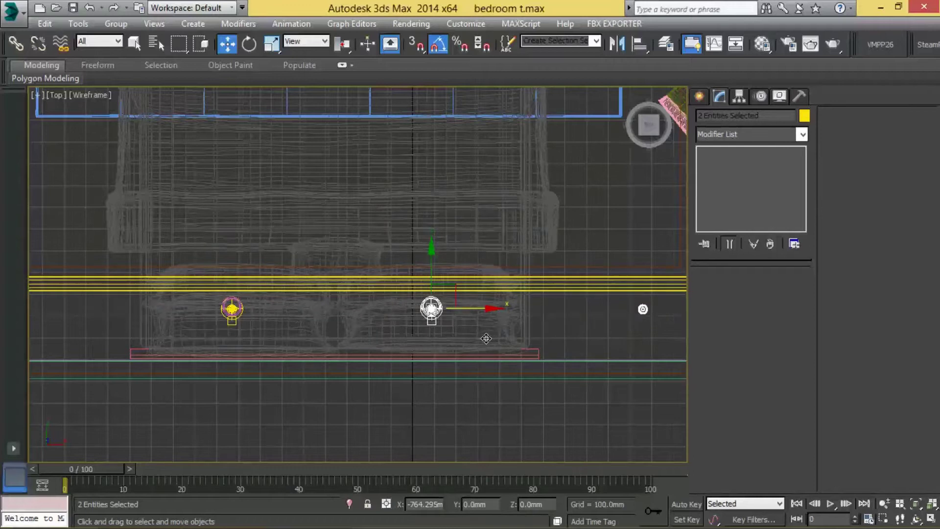
click(486, 338)
Rotate the lights 95 degrees about Z and shift them slightly left
scroll(489, 336, down, 4)
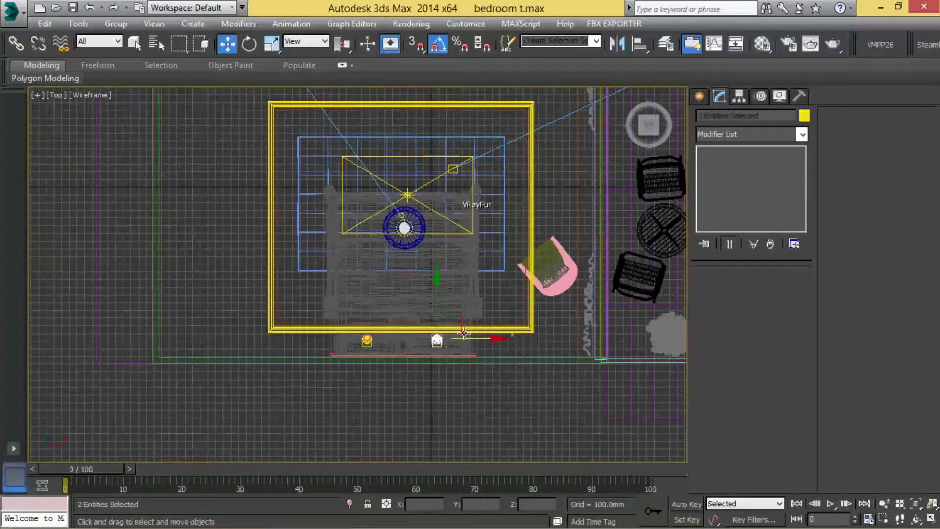
key(z)
key(e)
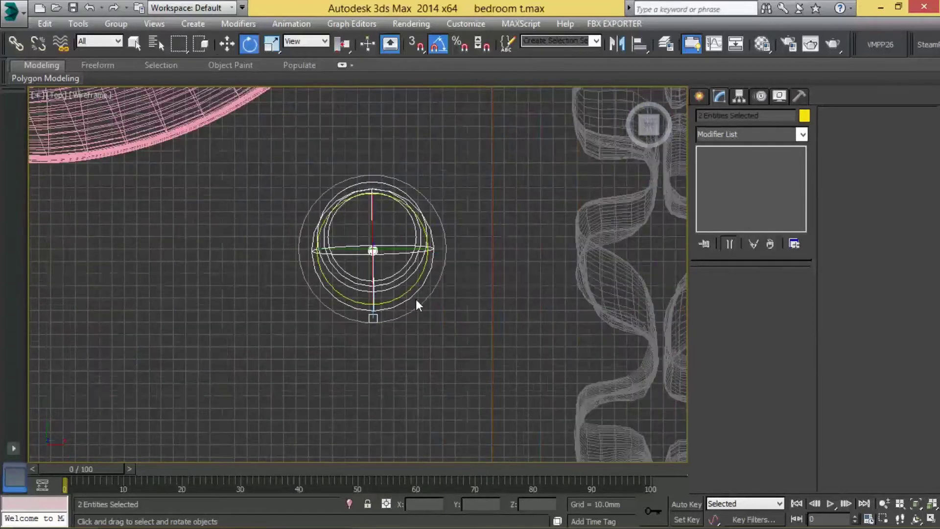
drag(426, 304, 483, 273)
right_click(482, 273)
drag(425, 294, 484, 258)
key(w)
scroll(512, 302, down, 3)
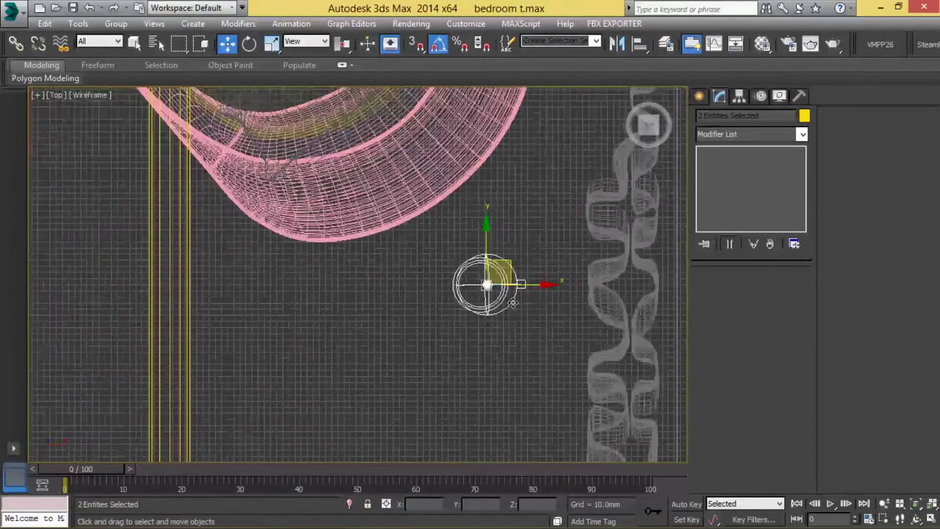
drag(540, 299, 358, 294)
Add another copy of the lights beside the pink armchair
scroll(421, 342, down, 3)
scroll(433, 336, down, 2)
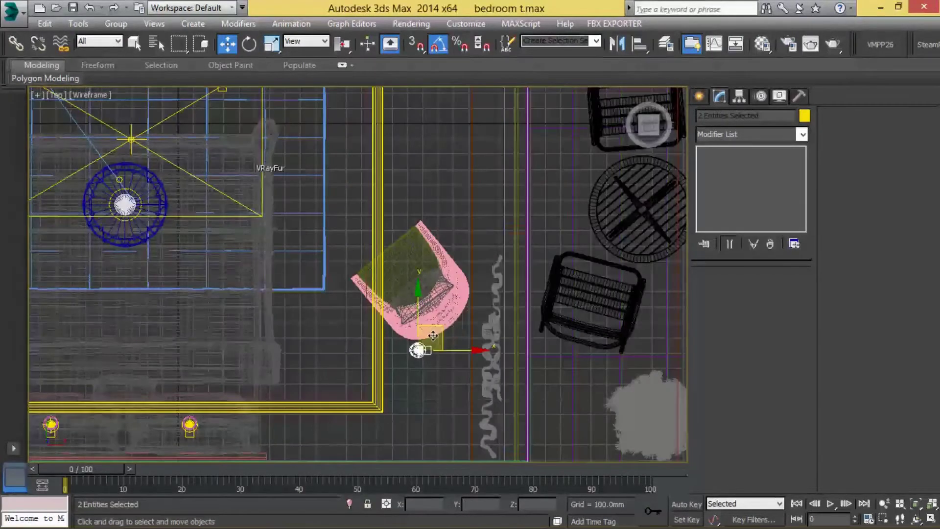
middle_drag(430, 296, 432, 369)
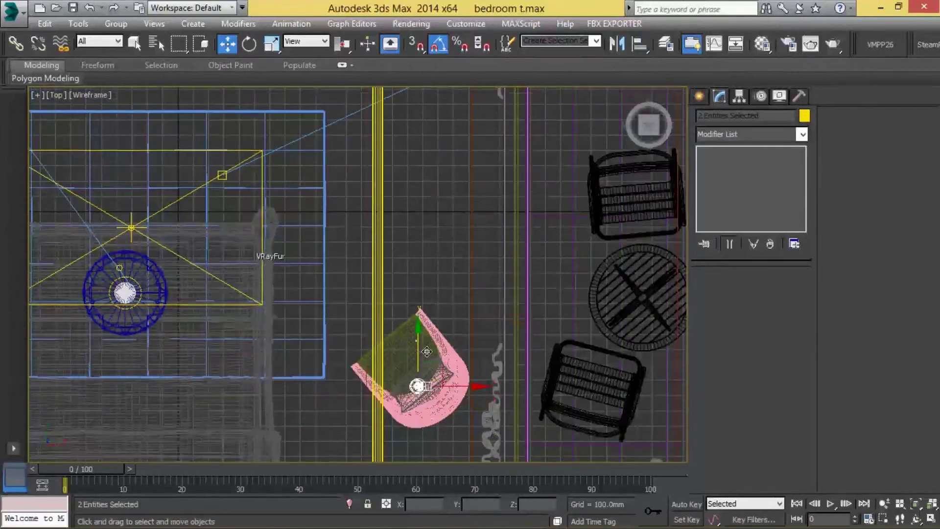
shift+drag(428, 165, 417, 154)
click(470, 329)
scroll(469, 310, down, 3)
scroll(468, 310, down, 2)
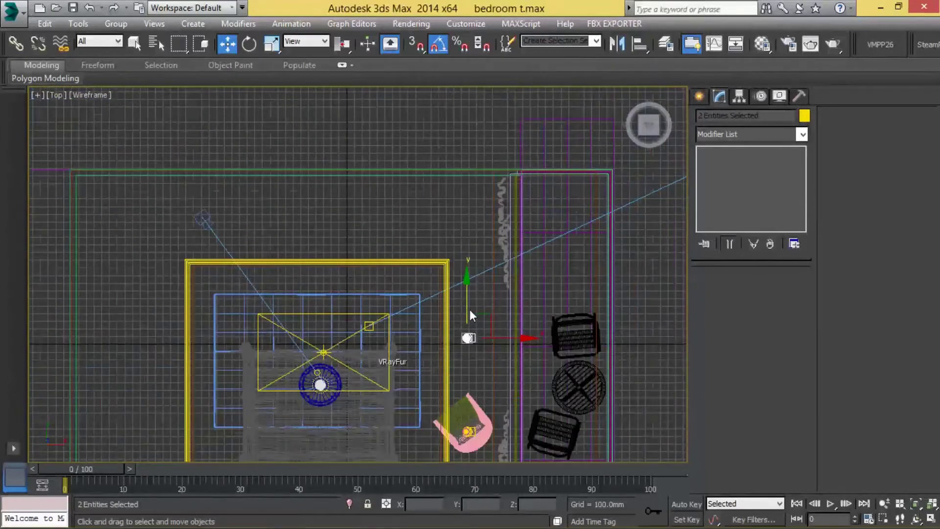
click(219, 226)
key(alt+w)
Maximize the VRayPhysicalCamera001 view and turn off camera vignetting to frame the bedroom
key(c)
key(alt+w)
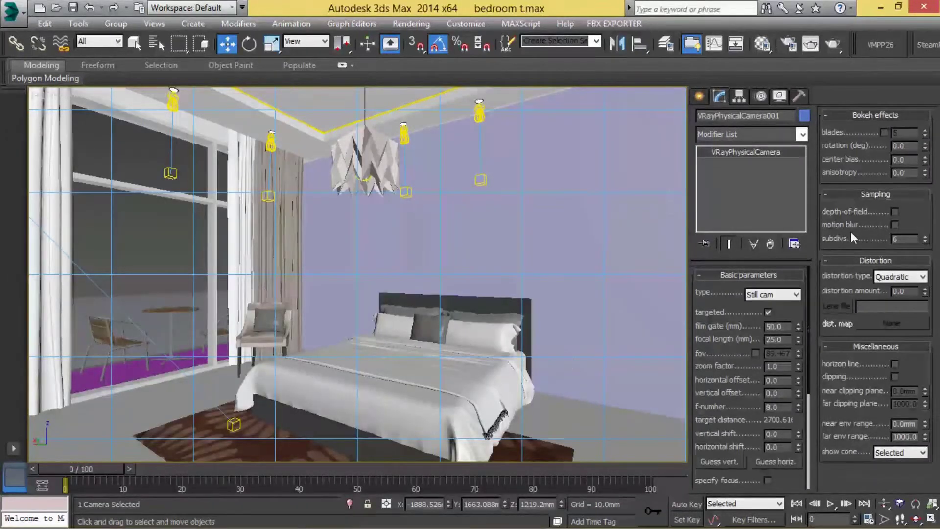
drag(737, 410, 739, 291)
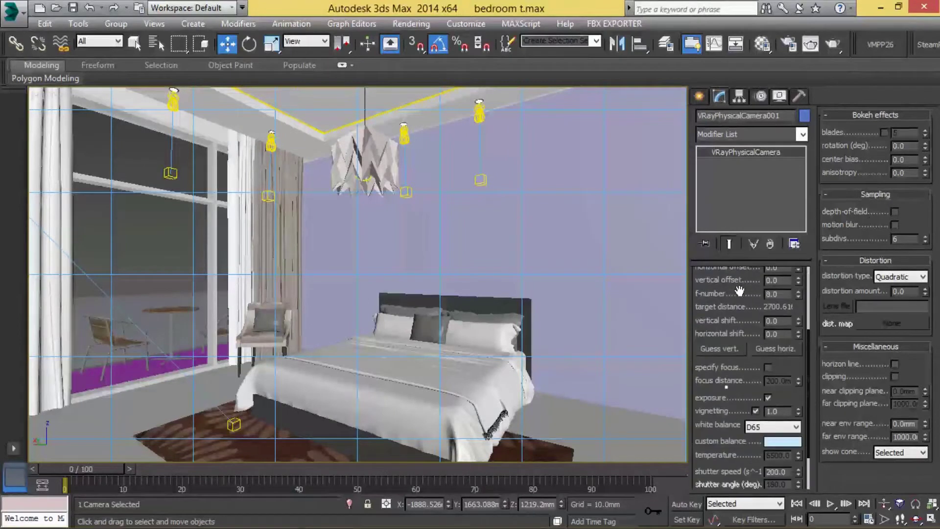
click(756, 410)
drag(734, 467, 734, 416)
scroll(742, 374, up, 5)
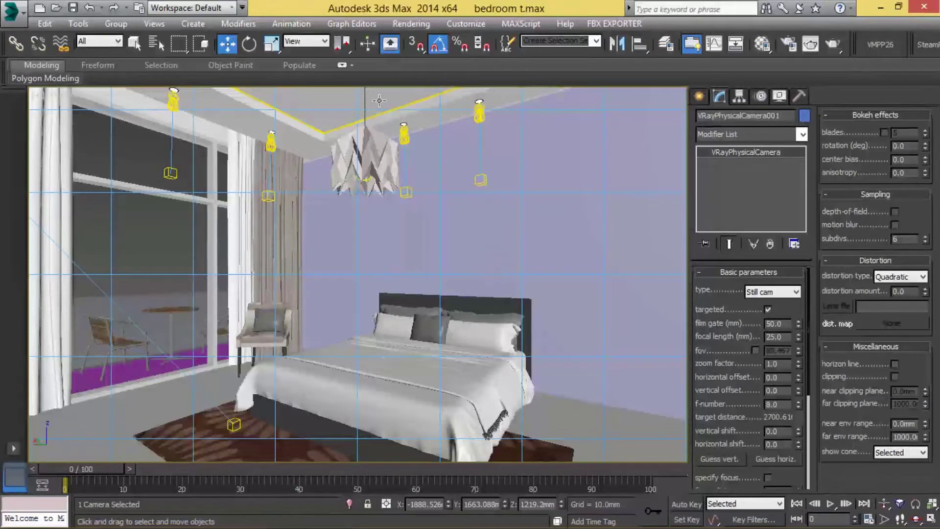
Set the production renderer in Render Setup to V-Ray Adv 2.40.04
click(805, 43)
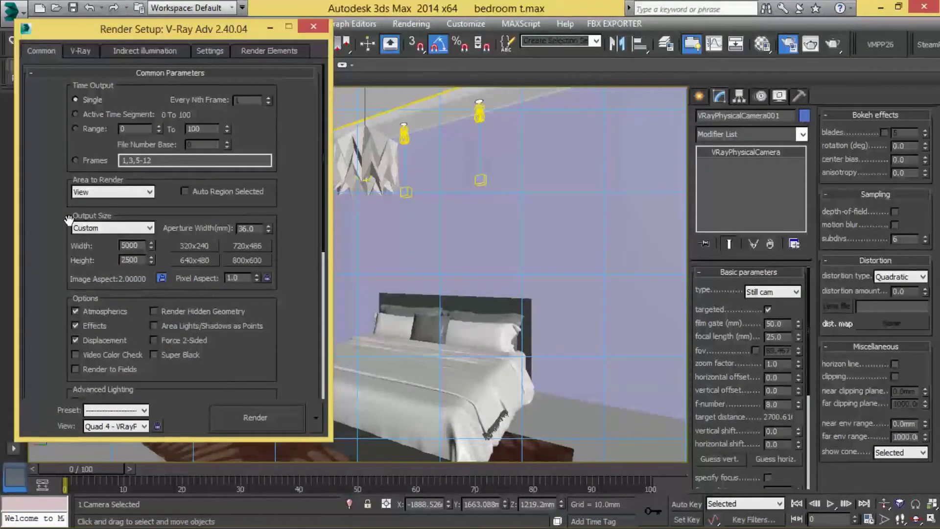
scroll(76, 343, down, 5)
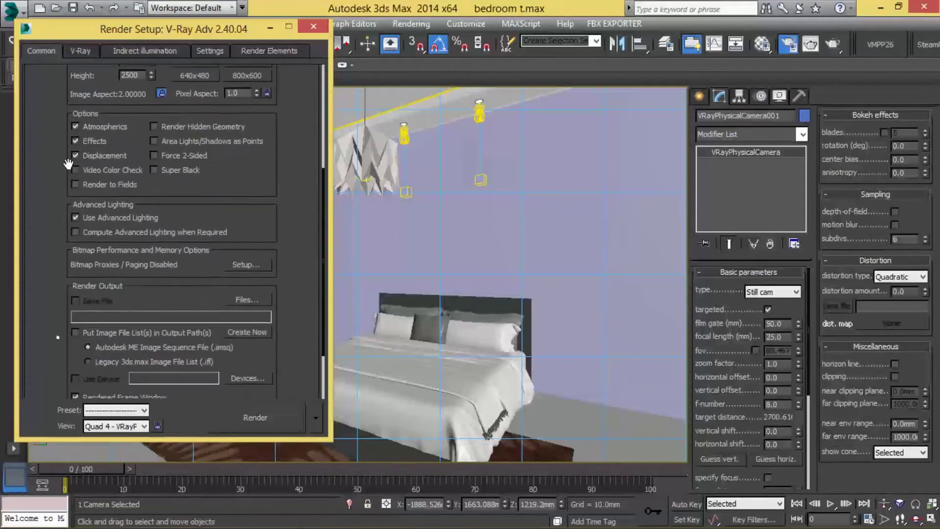
scroll(157, 351, down, 3)
click(186, 390)
click(248, 336)
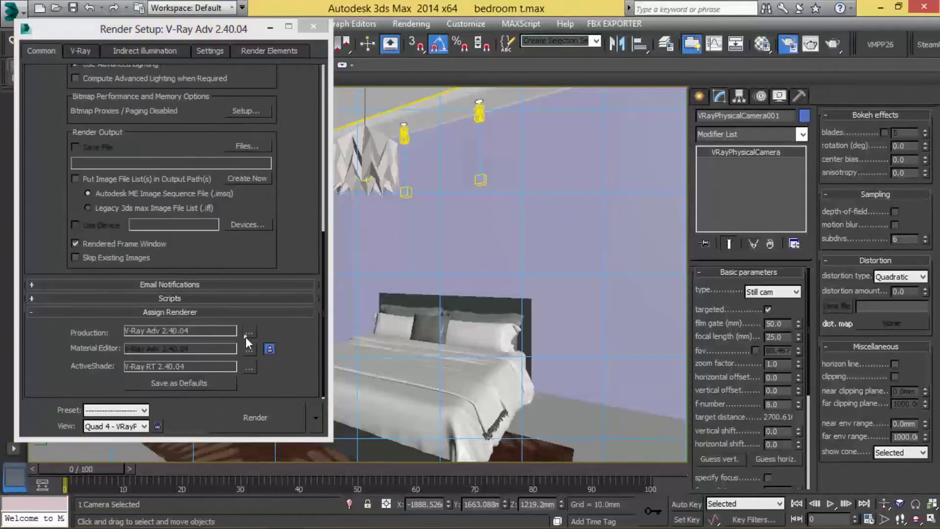
click(118, 147)
double_click(118, 145)
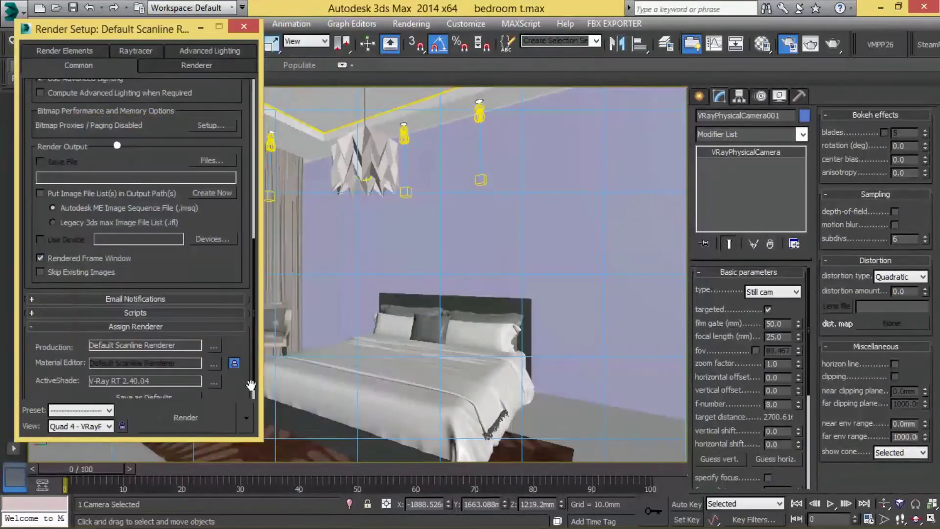
click(213, 343)
double_click(89, 175)
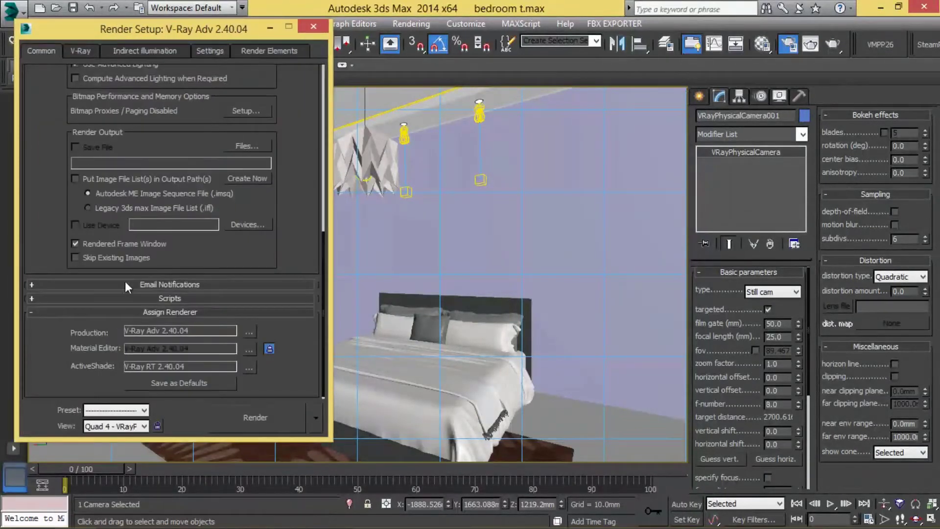
click(83, 50)
Set the V-Ray antialiasing filter to Catmull-Rom
click(131, 186)
click(111, 218)
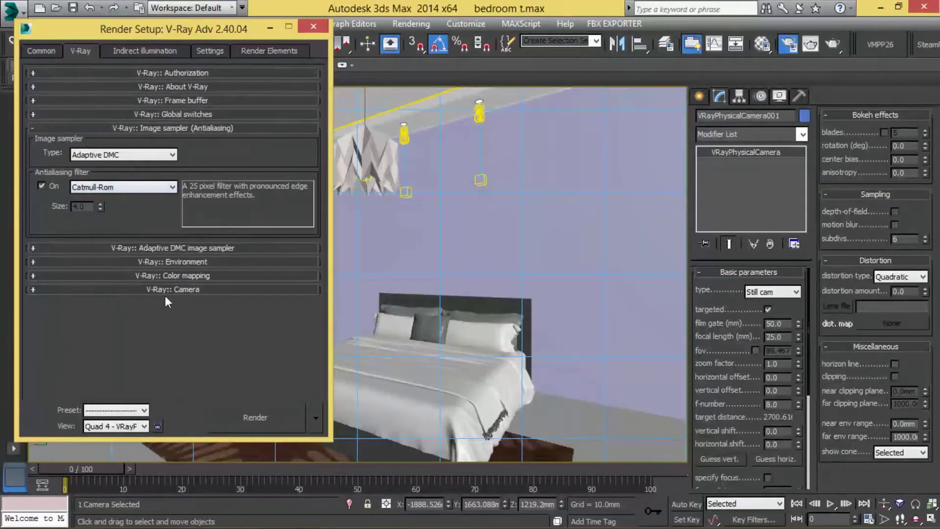
click(182, 262)
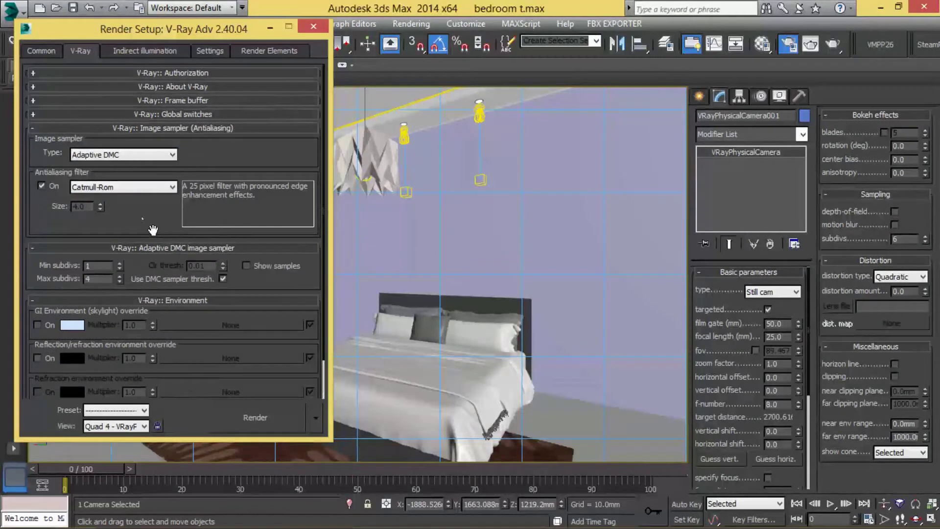
scroll(202, 372, down, 2)
Set colour mapping to Reinhard with sub-pixel mapping, clamp output, and colour mapping and gamma mode
click(202, 374)
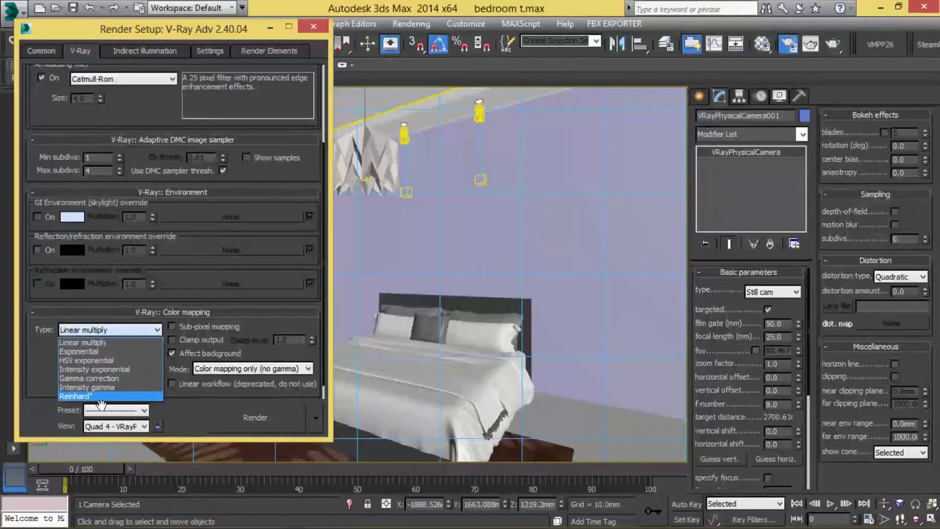
click(75, 396)
click(206, 339)
click(209, 327)
click(219, 368)
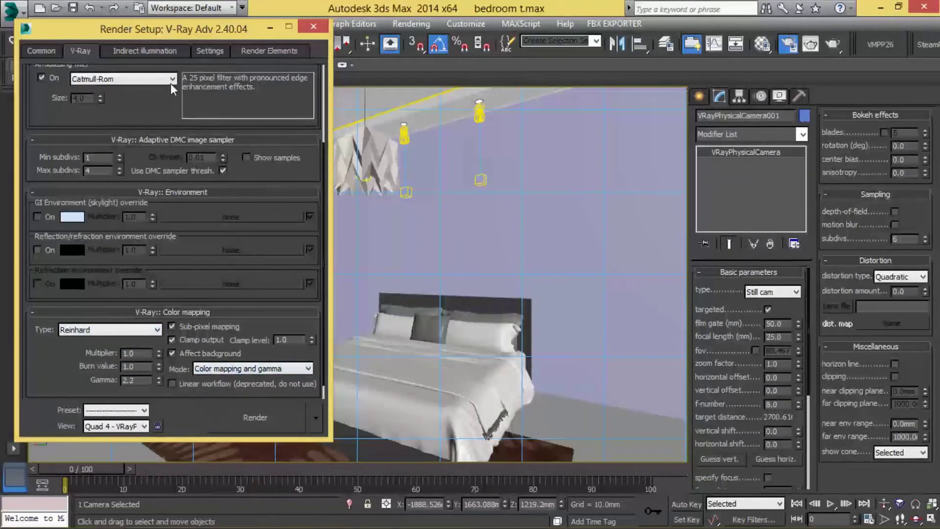
click(139, 51)
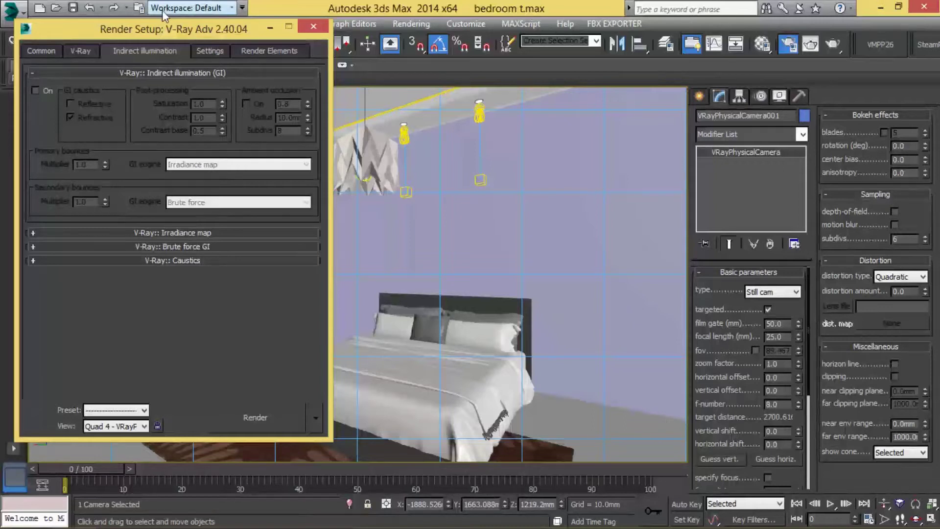
Turn on GI with Light cache as secondary engine and irradiance map preset Very low
click(37, 90)
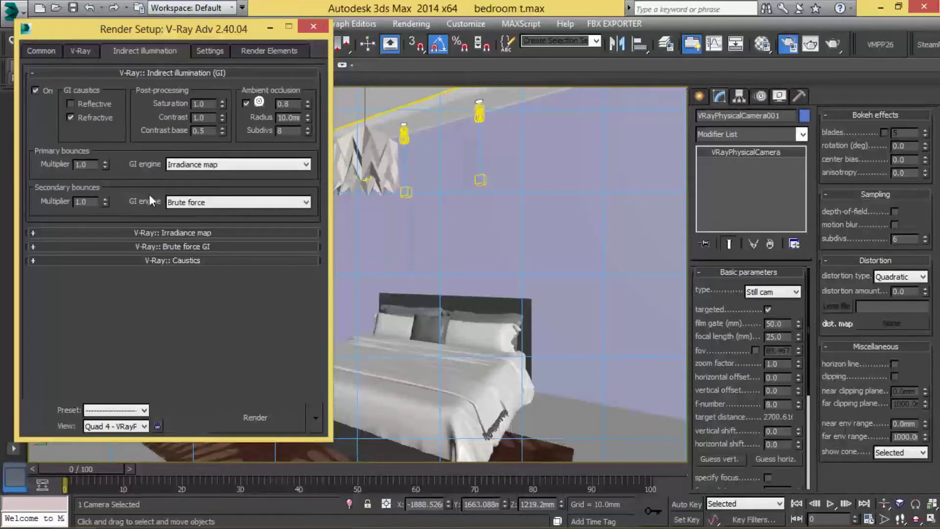
click(182, 201)
click(192, 229)
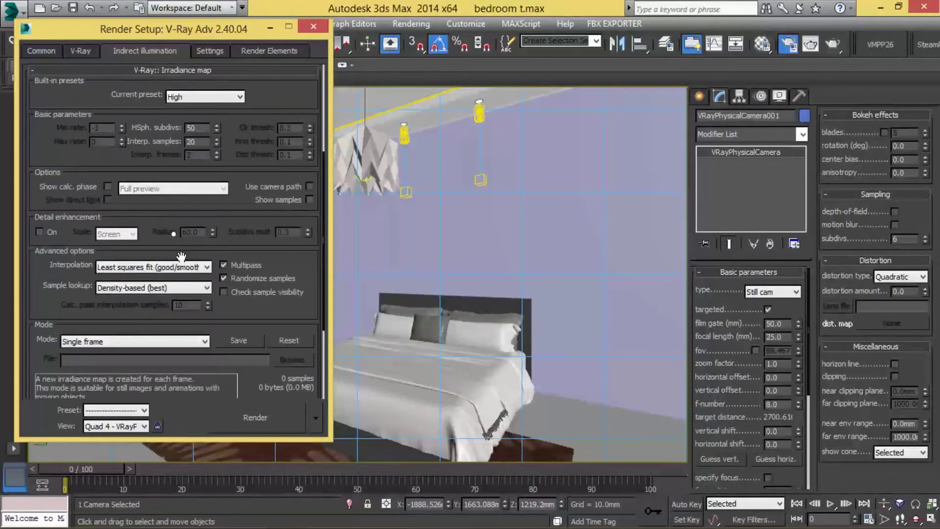
click(199, 98)
click(190, 120)
scroll(173, 251, down, 1)
scroll(172, 251, down, 4)
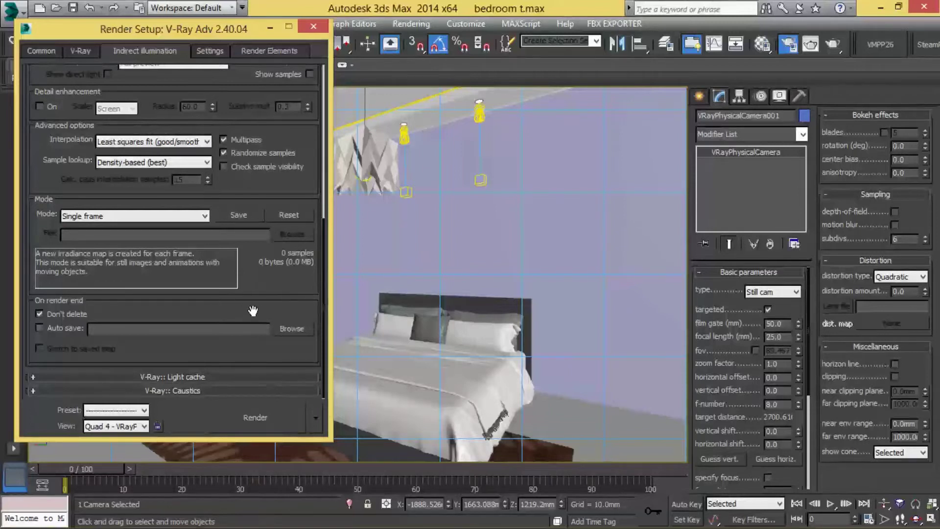
Set light cache subdivs to 50 and the dynamic memory limit to 8000 MB
click(178, 376)
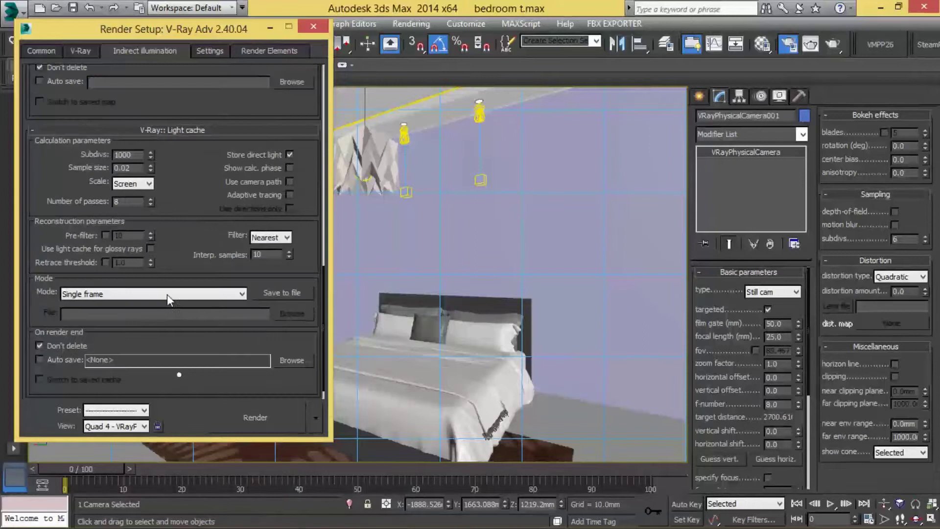
double_click(127, 155)
text(50)
click(211, 51)
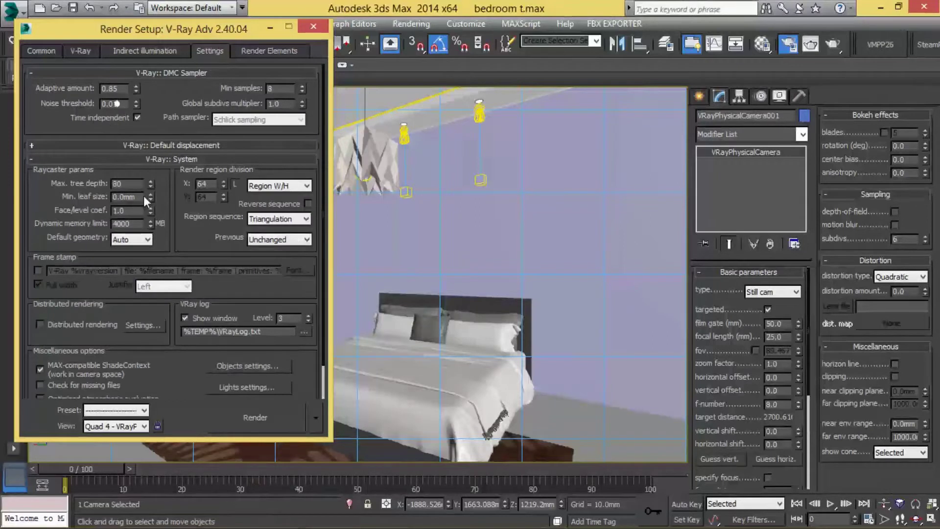
text(8000)
key(Return)
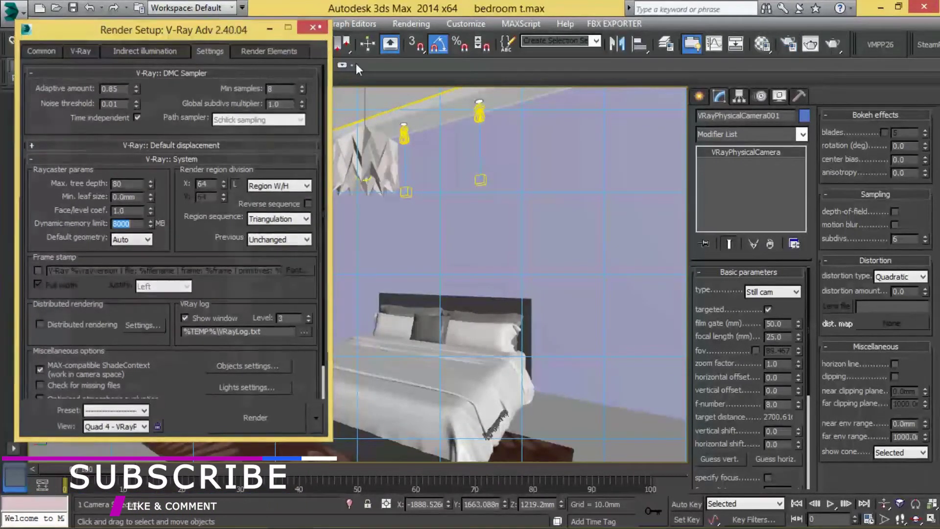
click(313, 26)
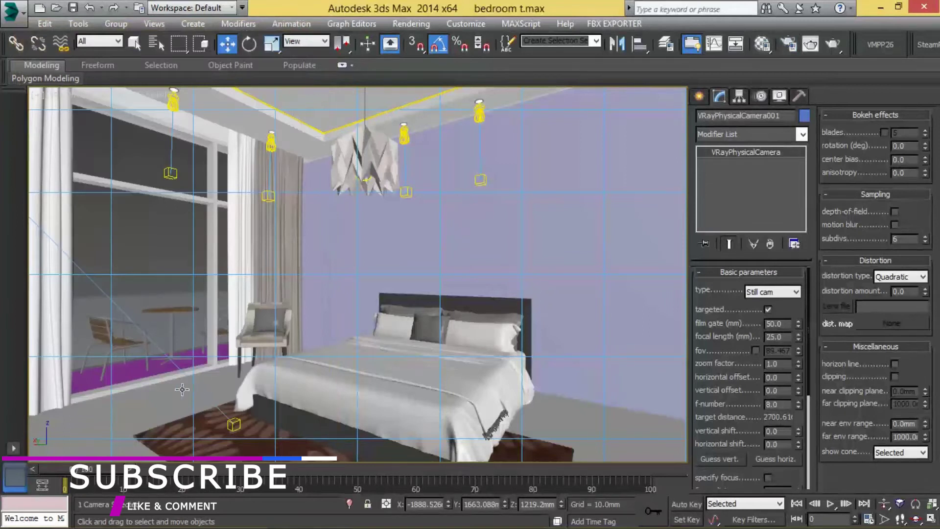
Assign a new material named 'balcony floor' to the purple balcony floor strip
click(147, 379)
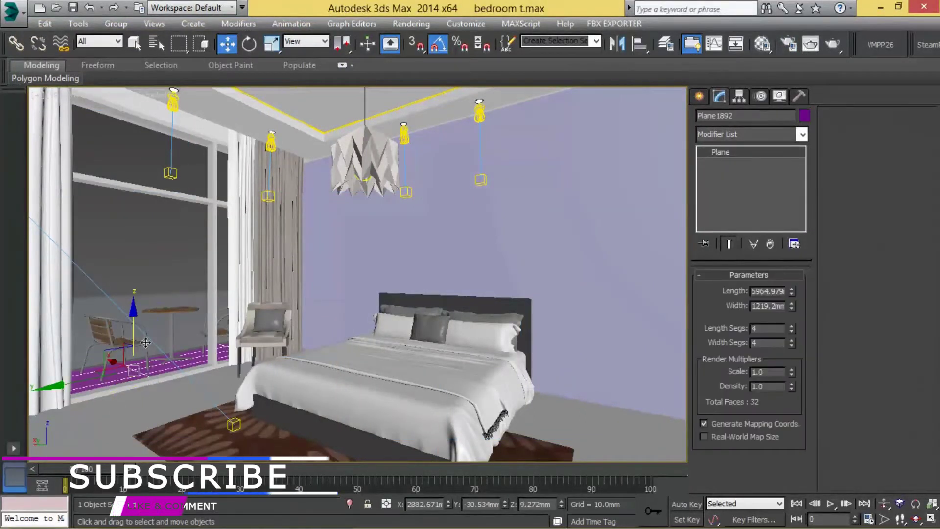
key(m)
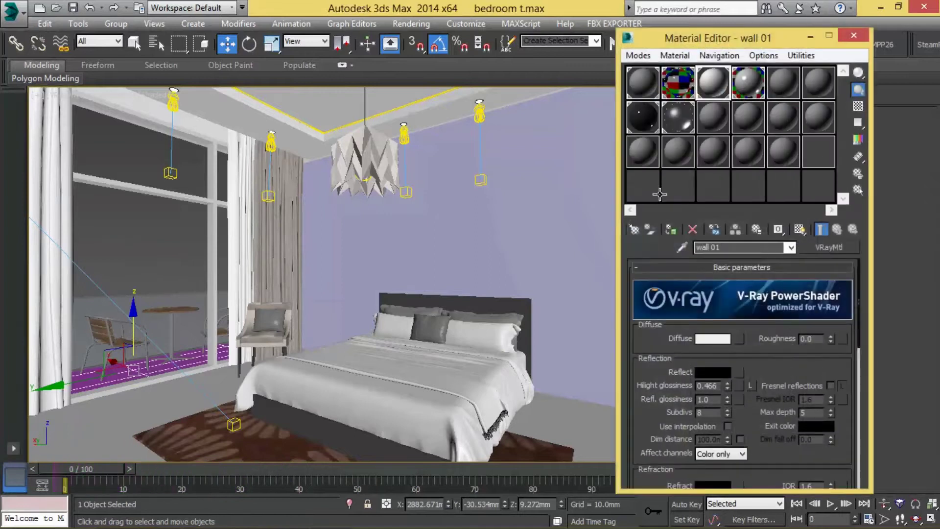
click(817, 86)
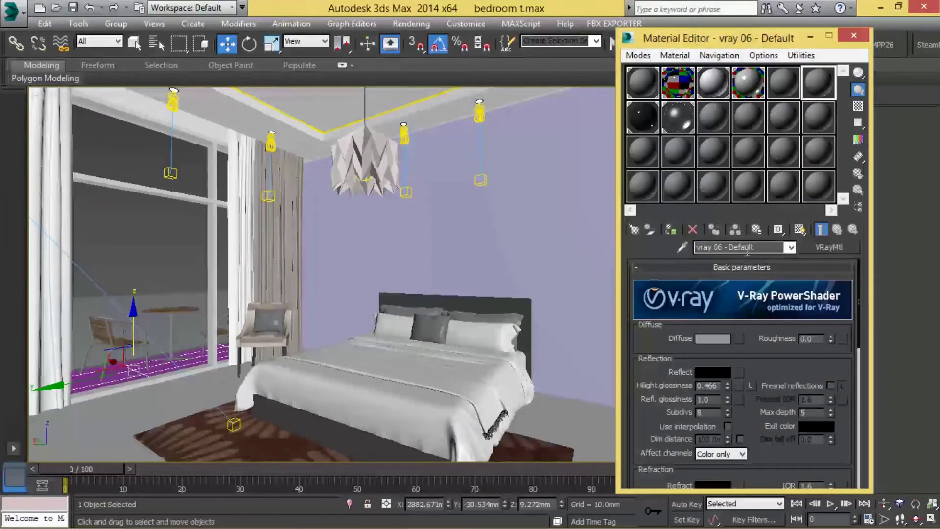
text(balcony floor)
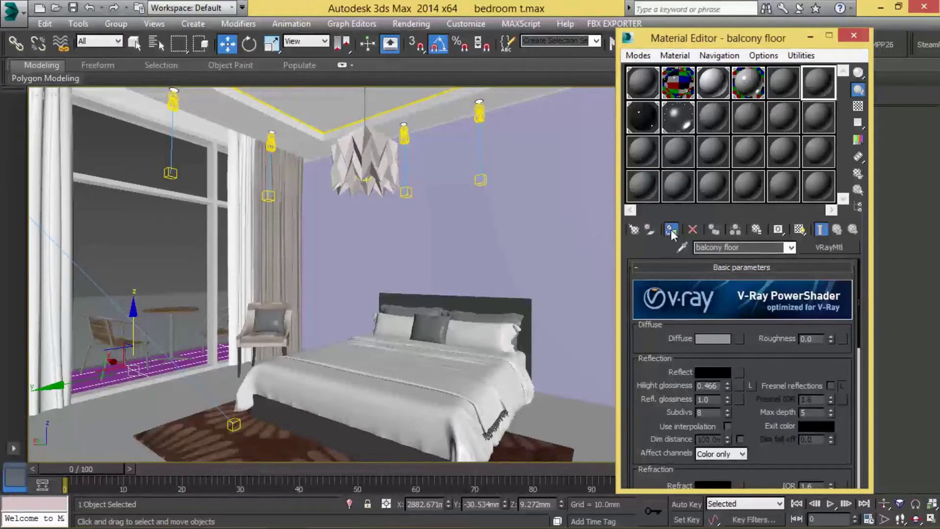
click(671, 231)
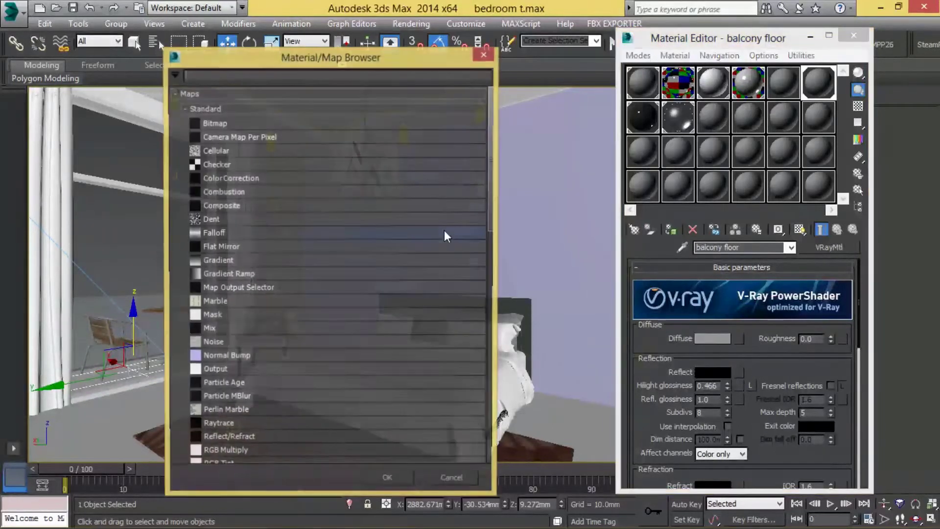
click(485, 54)
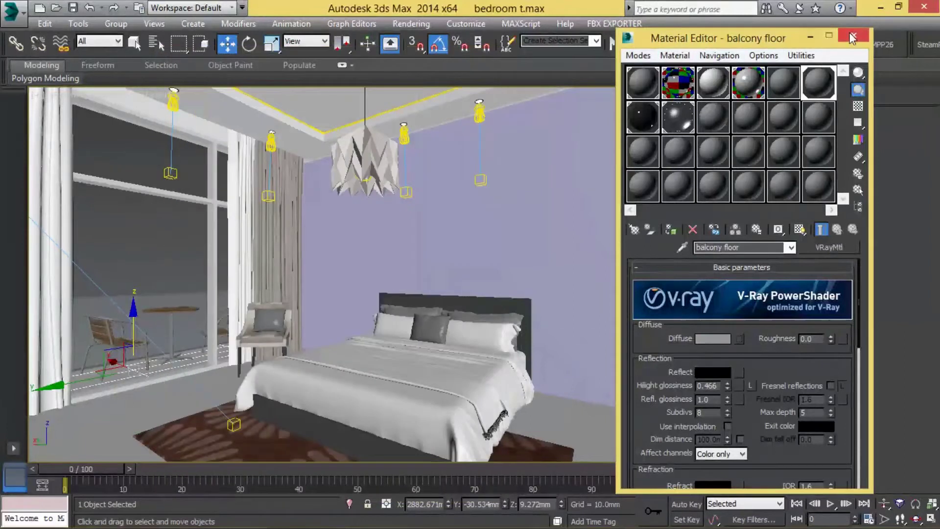
click(853, 36)
Pick a fresh material slot and open the SigerShaders V-Ray material preset library
click(761, 44)
click(818, 114)
click(883, 45)
Expand the SigerShaders library's material categories and browse the Crescent parquet presets
drag(404, 90, 373, 49)
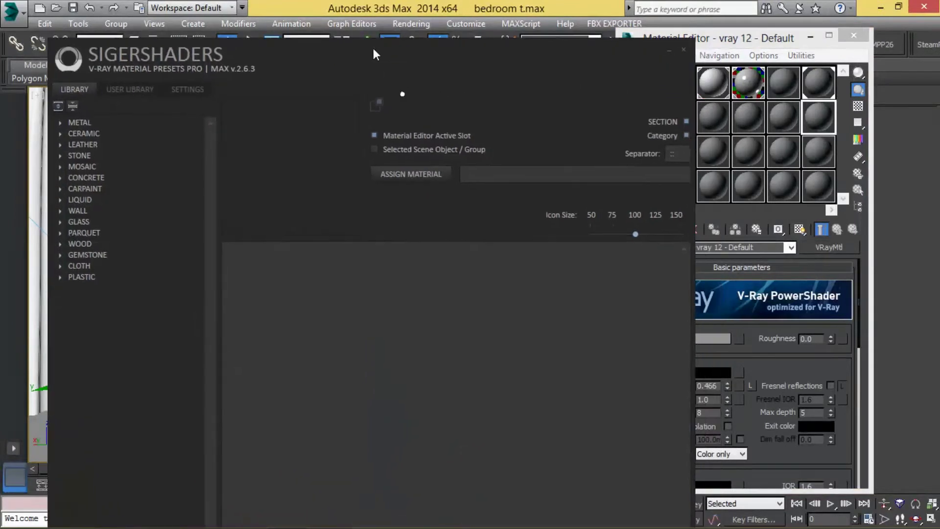
click(77, 126)
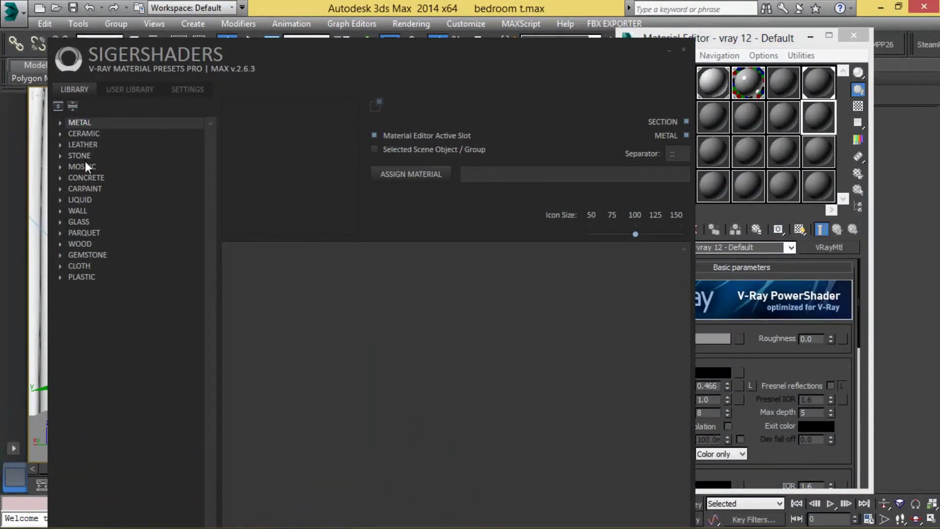
click(79, 244)
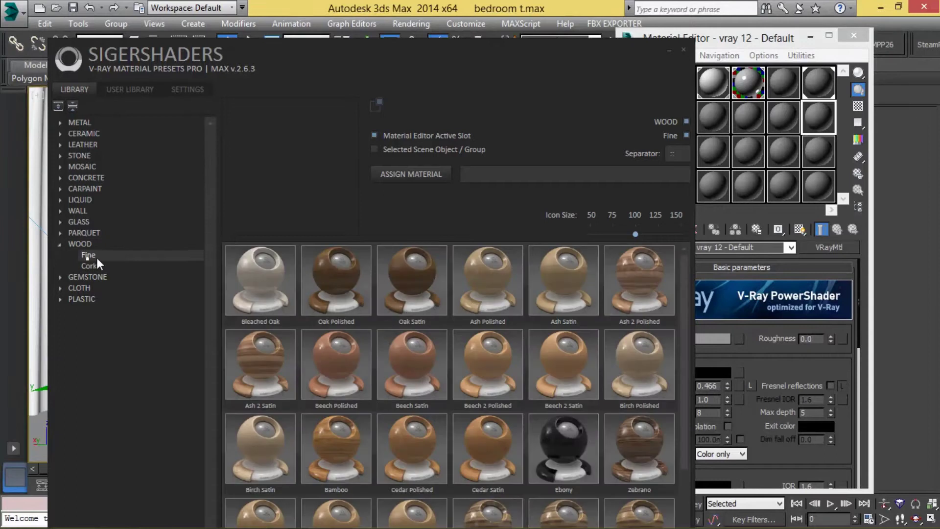
scroll(325, 398, down, 2)
click(85, 188)
click(82, 166)
click(79, 155)
click(98, 177)
click(84, 133)
click(112, 155)
click(84, 343)
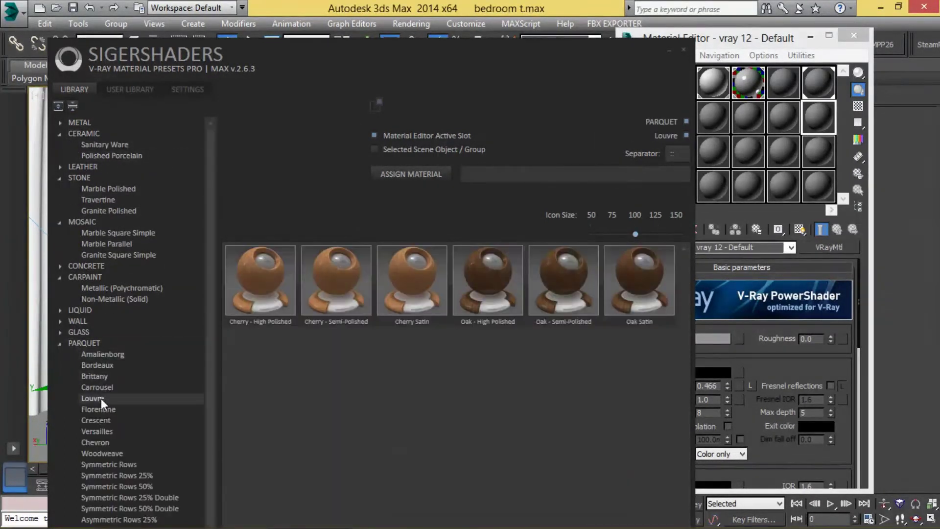
click(96, 420)
click(639, 281)
Load the Oak - High Polished parquet preset into a material slot
drag(563, 61, 421, 98)
click(181, 317)
click(333, 317)
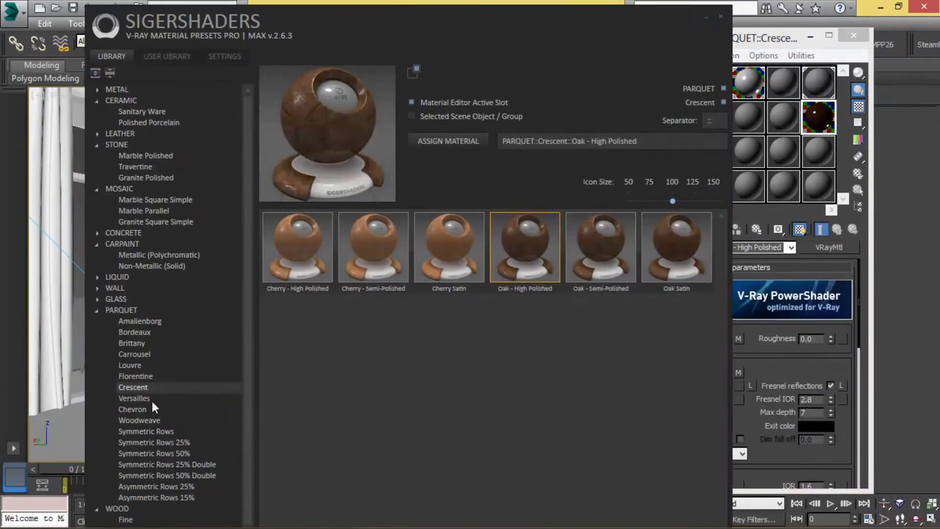
click(139, 409)
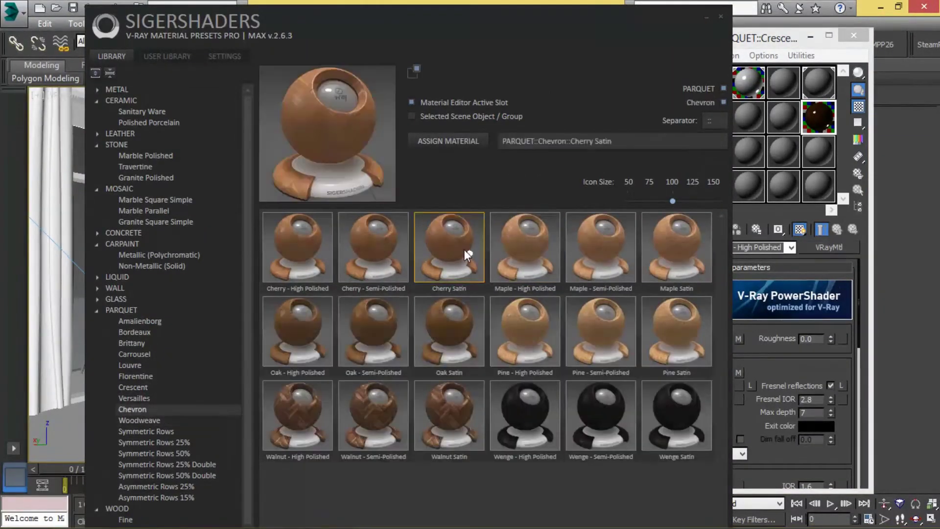
click(313, 328)
click(450, 142)
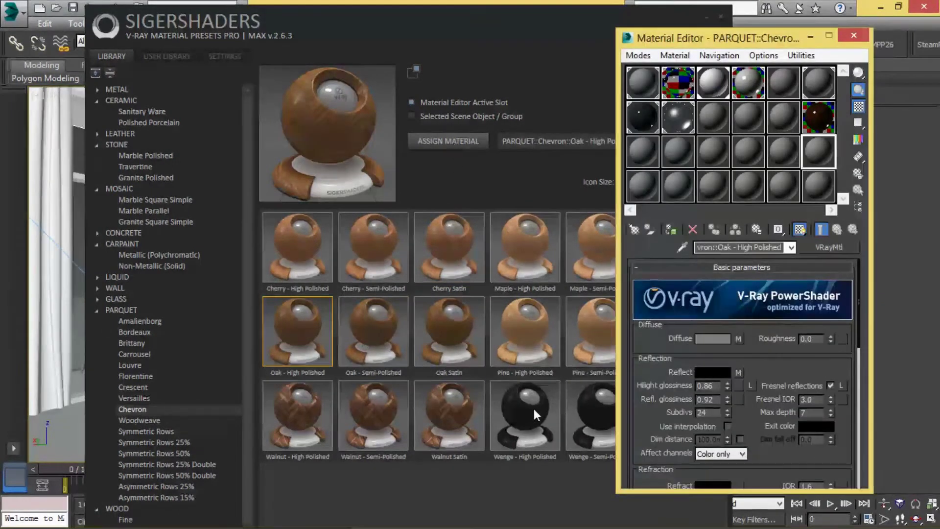
Load the Chevron Cherry Satin parquet preset into a new material slot
click(140, 323)
click(131, 376)
click(132, 408)
click(462, 247)
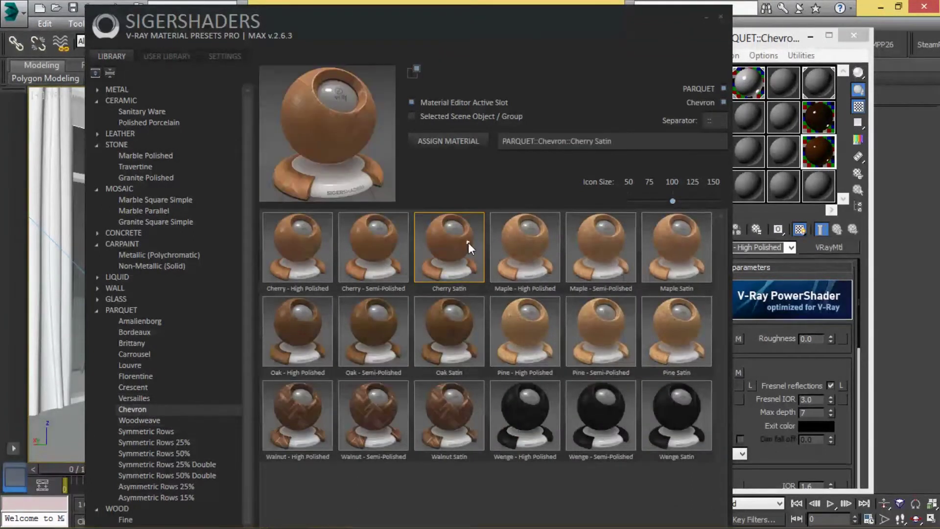
click(821, 188)
click(448, 141)
Load the Architectural Window (Interior/Exterior) glass preset into a material slot
click(109, 307)
click(135, 332)
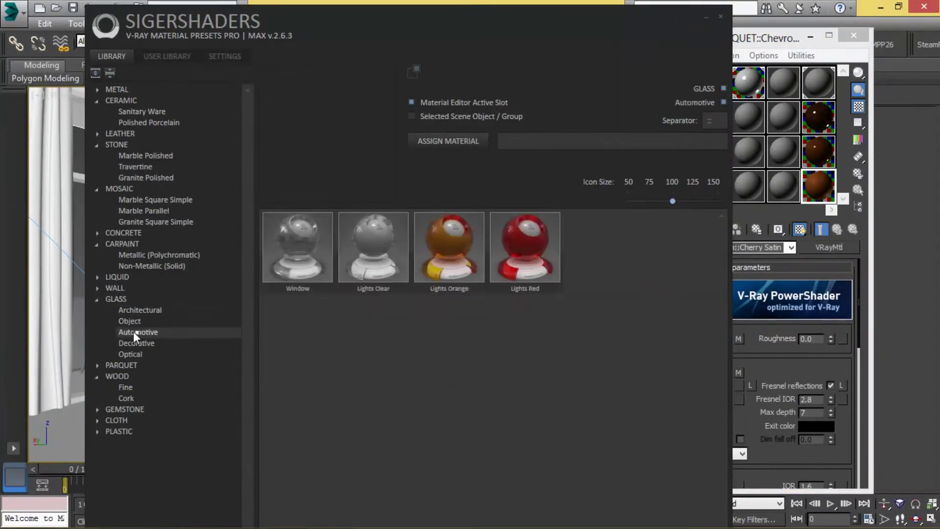
click(339, 254)
click(137, 310)
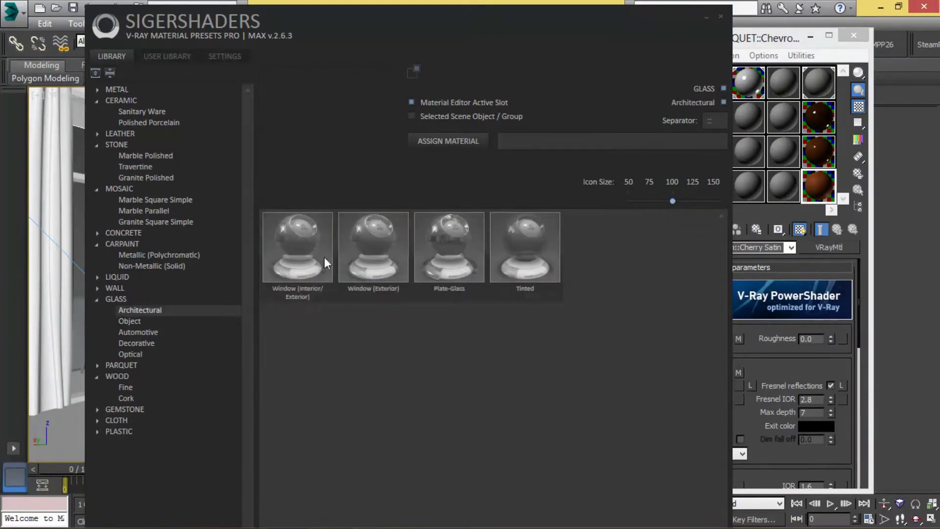
click(313, 250)
click(448, 141)
Load the Dove Grey limestone and Venetian Plaster Aquarello Raw wall presets into slots
click(115, 288)
click(145, 310)
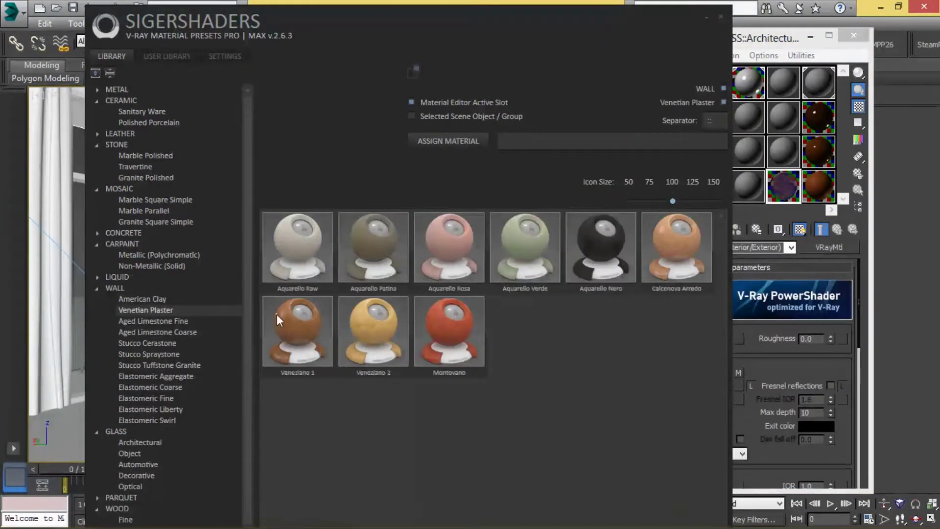
click(156, 332)
click(612, 331)
click(450, 343)
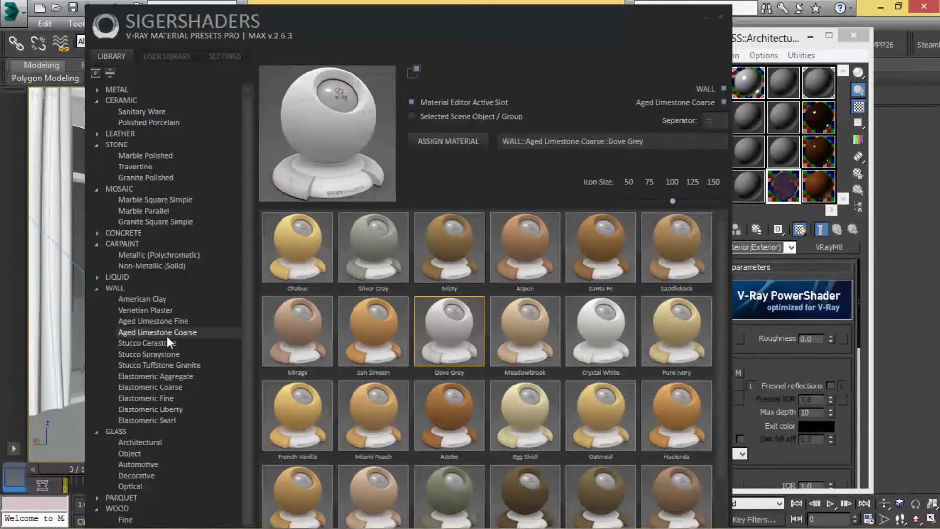
click(147, 309)
click(297, 247)
click(439, 141)
Apply the Chevron Cherry Satin parquet to the floor and check the floor and window materials
click(720, 15)
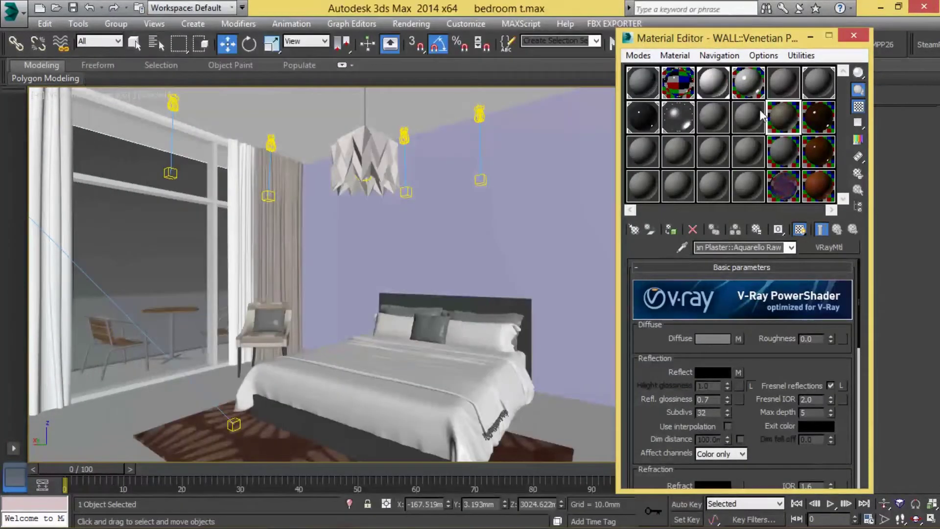
drag(818, 150, 148, 380)
click(148, 380)
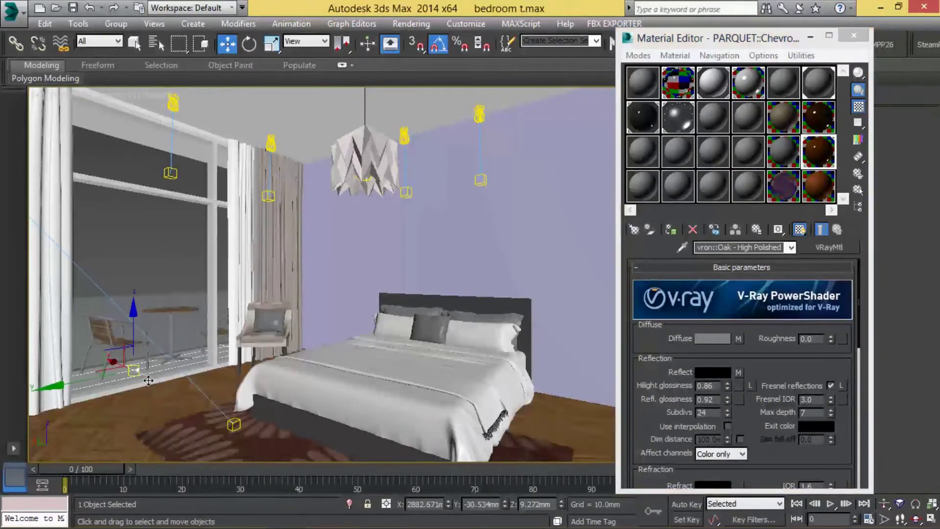
click(783, 186)
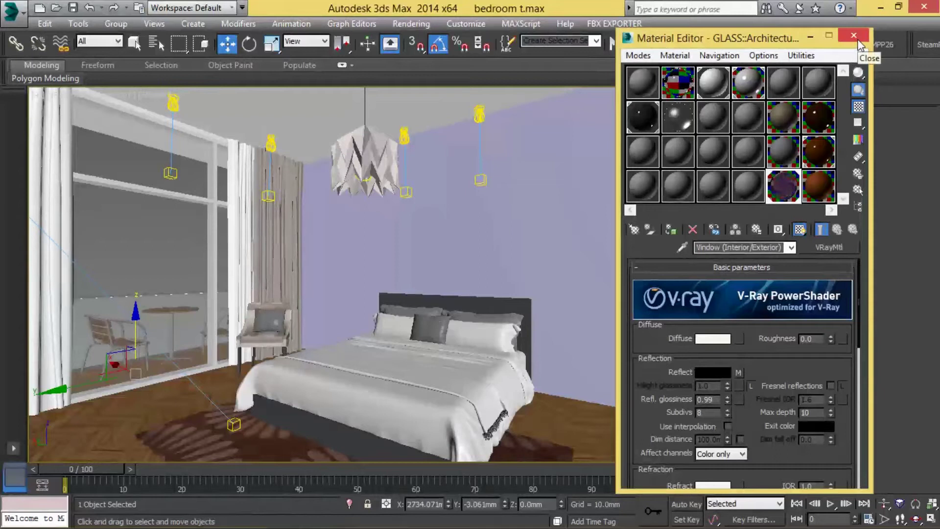
Pick the bed's material from the scene and show its wood diffuse texture in the viewport
click(682, 247)
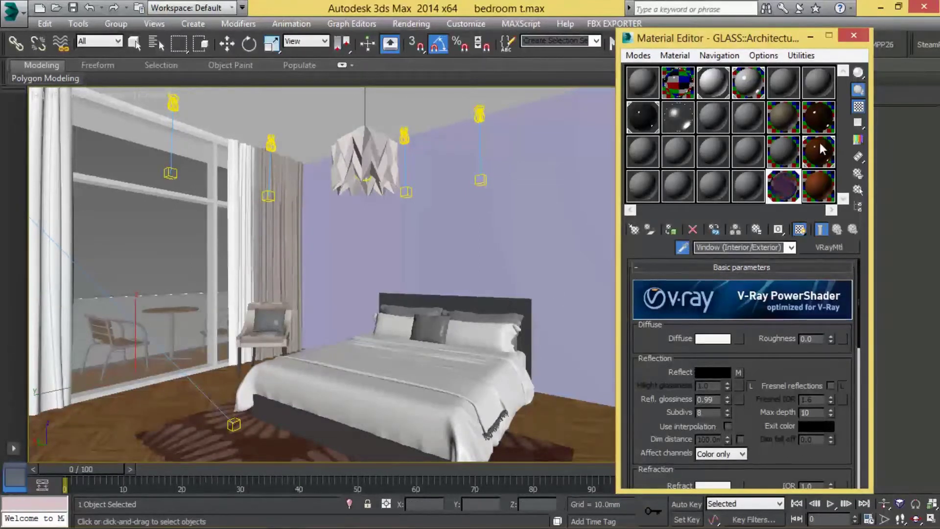
click(604, 267)
click(516, 317)
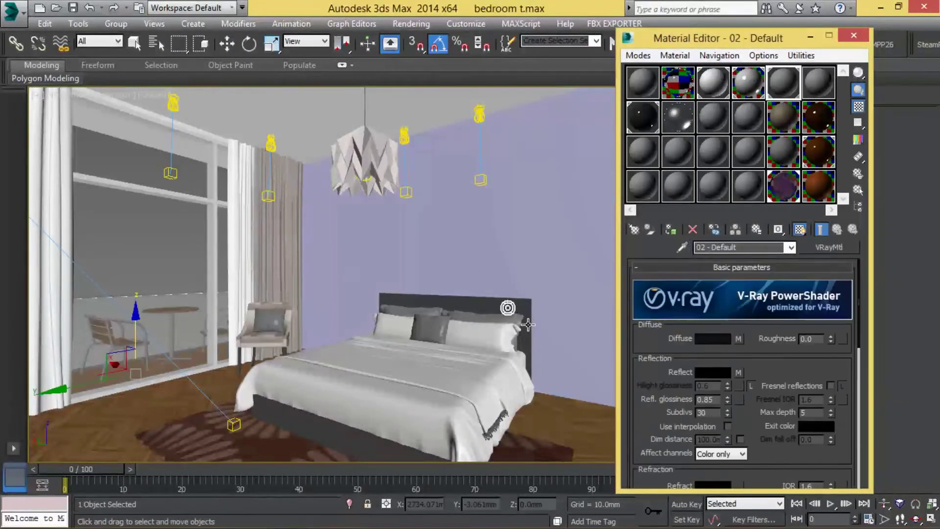
click(739, 338)
click(800, 229)
click(835, 230)
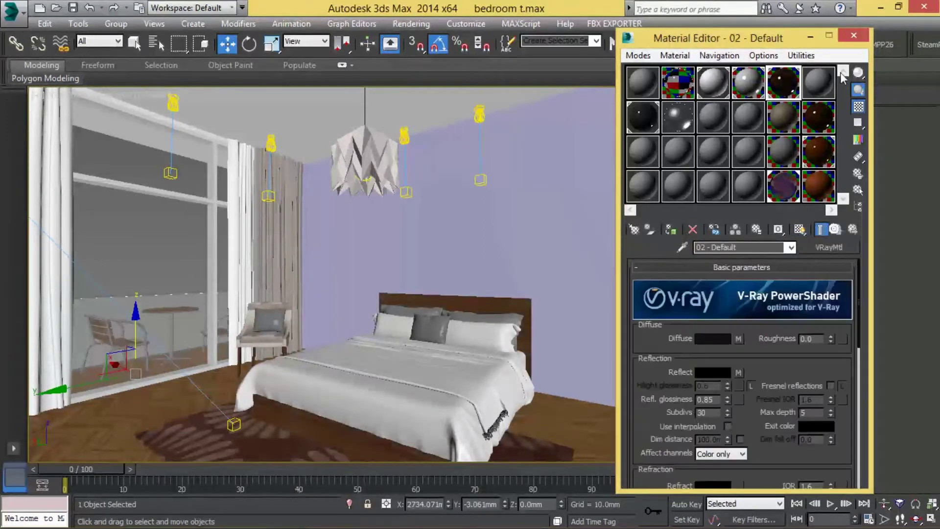
click(854, 37)
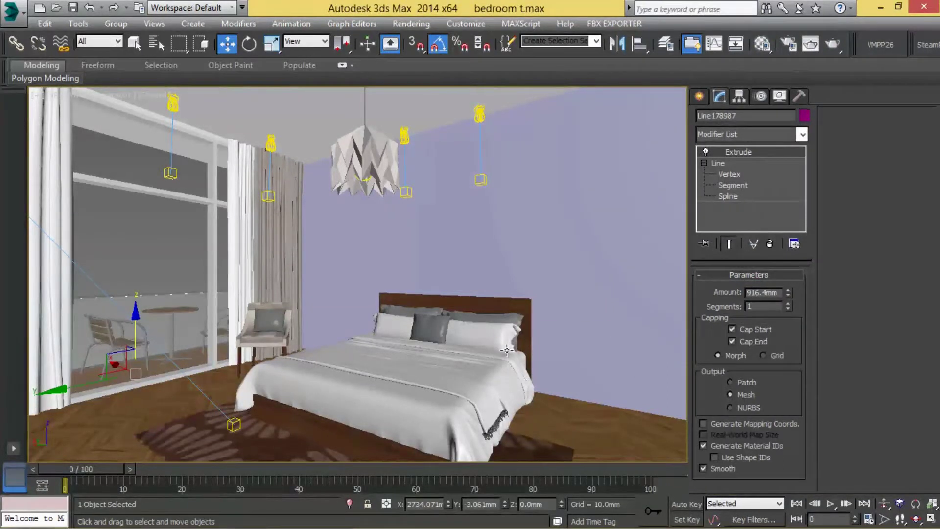
Assign the Venetian Plaster Aquarello Raw material to the walls and start a render
click(517, 323)
key(m)
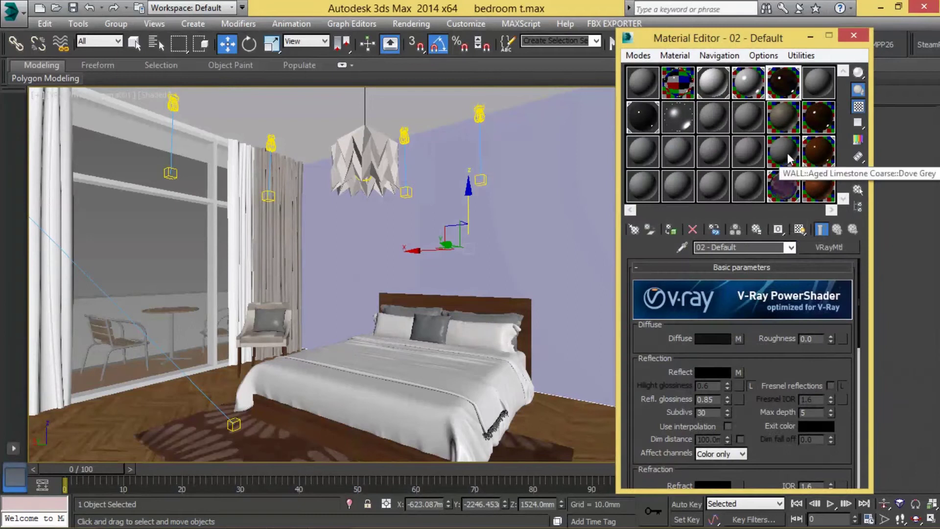
click(782, 120)
click(671, 230)
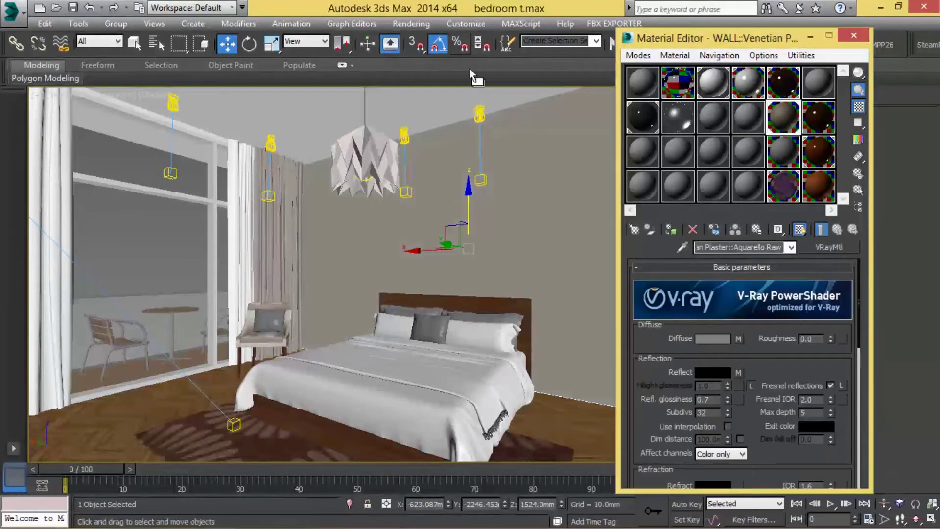
drag(725, 39, 690, 40)
click(839, 44)
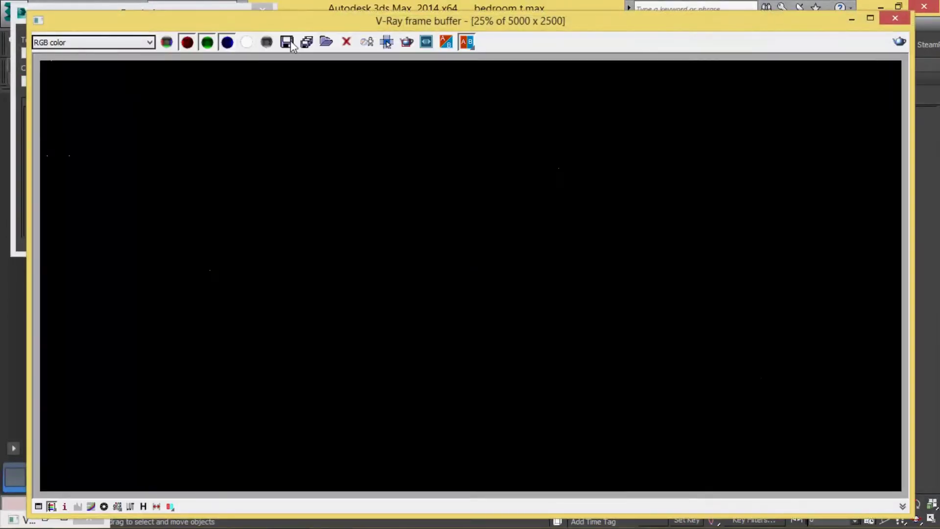
Cancel the 5000×2500 render and set the output size to HDTV (video) 1920×1080
click(852, 19)
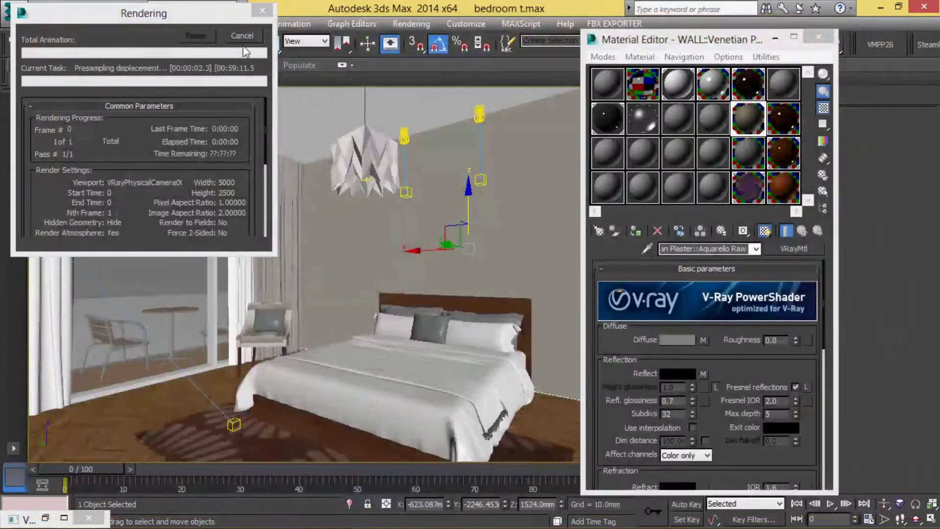
click(242, 45)
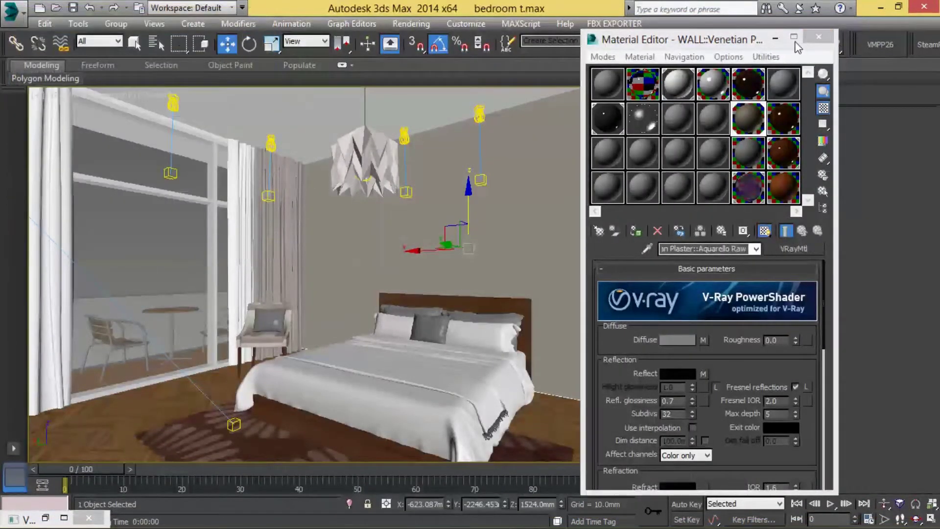
drag(705, 39, 617, 48)
click(782, 47)
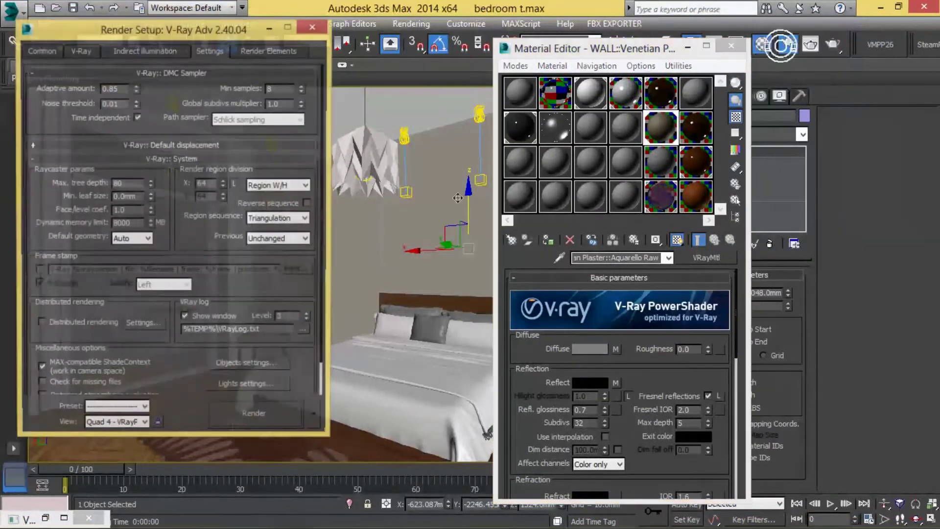
click(56, 51)
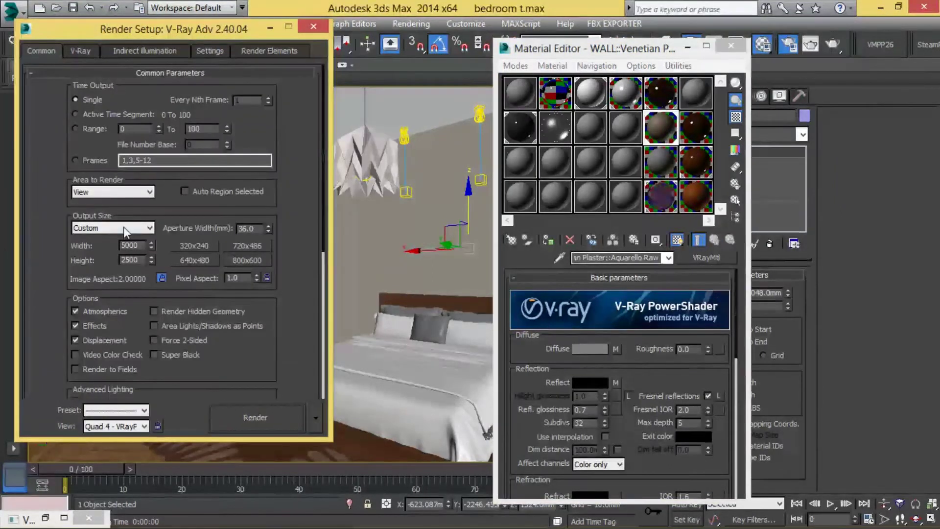
click(124, 227)
click(108, 401)
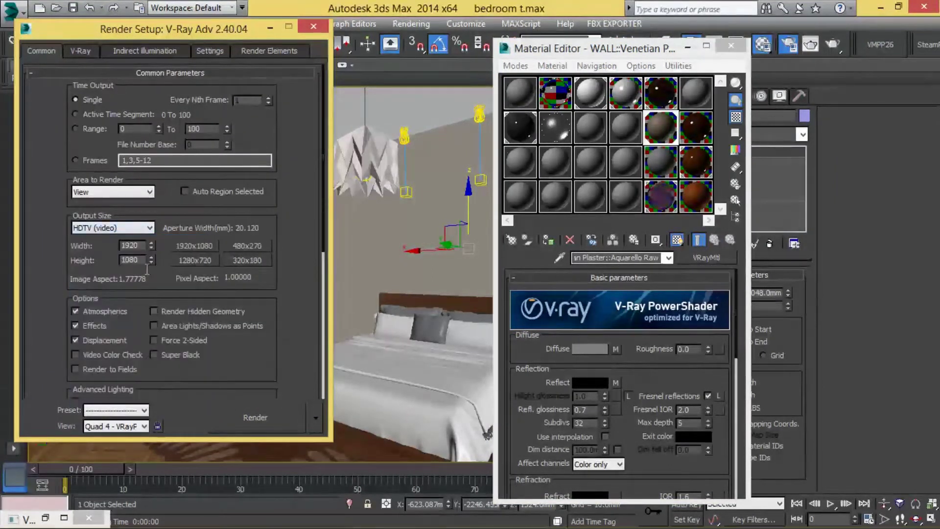
Review the V-Ray render settings and start rendering at 1920×1080
click(81, 51)
scroll(118, 353, down, 3)
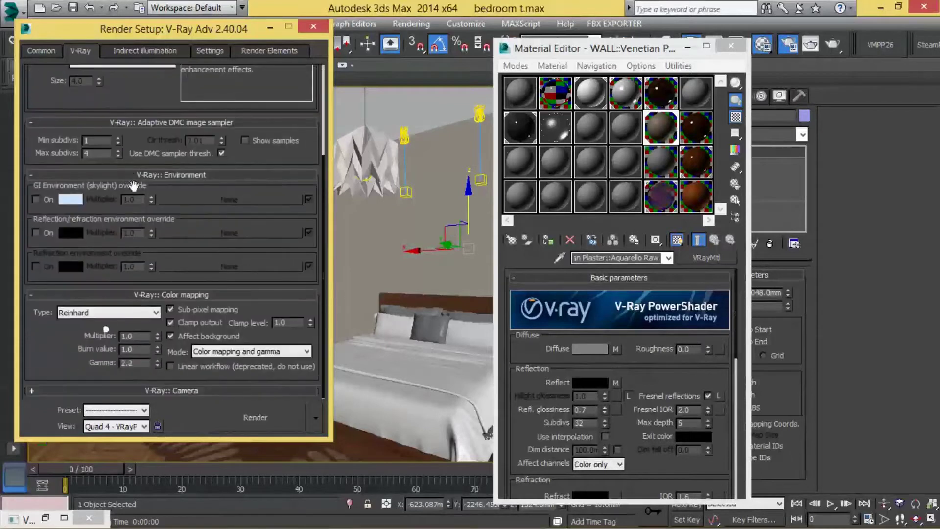
scroll(132, 392, down, 5)
drag(132, 225, 135, 310)
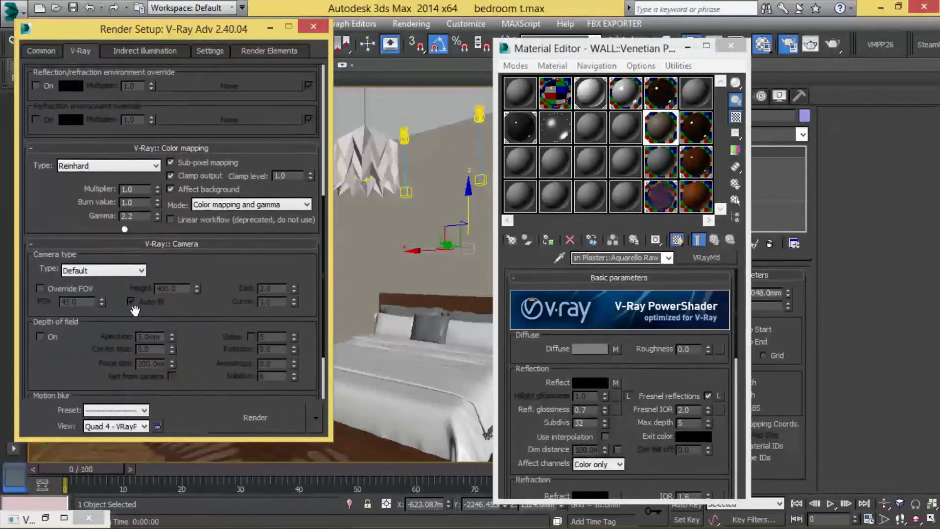
click(313, 26)
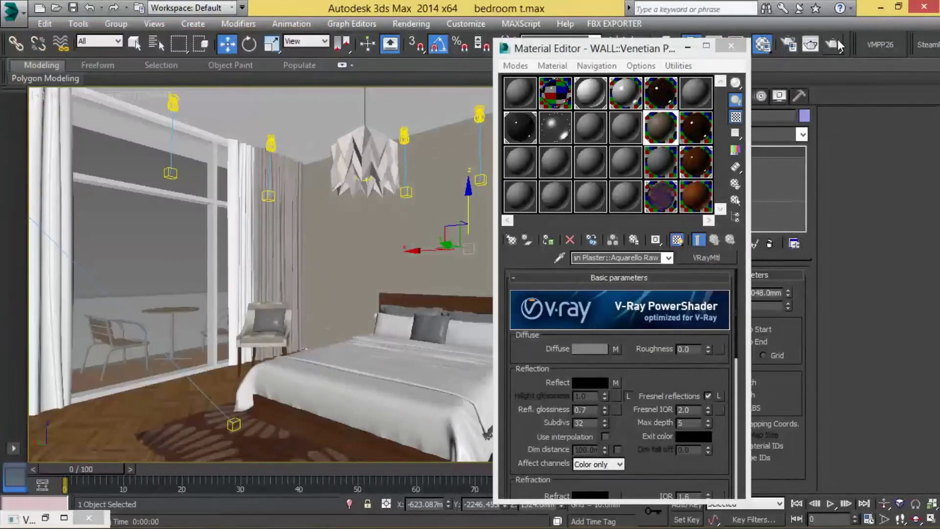
click(834, 43)
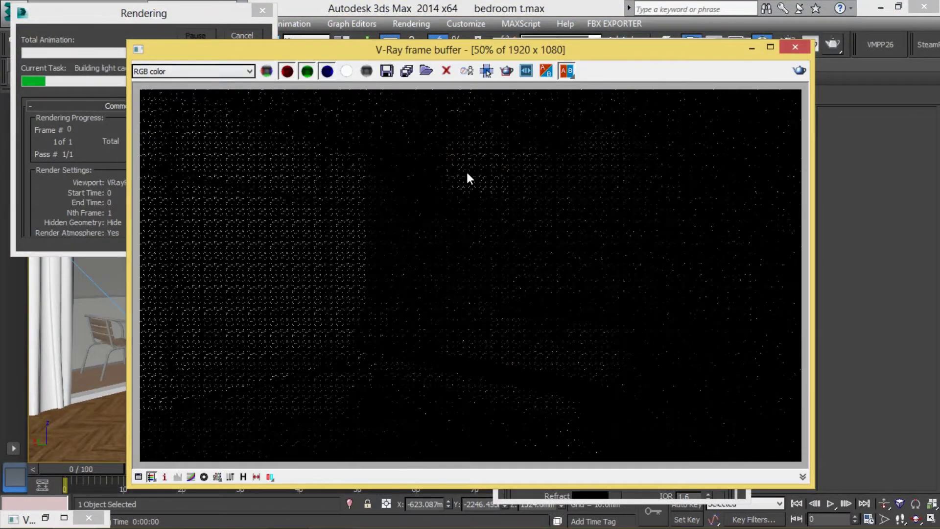
Scroll the frame buffer while the 1920×1080 V-Ray light cache builds up
scroll(475, 260, down, 1)
scroll(476, 301, up, 1)
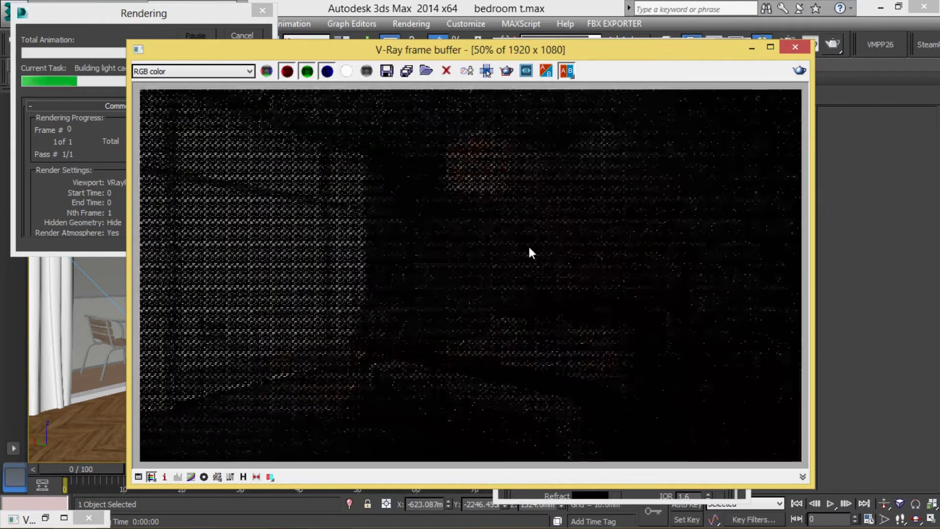
scroll(552, 226, down, 1)
scroll(551, 227, up, 1)
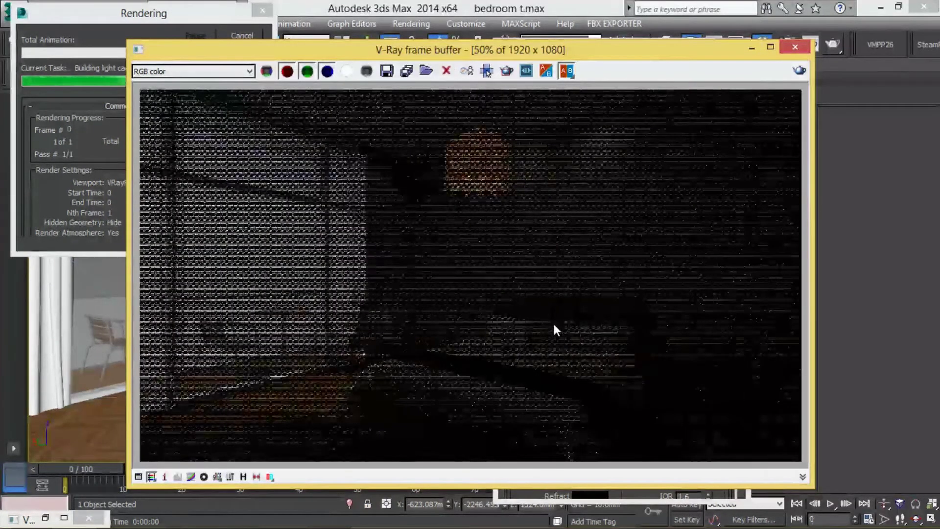
scroll(696, 174, down, 1)
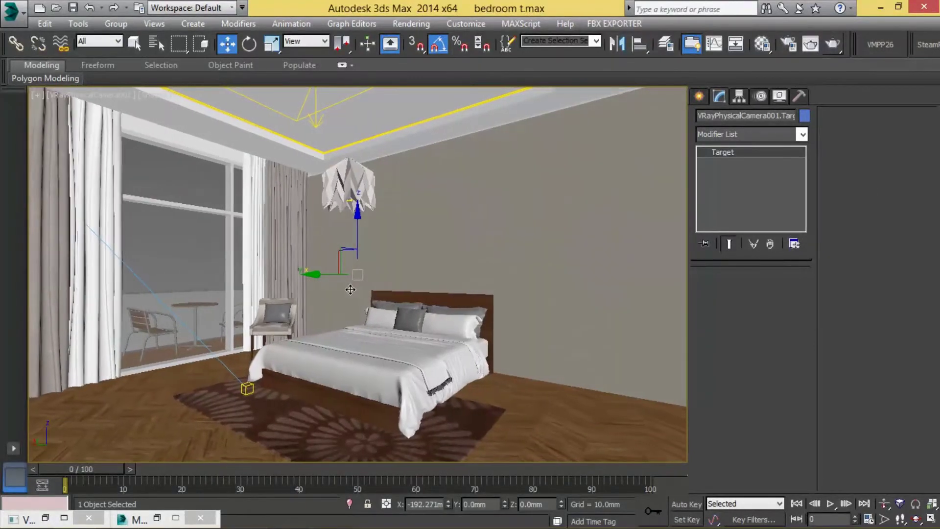
Run another test render, inspect it at 100% with mouse tracking, then return to top wireframe
click(350, 289)
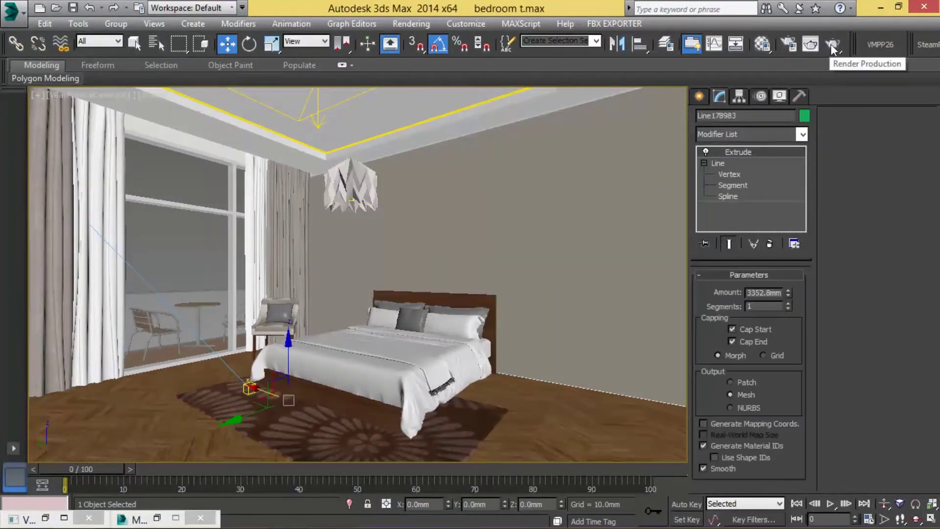
click(832, 44)
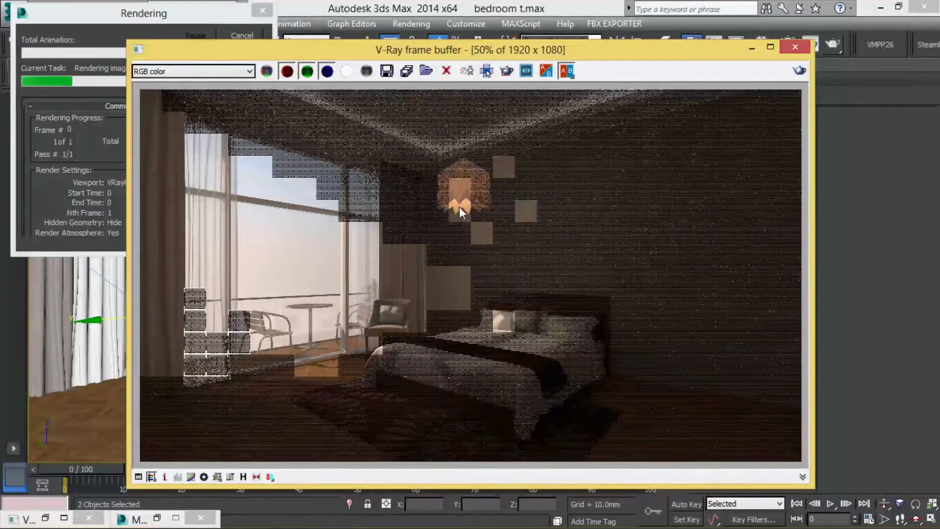
double_click(550, 145)
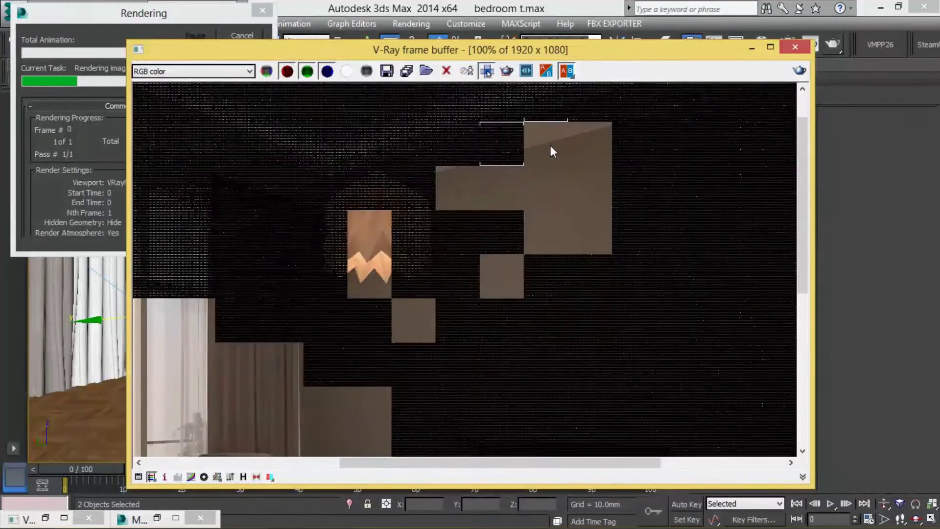
scroll(550, 145, down, 1)
click(493, 74)
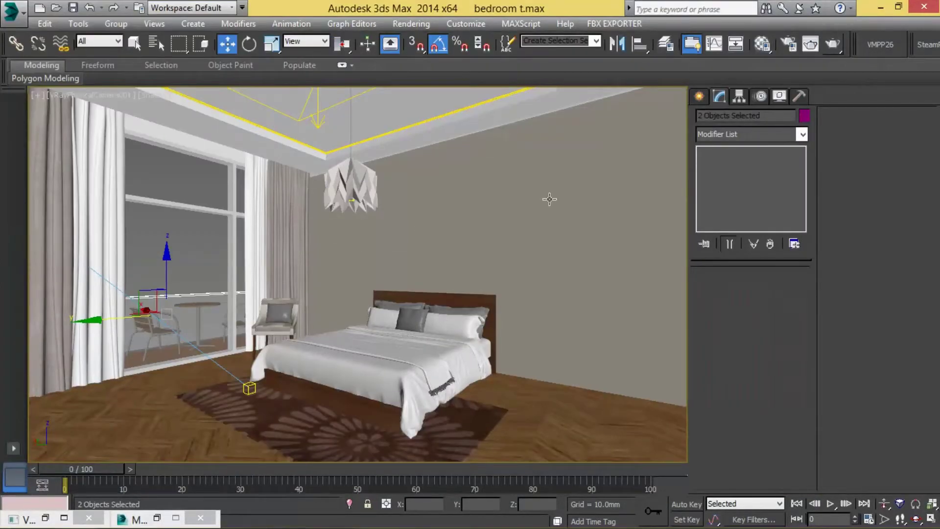
key(alt+w)
key(alt+w)
Box-select the eight lights below the room and move them up onto the bed area
click(184, 228)
scroll(189, 228, down, 5)
scroll(188, 228, down, 3)
scroll(263, 301, up, 3)
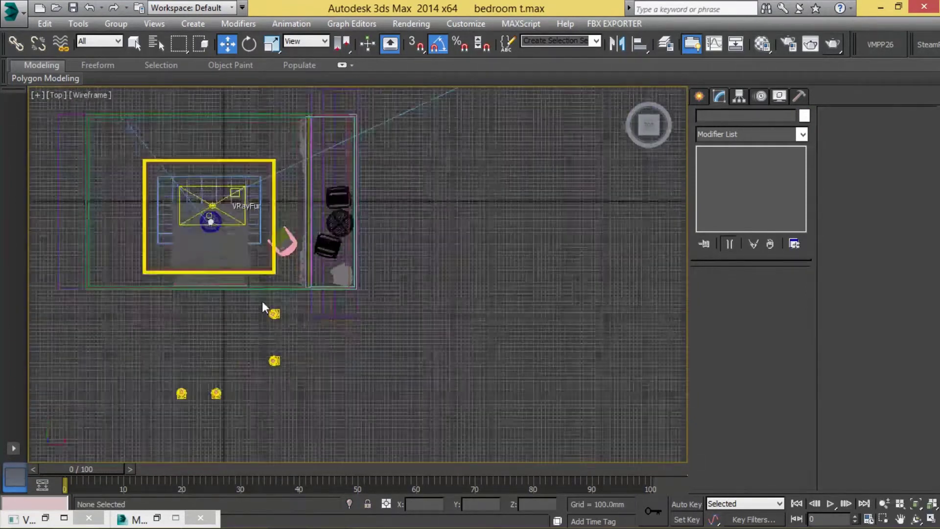
scroll(264, 303, up, 2)
drag(144, 468, 143, 464)
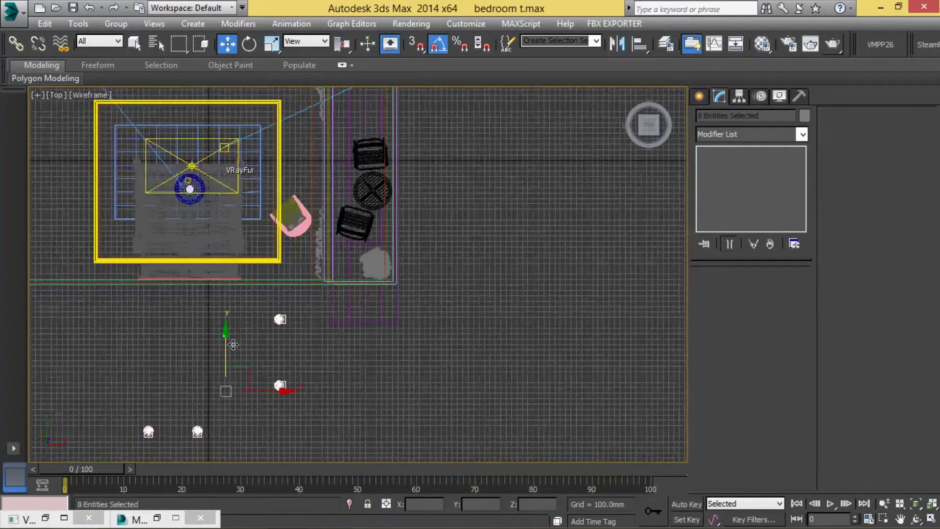
drag(233, 345, 233, 184)
Nudge the eight lights slightly right so they sit beside the bed
scroll(236, 199, up, 2)
scroll(236, 198, up, 1)
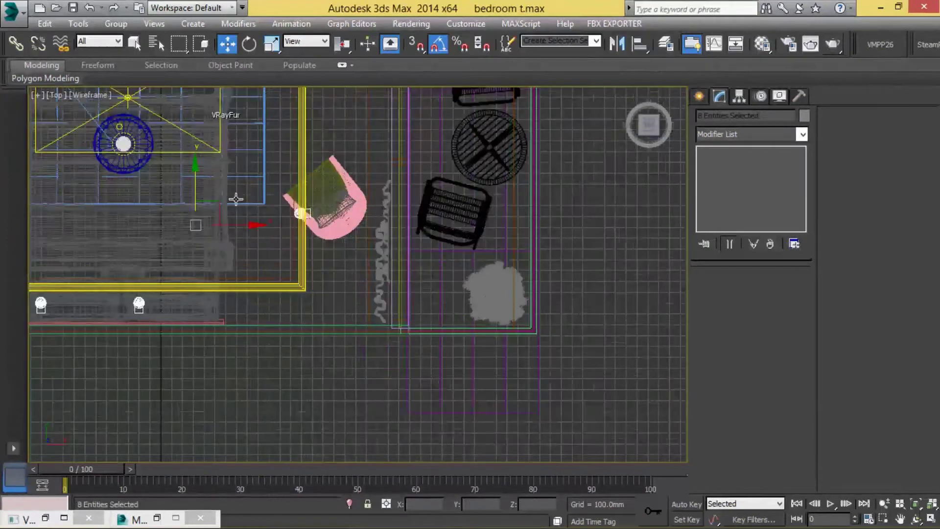
drag(230, 256, 254, 252)
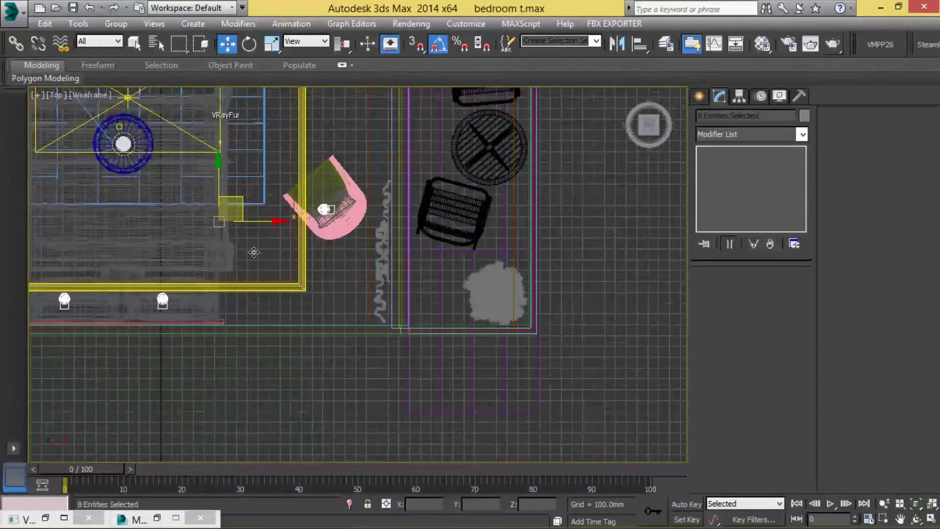
middle_drag(254, 252, 351, 374)
drag(425, 242, 433, 242)
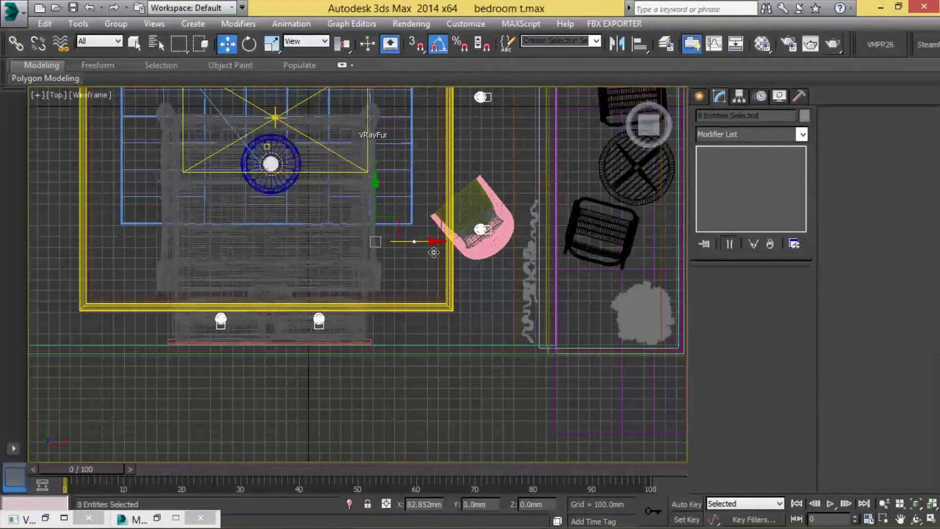
middle_drag(384, 317, 341, 323)
scroll(341, 323, down, 5)
Deselect the lights, recentre the top view on the bedroom, and show the scene layer list
click(550, 310)
scroll(552, 309, down, 3)
mouse_move(552, 308)
middle_down()
mouse_move(403, 277)
mouse_move(196, 299)
mouse_move(489, 289)
middle_up()
scroll(488, 289, down, 2)
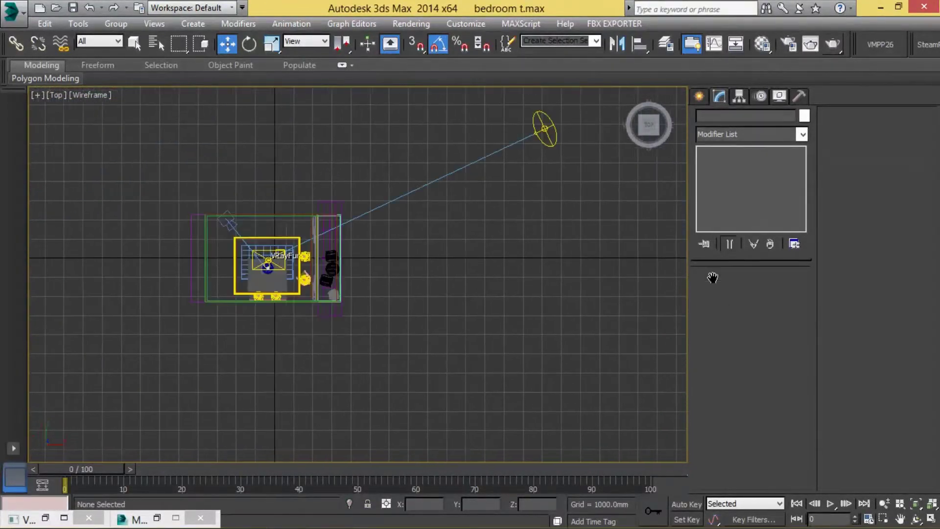
scroll(310, 289, up, 2)
scroll(472, 285, up, 2)
middle_drag(530, 248, 457, 311)
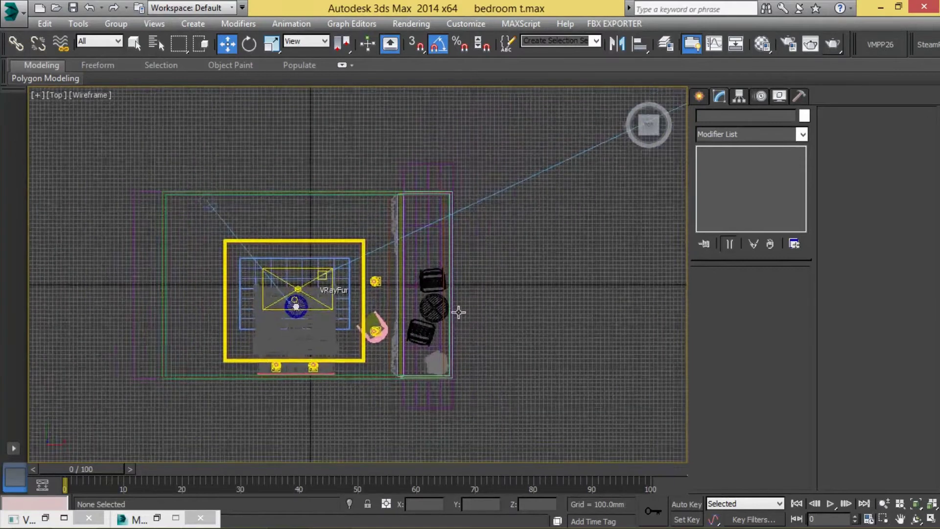
scroll(457, 310, down, 2)
click(665, 43)
Pick Layer002, pan to the other room, and box-select its bottom-wall furniture row
click(607, 214)
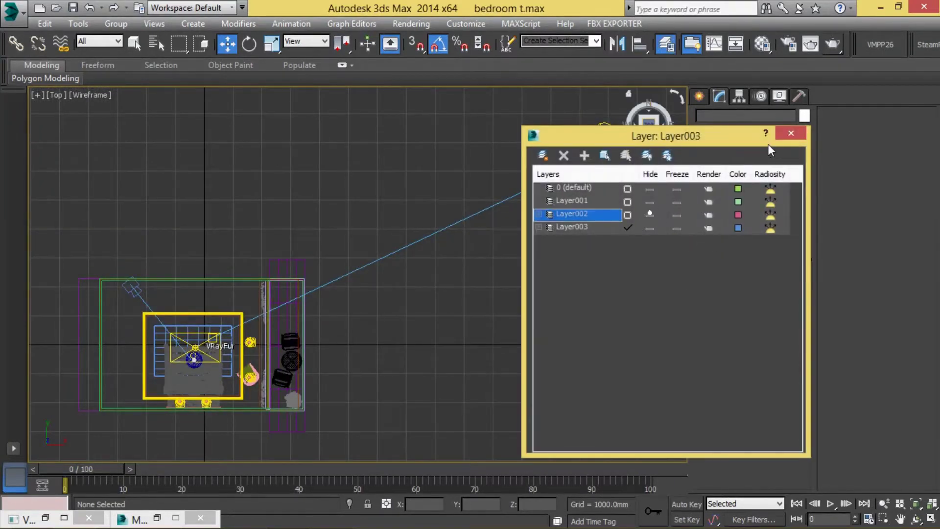
click(788, 134)
middle_drag(587, 284, 532, 288)
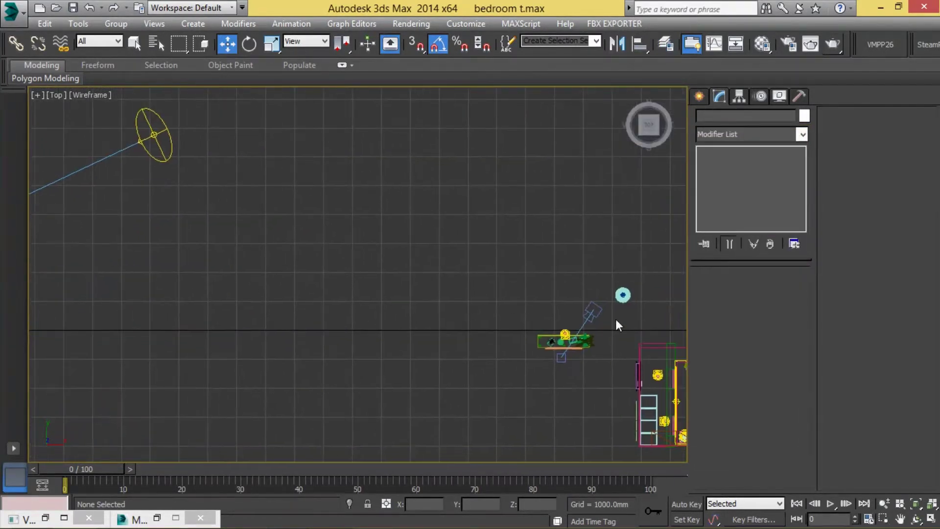
scroll(534, 294, up, 3)
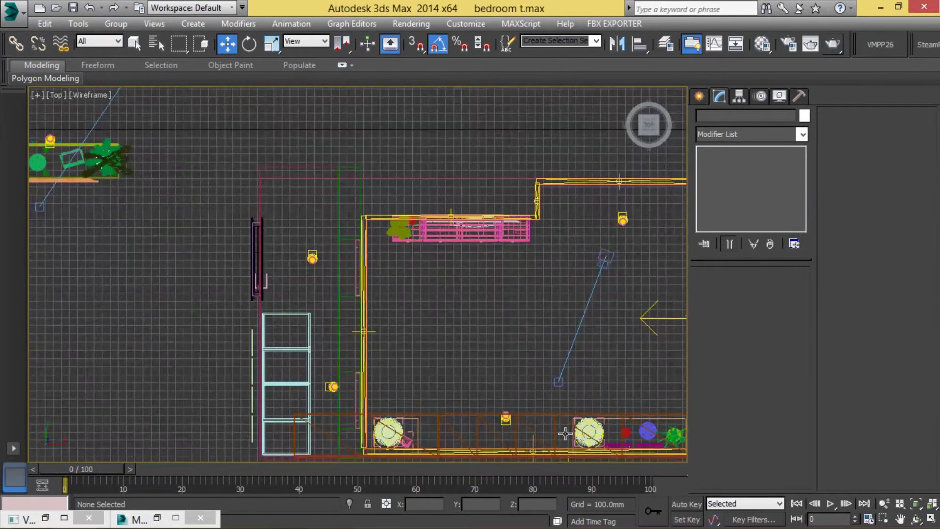
middle_drag(565, 432, 571, 290)
drag(330, 293, 649, 392)
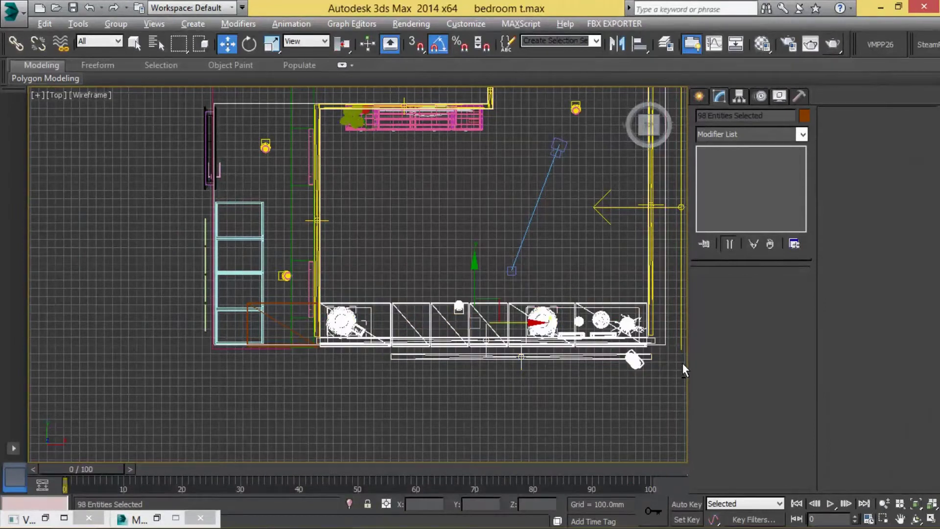
Remove the rails and floor outline from the selection, undoing accidental moves
alt+drag(388, 421, 378, 424)
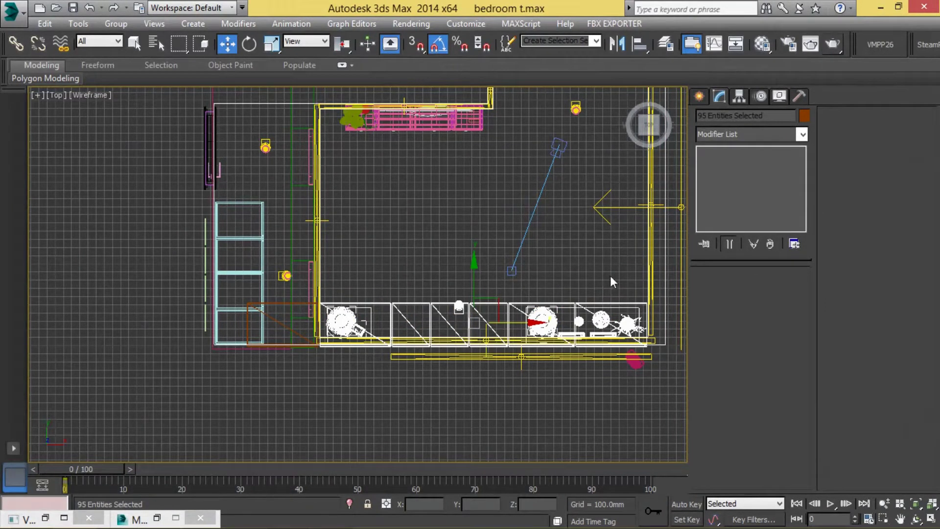
drag(487, 311, 225, 392)
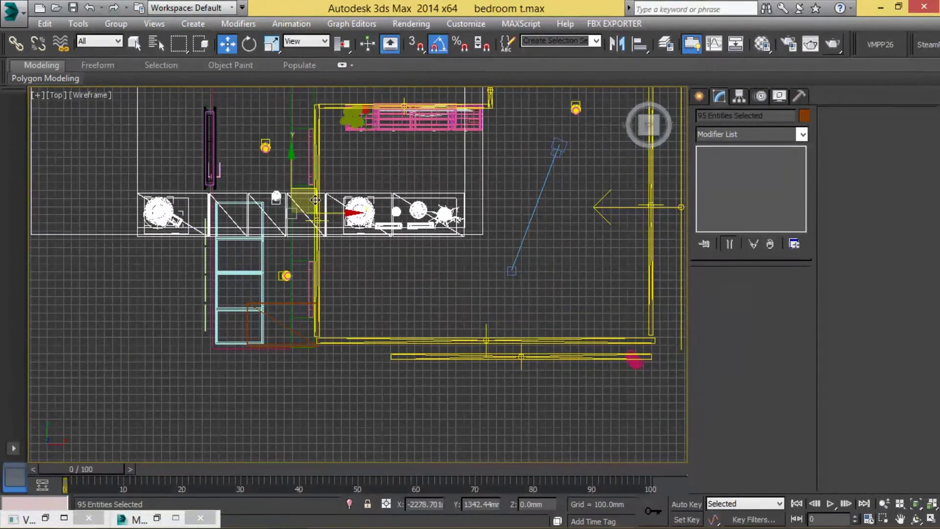
right_click(225, 392)
alt+click(529, 290)
drag(504, 300, 254, 210)
right_click(371, 252)
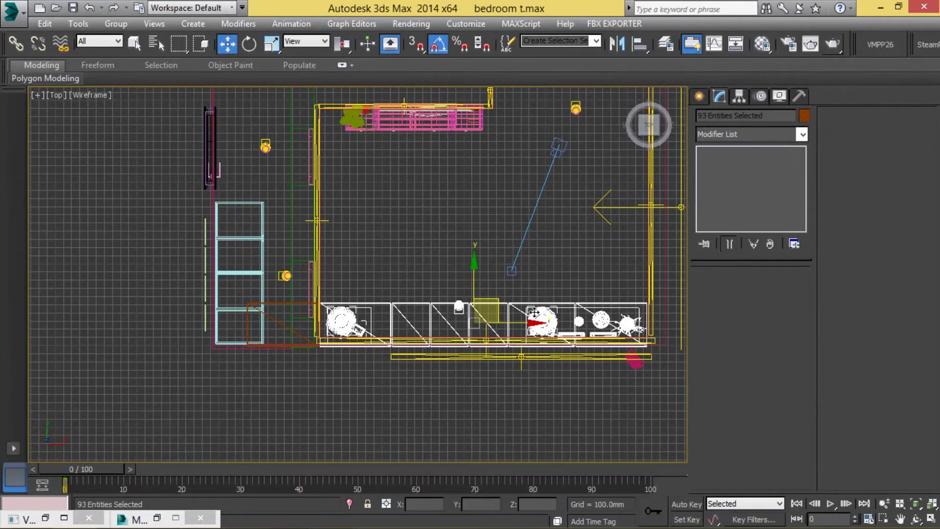
drag(534, 311, 526, 253)
right_click(518, 280)
Move the selected furniture row left into the bedroom along the bed's wall
scroll(525, 284, down, 3)
scroll(583, 329, down, 3)
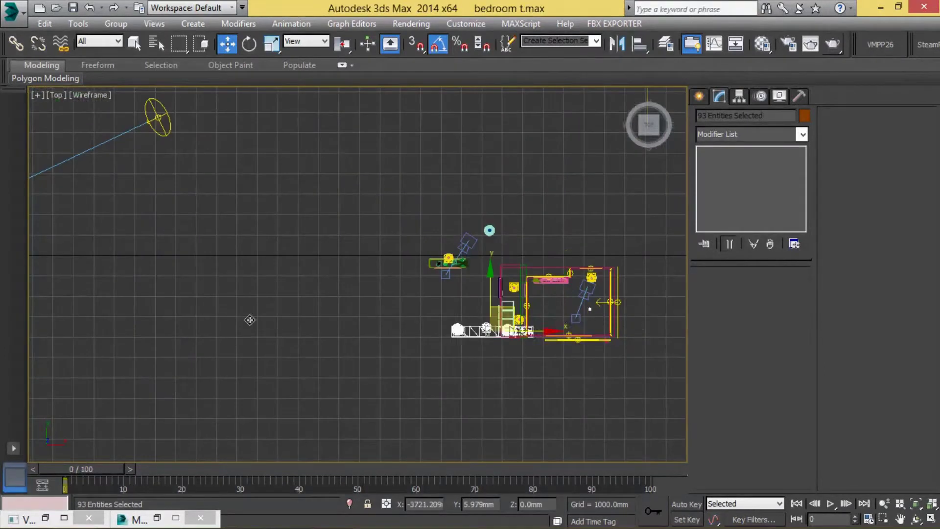
drag(601, 319, 347, 334)
middle_drag(248, 319, 653, 319)
drag(347, 334, 274, 296)
scroll(393, 305, up, 5)
mouse_move(393, 305)
mouse_down()
mouse_move(436, 304)
mouse_move(446, 353)
mouse_move(405, 280)
mouse_move(412, 372)
mouse_up()
scroll(447, 353, up, 3)
scroll(447, 353, up, 3)
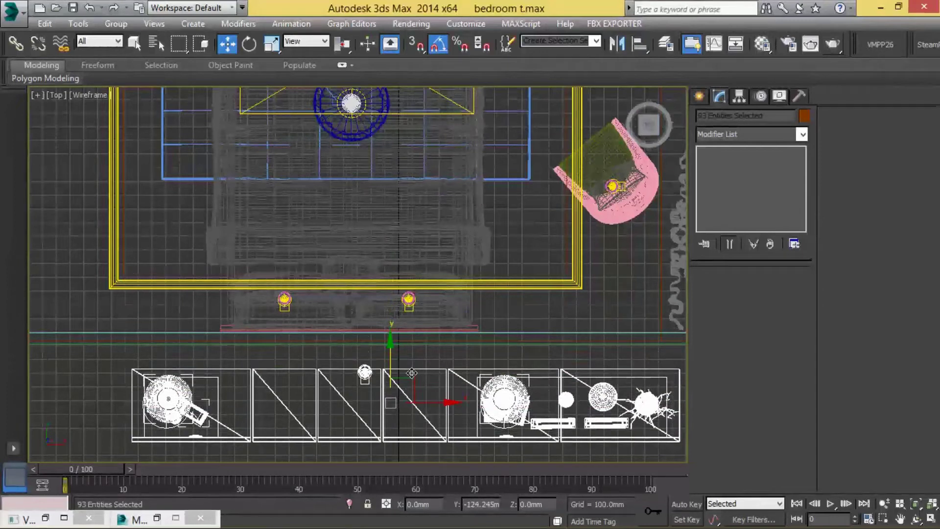
Drag the 93-entity furniture row onto the headboard wall and nudge it flush with the front wall
drag(412, 372, 412, 372)
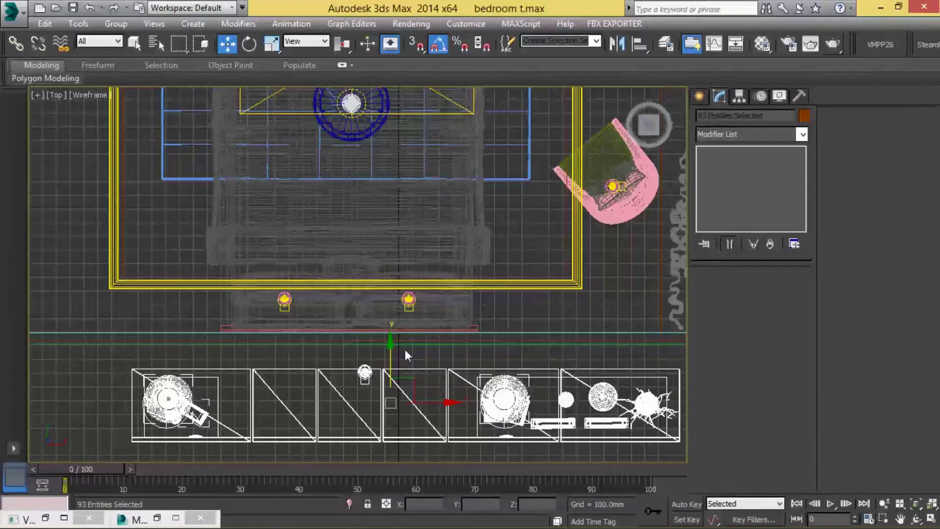
drag(395, 354, 411, 247)
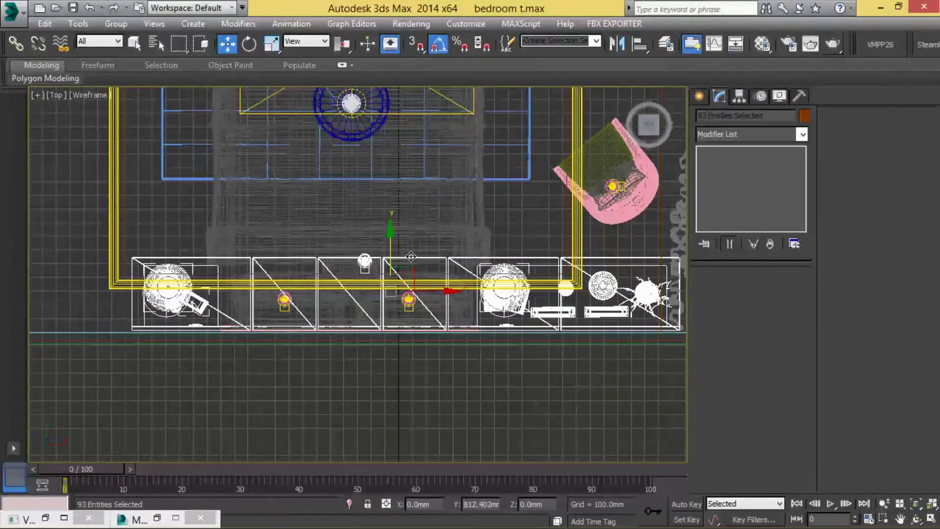
drag(411, 247, 410, 258)
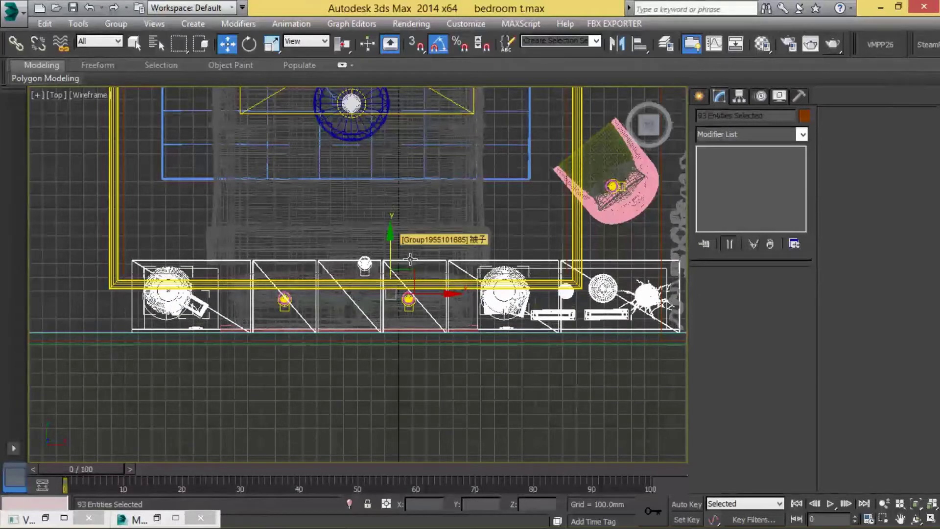
scroll(392, 269, up, 3)
middle_drag(373, 277, 527, 298)
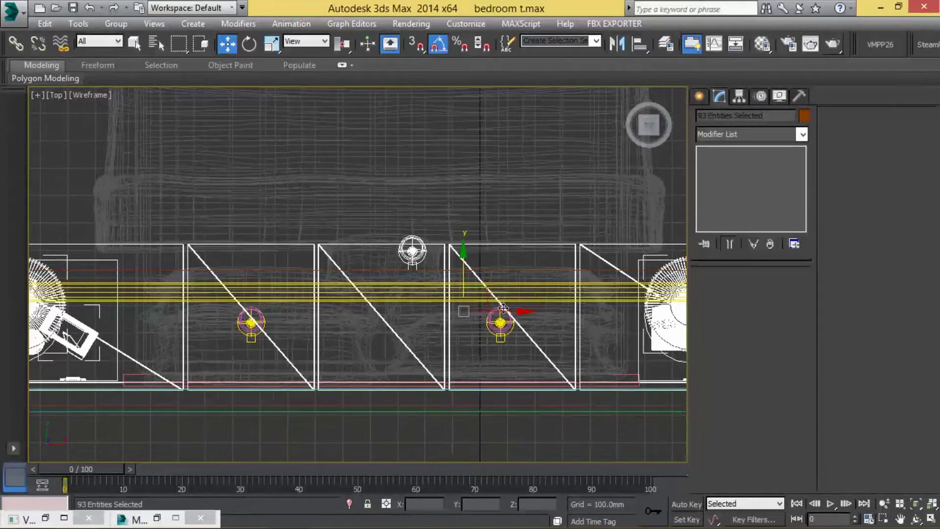
drag(503, 307, 504, 304)
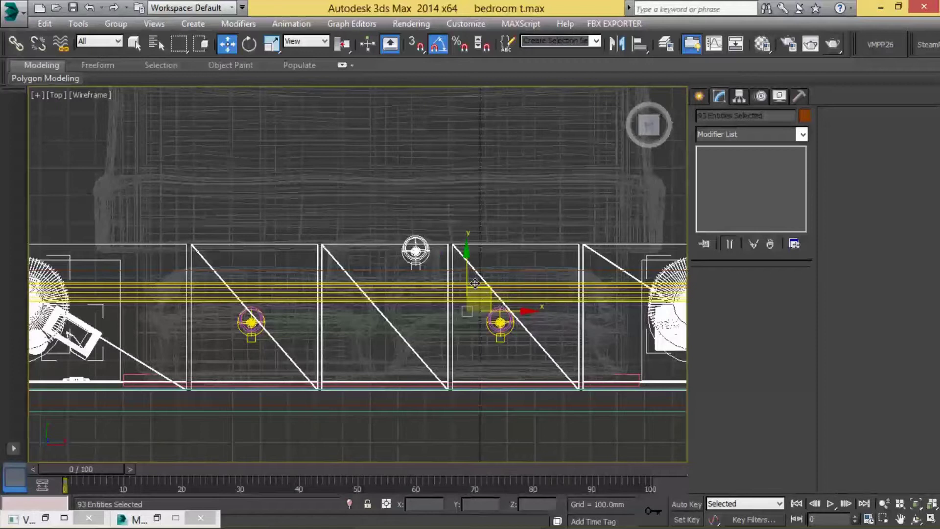
drag(476, 282, 482, 283)
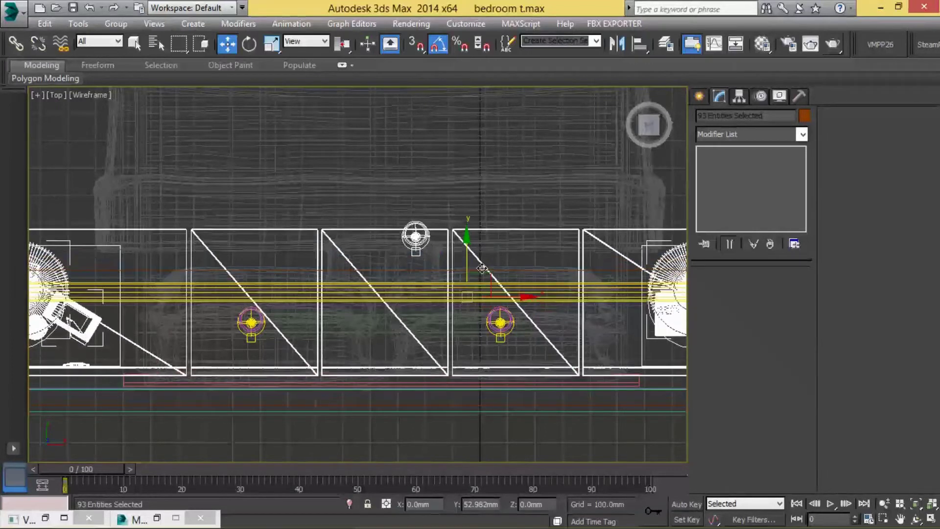
drag(484, 284, 483, 287)
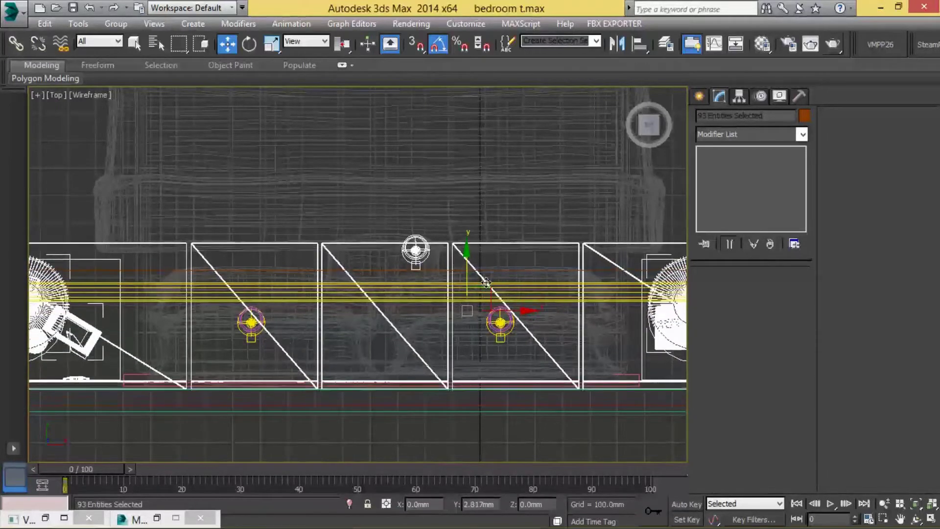
Switch to the Perspective view and frame the headboard wall and ceiling
key(c)
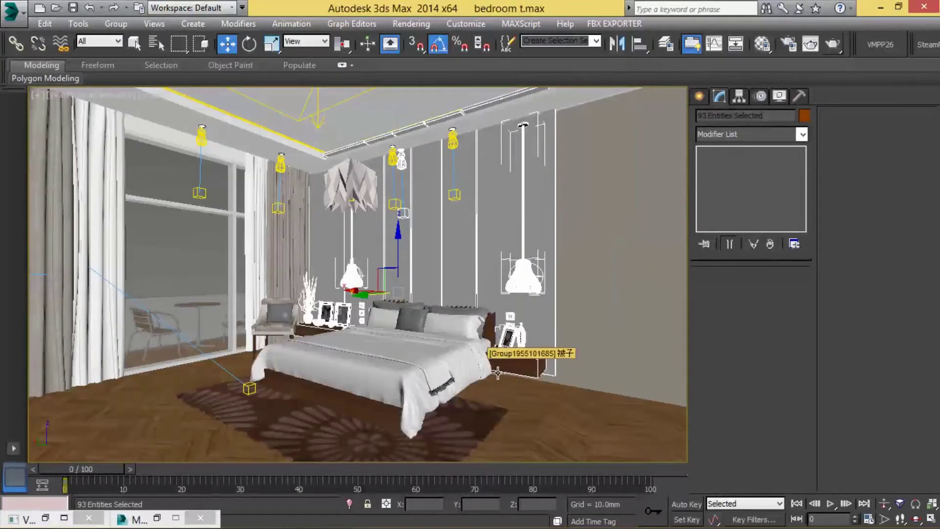
key(p)
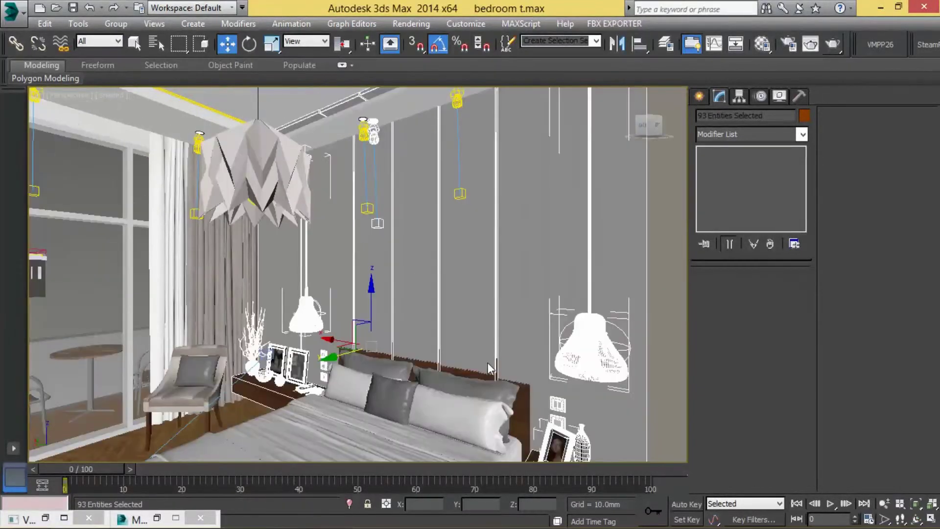
alt+middle_drag(488, 362, 486, 362)
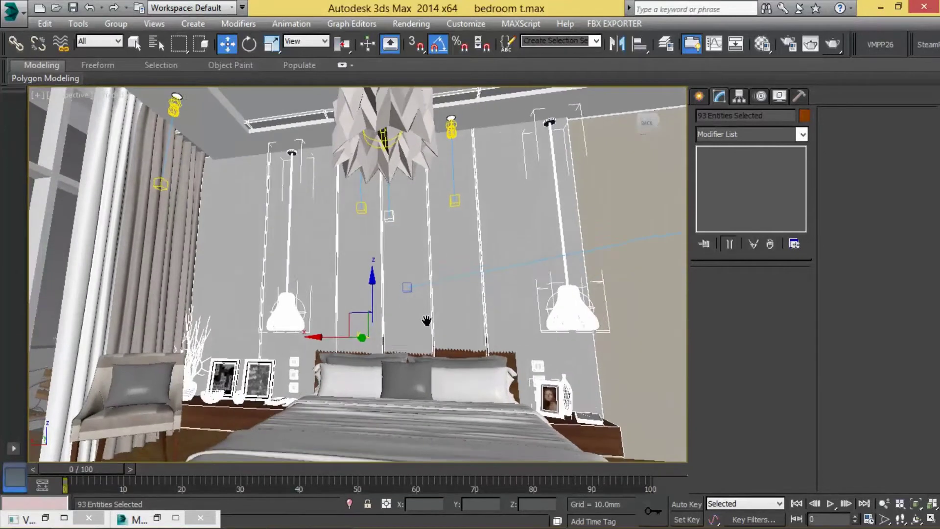
scroll(486, 362, up, 10)
middle_drag(422, 254, 433, 283)
scroll(432, 283, down, 3)
scroll(434, 286, down, 3)
scroll(432, 321, down, 3)
scroll(449, 357, down, 2)
mouse_move(404, 352)
middle_down()
mouse_move(411, 392)
mouse_move(400, 369)
middle_up()
Undo the previous shift, then nudge the lamps, frames and nightstands slightly right along X
key(ctrl+z)
alt+middle_drag(384, 401, 364, 387)
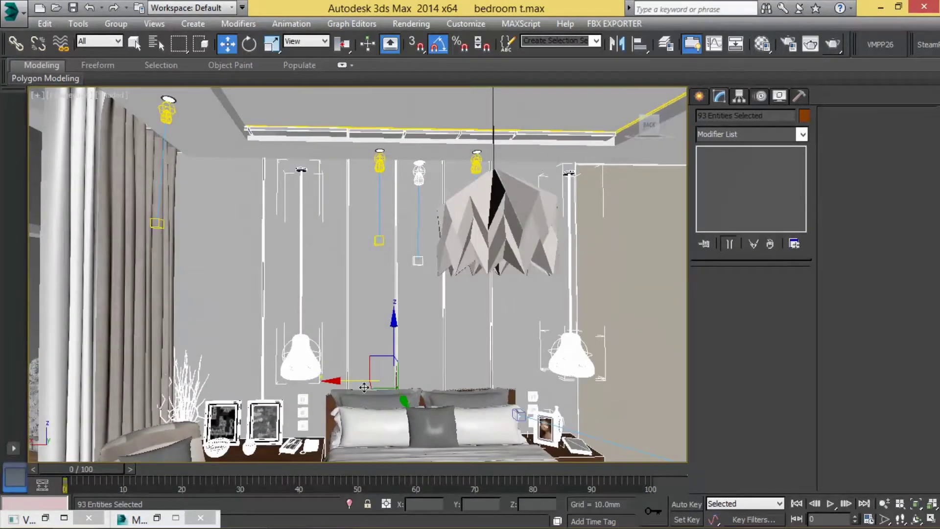
drag(360, 389, 378, 391)
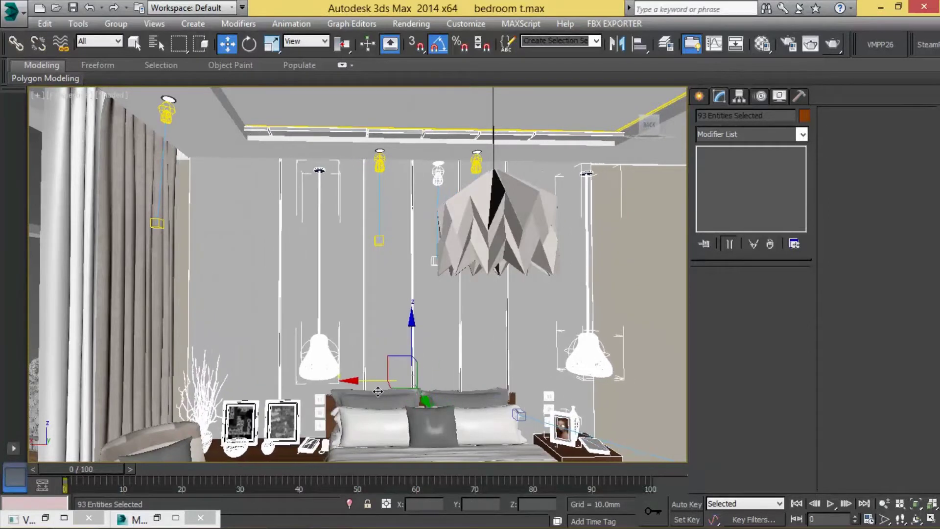
alt+middle_drag(378, 391, 368, 388)
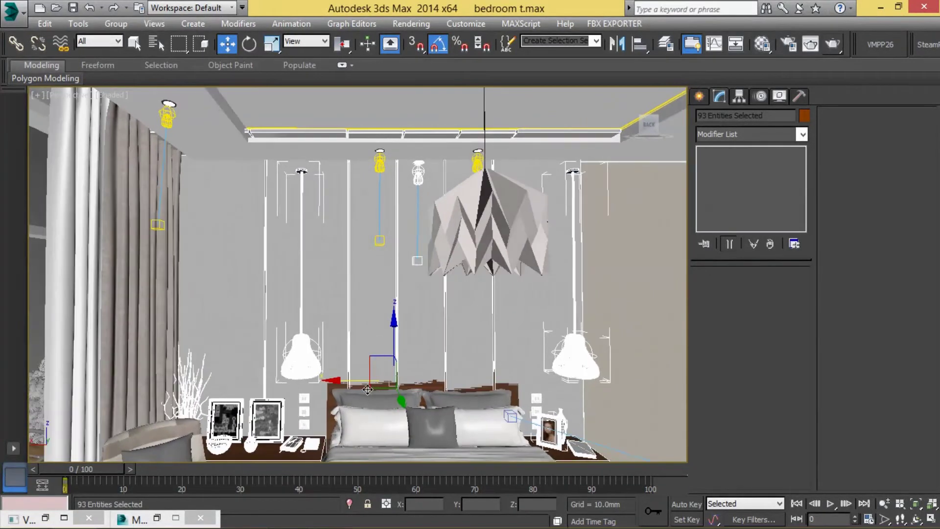
drag(369, 389, 370, 389)
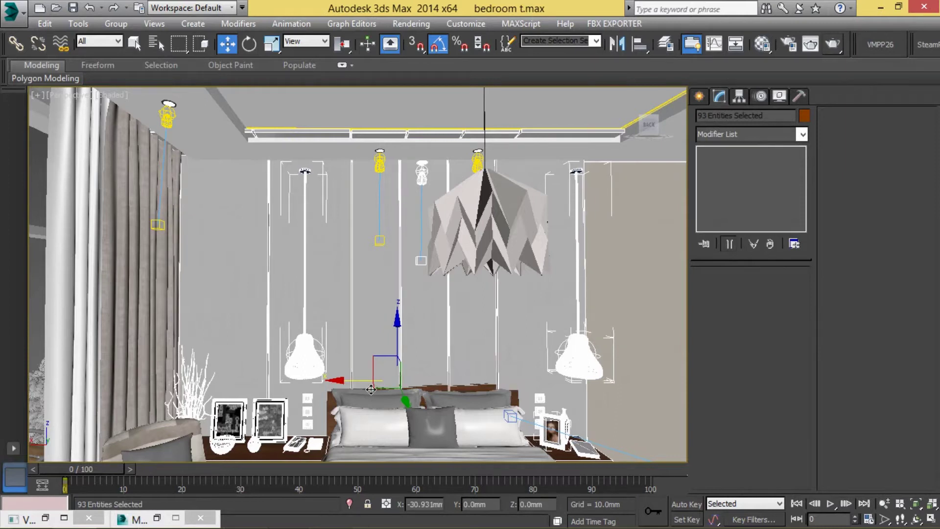
click(304, 297)
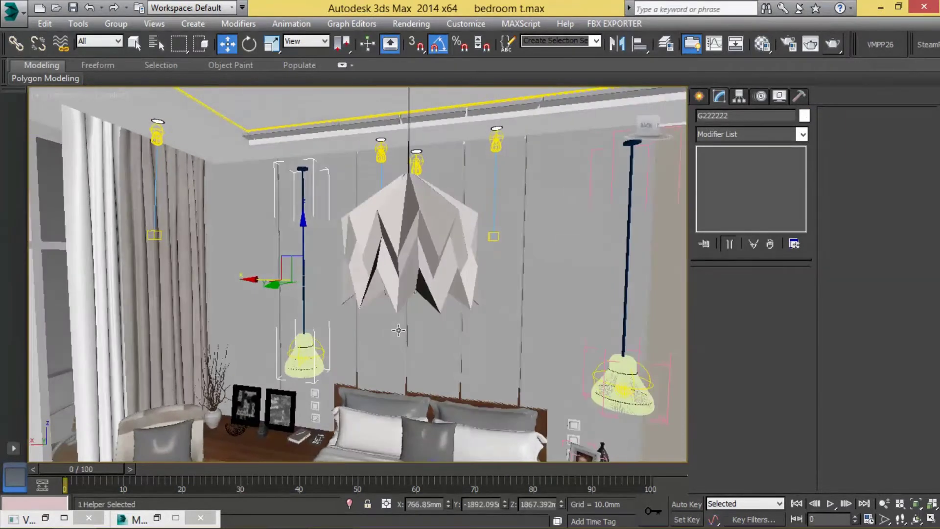
Switch to the Top view and zoom in on the lamps along the bed wall
key(alt+w)
key(alt+w)
key(z)
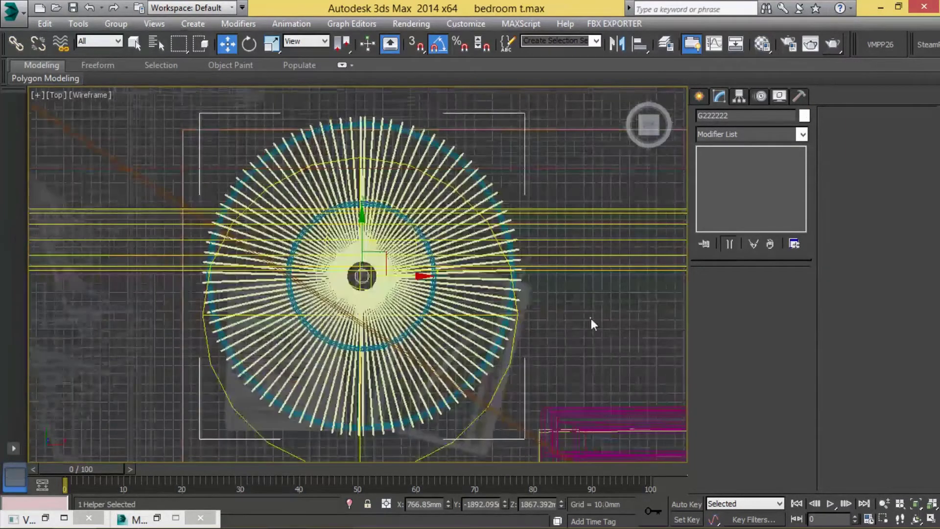
scroll(538, 318, down, 3)
scroll(524, 311, down, 2)
click(524, 310)
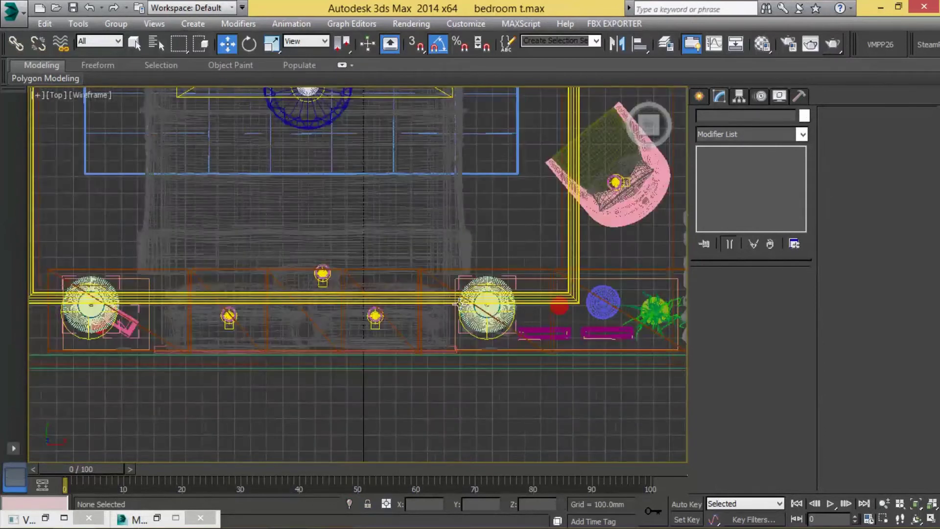
click(117, 277)
middle_drag(123, 279, 210, 279)
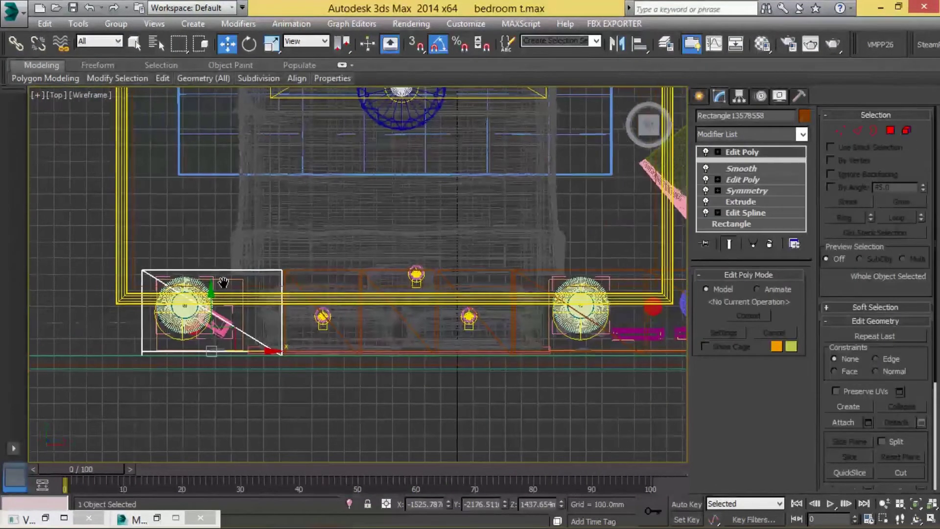
Select the right-corner Rectangle017 panel and Shift-drag a copy to the left side
click(612, 281)
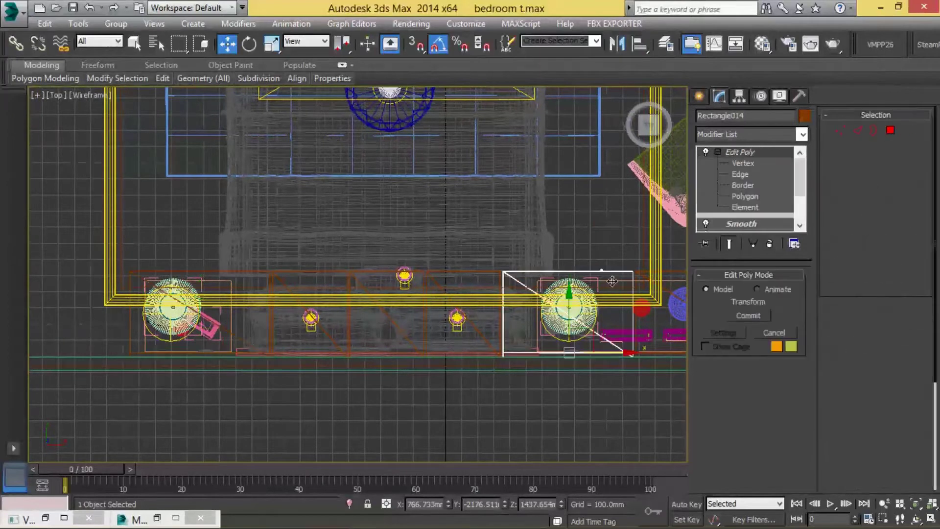
click(598, 239)
middle_drag(597, 237, 514, 241)
click(617, 288)
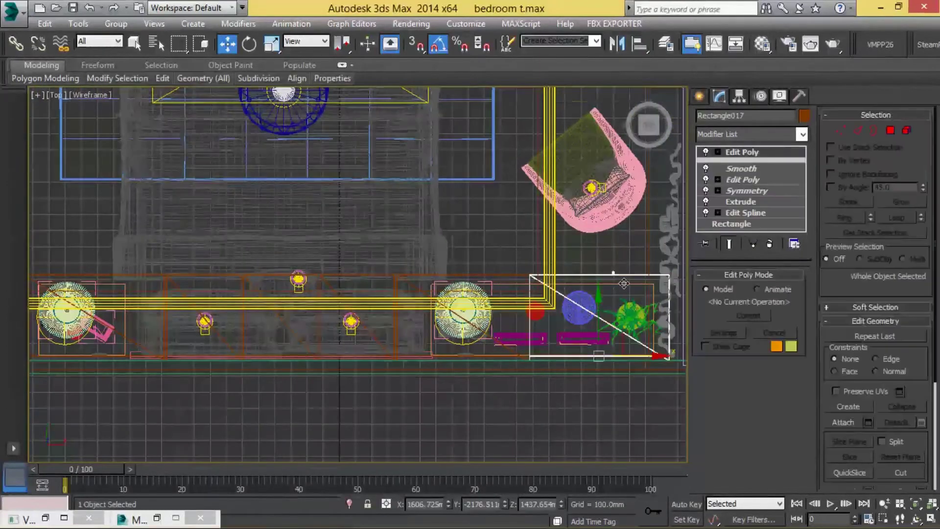
scroll(612, 343, down, 3)
drag(641, 360, 184, 354)
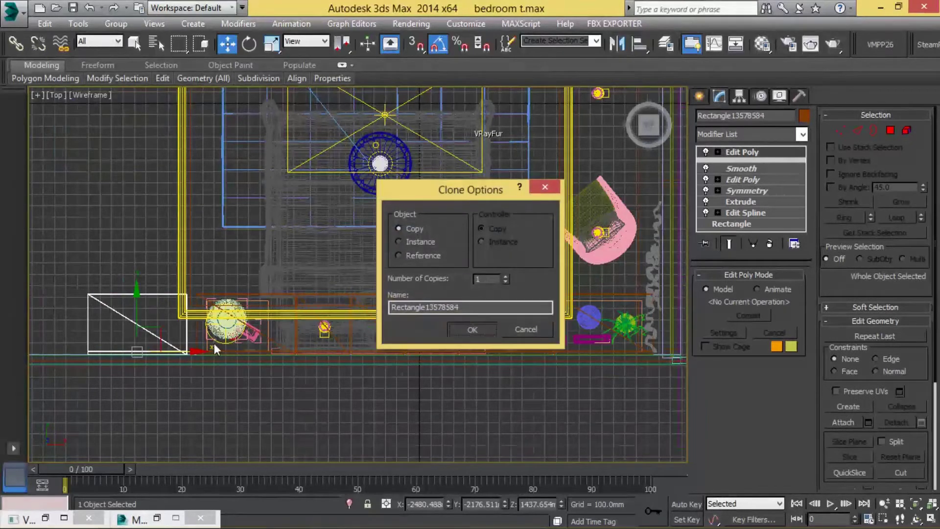
Accept the copy and nudge the new panel right beside the left lamp
key(Return)
scroll(304, 373, up, 3)
scroll(304, 373, up, 2)
middle_drag(204, 367, 476, 358)
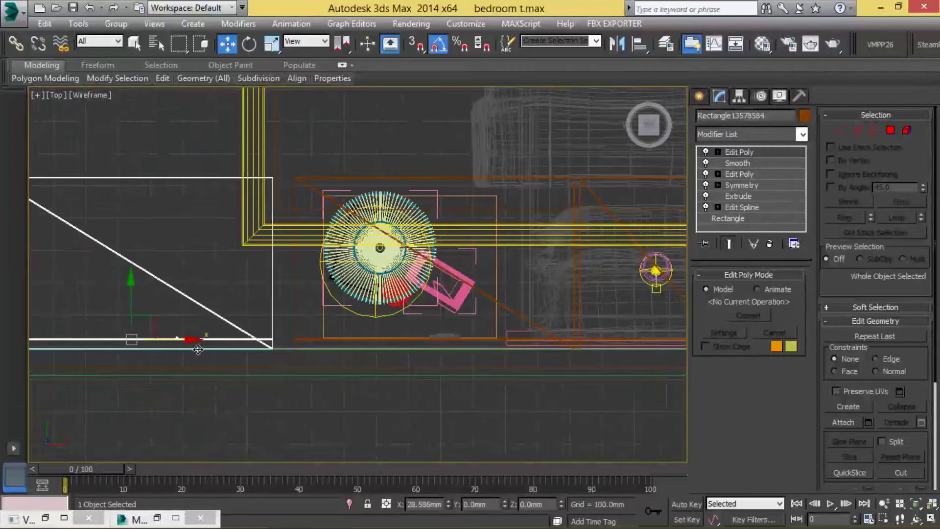
drag(187, 343, 209, 350)
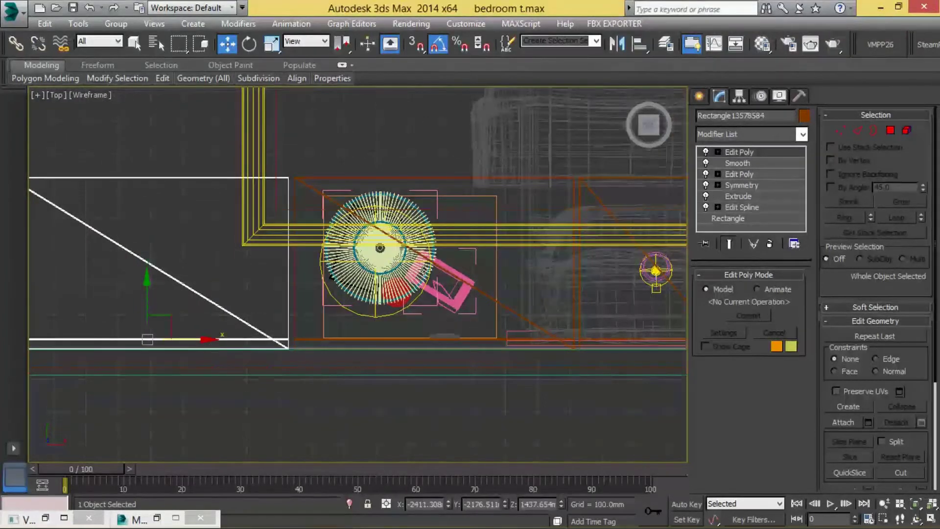
scroll(294, 205, up, 4)
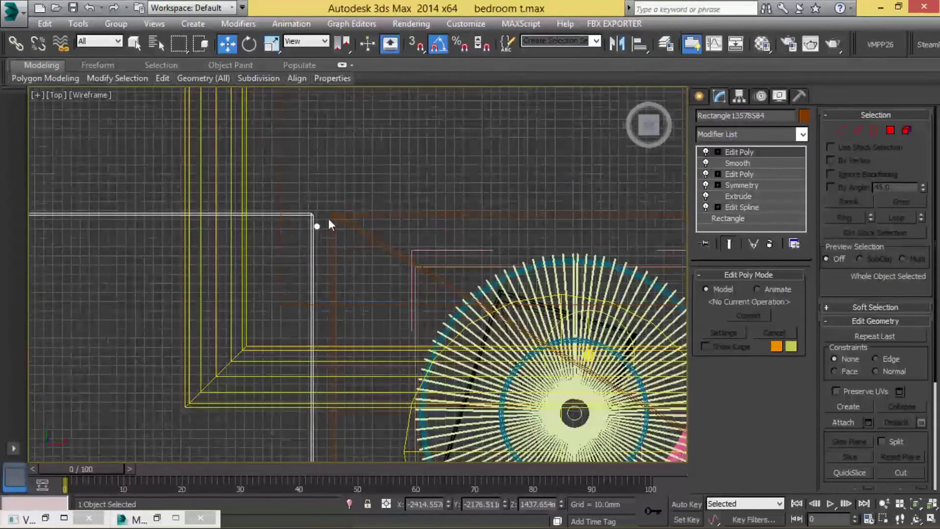
Select the copied rectangle panel and zoom in to check its alignment
click(387, 230)
scroll(489, 237, down, 3)
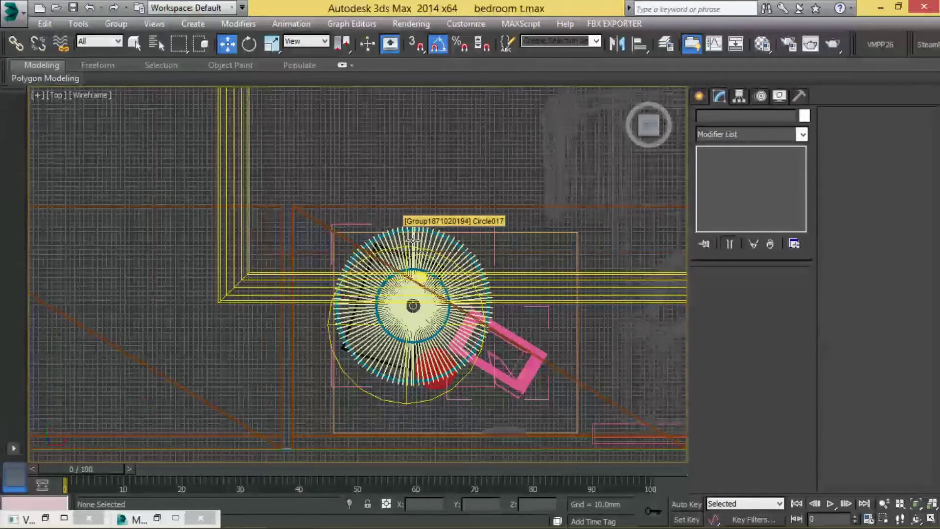
scroll(369, 200, down, 2)
click(277, 215)
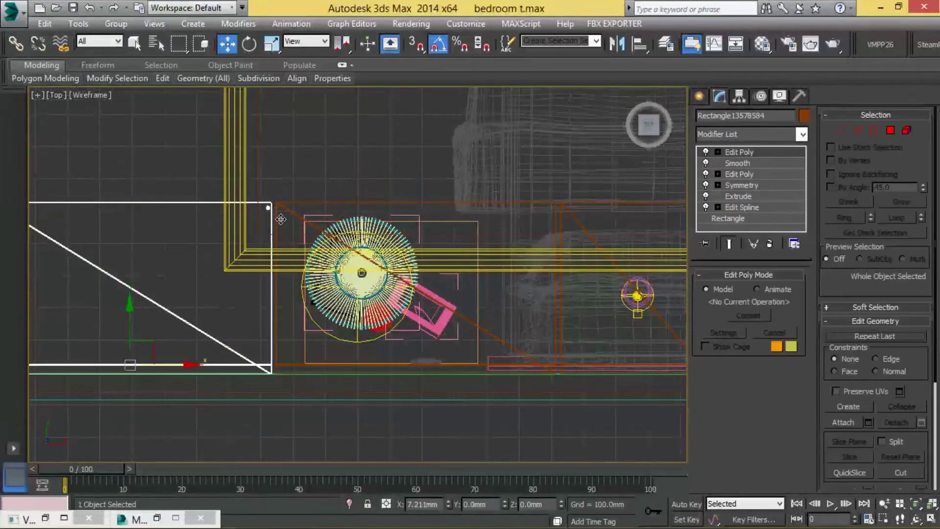
scroll(282, 219, up, 4)
scroll(282, 219, up, 1)
click(282, 218)
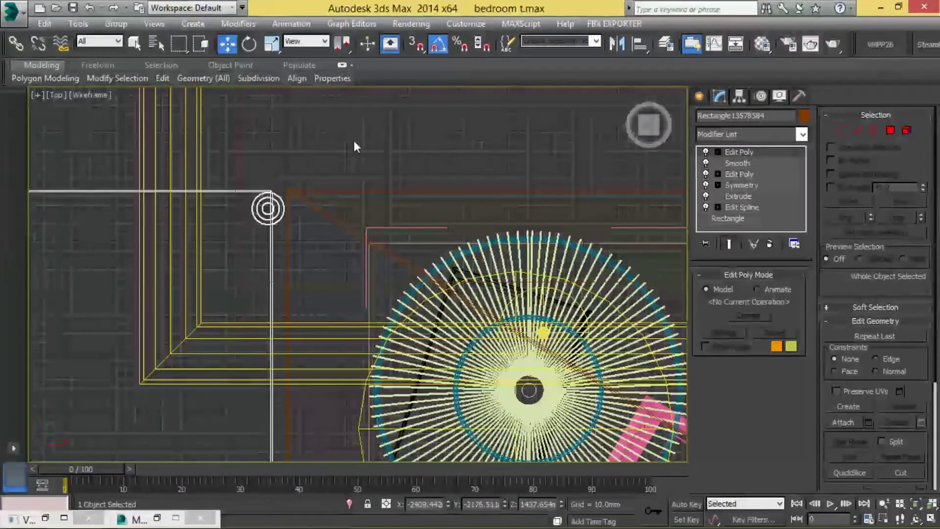
click(405, 145)
scroll(333, 201, down, 1)
scroll(500, 206, down, 3)
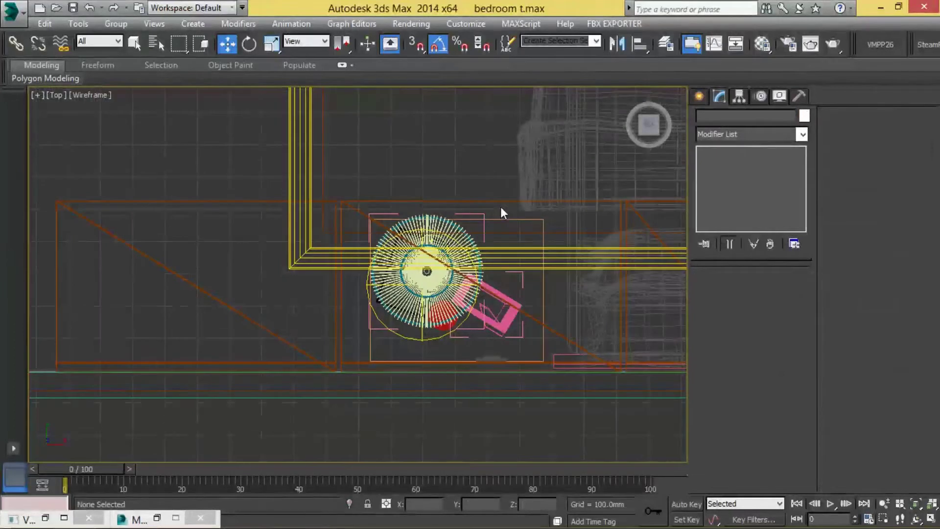
Pan to the right end of the bed wall and select the corner rectangle panel
middle_drag(596, 219, 339, 216)
scroll(562, 248, down, 2)
middle_drag(563, 248, 479, 238)
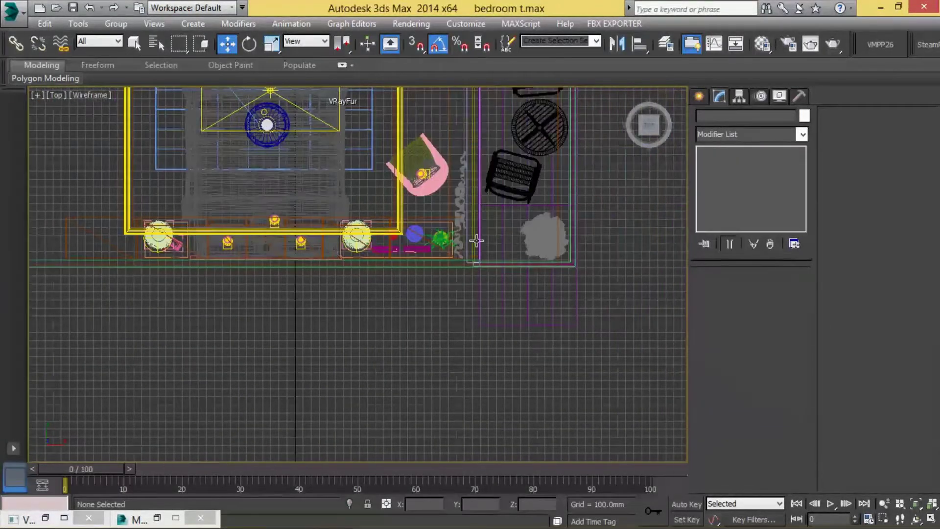
scroll(467, 227, up, 2)
scroll(467, 227, up, 2)
click(464, 198)
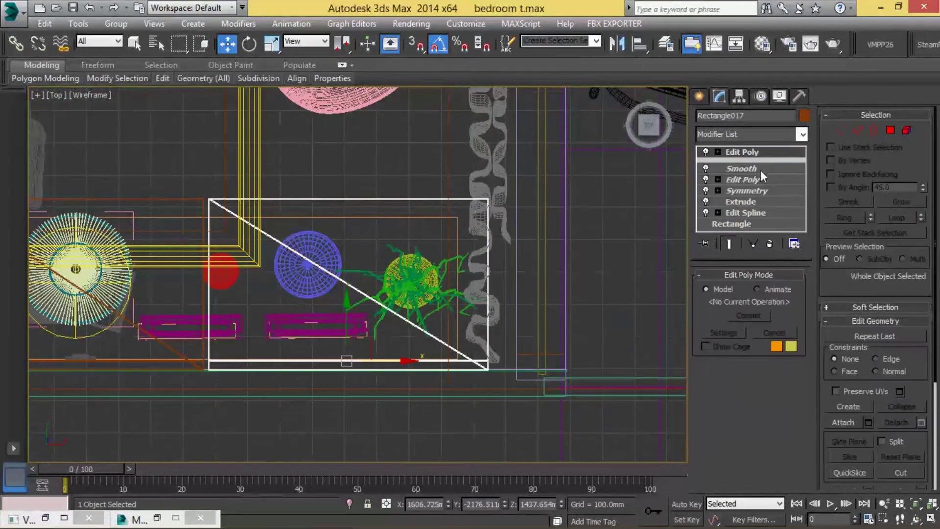
click(382, 170)
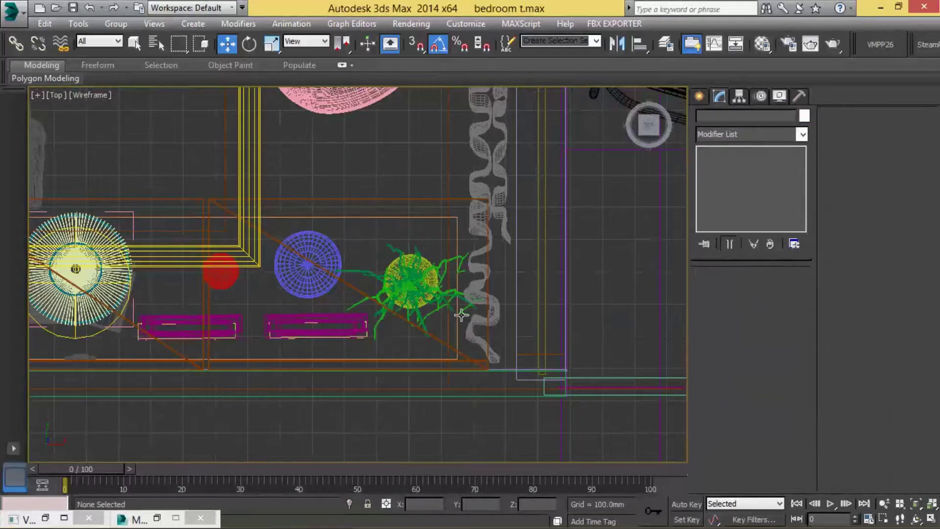
click(491, 372)
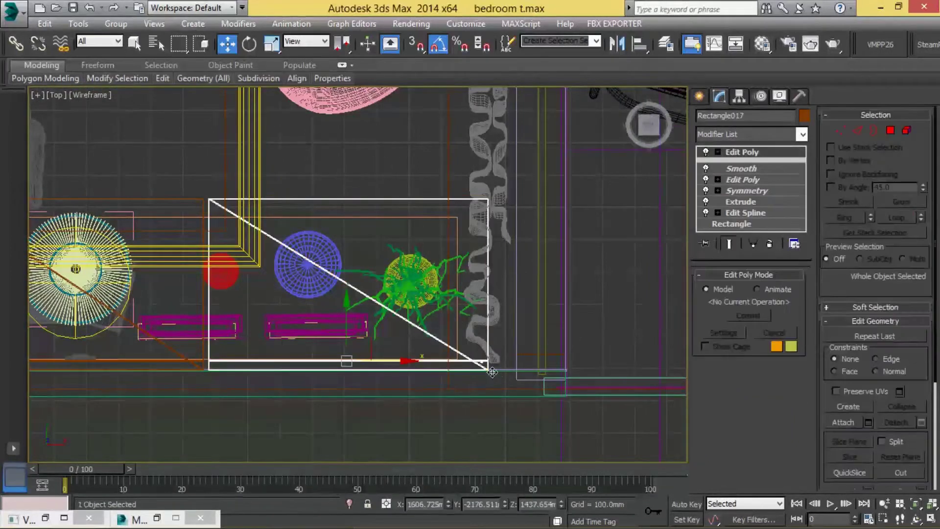
click(417, 188)
click(435, 211)
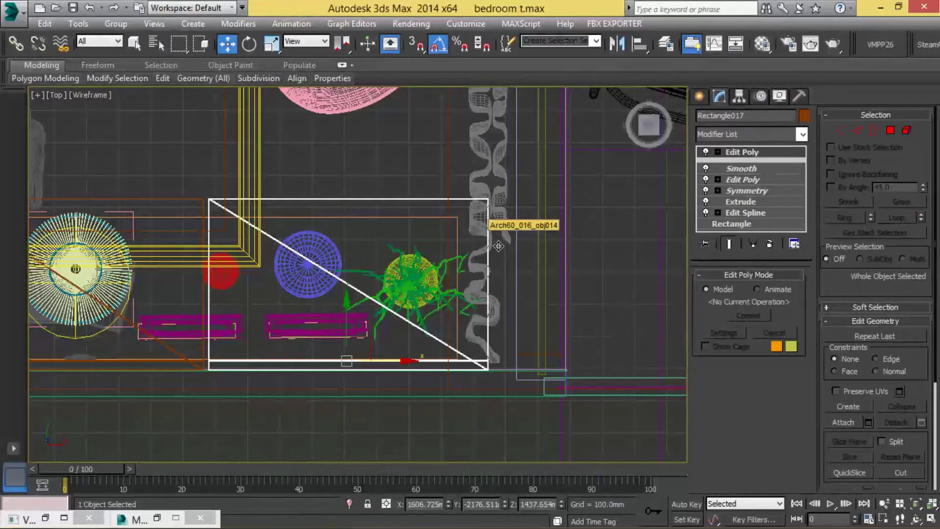
click(351, 165)
middle_drag(415, 291, 430, 290)
scroll(192, 315, up, 4)
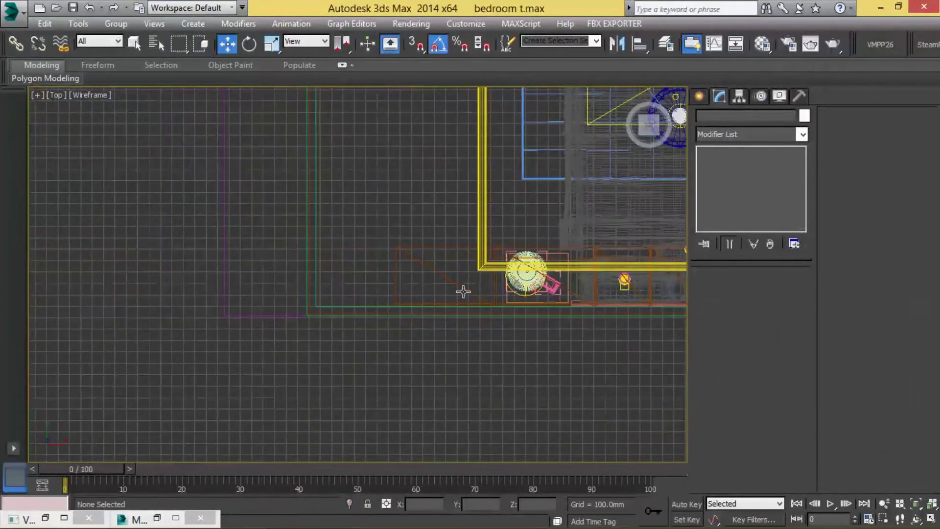
scroll(460, 274, up, 3)
click(450, 233)
Maximize the Perspective view and orbit up to inspect the ceiling panels
key(alt+w)
click(563, 401)
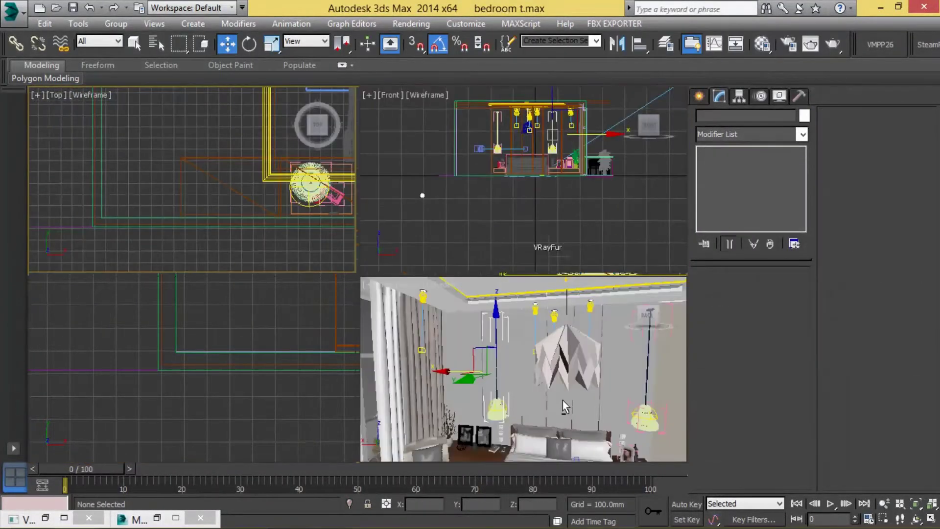
key(alt+w)
key(c)
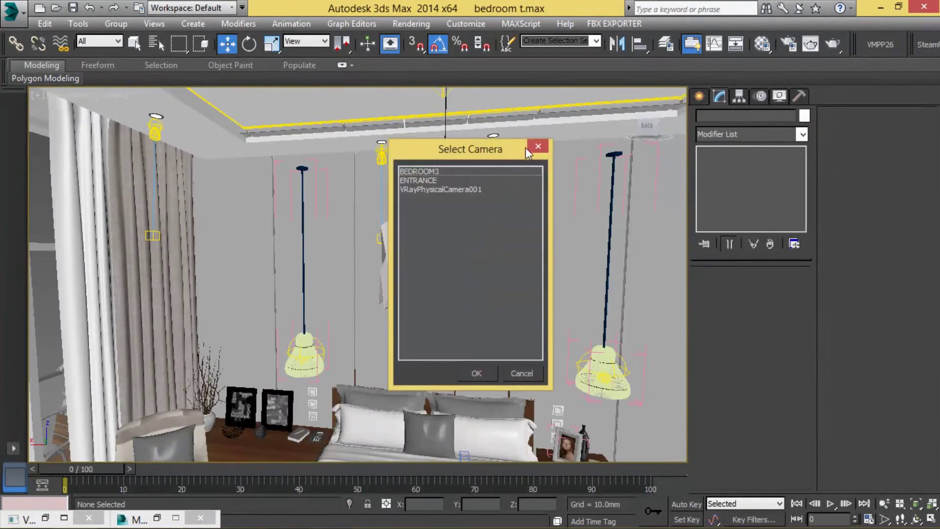
click(538, 146)
click(503, 180)
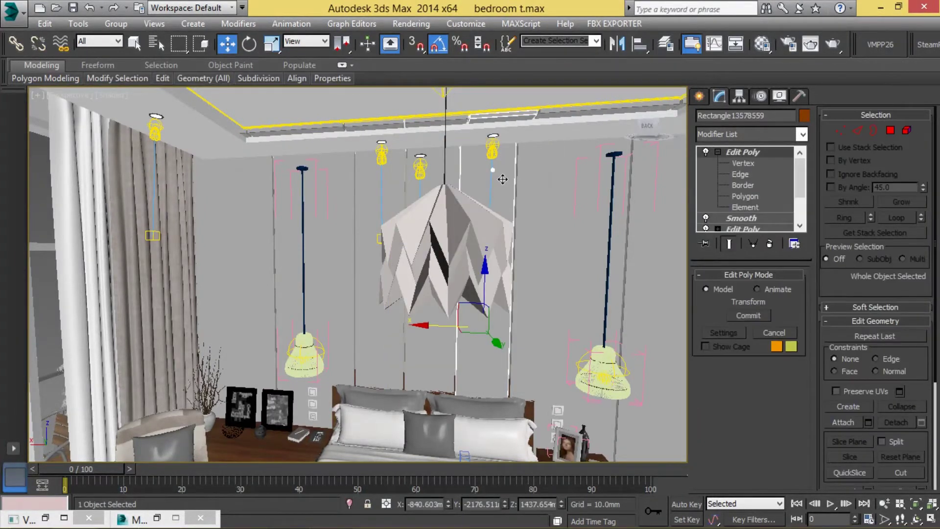
alt+middle_drag(474, 248, 445, 223)
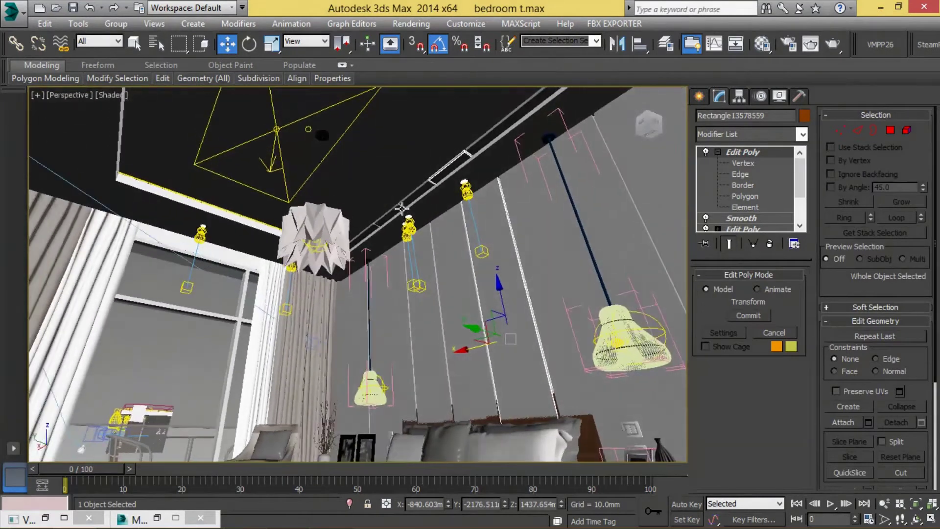
scroll(445, 223, up, 3)
scroll(465, 226, up, 3)
scroll(465, 225, up, 2)
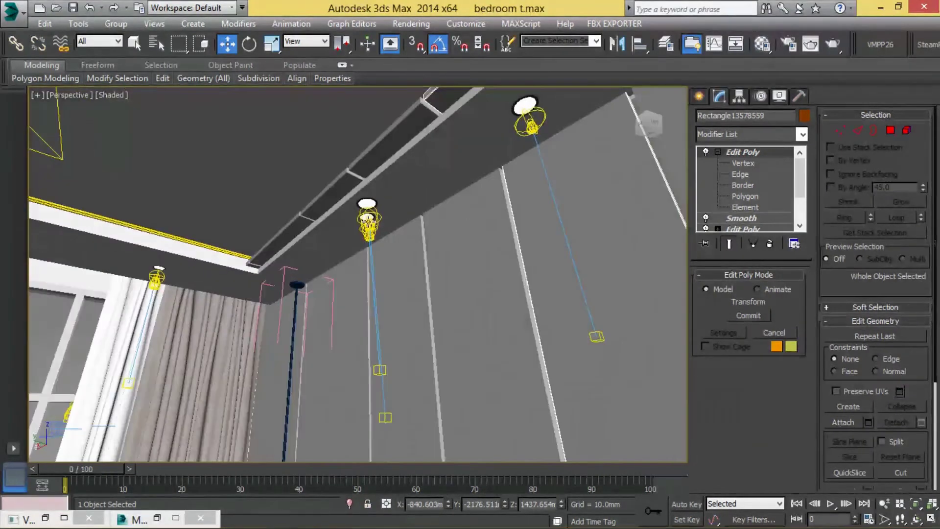
scroll(410, 230, up, 3)
scroll(440, 264, up, 2)
scroll(372, 176, down, 2)
scroll(362, 244, down, 3)
scroll(315, 225, up, 2)
Select the copied left panel in Top view, enter Edit Poly Vertex level, and view it from the Left
key(t)
click(369, 236)
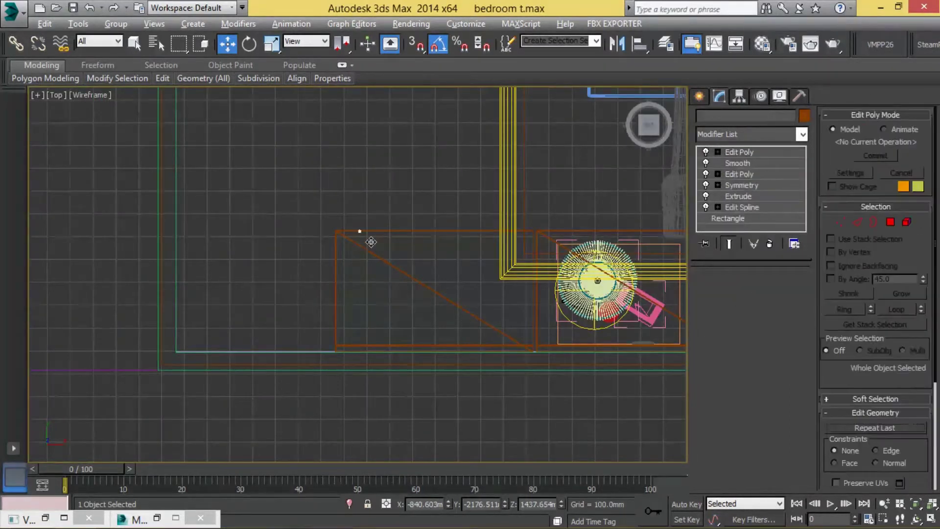
scroll(395, 271, down, 2)
click(717, 151)
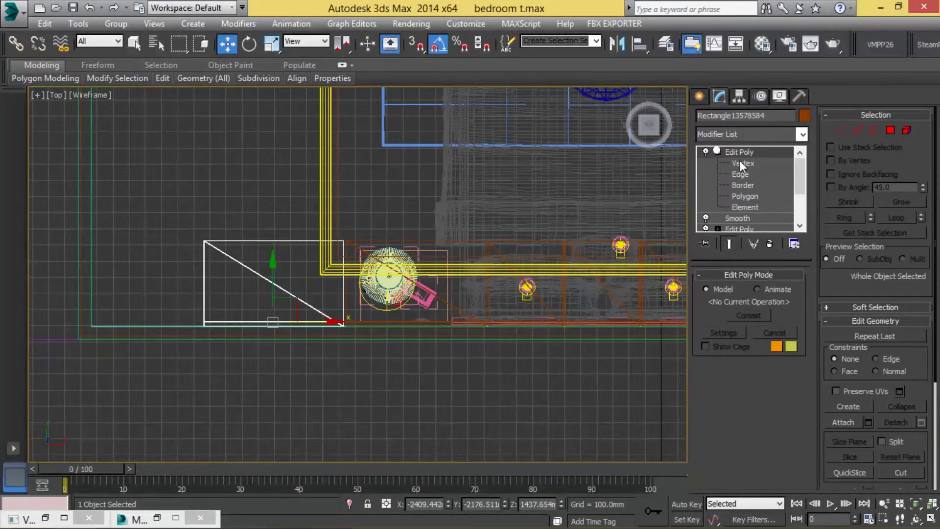
click(740, 163)
key(l)
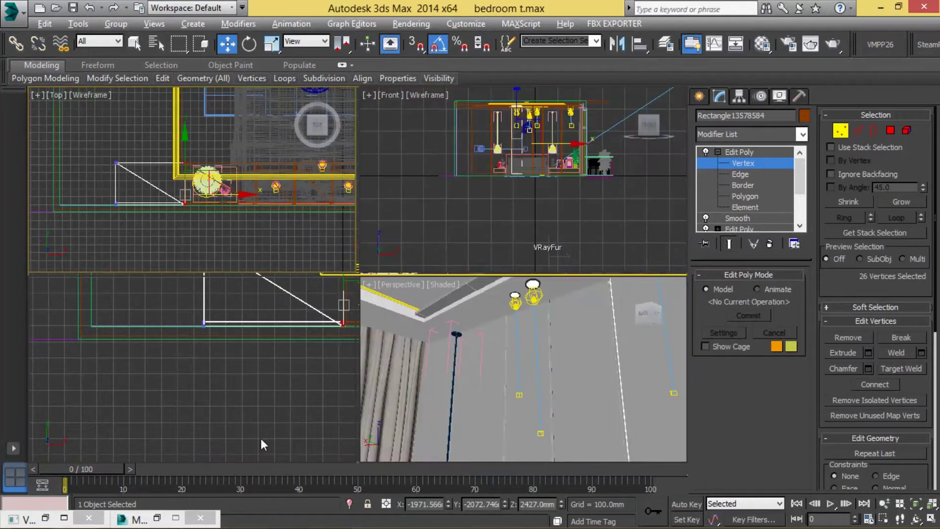
middle_drag(391, 161, 396, 168)
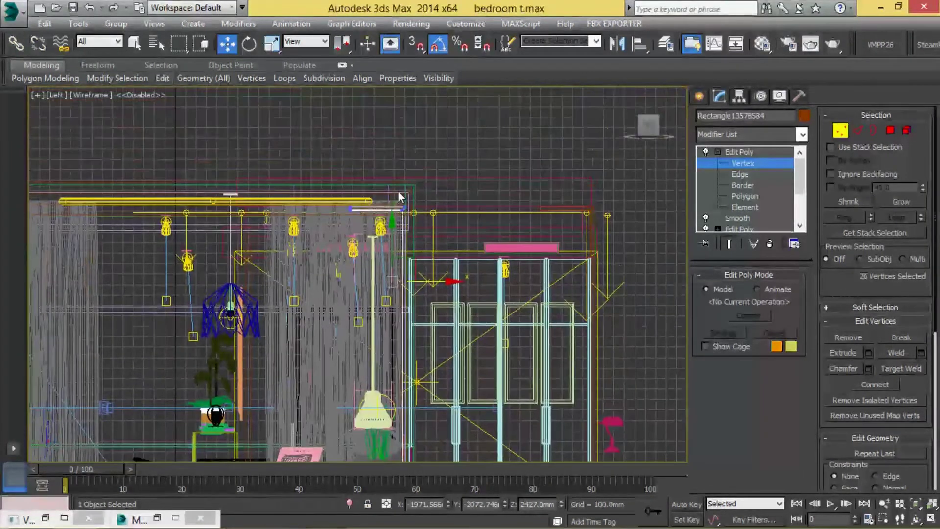
scroll(409, 211, up, 5)
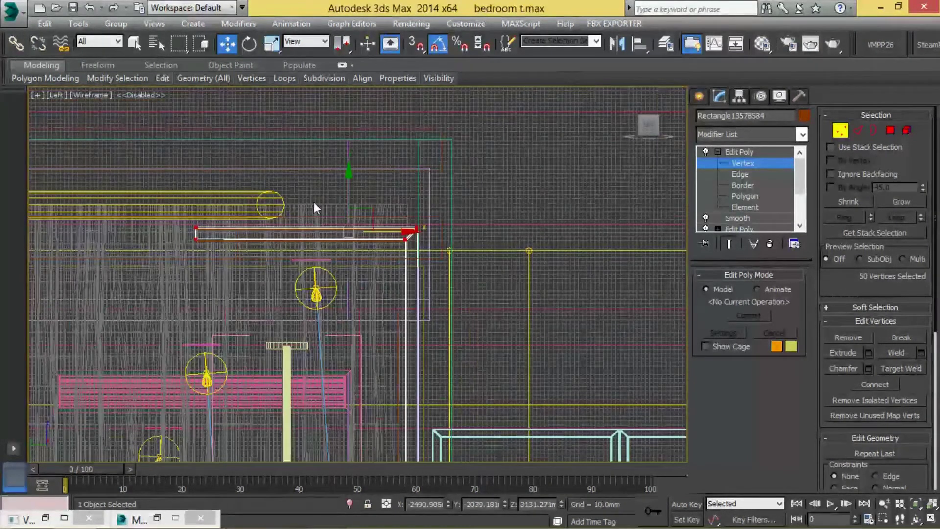
scroll(344, 209, up, 3)
scroll(362, 241, down, 2)
scroll(363, 240, down, 1)
Check the cove panel from below in Perspective, then pan the Left view to it
key(alt+w)
key(alt+w)
key(z)
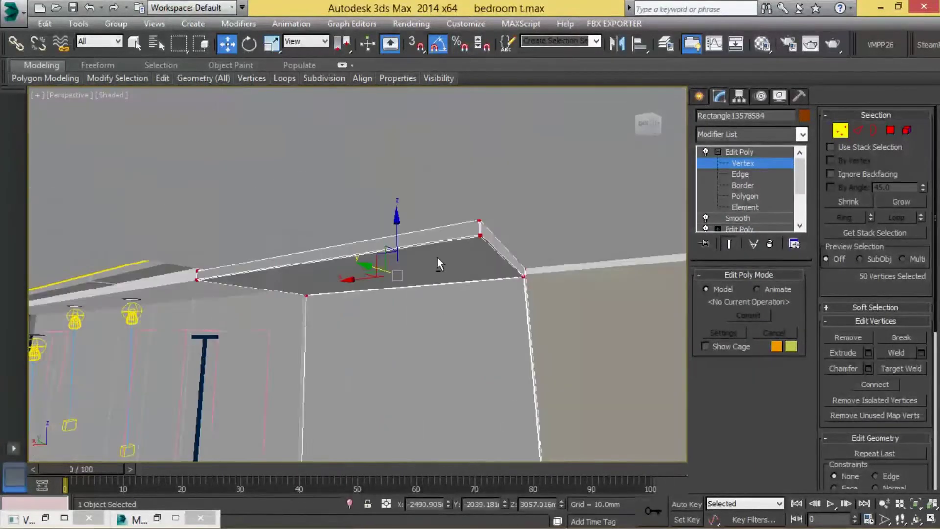
scroll(437, 257, up, 2)
scroll(474, 251, up, 2)
mouse_move(521, 238)
alt+middle_down()
mouse_move(544, 240)
mouse_move(433, 245)
mouse_move(375, 266)
mouse_move(388, 279)
mouse_move(314, 311)
mouse_move(346, 283)
alt+middle_up()
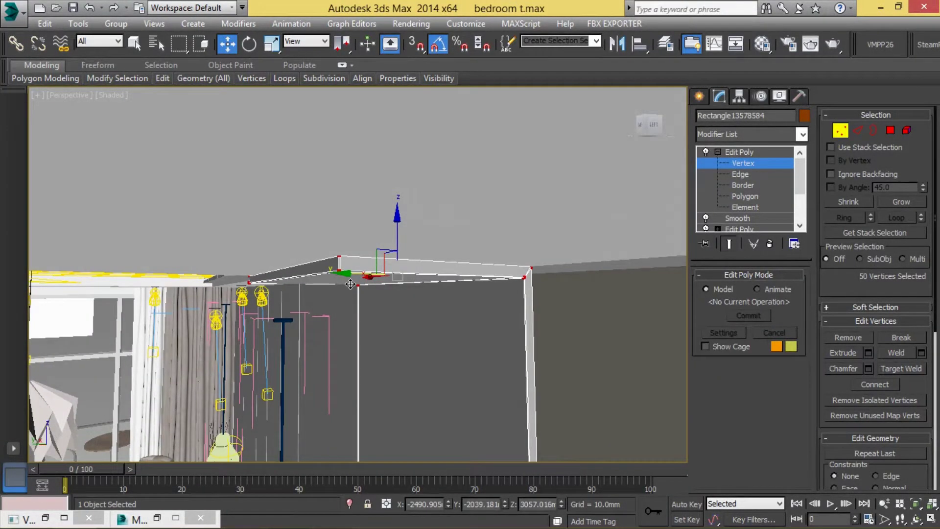
key(alt+w)
right_click(223, 332)
key(alt+w)
middle_drag(248, 317, 364, 279)
key(alt+w)
key(alt+w)
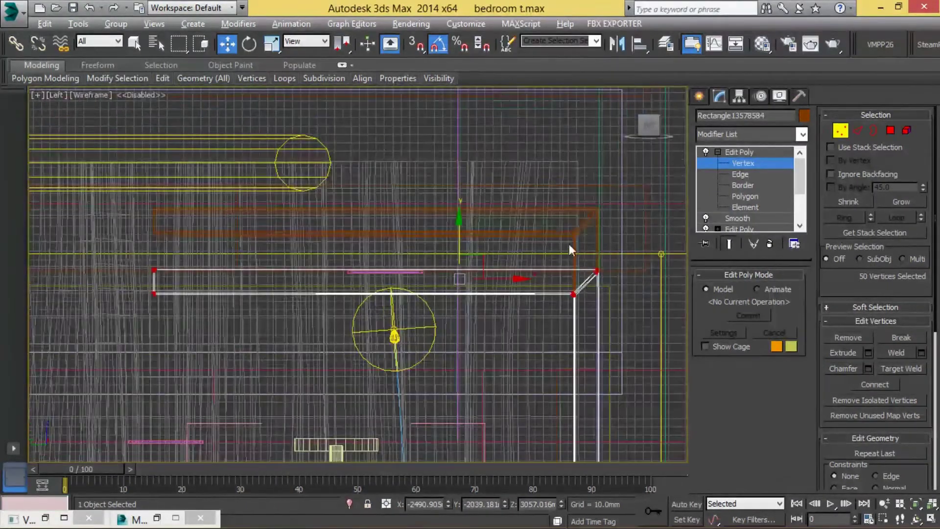
click(710, 166)
scroll(586, 236, up, 3)
At Vertex level, move the first cove panel's upper vertices down onto the orange outline
scroll(592, 241, up, 2)
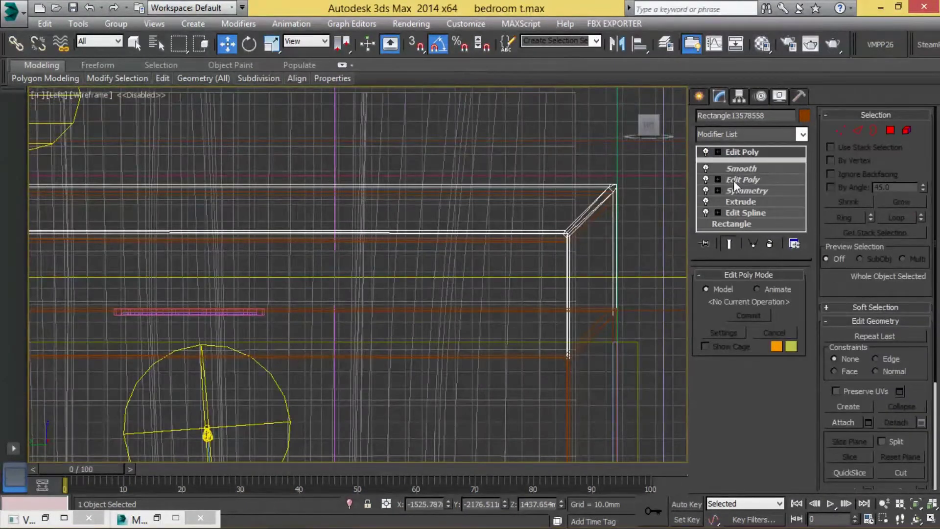
click(717, 151)
click(742, 162)
mouse_move(452, 274)
middle_down()
mouse_move(315, 189)
mouse_move(416, 224)
middle_up()
scroll(415, 224, down, 2)
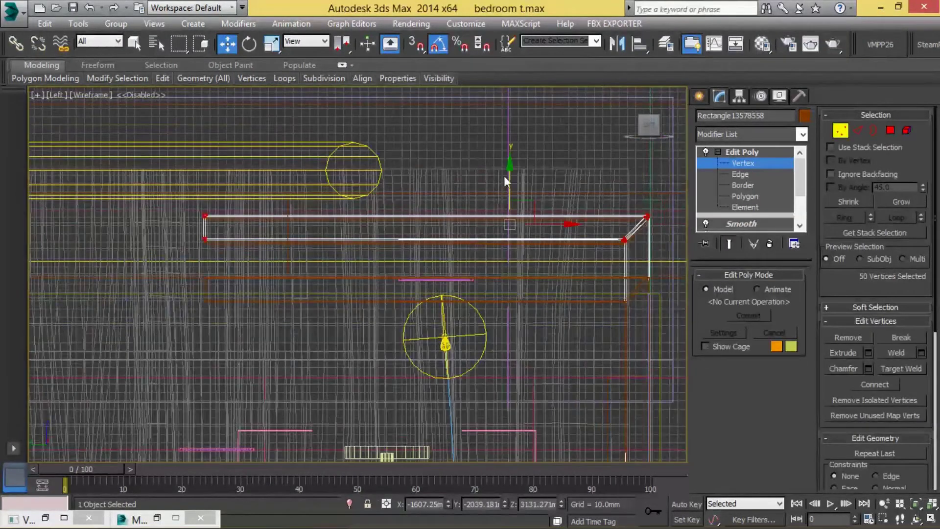
scroll(642, 263, up, 3)
scroll(547, 308, up, 2)
scroll(457, 372, up, 2)
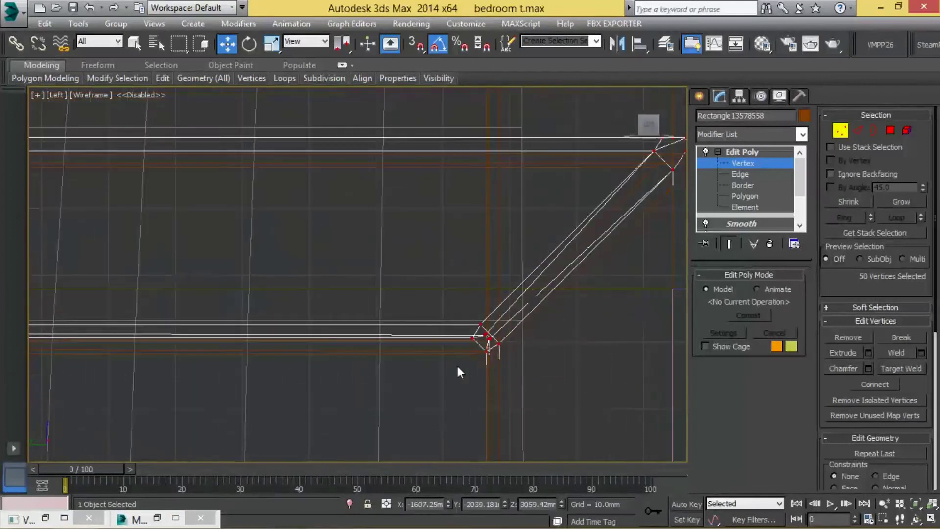
scroll(474, 343, up, 2)
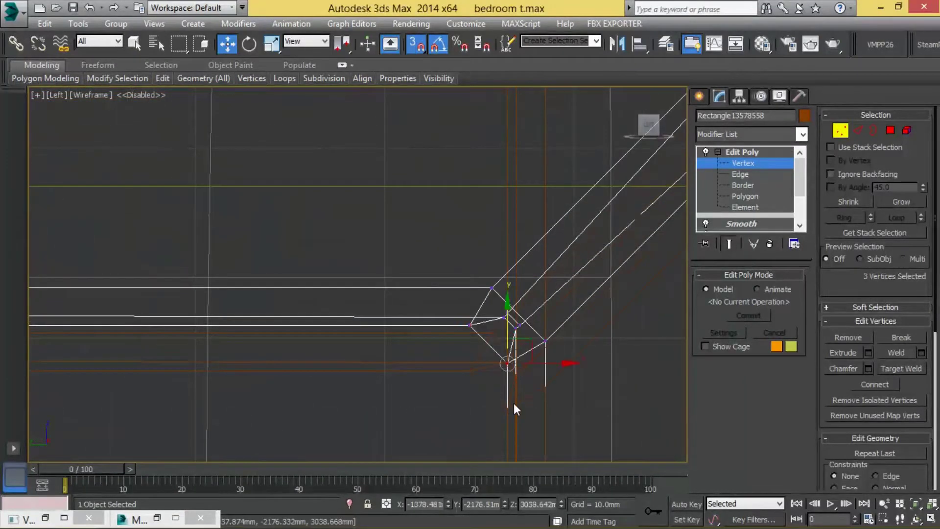
drag(505, 364, 519, 411)
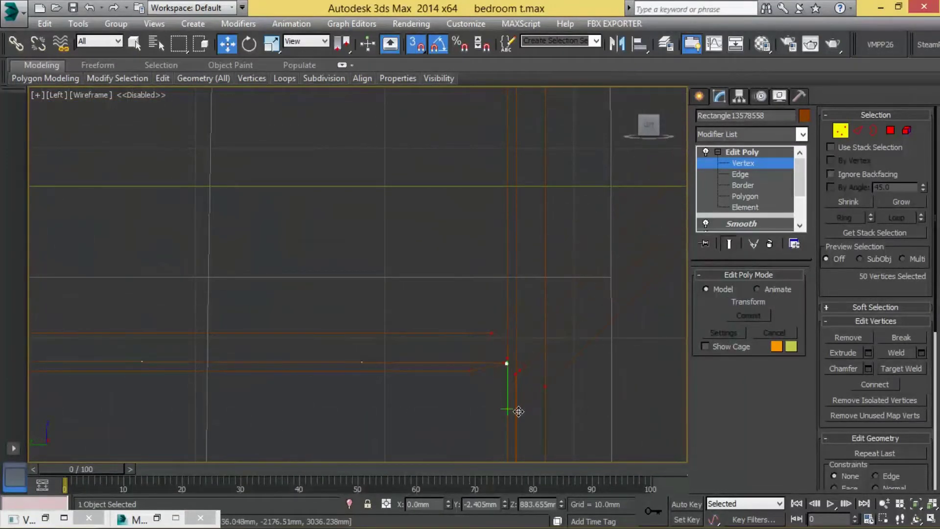
scroll(529, 333, down, 2)
scroll(562, 264, down, 5)
scroll(587, 225, up, 3)
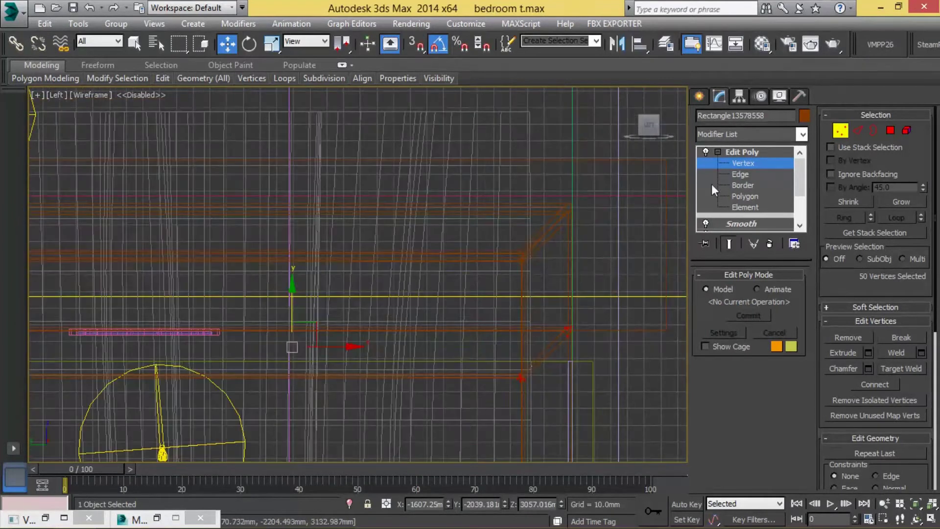
click(739, 163)
Box-select the neighbouring panel's upper vertices and snap them onto the lower orange outline
click(570, 255)
click(741, 163)
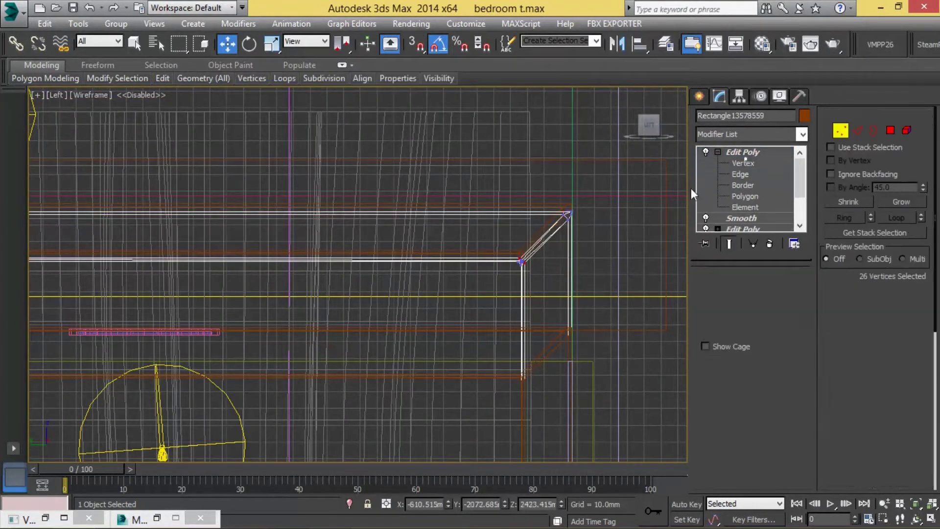
drag(606, 198, 400, 318)
scroll(411, 308, down, 3)
middle_drag(419, 294, 409, 251)
scroll(13, 333, up, 2)
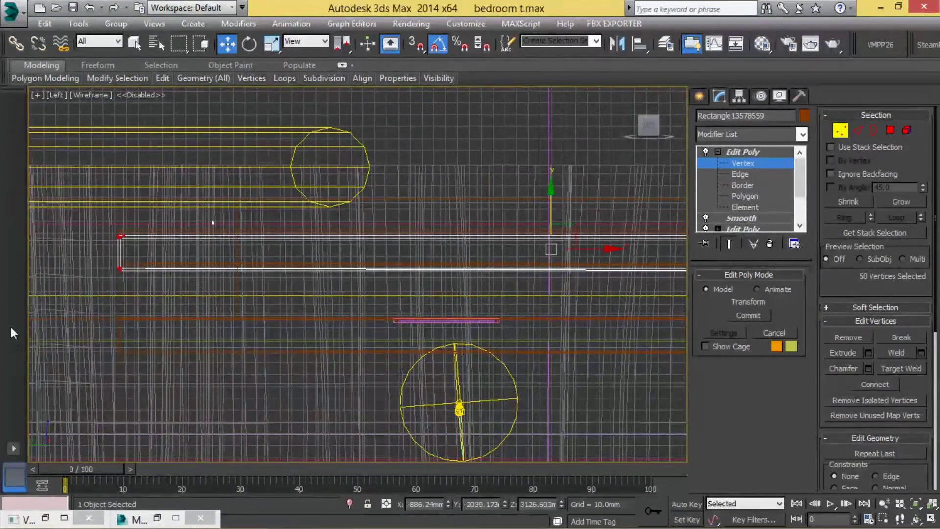
drag(548, 220, 549, 283)
scroll(77, 304, up, 3)
scroll(208, 326, up, 2)
drag(218, 333, 223, 414)
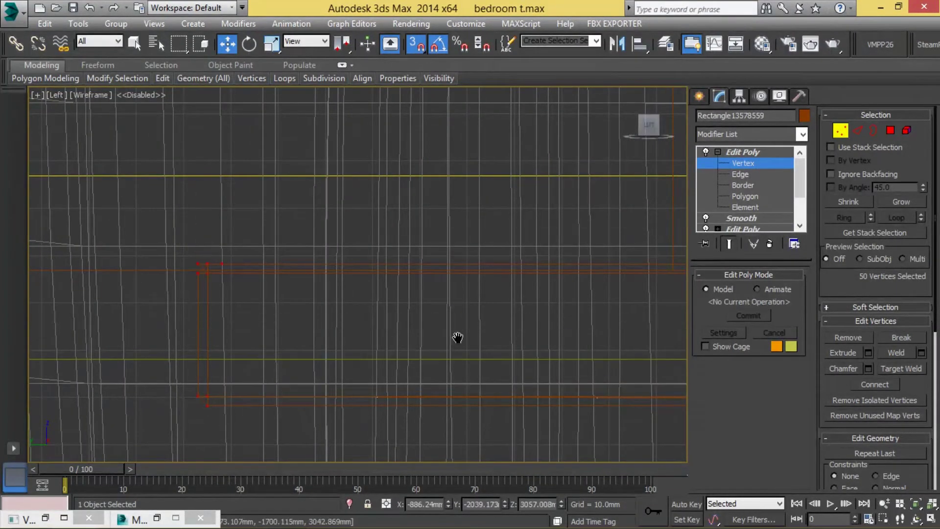
scroll(457, 338, down, 5)
click(735, 153)
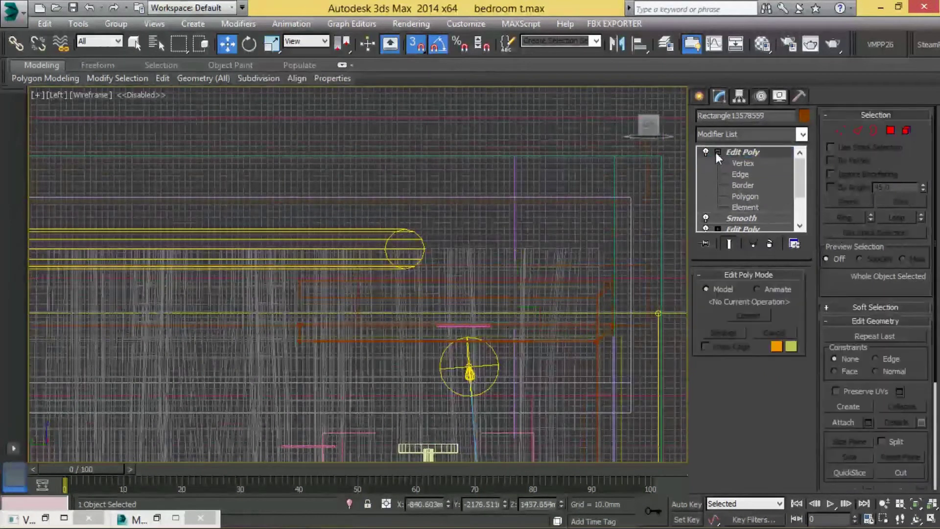
Lower Rectangle014's vertices to the outline, then exit vertex editing and deselect
click(618, 303)
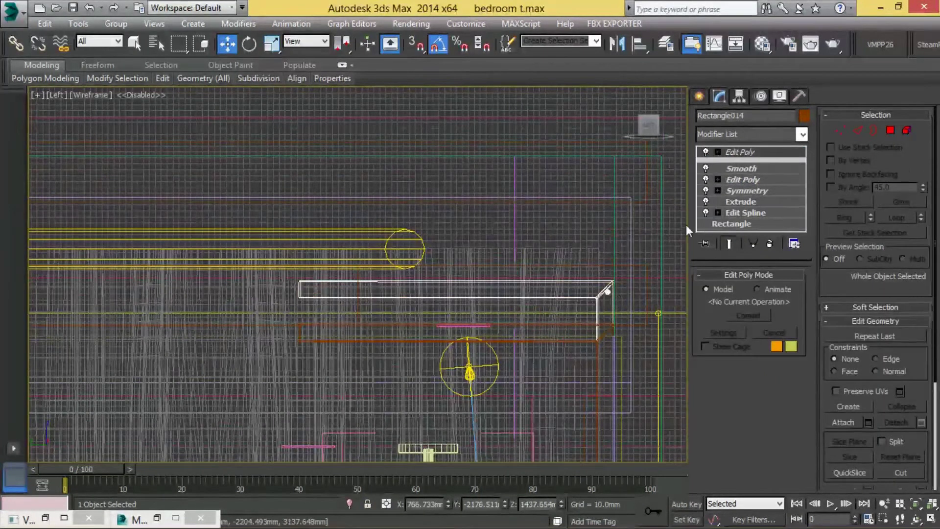
click(718, 152)
click(742, 164)
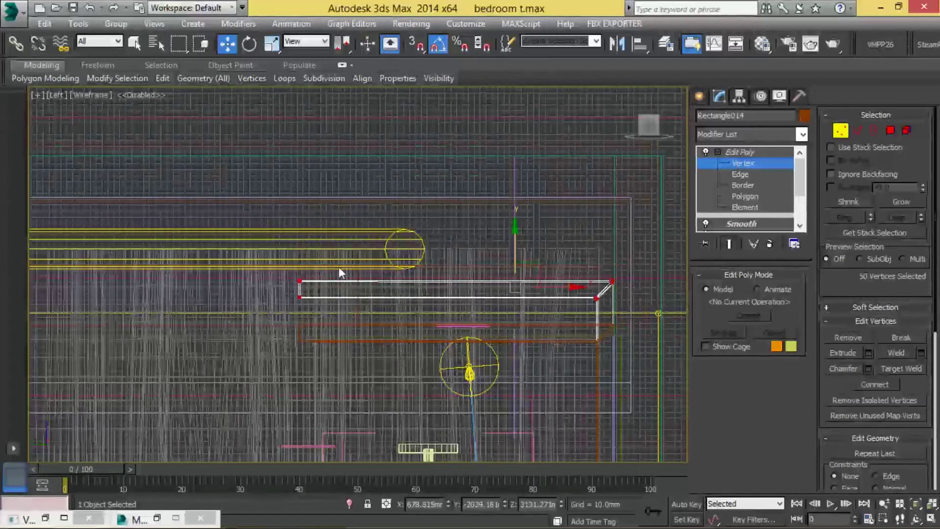
drag(509, 254, 511, 298)
scroll(375, 360, up, 6)
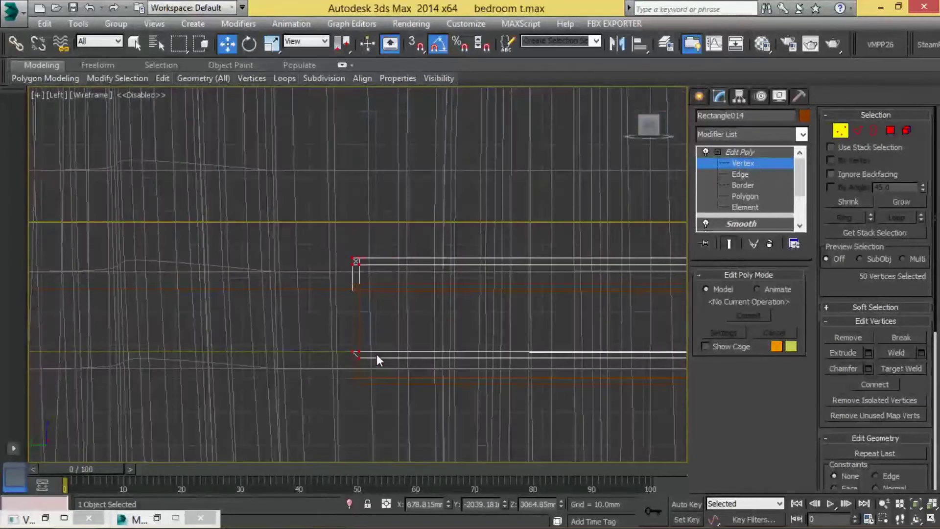
scroll(428, 321, down, 2)
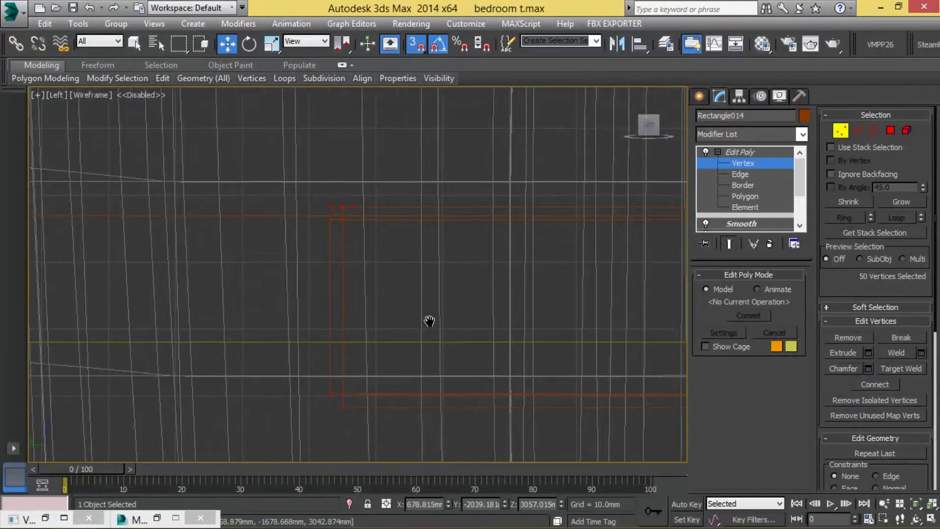
scroll(411, 300, down, 3)
scroll(489, 289, down, 2)
scroll(632, 277, up, 4)
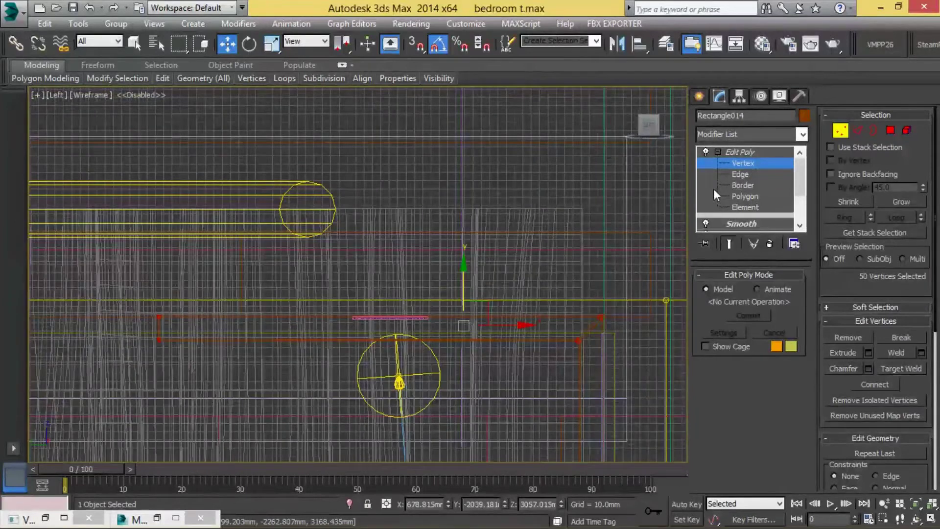
click(733, 153)
click(544, 174)
Select the extruded cove outline and frame the room corner in an enlarged Top view
key(alt+w)
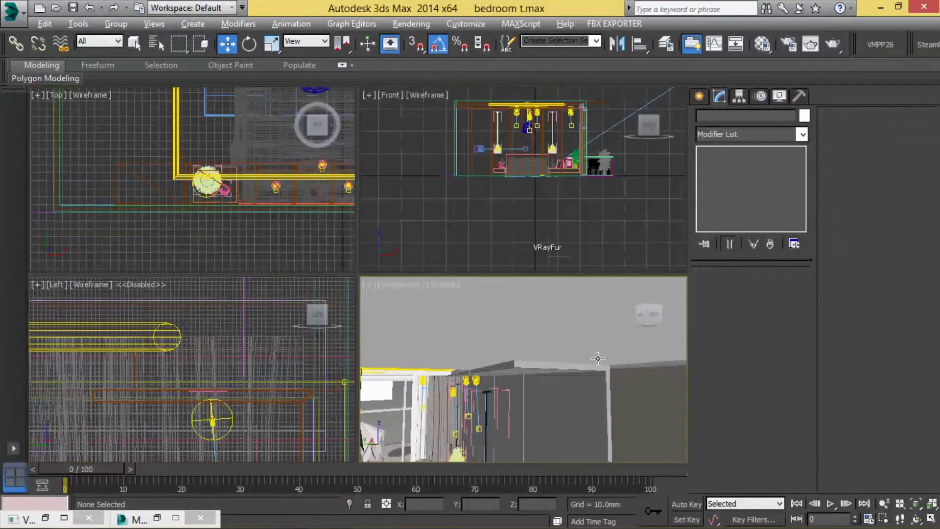
click(588, 348)
key(alt+w)
scroll(412, 346, up, 3)
scroll(405, 308, up, 3)
click(405, 308)
key(alt+w)
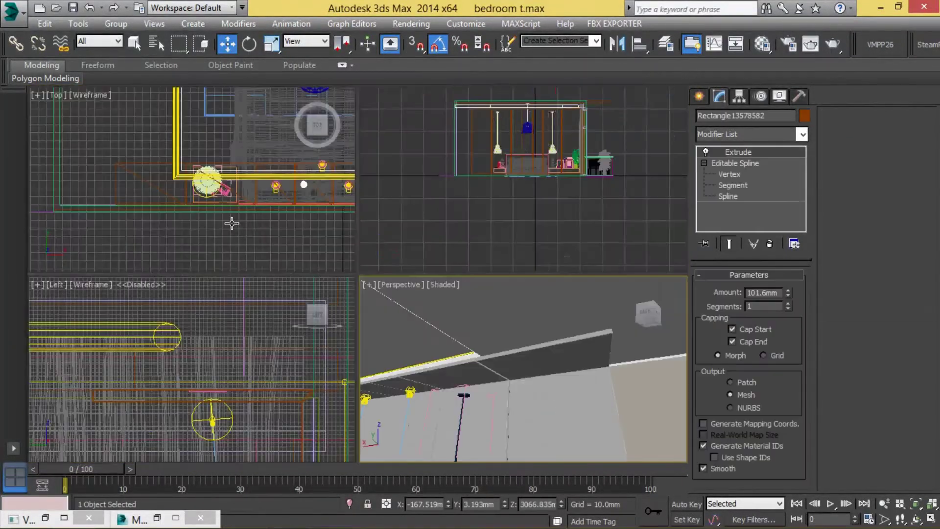
middle_click(231, 221)
key(alt+w)
scroll(522, 317, down, 5)
middle_drag(680, 235, 662, 231)
scroll(662, 231, up, 4)
Move the outline's two bottom-corner spline vertices up to the wall line
click(730, 174)
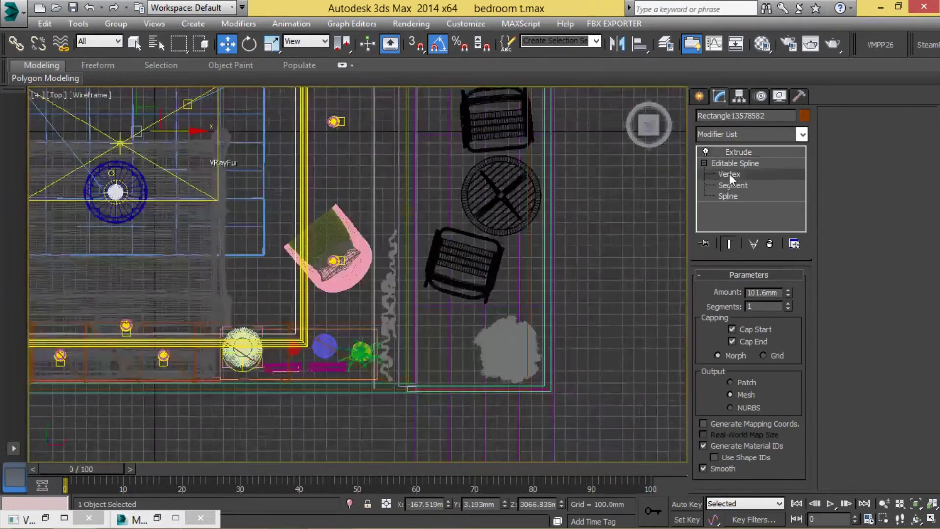
click(188, 358)
middle_drag(189, 357, 444, 339)
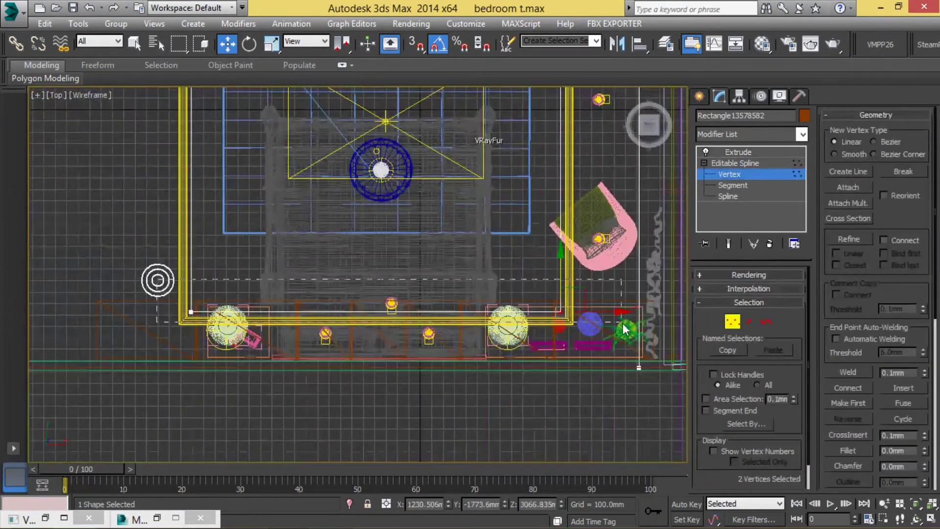
drag(624, 329, 623, 323)
drag(203, 289, 209, 276)
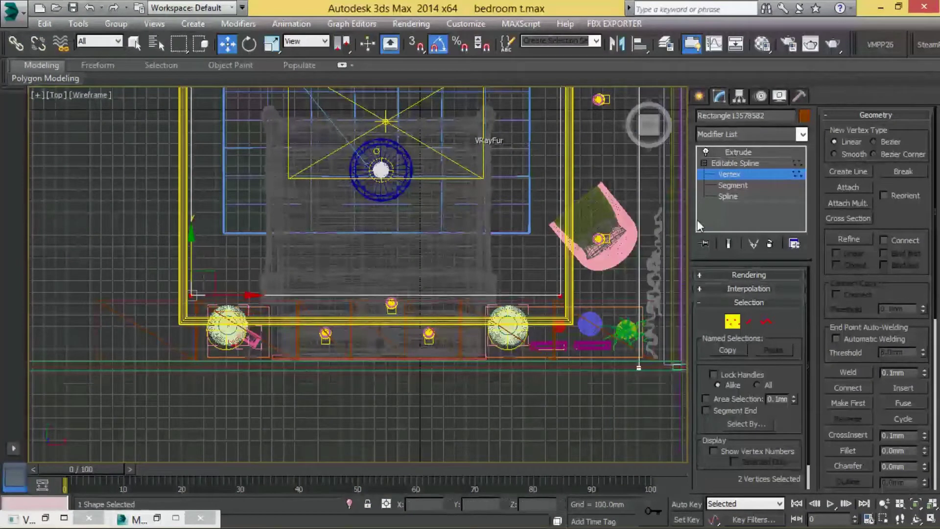
click(742, 162)
Move VRayLight127's lower mesh vertices up to the same wall line, then deselect it
click(570, 276)
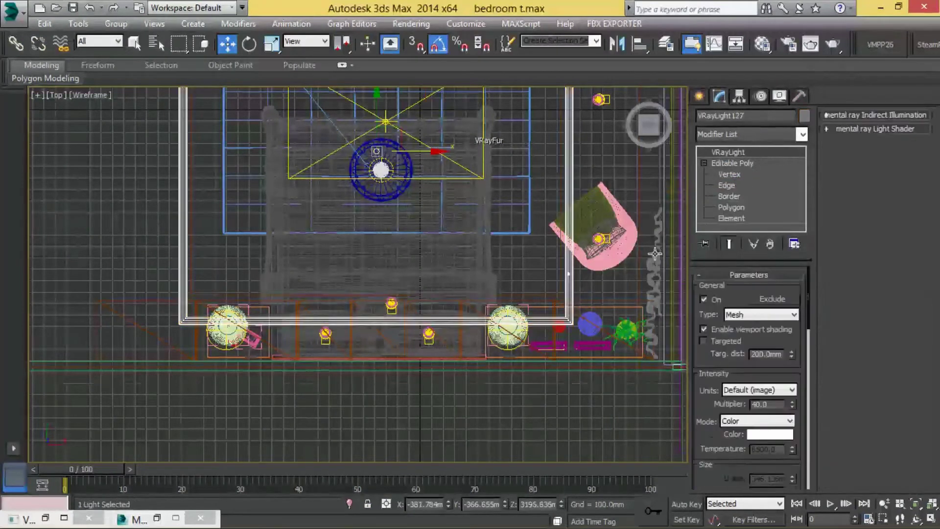
click(729, 174)
drag(387, 292, 395, 273)
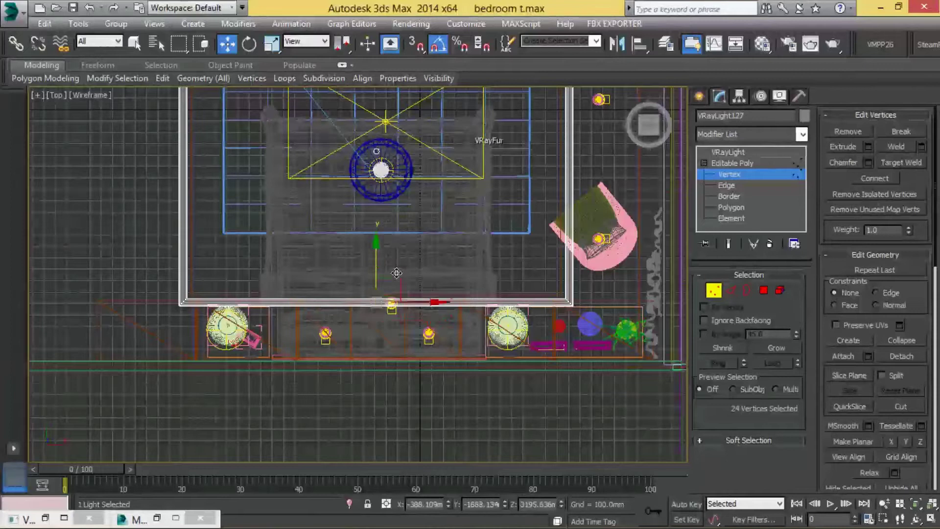
click(732, 163)
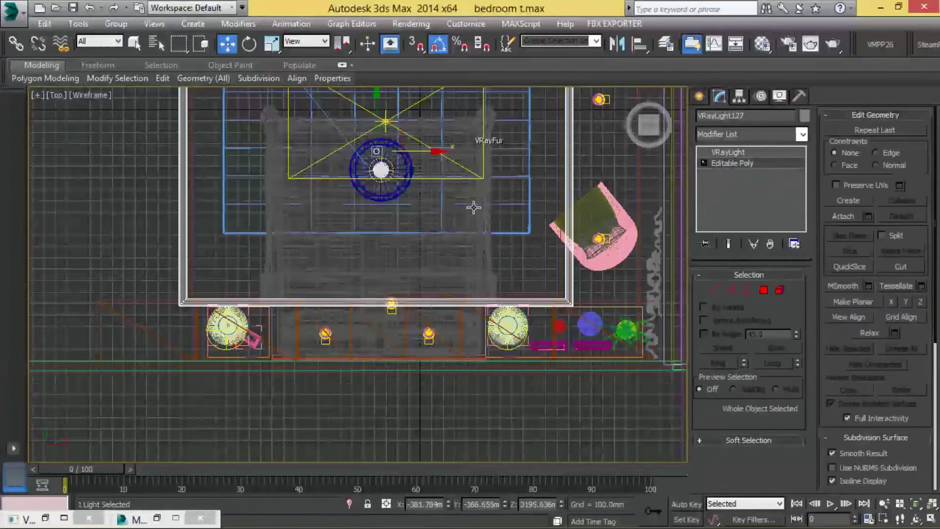
click(127, 220)
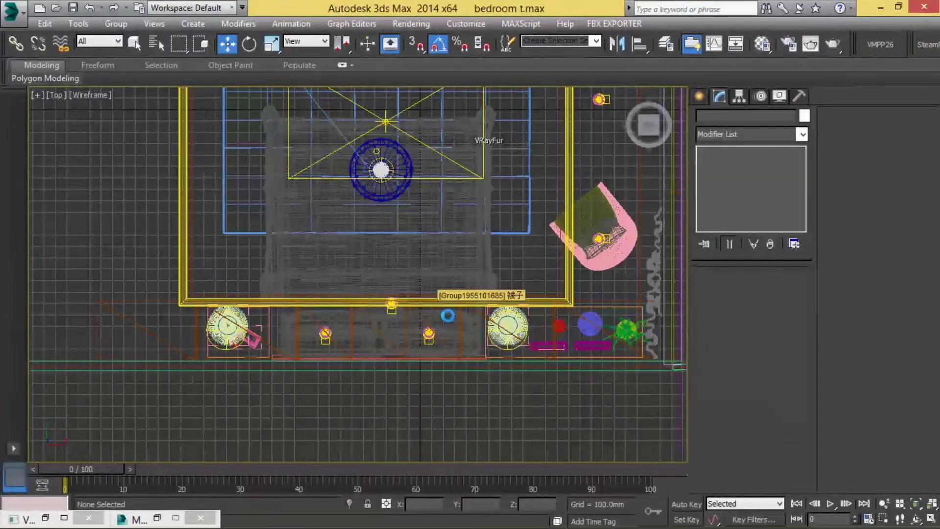
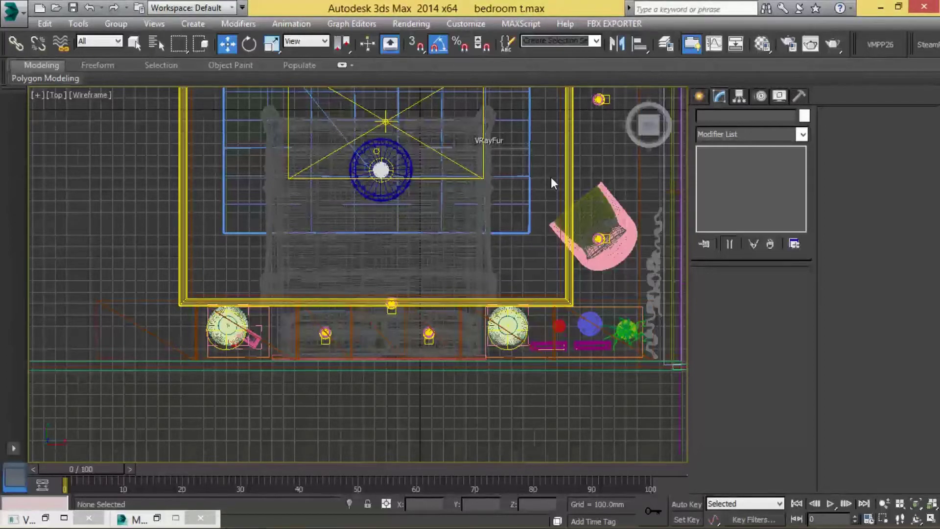
Shift VRayLight128, the plane light above the bed, slightly right along X in Top view
middle_drag(561, 188, 539, 266)
click(405, 189)
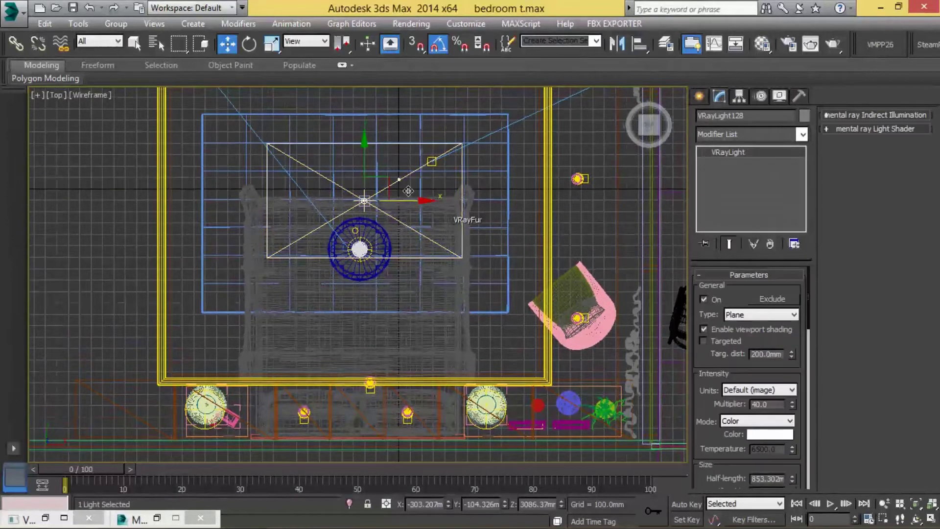
drag(400, 191, 411, 191)
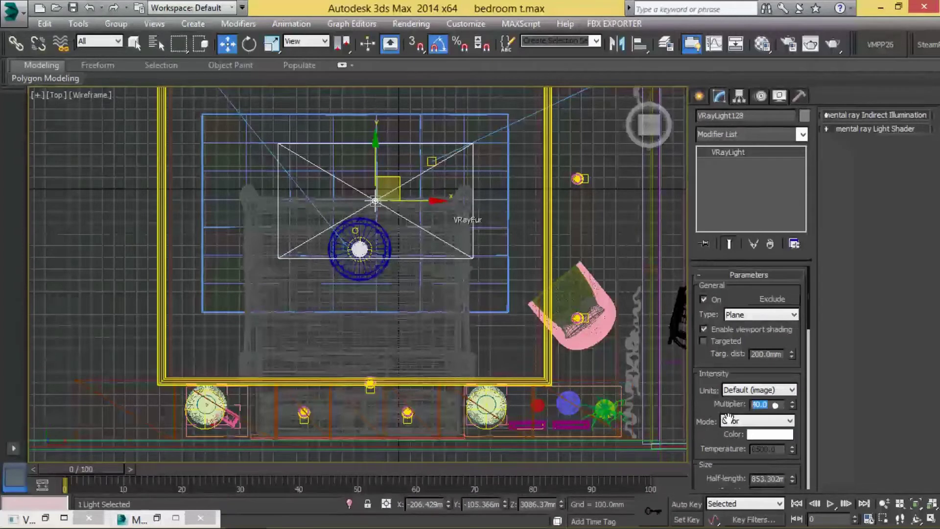
click(531, 357)
Pan and zoom the Top view across the scene to recentre the bedroom
scroll(553, 265, down, 5)
scroll(553, 260, down, 4)
middle_drag(571, 264, 261, 263)
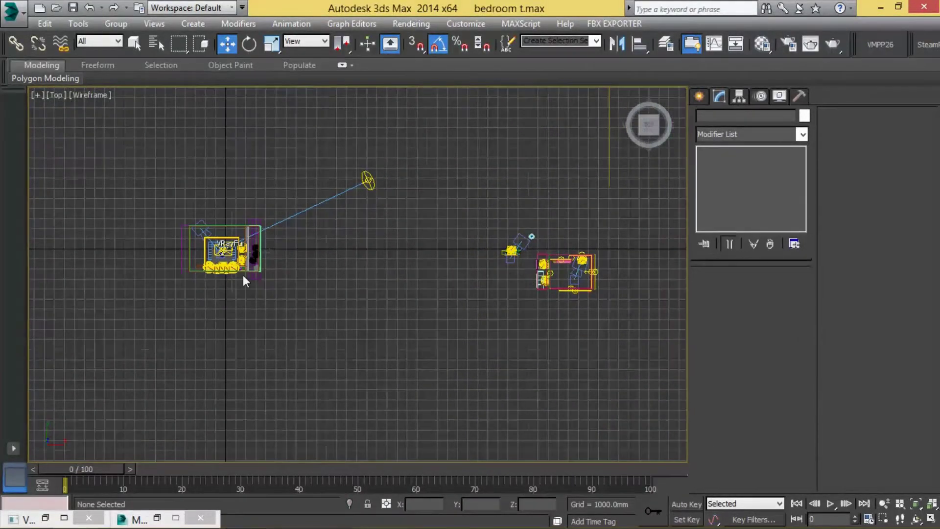
scroll(245, 280, up, 5)
scroll(446, 268, up, 2)
scroll(495, 269, down, 4)
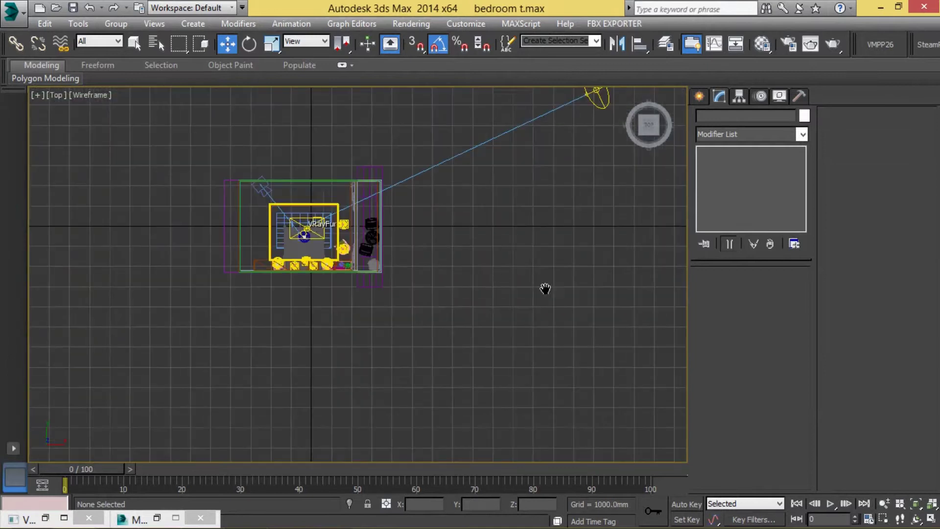
middle_drag(545, 290, 250, 323)
scroll(250, 323, up, 2)
middle_drag(649, 317, 486, 335)
Pan to the lamps at the bed's foot and select the bed group
scroll(486, 335, up, 3)
scroll(472, 343, up, 3)
scroll(417, 351, down, 4)
middle_drag(441, 374, 194, 320)
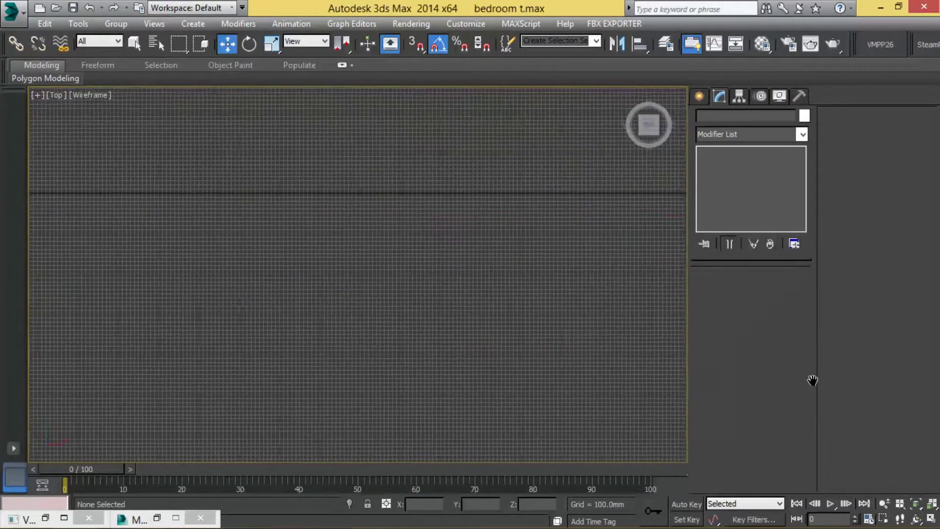
scroll(194, 321, down, 3)
middle_drag(329, 325, 470, 333)
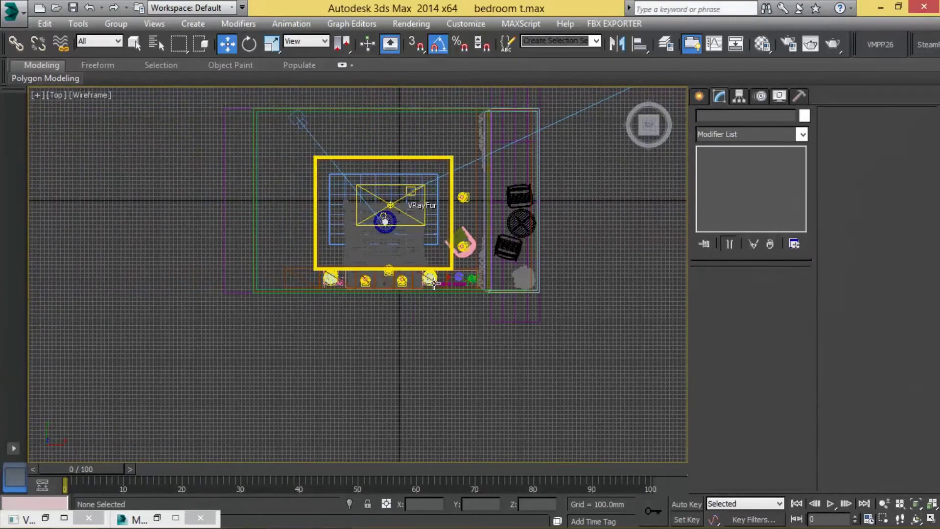
scroll(435, 300, up, 4)
mouse_move(287, 297)
middle_down()
mouse_move(535, 295)
mouse_move(457, 306)
middle_up()
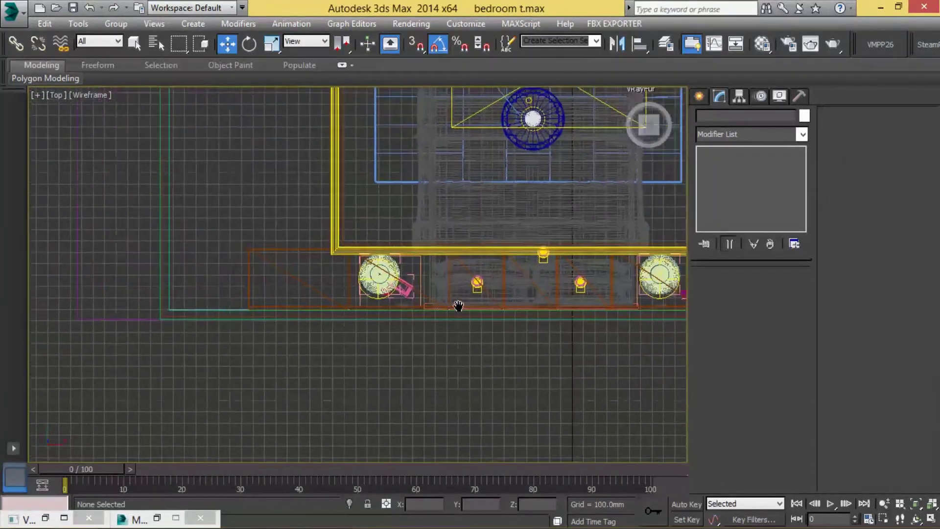
click(467, 241)
key(alt+w)
key(alt+w)
Select the bed group with its sheet and nudge both slightly along Y in Perspective
mouse_move(481, 369)
alt+middle_down()
mouse_move(451, 392)
mouse_move(348, 257)
mouse_move(482, 300)
mouse_move(318, 204)
mouse_move(329, 335)
mouse_move(380, 389)
mouse_move(243, 221)
mouse_move(210, 248)
alt+middle_up()
ctrl+click(392, 361)
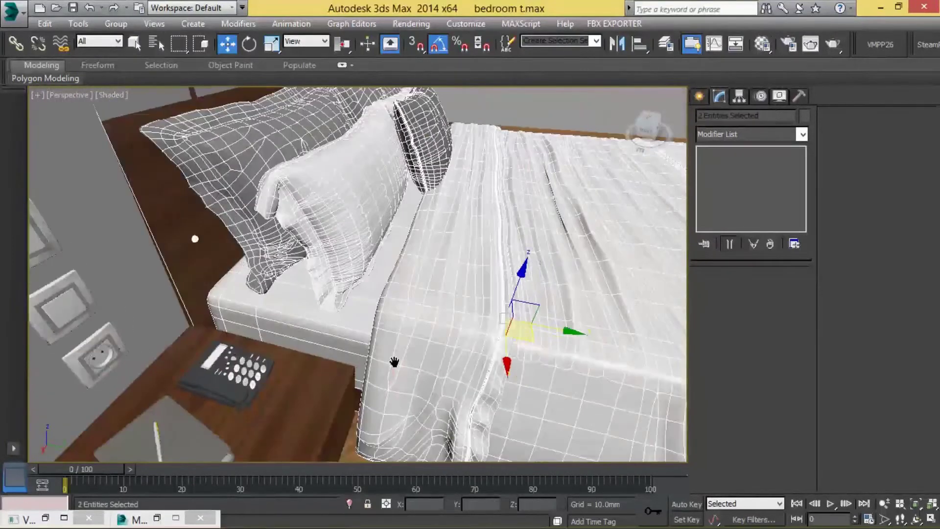
scroll(392, 361, up, 3)
alt+middle_drag(499, 312, 498, 277)
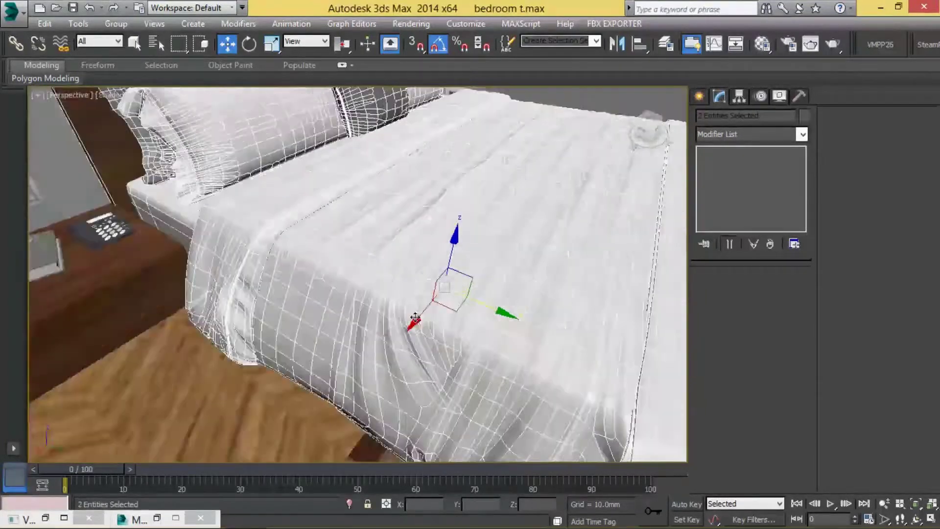
scroll(498, 277, down, 5)
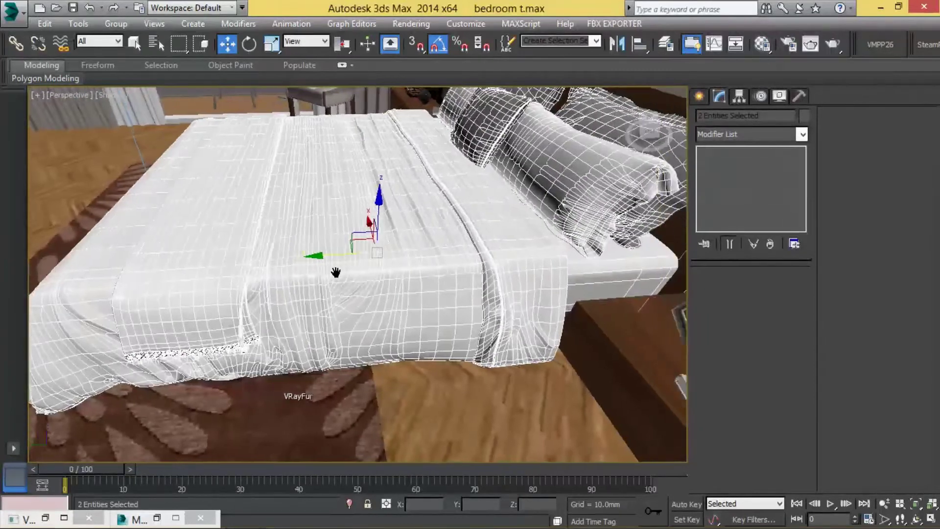
scroll(333, 275, up, 2)
drag(282, 259, 277, 258)
mouse_move(426, 262)
alt+middle_down()
mouse_move(492, 272)
mouse_move(282, 236)
alt+middle_up()
Raise the left pendant lamp's ceiling ring along Y in Front view
click(259, 140)
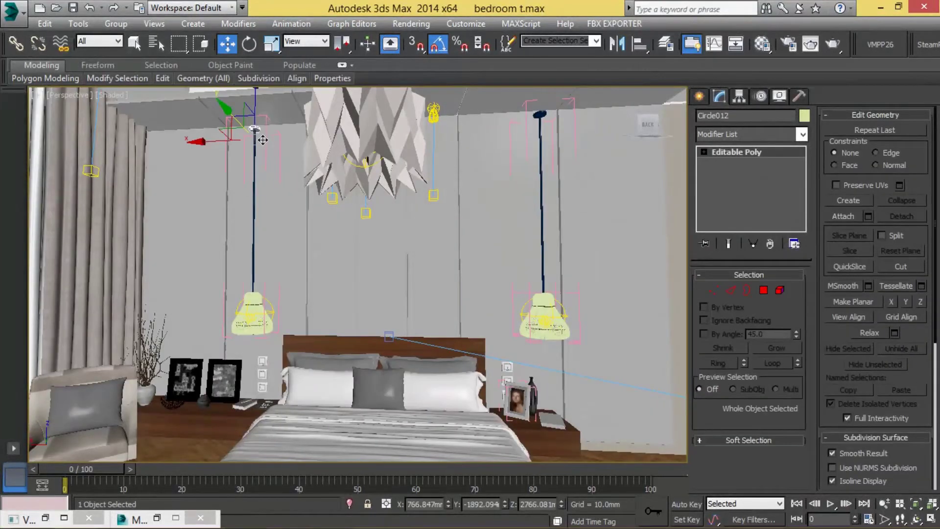
scroll(256, 130, up, 3)
scroll(256, 130, up, 1)
key(f)
key(z)
scroll(426, 225, down, 1)
scroll(420, 221, down, 8)
middle_drag(421, 222, 435, 300)
scroll(435, 300, down, 2)
drag(430, 277, 424, 204)
scroll(425, 204, up, 5)
scroll(426, 204, down, 5)
middle_drag(426, 204, 481, 182)
Inspect the pendant cord's vertices, then deselect the cord
click(473, 297)
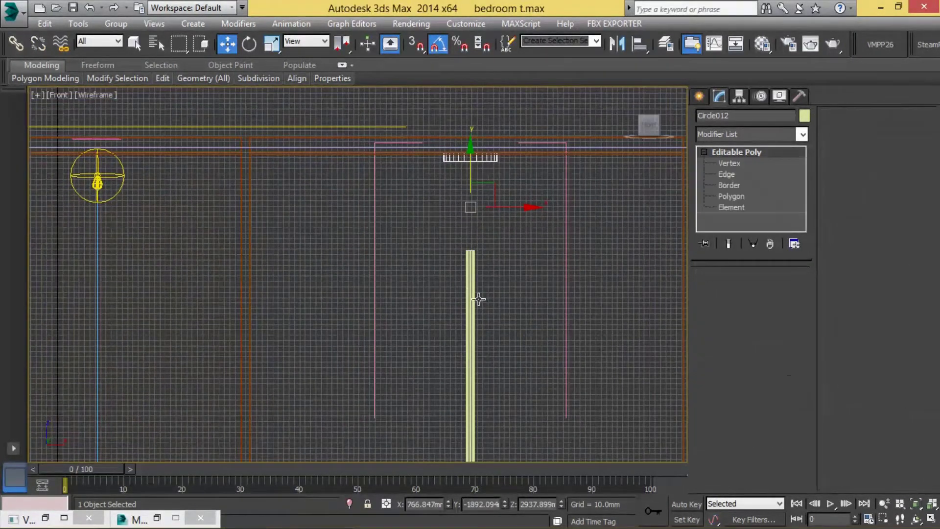
click(729, 163)
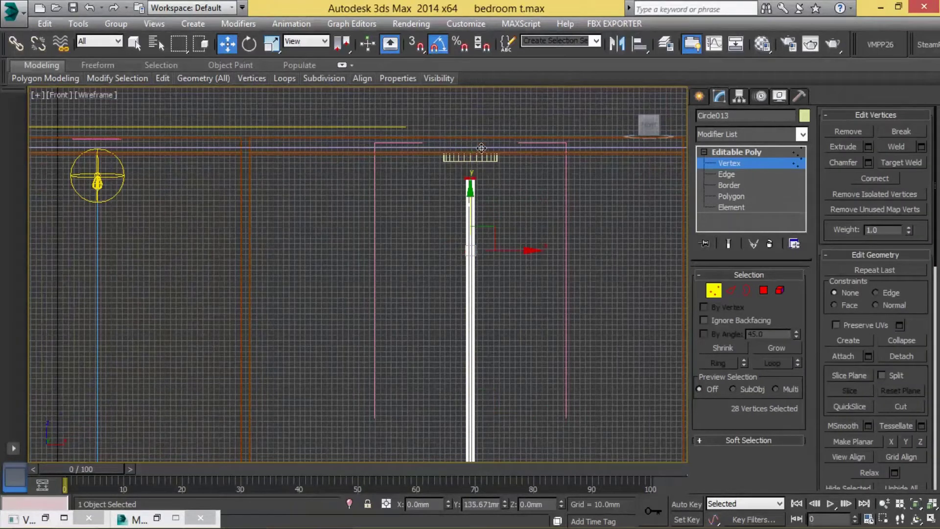
click(712, 153)
click(523, 359)
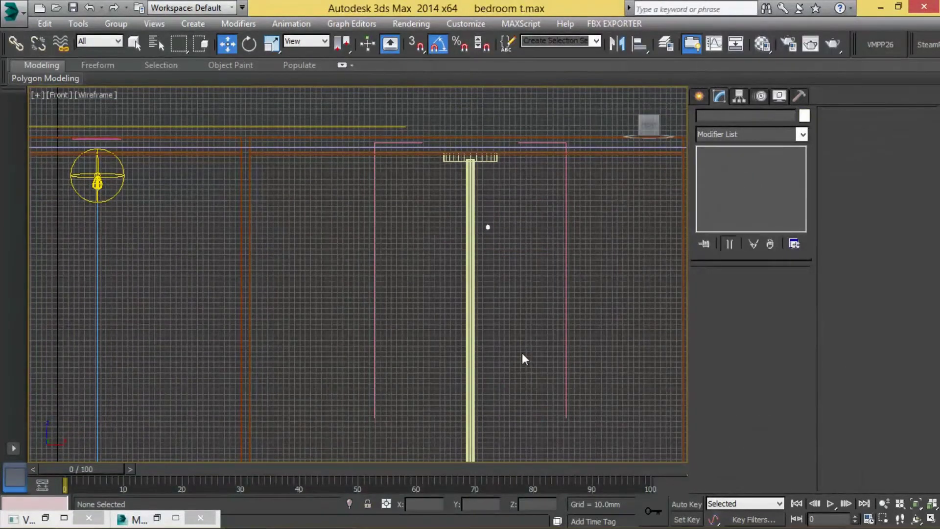
scroll(473, 201, down, 4)
scroll(147, 147, up, 2)
Lower the other lamp's mount piece down onto the top of its cord
click(126, 196)
mouse_move(126, 199)
middle_down()
mouse_move(183, 247)
mouse_move(182, 263)
middle_up()
click(171, 252)
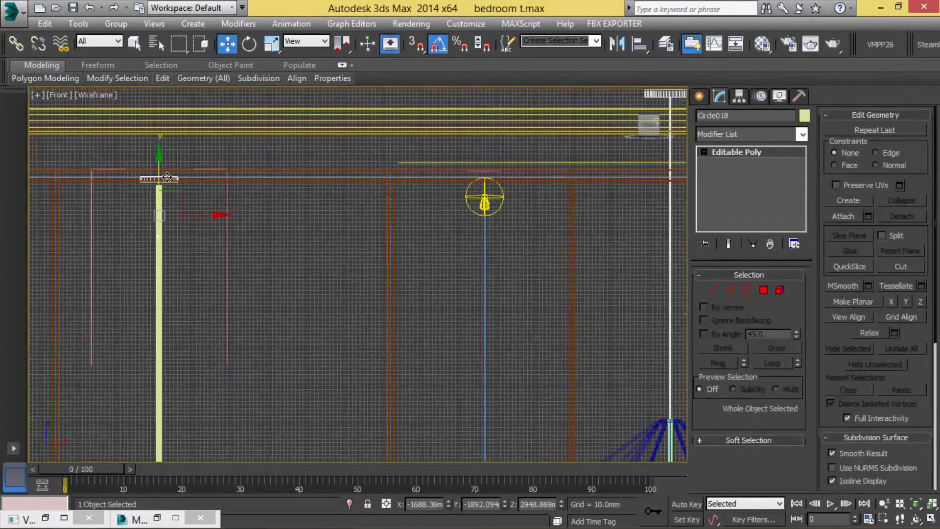
scroll(167, 177, up, 5)
drag(177, 175, 174, 191)
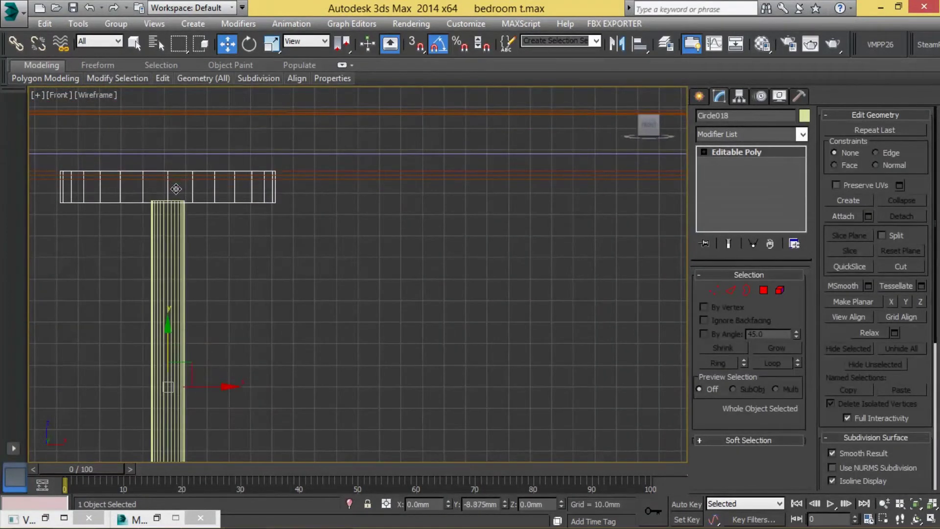
scroll(416, 283, down, 3)
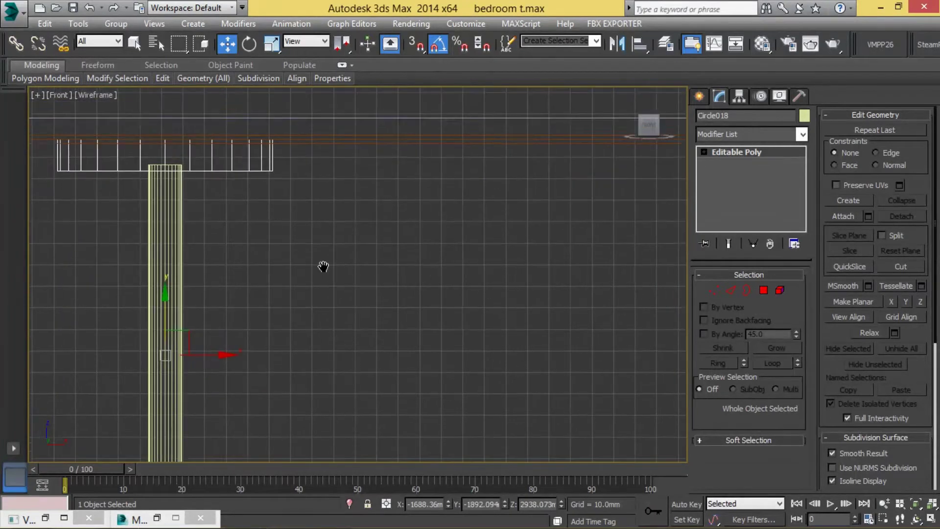
Check the lamps in the camera and Perspective views, then go to Left view
key(c)
key(p)
mouse_move(323, 193)
middle_down()
mouse_move(342, 300)
mouse_move(333, 285)
middle_up()
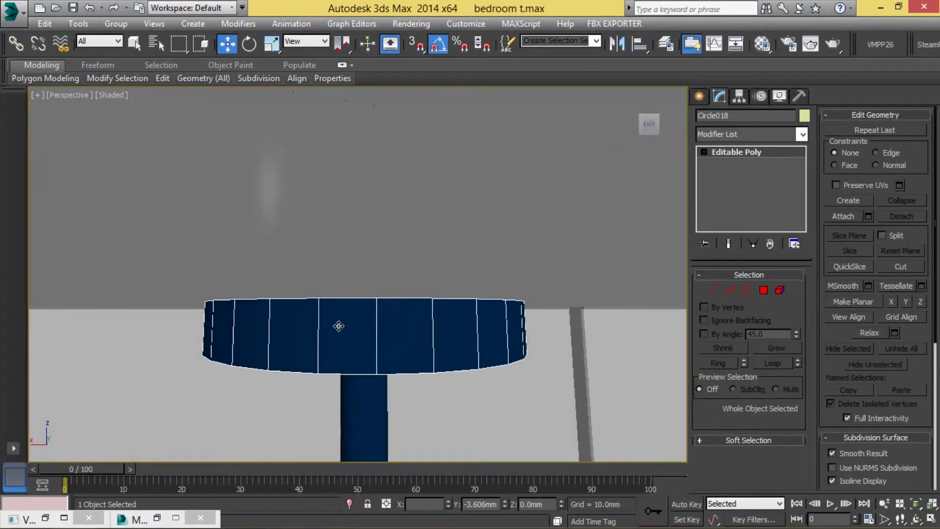
key(l)
scroll(372, 349, up, 3)
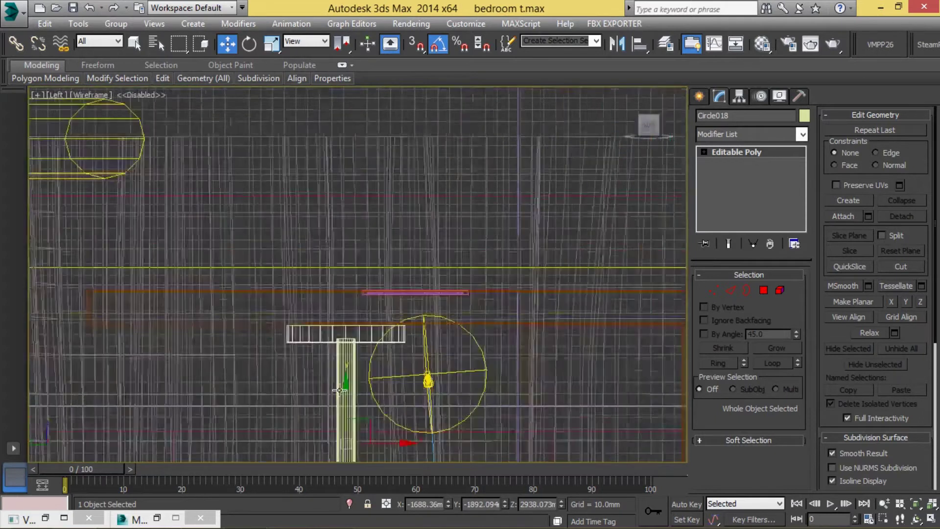
scroll(352, 405, up, 2)
Select cord Circle019 and mount Circle018 with 3D snapping on, then review in Perspective
click(364, 446)
click(365, 446)
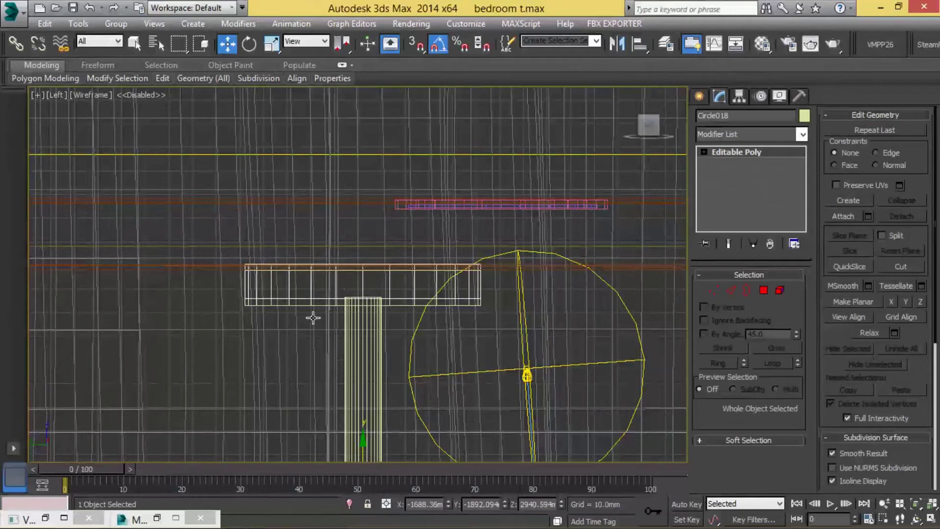
scroll(314, 315, up, 3)
scroll(304, 306, up, 3)
key(s)
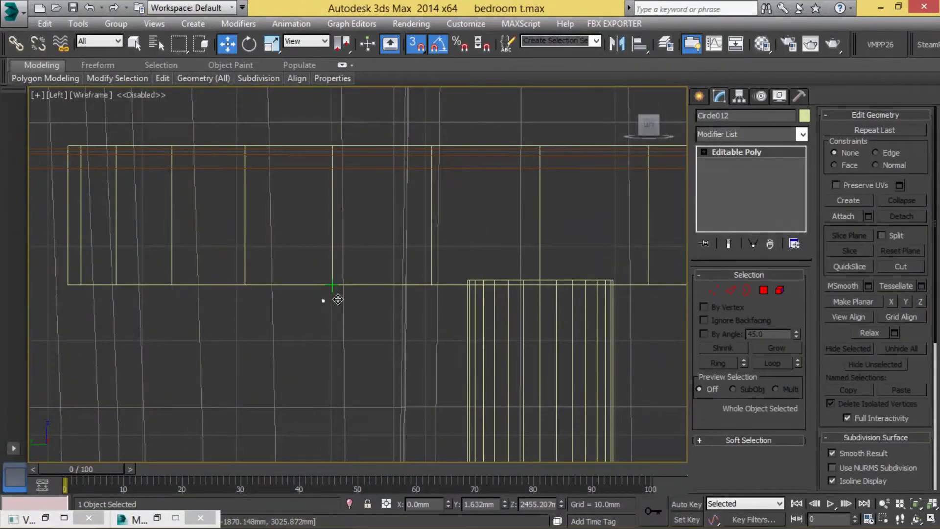
click(516, 332)
key(alt+w)
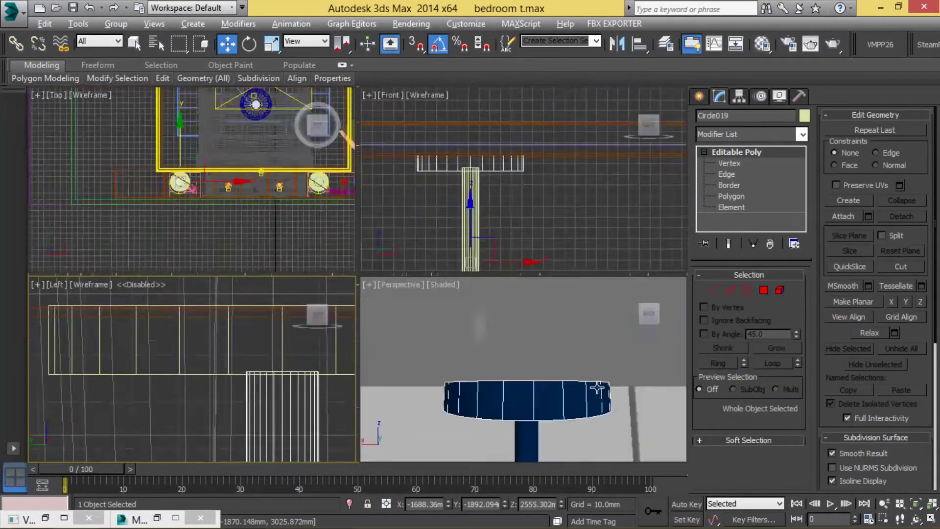
key(alt+w)
mouse_move(494, 356)
middle_down()
mouse_move(390, 299)
mouse_move(438, 323)
mouse_move(426, 311)
mouse_move(539, 273)
mouse_move(579, 233)
mouse_move(470, 291)
mouse_move(507, 285)
mouse_move(492, 193)
mouse_move(424, 315)
middle_up()
scroll(425, 315, down, 3)
Orbit to the nightstands and select their objects: other nightstand, picture frames, phone
click(294, 364)
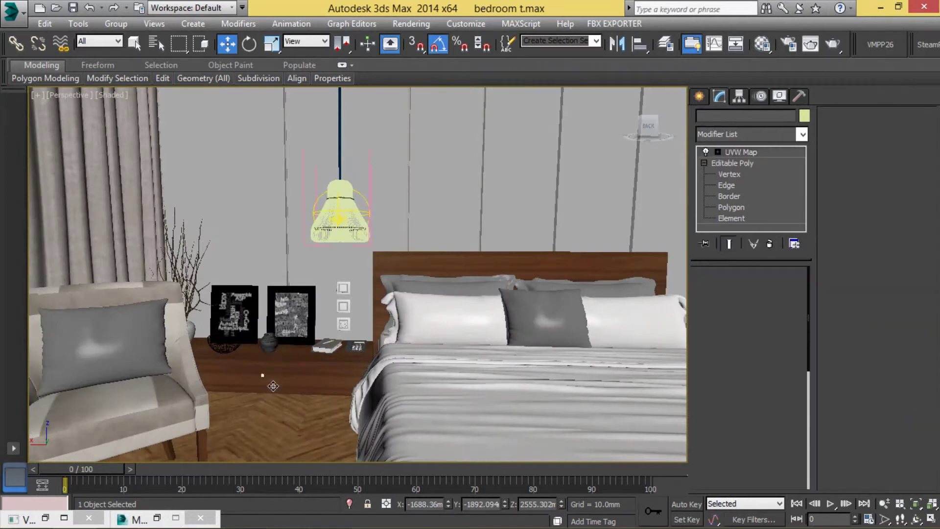
scroll(331, 376, up, 4)
scroll(331, 375, up, 4)
alt+middle_drag(331, 375, 458, 302)
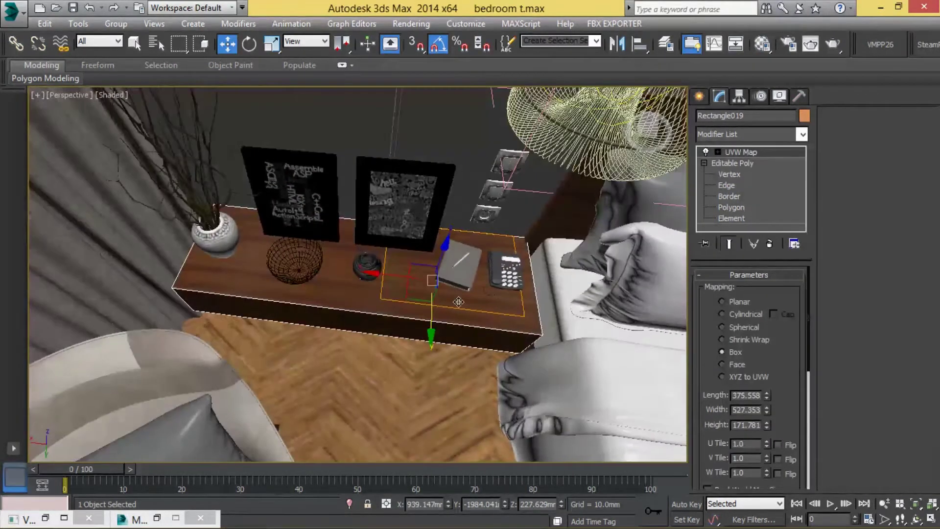
mouse_move(392, 282)
alt+middle_down()
mouse_move(377, 273)
mouse_move(431, 274)
mouse_move(458, 300)
mouse_move(490, 370)
mouse_move(479, 303)
mouse_move(490, 262)
mouse_move(366, 307)
alt+middle_up()
scroll(441, 283, up, 5)
click(490, 370)
click(490, 262)
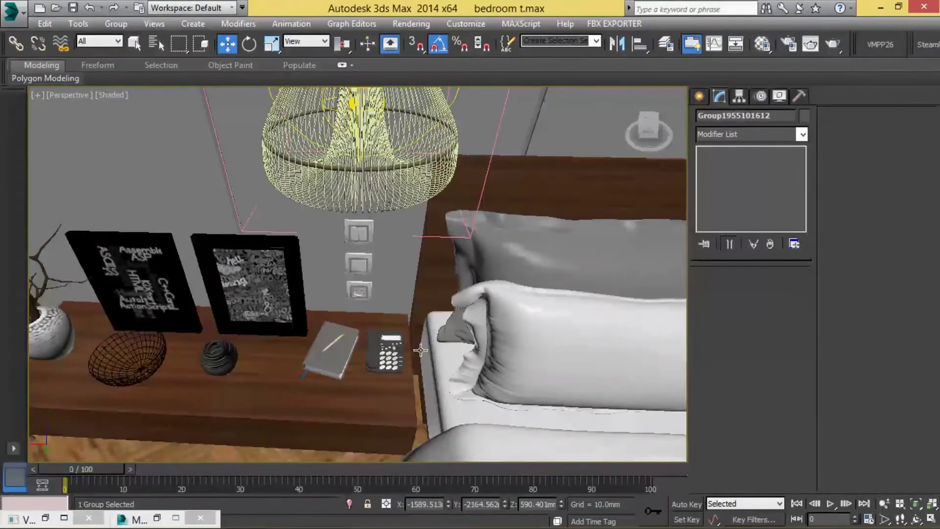
click(387, 359)
scroll(361, 373, up, 5)
Move the notebook toward the front of the bedside table beside the phone
click(336, 372)
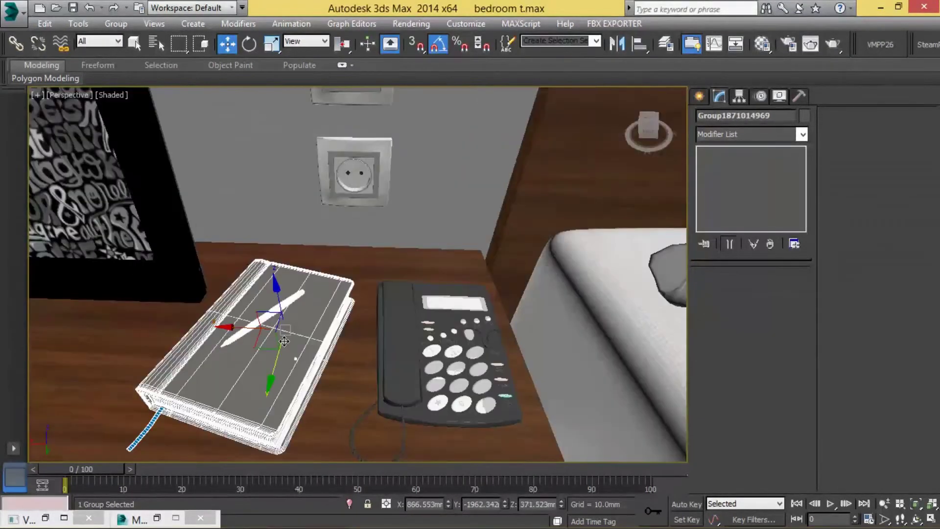
middle_drag(235, 360, 375, 359)
scroll(376, 359, down, 4)
drag(381, 360, 348, 399)
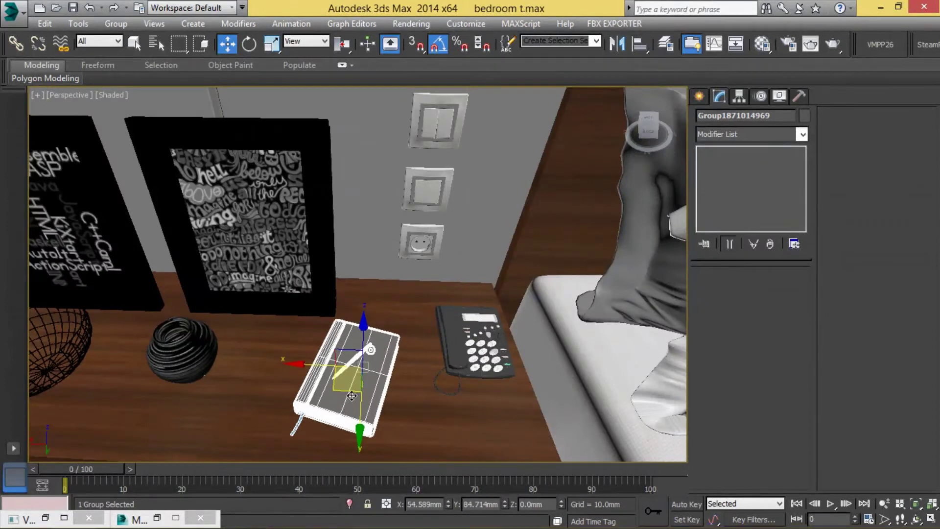
click(494, 352)
Select the armchair cushion and frame it in the Top wireframe view
alt+middle_drag(436, 382, 288, 373)
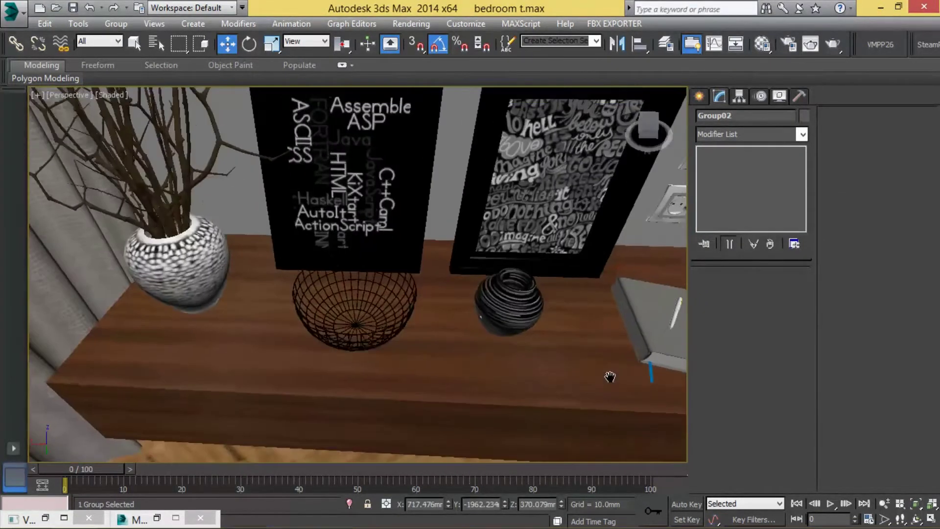
scroll(294, 358, down, 5)
scroll(297, 346, down, 3)
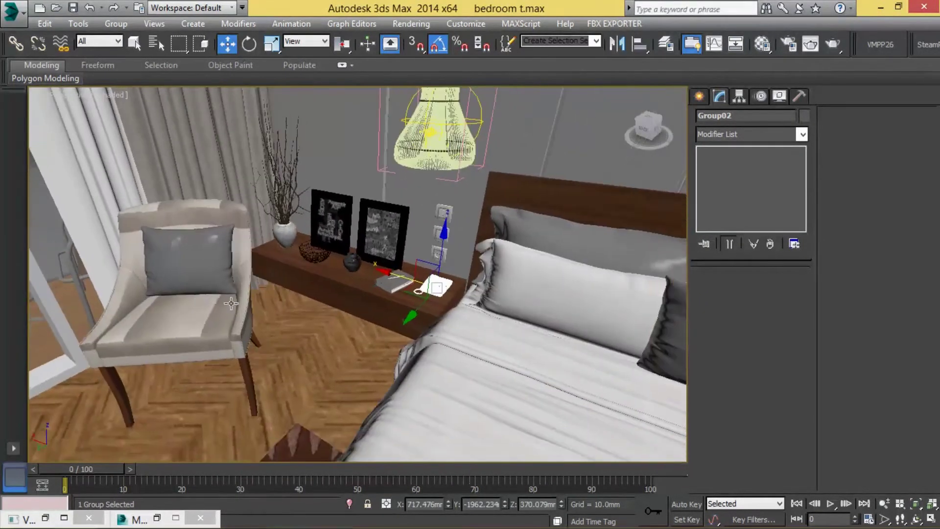
click(191, 244)
key(t)
key(z)
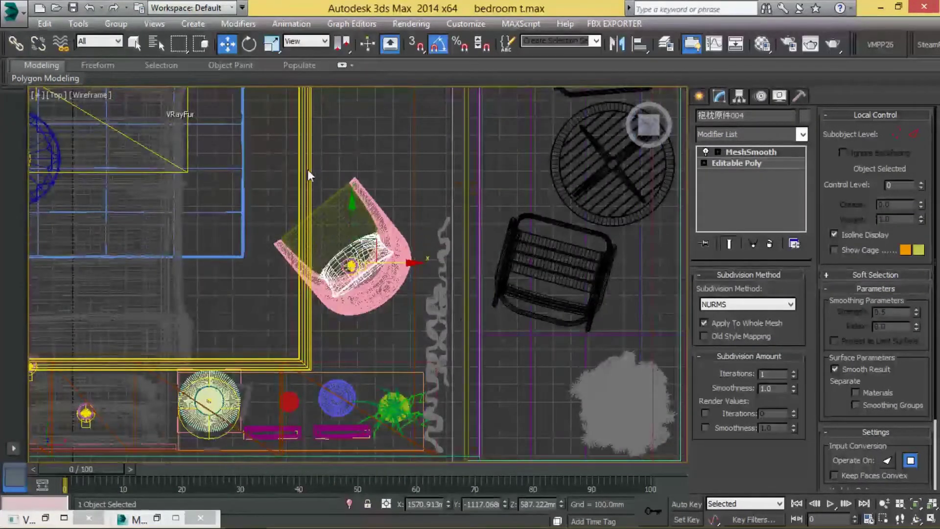
Rotate the white armchair pillow slightly and nudge it right and down
drag(400, 321, 410, 327)
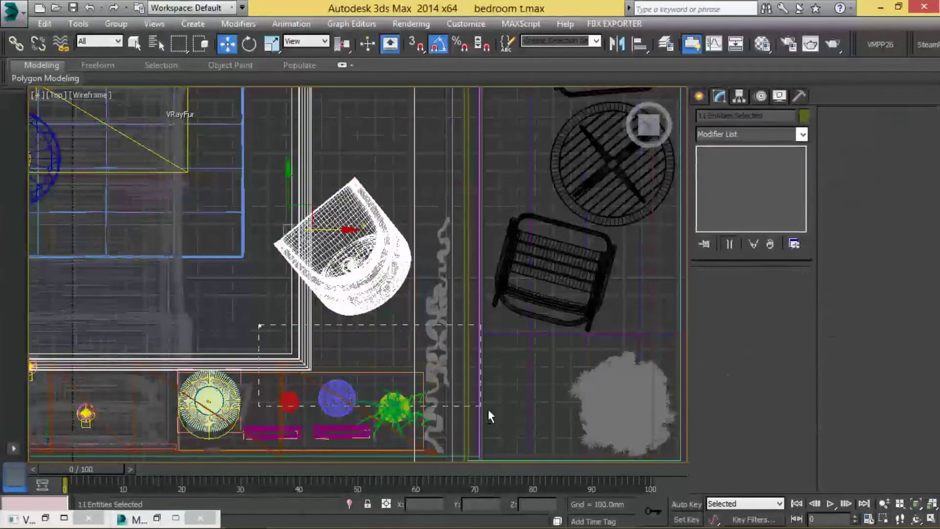
scroll(420, 323, down, 2)
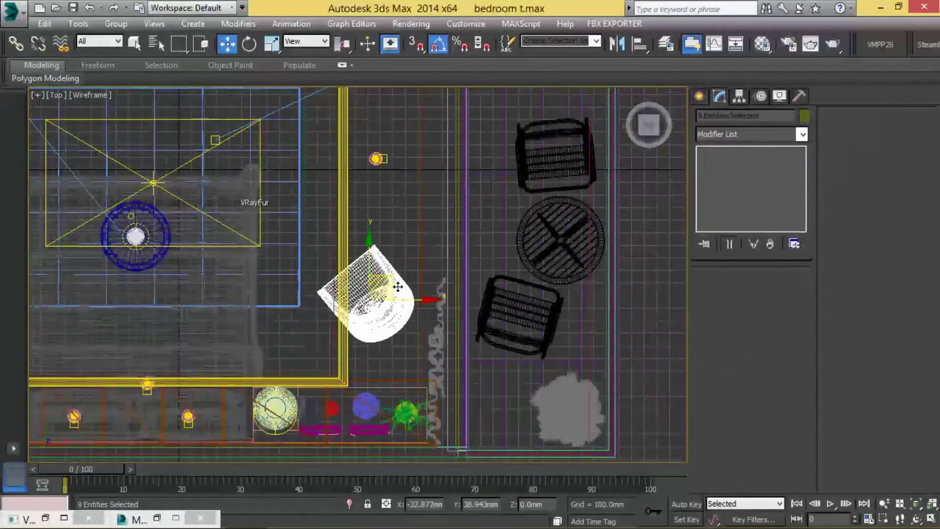
scroll(446, 289, down, 1)
scroll(457, 296, down, 2)
scroll(457, 295, up, 3)
key(e)
drag(467, 378, 465, 362)
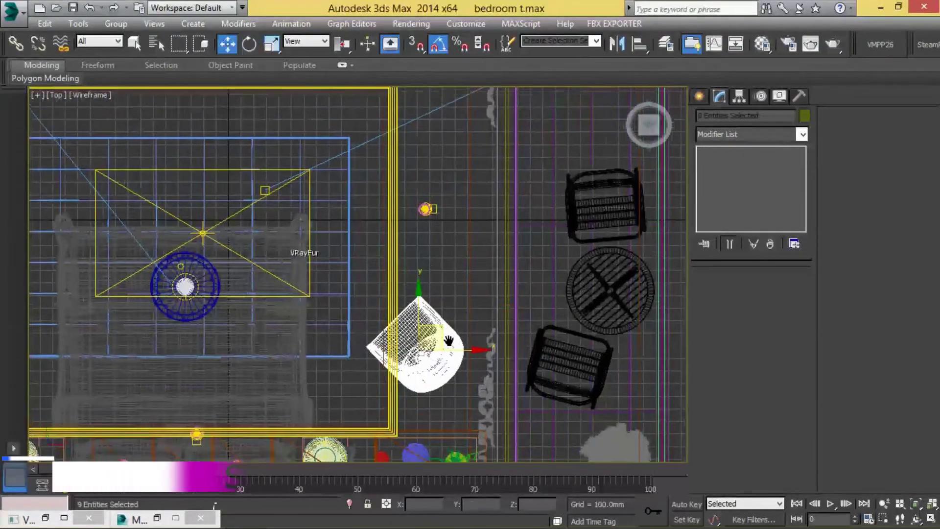
key(w)
middle_drag(437, 325, 447, 349)
drag(448, 348, 452, 350)
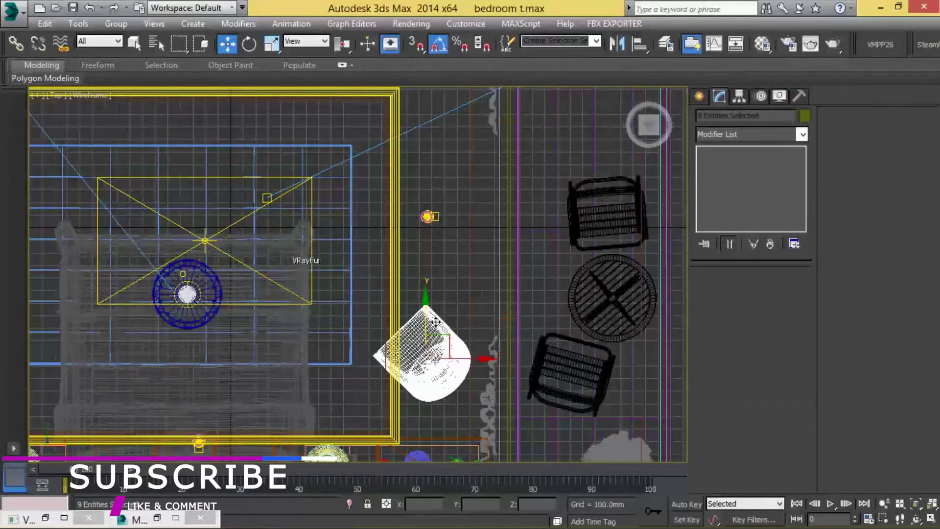
Move the light near the armchair upward in the plan
scroll(436, 322, down, 1)
scroll(446, 289, down, 2)
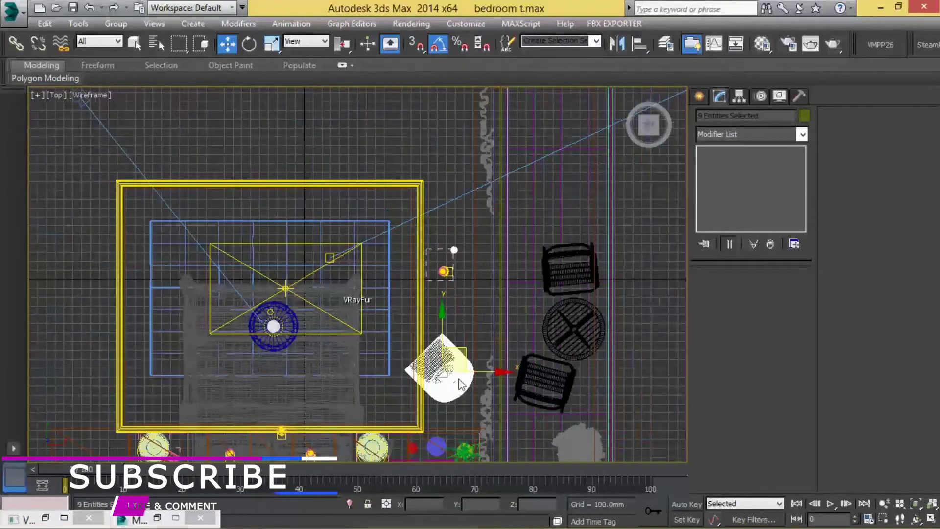
scroll(460, 384, up, 2)
scroll(441, 293, down, 2)
click(446, 252)
drag(448, 226, 449, 197)
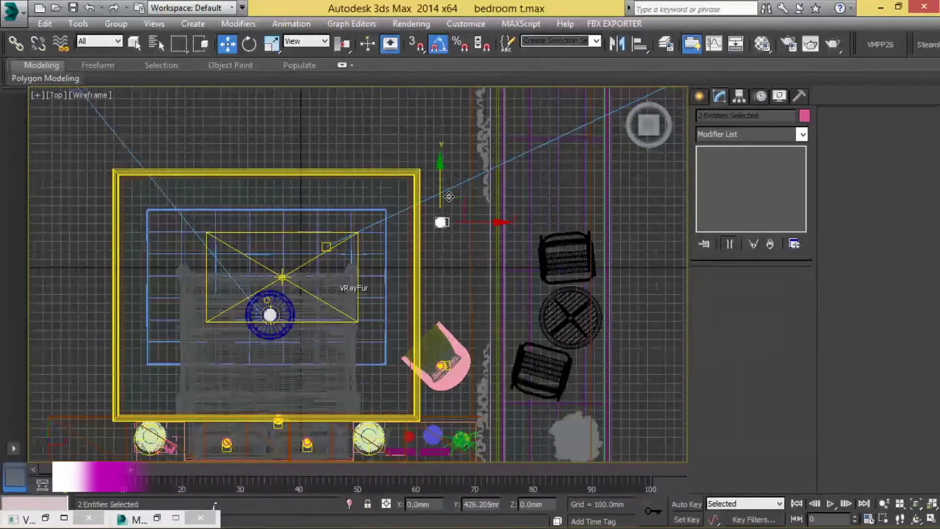
scroll(450, 392, up, 4)
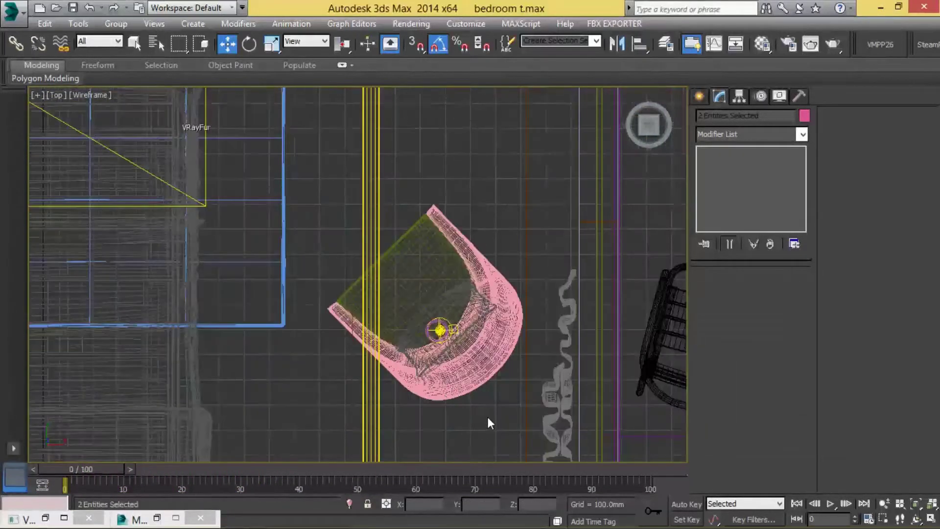
Select the armchair together with its cushion and pan the camera into view
click(448, 381)
drag(394, 372, 504, 380)
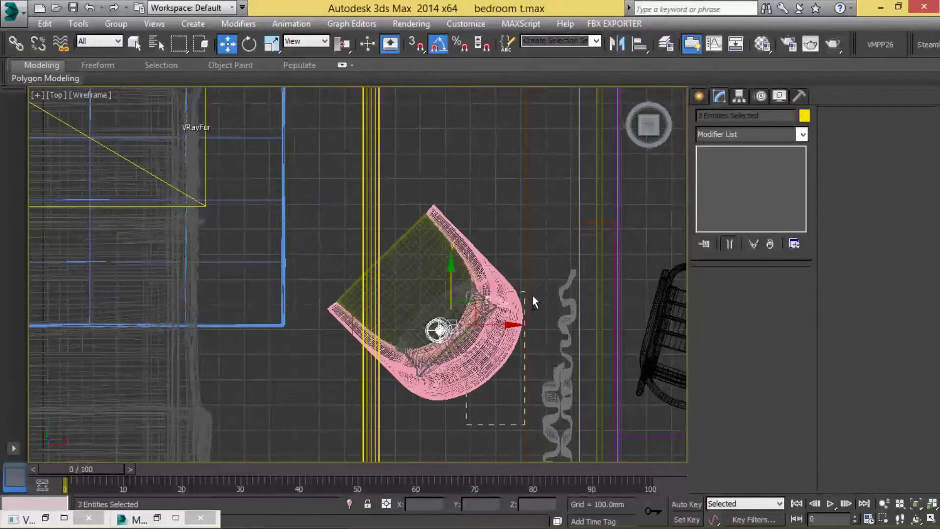
scroll(450, 294, down, 3)
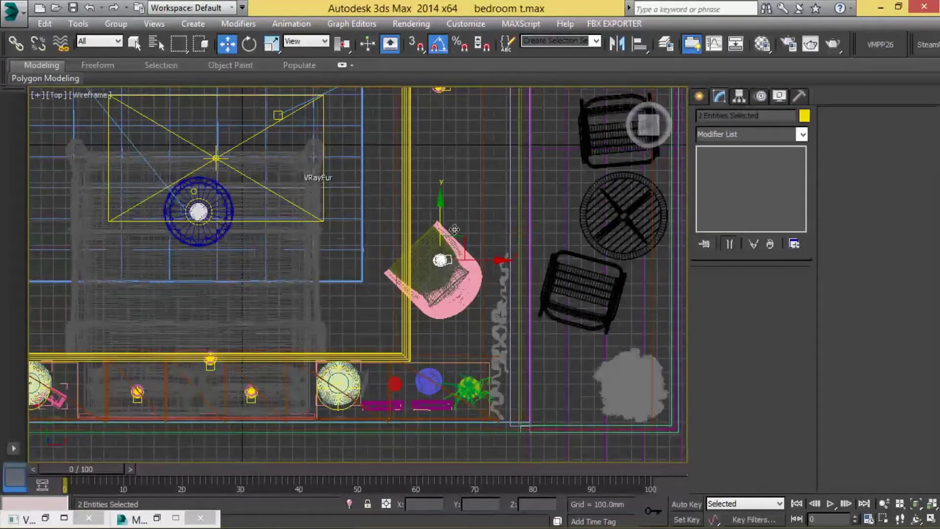
scroll(460, 298, down, 1)
scroll(472, 300, down, 1)
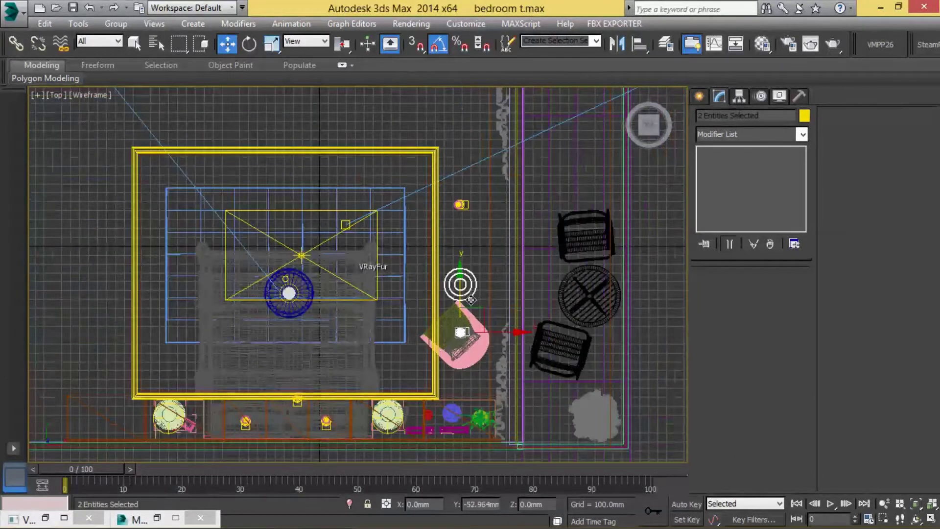
middle_drag(433, 215, 440, 341)
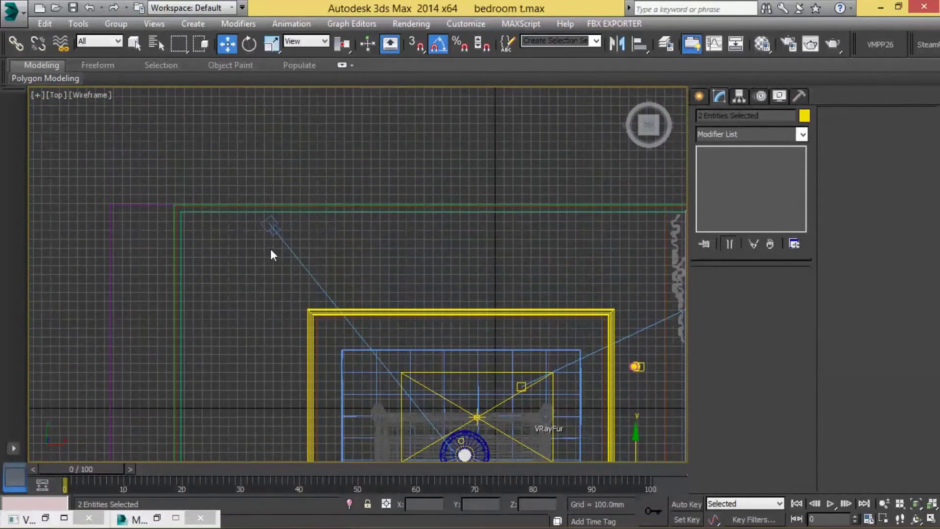
Select the VRayPhysicalCamera and view the bedroom through it
click(268, 225)
middle_drag(269, 224, 347, 216)
scroll(370, 195, down, 2)
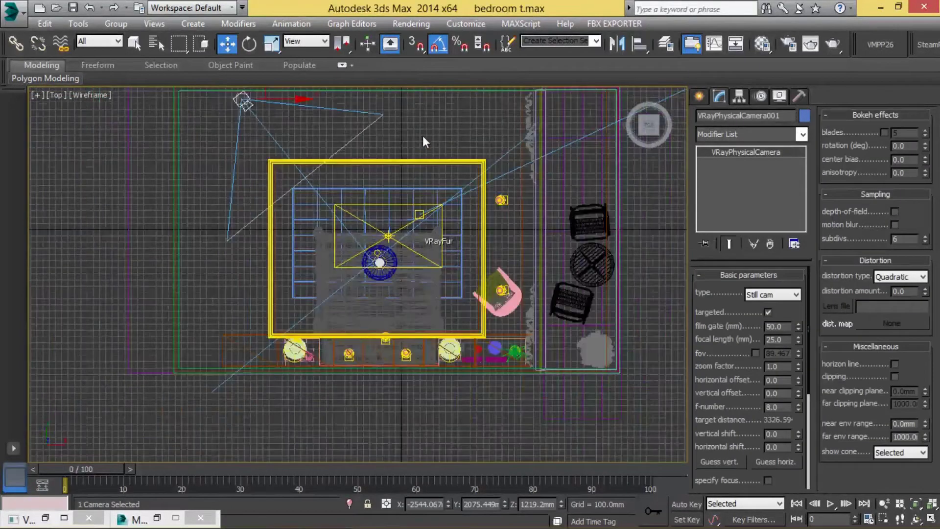
key(c)
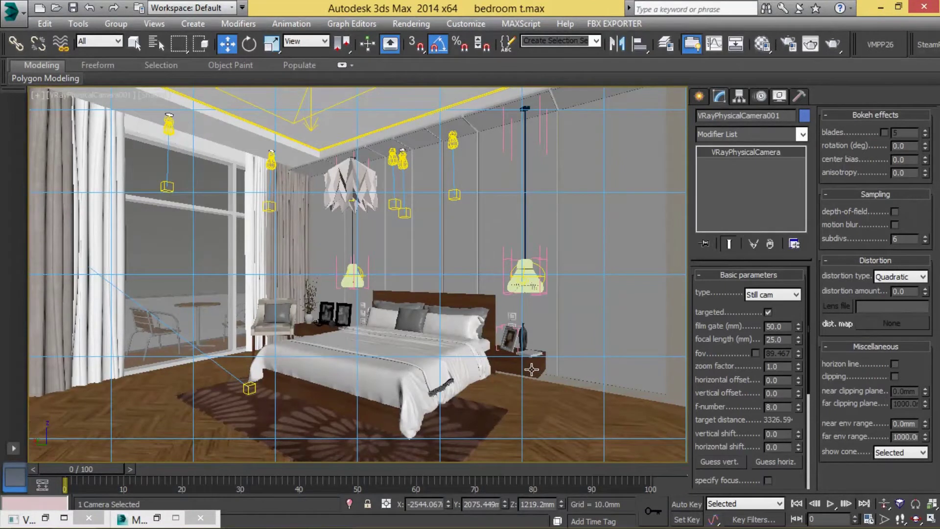
Select wall outline Line178983 in Top view and edit it at Spline level
click(633, 346)
key(alt+w)
key(alt+w)
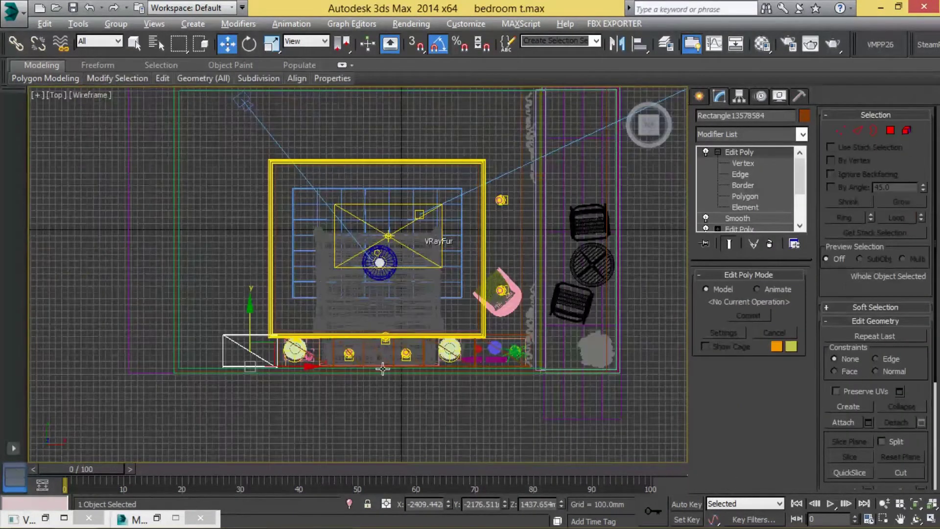
click(191, 347)
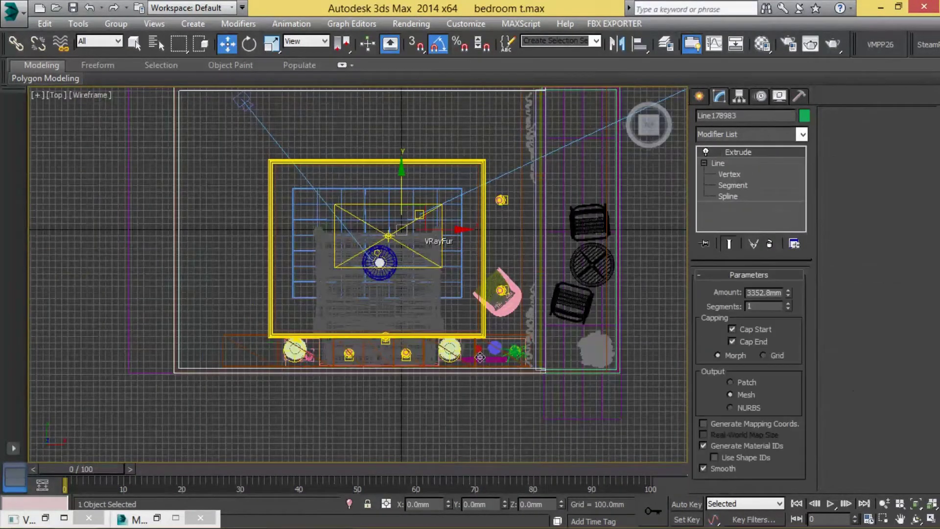
click(729, 196)
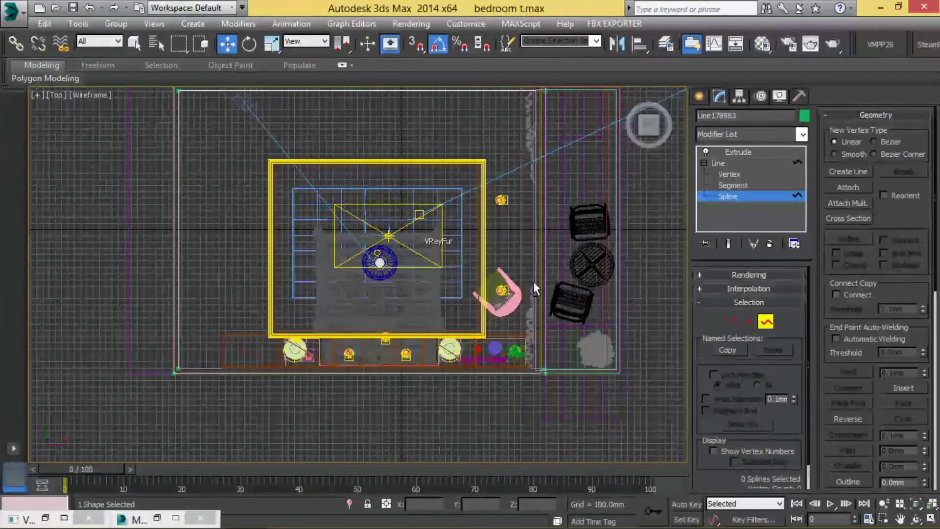
Isolate the wall outline and snap a new line along its top, left and bottom sides
key(alt+q)
click(747, 163)
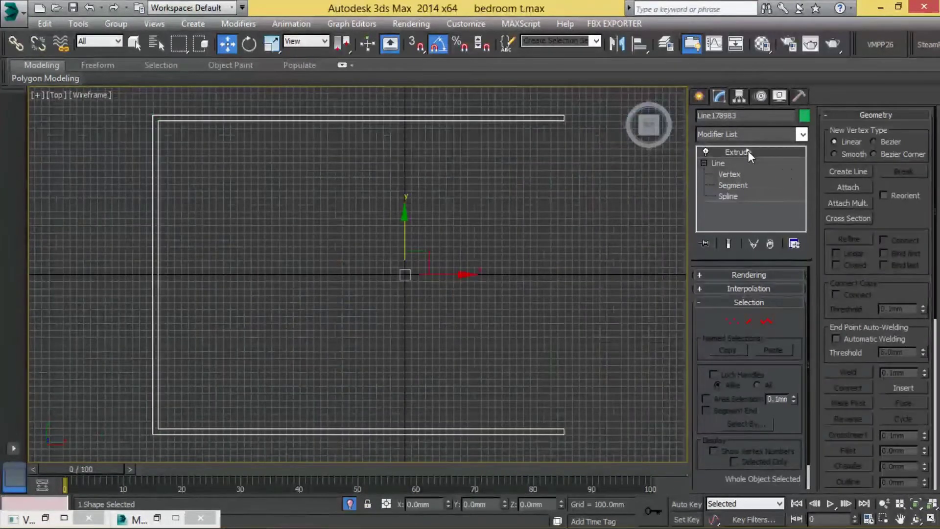
click(600, 243)
click(699, 96)
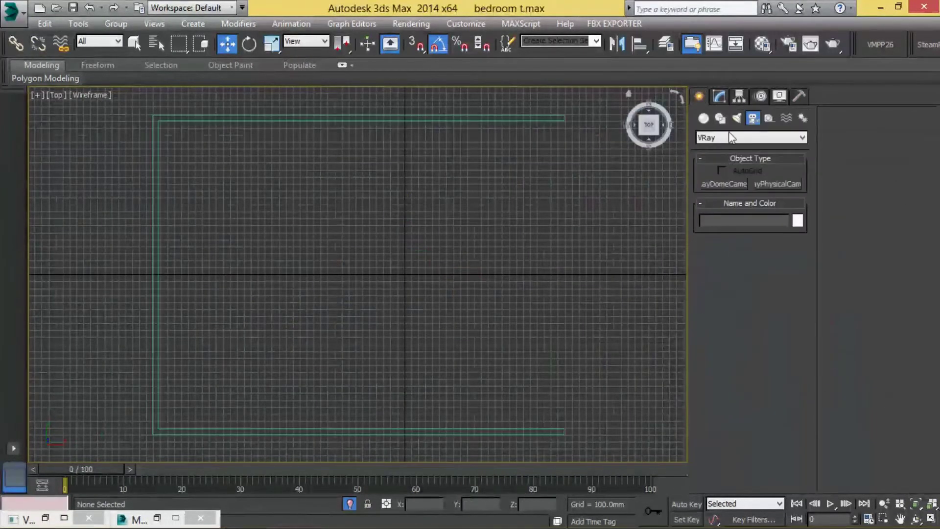
click(719, 118)
click(725, 196)
key(s)
click(565, 120)
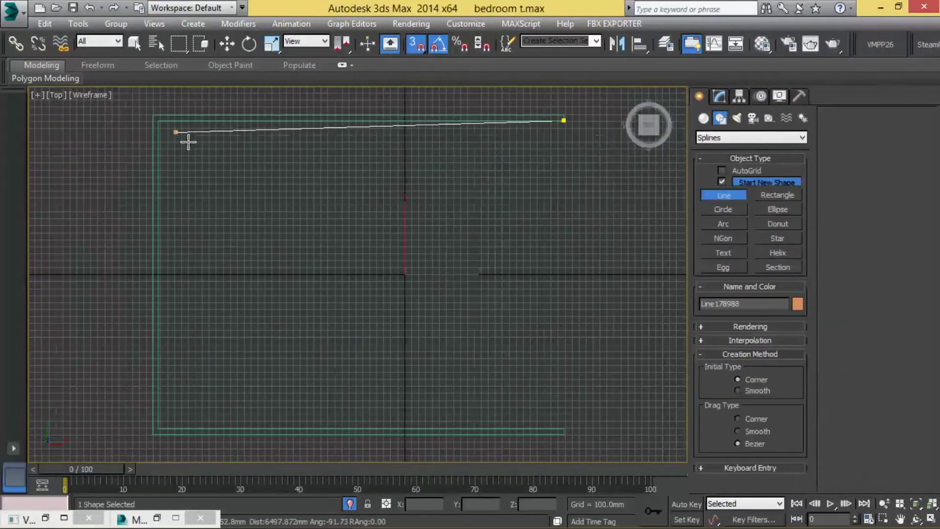
click(157, 120)
click(158, 428)
click(563, 428)
right_click(572, 346)
Offset the new line at spline level into a thin double outline
click(718, 96)
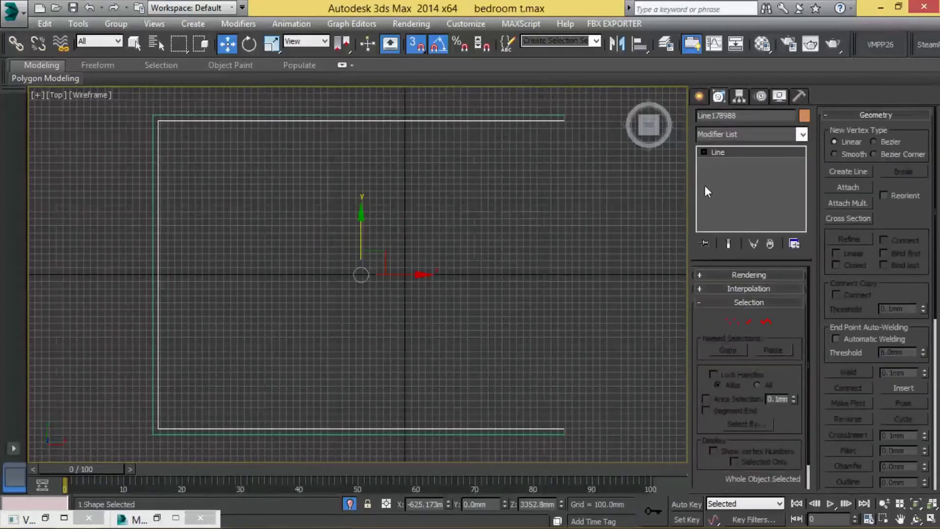
ctrl+click(504, 433)
key(ctrl+z)
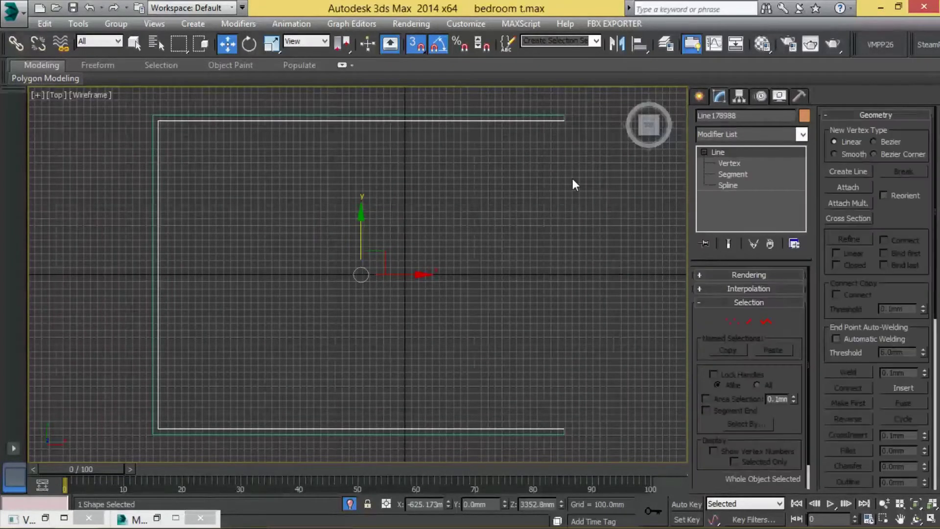
click(733, 184)
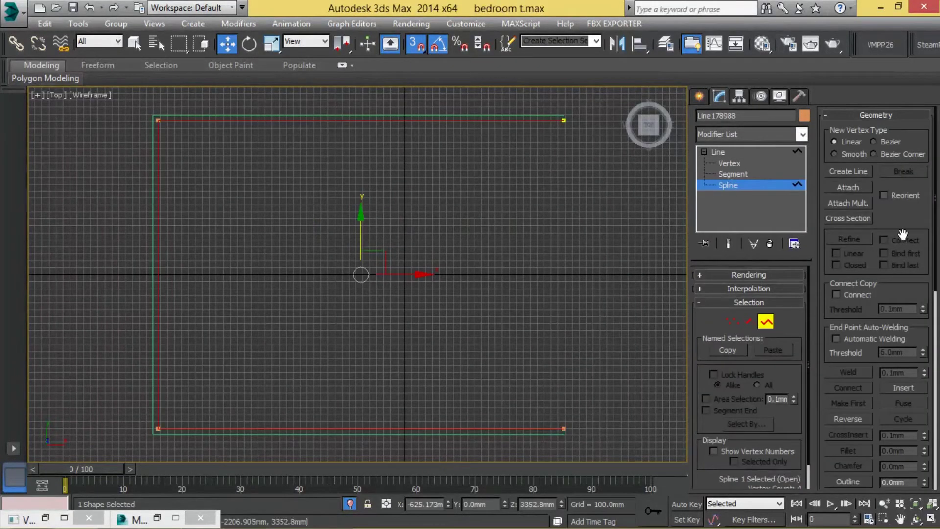
scroll(902, 234, down, 2)
click(850, 424)
scroll(604, 409, up, 3)
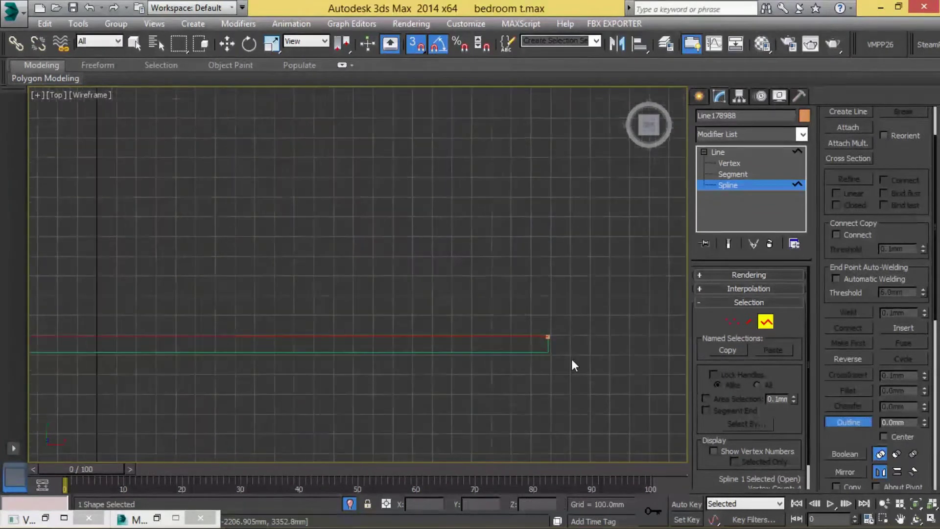
scroll(548, 336, up, 3)
drag(531, 300, 522, 307)
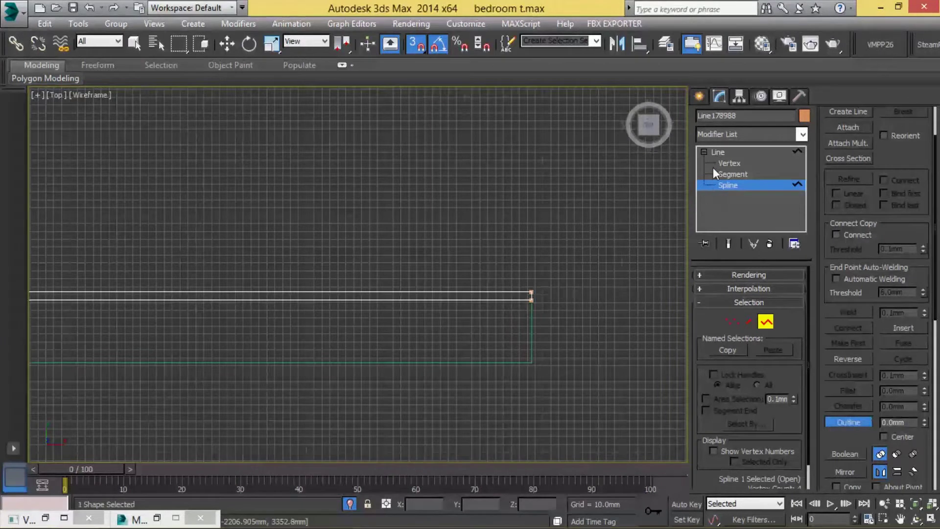
Return to object level and end isolation to bring back the rest of the scene
click(718, 152)
scroll(590, 292, down, 3)
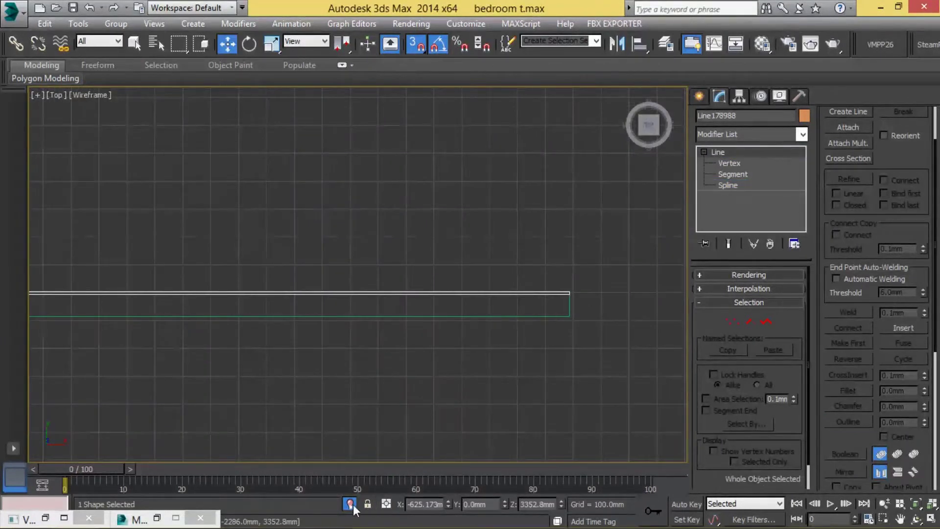
click(351, 504)
scroll(155, 353, up, 5)
scroll(154, 351, up, 2)
scroll(353, 336, down, 1)
scroll(440, 338, down, 1)
Add a 3352.8mm Extrude to the new outlined line to form a wall
click(733, 134)
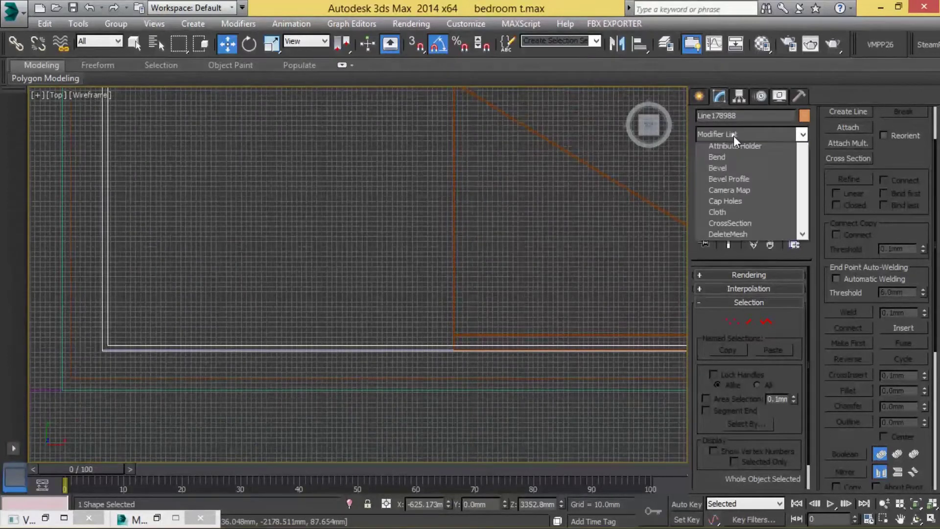
text(ex)
click(733, 146)
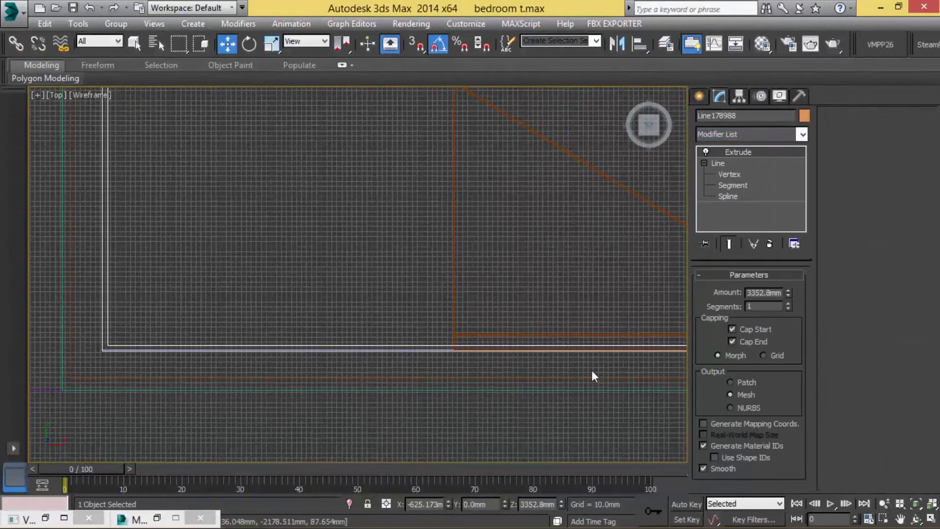
key(c)
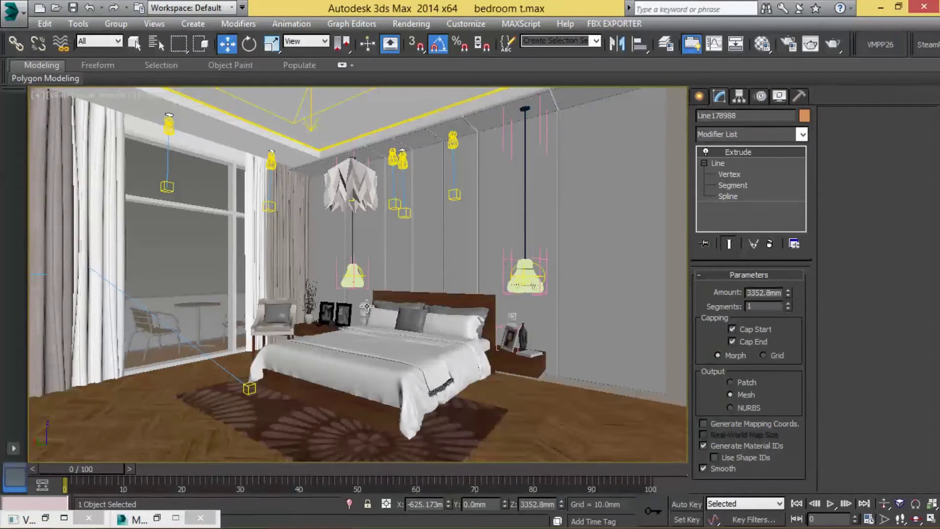
key(alt+w)
key(alt+w)
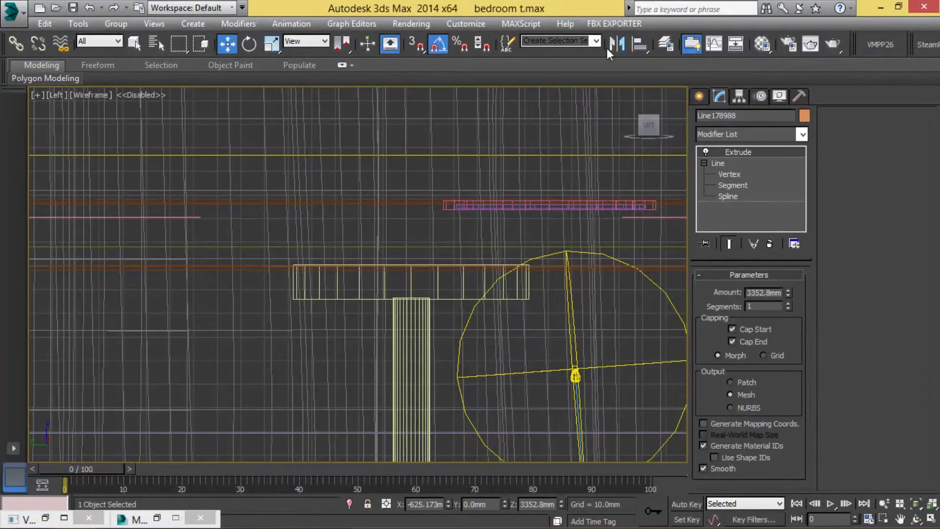
Toggle Layer002's visibility in the layer manager and select all room objects in the top view
click(668, 46)
click(650, 213)
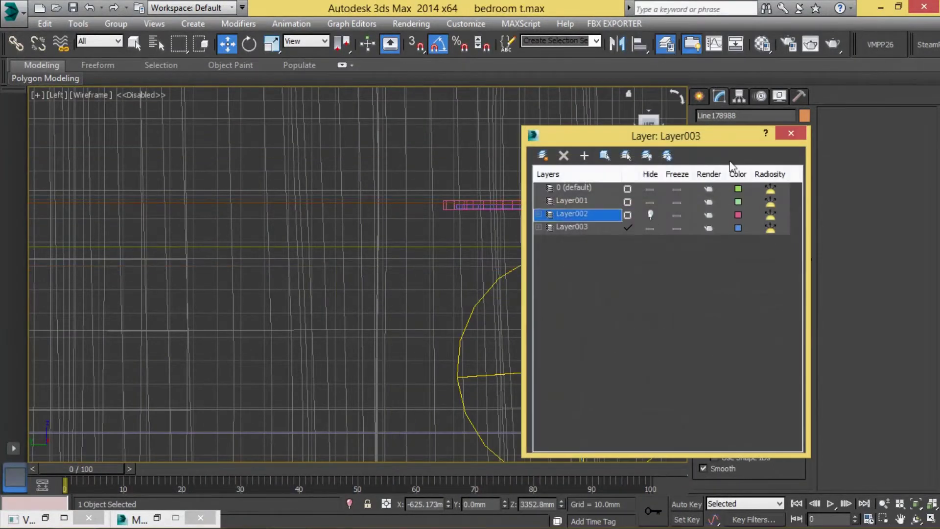
click(649, 212)
key(alt+w)
key(alt+w)
key(z)
drag(199, 157, 474, 323)
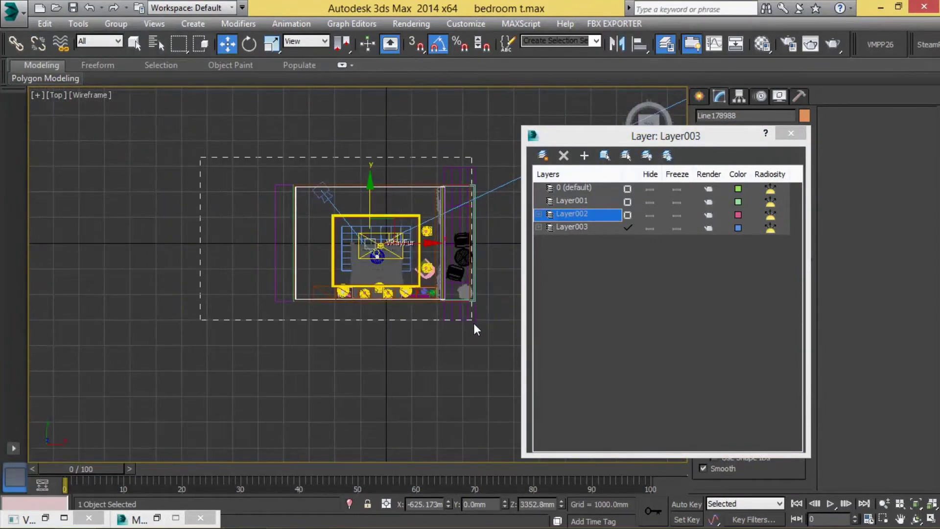
Add the selected objects to Layer003, close the layer manager and clear the selection
right_click(583, 225)
click(636, 341)
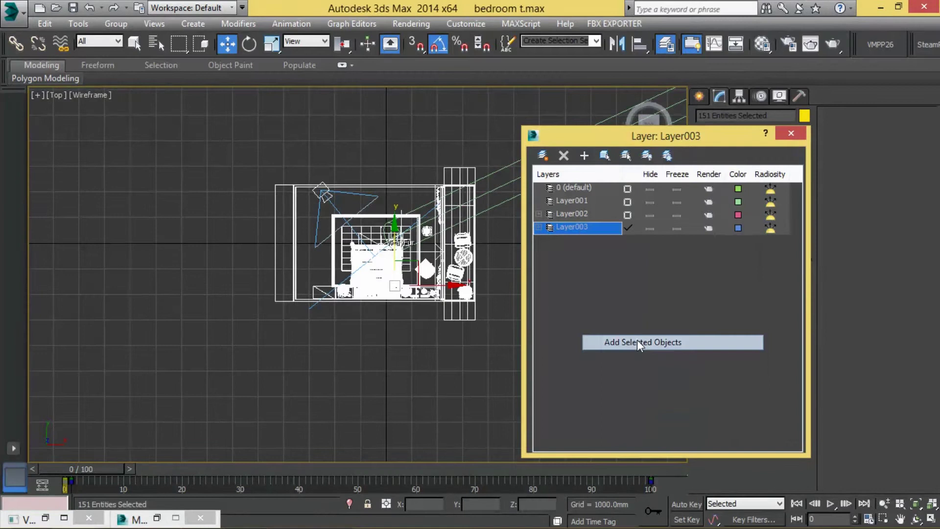
click(651, 214)
click(790, 133)
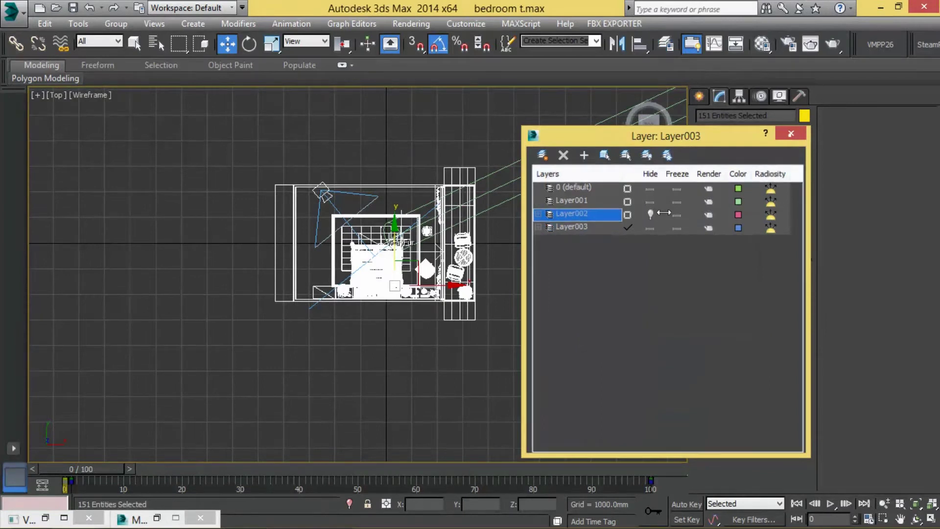
click(397, 267)
scroll(401, 265, up, 5)
In the side view, select Line178988 and drag it below the room
key(c)
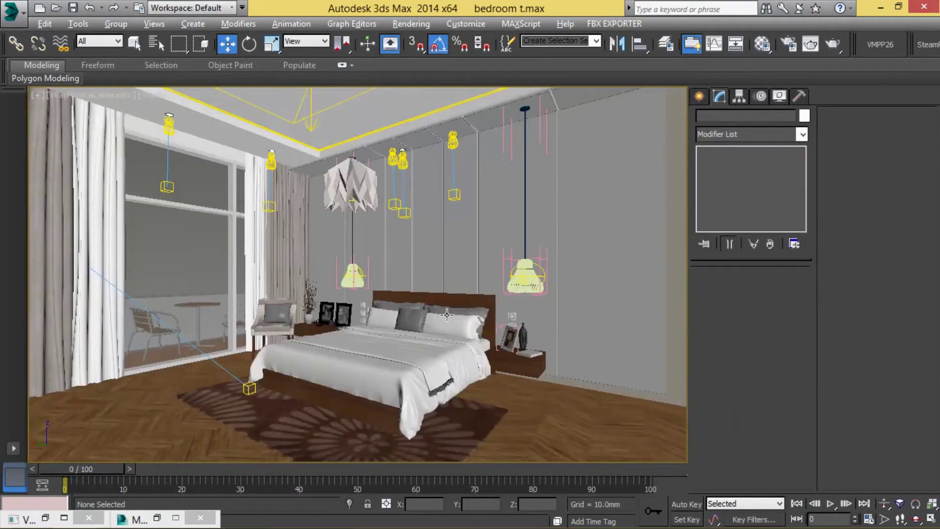
key(l)
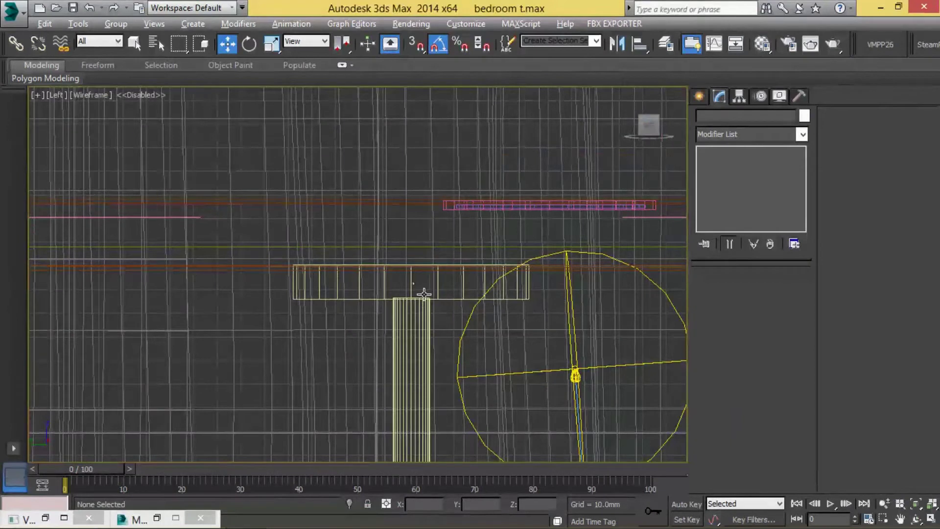
click(424, 293)
scroll(431, 254, down, 3)
scroll(440, 205, down, 3)
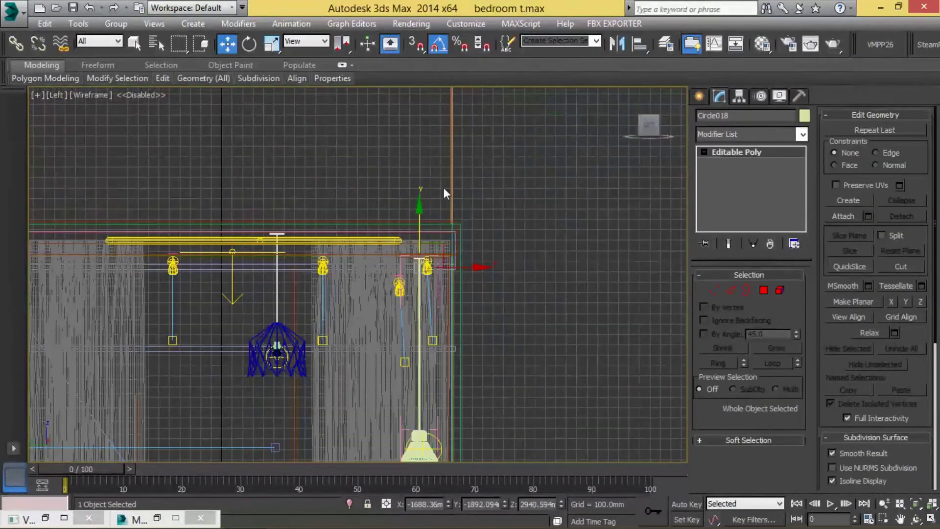
click(444, 196)
scroll(431, 171, down, 2)
click(465, 146)
scroll(469, 154, down, 2)
scroll(421, 149, down, 3)
drag(371, 147, 388, 327)
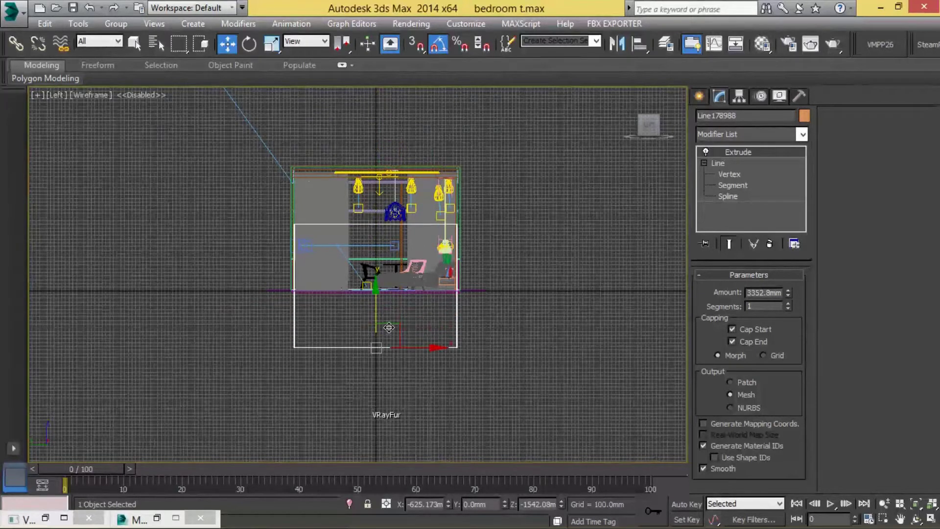
Snap Line178988's lower corner onto the floor line at Z 0
scroll(388, 327, up, 2)
scroll(389, 327, up, 4)
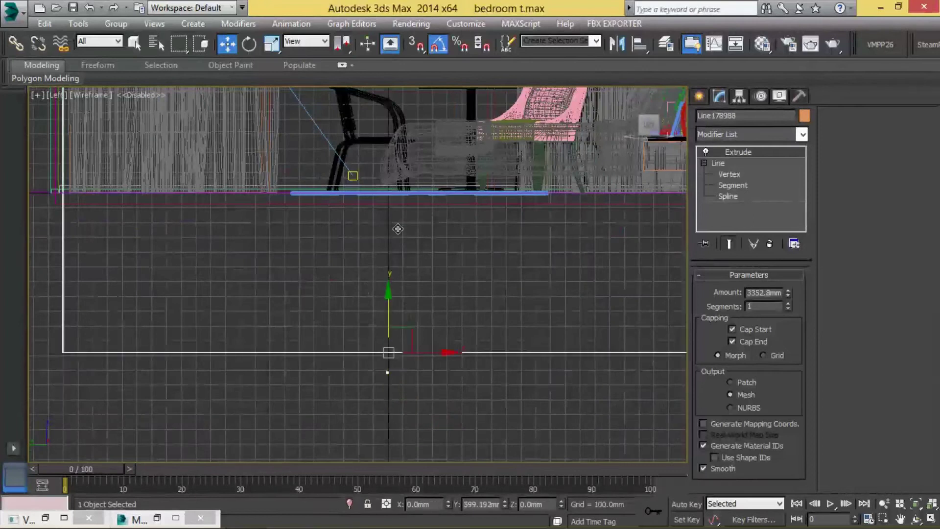
scroll(264, 342, up, 3)
scroll(300, 412, up, 2)
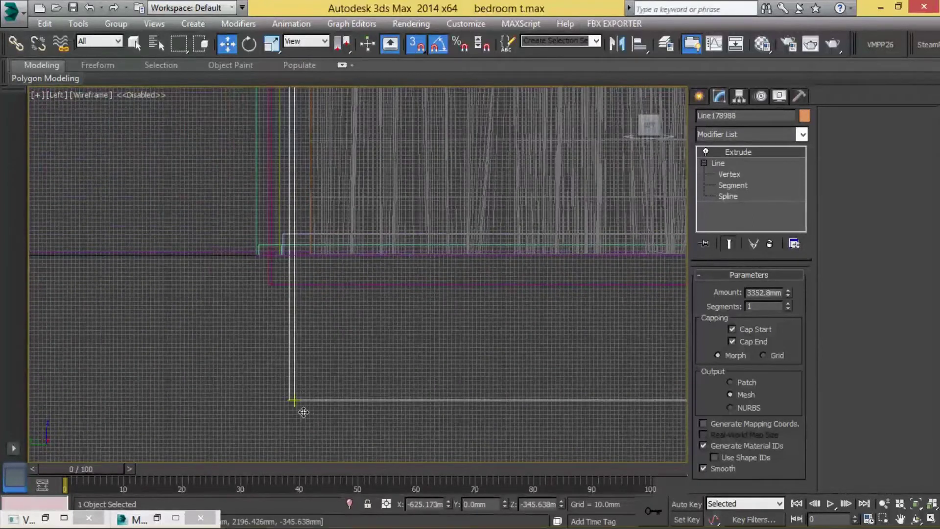
drag(303, 412, 299, 272)
scroll(300, 259, up, 2)
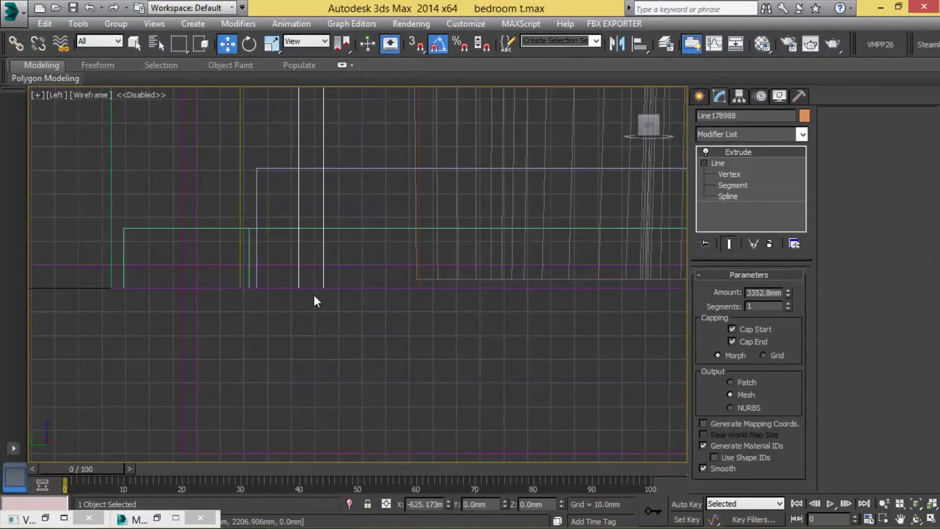
scroll(314, 300, down, 2)
Select the other extruded outline Line178987 and return to the camera view
drag(396, 327, 342, 365)
scroll(342, 365, down, 4)
scroll(383, 358, down, 2)
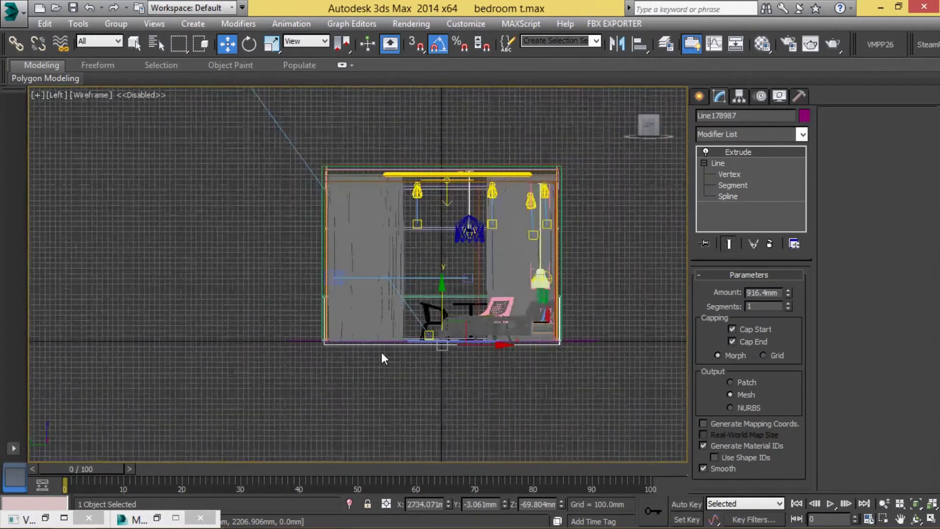
key(alt+w)
right_click(542, 359)
key(alt+w)
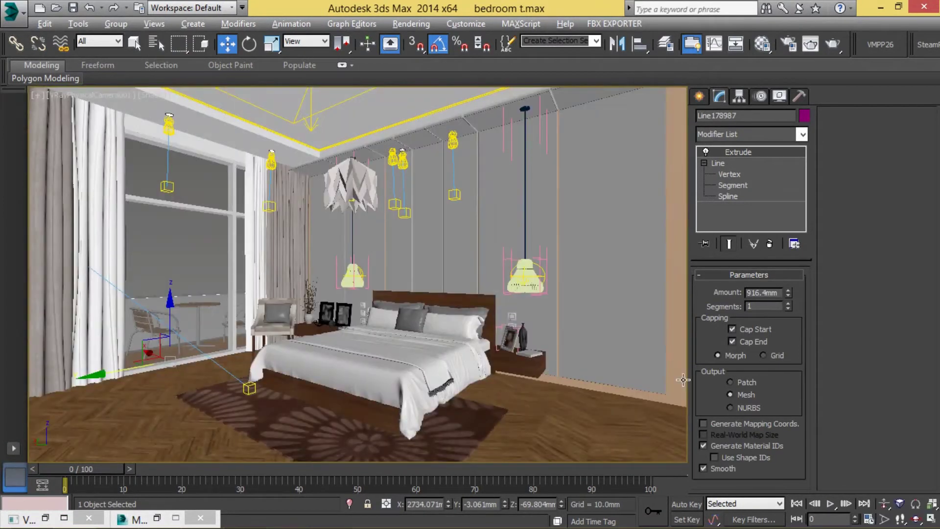
Set Line178988's Extrude amount to 4" (101.6mm)
click(673, 369)
middle_drag(651, 341, 625, 340)
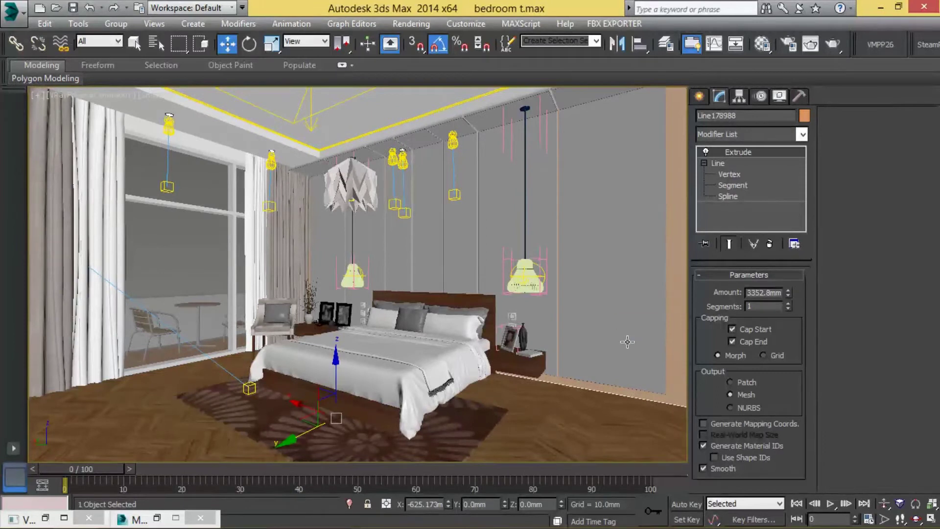
scroll(529, 339, up, 4)
alt+middle_drag(529, 339, 522, 300)
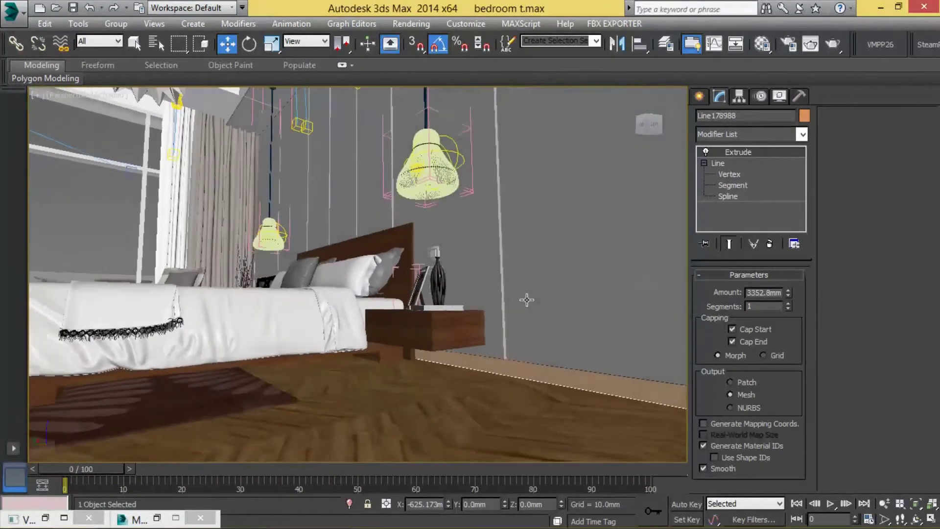
right_click(788, 293)
double_click(761, 292)
text(4)
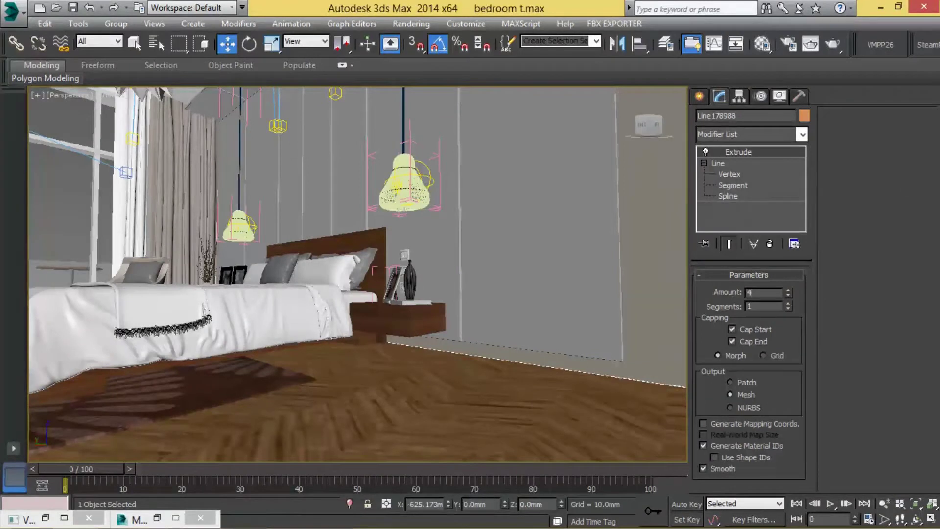
text(")
key(Return)
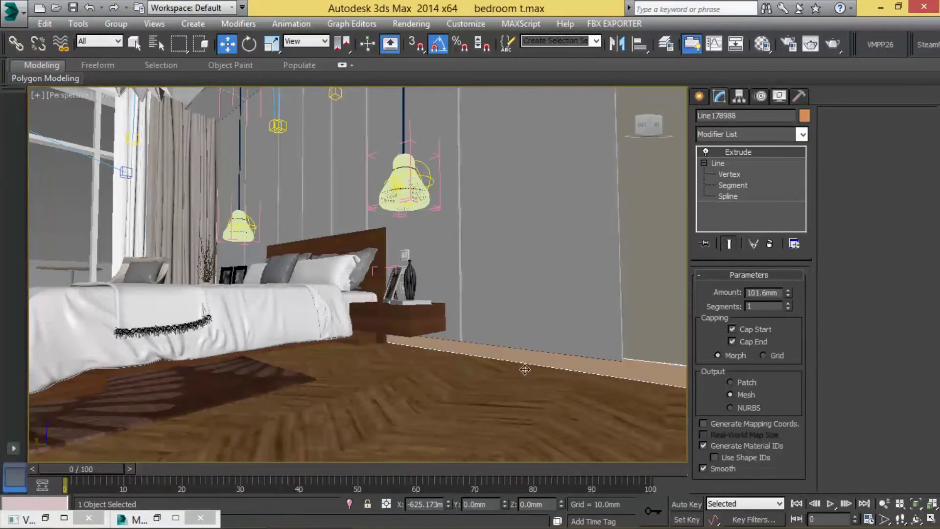
Zoom and pan along the wall to inspect the new skirting strip
scroll(525, 370, up, 2)
scroll(542, 388, up, 2)
scroll(514, 336, up, 1)
scroll(469, 300, up, 1)
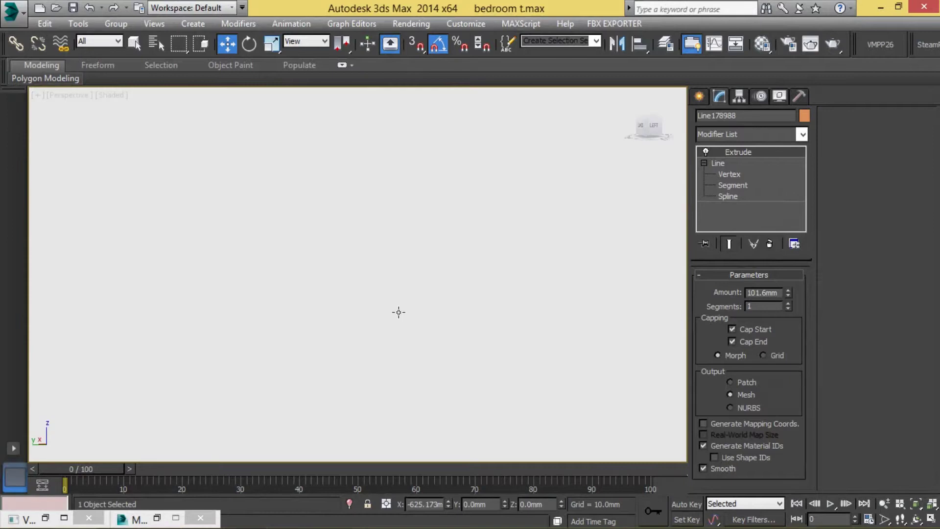
scroll(398, 299, down, 3)
mouse_move(445, 279)
middle_down()
mouse_move(453, 380)
mouse_move(407, 284)
middle_up()
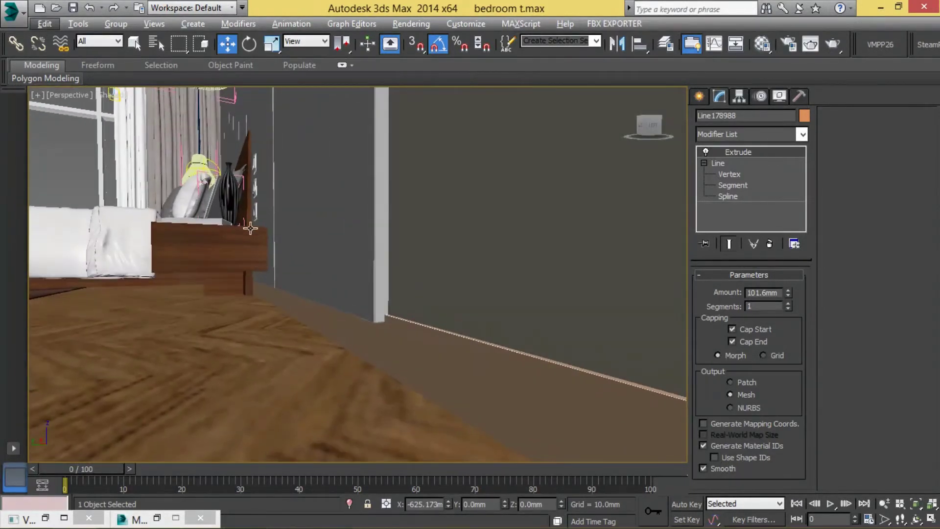
Check the skirting strip in the enlarged top and front views
key(alt+w)
right_click(348, 249)
key(alt+w)
middle_drag(370, 341, 322, 313)
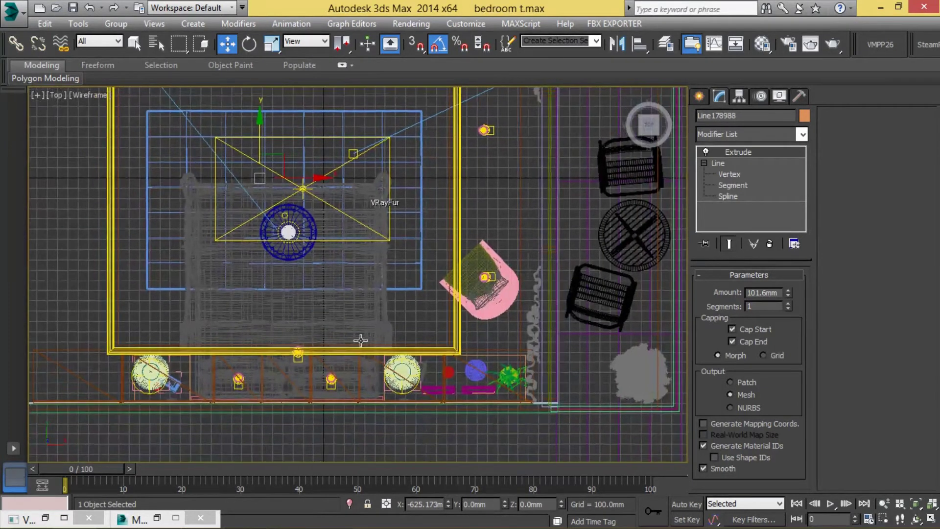
key(alt+w)
right_click(513, 265)
key(alt+w)
scroll(542, 359, down, 3)
middle_drag(545, 364, 497, 333)
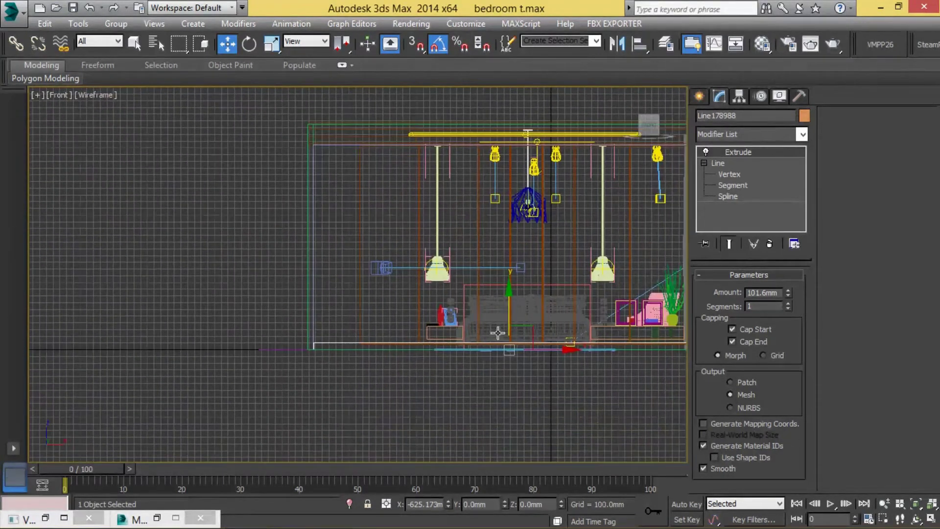
key(alt+w)
Inspect the skirting strip in the enlarged side view
right_click(316, 403)
key(alt+w)
scroll(353, 272, down, 3)
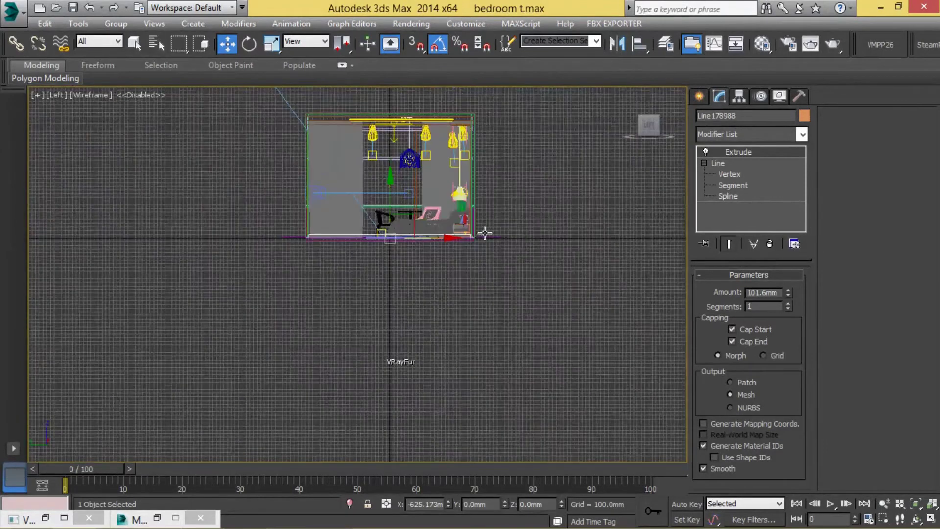
scroll(465, 275, up, 5)
scroll(464, 276, up, 3)
scroll(459, 275, up, 2)
scroll(455, 289, down, 2)
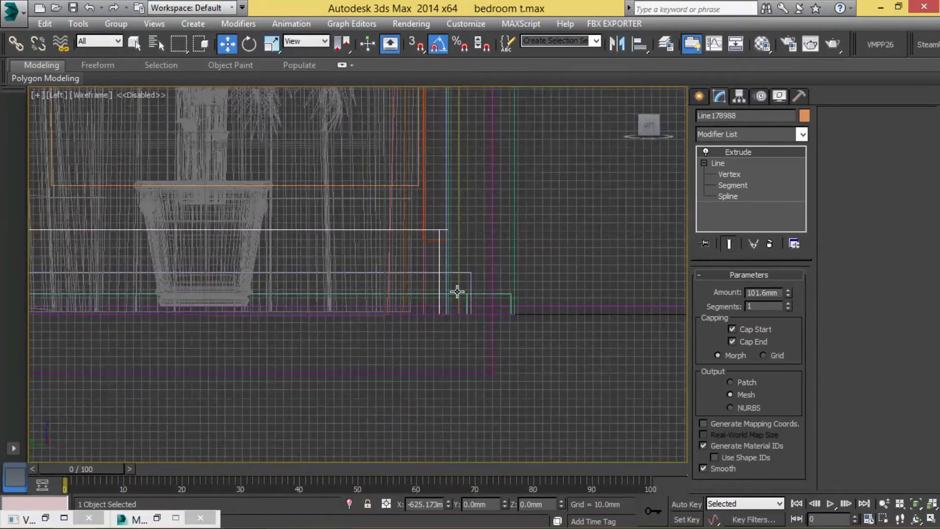
scroll(457, 291, down, 1)
scroll(456, 290, down, 2)
scroll(451, 278, up, 3)
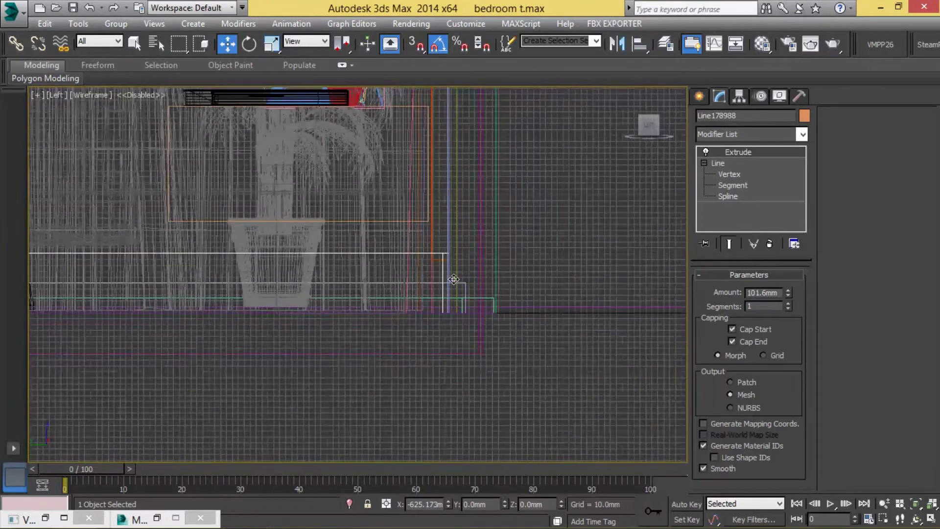
scroll(453, 272, up, 2)
Extend the vertical white trim's bottom vertices down to the floor
click(453, 267)
click(743, 163)
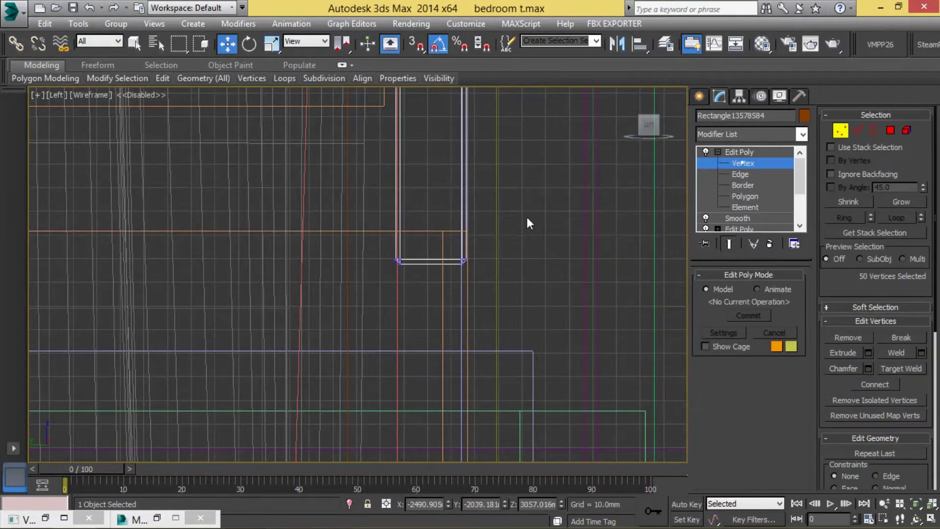
drag(522, 218, 391, 274)
middle_drag(466, 247, 468, 183)
drag(468, 183, 468, 408)
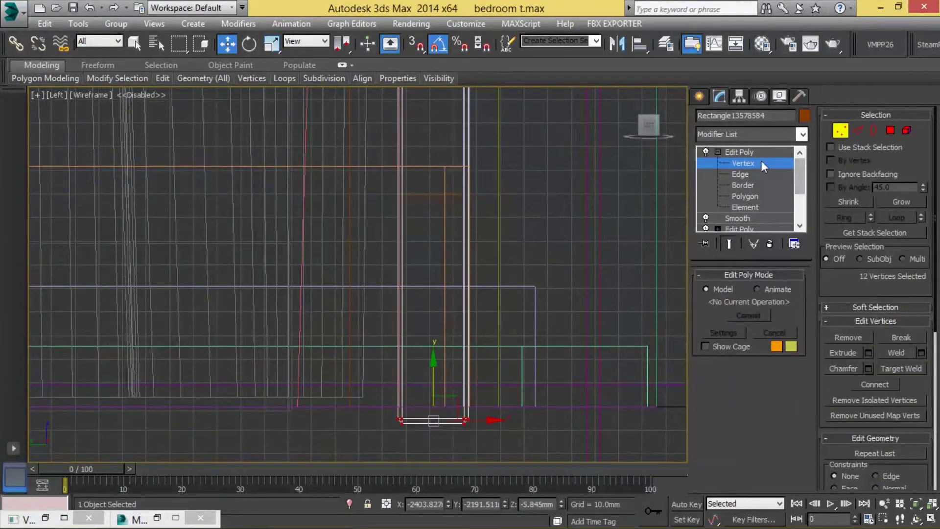
click(740, 162)
Stretch the bottom vertices of three small rectangles, including Rectangle014, down to the floor
click(412, 198)
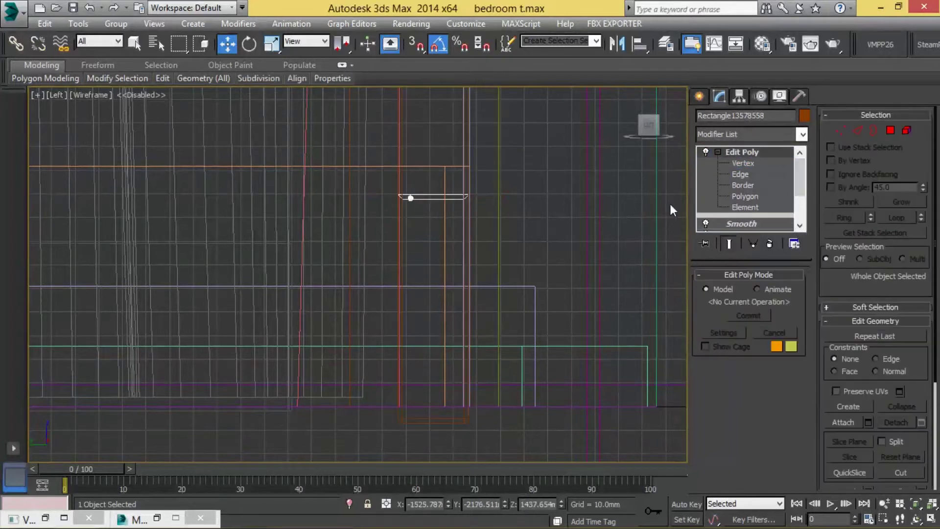
click(749, 161)
drag(440, 176, 442, 400)
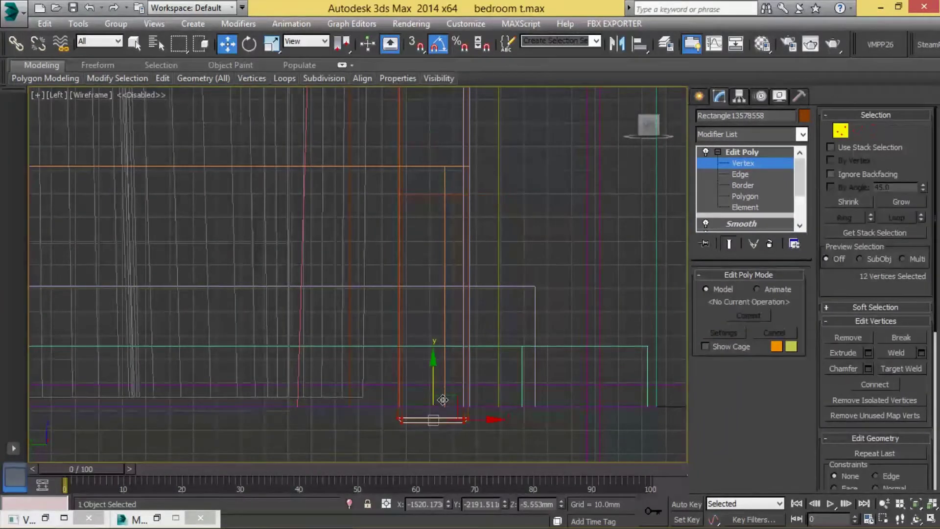
click(742, 163)
click(436, 195)
click(742, 163)
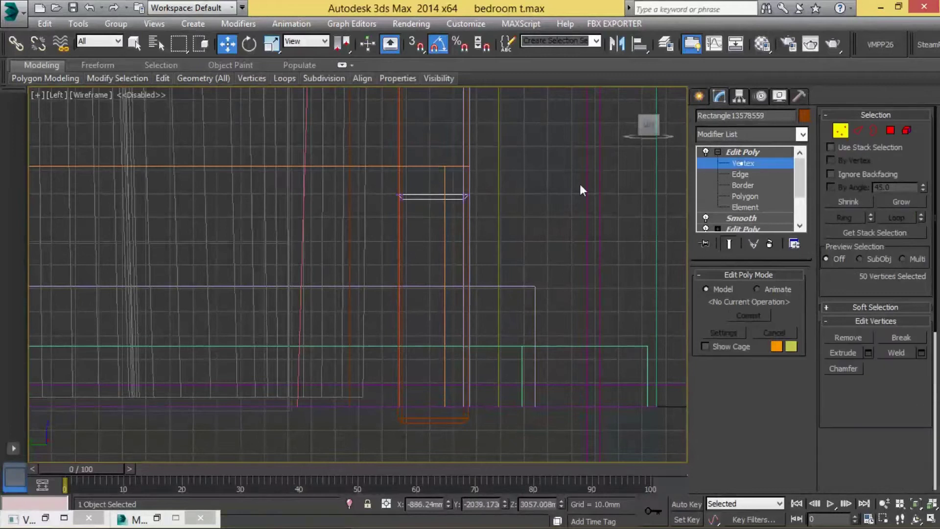
drag(433, 193, 432, 417)
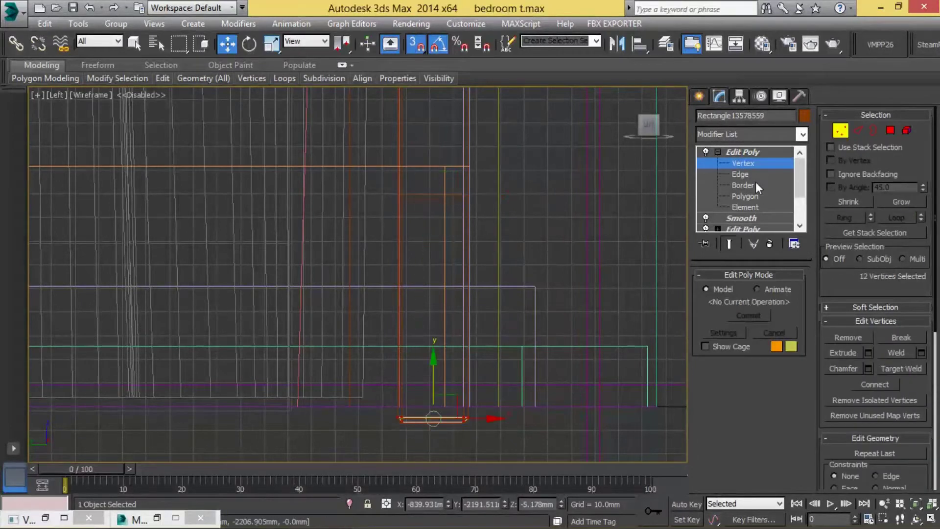
click(742, 163)
click(431, 195)
click(742, 163)
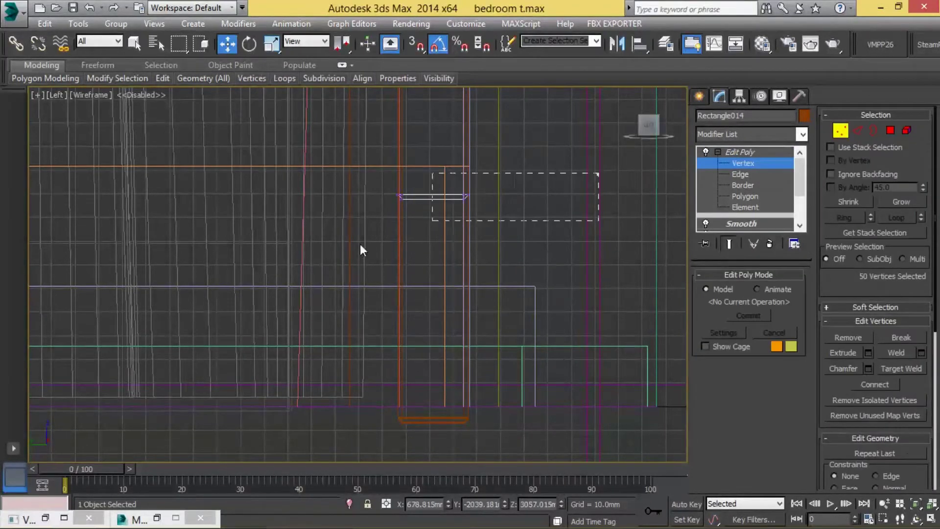
drag(445, 184, 438, 397)
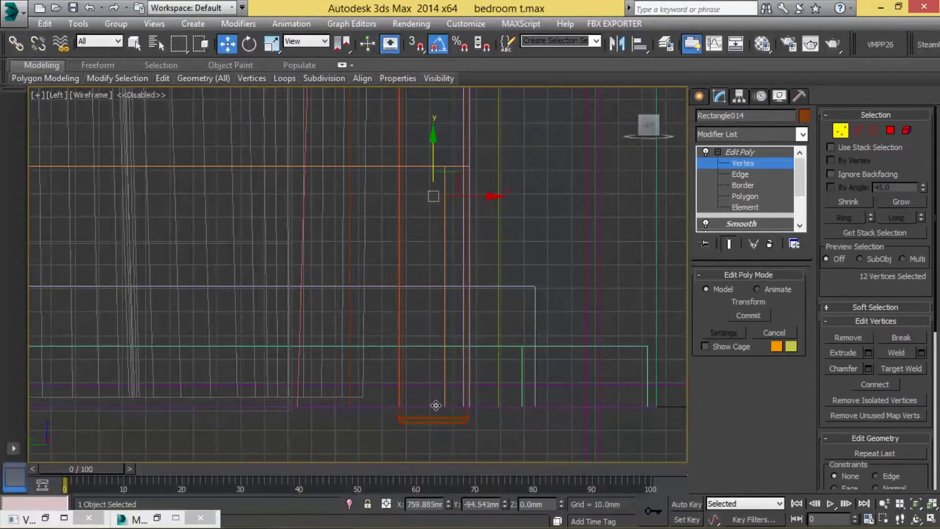
click(742, 163)
Maximize the perspective view, select the baseboard line and shift the view along the wall
key(alt+w)
right_click(562, 348)
key(alt+w)
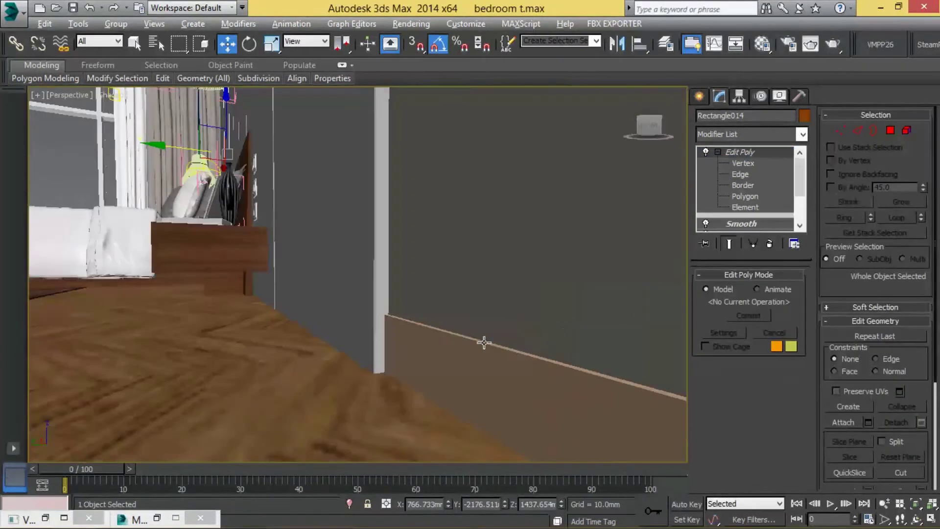
click(373, 328)
click(417, 361)
alt+middle_drag(325, 292, 353, 294)
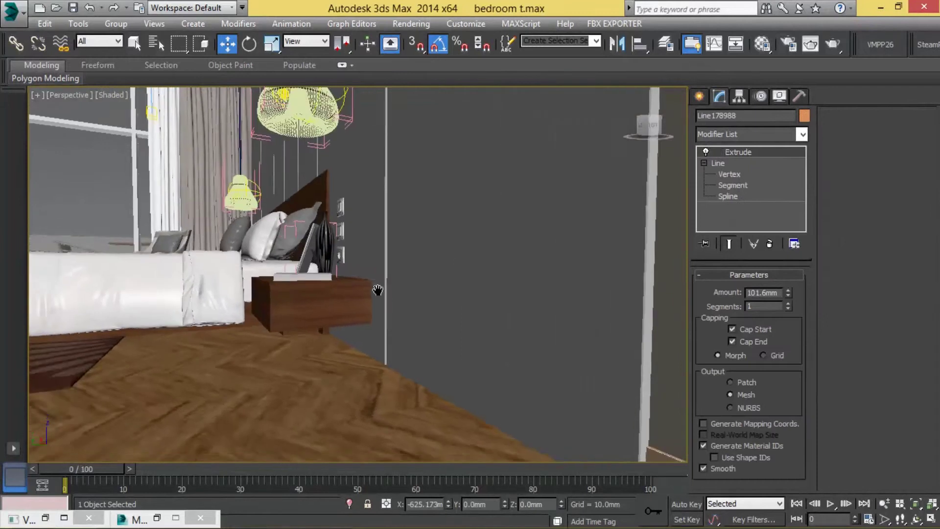
Pick the PARQUET Oak material in the Material Editor and frame the bed and nightstand
key(m)
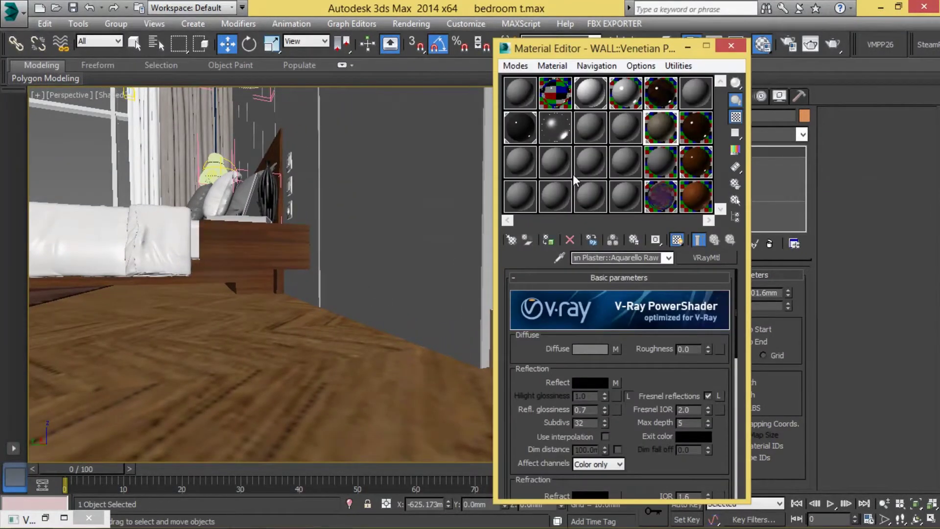
click(694, 162)
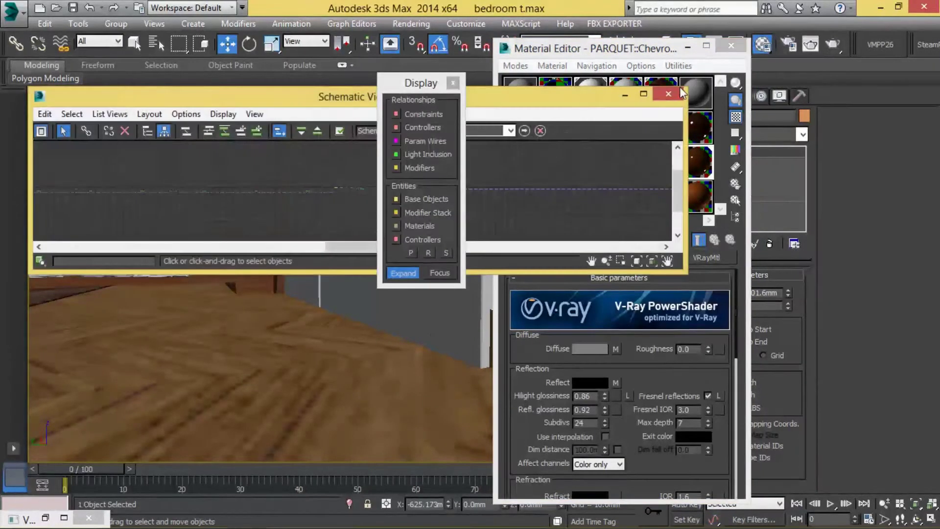
click(731, 47)
mouse_move(685, 107)
middle_down()
mouse_move(457, 368)
mouse_move(453, 320)
middle_up()
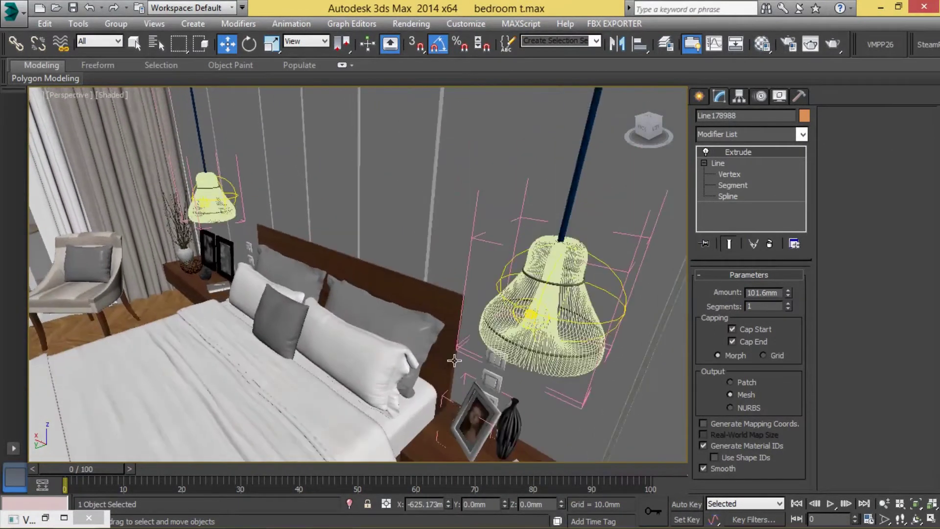
Assign the oak wood material to the wall behind the bed and browse other sample slots
key(m)
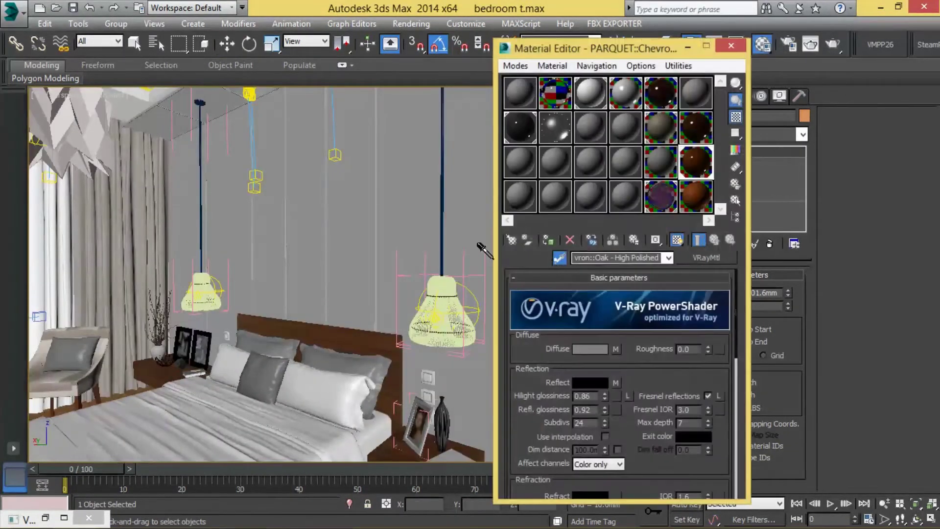
scroll(585, 311, down, 1)
click(678, 240)
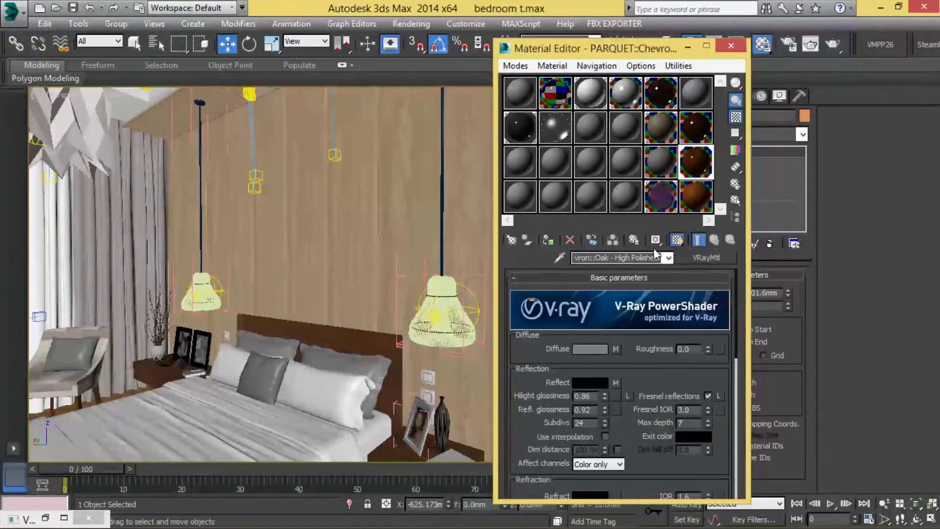
click(625, 193)
click(559, 257)
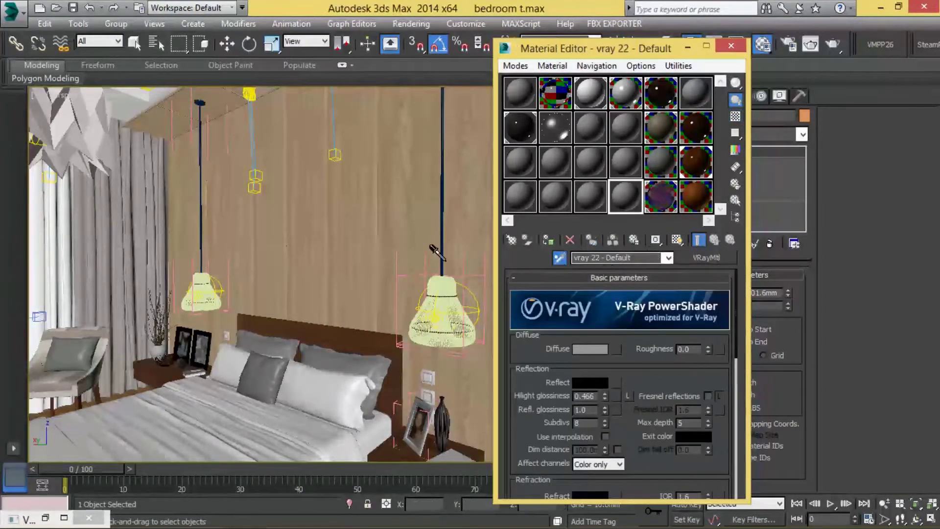
click(251, 191)
Clone the wooden wall panel rectangle as a copy placed to the left of the original
click(735, 45)
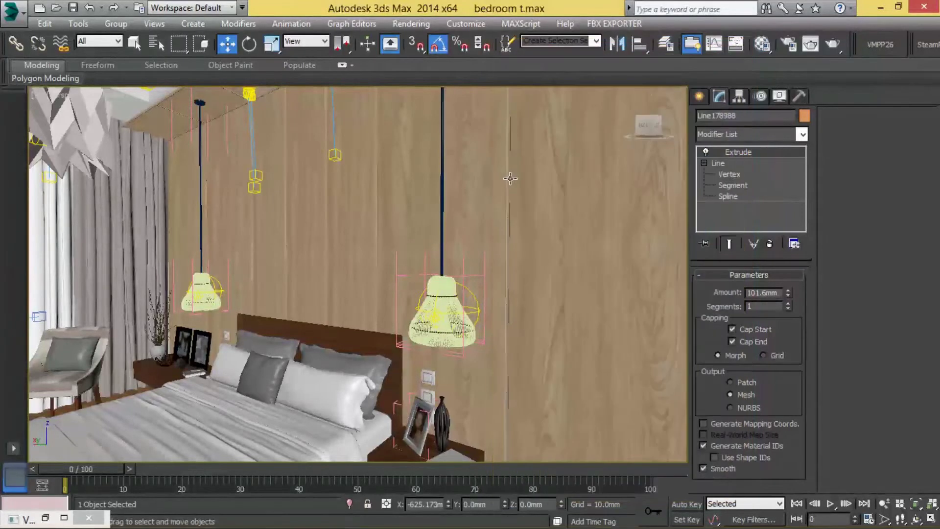
mouse_move(562, 142)
middle_down()
mouse_move(436, 127)
mouse_move(504, 90)
middle_up()
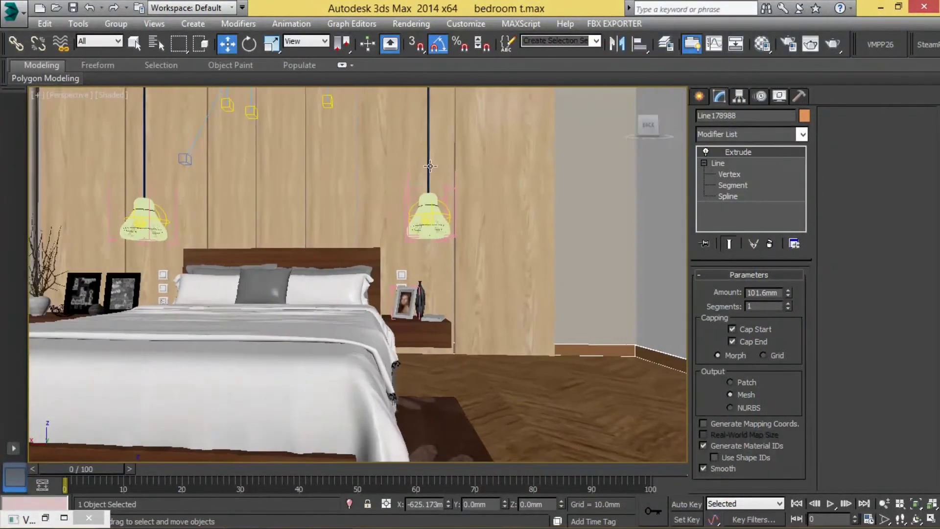
click(518, 222)
key(t)
key(z)
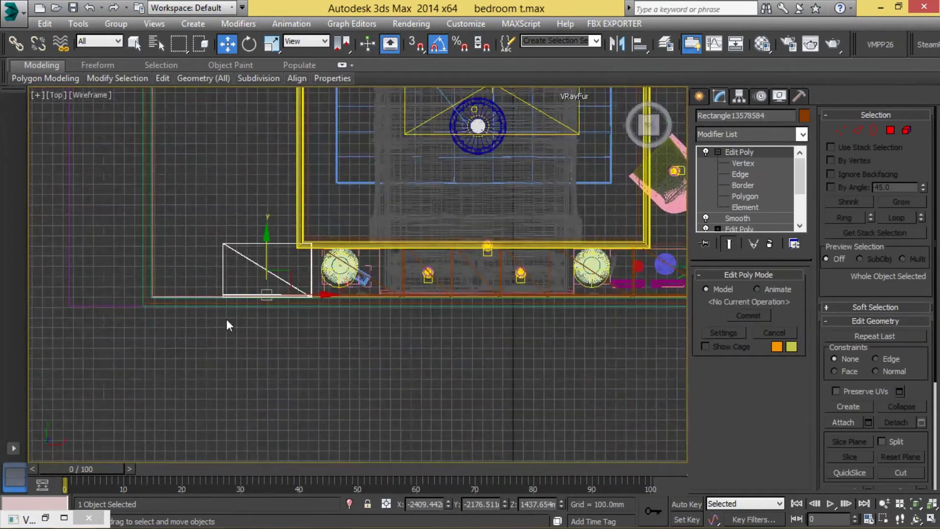
shift+drag(557, 332, 302, 342)
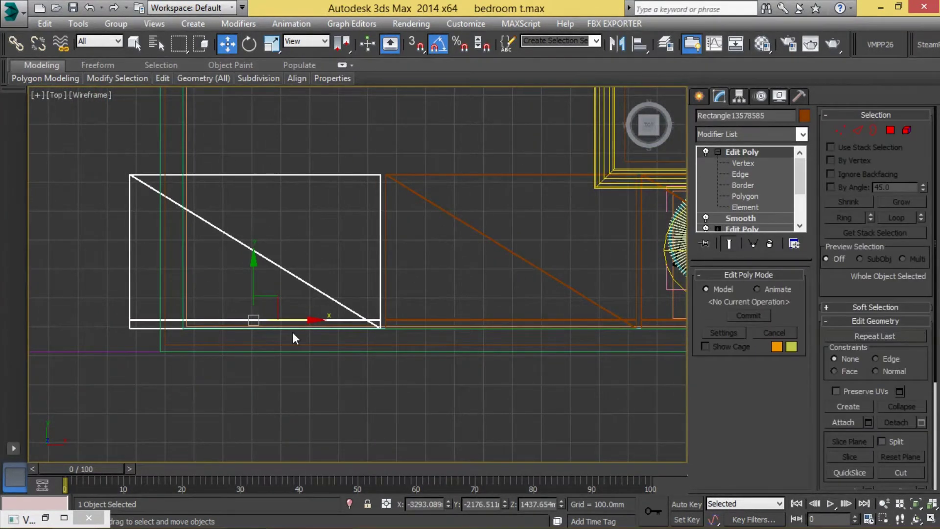
key(Return)
Back in Perspective, orbit toward the right wall and select the other extruded wall rectangle
key(shift+z)
key(shift+z)
mouse_move(564, 352)
alt+middle_down()
mouse_move(599, 347)
mouse_move(460, 316)
mouse_move(368, 236)
alt+middle_up()
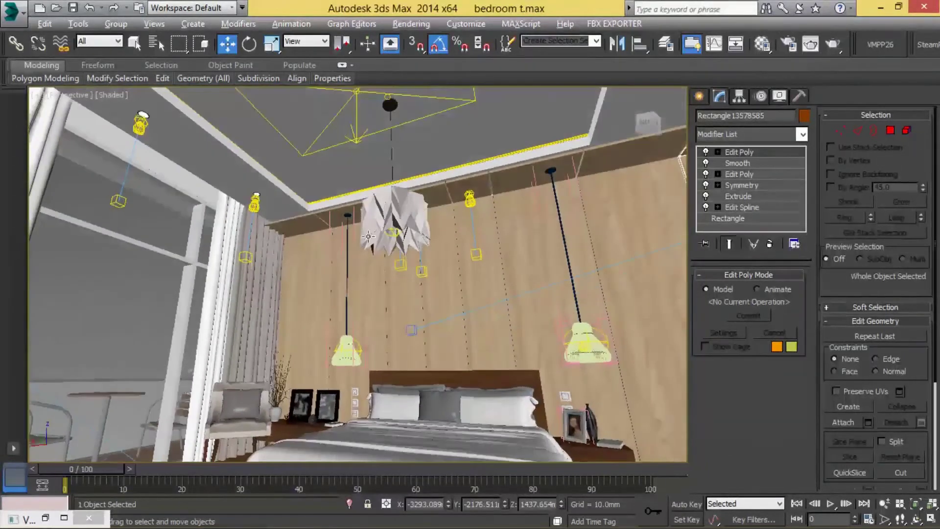
scroll(368, 236, up, 3)
click(313, 207)
Snap the extruded rectangle's corner vertex down onto the adjoining wall Rectangle014, then turn snapping off
key(t)
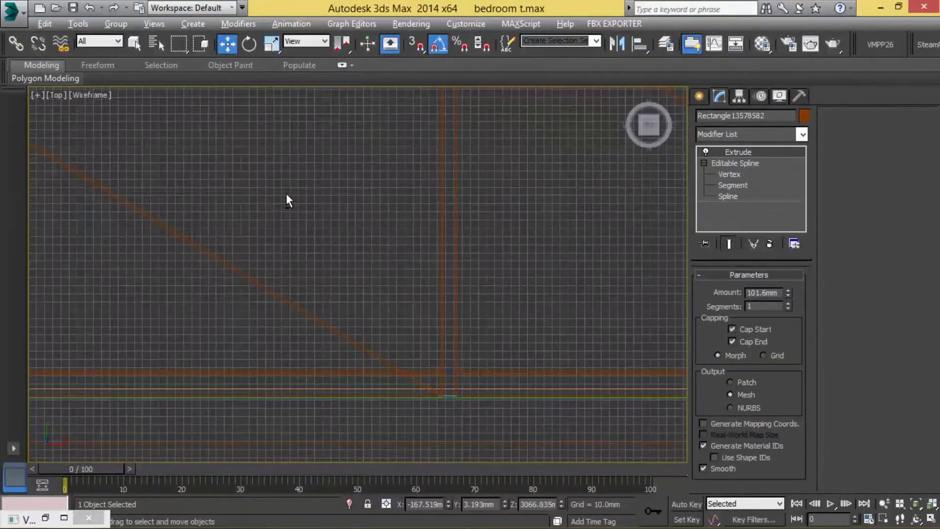
key(z)
click(731, 173)
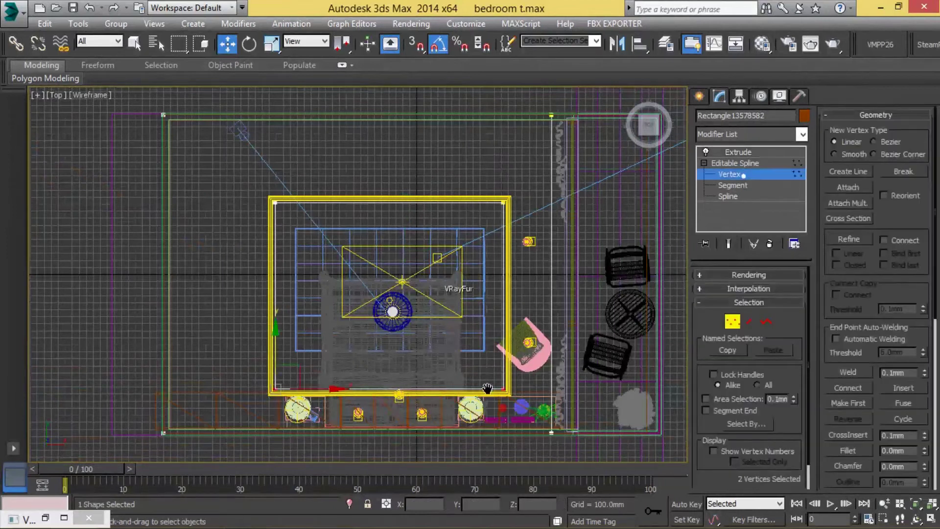
middle_drag(215, 380, 218, 305)
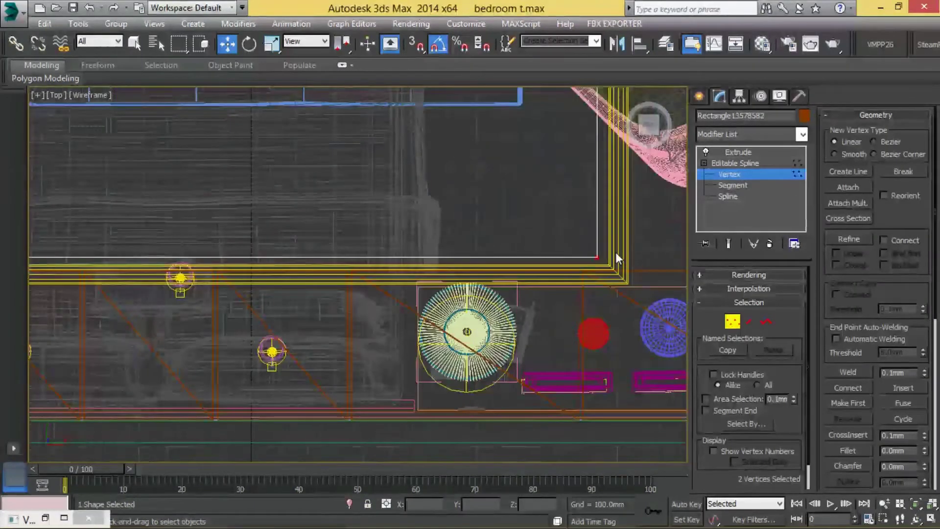
scroll(609, 259, up, 5)
mouse_move(611, 205)
mouse_down()
mouse_move(543, 283)
mouse_move(533, 273)
mouse_up()
key(s)
click(734, 163)
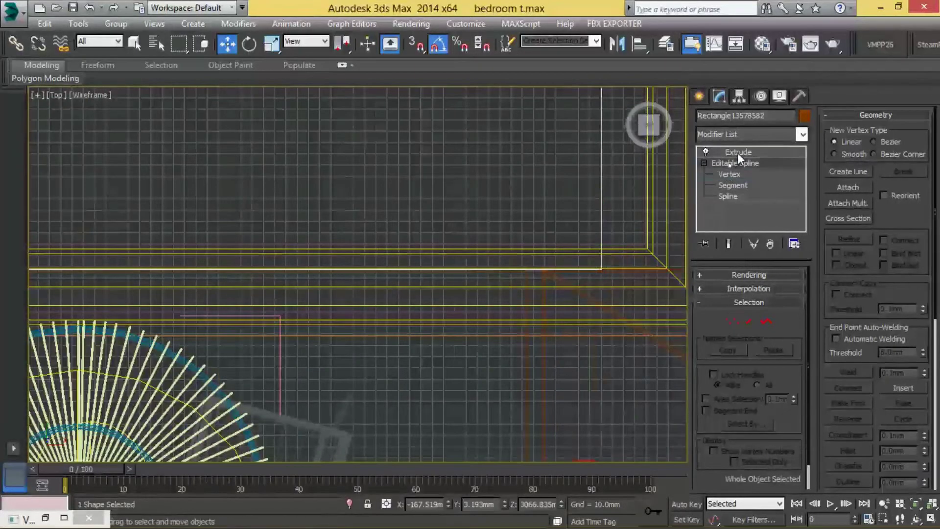
Move VRayLight127's Editable Poly vertices down about 34 mm, then clear the selection
click(658, 243)
click(703, 163)
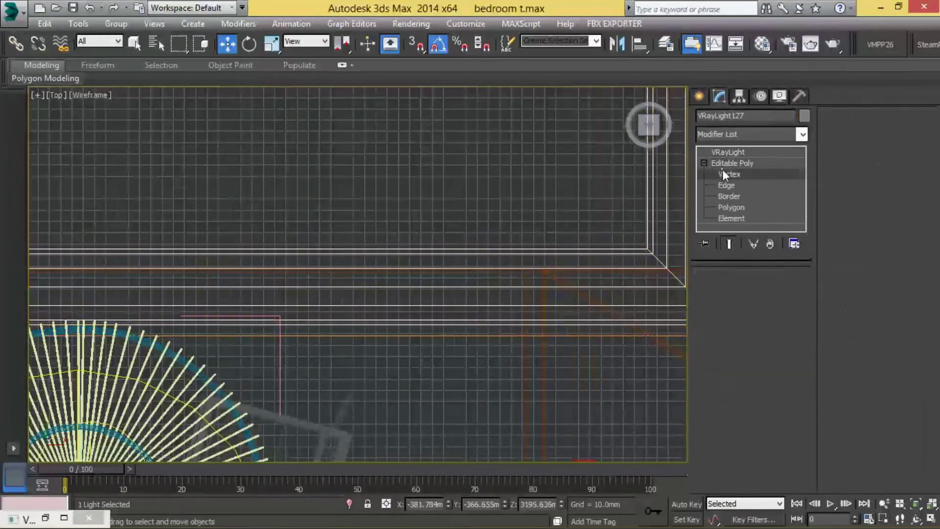
click(729, 174)
scroll(611, 274, down, 3)
scroll(612, 275, down, 3)
scroll(447, 326, down, 3)
ctrl+click(270, 286)
scroll(381, 290, up, 3)
drag(524, 255, 526, 272)
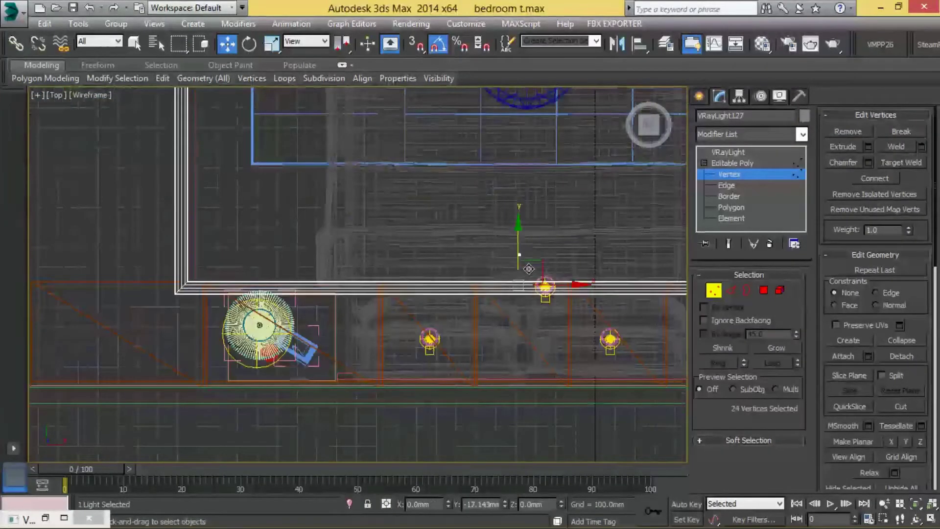
click(733, 165)
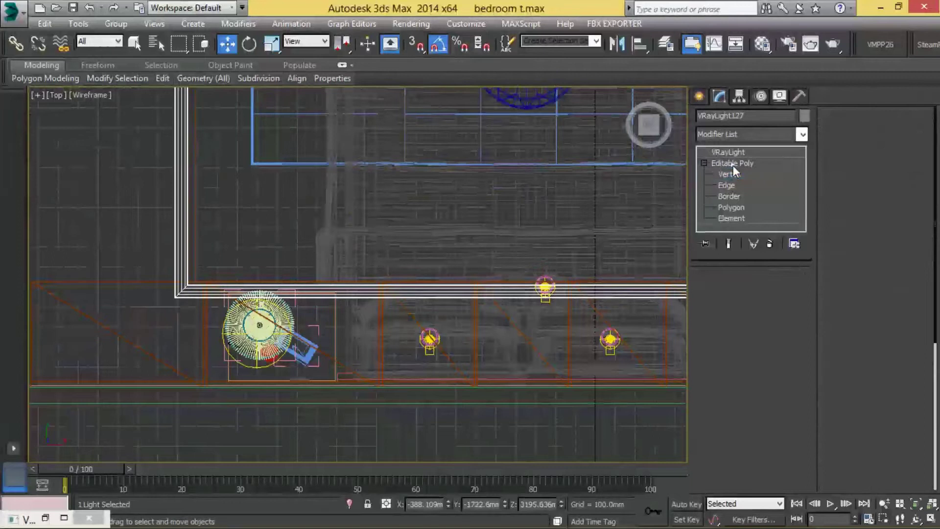
click(703, 163)
click(728, 152)
click(374, 225)
Orbit the perspective view around the bedroom to inspect the bed and the box beside it
key(p)
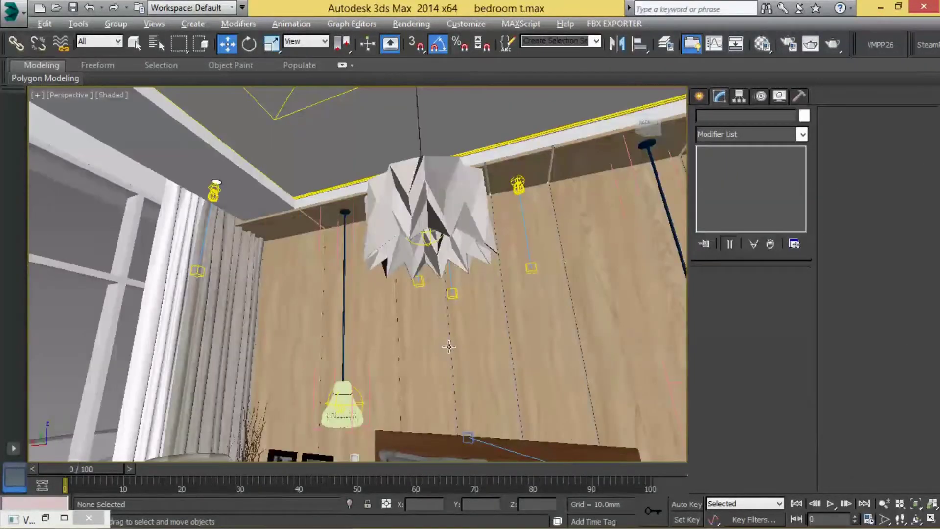
mouse_move(479, 308)
alt+middle_down()
mouse_move(442, 279)
mouse_move(537, 298)
mouse_move(460, 305)
alt+middle_up()
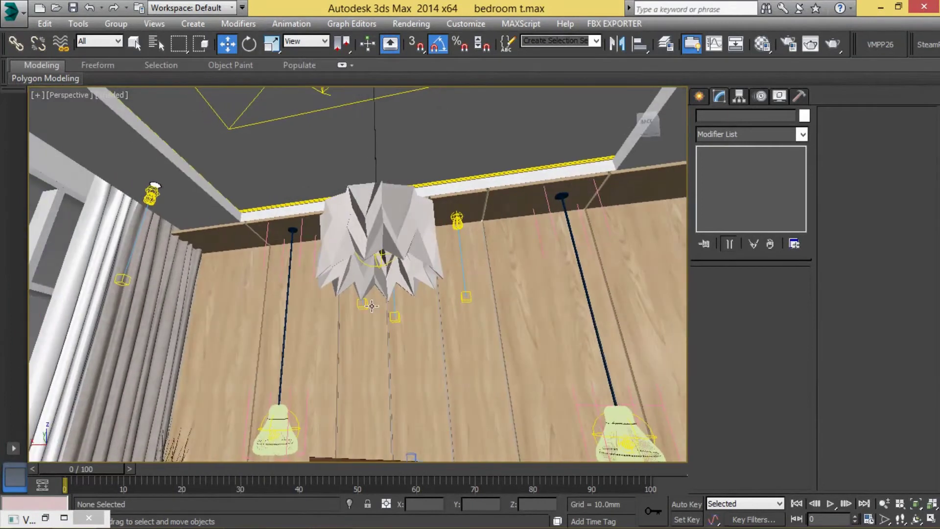
alt+middle_drag(432, 365, 422, 333)
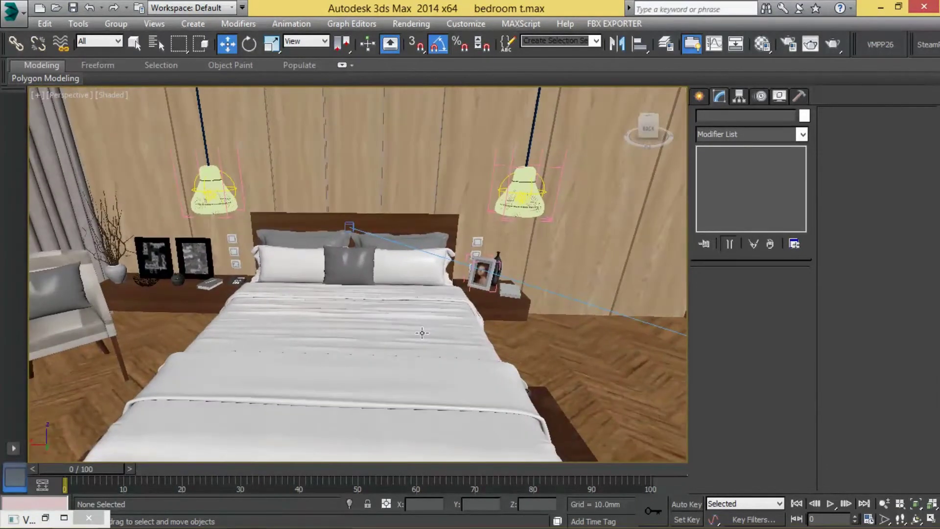
click(204, 278)
mouse_move(204, 278)
alt+middle_down()
mouse_move(570, 285)
mouse_move(281, 329)
alt+middle_up()
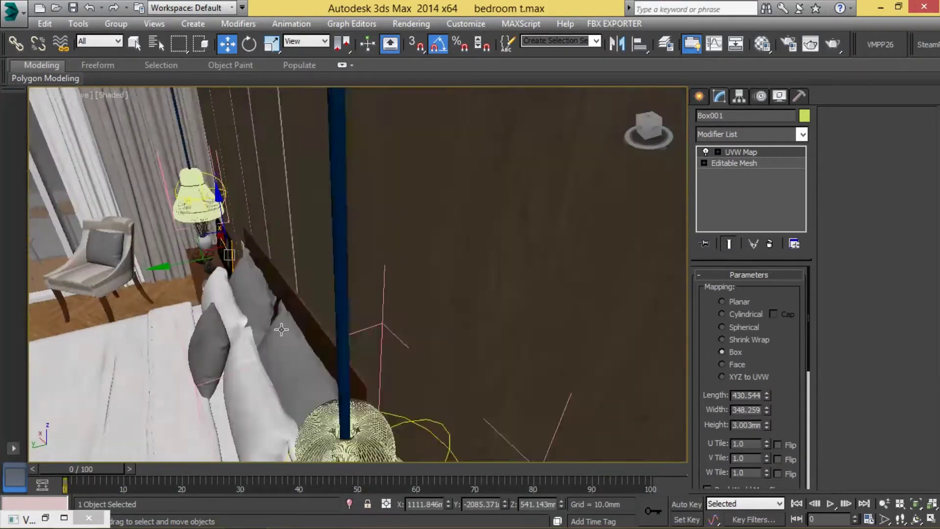
Select VRayPhysicalCamera001 from the camera list and locate it in the Top view
key(c)
click(522, 373)
key(t)
mouse_move(235, 222)
middle_down()
mouse_move(418, 327)
mouse_move(404, 290)
mouse_move(404, 436)
middle_up()
scroll(417, 327, down, 3)
View through VRayPhysicalCamera001, dolly it closer to the bed, and truck to recentre the bed
click(292, 199)
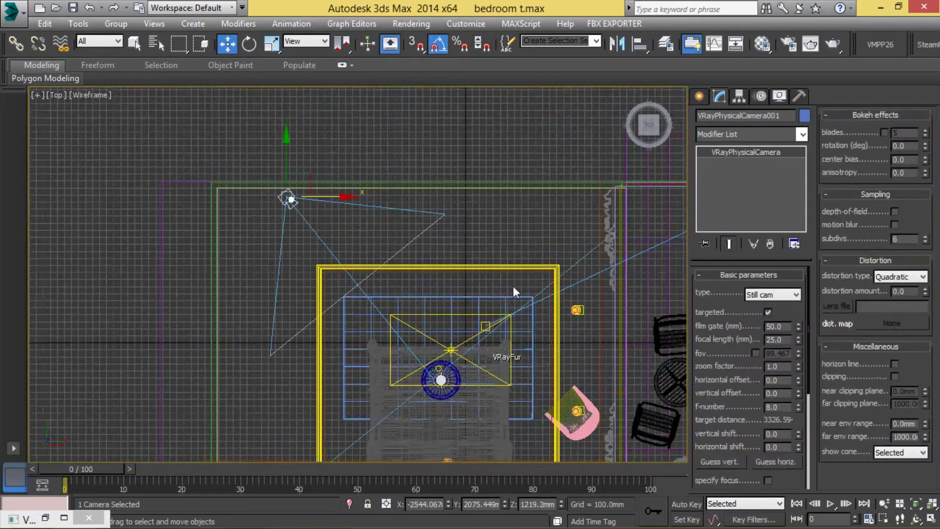
key(alt+w)
key(alt+w)
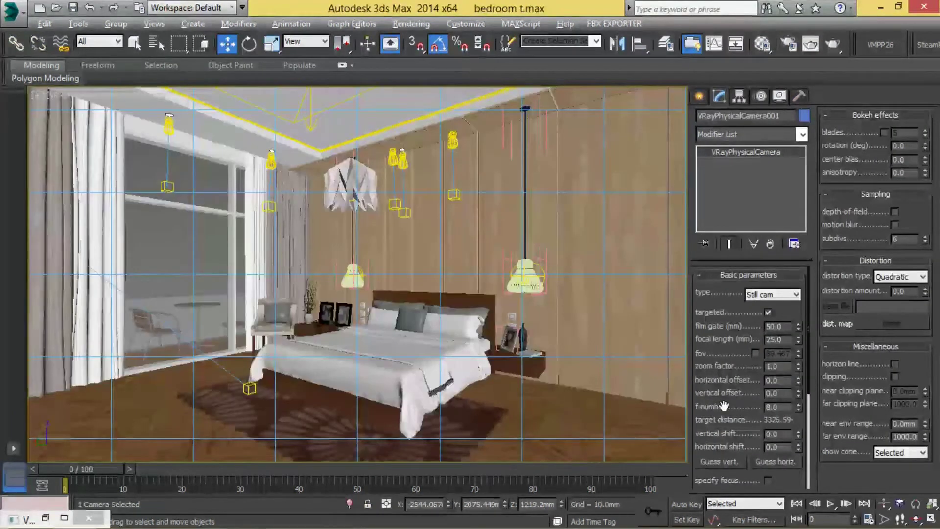
click(883, 504)
drag(473, 373, 485, 348)
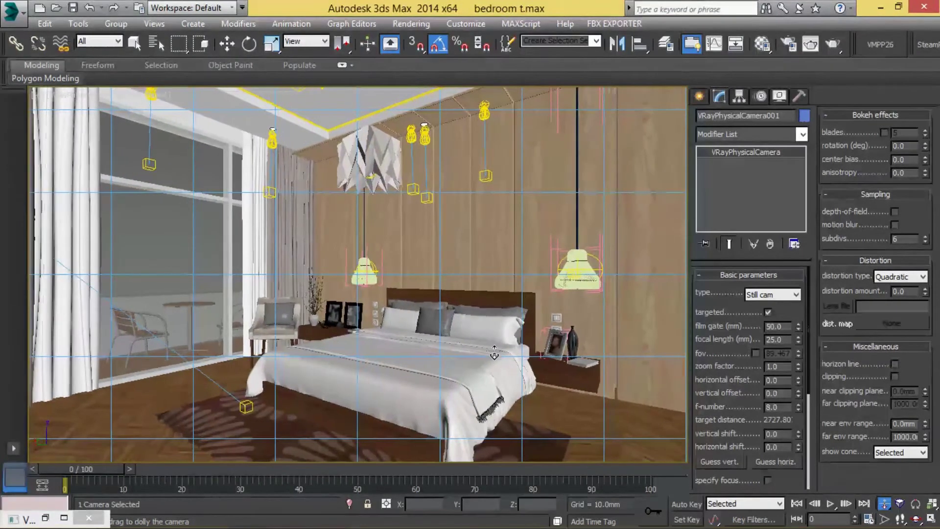
key(w)
middle_drag(485, 351, 490, 342)
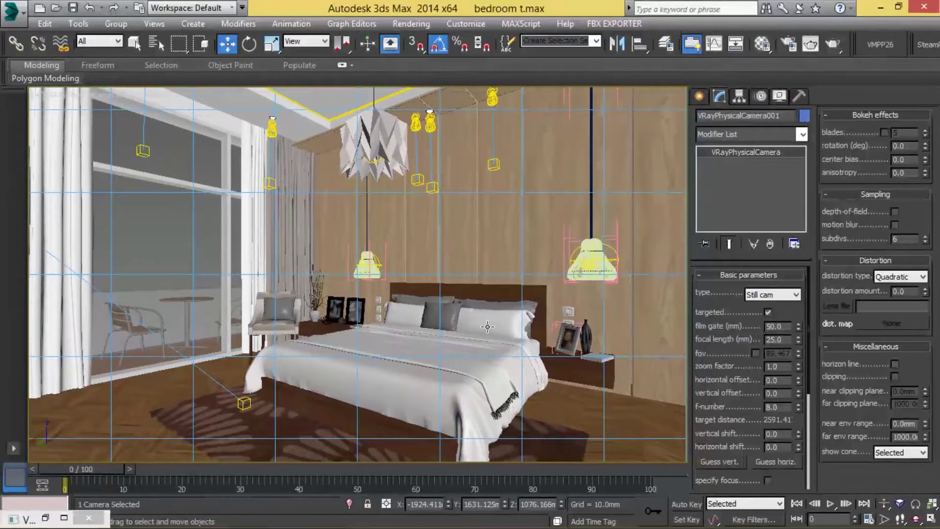
middle_drag(488, 326, 488, 331)
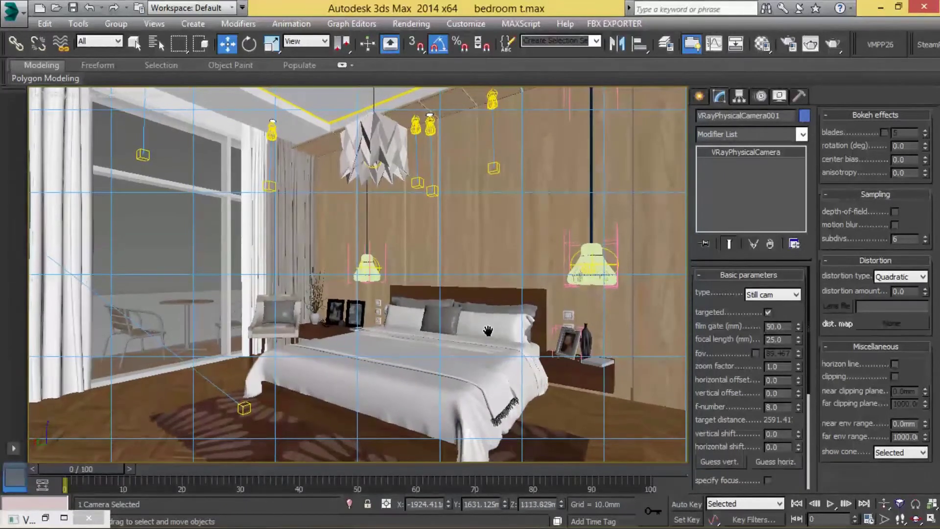
click(381, 158)
Select the origami lampshade together with its light and shift it in the Top view
key(t)
key(z)
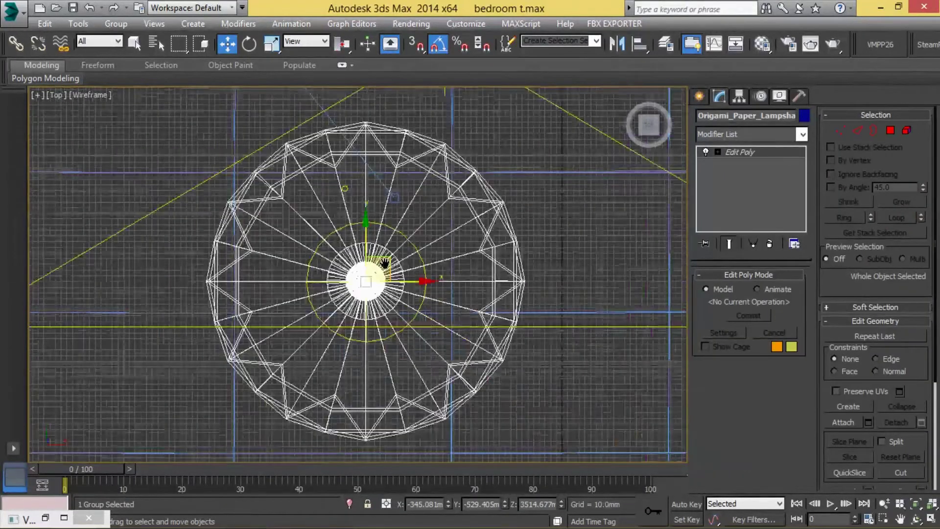
scroll(382, 240, down, 3)
scroll(383, 235, up, 5)
scroll(387, 235, up, 2)
click(414, 244)
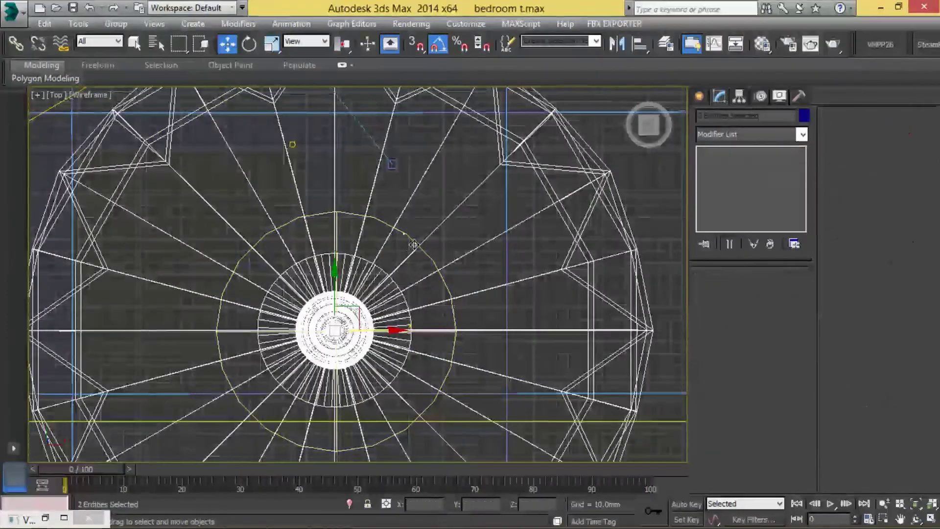
scroll(413, 244, down, 3)
scroll(413, 244, down, 4)
mouse_move(401, 229)
mouse_down()
mouse_move(404, 253)
mouse_move(422, 258)
mouse_up()
scroll(406, 279, up, 3)
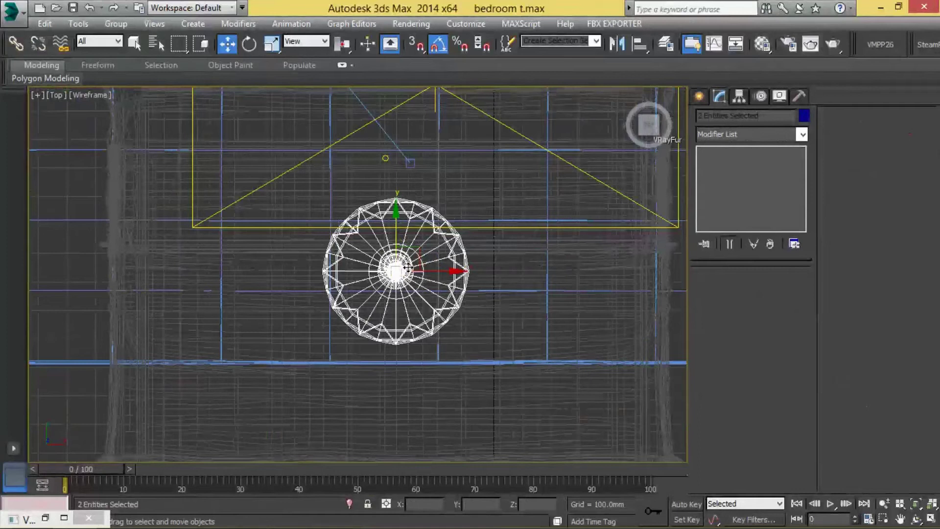
In the maximized side view, raise the chandelier canopy slightly, then select the bed headboard in Perspective
key(alt+w)
right_click(489, 372)
key(alt+w)
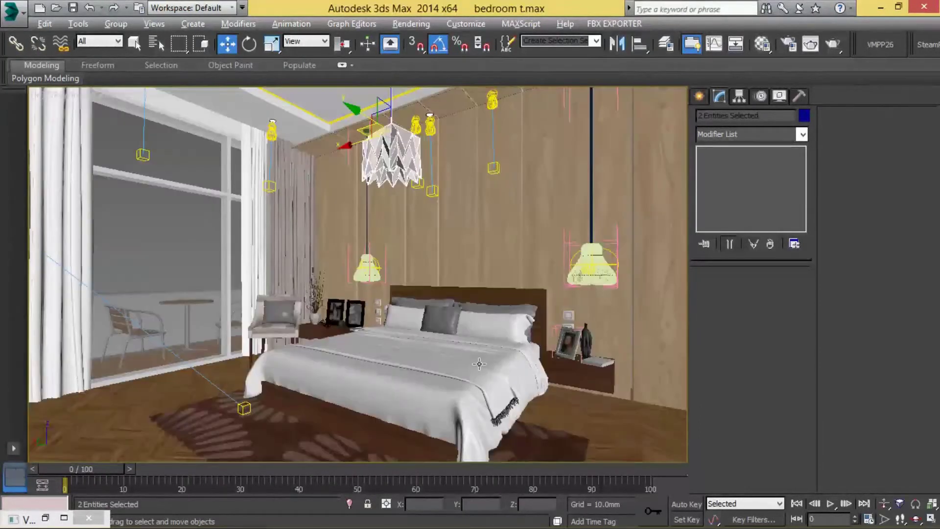
key(alt+w)
right_click(301, 394)
key(alt+w)
key(z)
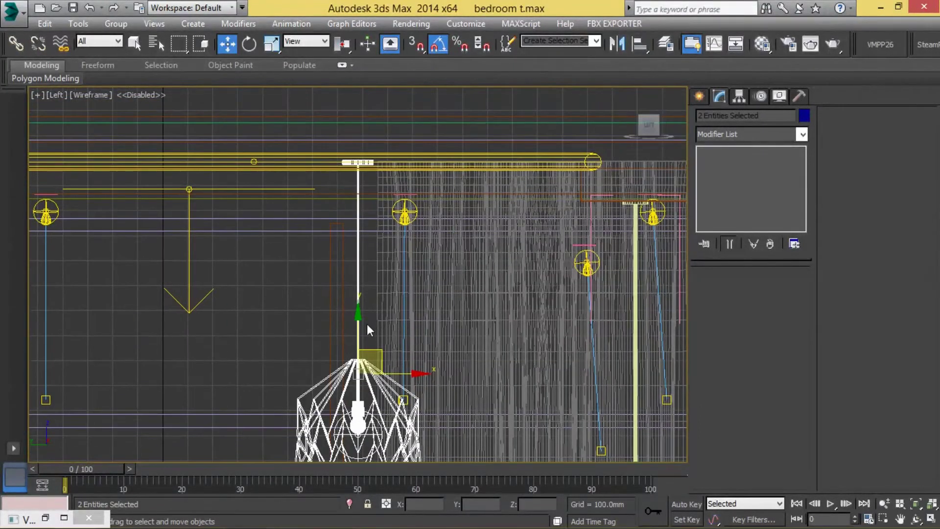
scroll(352, 195, up, 3)
middle_drag(354, 146, 355, 294)
drag(371, 228, 370, 218)
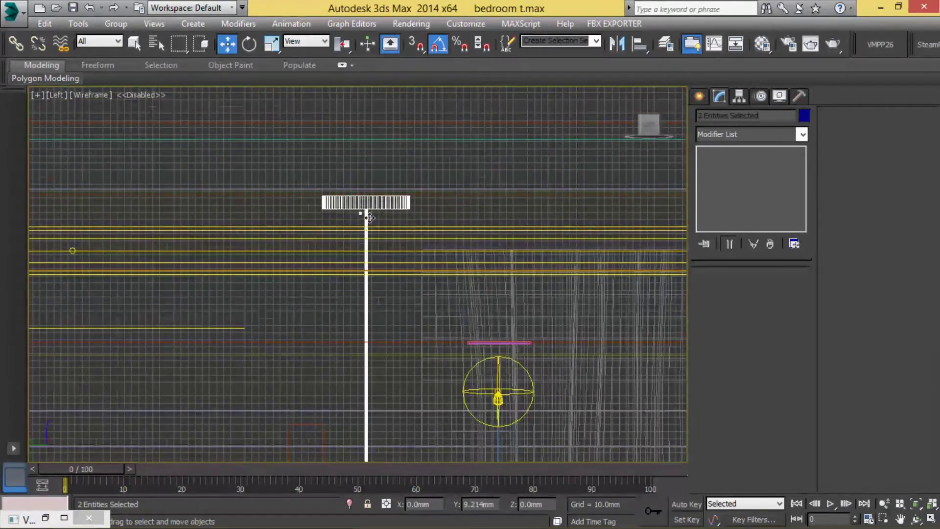
key(p)
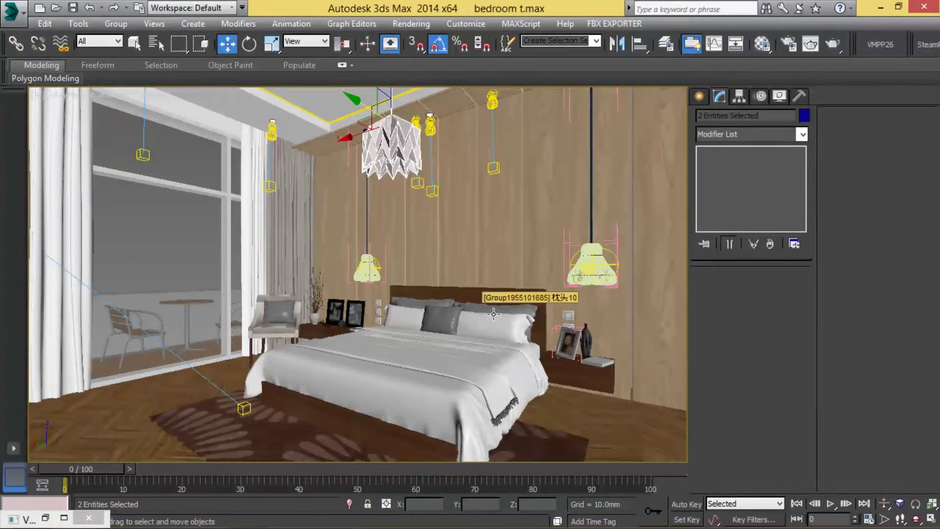
click(495, 306)
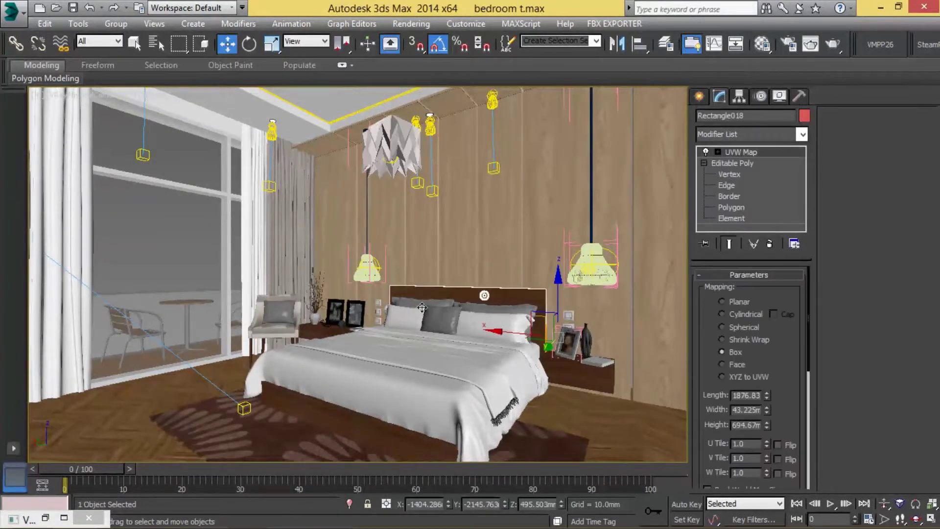
Zoom to the headboard from the side, deselect it, check the Front view, then frame the whole room in Left view
key(alt+w)
key(alt+w)
key(z)
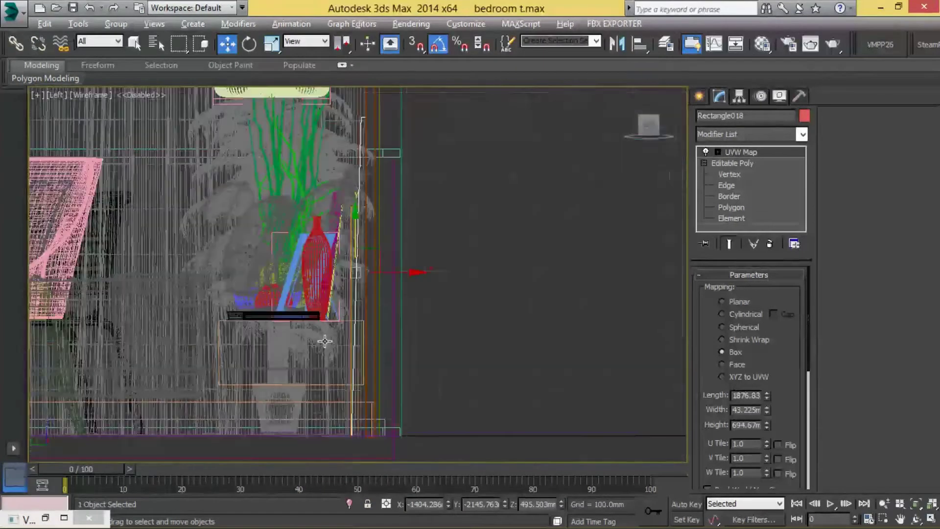
click(524, 297)
key(alt+w)
key(alt+w)
scroll(515, 237, down, 2)
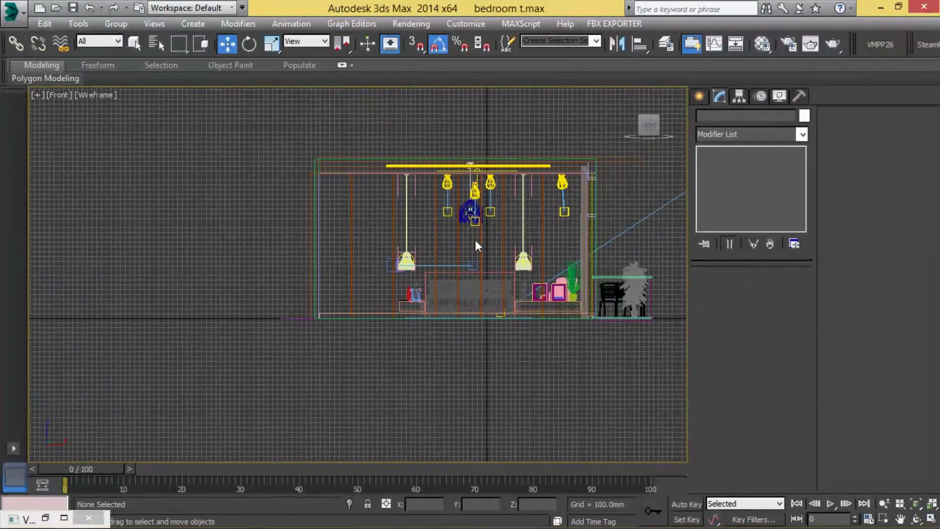
key(alt+w)
click(291, 361)
key(alt+w)
scroll(293, 369, down, 3)
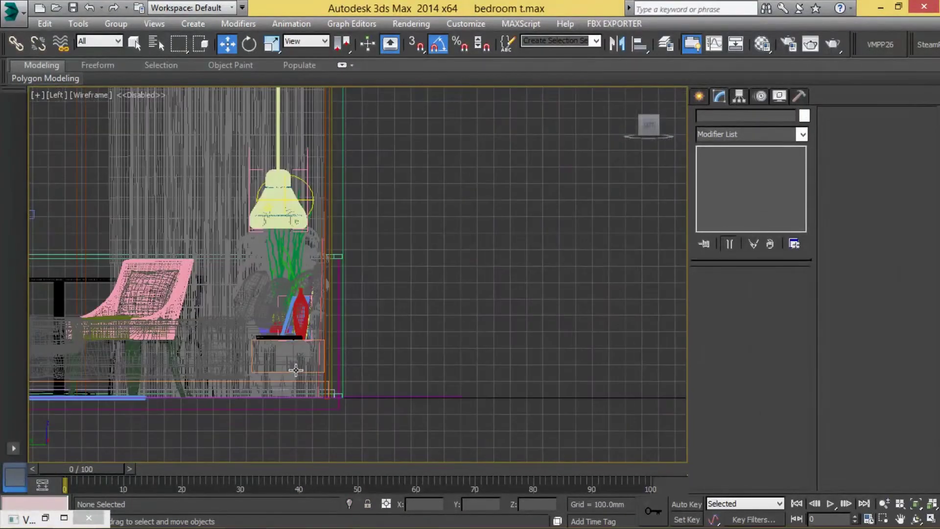
scroll(348, 332, down, 5)
scroll(449, 326, up, 4)
scroll(449, 326, up, 1)
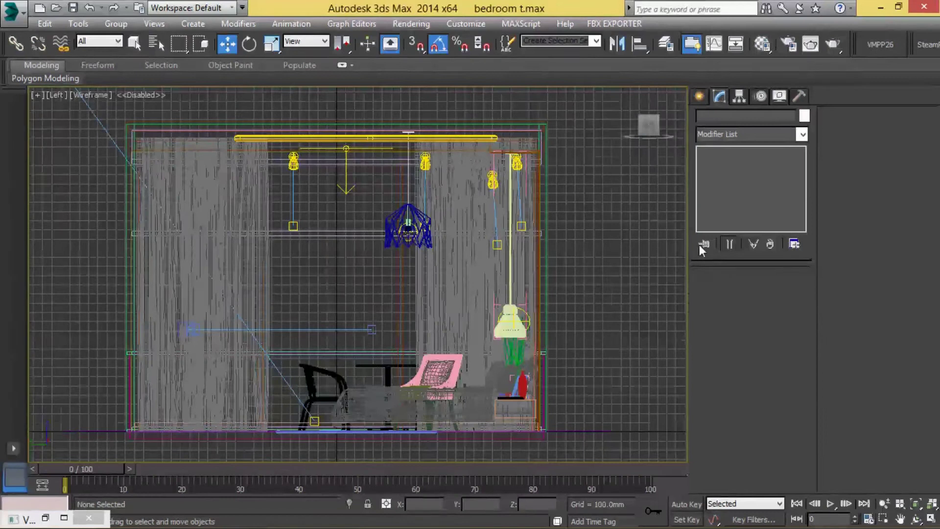
Create a VRayLight of type Plane, drawn large in the side view
click(699, 97)
click(737, 118)
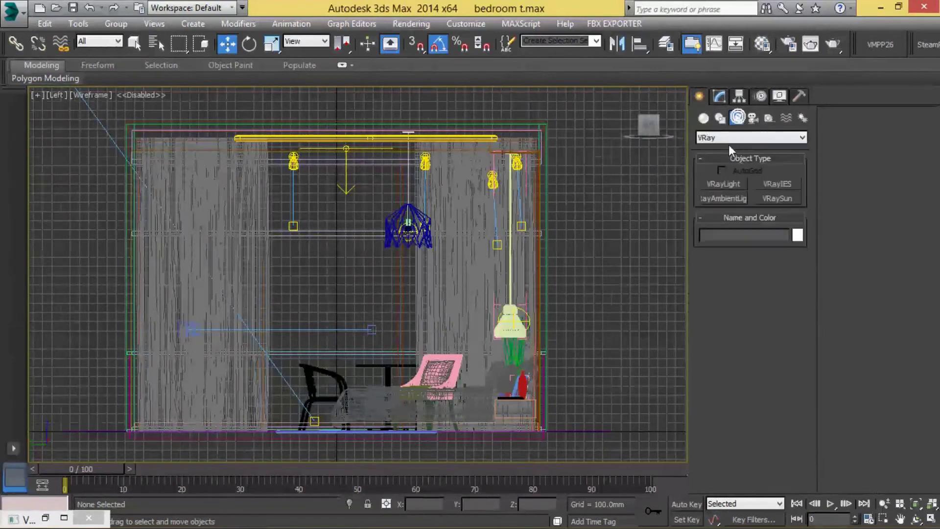
click(723, 185)
click(876, 156)
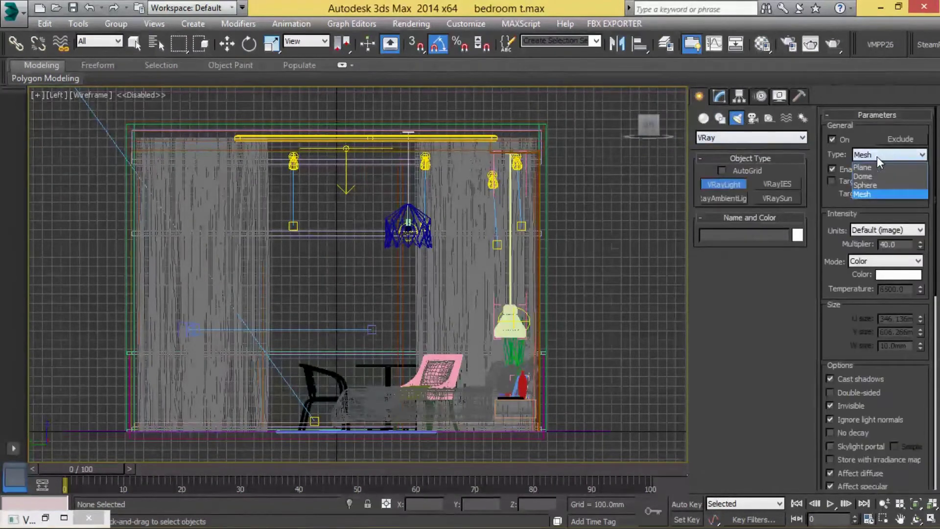
drag(177, 176, 518, 422)
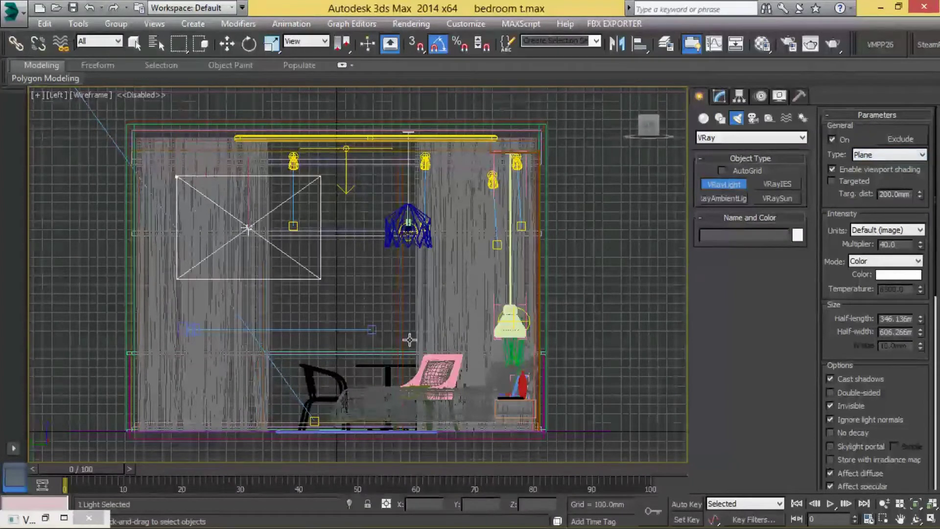
Rotate the plane light 180° in the Top view and move it to the window wall by the chairs
key(alt+w)
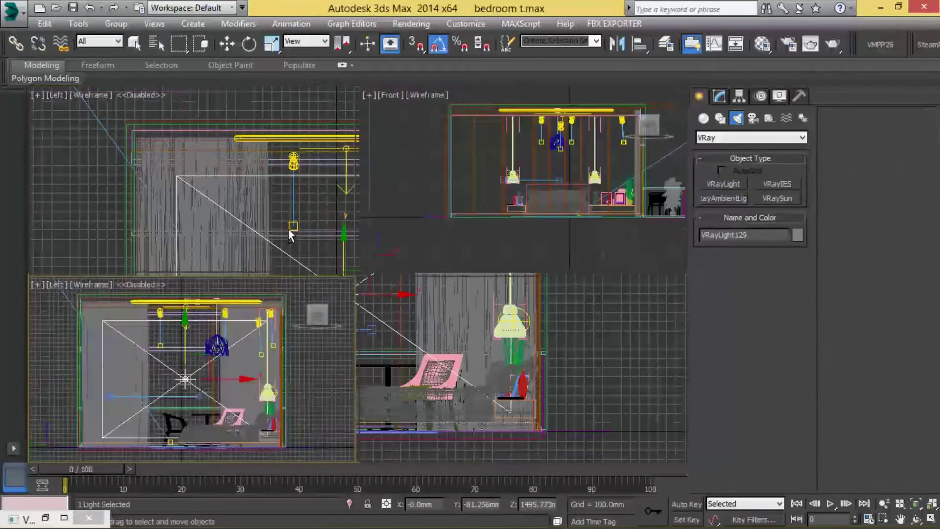
key(w)
key(alt+w)
scroll(432, 263, down, 5)
scroll(432, 262, up, 2)
key(e)
drag(363, 327, 446, 268)
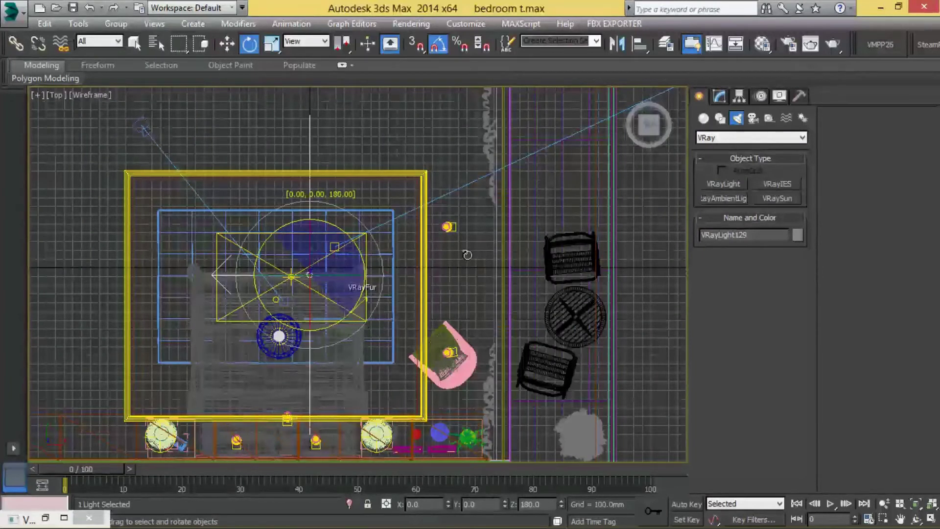
key(w)
drag(347, 278, 551, 262)
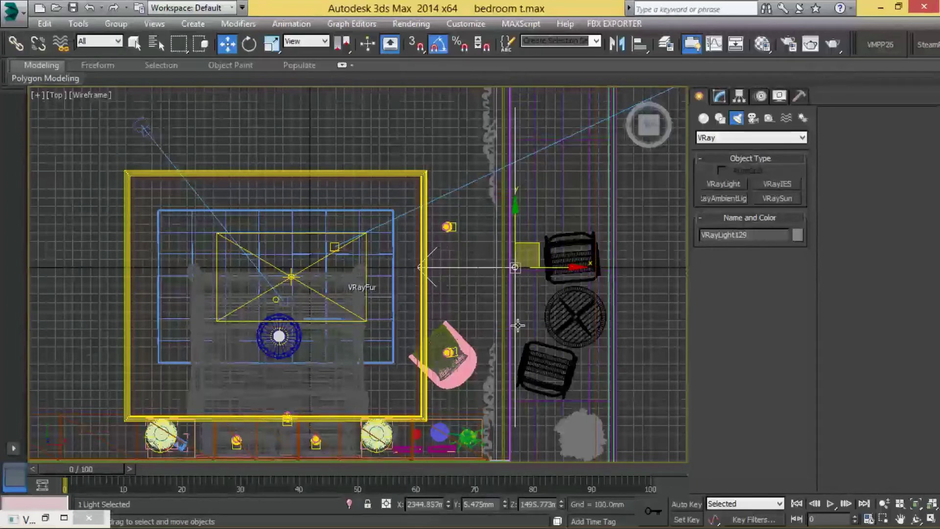
Select the window frame rectangle and cancel an accidental copy
click(510, 207)
scroll(510, 205, up, 2)
scroll(510, 206, down, 2)
scroll(510, 201, up, 2)
scroll(509, 201, up, 2)
scroll(511, 210, down, 5)
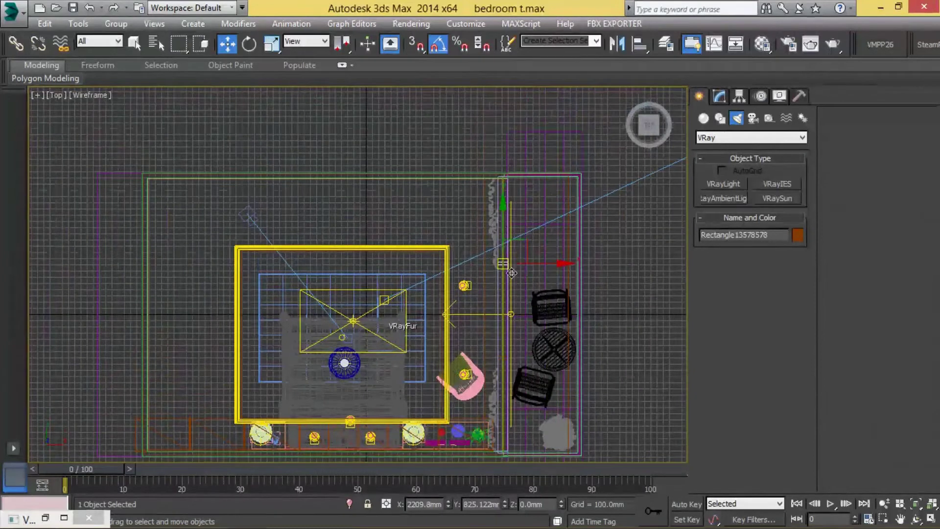
scroll(513, 249, up, 3)
shift+drag(535, 359, 535, 359)
key(Return)
Shift rectangle Rectangle13578579 down along the right wall beside the lounge chairs
middle_drag(518, 379, 499, 249)
click(495, 348)
middle_drag(495, 348, 502, 299)
click(494, 298)
scroll(498, 301, up, 2)
click(489, 294)
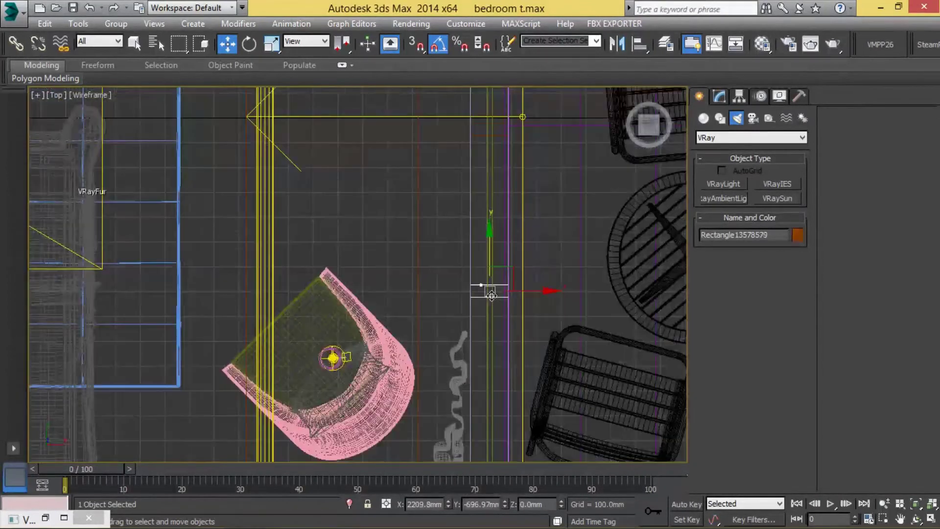
scroll(484, 283, down, 1)
drag(478, 279, 504, 352)
scroll(503, 351, down, 4)
middle_drag(509, 206, 513, 370)
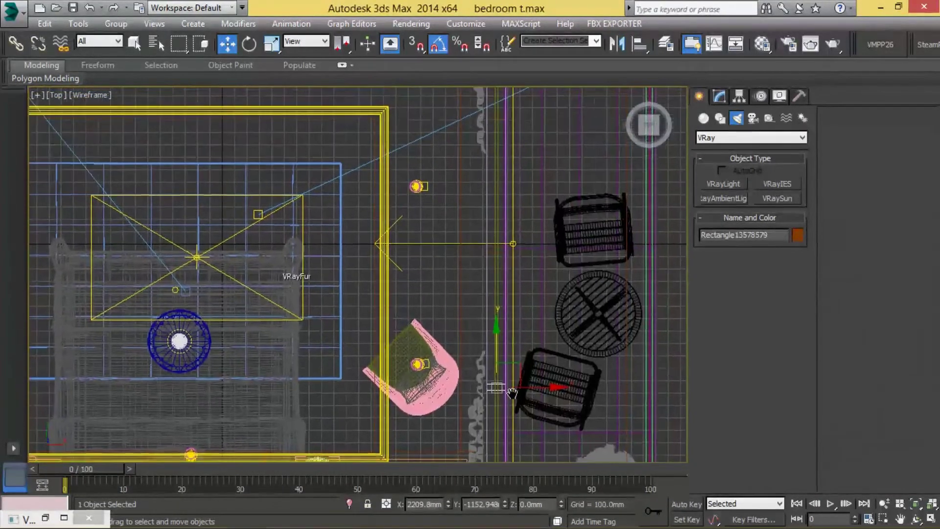
In Top view, non-uniformly scale the rug under the bed larger along Y, then X
click(615, 357)
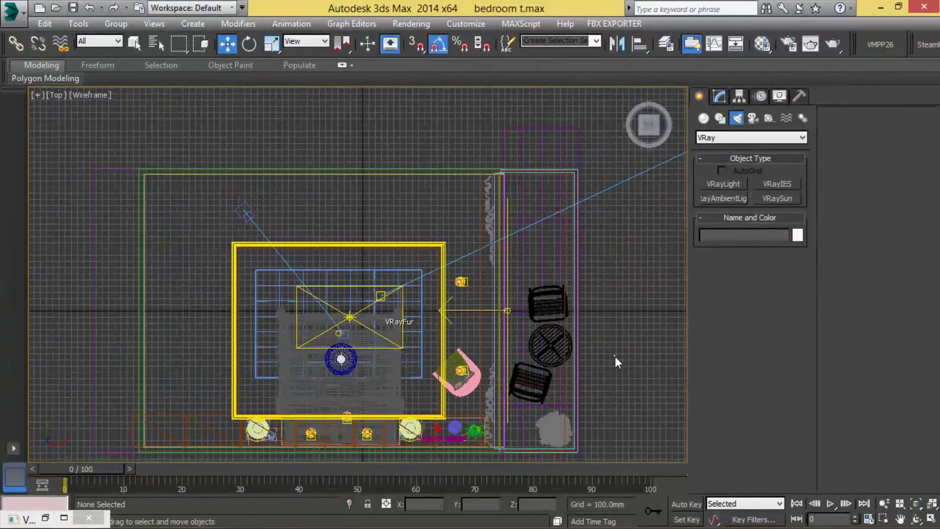
key(alt+w)
click(626, 369)
key(alt+w)
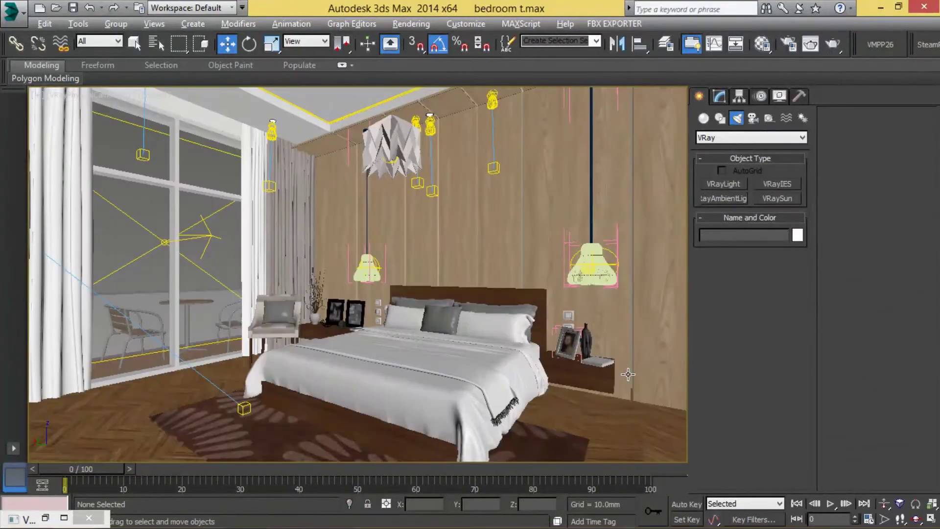
click(274, 453)
key(t)
key(r)
key(r)
drag(348, 264, 348, 247)
drag(406, 317, 430, 313)
key(w)
click(451, 281)
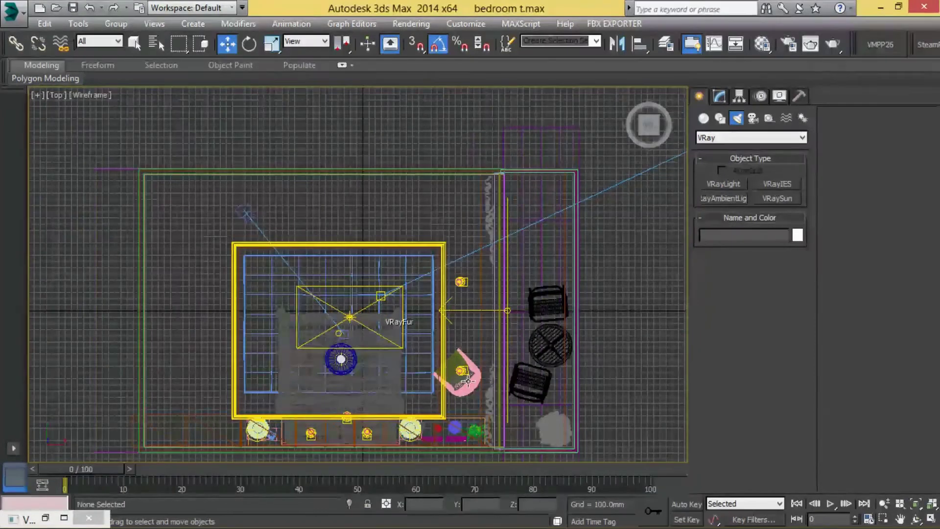
Reframe the top view and check Layer002 in the Layer Manager
scroll(479, 372, up, 4)
scroll(494, 316, down, 4)
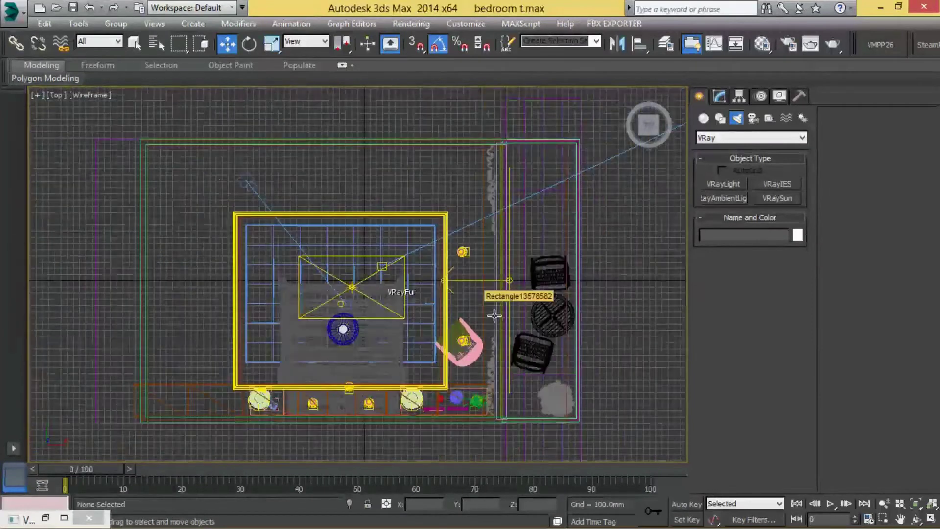
mouse_move(621, 295)
middle_down()
mouse_move(374, 262)
mouse_move(870, 360)
middle_up()
scroll(358, 268, down, 5)
mouse_move(424, 366)
middle_down()
mouse_move(530, 258)
mouse_move(580, 281)
middle_up()
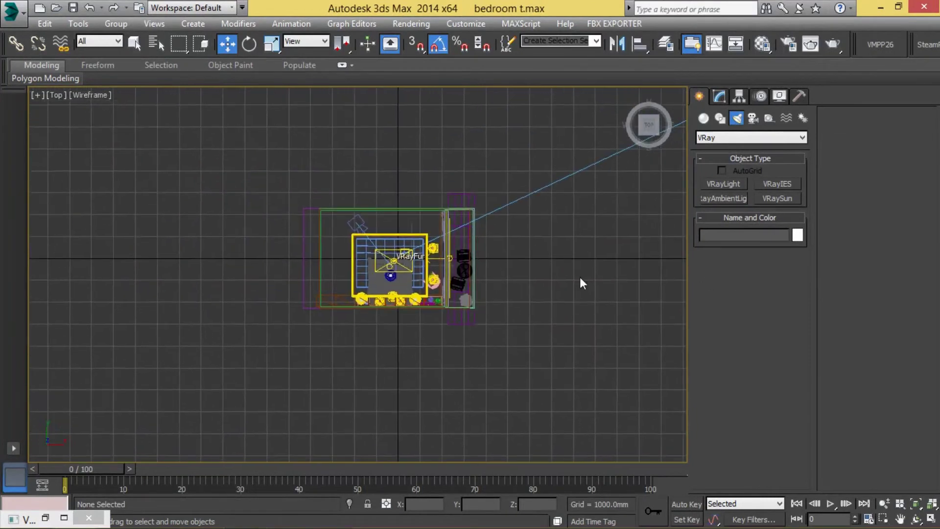
scroll(581, 281, up, 3)
click(665, 44)
click(571, 214)
click(799, 135)
Pan and zoom the top view to show the whole room outline
scroll(558, 303, down, 5)
middle_drag(588, 302, 325, 319)
scroll(662, 342, up, 3)
middle_drag(667, 346, 395, 303)
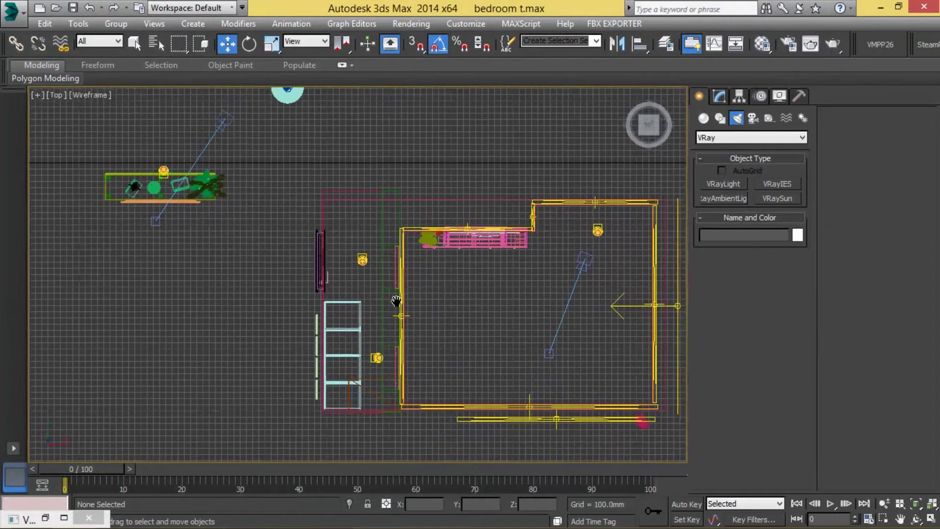
scroll(534, 246, up, 4)
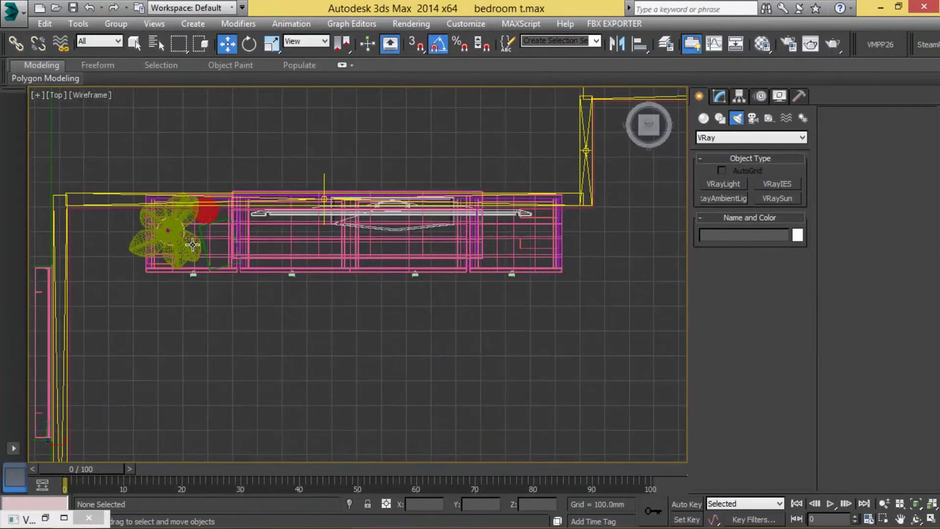
scroll(192, 245, down, 2)
scroll(601, 291, down, 2)
middle_drag(601, 292, 393, 257)
scroll(424, 341, down, 2)
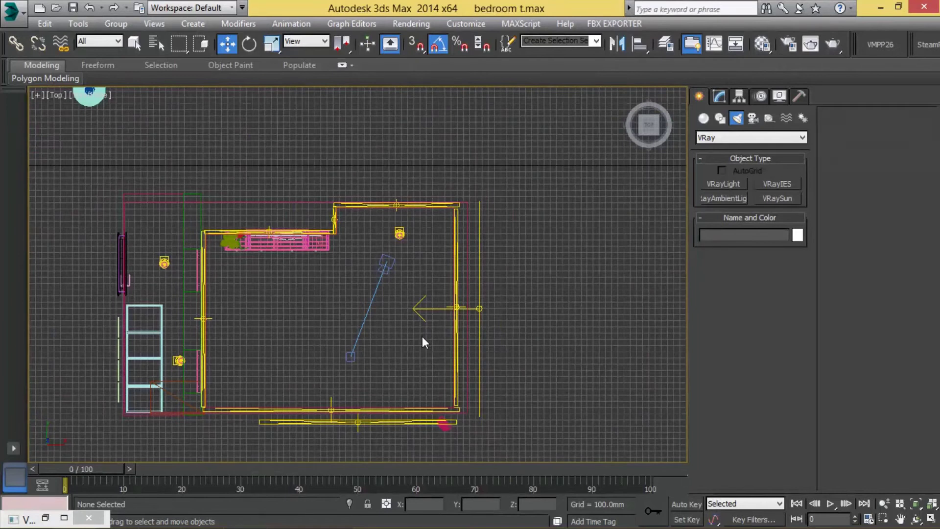
scroll(454, 419, up, 4)
Briefly select the lamp, then pan the top view to the shelving unit
click(452, 364)
scroll(484, 383, up, 3)
scroll(527, 381, down, 4)
scroll(527, 386, down, 5)
click(278, 299)
scroll(145, 302, up, 4)
middle_drag(146, 301, 386, 382)
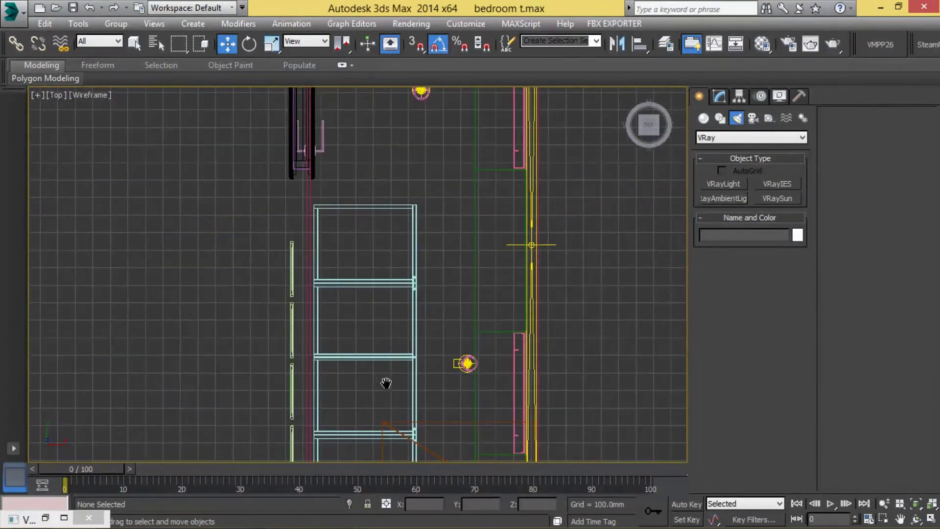
Move the frame set over the bed, rotate it horizontal, and push it toward the wall
click(293, 425)
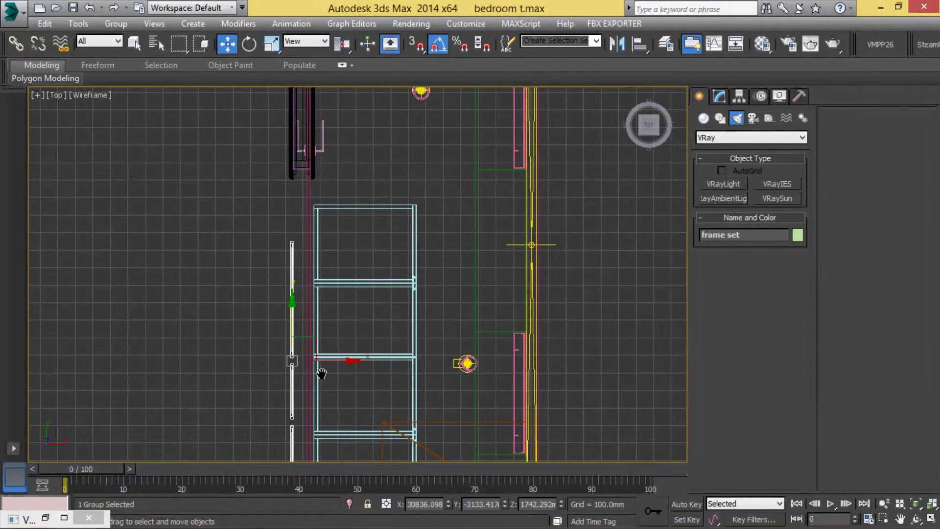
scroll(319, 371, down, 2)
scroll(383, 278, down, 2)
scroll(383, 278, down, 3)
mouse_move(383, 278)
middle_down()
mouse_move(608, 321)
mouse_move(647, 319)
middle_up()
scroll(609, 321, down, 1)
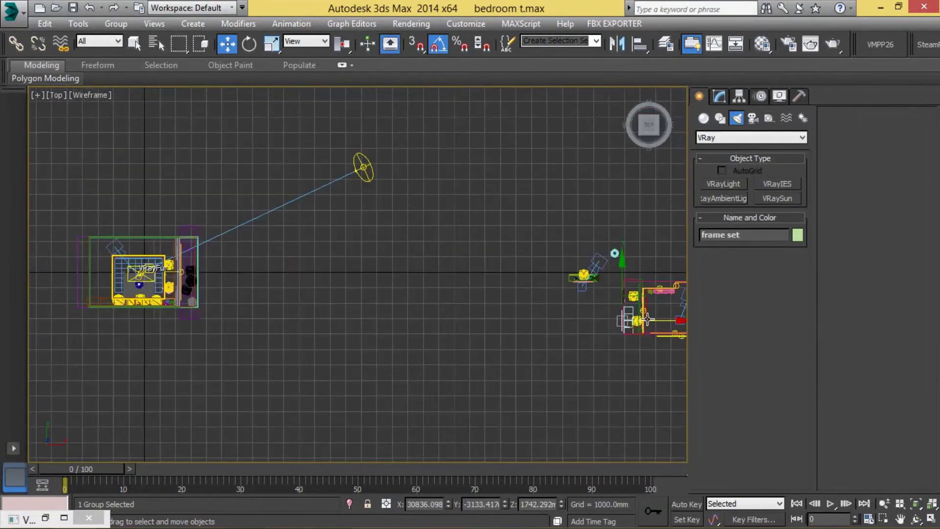
drag(655, 310, 169, 286)
key(z)
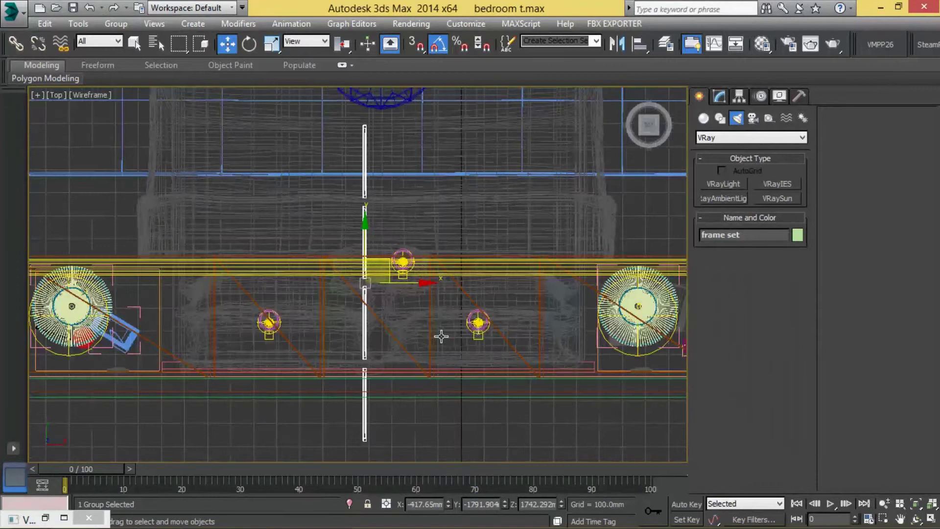
key(e)
drag(375, 326, 416, 293)
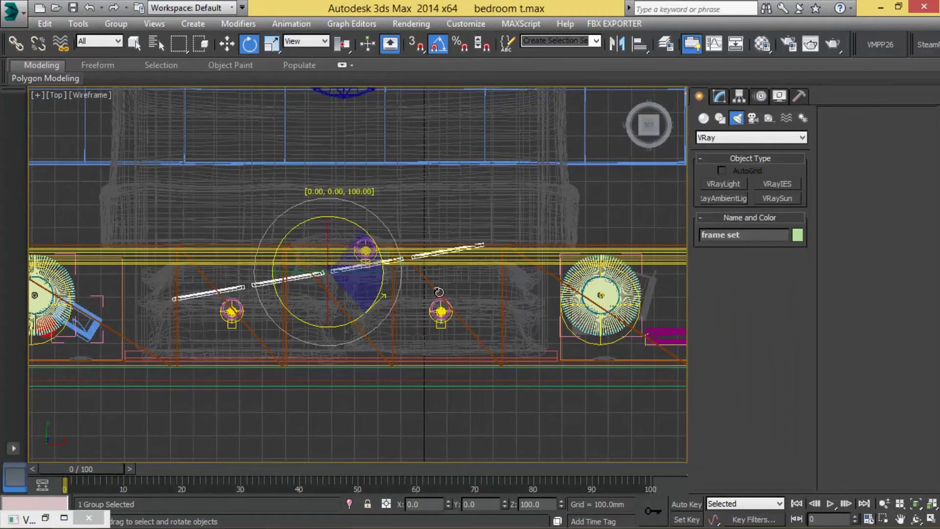
key(w)
drag(365, 264, 366, 345)
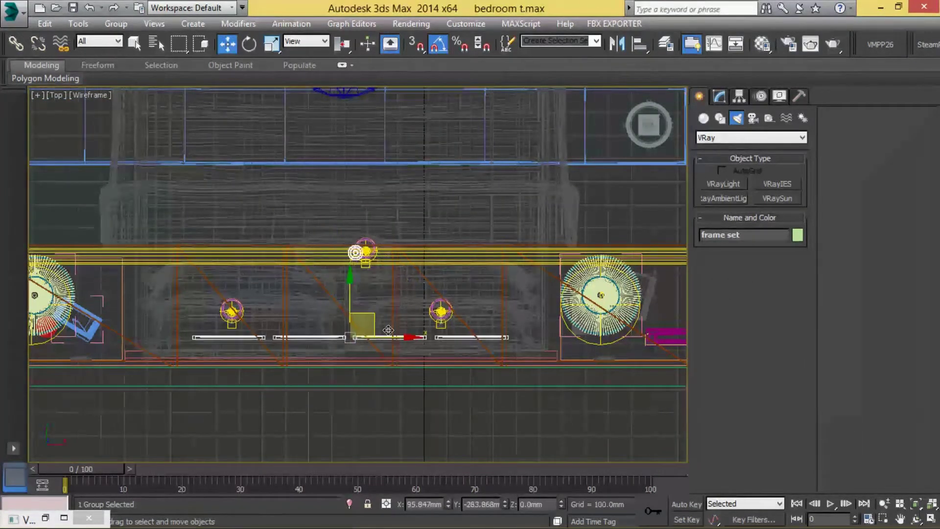
In a perspective view, rotate the frame set so its images face the room
key(c)
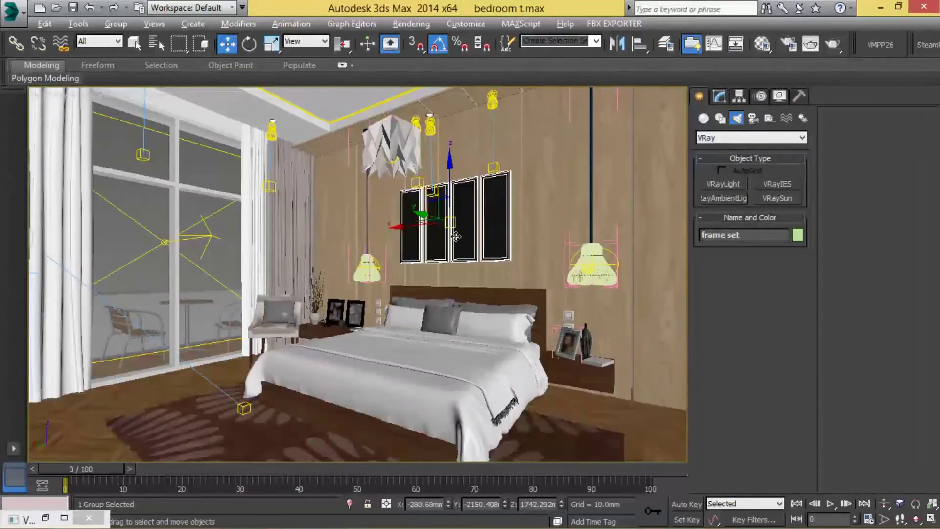
key(p)
key(z)
alt+middle_drag(494, 245, 344, 298)
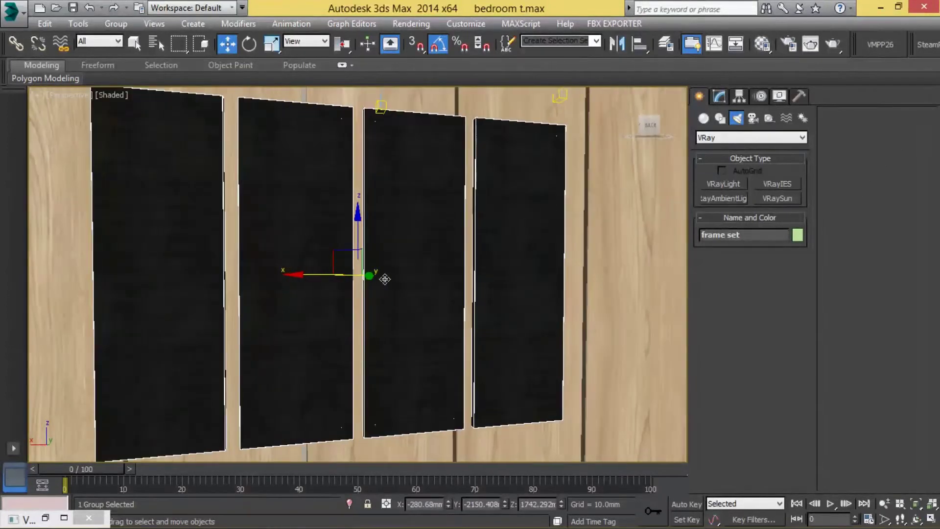
key(e)
drag(344, 298, 355, 294)
key(w)
Slide the frame set along X to centre it over the bed
scroll(349, 304, down, 2)
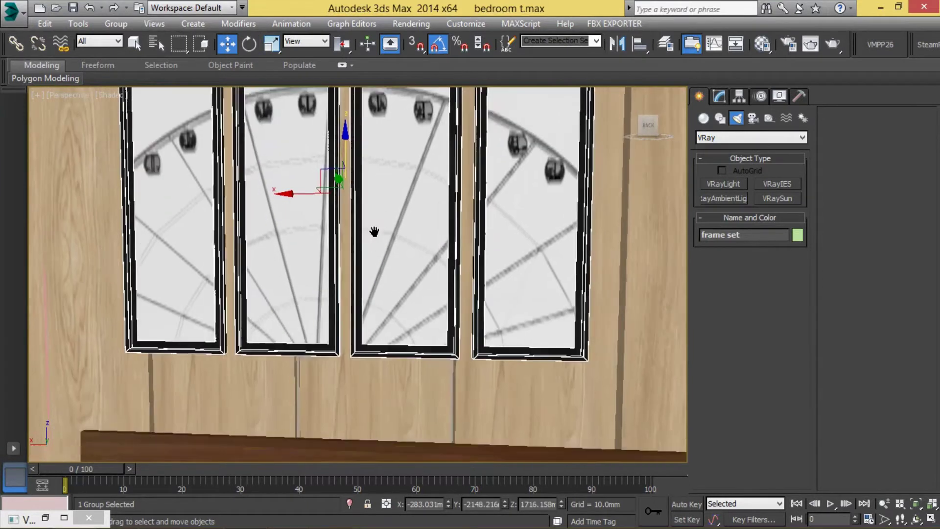
scroll(373, 233, down, 3)
scroll(392, 238, up, 2)
drag(325, 195, 331, 195)
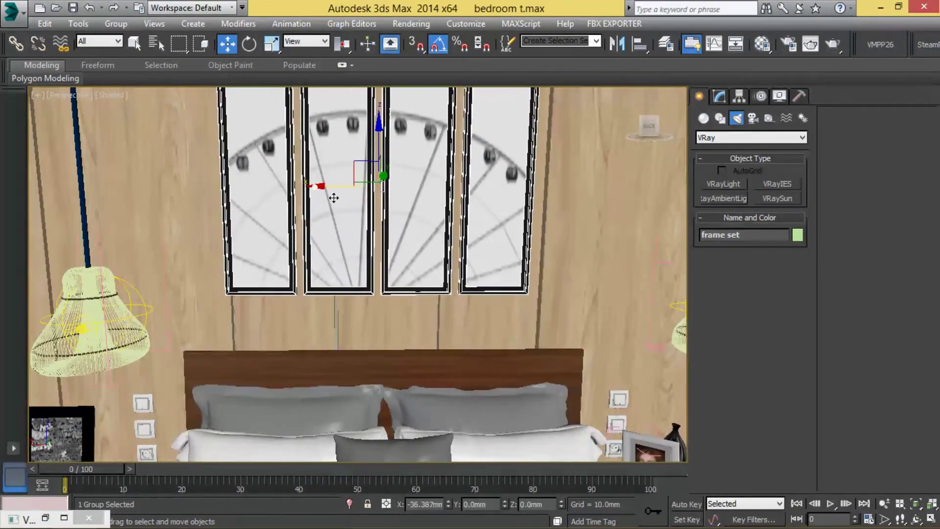
scroll(345, 234, up, 2)
scroll(344, 234, down, 2)
alt+middle_drag(345, 233, 356, 203)
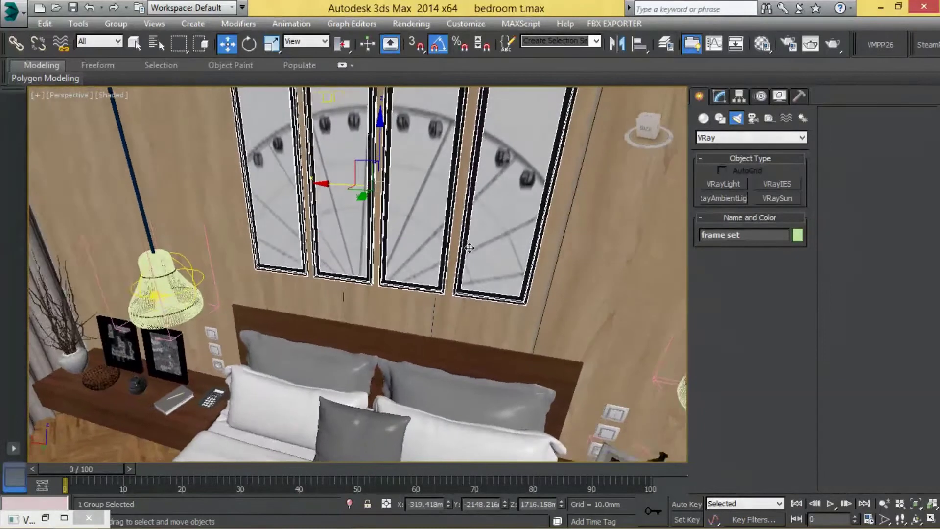
scroll(356, 203, up, 2)
drag(355, 203, 343, 203)
mouse_move(362, 203)
alt+middle_down()
mouse_move(429, 237)
mouse_move(273, 346)
alt+middle_up()
scroll(429, 236, down, 2)
In wireframe Top view, push the frame set flush against the wall
key(t)
key(F3)
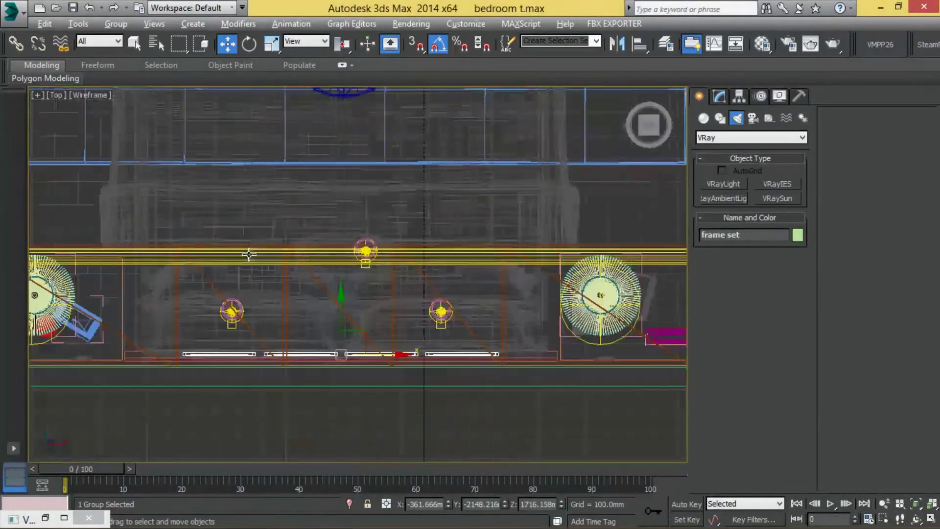
scroll(353, 372, up, 3)
click(353, 326)
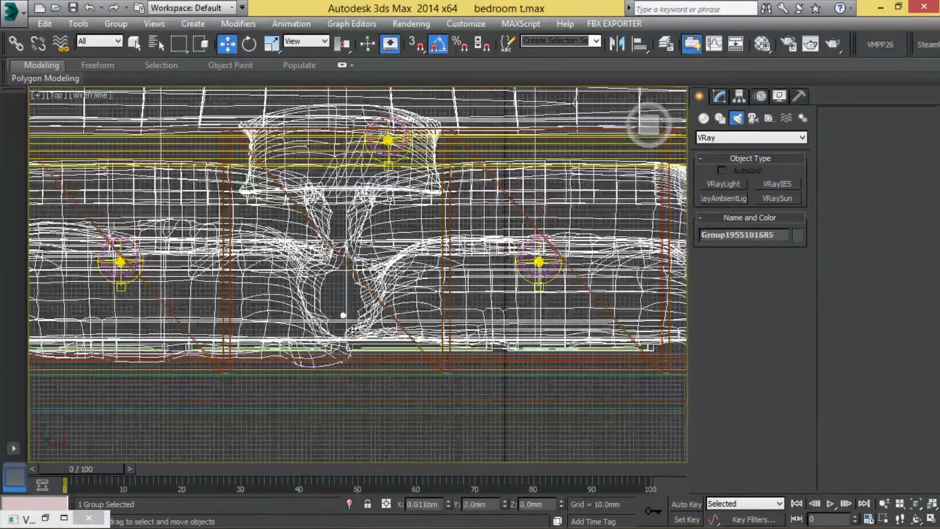
drag(354, 329, 350, 331)
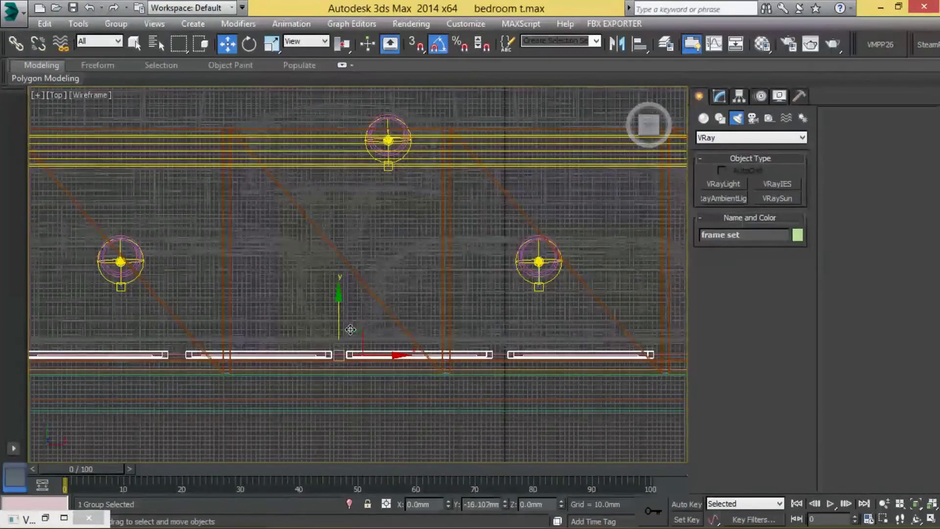
Add the frame set to Layer003 through the Layer Manager
click(666, 44)
right_click(573, 226)
click(632, 344)
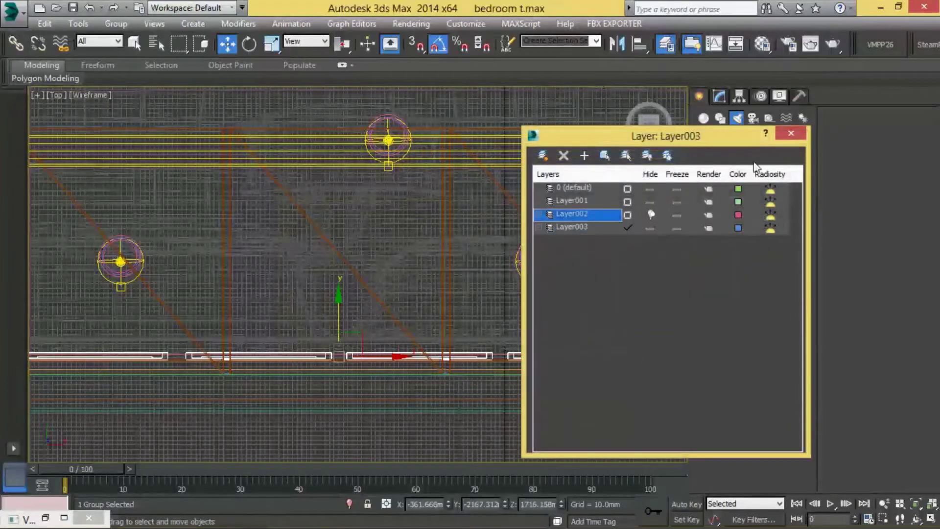
click(790, 132)
scroll(348, 386, up, 3)
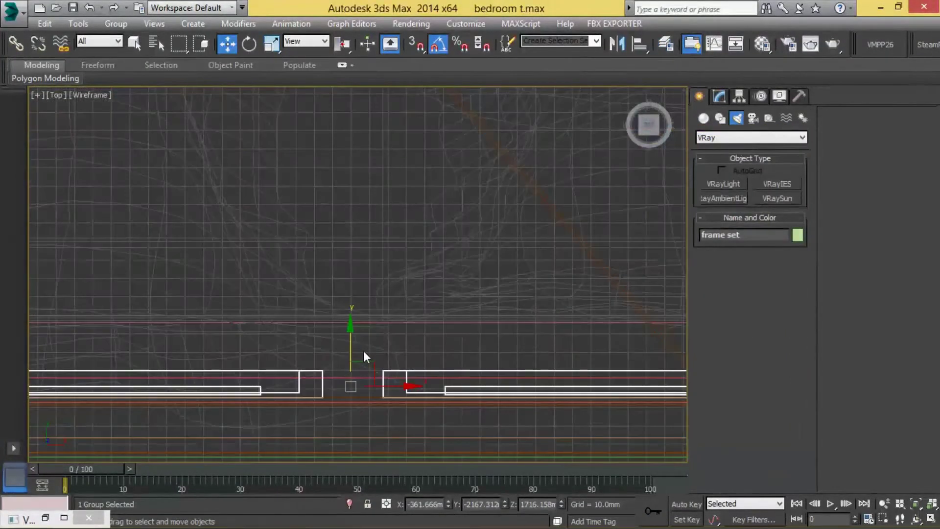
key(alt+w)
key(alt+w)
mouse_move(409, 314)
middle_down()
mouse_move(450, 313)
mouse_move(430, 277)
middle_up()
scroll(431, 277, down, 2)
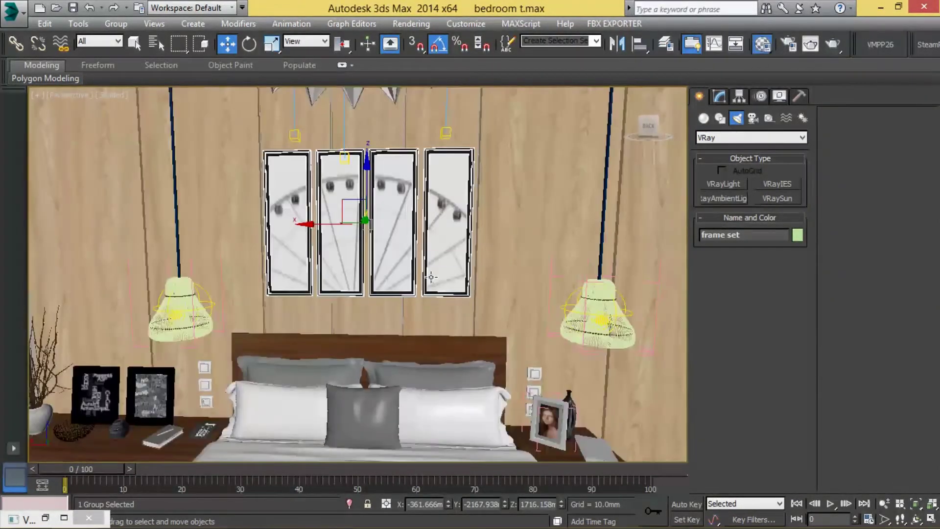
Eyedrop the frames' poster 4 material into a slot and browse for a new diffuse bitmap
key(m)
click(589, 196)
click(558, 258)
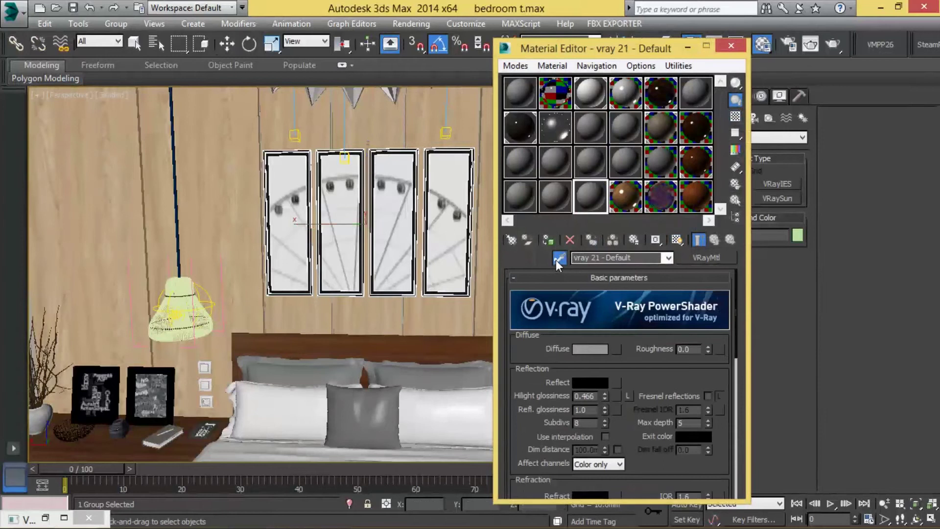
click(397, 231)
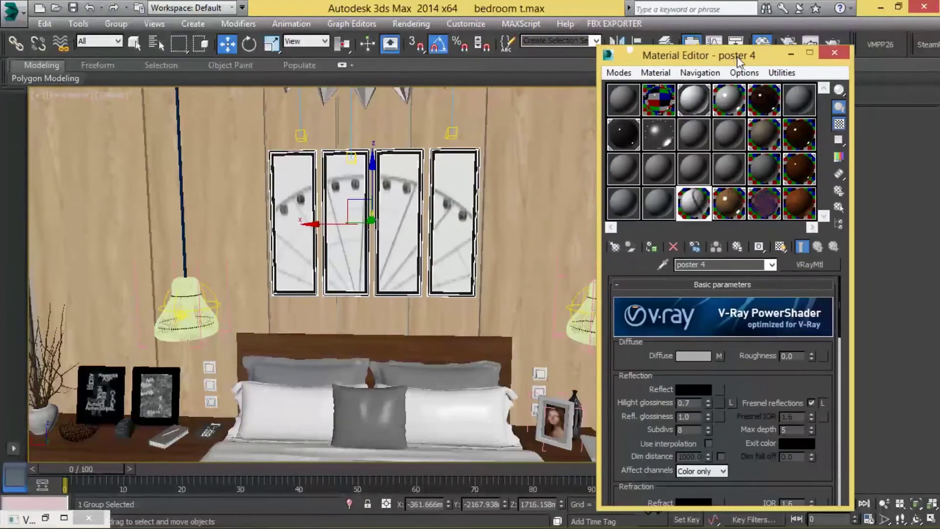
drag(631, 53, 777, 61)
scroll(458, 215, up, 1)
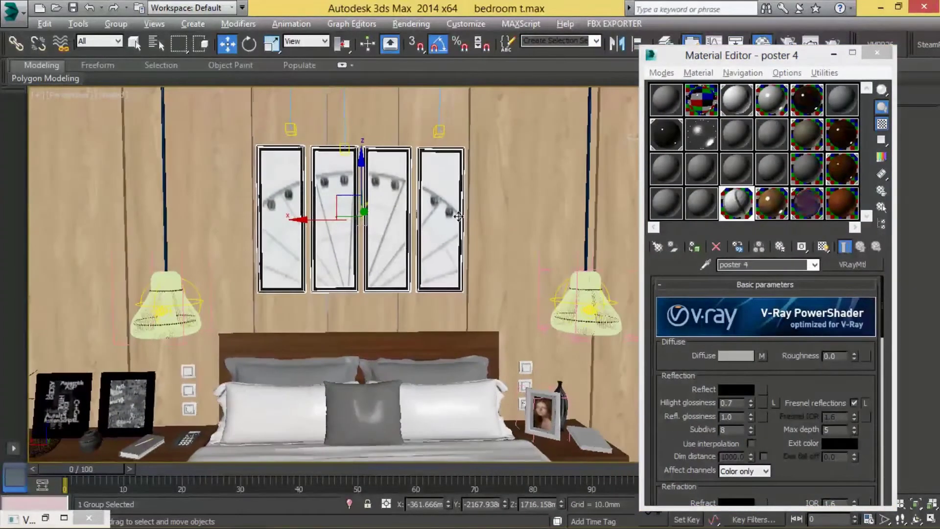
drag(324, 231, 324, 230)
scroll(324, 230, up, 1)
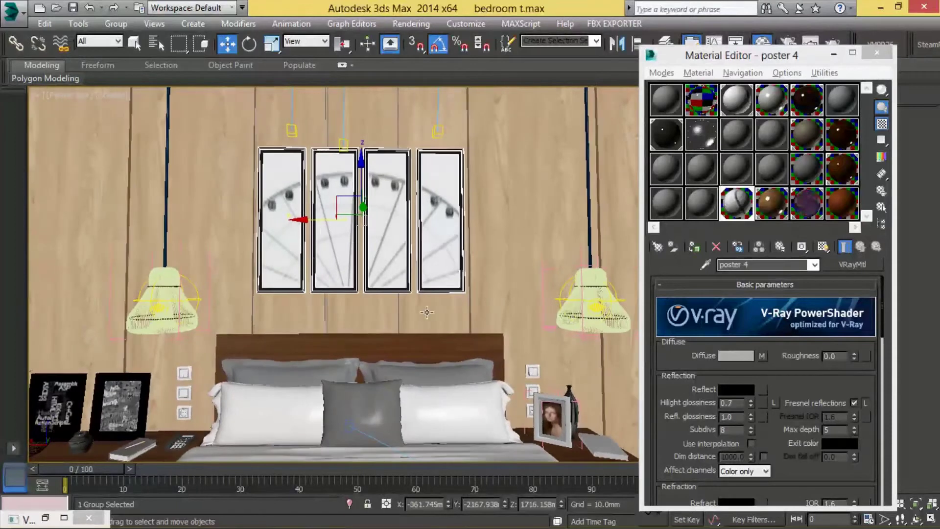
click(761, 355)
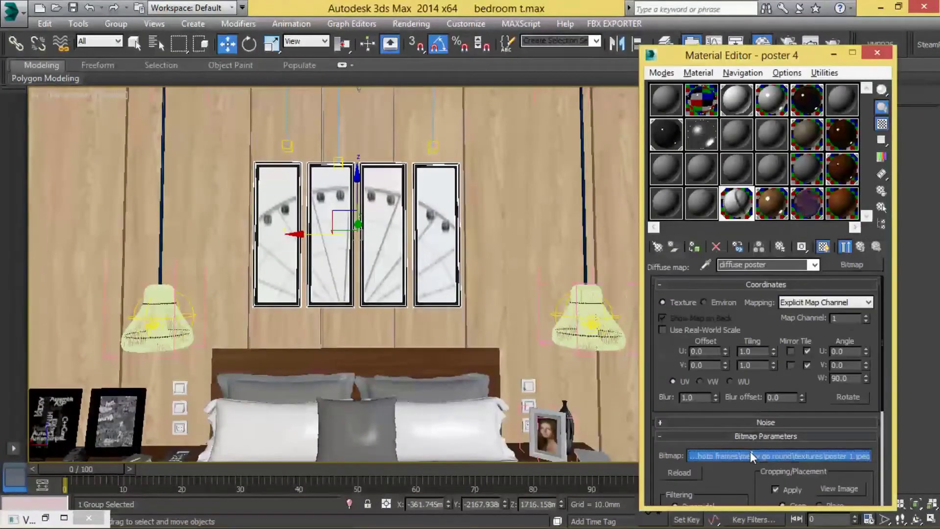
click(750, 451)
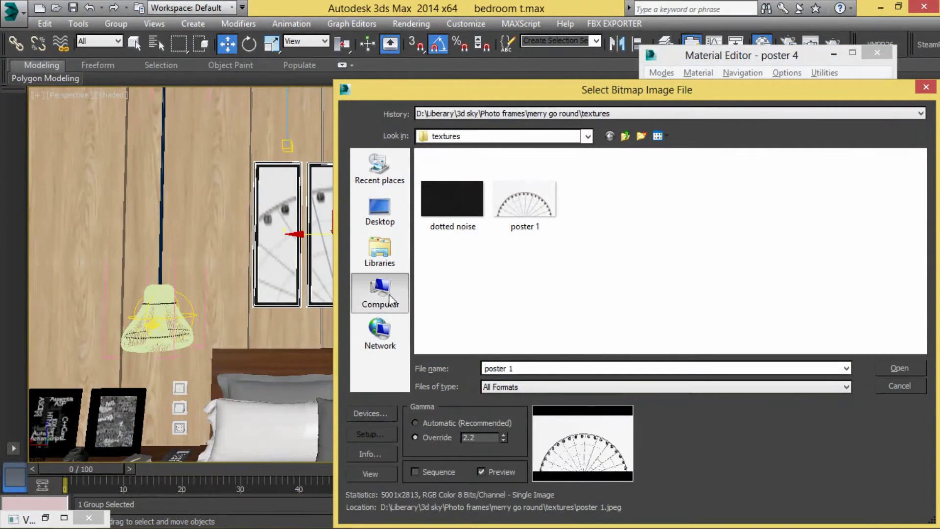
Load the abthought8 painting from D:\Liberary's Painting folder as the poster image
click(380, 293)
double_click(592, 186)
drag(579, 89, 640, 89)
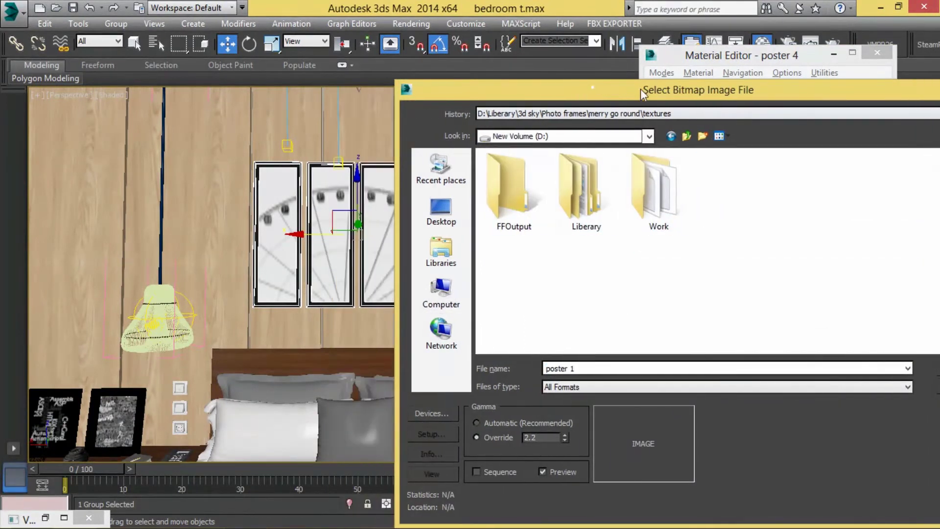
double_click(593, 192)
key(BackSpace)
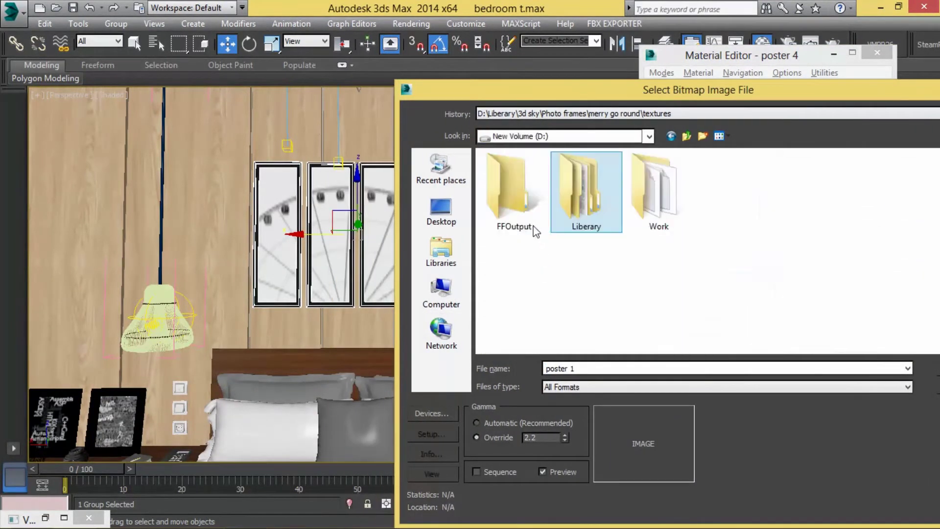
double_click(594, 196)
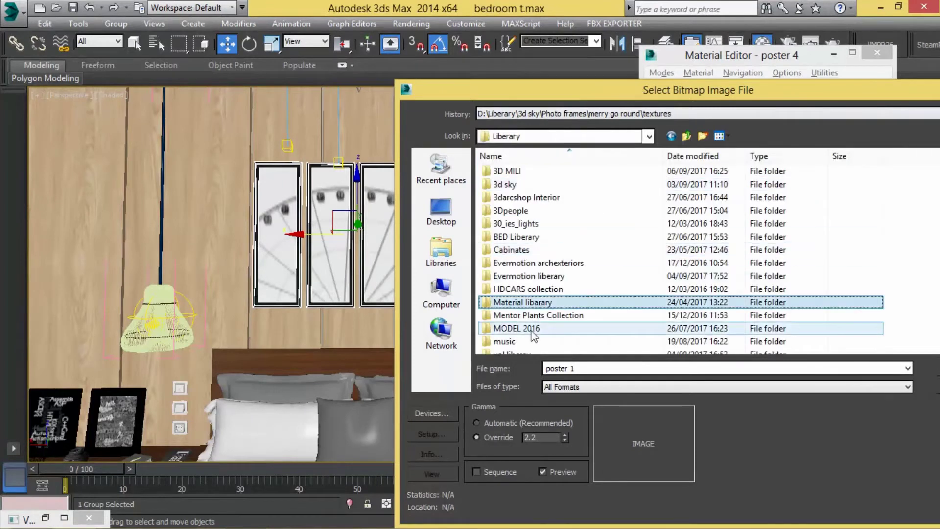
double_click(531, 302)
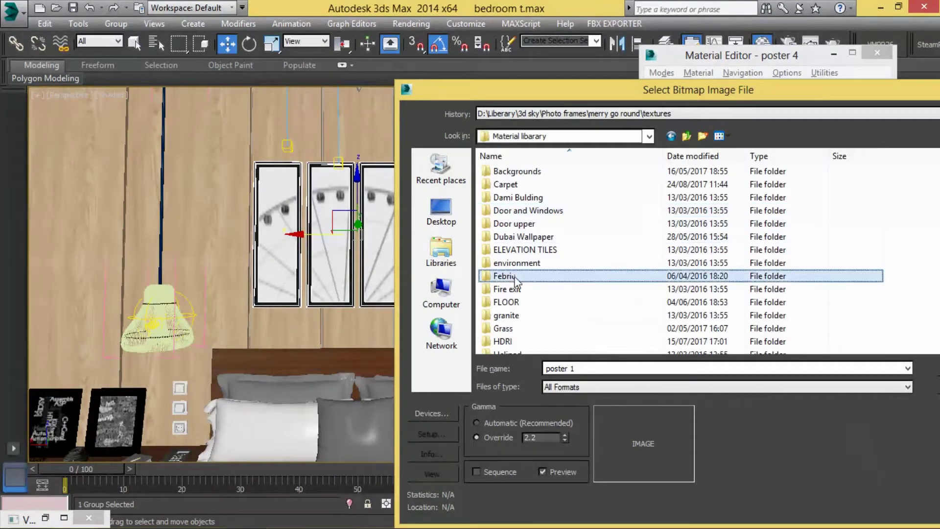
key(p)
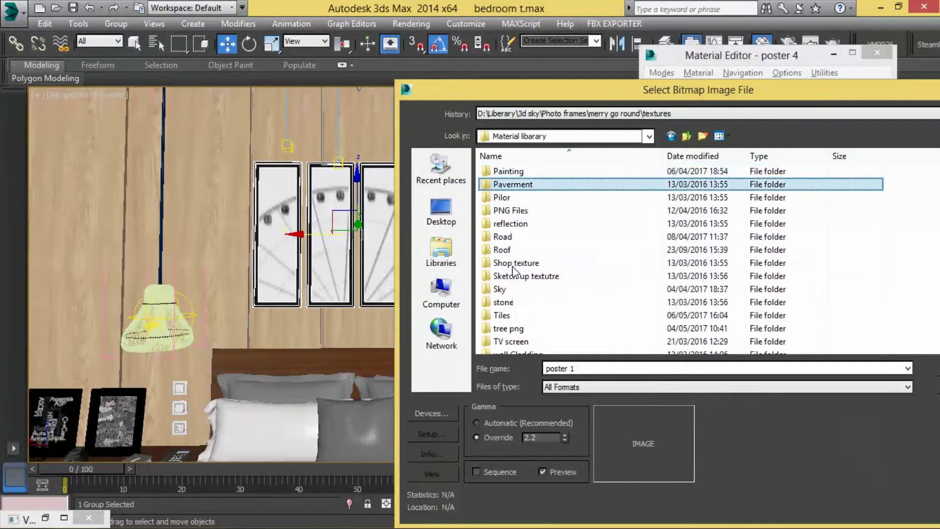
key(Return)
click(504, 211)
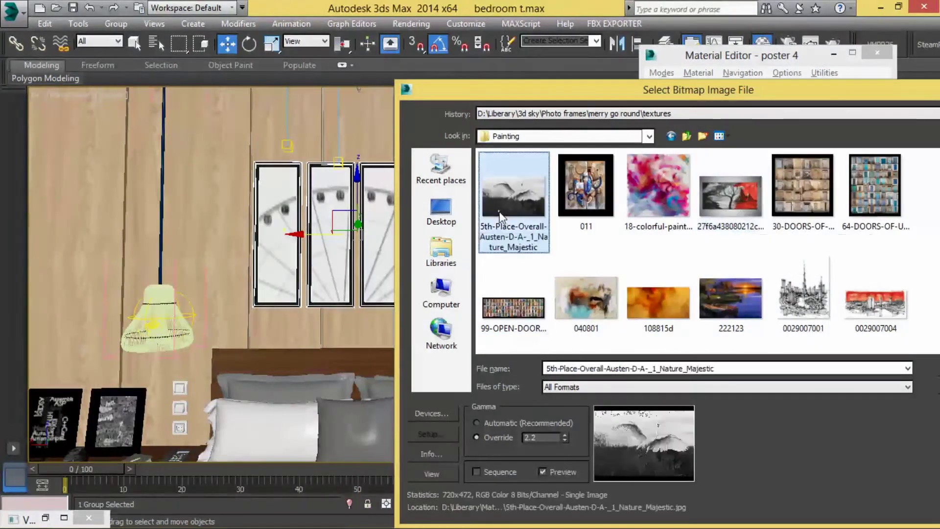
scroll(712, 254, down, 3)
scroll(713, 253, down, 3)
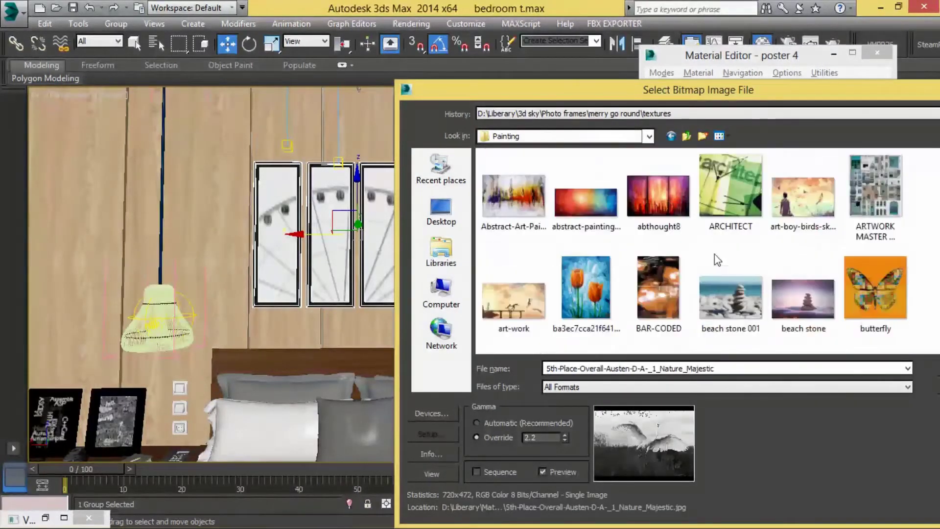
double_click(657, 207)
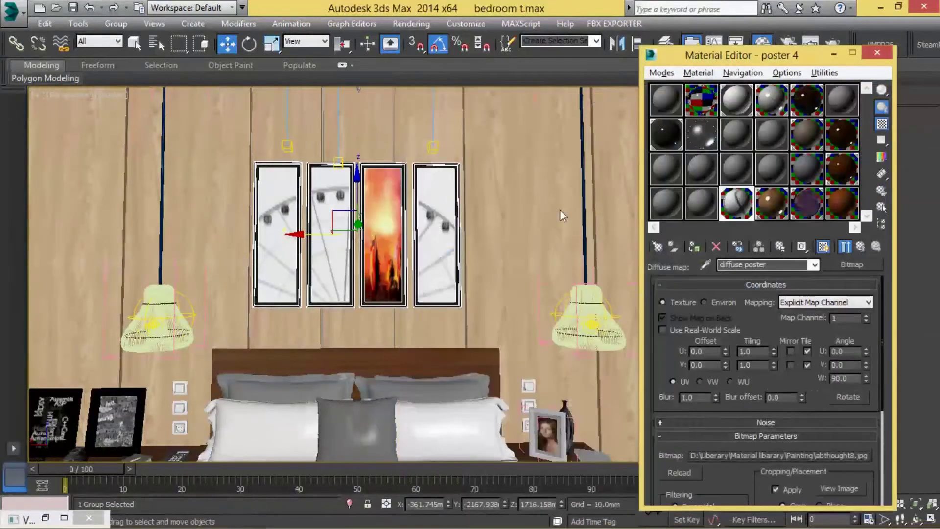
Preview the poster image's crop, then copy poster 4's diffuse map
scroll(409, 258, up, 5)
scroll(408, 258, down, 5)
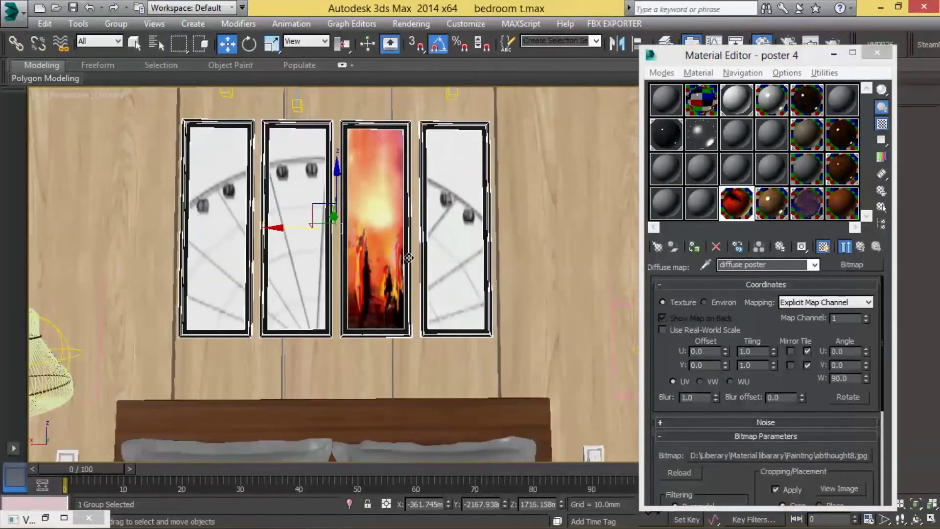
click(838, 488)
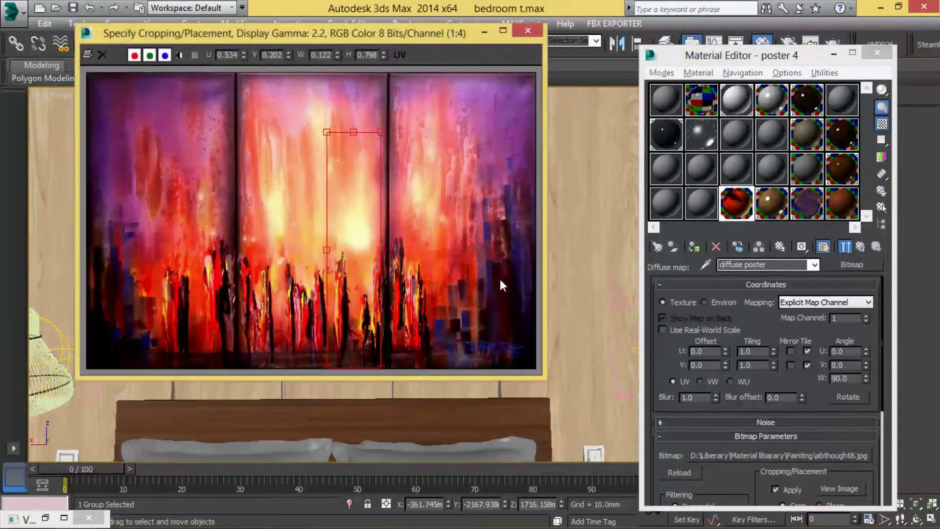
click(531, 29)
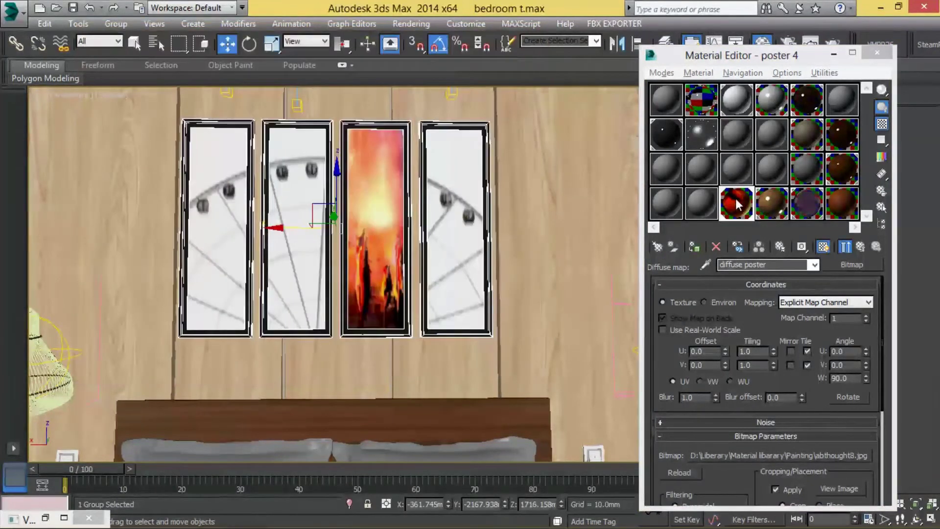
right_click(736, 199)
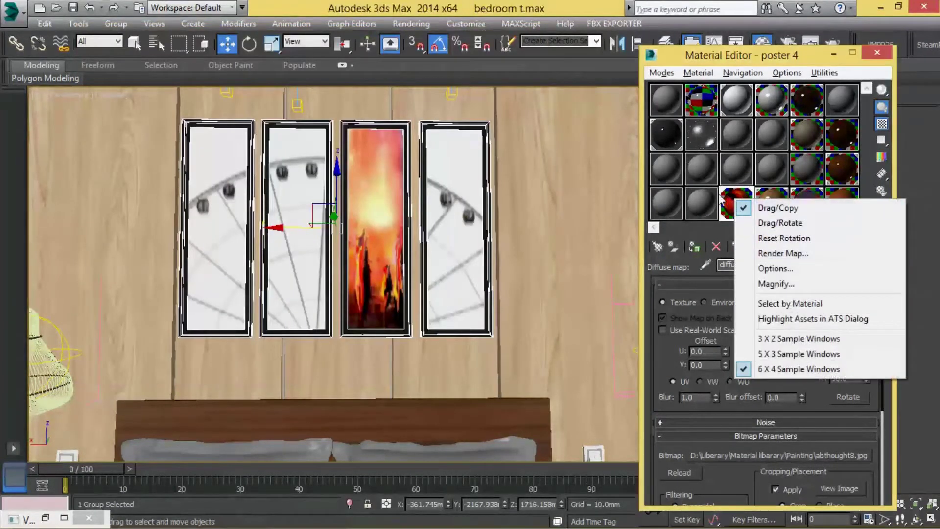
click(726, 200)
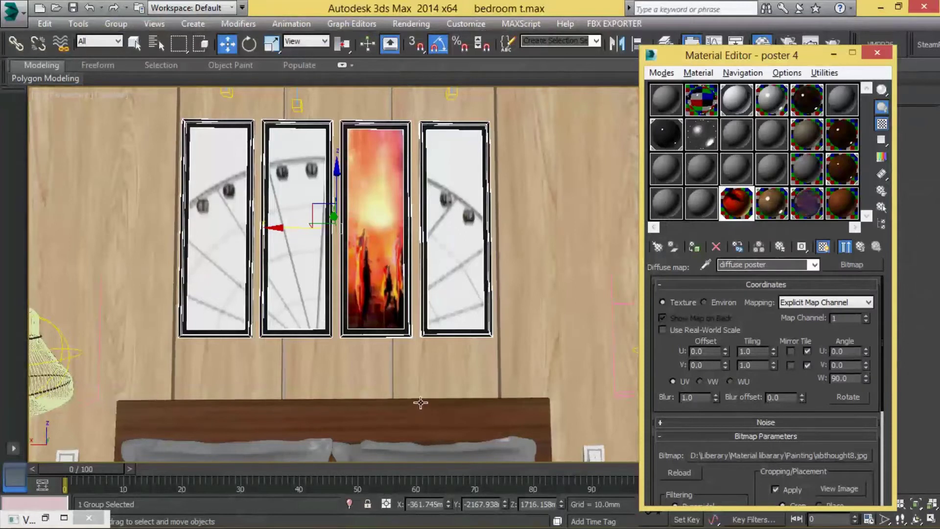
click(858, 249)
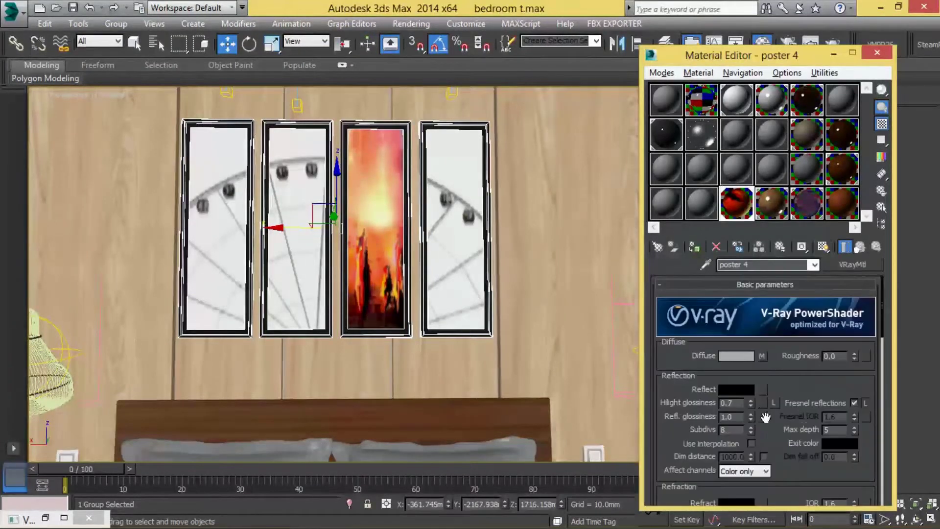
right_click(764, 356)
click(794, 379)
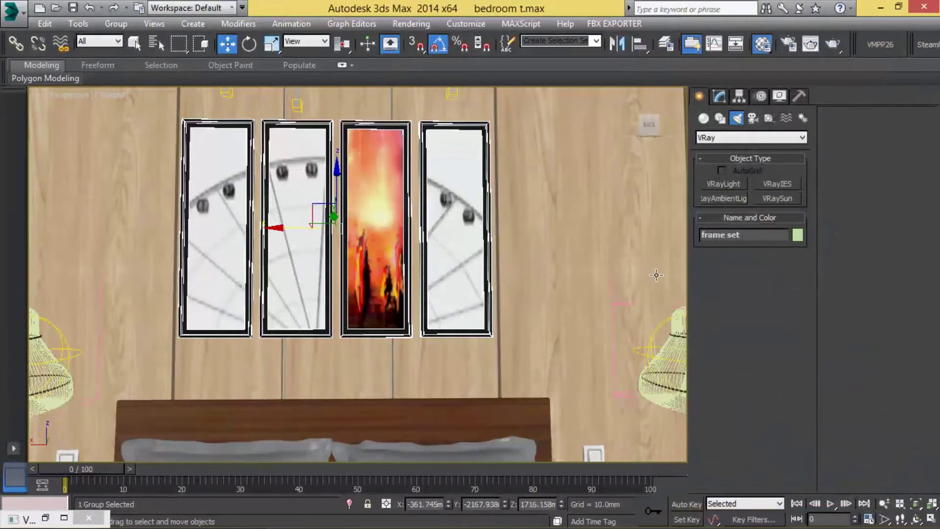
Eyedrop poster 5, paste the diffuse map as an instance, and show it in viewport
click(705, 264)
click(441, 275)
scroll(792, 383, down, 1)
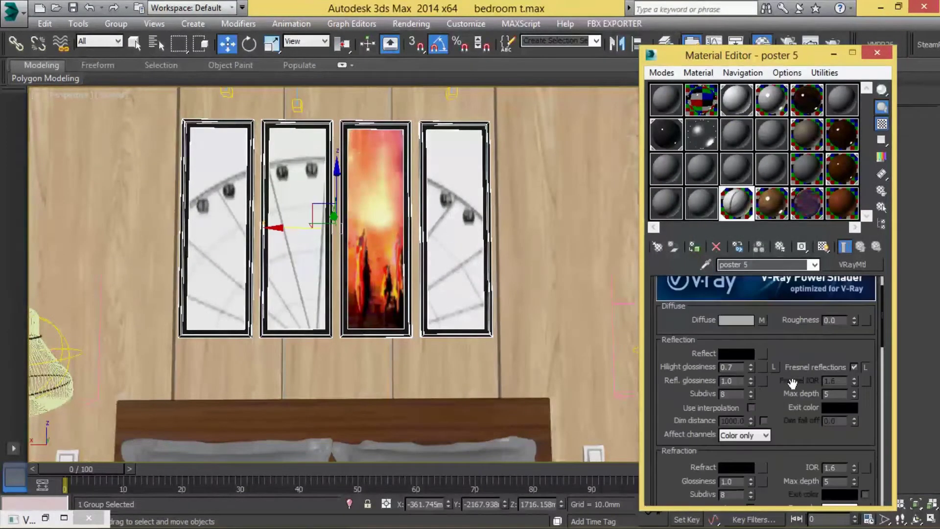
click(763, 320)
click(756, 452)
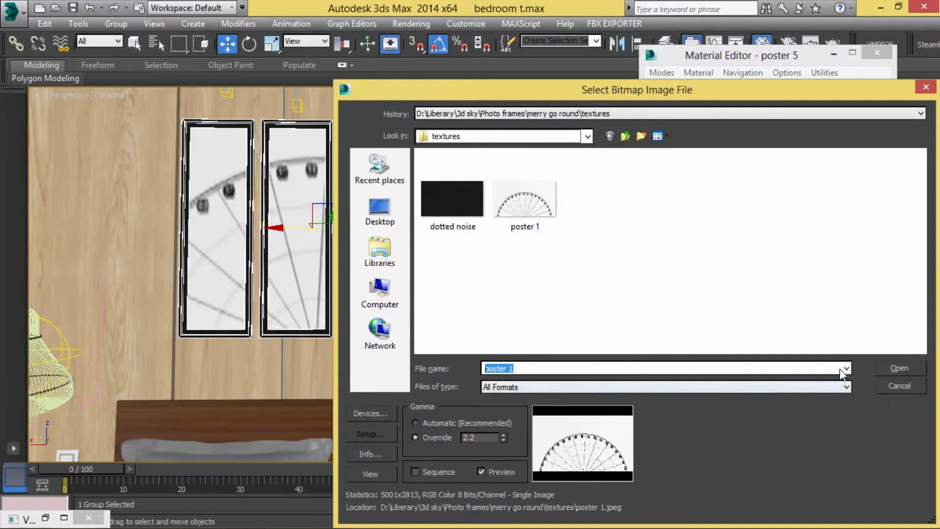
key(Return)
click(860, 247)
right_click(762, 321)
click(801, 378)
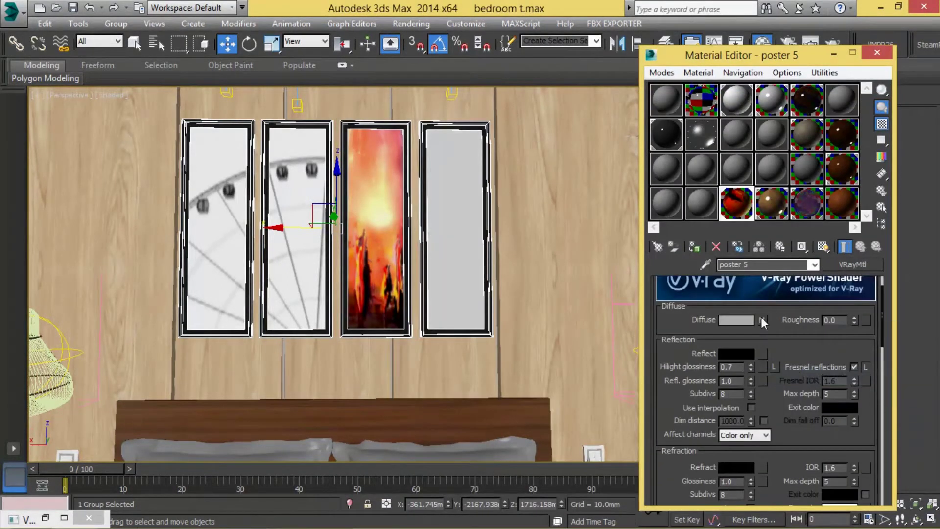
click(823, 248)
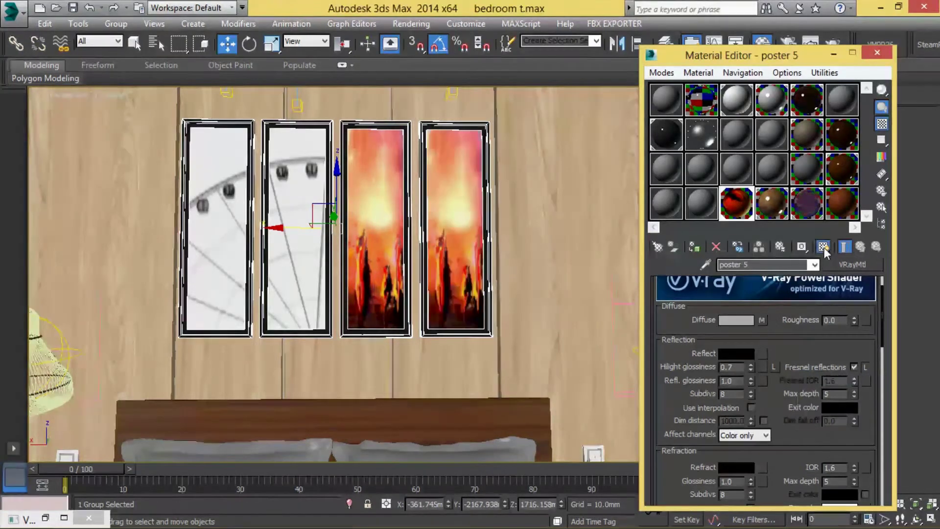
Paste the diffuse map into poster 5 as an independent copy and preview its crop
click(762, 321)
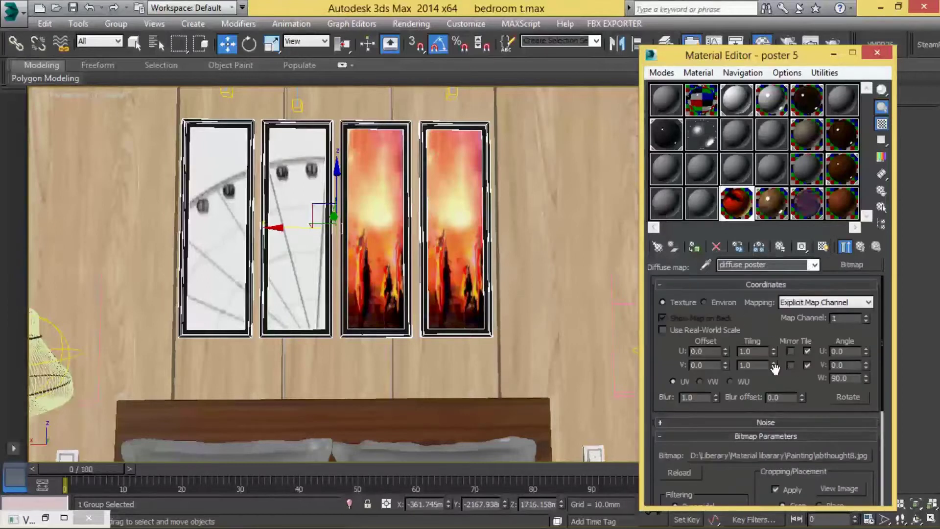
click(860, 246)
right_click(762, 321)
click(792, 362)
click(762, 321)
click(834, 489)
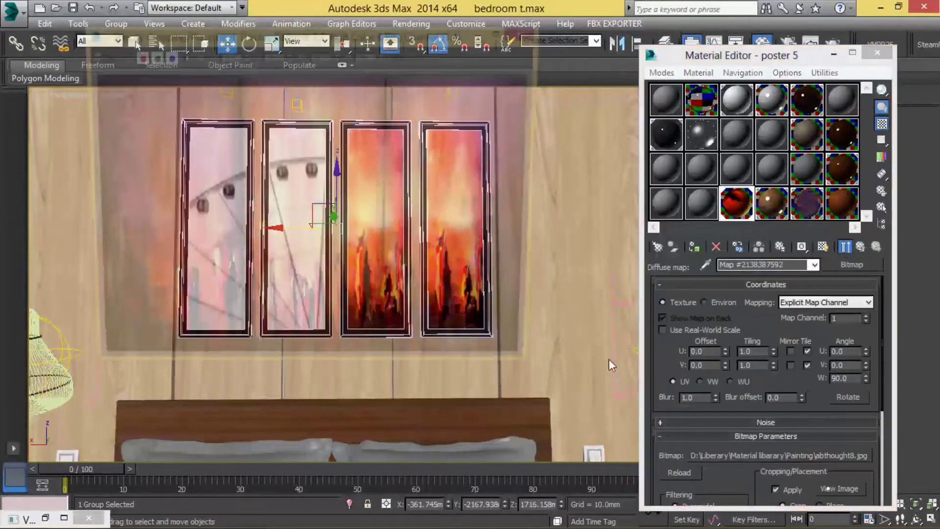
Shift the bitmap crop, then undo to restore the ferris-wheel image on all four panels
drag(366, 304, 440, 303)
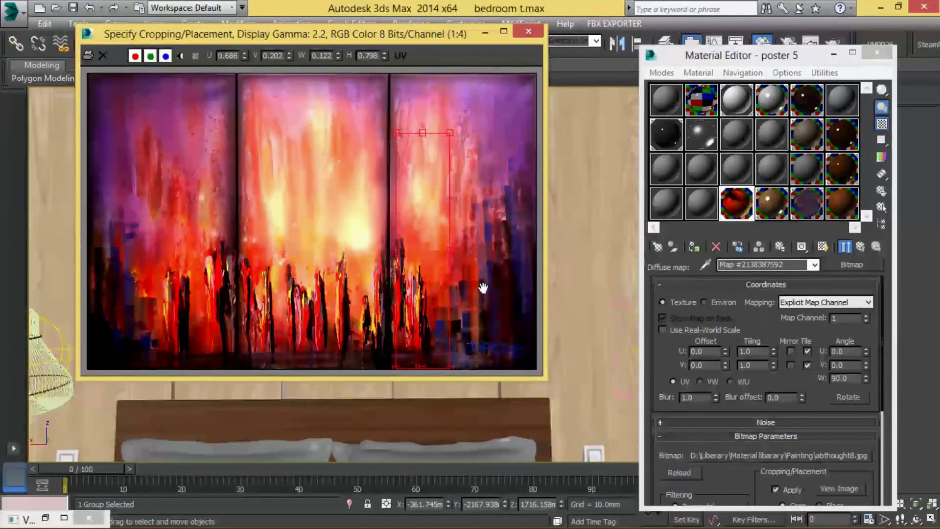
click(528, 33)
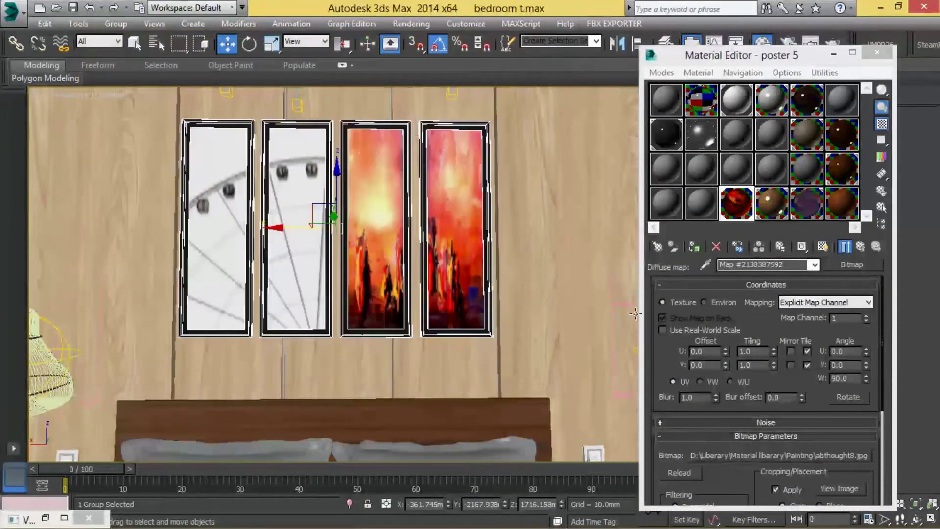
click(789, 490)
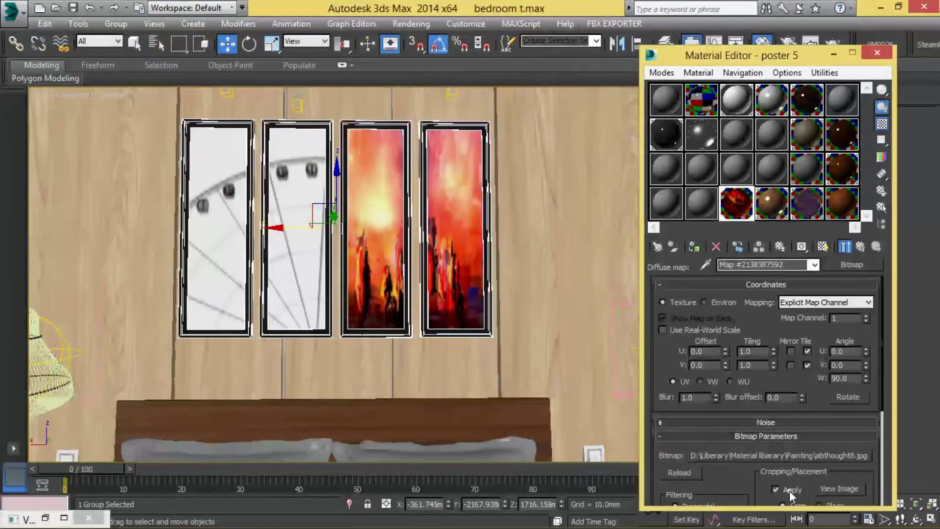
click(828, 489)
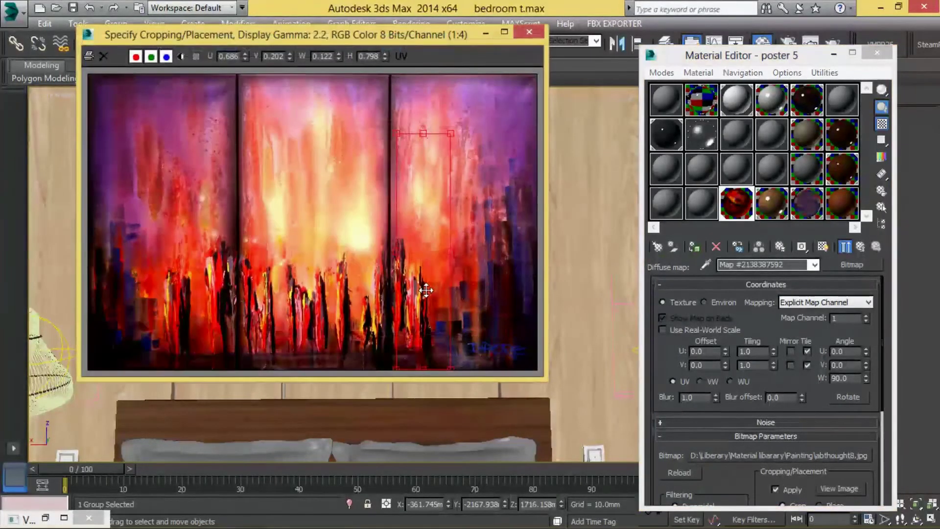
click(529, 32)
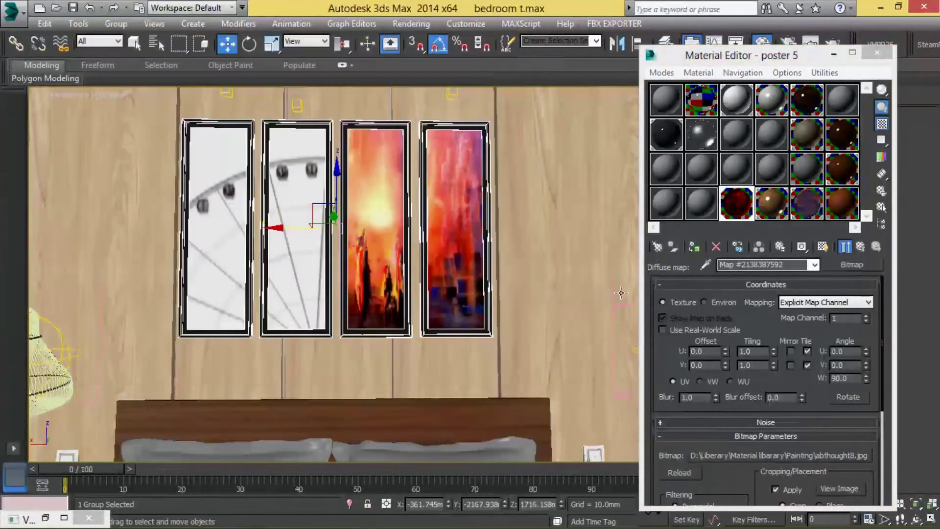
key(ctrl+z)
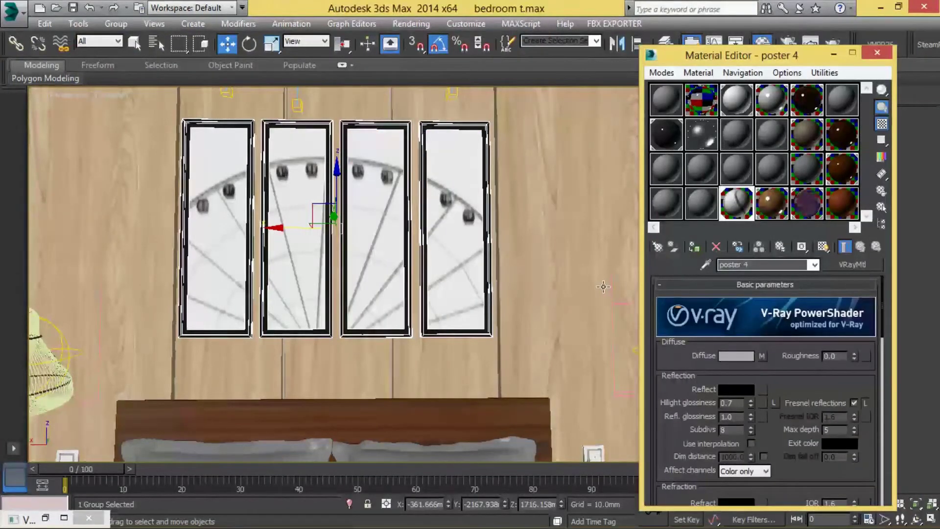
click(877, 52)
Find and select VRayPhysicalCamera001 in the Top viewport
mouse_move(464, 336)
alt+middle_down()
mouse_move(371, 295)
mouse_move(351, 216)
alt+middle_up()
scroll(372, 295, down, 3)
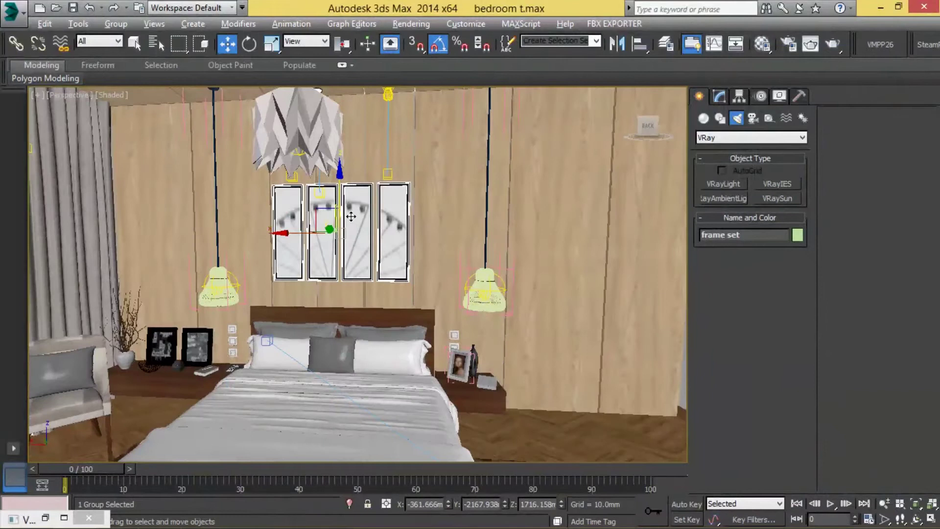
scroll(360, 225, up, 2)
scroll(361, 237, up, 2)
key(c)
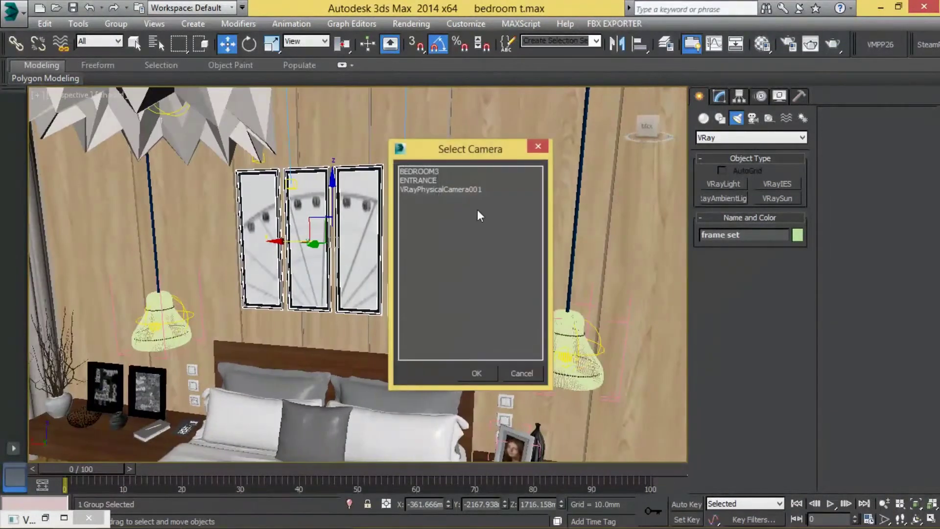
click(536, 146)
key(t)
scroll(292, 193, down, 2)
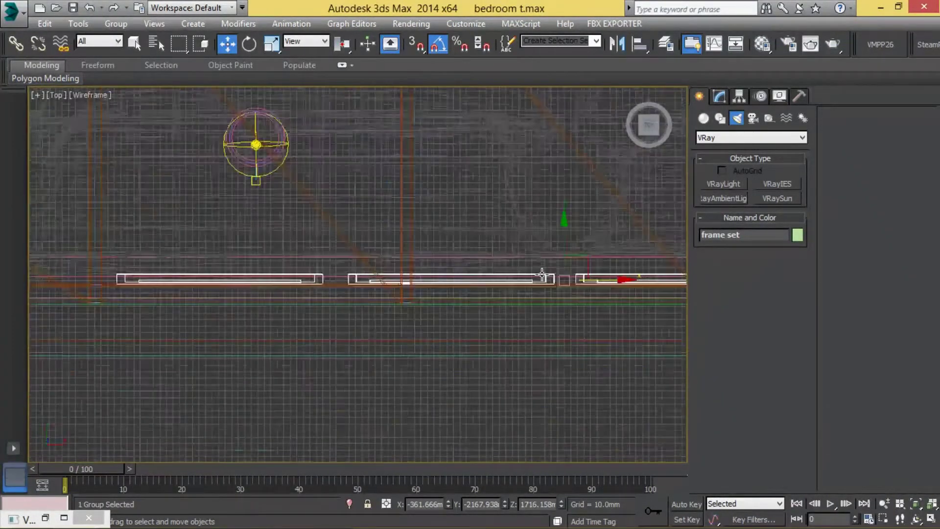
scroll(354, 208, down, 2)
middle_drag(354, 208, 301, 362)
click(278, 153)
Set the camera's f-number to 6.0 in Basic parameters
key(c)
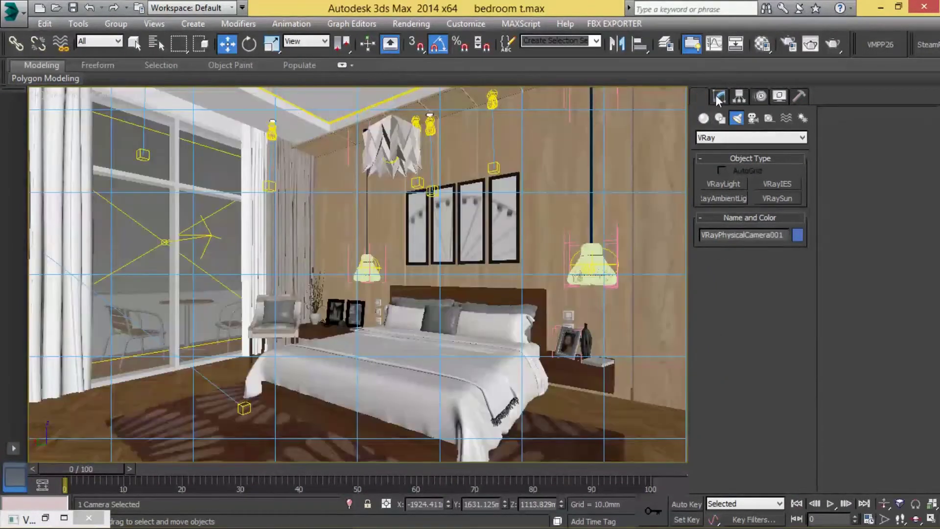
click(718, 98)
text(6)
key(Return)
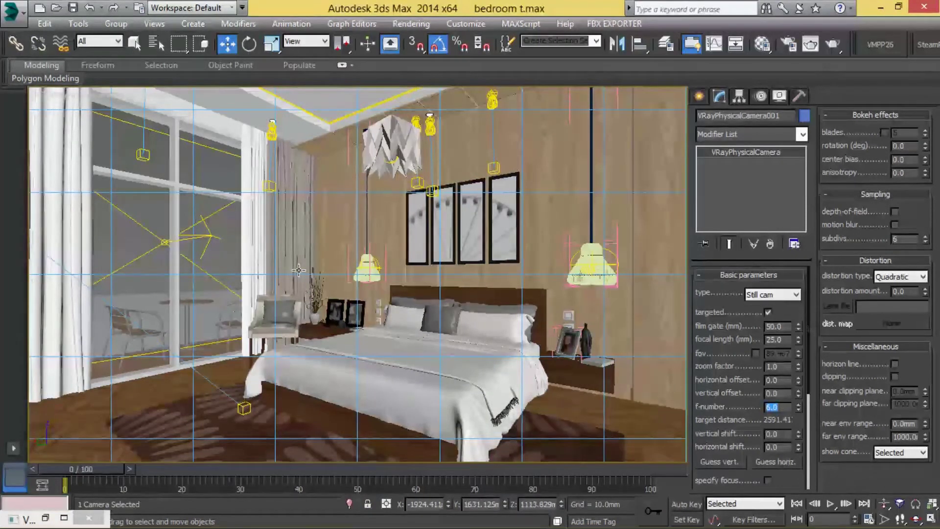
key(t)
scroll(481, 269, up, 3)
Move curtain Arch60_016_obj012 to a new position along the wall
scroll(413, 273, up, 2)
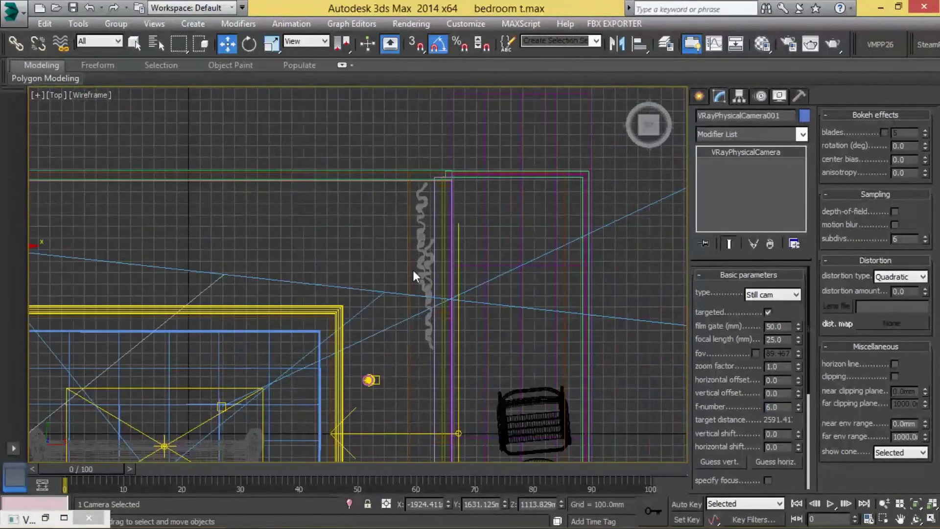
click(432, 260)
drag(432, 260, 431, 301)
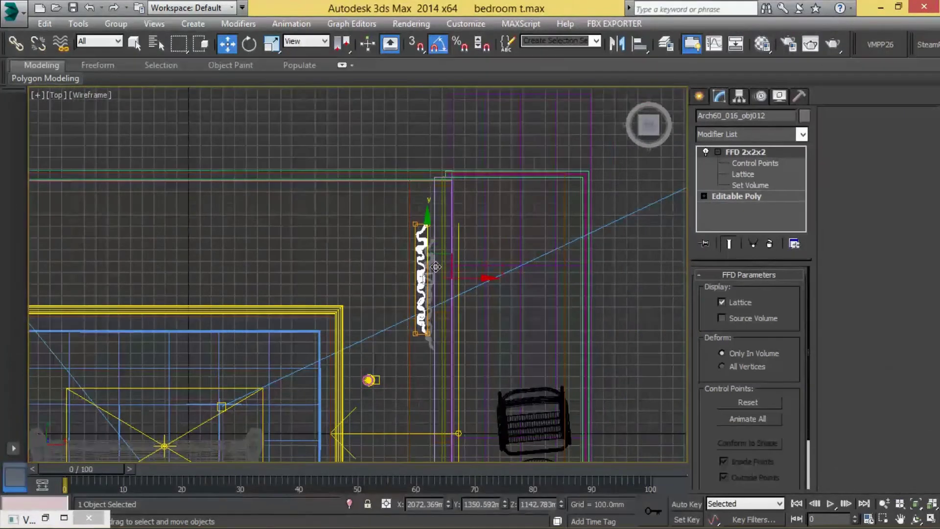
key(alt+w)
key(alt+w)
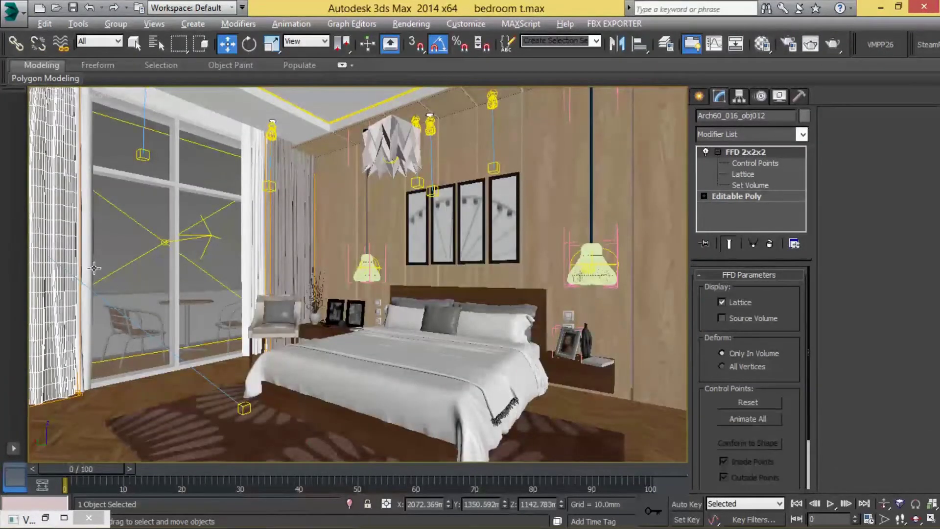
Select the neighbouring curtain panels and zoom the top view to them
click(96, 248)
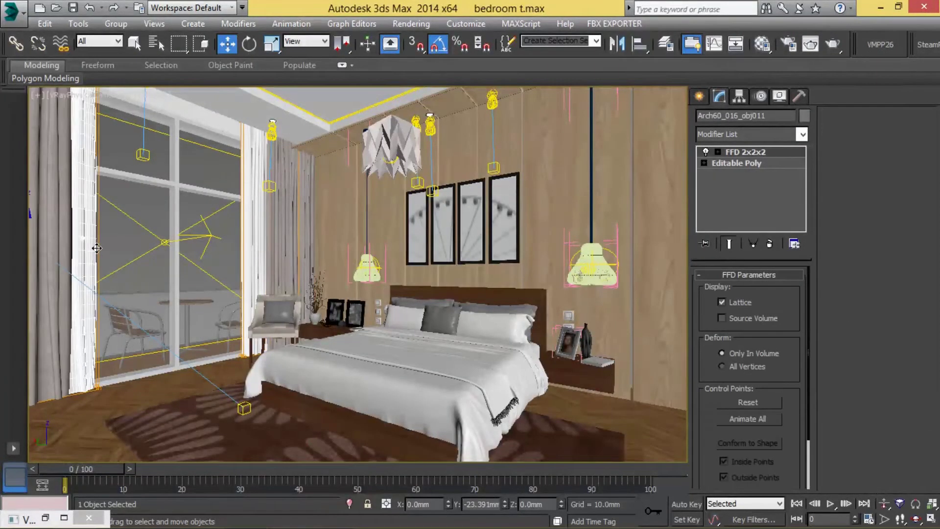
click(280, 249)
click(298, 203)
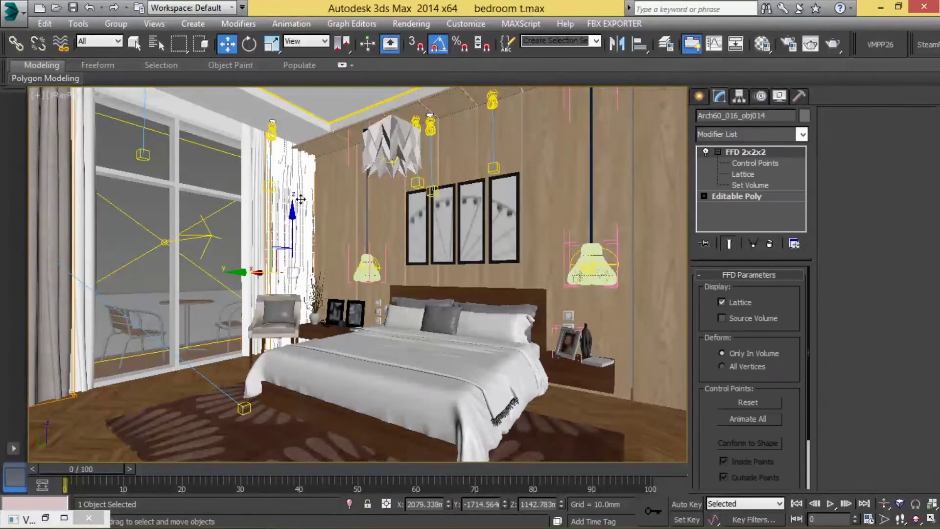
key(alt+w)
key(alt+w)
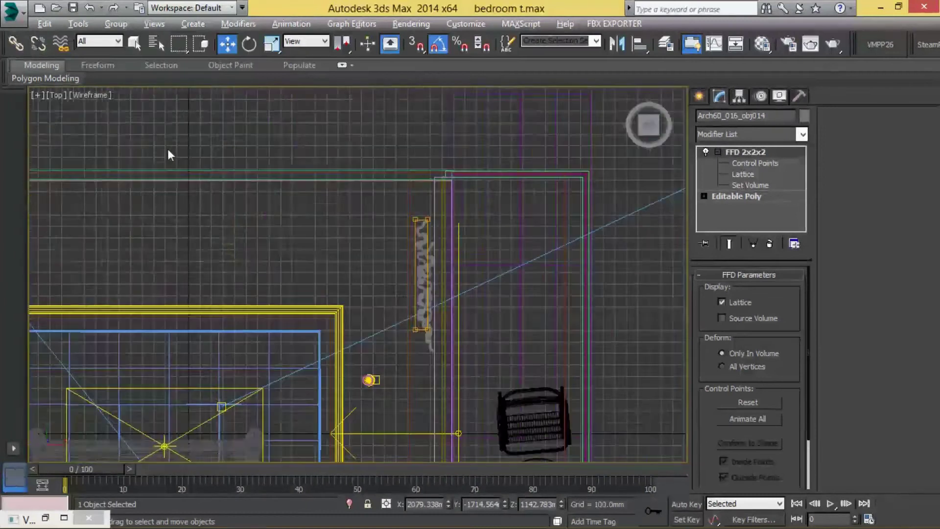
key(z)
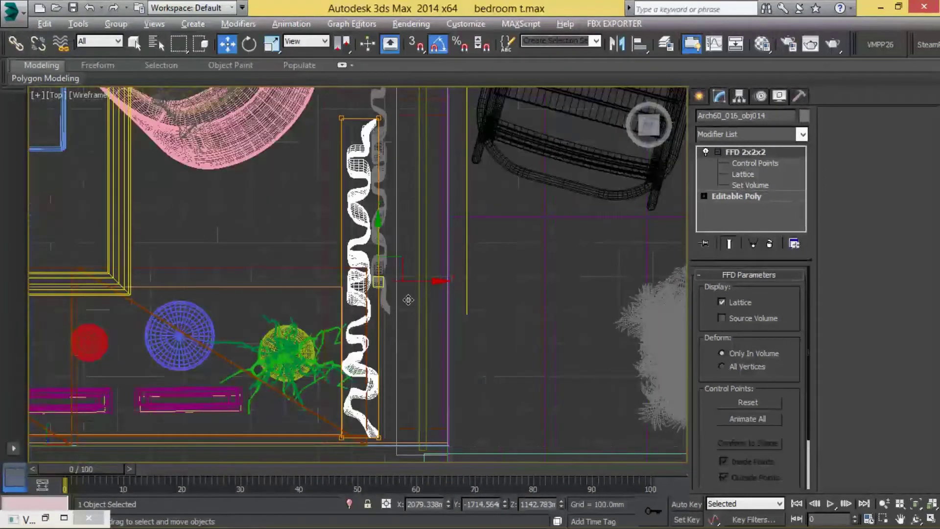
Select Rectangle017's right-edge vertices at Vertex level
click(332, 256)
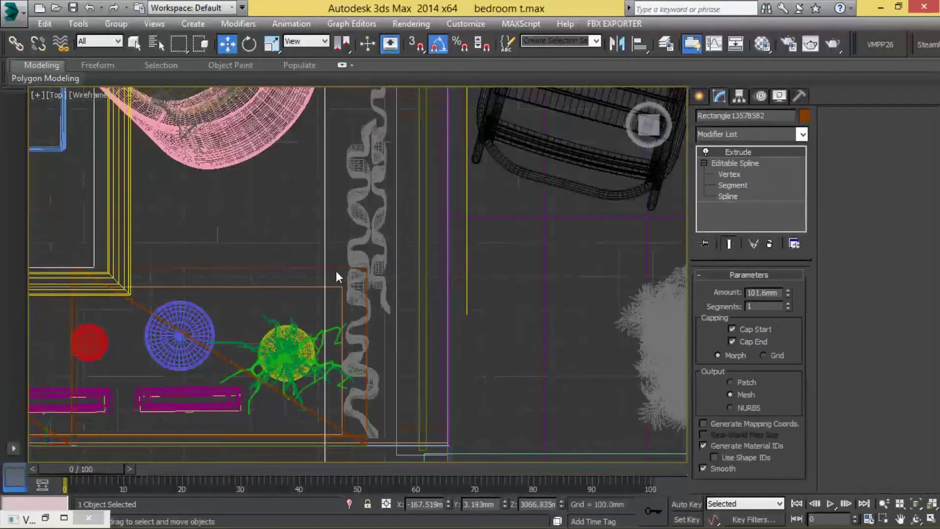
click(336, 271)
click(740, 163)
mouse_move(352, 255)
mouse_down()
mouse_move(391, 412)
mouse_move(366, 411)
mouse_up()
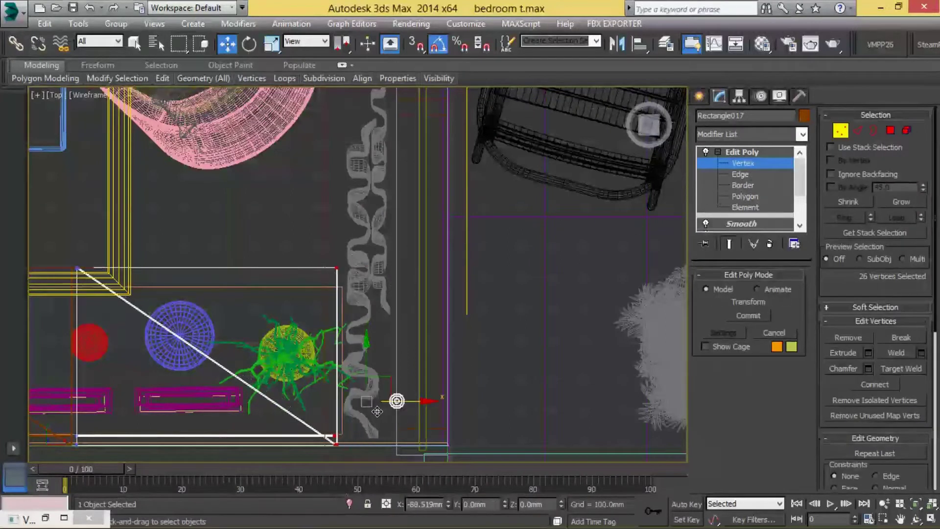
key(c)
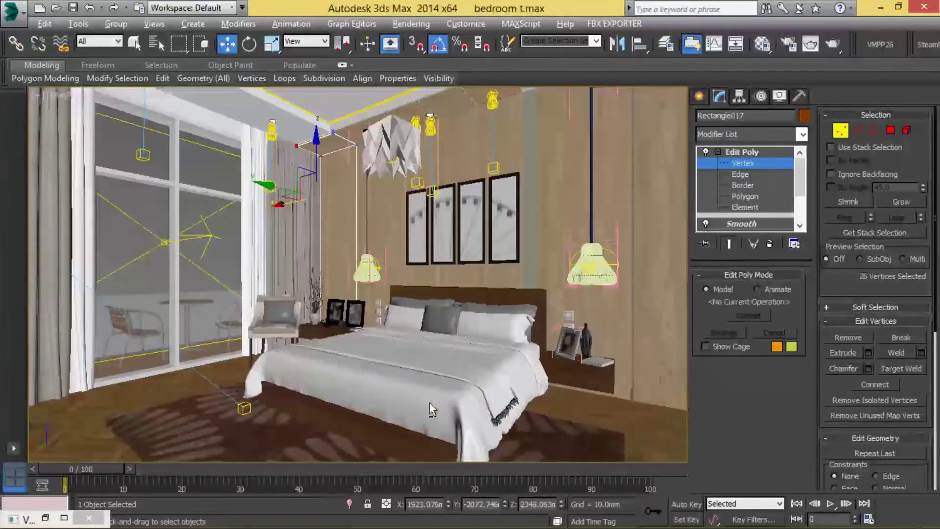
click(746, 152)
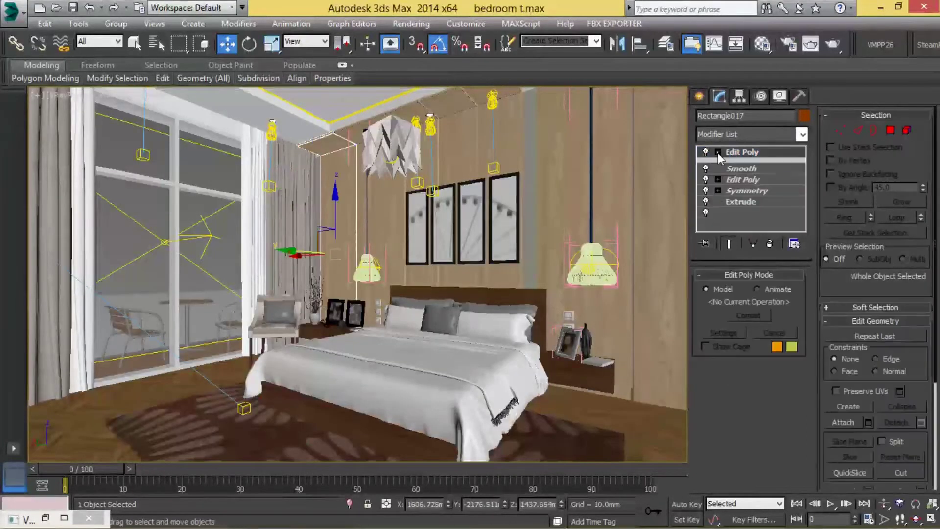
click(350, 376)
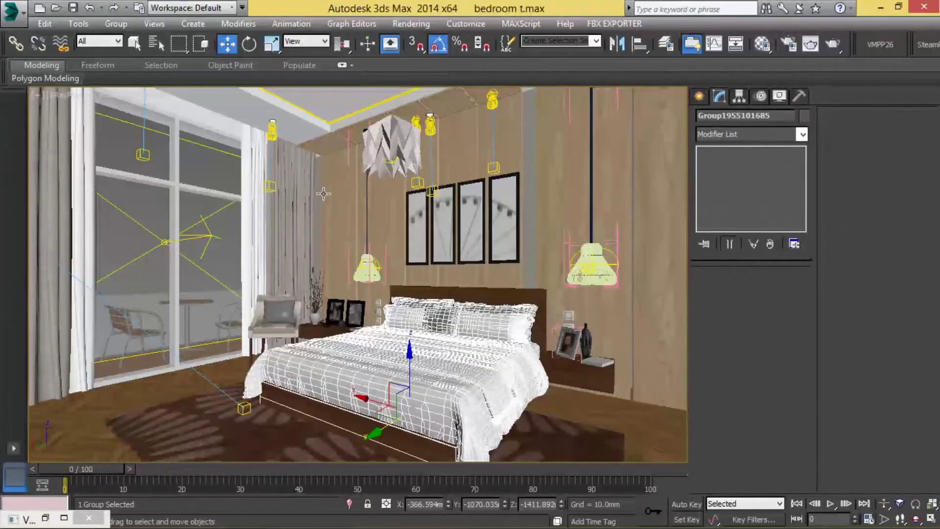
click(411, 210)
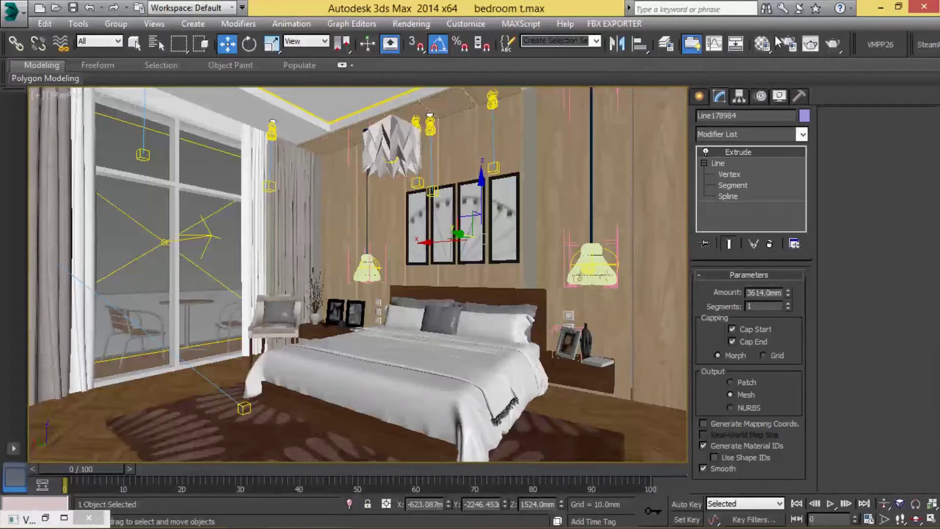
click(833, 45)
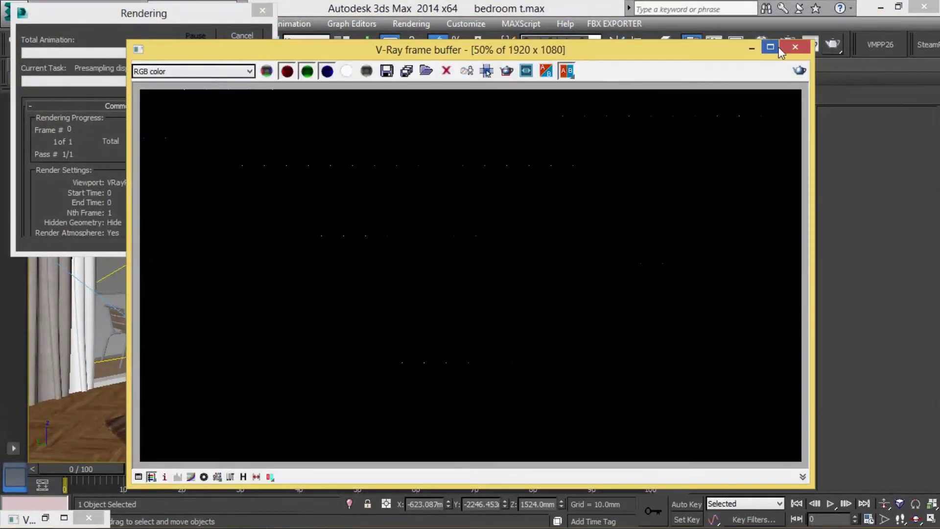
click(794, 43)
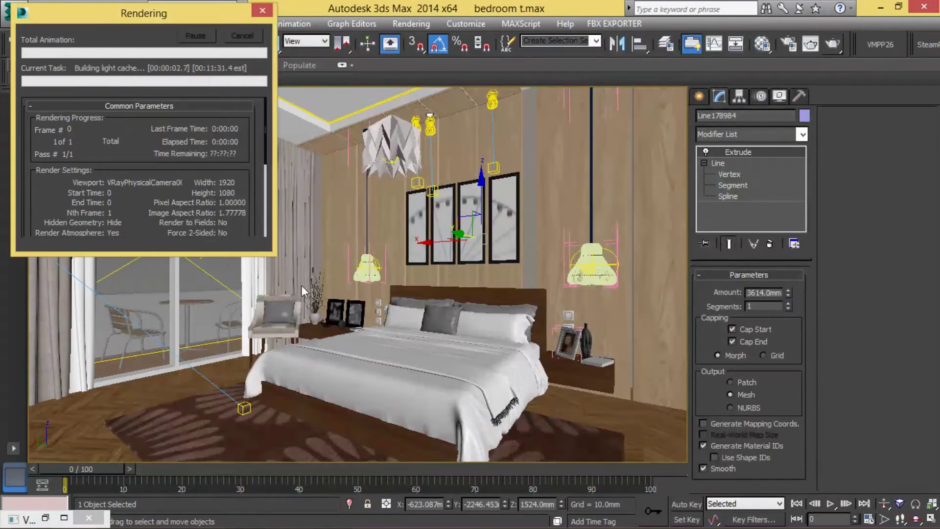
Pull the soffit Rectangle017's right-edge vertices left to fit the room corner
click(242, 35)
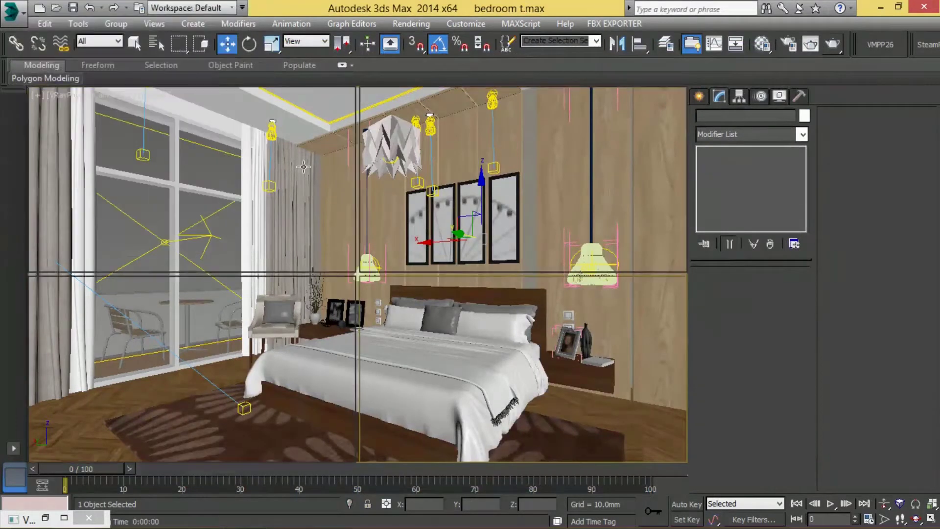
key(alt+w)
click(293, 158)
key(alt+w)
key(ctrl+z)
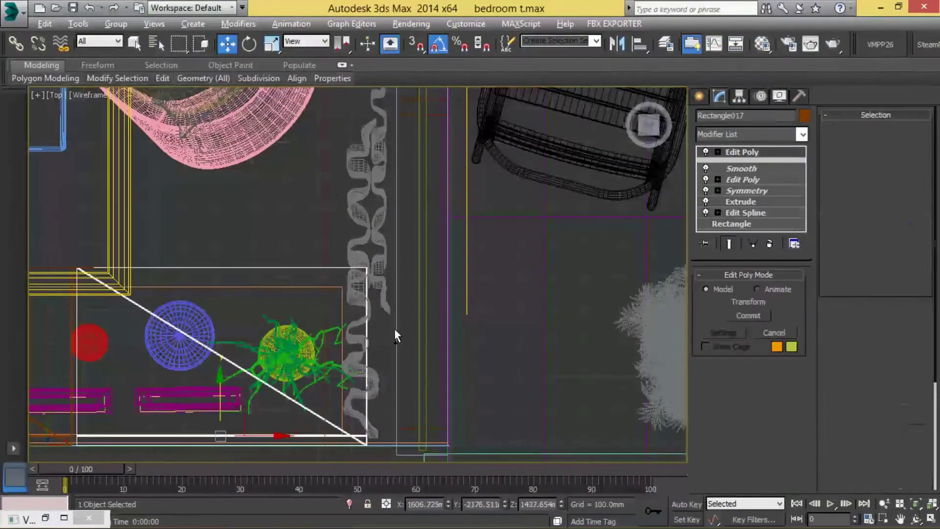
click(717, 152)
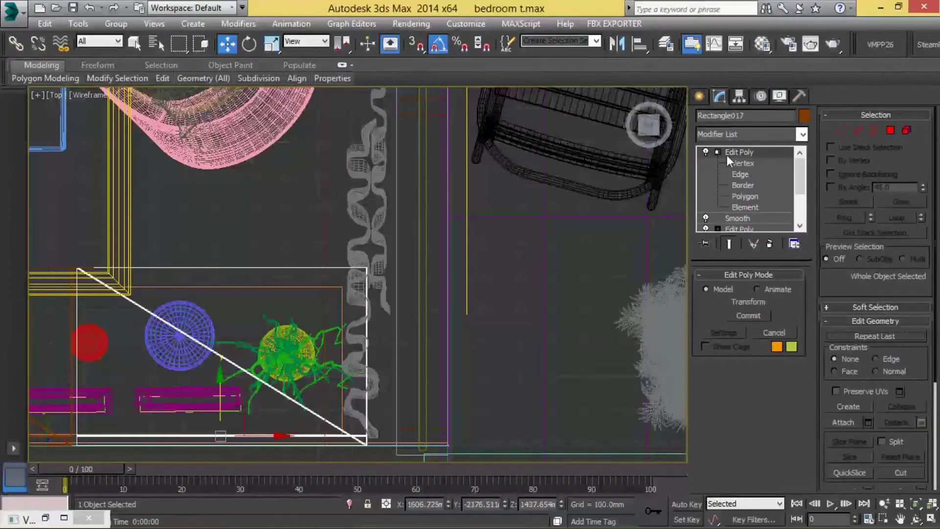
drag(416, 413, 372, 410)
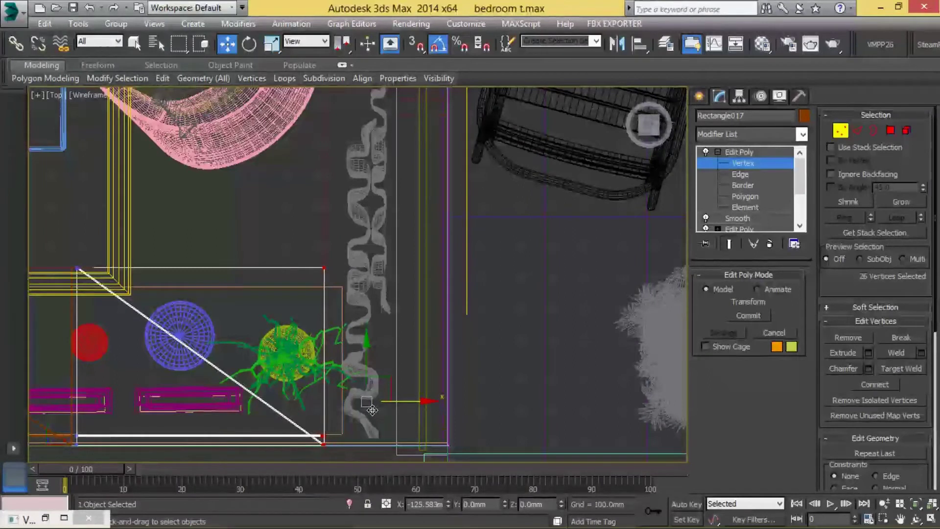
click(741, 161)
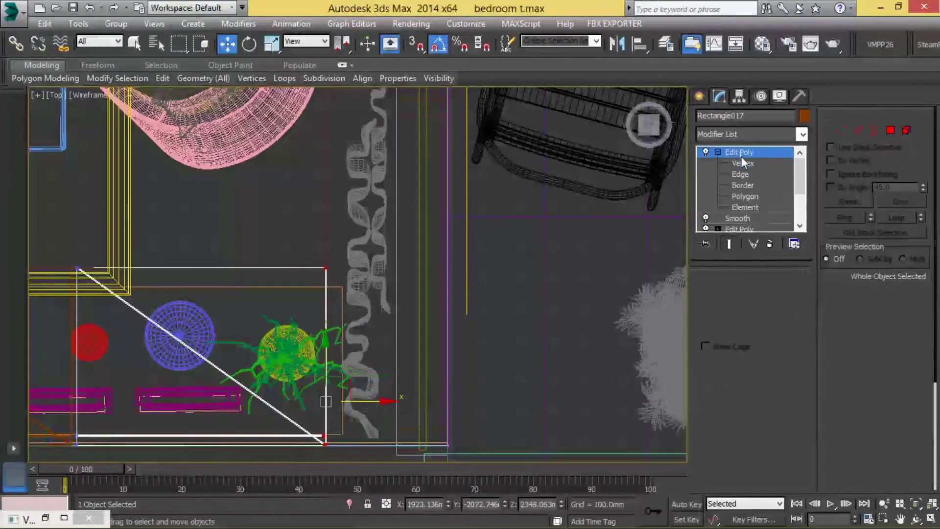
click(518, 308)
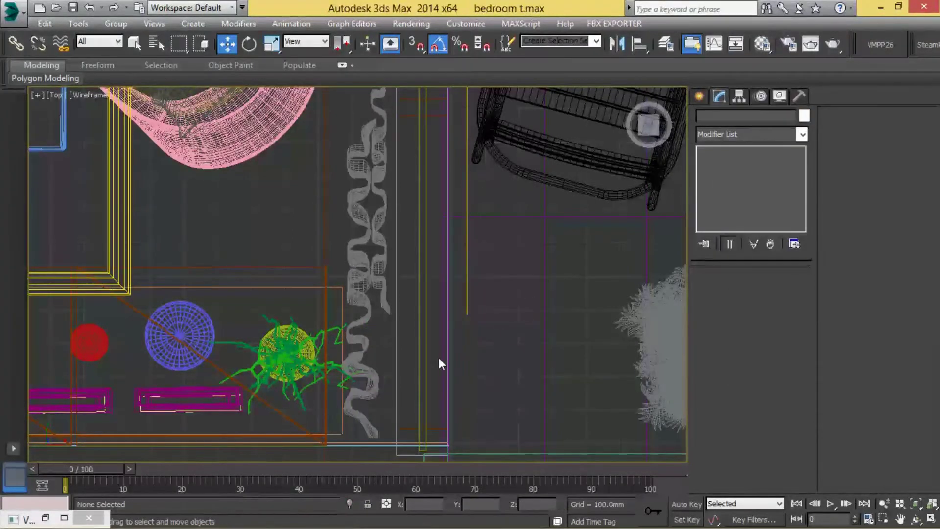
Change the wooden back wall Line178984's Extrude Amount to adjust its height
key(alt+w)
key(alt+w)
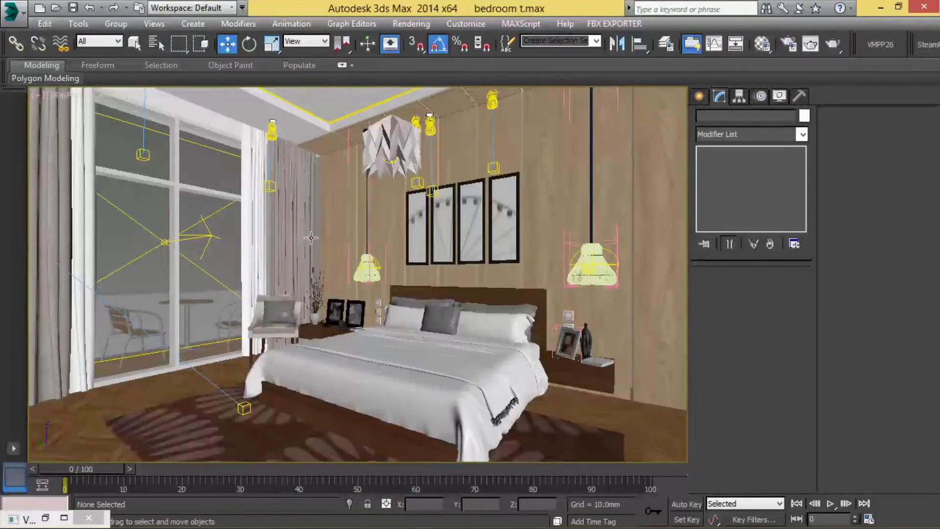
click(356, 222)
drag(788, 292, 779, 454)
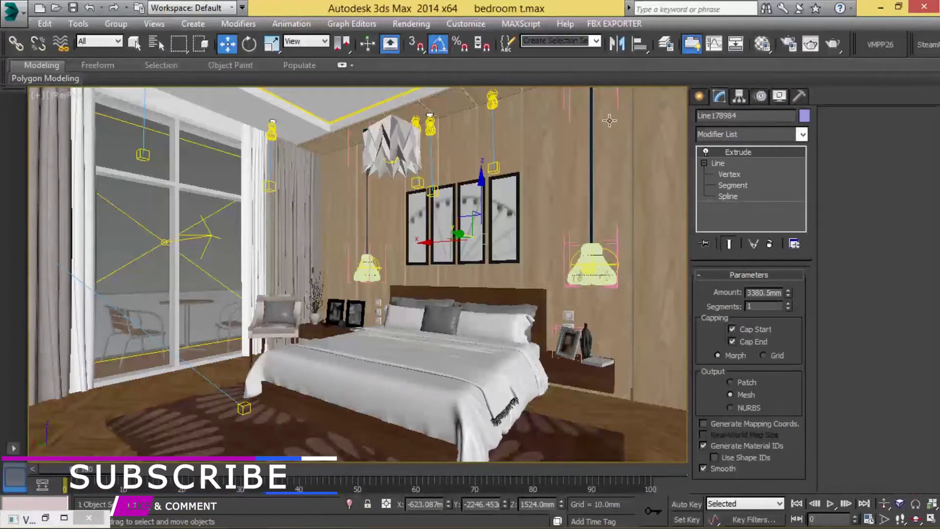
click(390, 114)
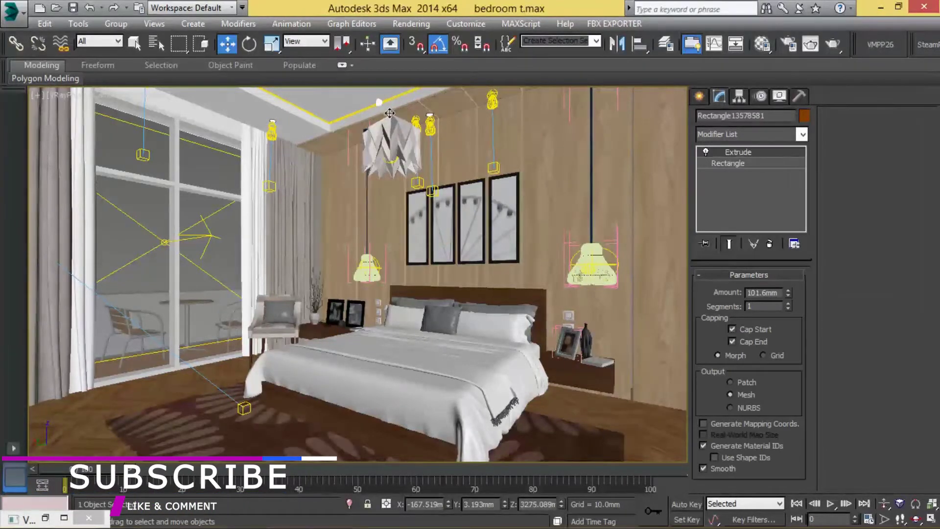
Move the soffit's corner vertices near the ceiling to extend it
click(324, 158)
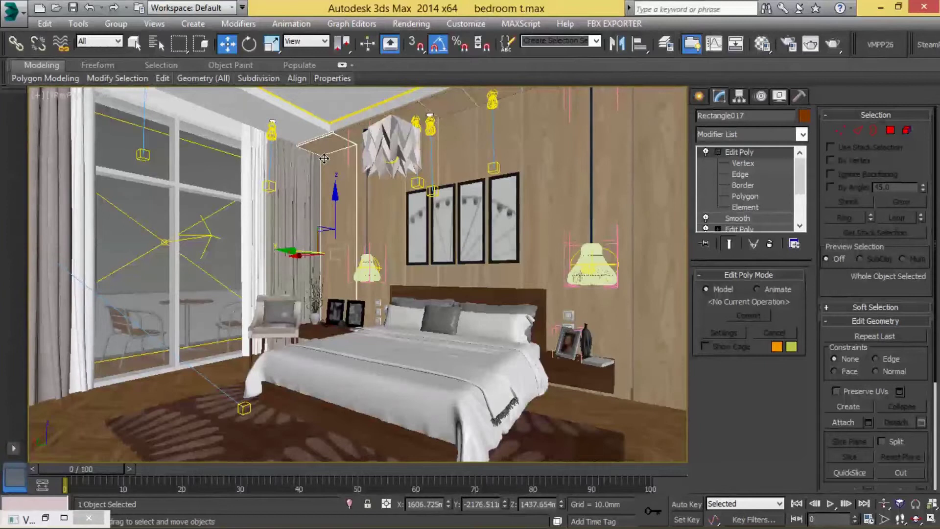
click(759, 163)
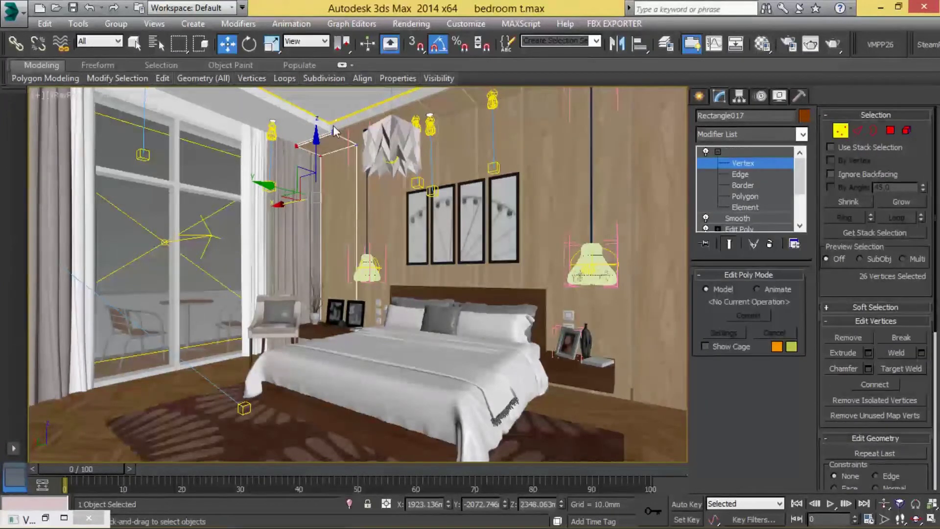
click(283, 145)
drag(283, 129, 268, 108)
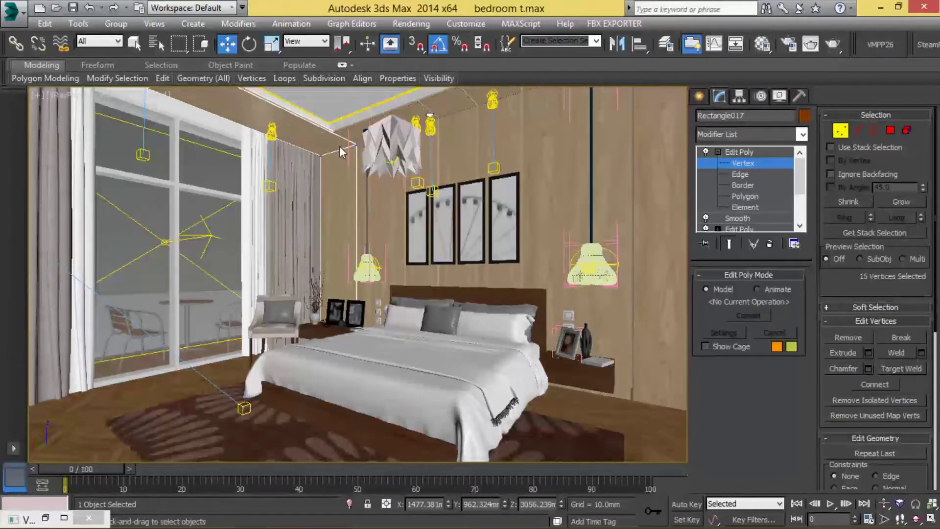
In Top view, move the selected soffit vertices along Y up to the wall line
key(t)
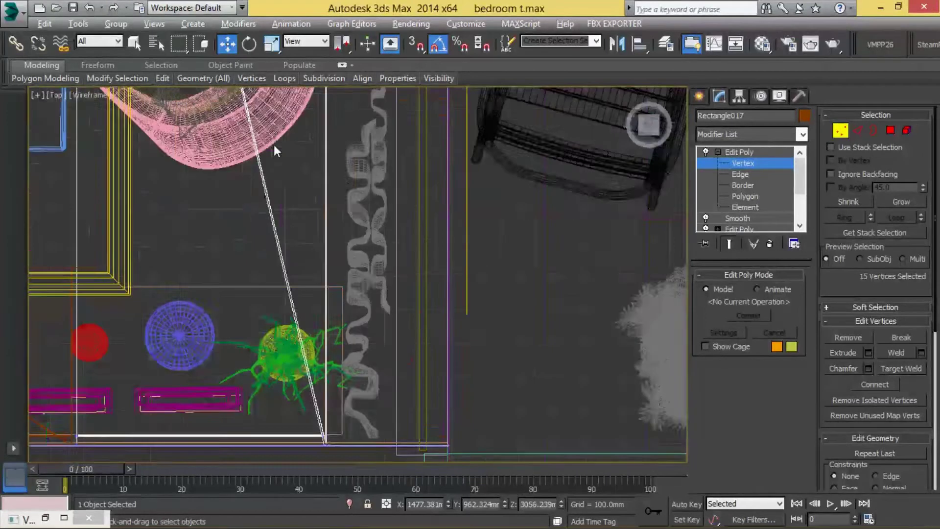
key(z)
scroll(313, 210, down, 5)
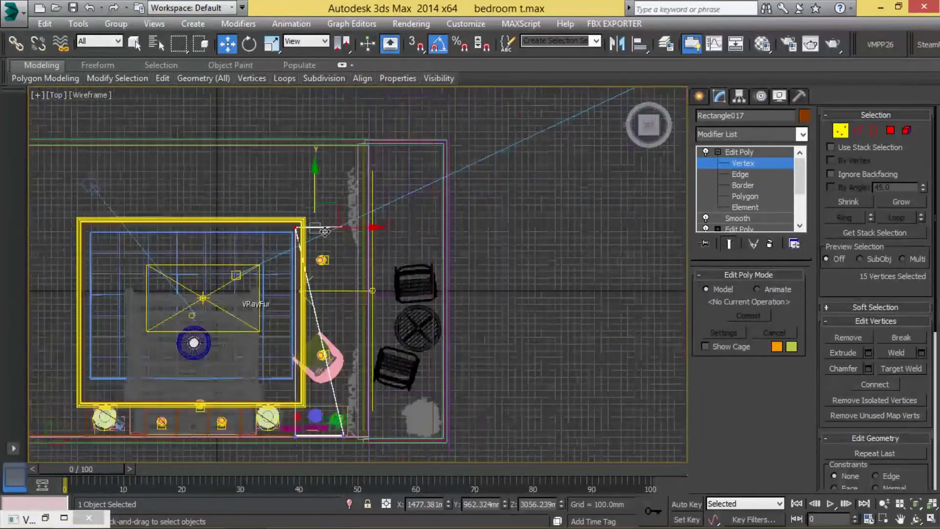
scroll(324, 258, up, 4)
scroll(324, 258, up, 2)
drag(324, 258, 324, 149)
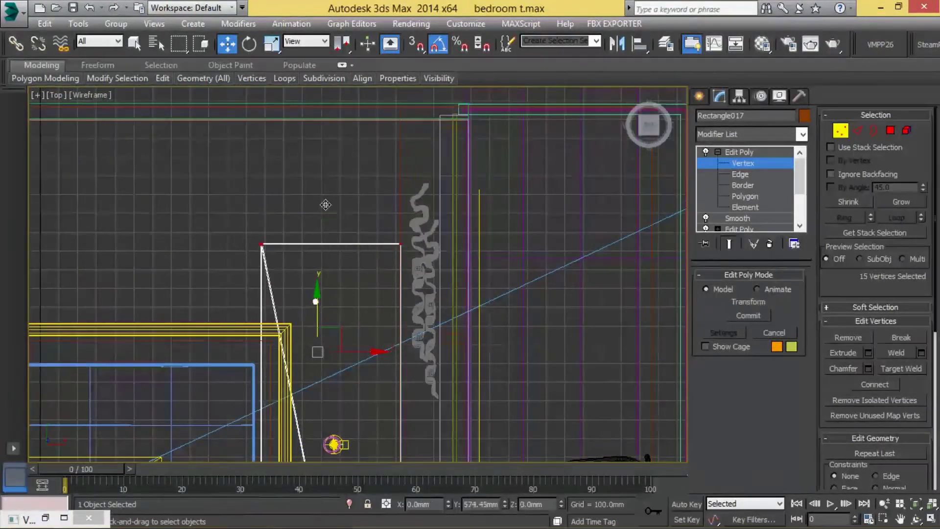
key(1)
click(534, 185)
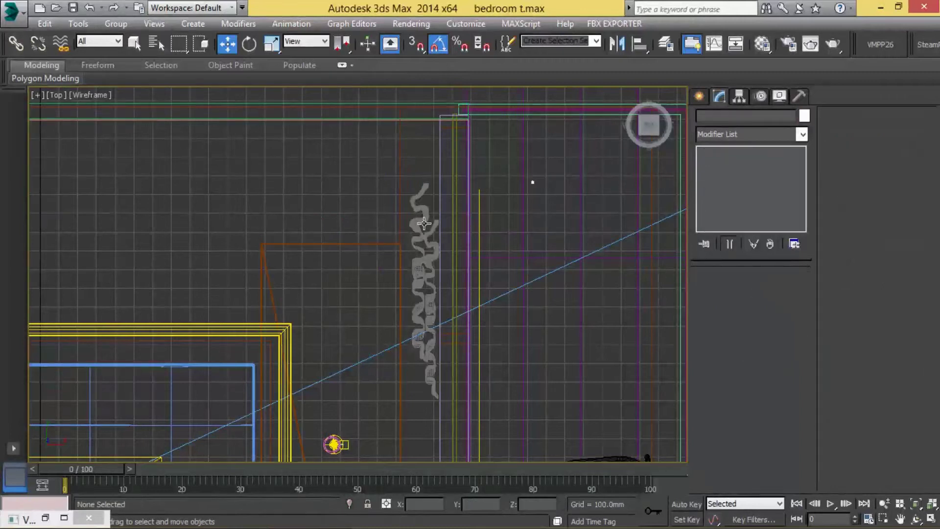
click(240, 324)
Shift the ceiling frame Rectangle13578582's edge spline vertices left to the wall
scroll(406, 186, down, 5)
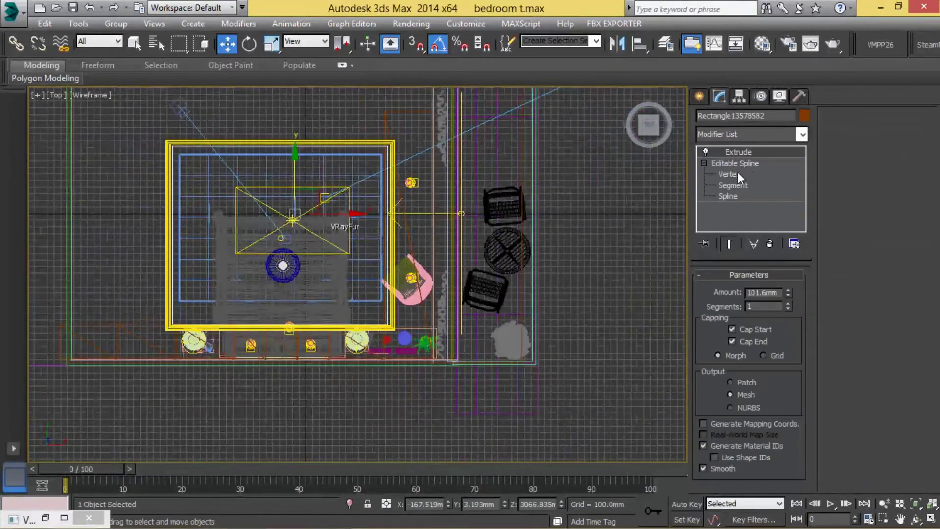
click(729, 174)
scroll(401, 335, up, 5)
drag(401, 334, 388, 325)
scroll(399, 337, up, 3)
click(729, 162)
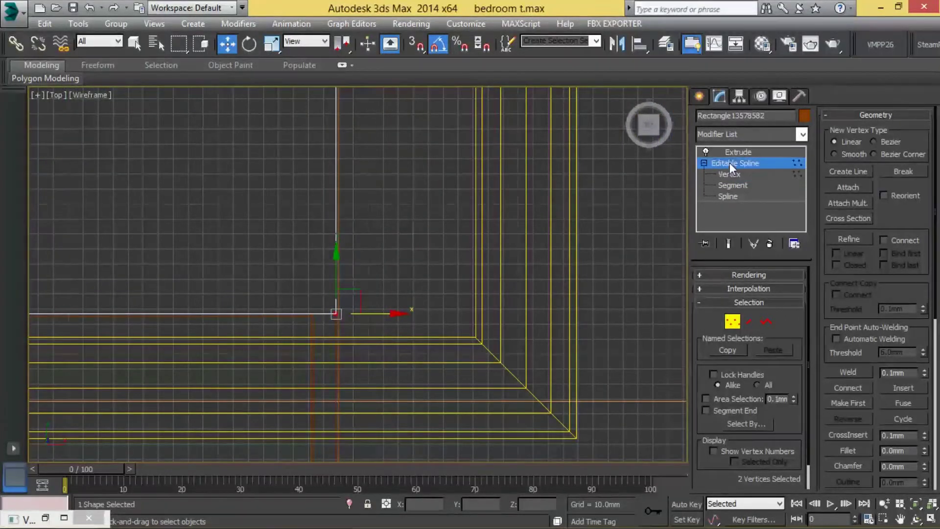
Move VRayLight127's edge vertices left to the wall at Editable Poly vertex level
click(510, 221)
scroll(543, 225, down, 2)
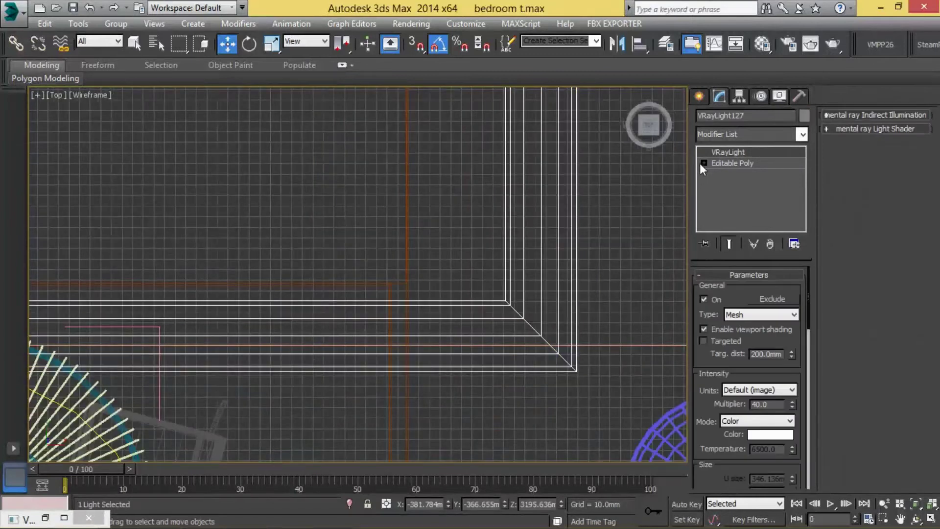
click(700, 163)
click(727, 176)
scroll(520, 232, down, 3)
scroll(524, 230, down, 3)
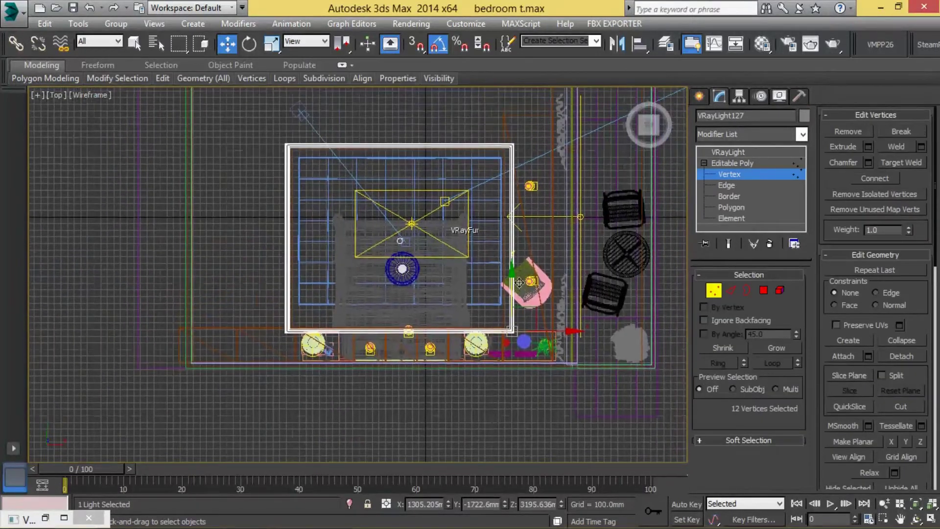
scroll(505, 160, up, 5)
scroll(543, 274, down, 3)
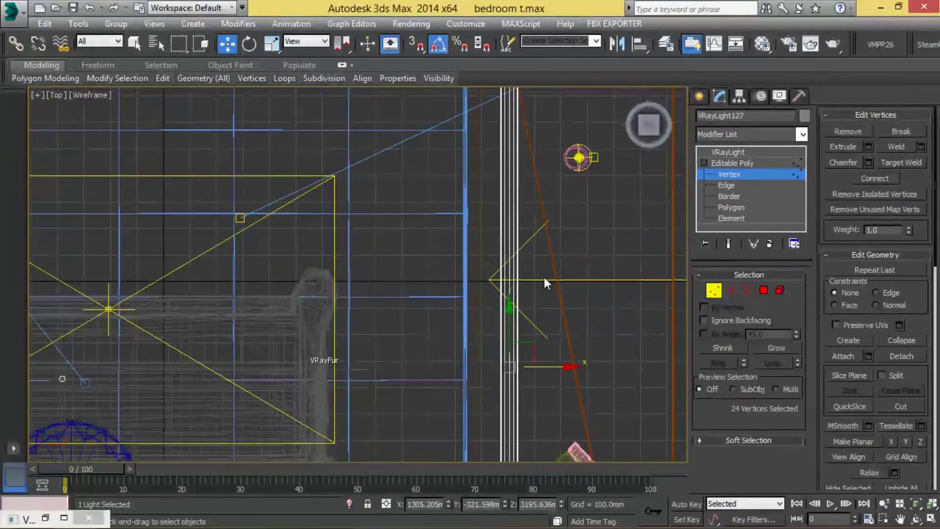
scroll(529, 244, up, 3)
drag(550, 235, 530, 235)
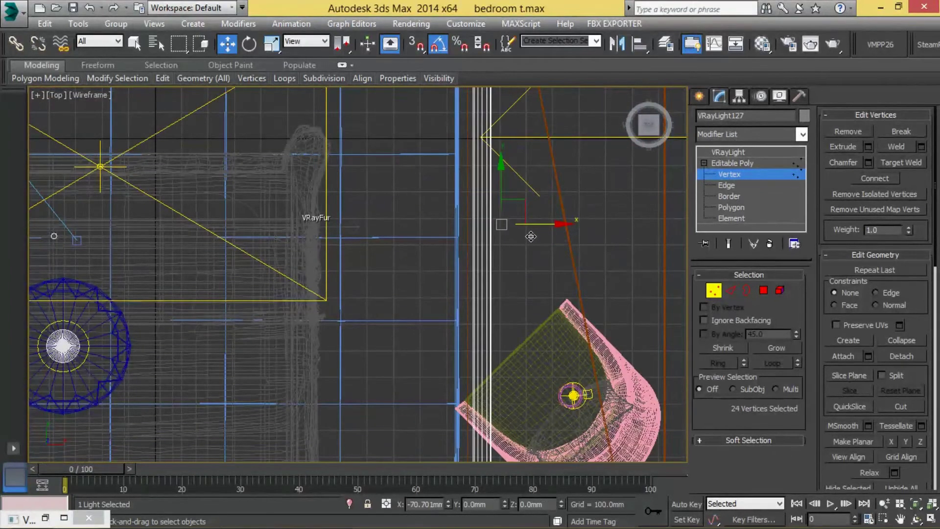
click(749, 163)
click(727, 152)
Select the rug esp-6103-04_f and switch to the camera view
click(436, 230)
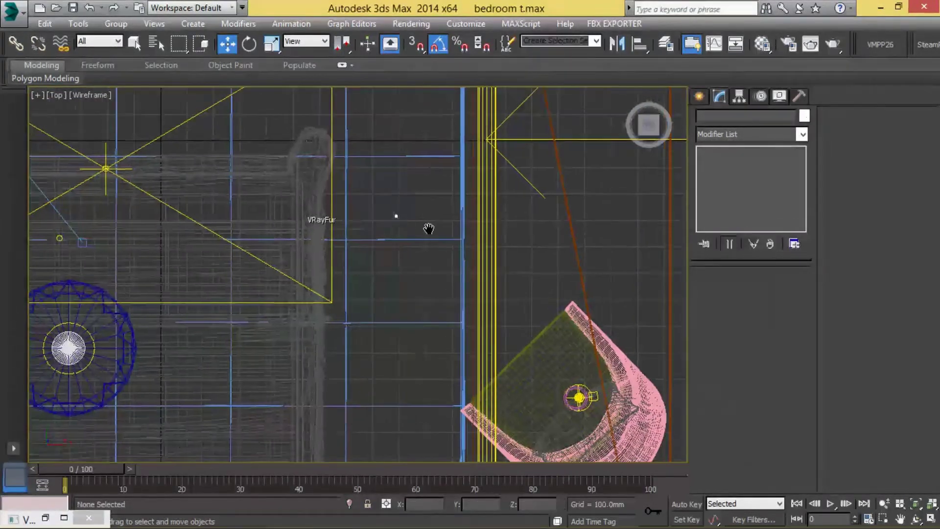
scroll(514, 205, down, 5)
click(540, 192)
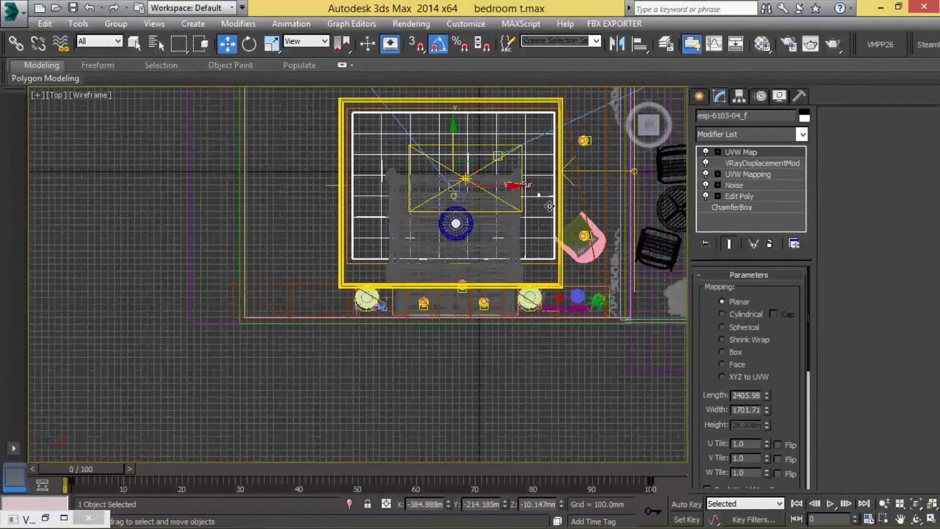
scroll(490, 200, up, 2)
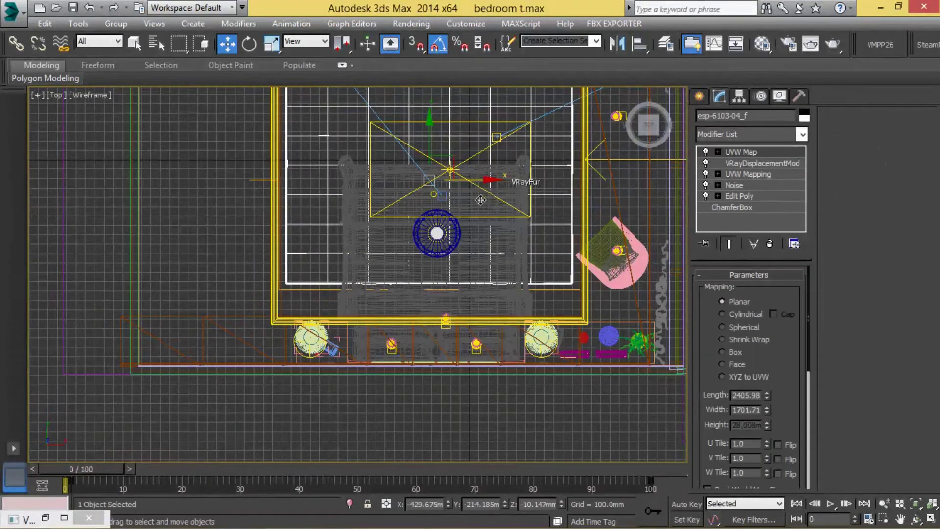
key(c)
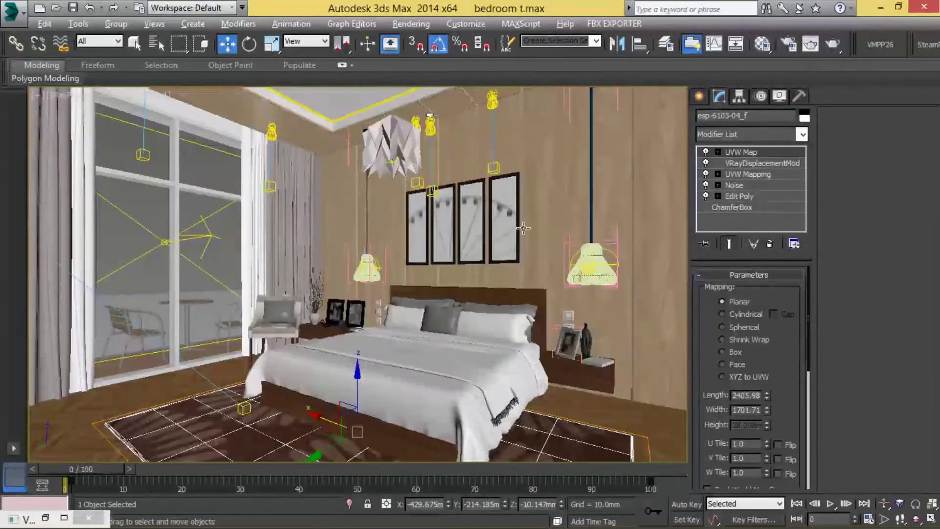
Add a UVW Map modifier with Box mapping to Rectangle017
click(552, 229)
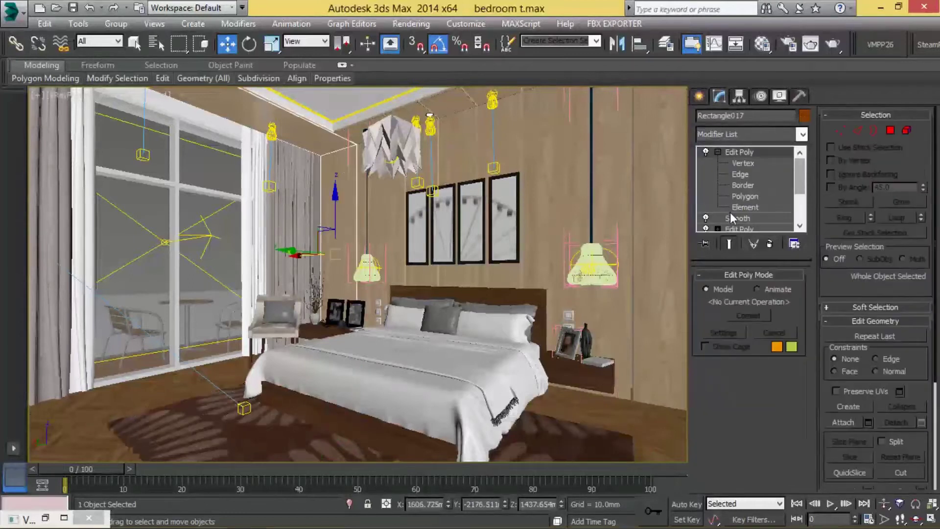
click(717, 152)
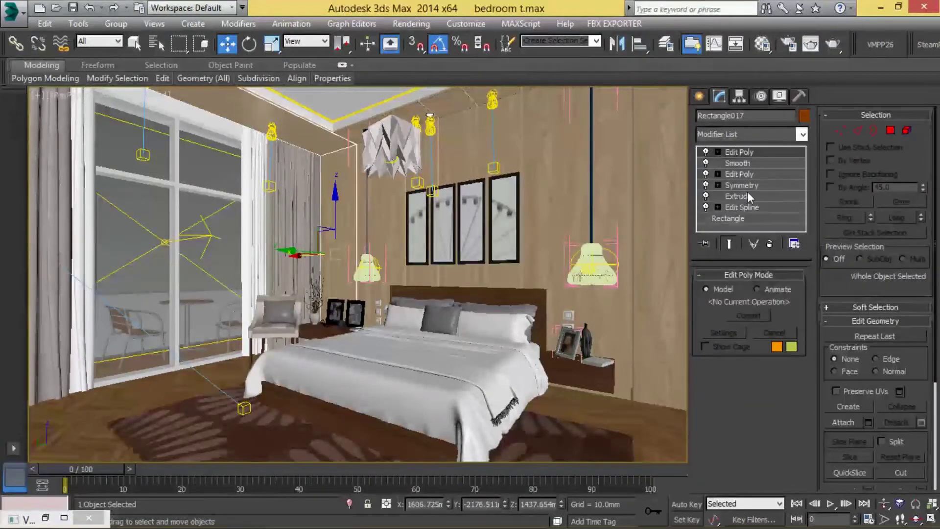
click(742, 136)
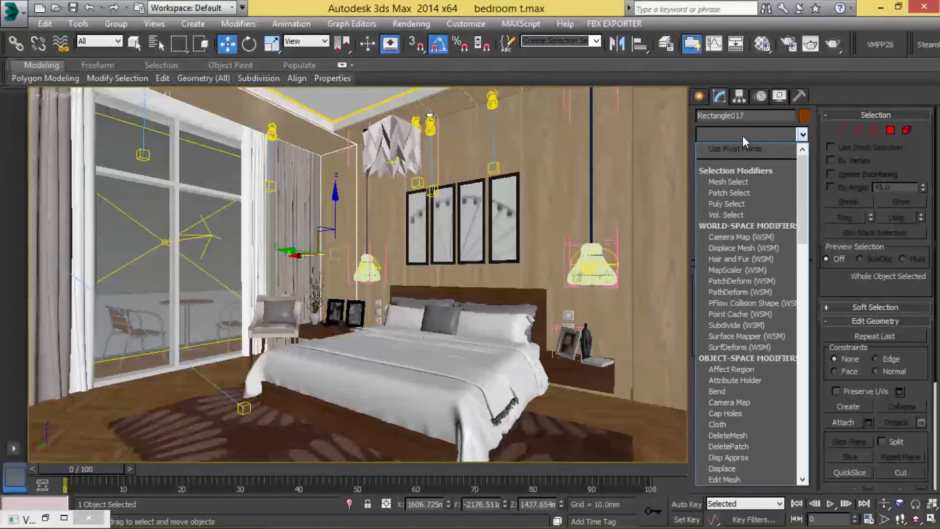
key(u)
key(u)
key(Return)
click(737, 348)
Size the box mapping to about 2432 length, 819 width and 2437 height
drag(767, 410, 779, 441)
drag(770, 390, 770, 391)
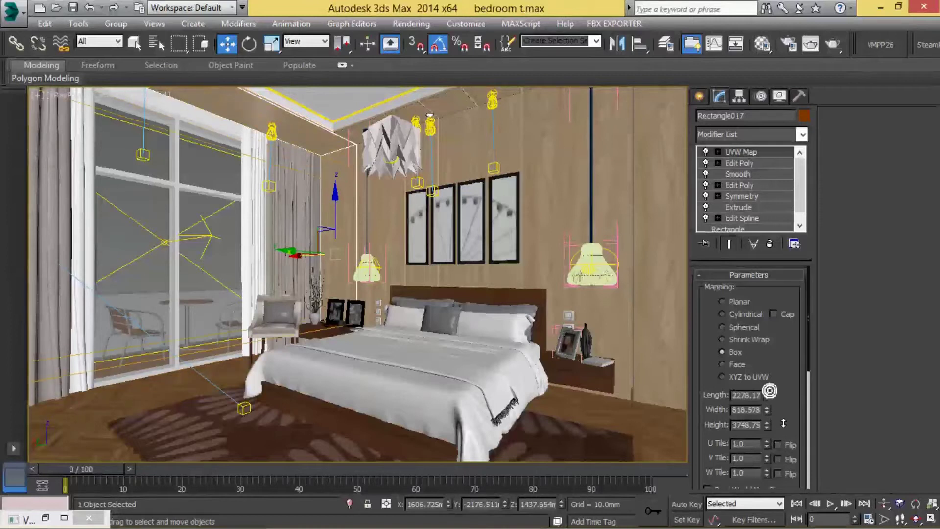
mouse_move(765, 424)
mouse_down()
mouse_move(788, 471)
mouse_move(786, 458)
mouse_up()
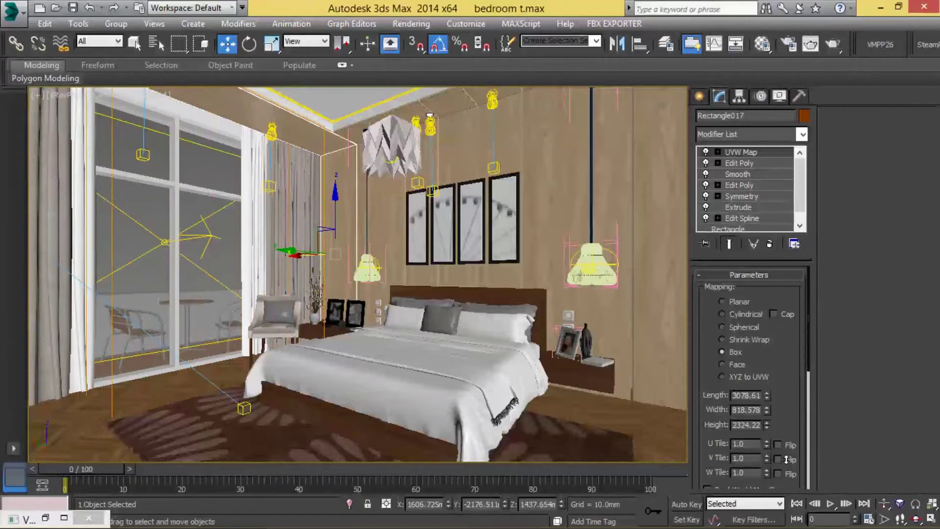
drag(772, 410, 773, 421)
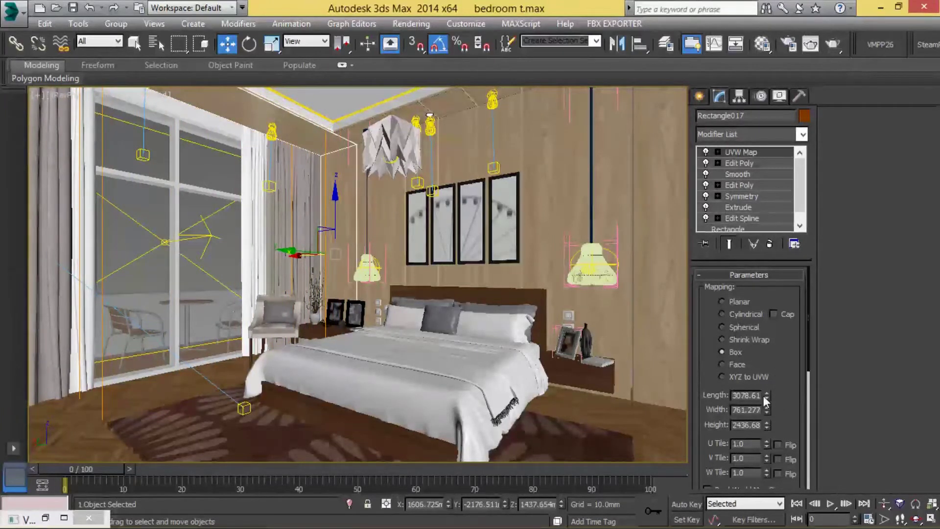
drag(765, 394, 778, 415)
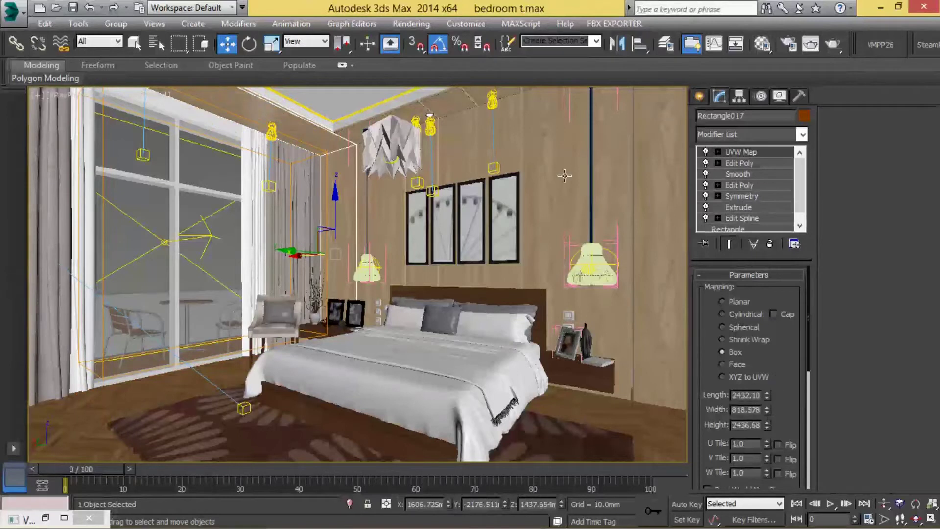
Run a quick production test render, then close the frame buffer
click(555, 202)
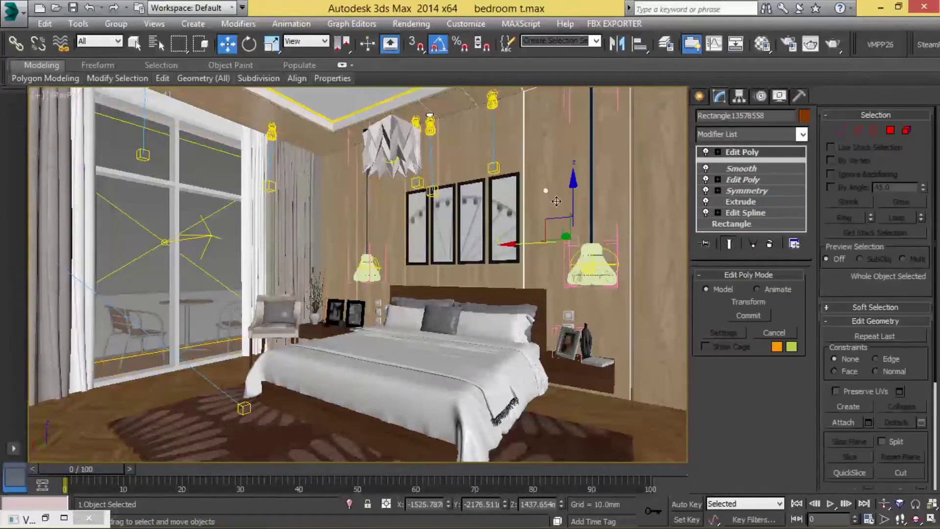
click(834, 45)
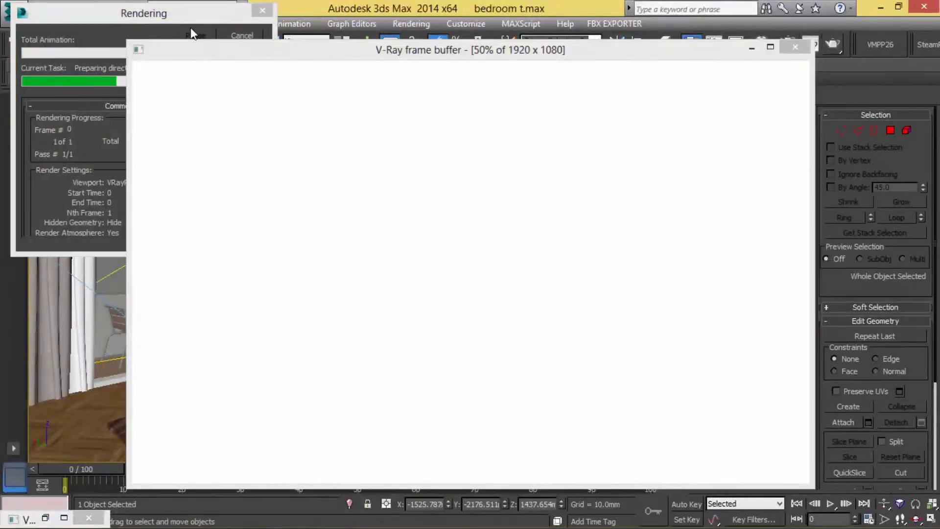
scroll(539, 232, down, 1)
scroll(535, 294, down, 1)
scroll(533, 296, up, 1)
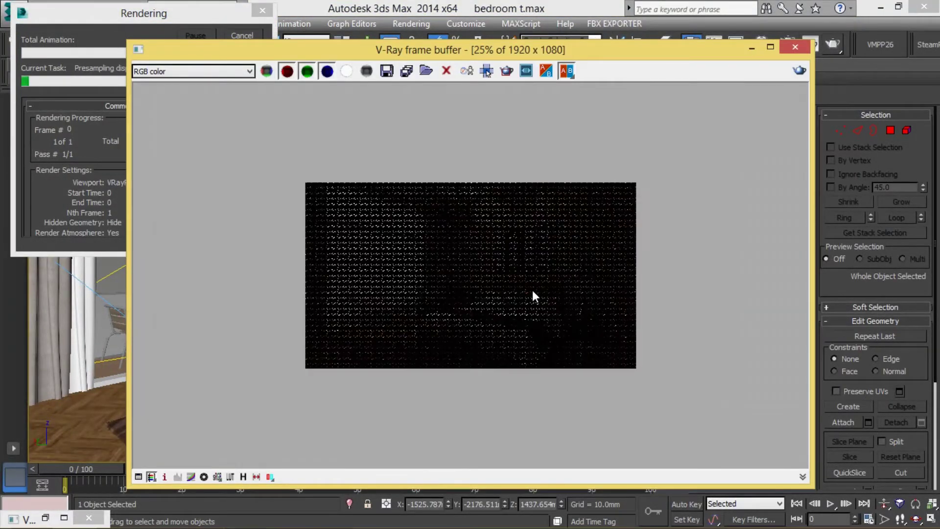
scroll(533, 295, up, 1)
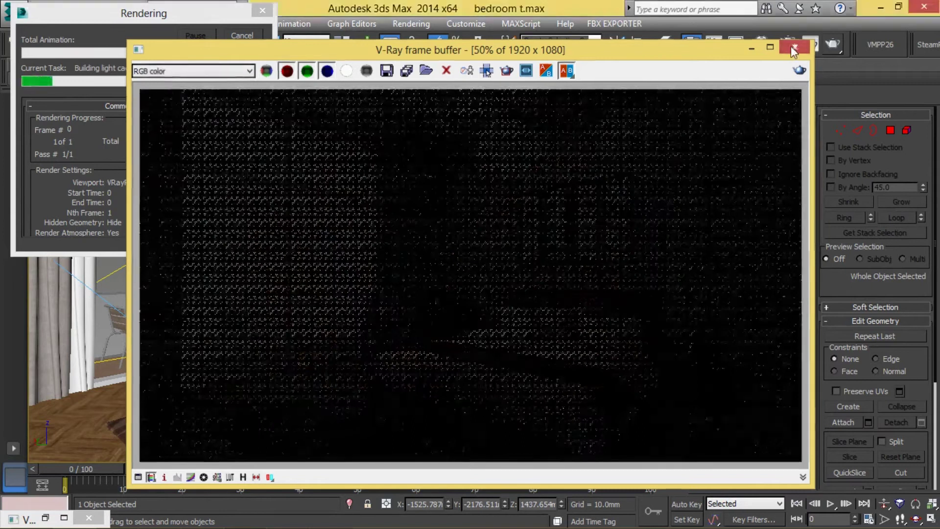
click(795, 46)
click(241, 35)
Clone the V-Ray plane light as VRayLight130, rotate it, and move it to the left wall
key(alt+w)
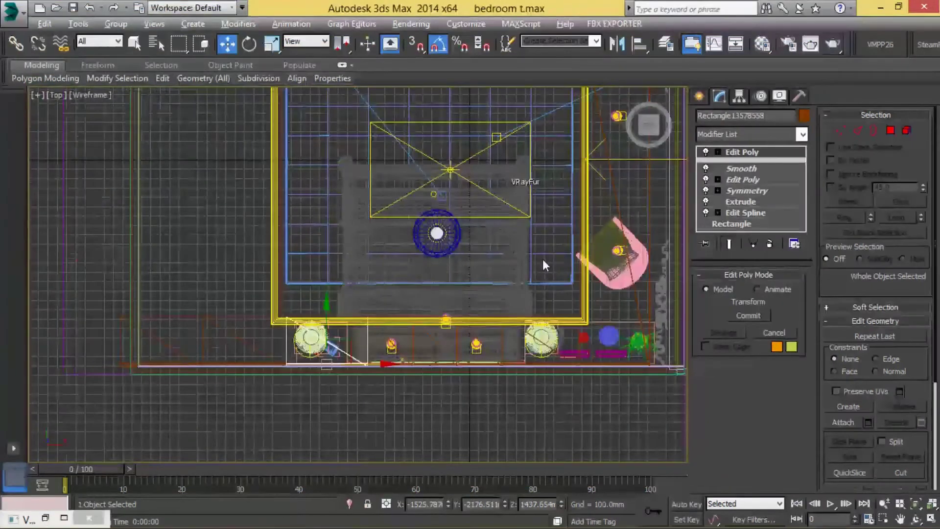
middle_drag(494, 124, 568, 225)
click(621, 205)
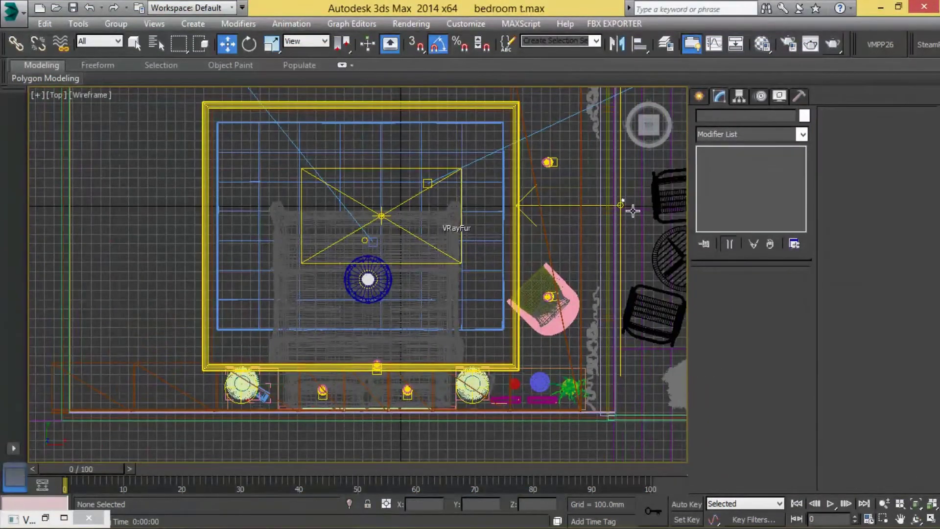
middle_drag(628, 205, 647, 246)
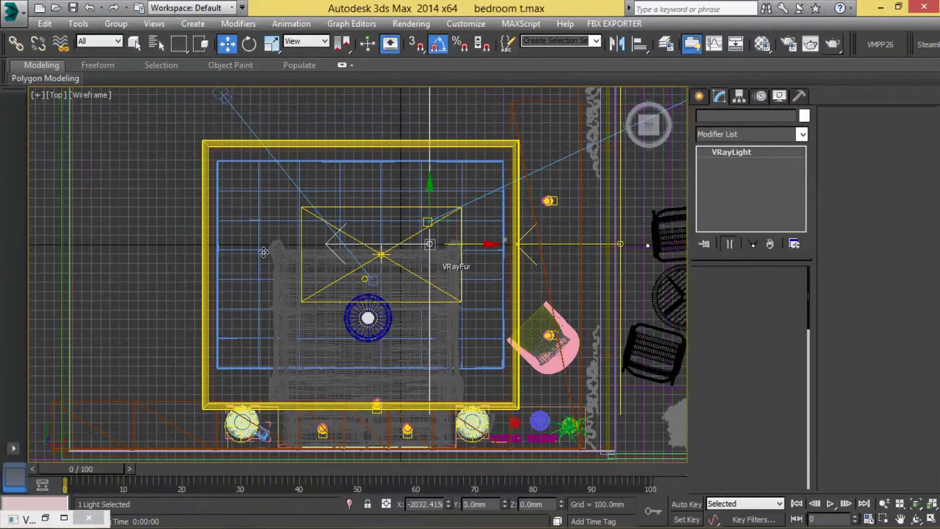
shift+drag(647, 246, 240, 239)
key(Return)
key(e)
drag(267, 288, 245, 265)
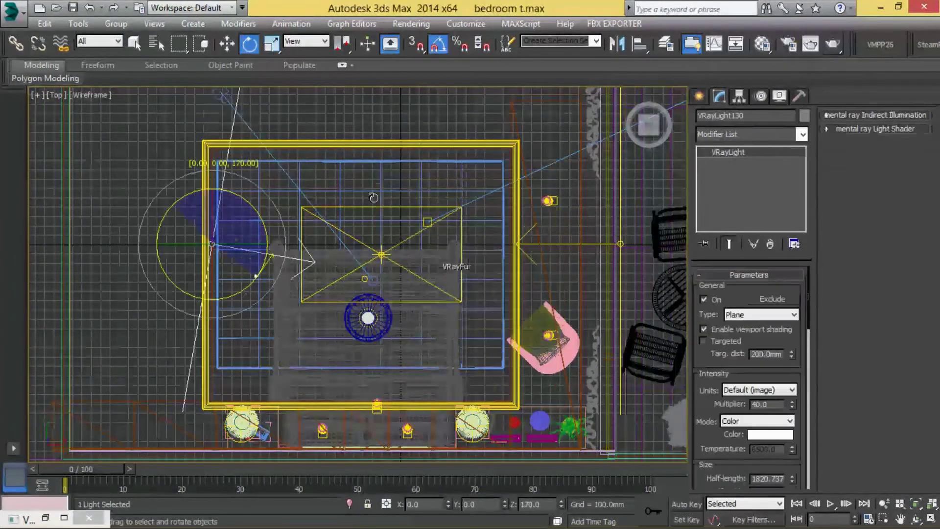
key(w)
middle_drag(246, 244, 283, 302)
drag(283, 302, 240, 301)
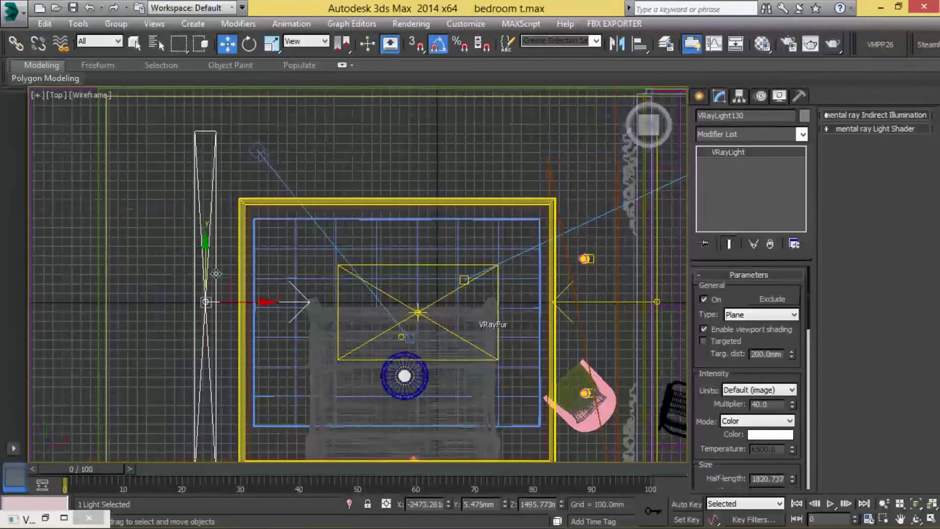
drag(216, 274, 216, 255)
Shrink VRayLight130 to half-width 723.189 with shorter half-length, raise it and tilt it slightly
scroll(725, 394, down, 2)
drag(793, 427, 807, 469)
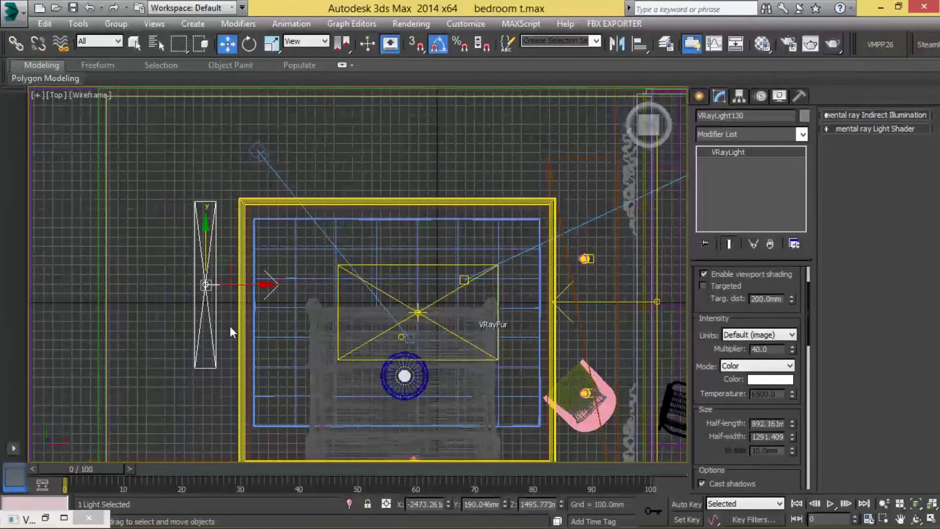
key(super+shift)
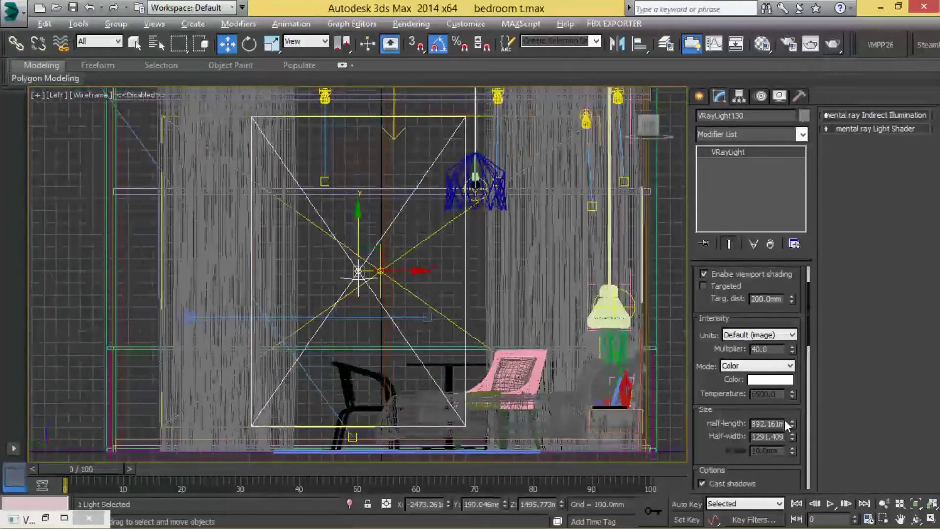
drag(793, 436, 793, 456)
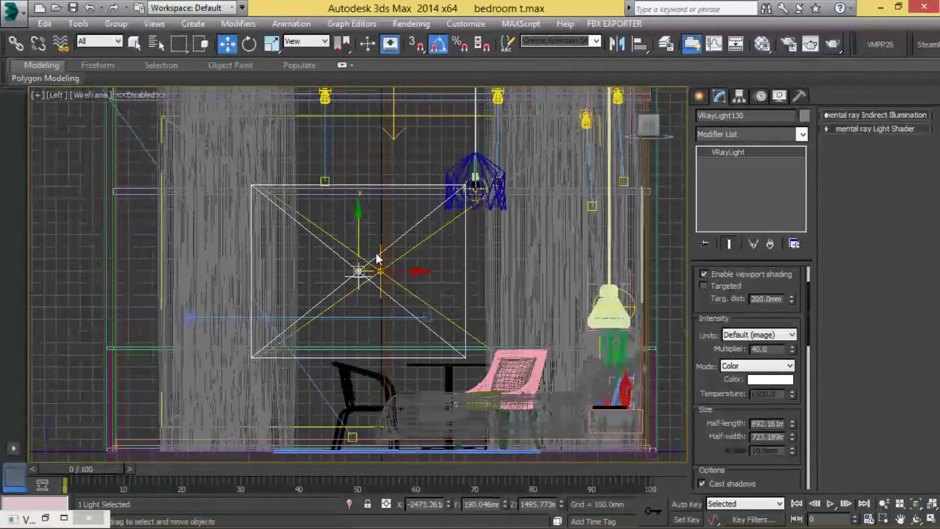
drag(380, 248, 379, 233)
key(alt+w)
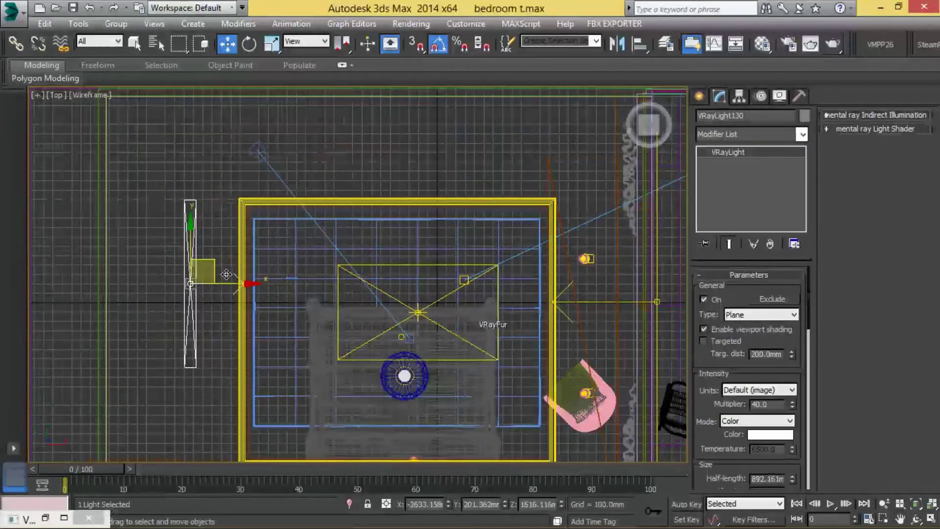
key(e)
mouse_move(226, 274)
mouse_down()
mouse_move(223, 260)
mouse_move(215, 296)
mouse_up()
key(w)
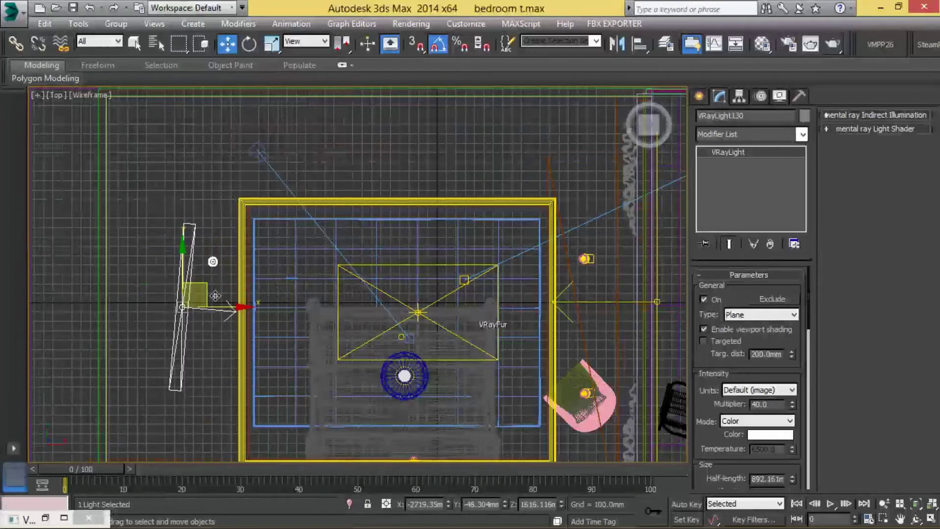
Clone the light as VRayLight131 at the top of the room, reposition it and adjust its multiplier
scroll(721, 391, down, 3)
scroll(721, 392, down, 2)
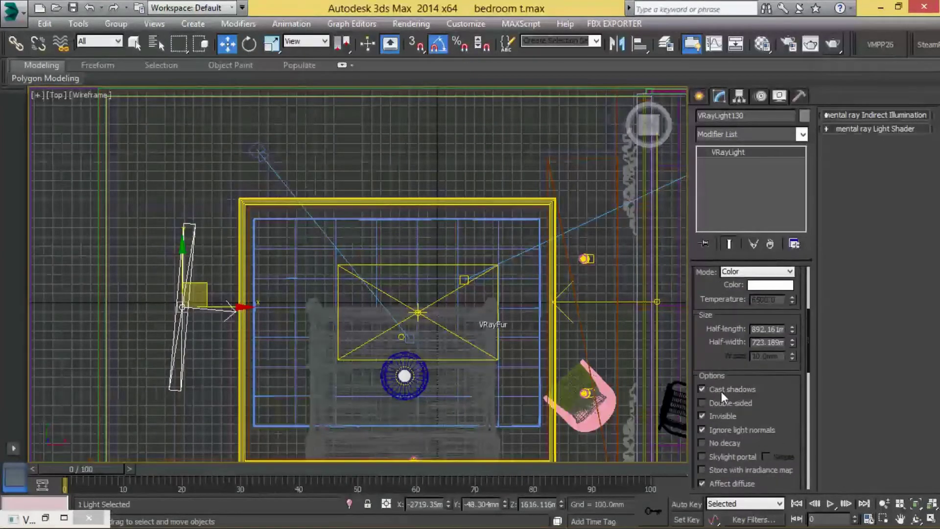
middle_drag(342, 244, 334, 282)
mouse_move(213, 320)
shift+mouse_down()
mouse_move(345, 216)
mouse_move(330, 230)
mouse_move(369, 178)
mouse_move(388, 217)
shift+mouse_up()
key(Return)
key(e)
key(e)
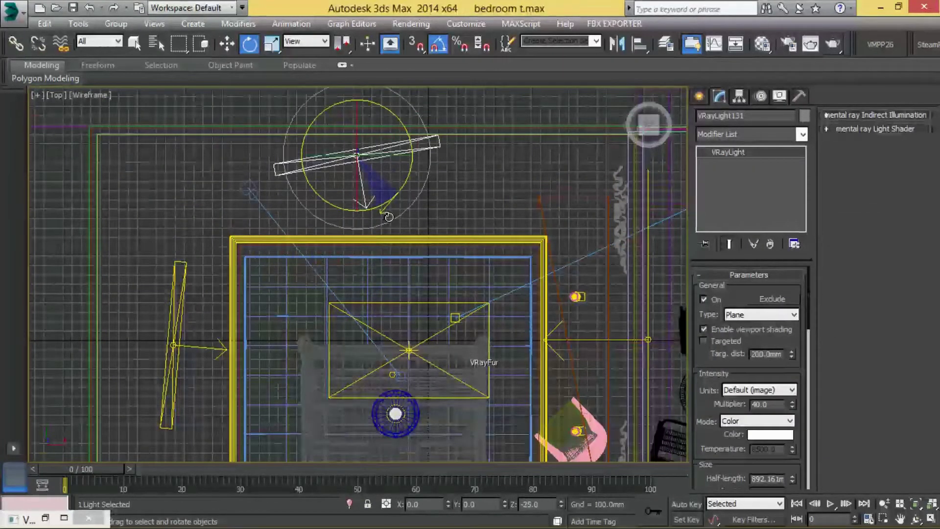
key(w)
drag(367, 147, 361, 152)
double_click(763, 404)
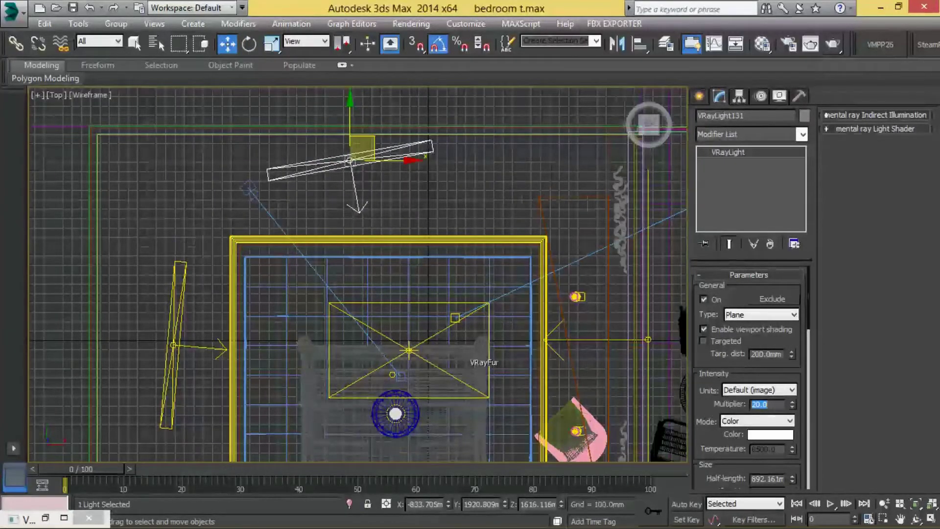
Render a 1920 x 1080 production image through VRayPhysicalCamera001
click(185, 279)
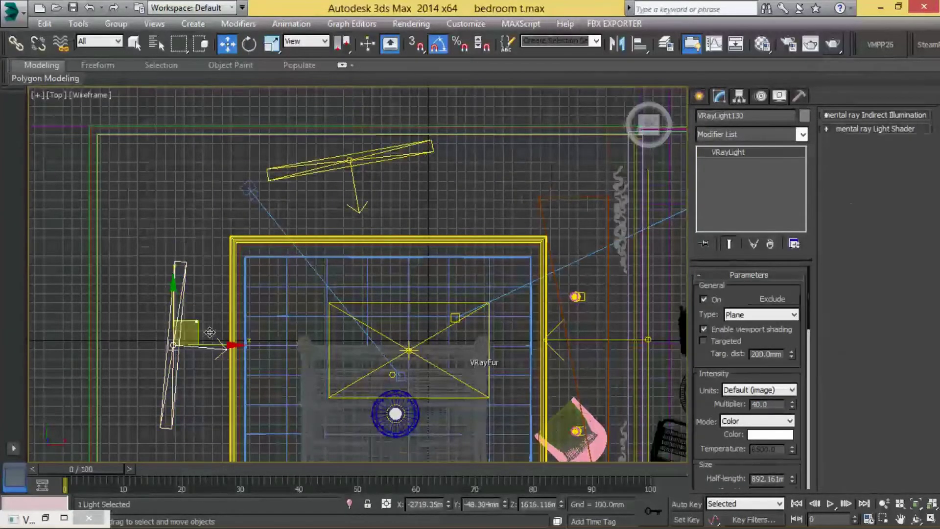
click(262, 190)
key(c)
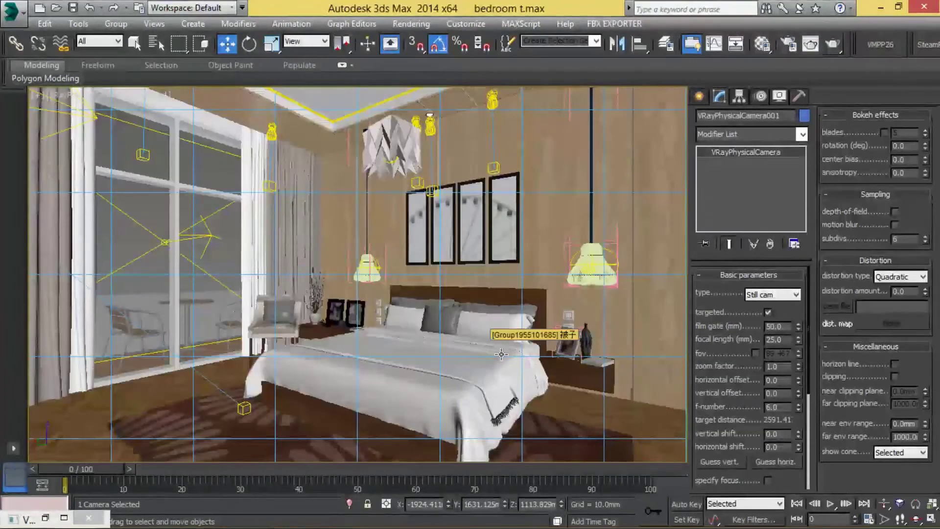
click(835, 47)
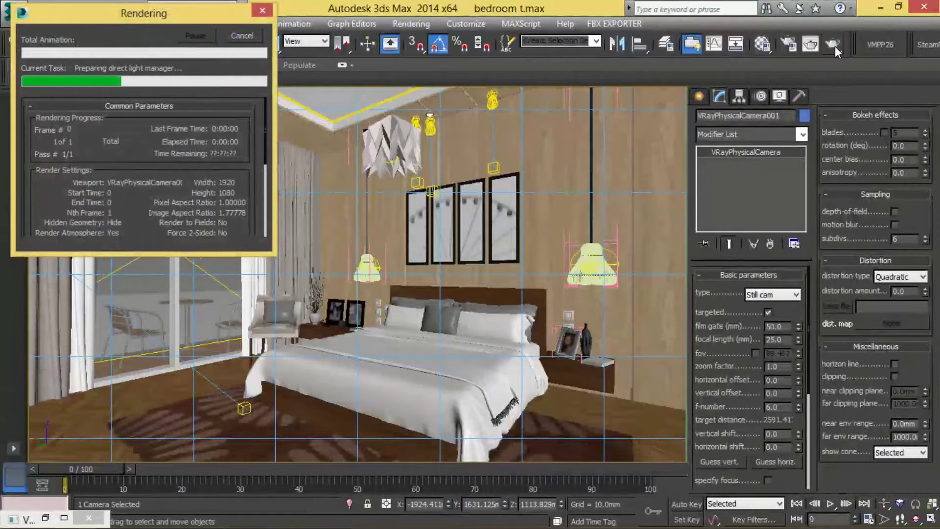
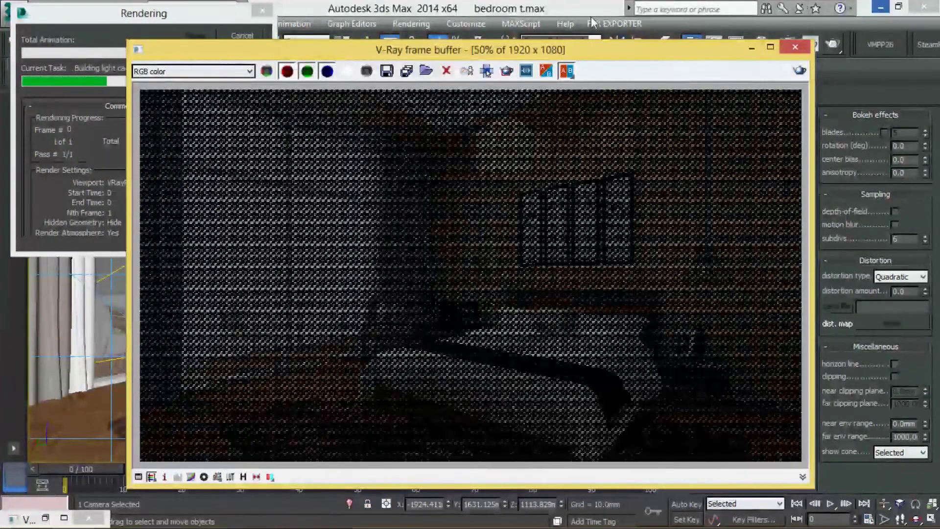
Leave the camera view and maximize the Top viewport to show the full bedroom floor plan
scroll(606, 249, down, 1)
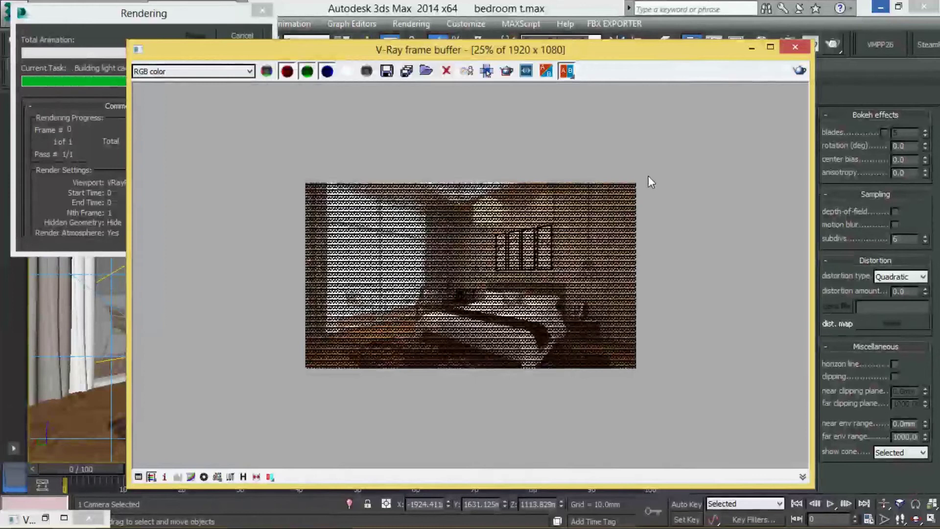
scroll(568, 213, up, 1)
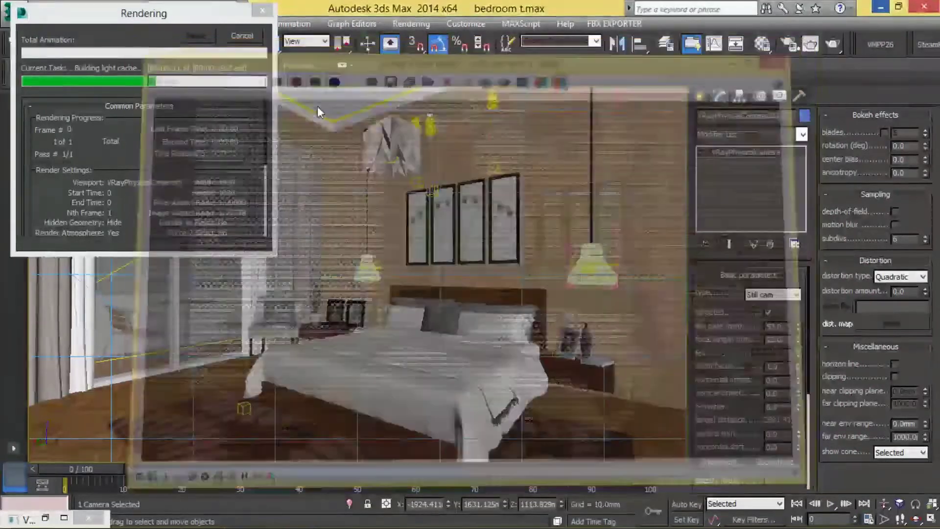
key(Escape)
key(alt+w)
key(alt+w)
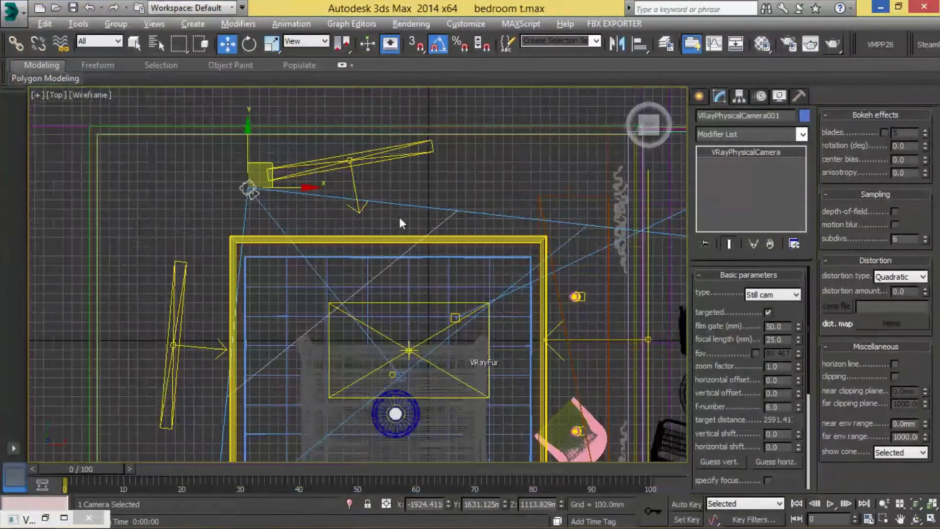
In Top view, box-select the lights around the pink chair, excluding the chair itself
scroll(591, 302, up, 2)
ctrl+click(557, 304)
middle_drag(549, 325, 490, 132)
scroll(489, 132, down, 5)
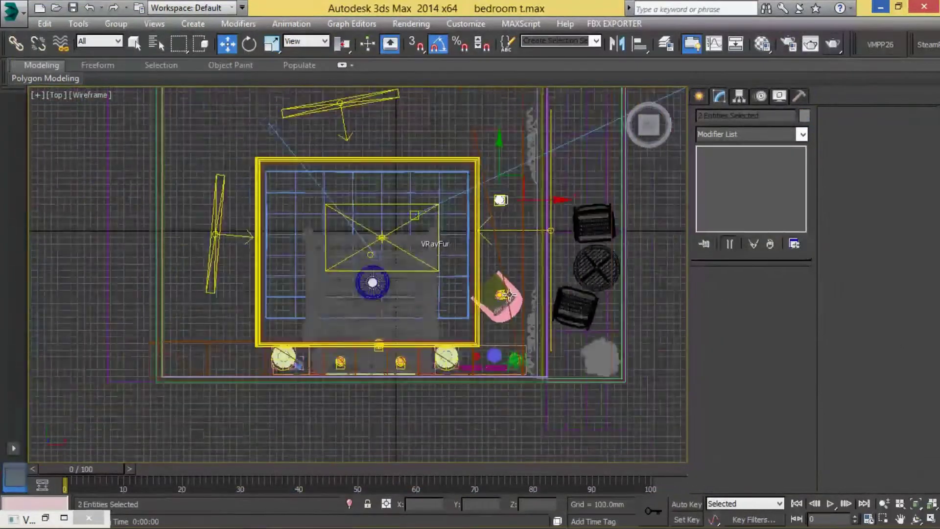
scroll(509, 294, up, 3)
scroll(509, 294, up, 3)
scroll(509, 294, up, 1)
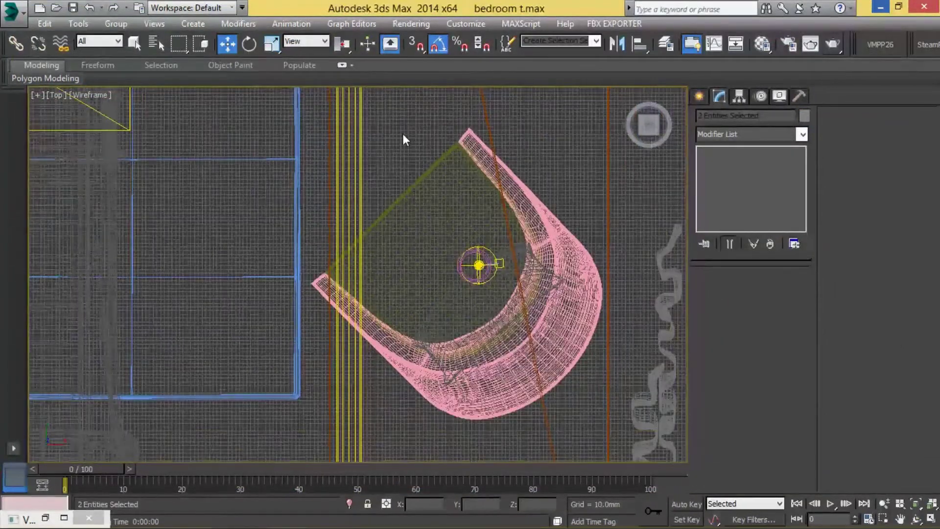
drag(403, 143, 514, 298)
alt+click(569, 216)
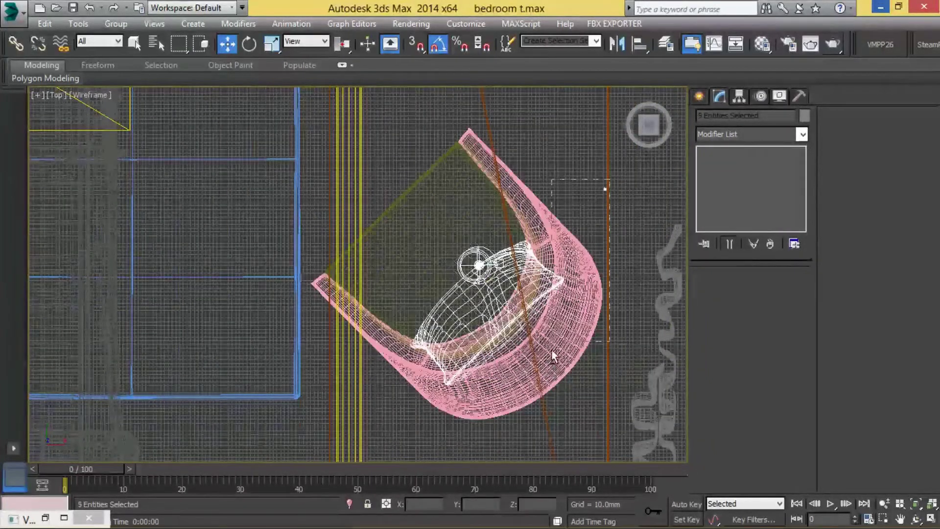
Add the nearby ceiling light and trim the selection down to just the pendant lights
scroll(478, 262, down, 4)
scroll(457, 307, up, 3)
scroll(458, 308, up, 2)
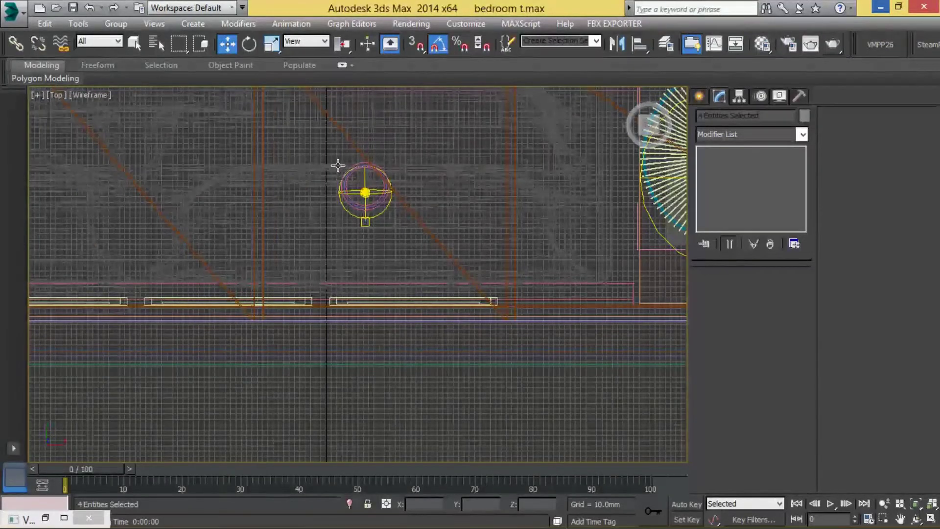
scroll(333, 168, up, 5)
drag(349, 150, 491, 348)
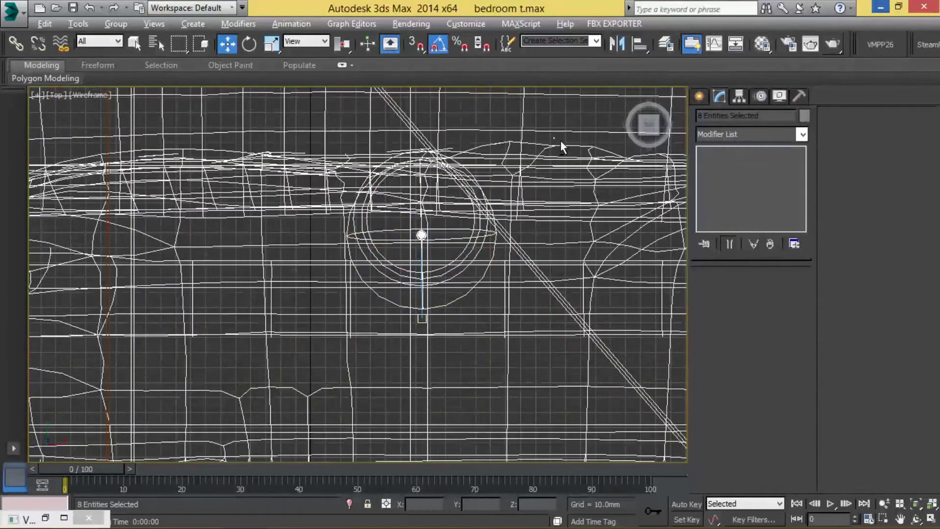
scroll(583, 443, down, 5)
scroll(481, 269, up, 5)
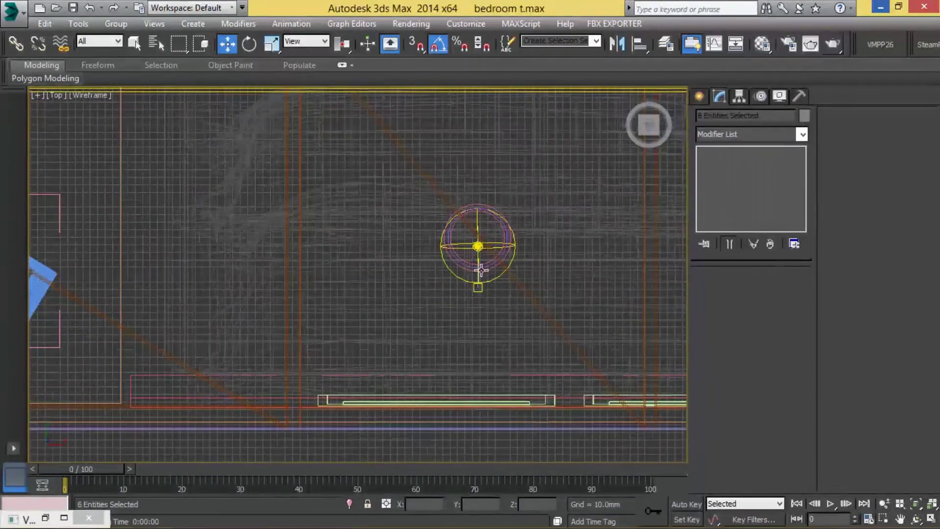
scroll(472, 262, up, 3)
drag(551, 174, 506, 321)
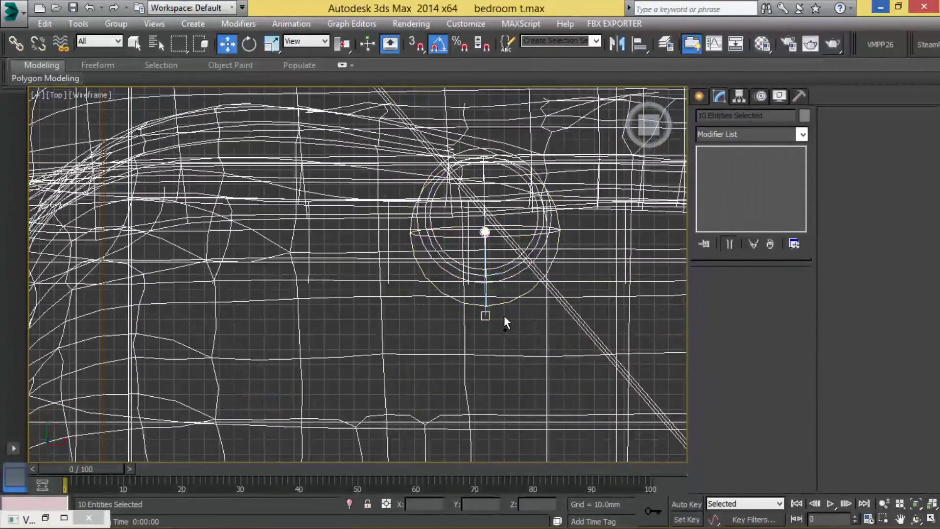
alt+drag(509, 392, 537, 356)
alt+drag(641, 344, 641, 344)
scroll(489, 294, down, 5)
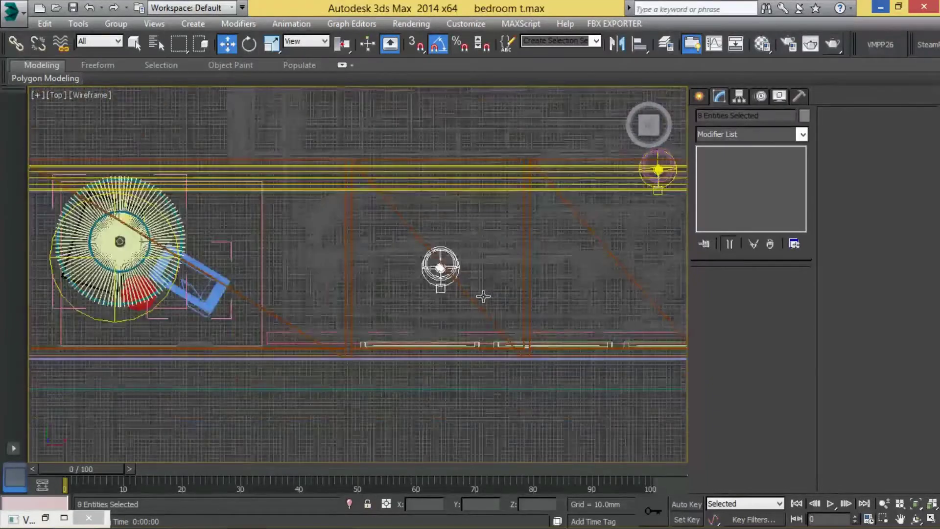
In the maximized side view, lower the pendant light fixtures slightly
key(alt+w)
right_click(499, 171)
key(alt+w)
scroll(499, 170, up, 2)
scroll(498, 170, up, 3)
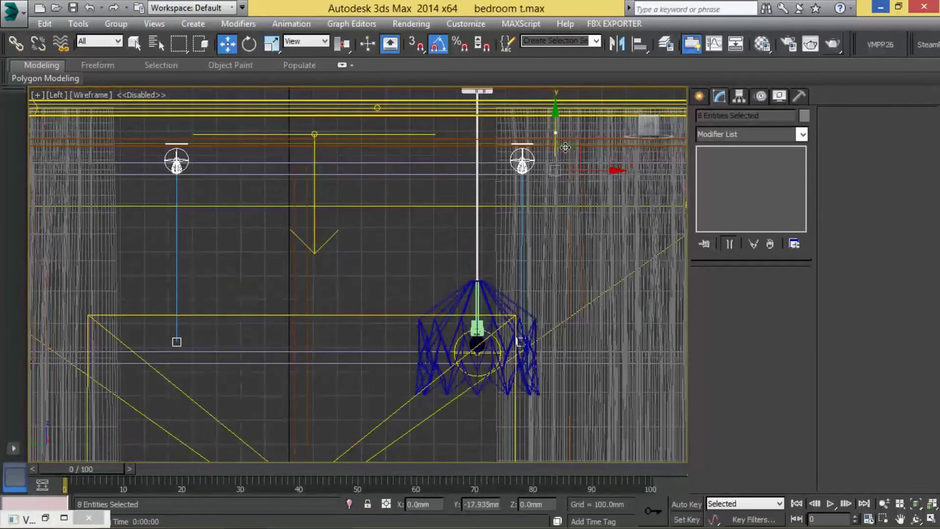
scroll(241, 158, up, 5)
scroll(311, 189, up, 3)
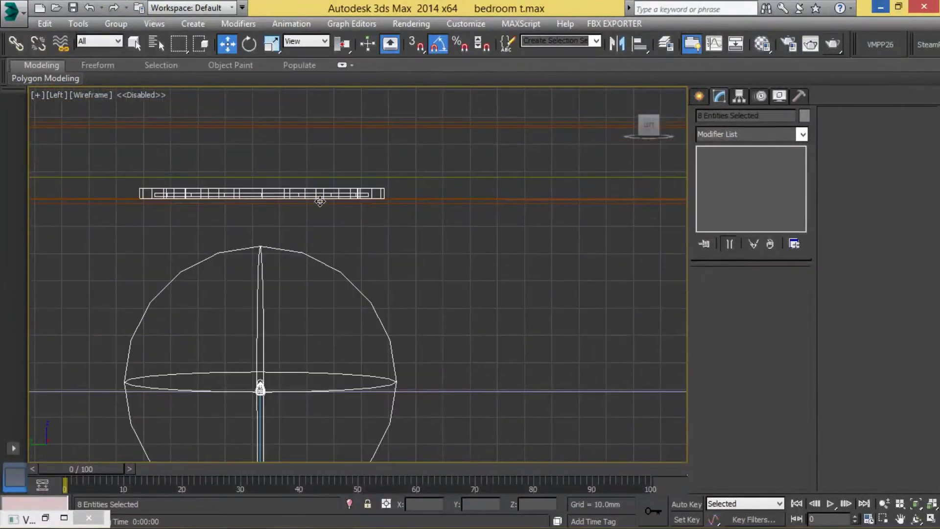
drag(311, 189, 304, 214)
Maximize the Camera view and start a test render, then cancel it
key(alt+w)
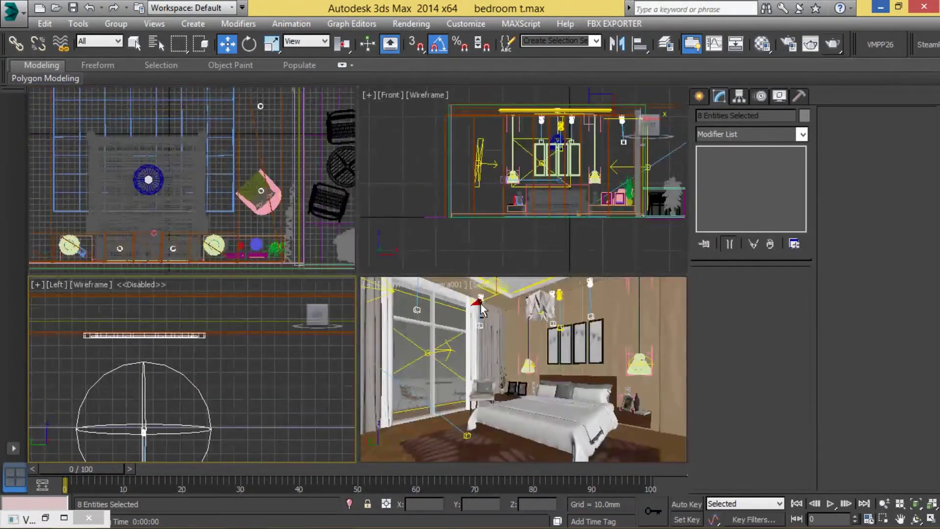
right_click(485, 311)
key(alt+w)
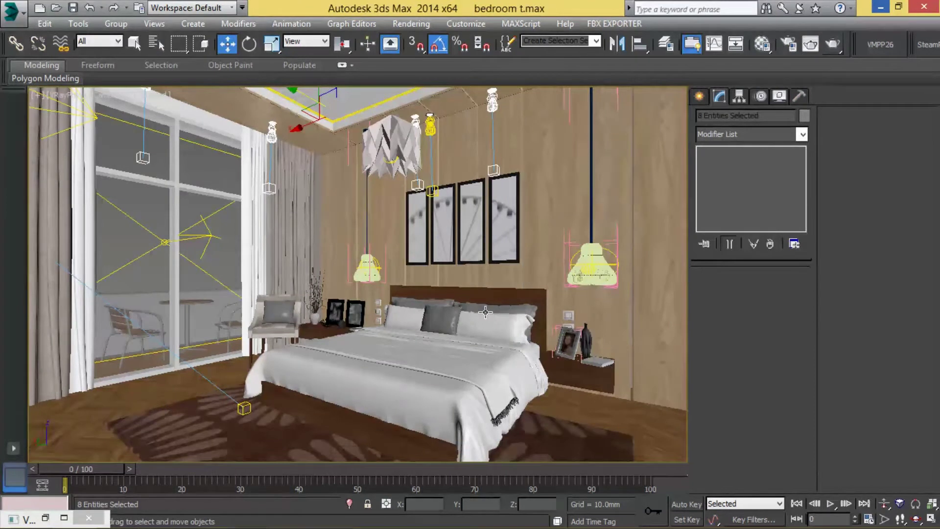
click(836, 43)
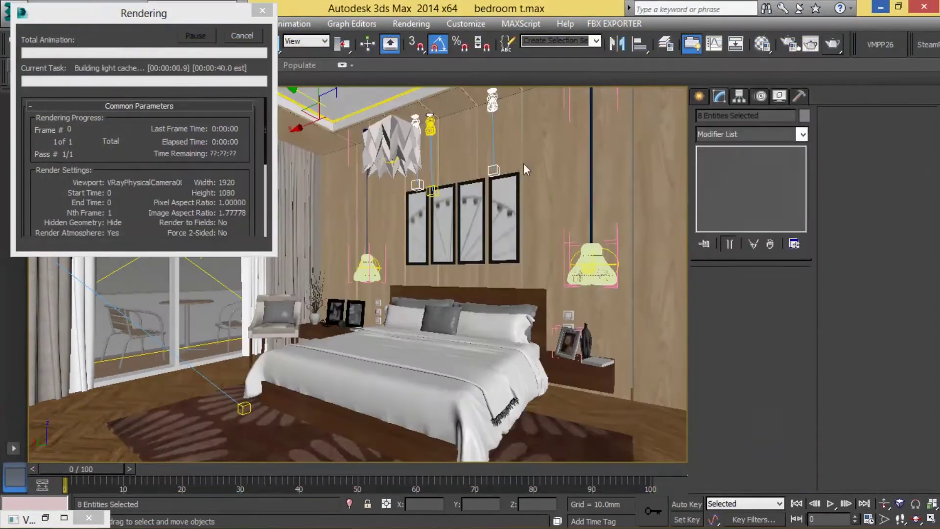
click(254, 35)
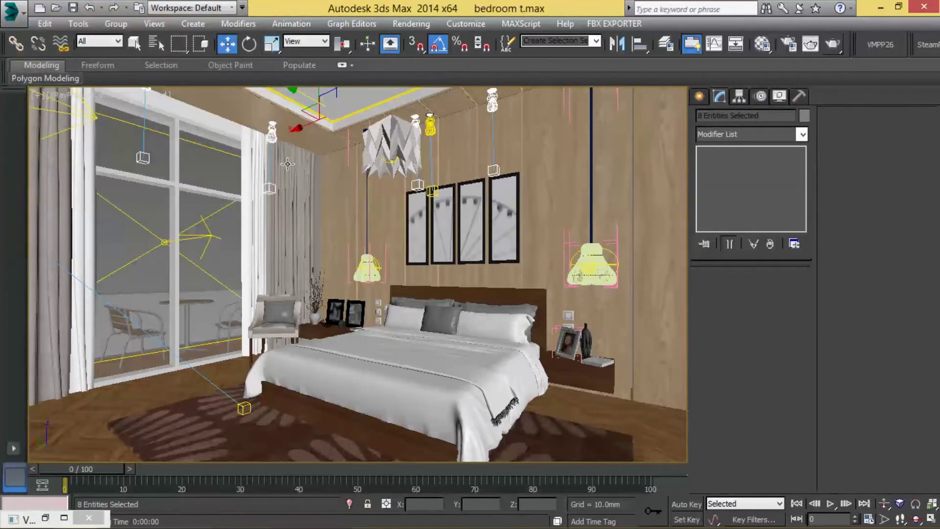
Inspect the lights near the bed in isolation in Top view, then return to the shaded view and select the shelf
key(t)
click(424, 346)
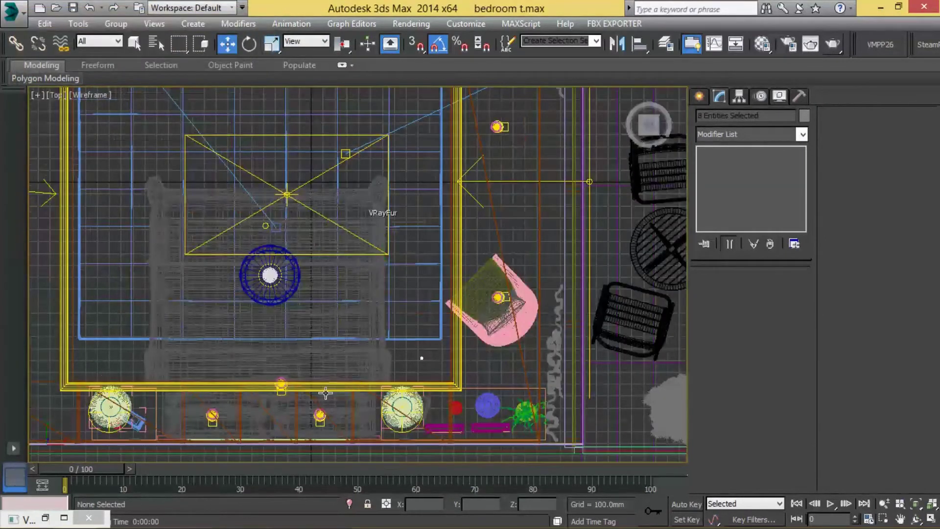
scroll(283, 375, up, 15)
click(283, 296)
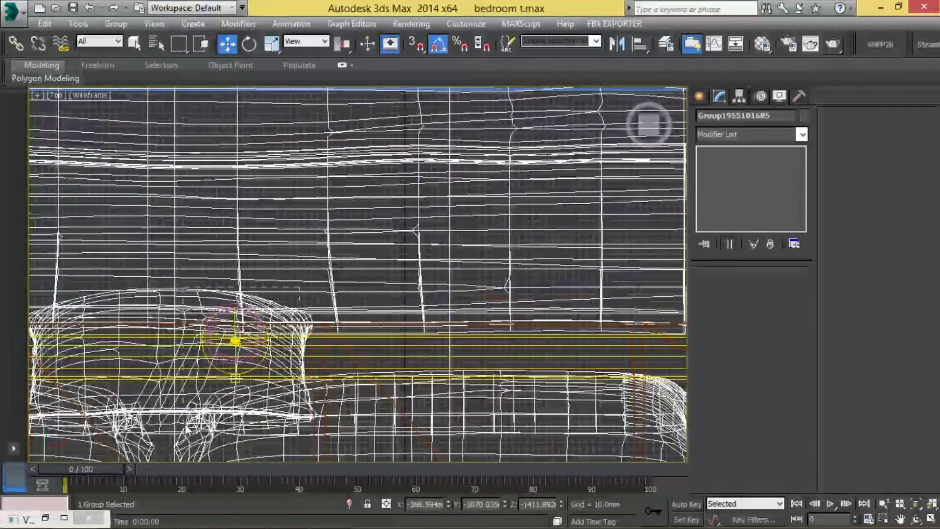
click(189, 425)
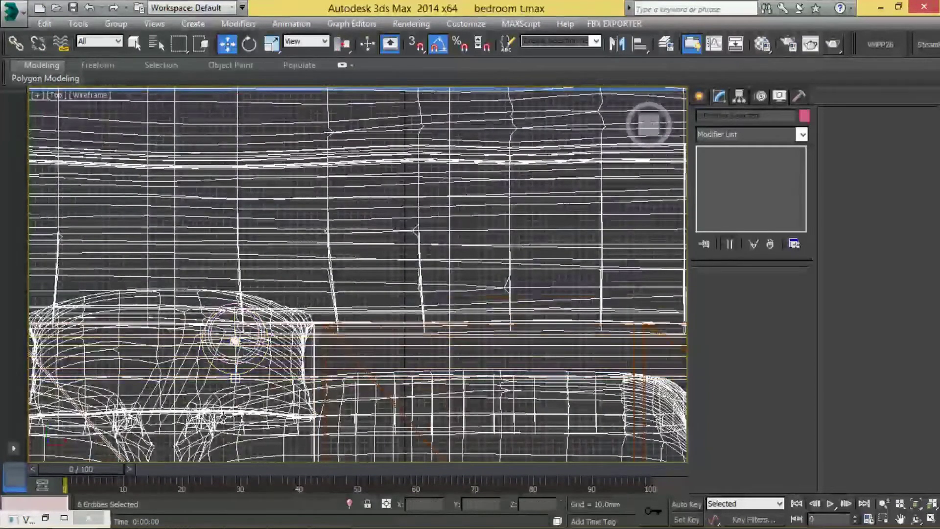
key(alt+q)
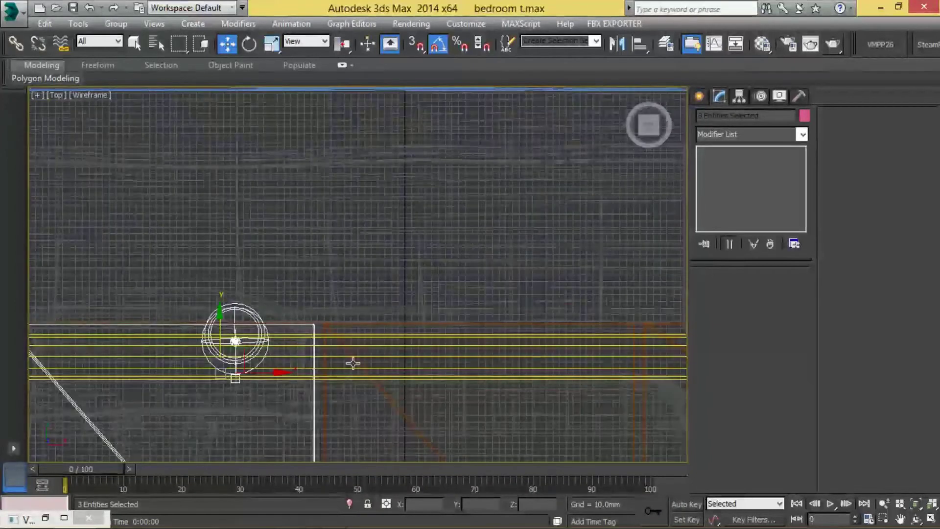
key(alt+q)
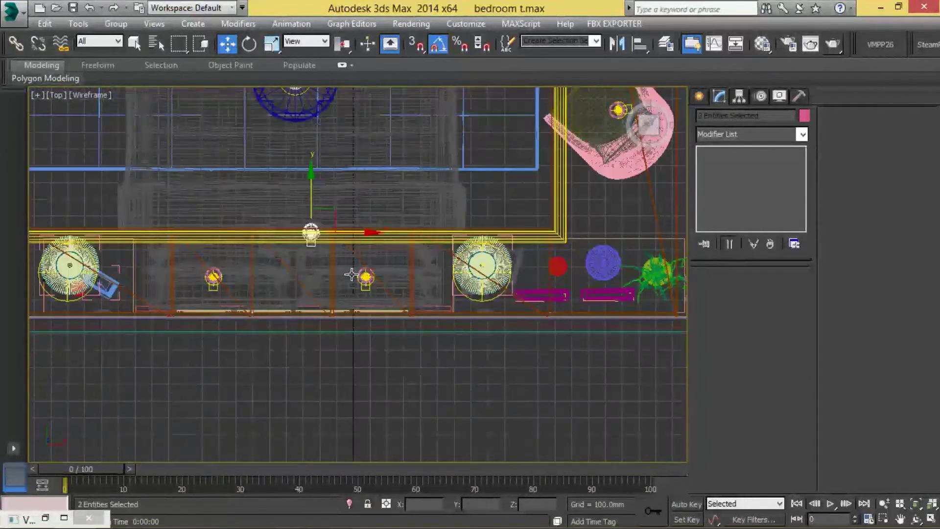
click(353, 255)
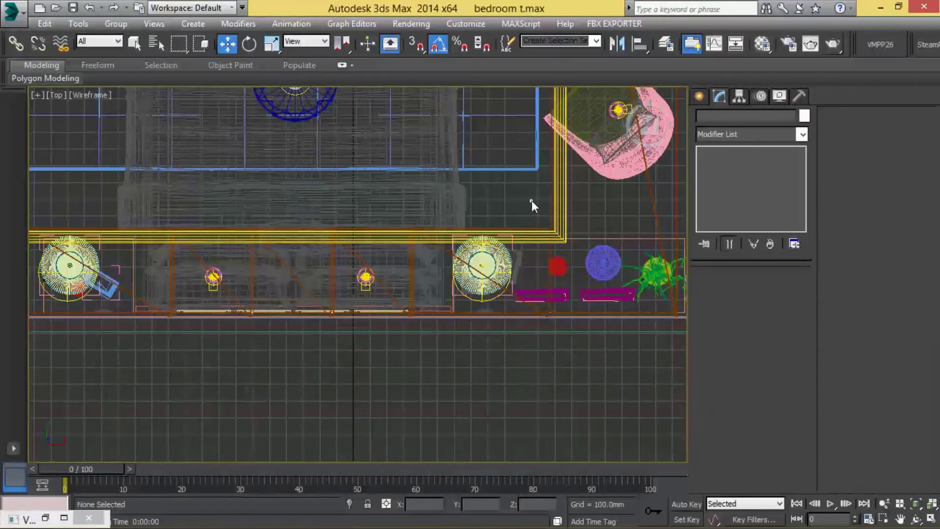
key(alt+w)
key(alt+w)
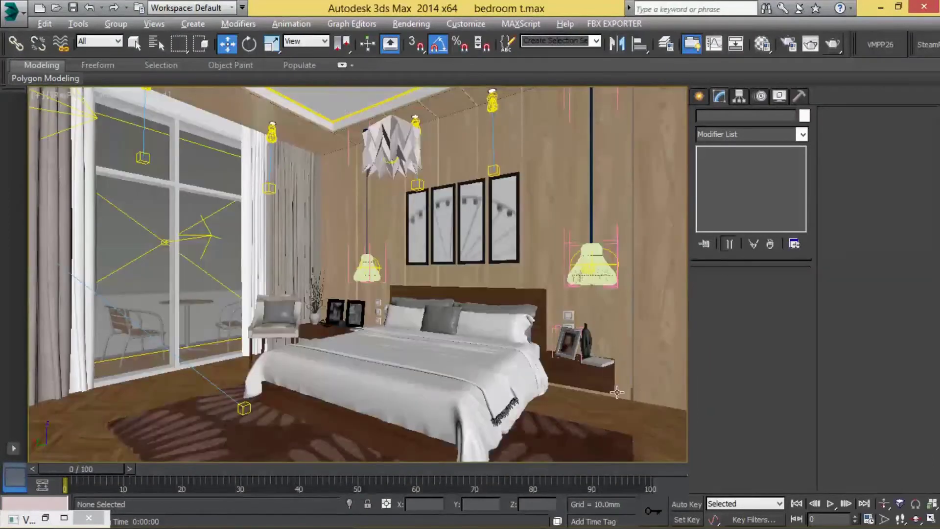
click(617, 392)
Stretch the shelf longer to the right by moving its end vertices
click(729, 174)
drag(586, 430, 621, 352)
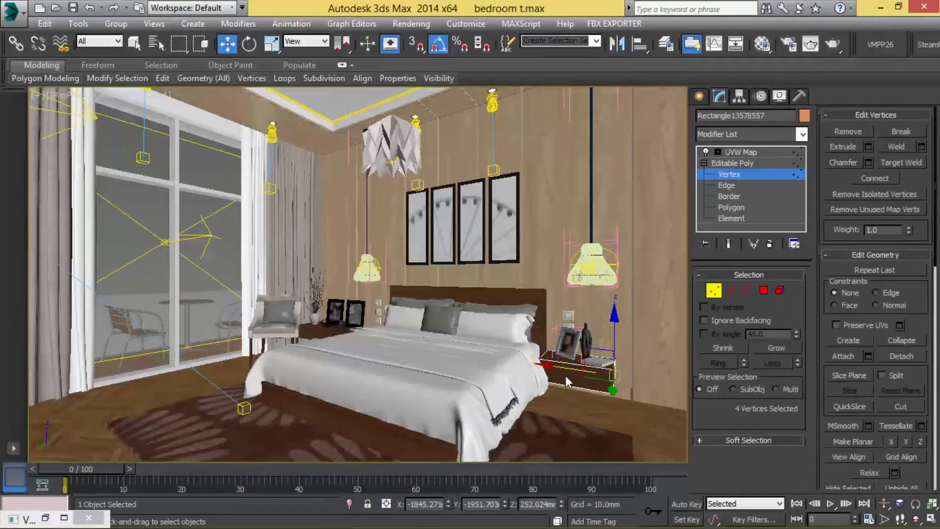
drag(565, 375, 651, 379)
click(734, 174)
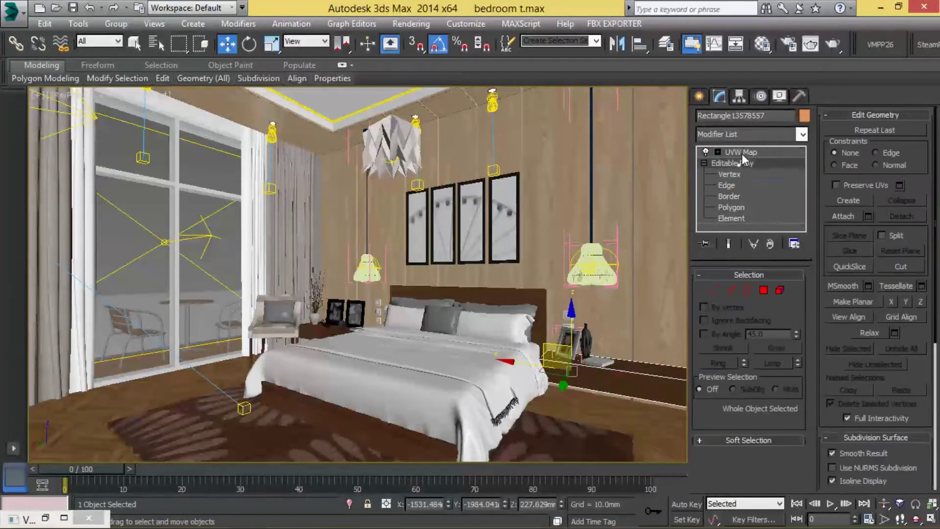
click(742, 154)
Copy the vase group to the right wall and duplicate the nightstand box toward the left
click(569, 339)
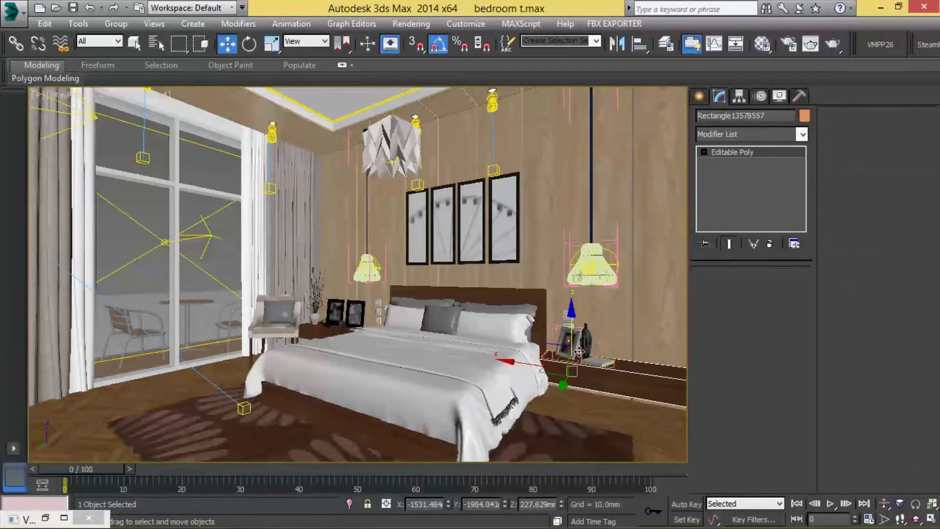
click(313, 321)
shift+drag(291, 307, 669, 426)
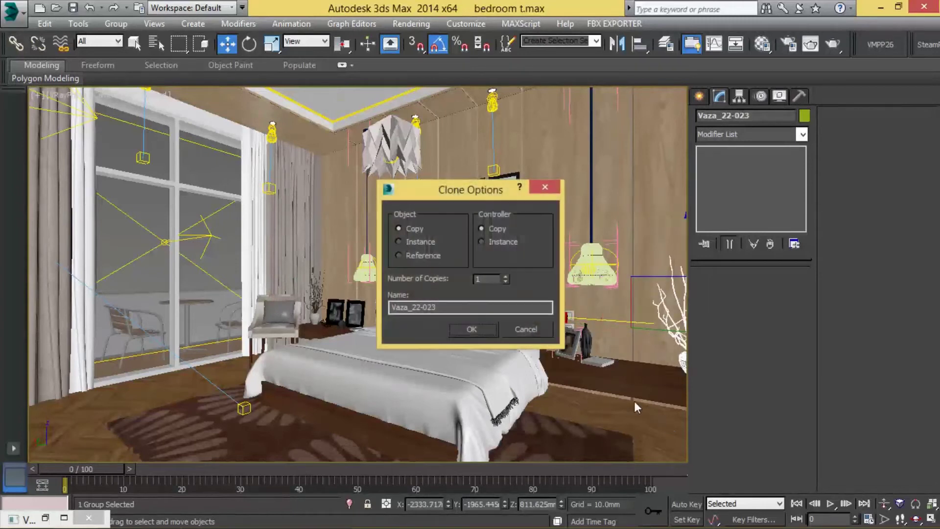
click(469, 324)
click(638, 385)
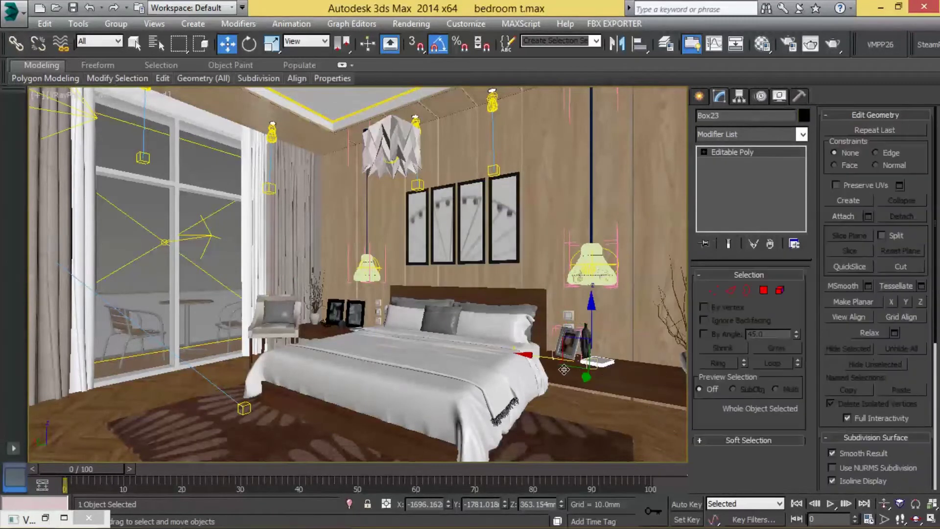
shift+drag(637, 385, 588, 370)
key(Return)
Copy both picture frames and the ornament group from the left nightstand onto the right one
click(324, 319)
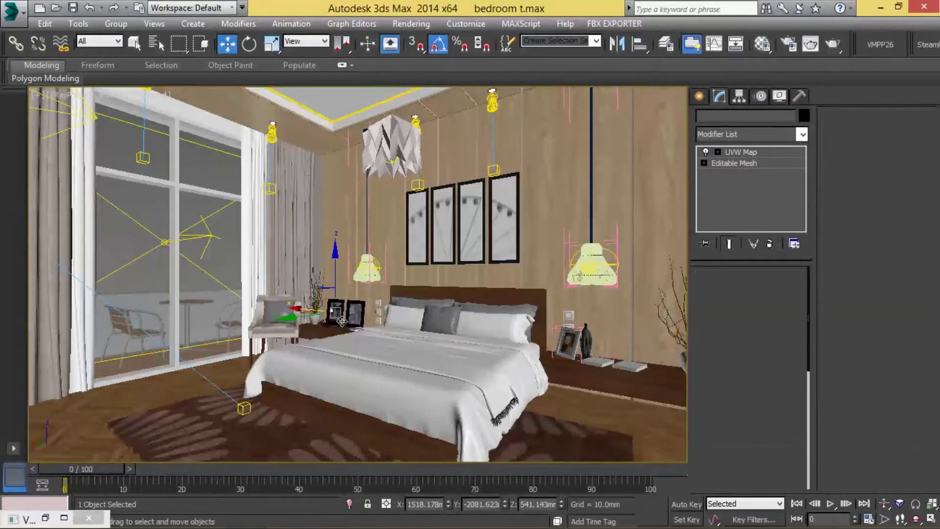
ctrl+click(320, 319)
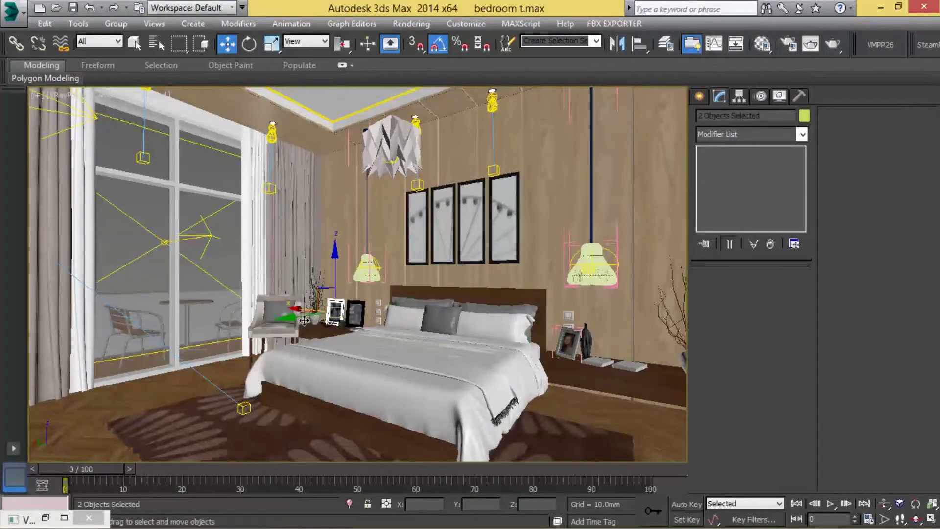
drag(365, 333, 621, 408)
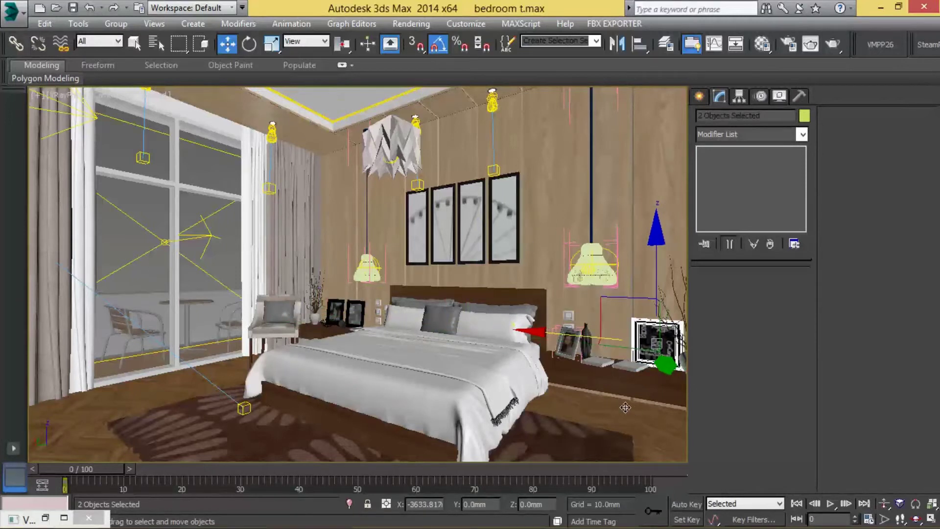
click(472, 327)
click(344, 348)
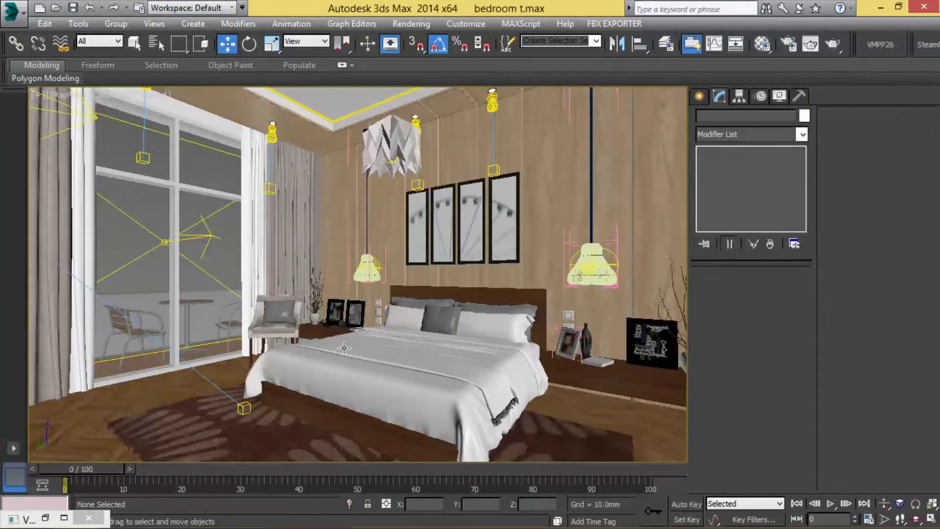
click(362, 339)
shift+drag(347, 336, 615, 403)
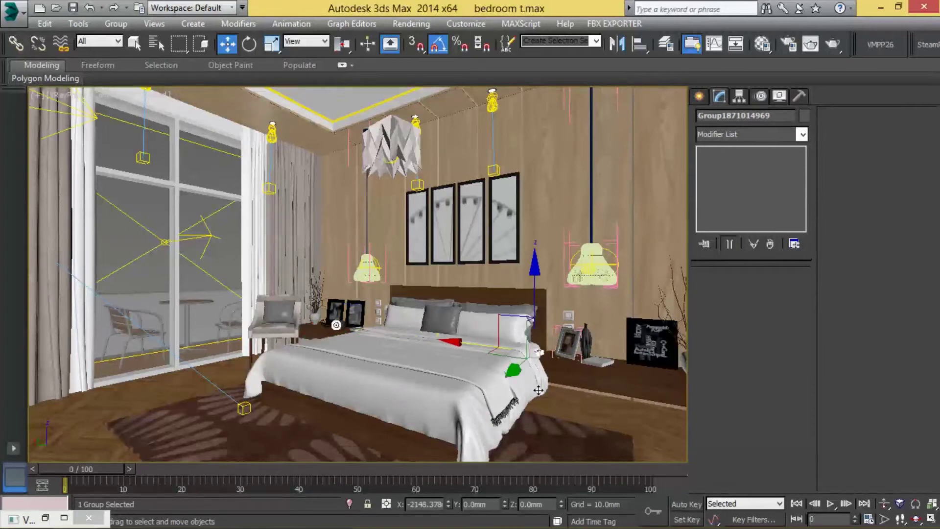
click(472, 327)
In the maximized Top view, move the magenta and white bars by the nightstand slightly down
key(alt+w)
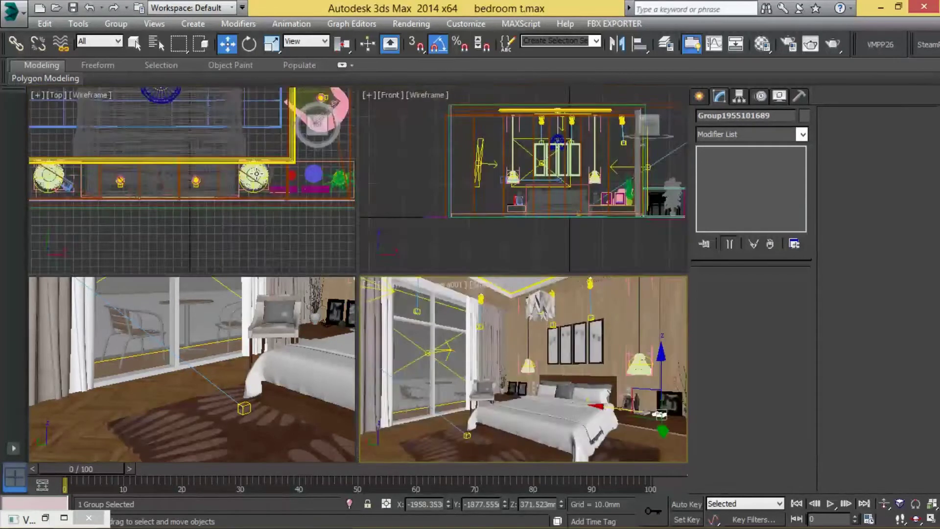
key(alt+w)
key(z)
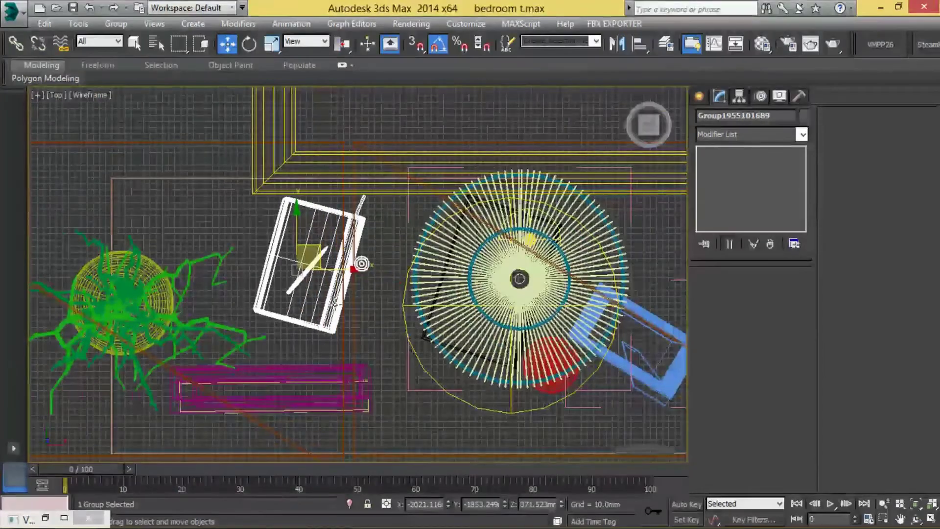
scroll(268, 299, down, 3)
click(342, 347)
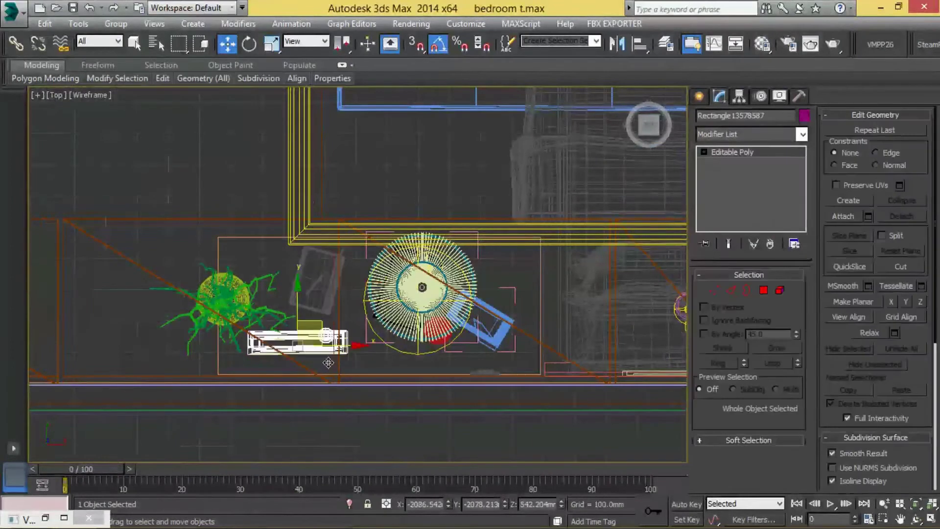
ctrl+click(316, 350)
drag(313, 342, 309, 338)
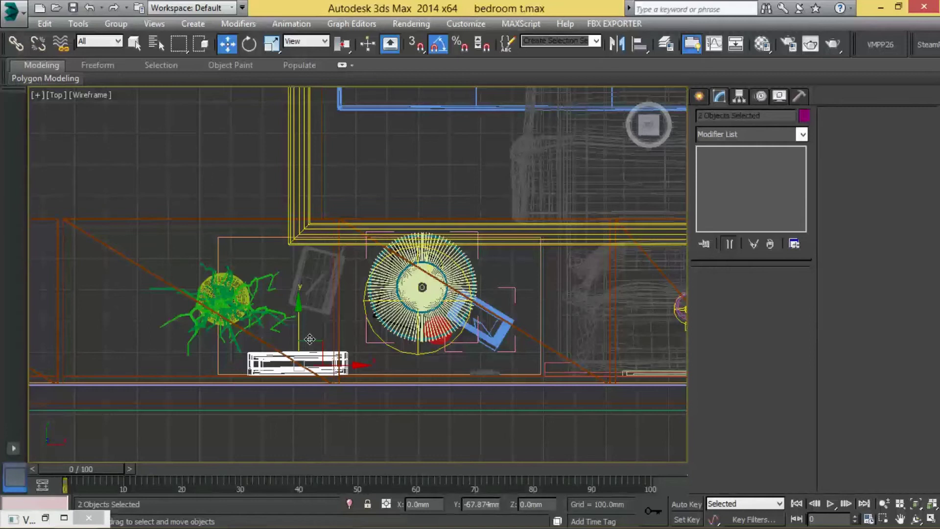
Move the two magenta bars near the bed slightly down
scroll(311, 340, down, 1)
scroll(460, 370, down, 4)
middle_drag(566, 365, 418, 359)
scroll(514, 348, up, 5)
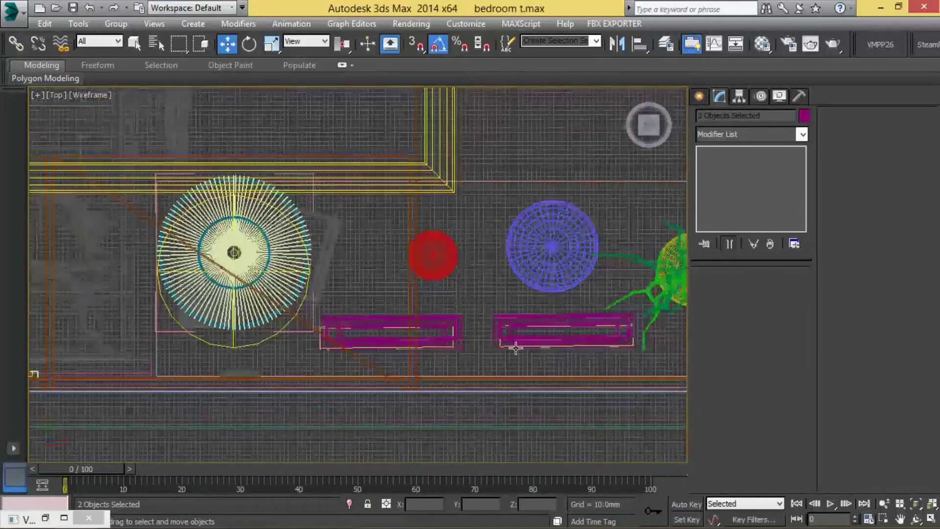
click(519, 345)
ctrl+click(461, 336)
drag(486, 310, 485, 336)
Move the small white object down next to the bedside lamp
click(455, 304)
scroll(541, 292, down, 5)
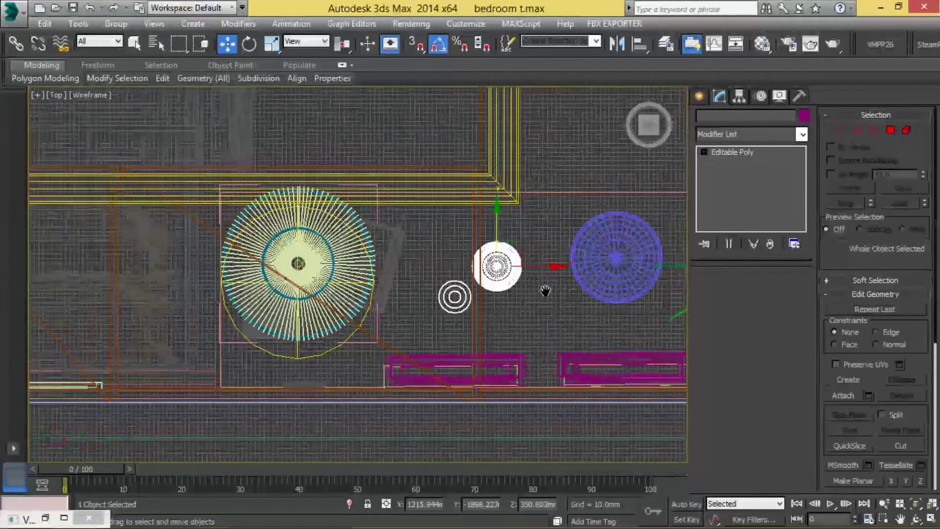
click(187, 278)
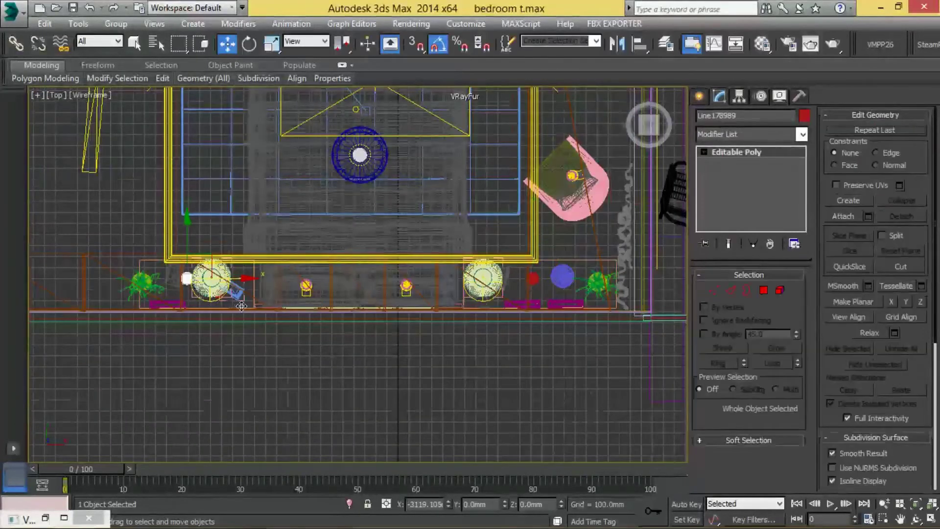
scroll(189, 283, up, 4)
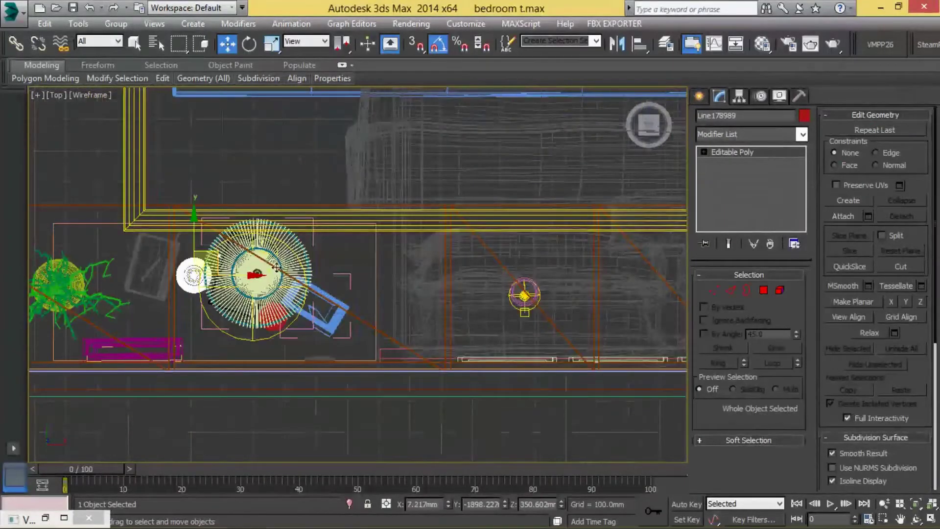
drag(276, 268, 228, 312)
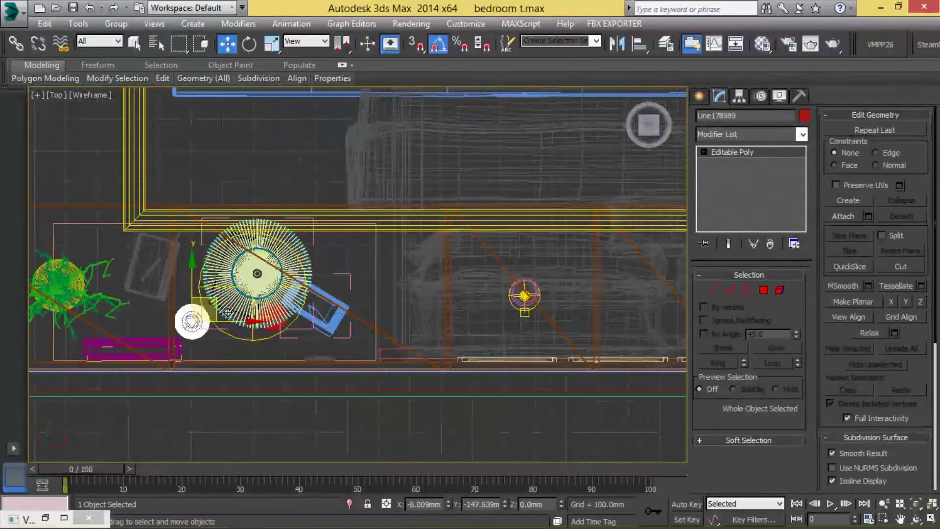
Check the shaded perspective view, select the pillow, and return to the Top wireframe view
key(alt+w)
key(alt+w)
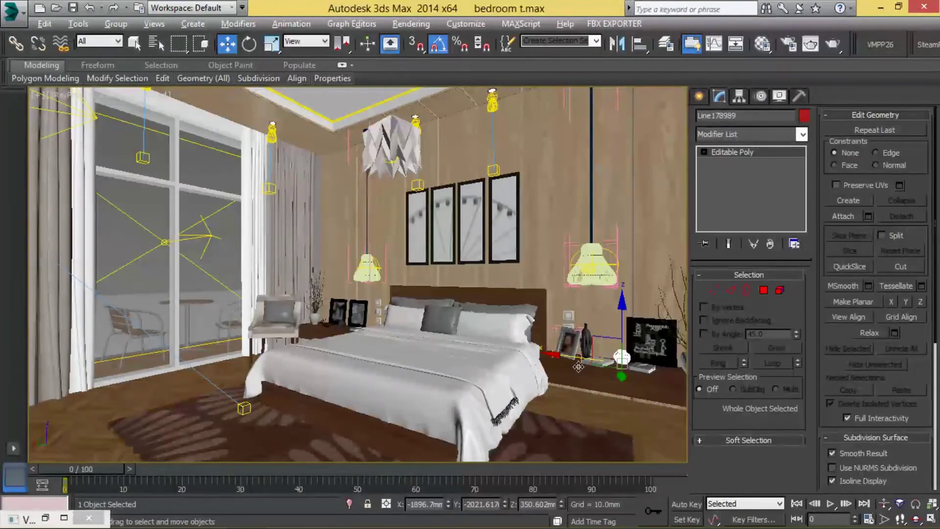
click(279, 311)
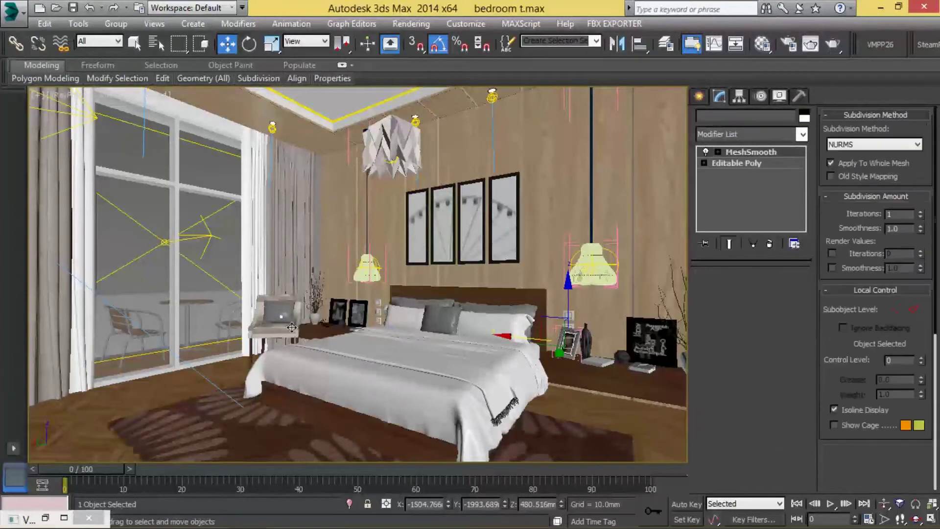
key(alt+w)
key(alt+w)
scroll(359, 224, down, 4)
scroll(360, 224, down, 2)
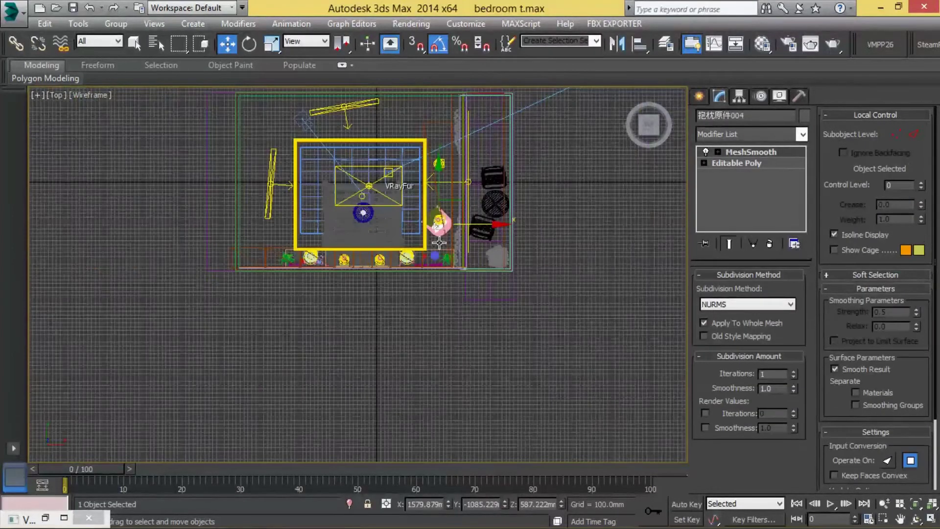
scroll(437, 306, up, 5)
scroll(437, 306, up, 3)
scroll(437, 306, down, 3)
Select the pink armchair parts and clone a copy to the top of the room plan
click(436, 291)
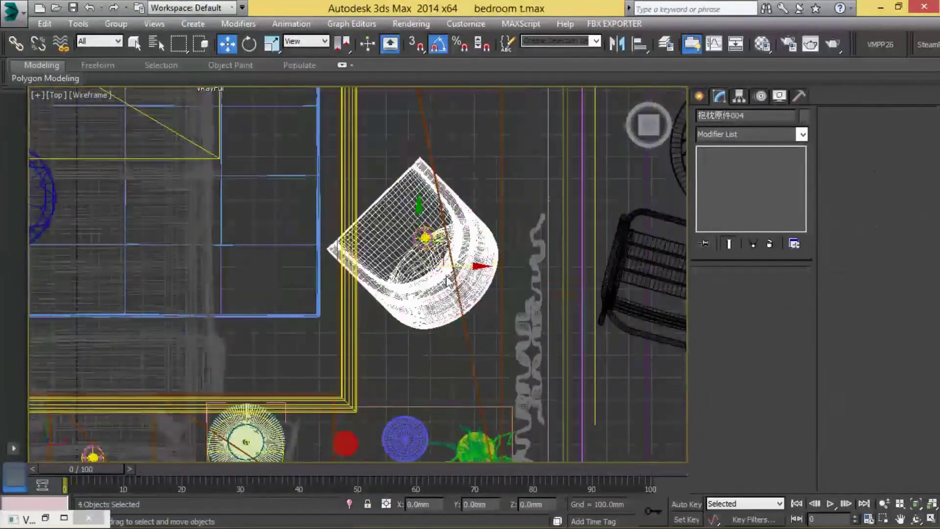
ctrl+click(386, 207)
scroll(327, 261, up, 3)
ctrl+click(338, 260)
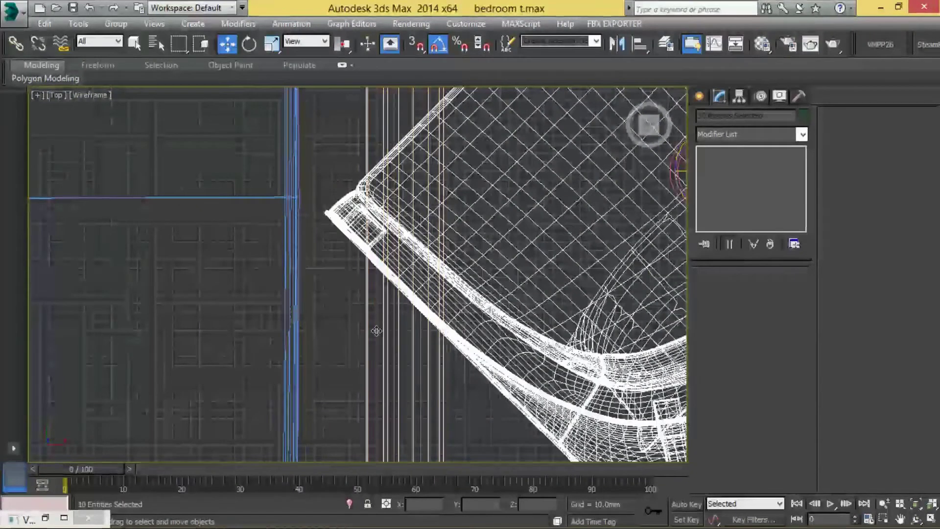
scroll(420, 305, down, 3)
scroll(420, 306, down, 5)
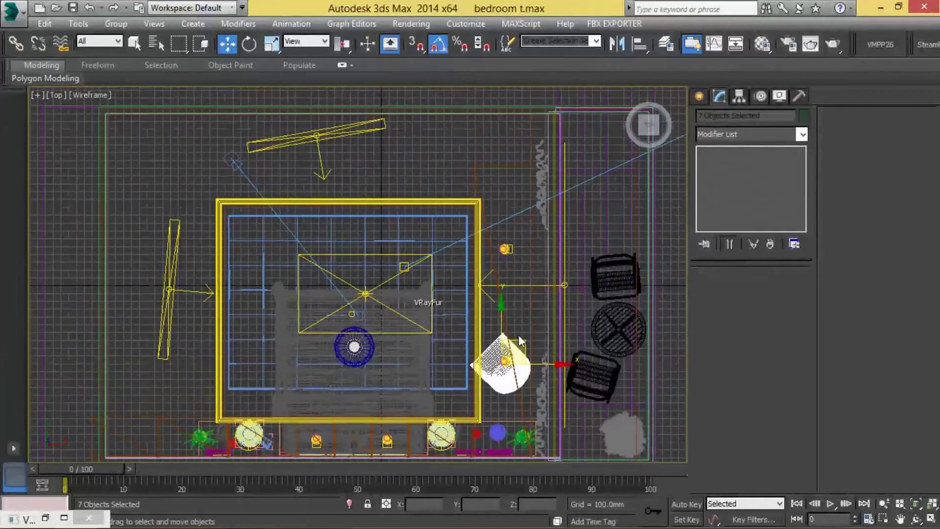
shift+drag(531, 353, 303, 145)
key(Return)
Rotate the armchair copy and reposition it in the four-view layout
key(e)
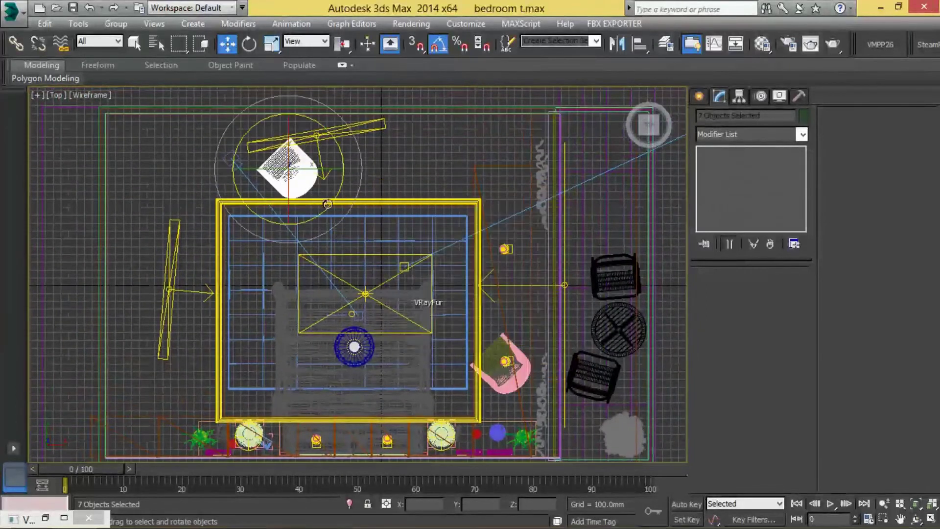
drag(338, 214, 325, 202)
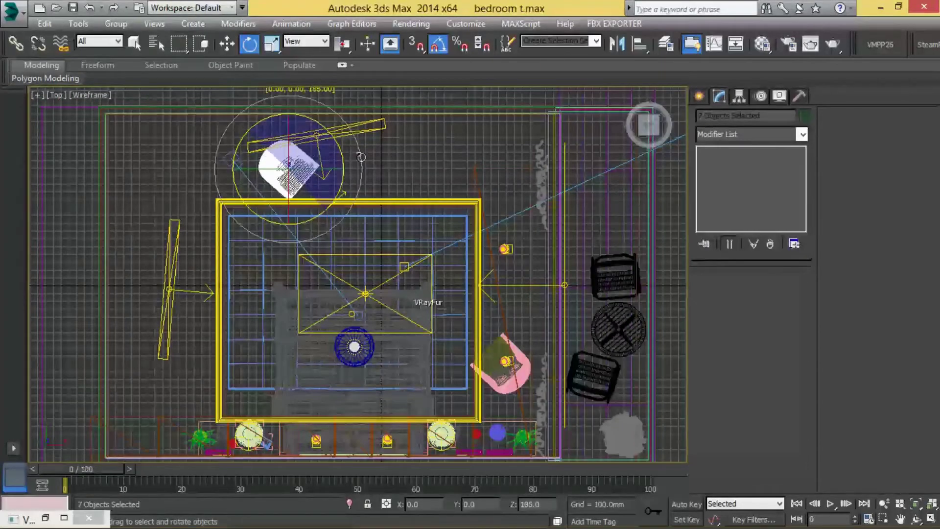
key(w)
key(c)
key(alt+w)
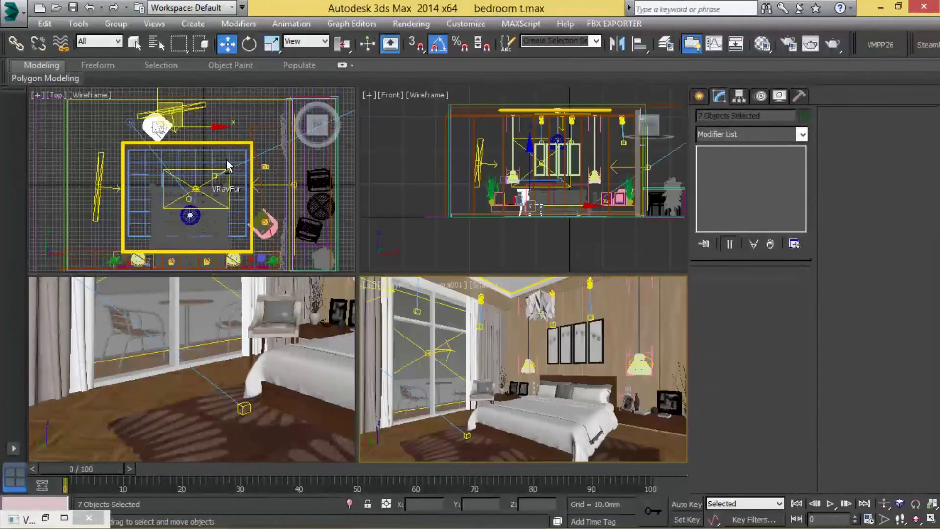
drag(188, 121, 213, 128)
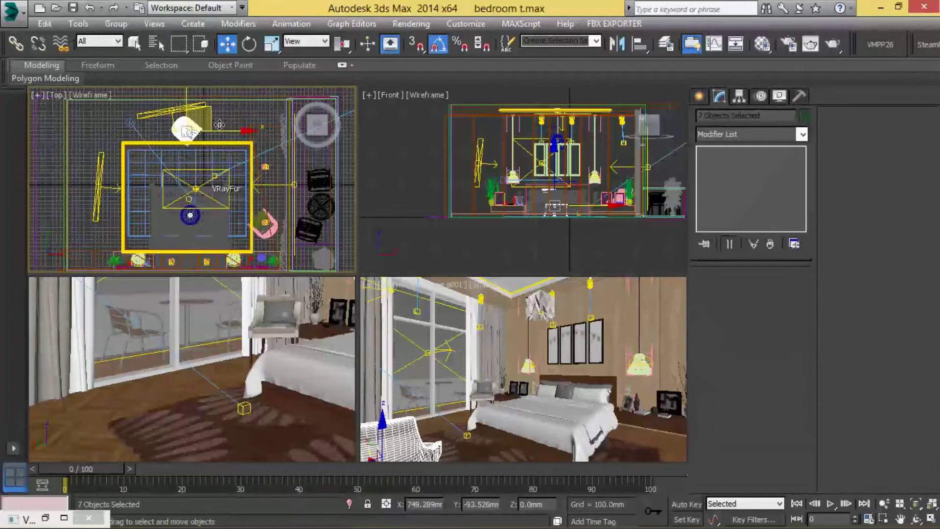
mouse_move(213, 128)
mouse_down()
mouse_move(219, 154)
mouse_move(182, 221)
mouse_up()
Shift the armchair copy right and turn it to face the bed
key(e)
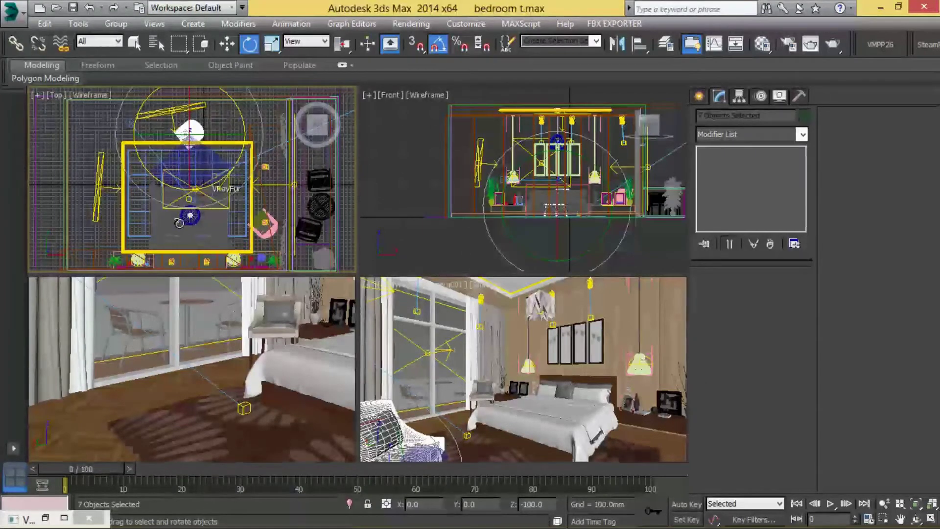
key(w)
mouse_move(239, 130)
mouse_down()
mouse_move(265, 143)
mouse_move(196, 137)
mouse_up()
key(e)
drag(214, 182, 277, 136)
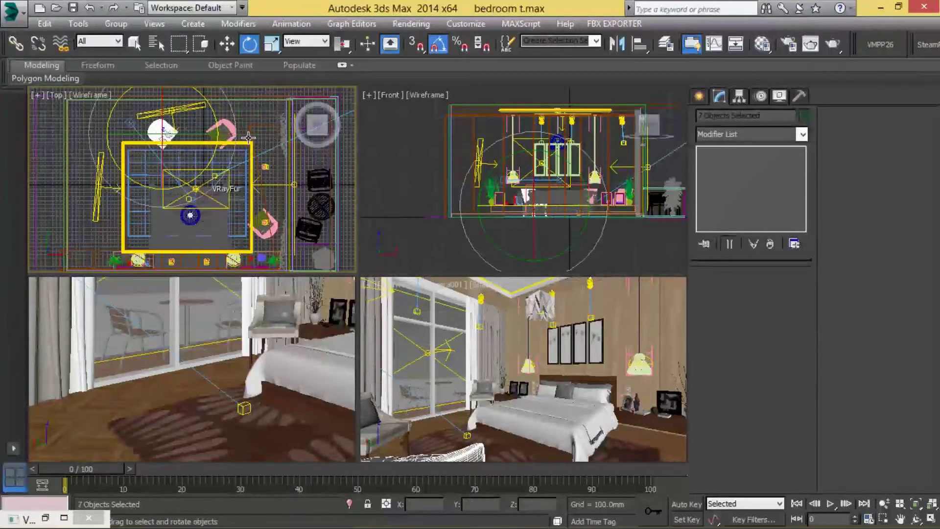
key(w)
mouse_move(211, 143)
mouse_down()
mouse_move(231, 148)
mouse_move(221, 178)
mouse_up()
key(e)
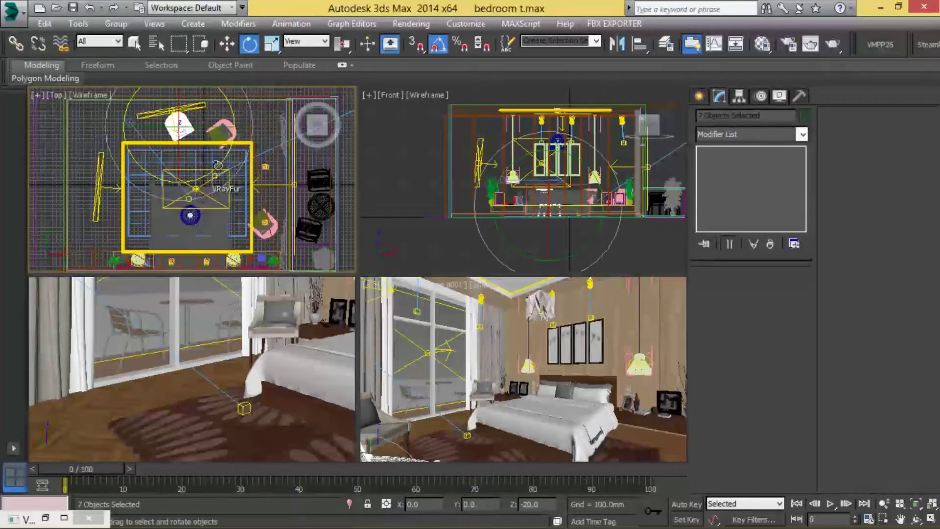
key(w)
Check the placed armchair in the full-size Camera view, then return to four views
right_click(580, 431)
key(alt+w)
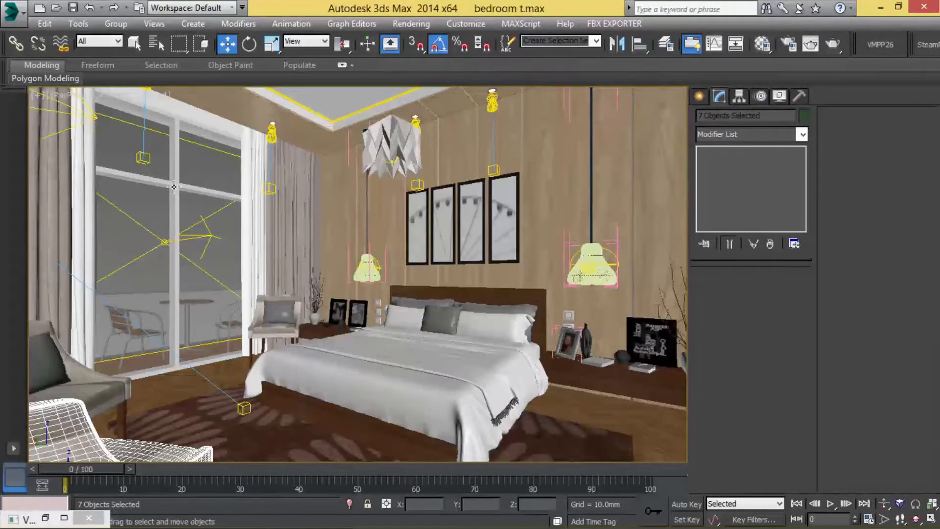
key(alt+w)
In the enlarged Top view, box-select the pink armchair near the bed, dropping the rug and extras
right_click(197, 212)
key(alt+w)
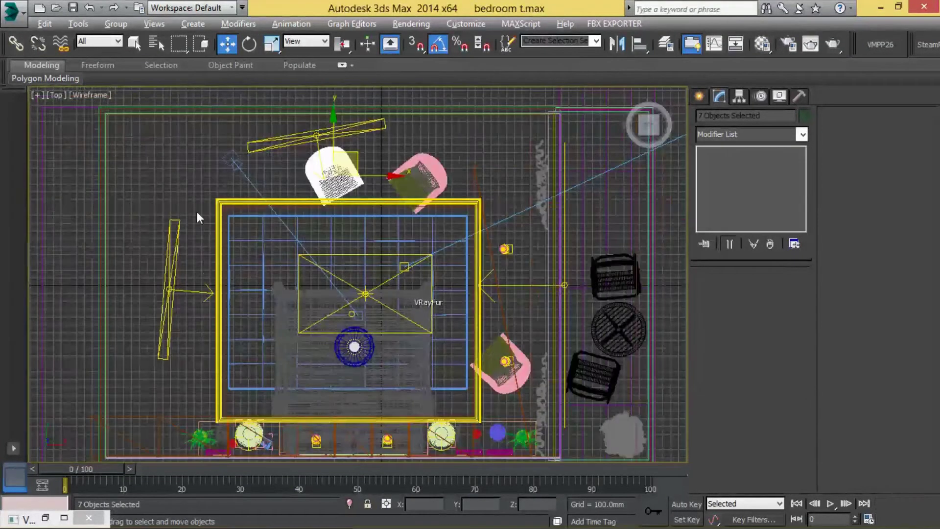
scroll(537, 377, up, 8)
middle_drag(398, 294, 370, 175)
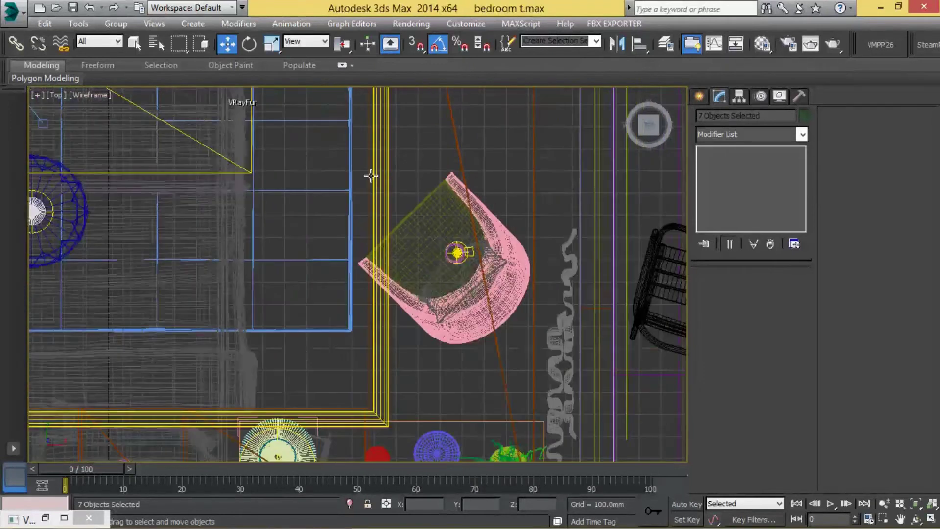
drag(497, 341, 521, 368)
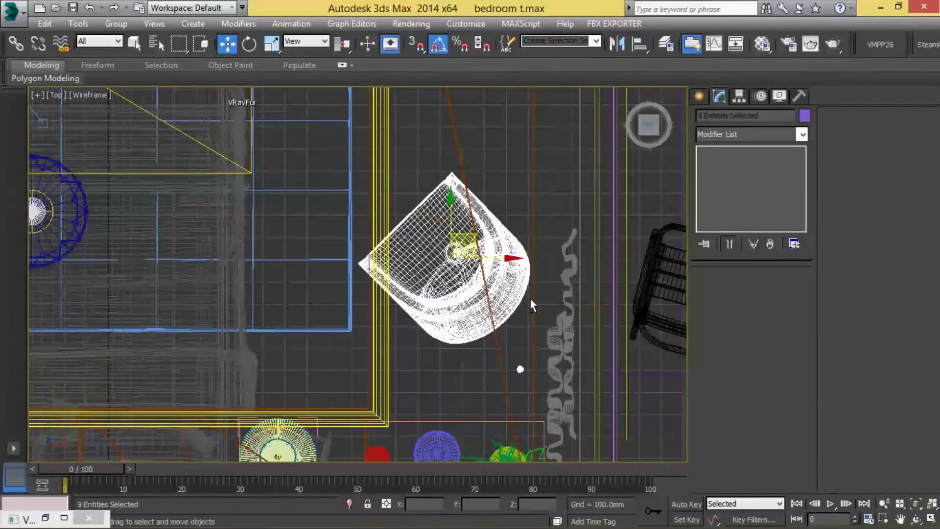
scroll(520, 369, up, 3)
scroll(520, 369, up, 3)
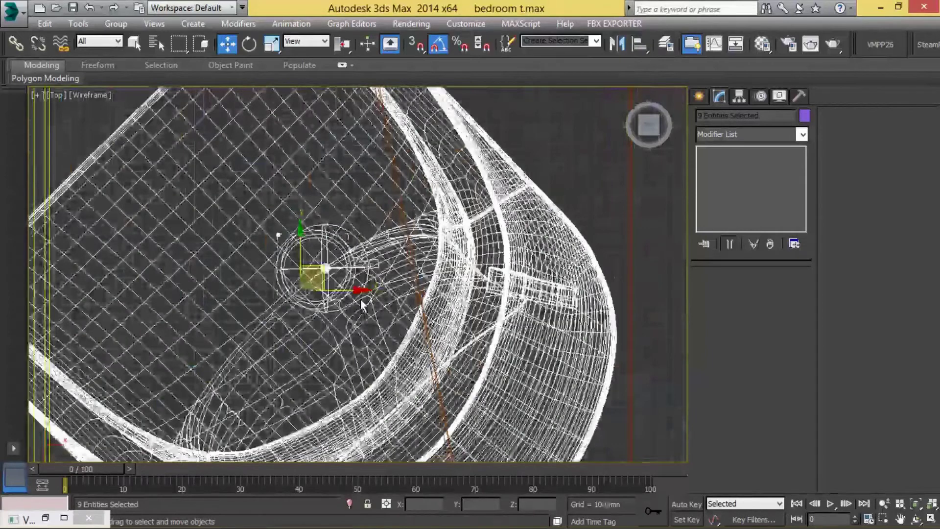
alt+click(372, 309)
alt+click(231, 273)
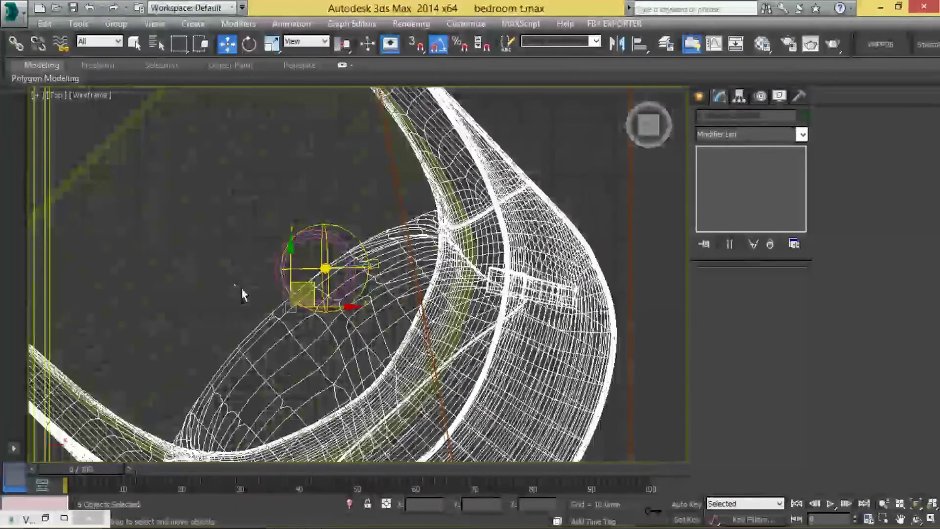
Add the remaining chair parts and move the pink armchair out below the room
scroll(241, 293, down, 5)
scroll(240, 294, down, 6)
ctrl+click(383, 233)
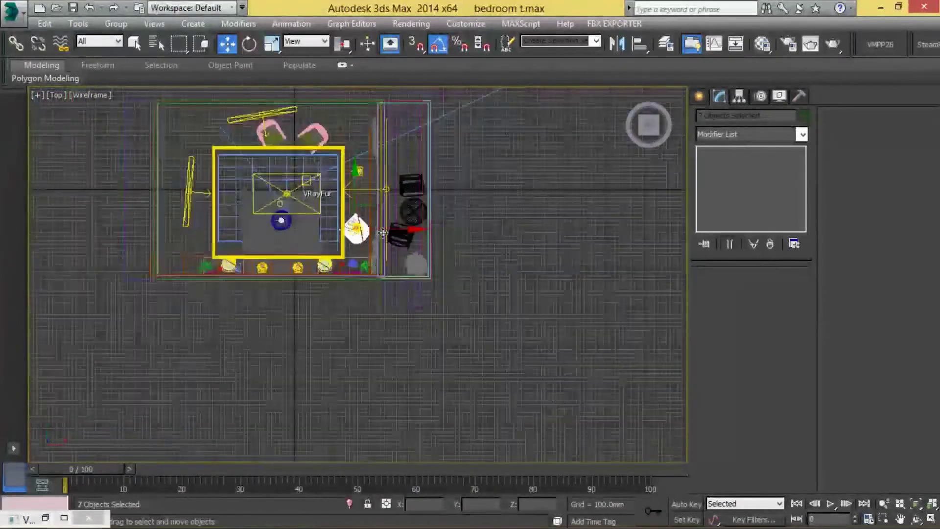
scroll(382, 233, down, 1)
drag(383, 232, 289, 328)
click(537, 297)
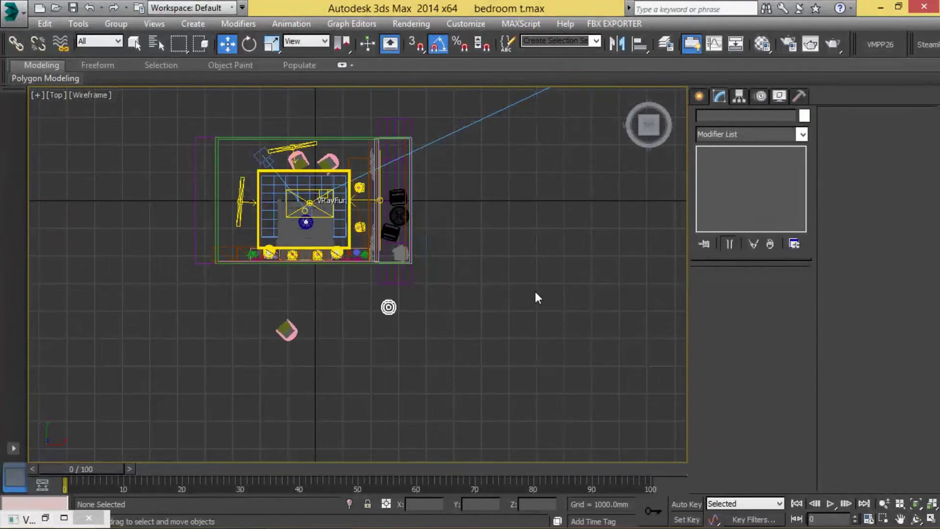
Review the bedroom in the camera view, then return to the enlarged top plan view
key(alt+w)
key(alt+w)
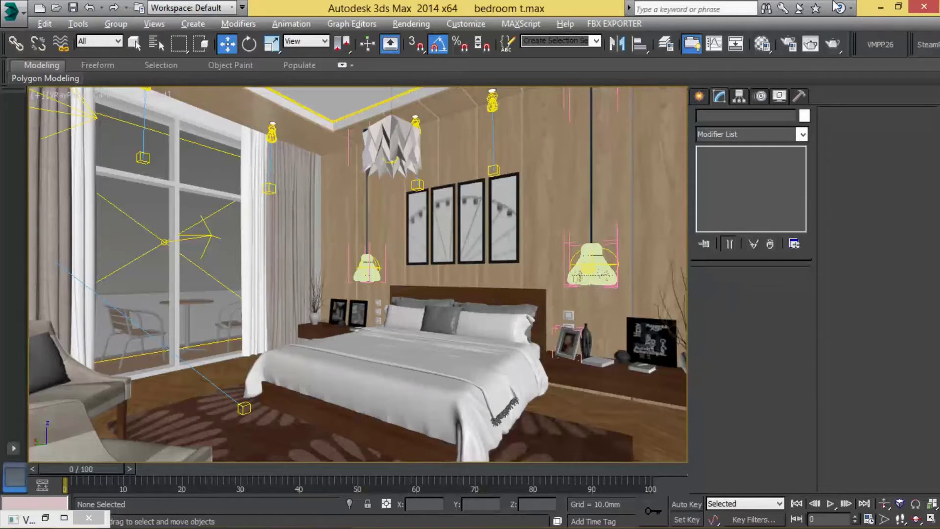
key(alt+w)
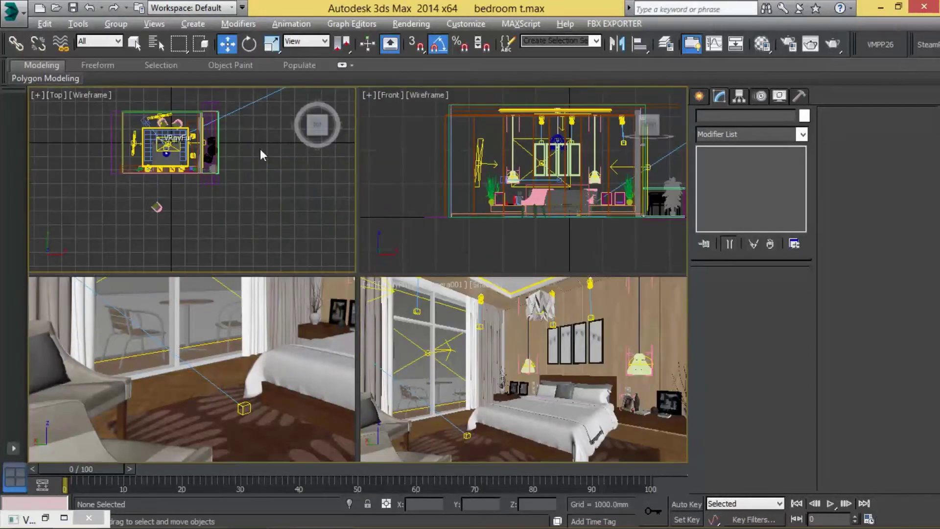
click(260, 149)
key(alt+w)
scroll(424, 273, up, 4)
Select the plant and nearby balcony objects, shift them in the plan, and check the camera view
drag(357, 268, 350, 325)
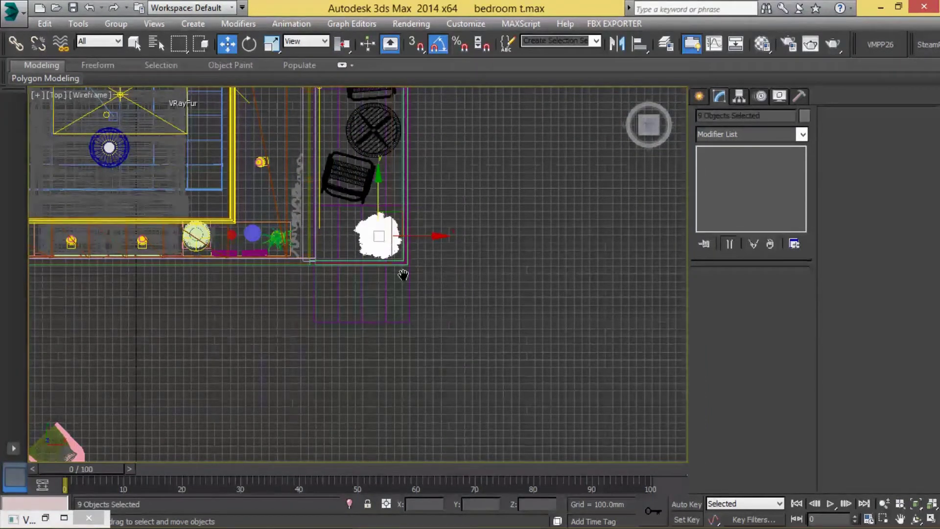
middle_drag(403, 274, 521, 349)
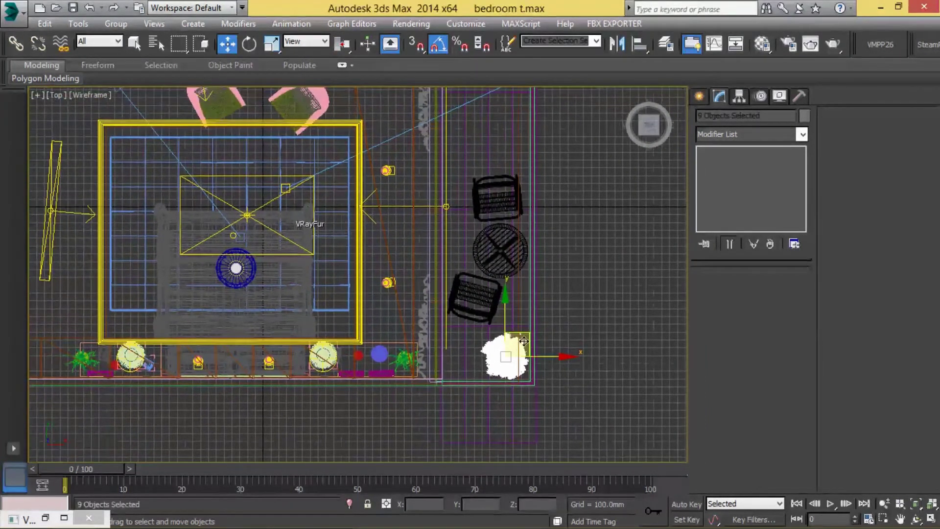
drag(523, 341, 413, 299)
key(alt+w)
key(alt+w)
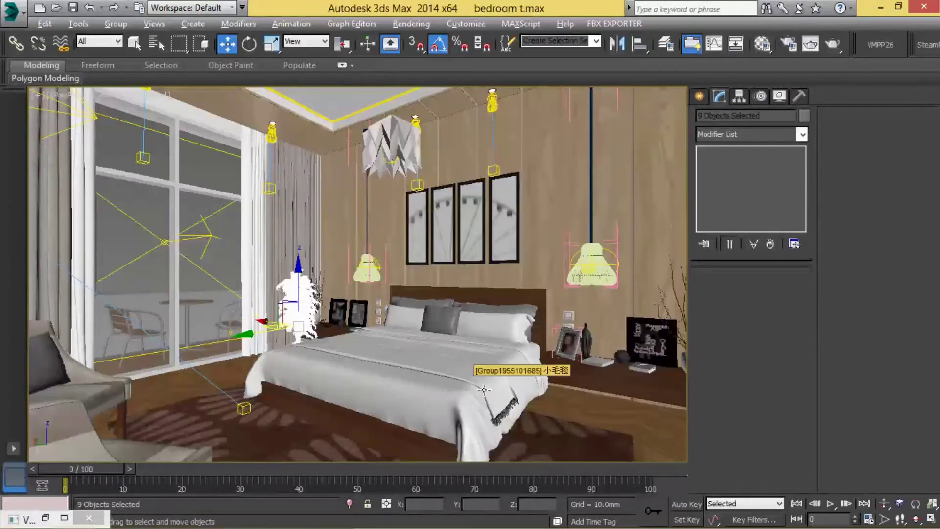
key(t)
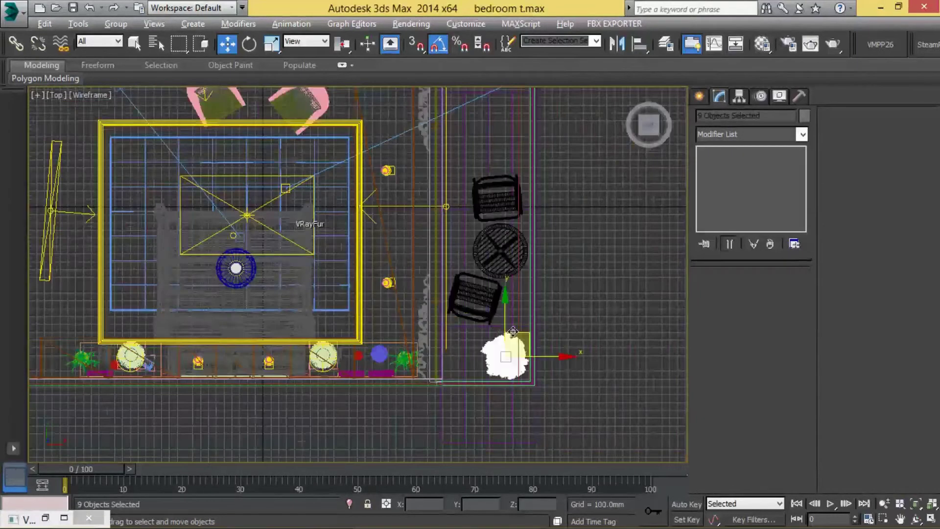
Move the round table and chairs group up in the plan, then nudge it back down
click(501, 254)
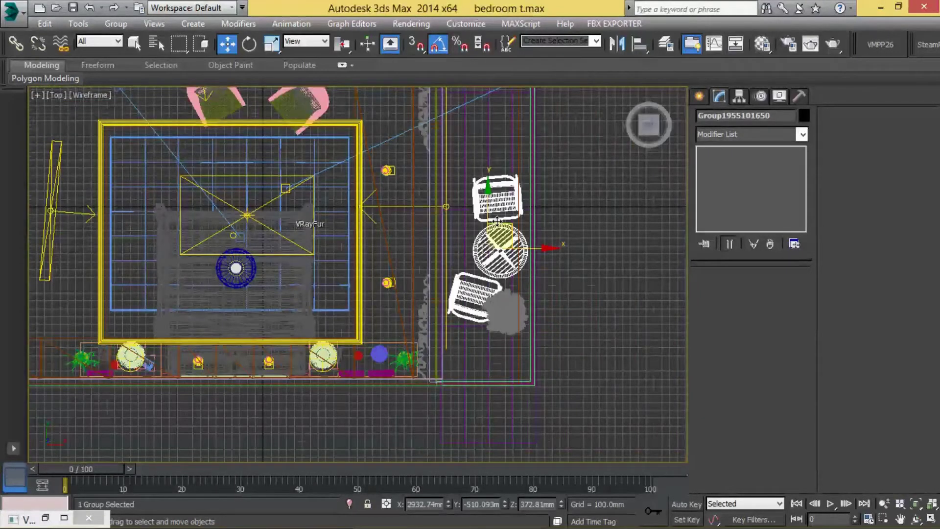
drag(496, 221, 496, 155)
key(c)
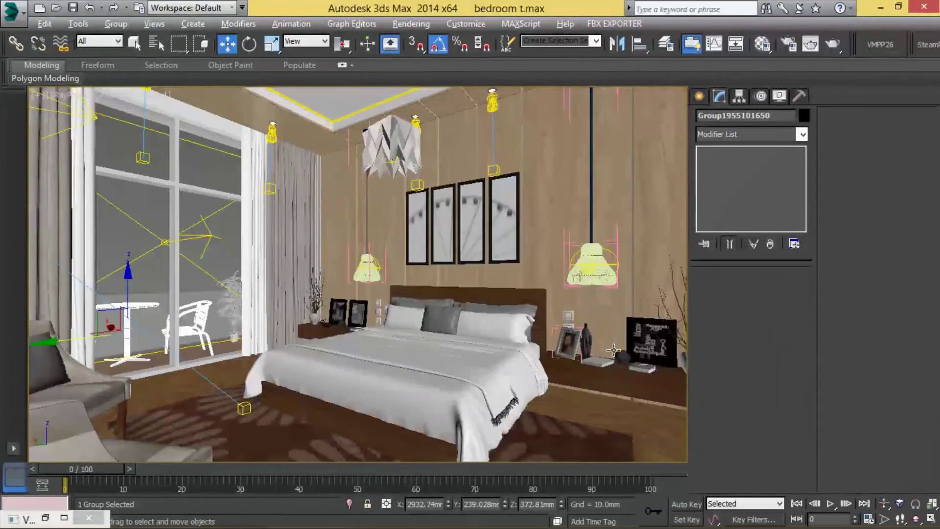
key(alt+w)
drag(263, 137, 263, 155)
key(alt+w)
Check the table placement in the camera view, deselect, and recentre the room in the top plan
key(alt+w)
right_click(562, 417)
key(alt+w)
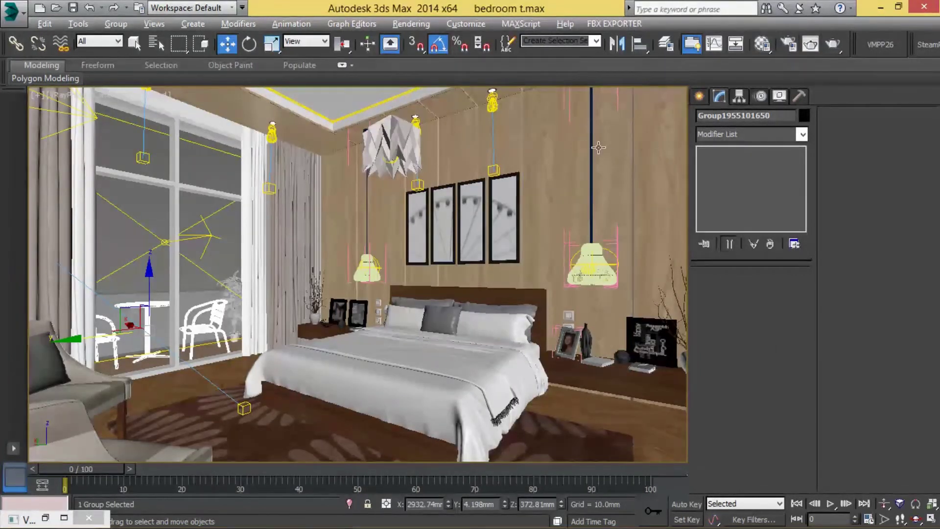
key(alt+w)
key(alt+w)
click(635, 290)
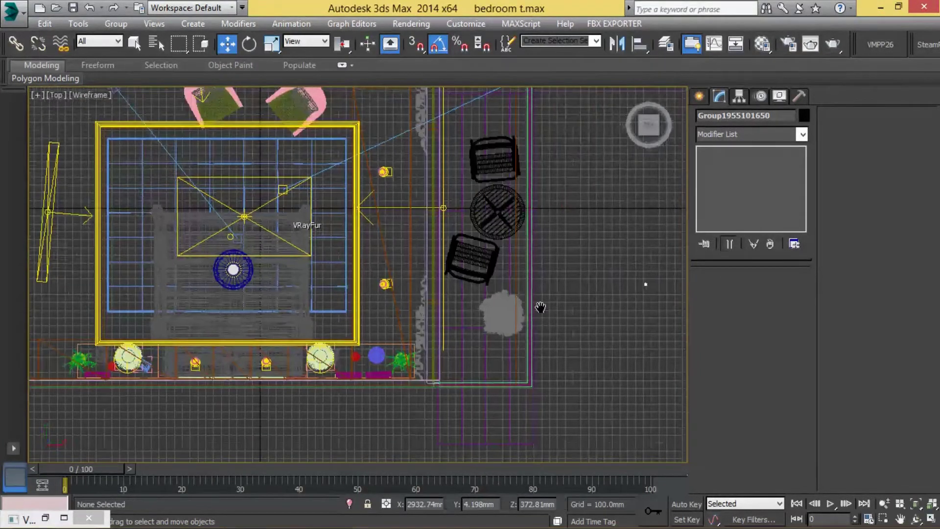
scroll(512, 303, down, 3)
scroll(618, 220, down, 1)
scroll(509, 253, down, 2)
scroll(535, 258, down, 4)
mouse_move(535, 258)
middle_down()
mouse_move(251, 310)
mouse_move(80, 315)
mouse_move(681, 392)
mouse_move(340, 226)
mouse_move(378, 240)
middle_up()
Glance at the scene layers list, then switch to a full-size Left view
scroll(377, 240, up, 5)
click(666, 43)
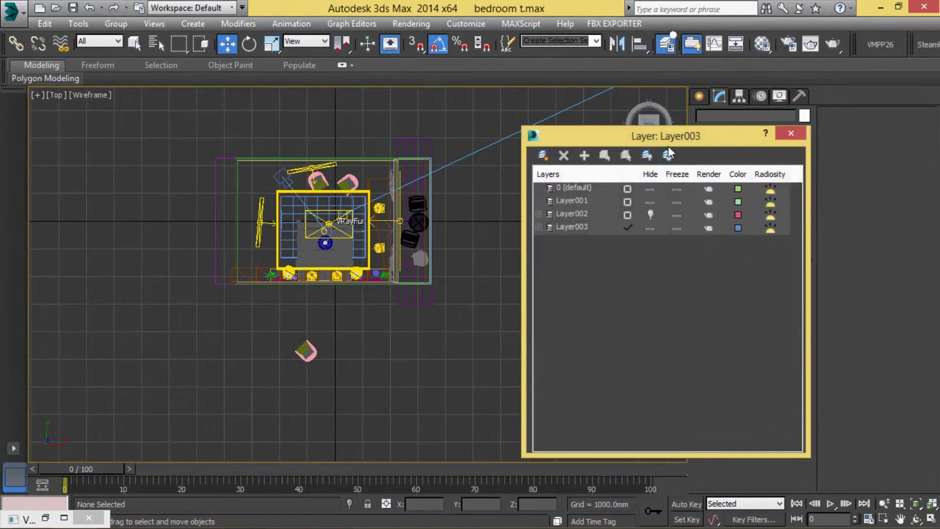
click(791, 133)
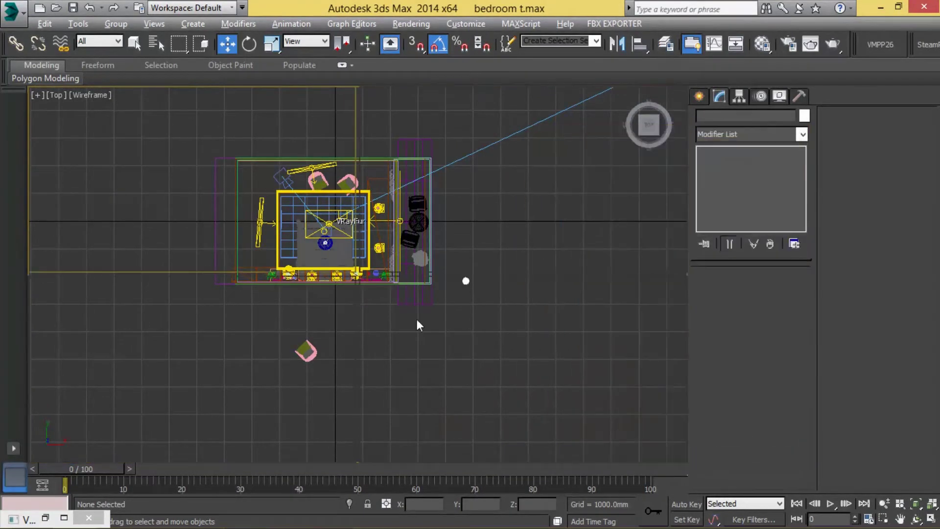
key(d)
key(l)
scroll(342, 338, down, 5)
scroll(342, 331, down, 5)
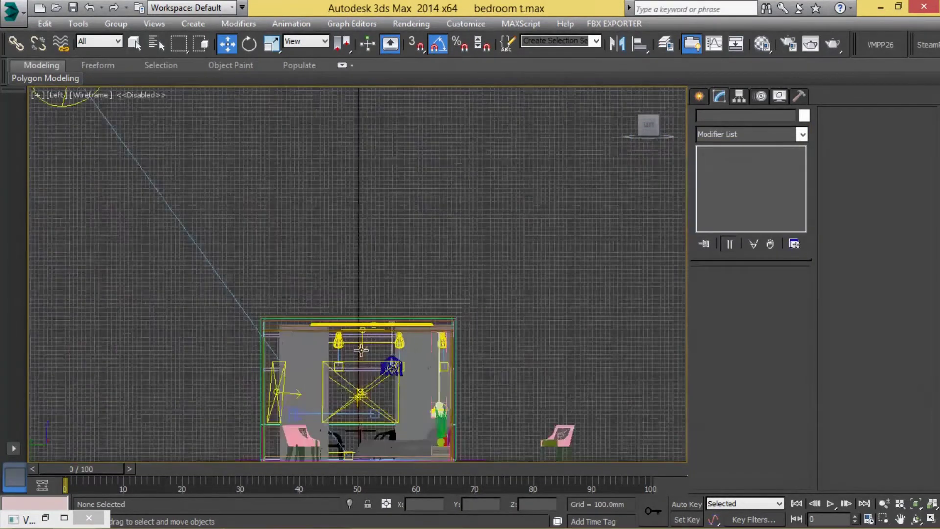
Draw a large Standard Primitives plane across the room's side in the Left view
click(699, 97)
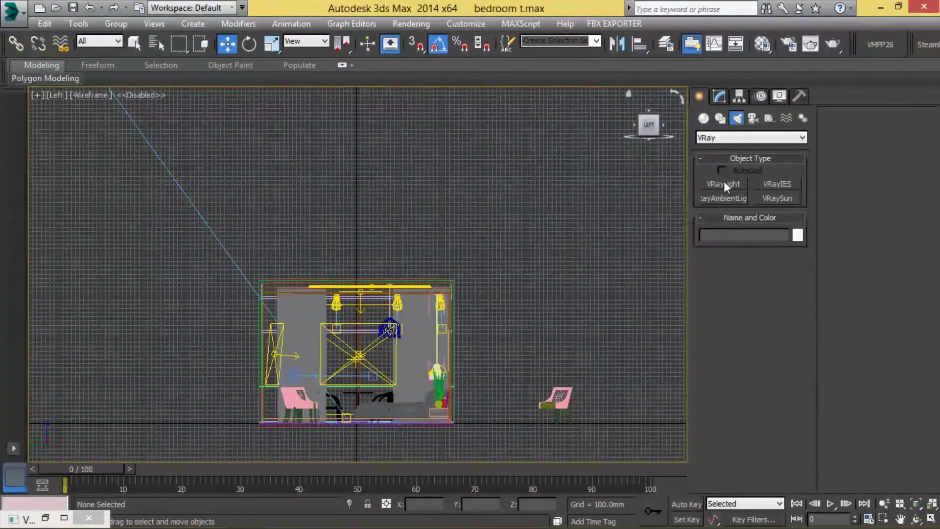
click(721, 121)
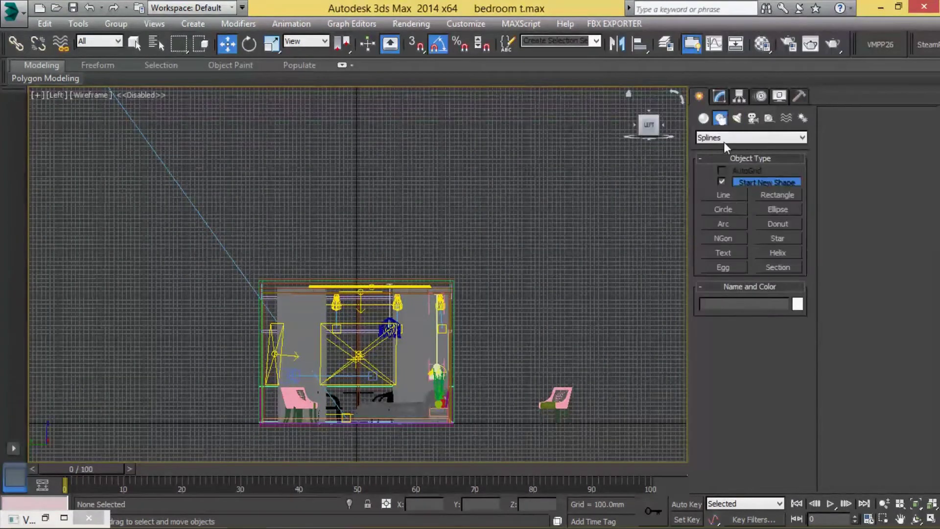
click(703, 118)
click(776, 241)
mouse_move(172, 234)
mouse_down()
mouse_move(606, 450)
mouse_move(601, 443)
mouse_up()
key(w)
Move the new plane about 4 m along X outside the window, checking the camera view
drag(413, 325, 396, 325)
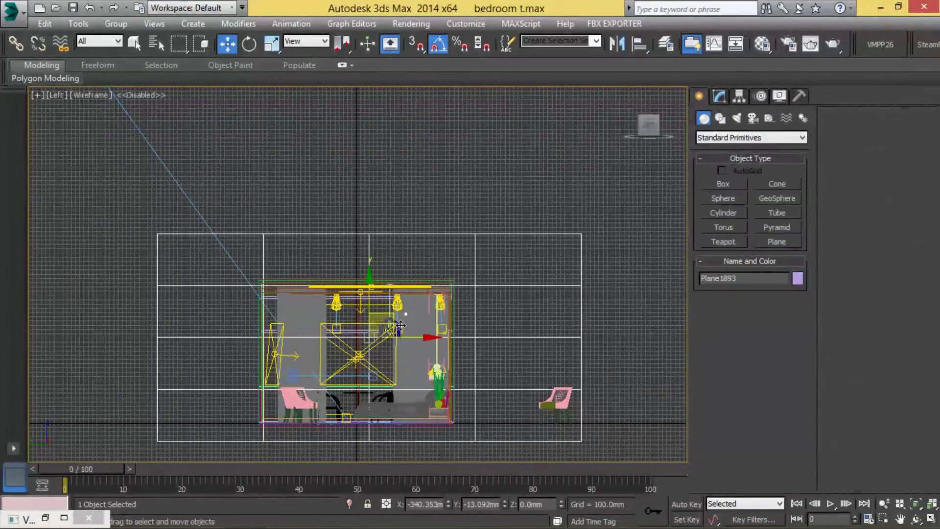
key(alt+w)
key(alt+w)
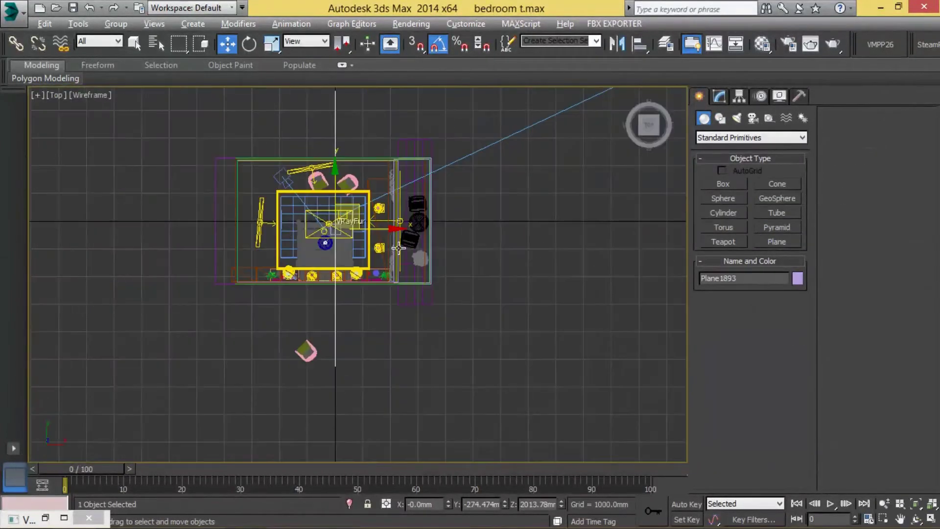
drag(372, 229, 477, 228)
key(alt+w)
middle_click(454, 333)
key(alt+w)
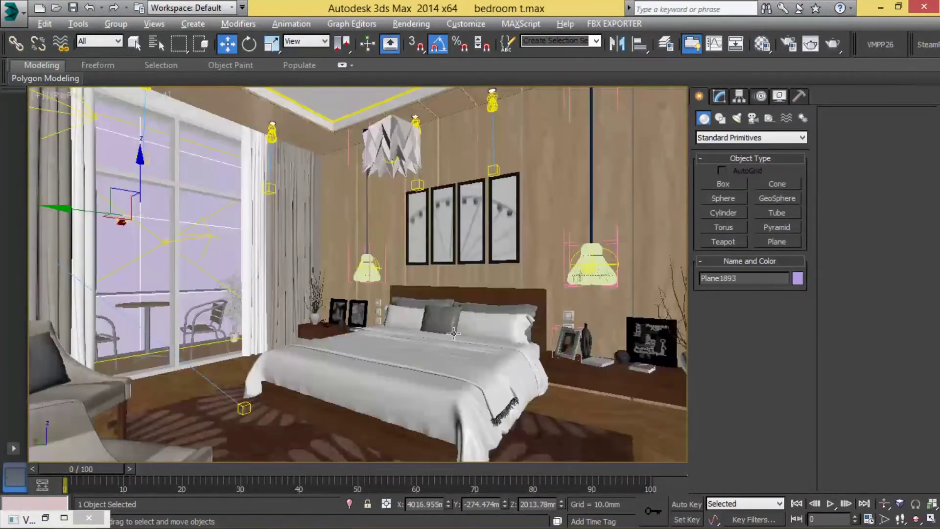
Name an unused material slot 'hd' and give its Diffuse a Bitmap map
key(m)
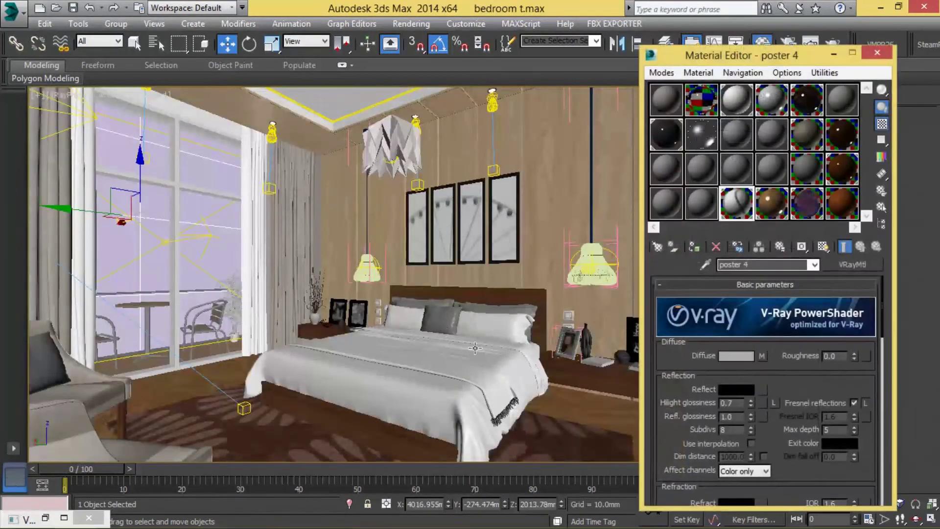
click(703, 216)
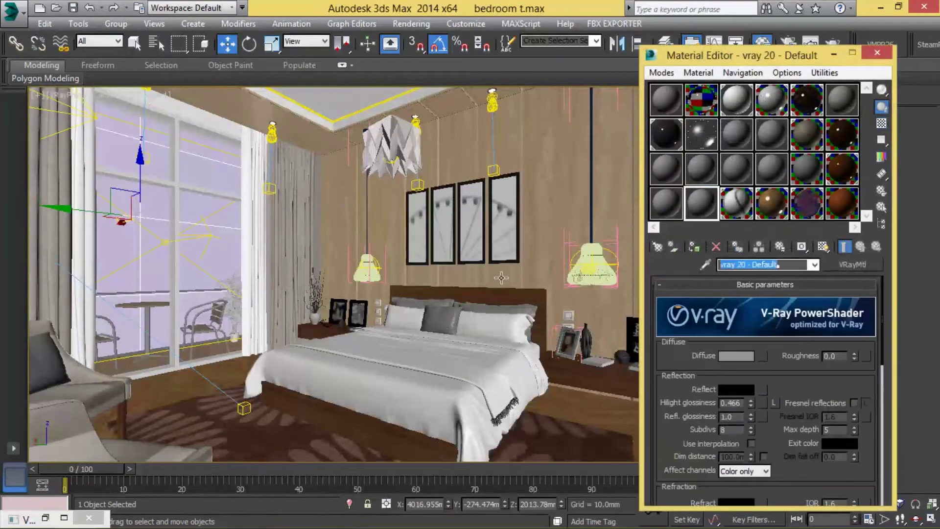
text(hdri)
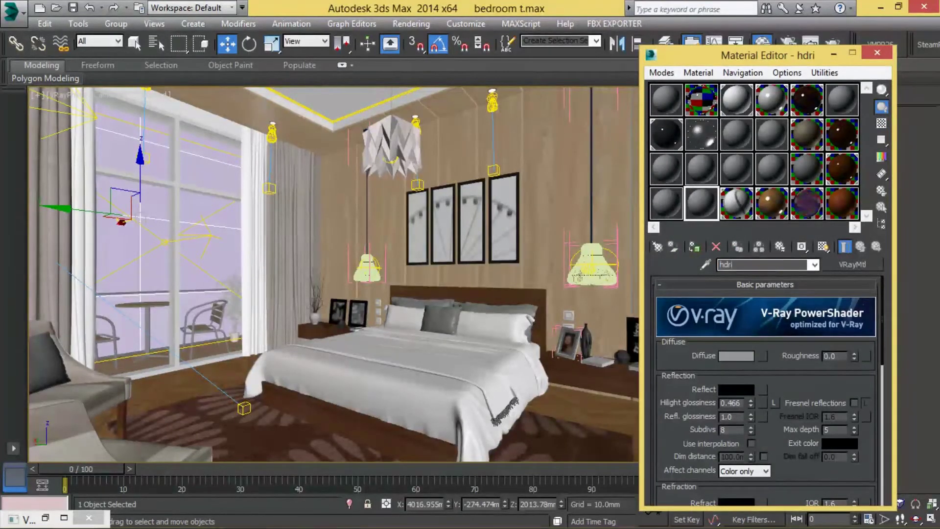
click(763, 356)
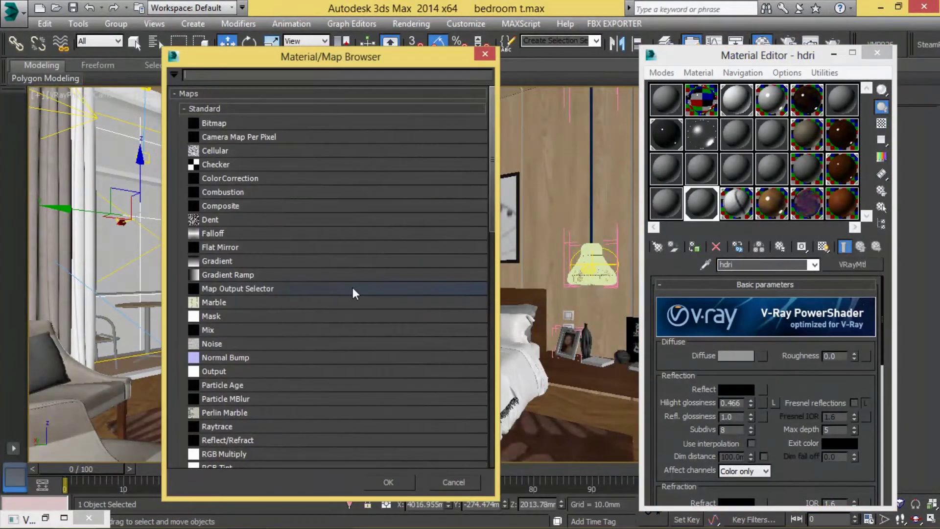
scroll(246, 351, down, 3)
scroll(258, 346, up, 3)
double_click(227, 124)
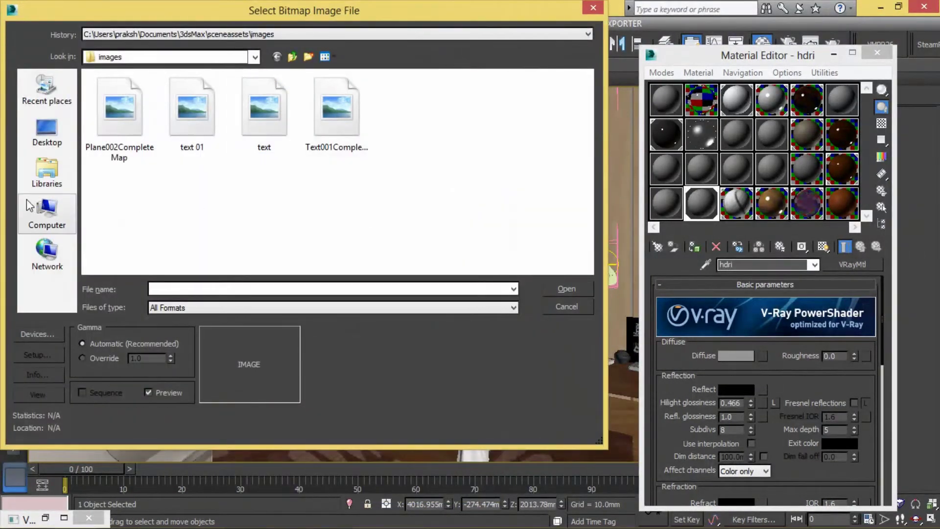
Browse the D: drive's Liberary folder, trying the HDCARS collection folder
click(39, 211)
double_click(256, 106)
double_click(196, 103)
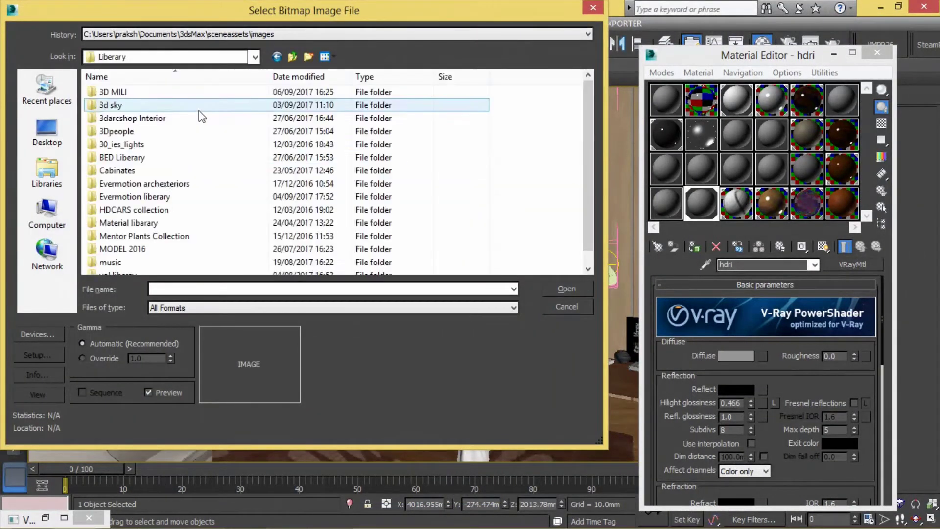
key(h)
key(Return)
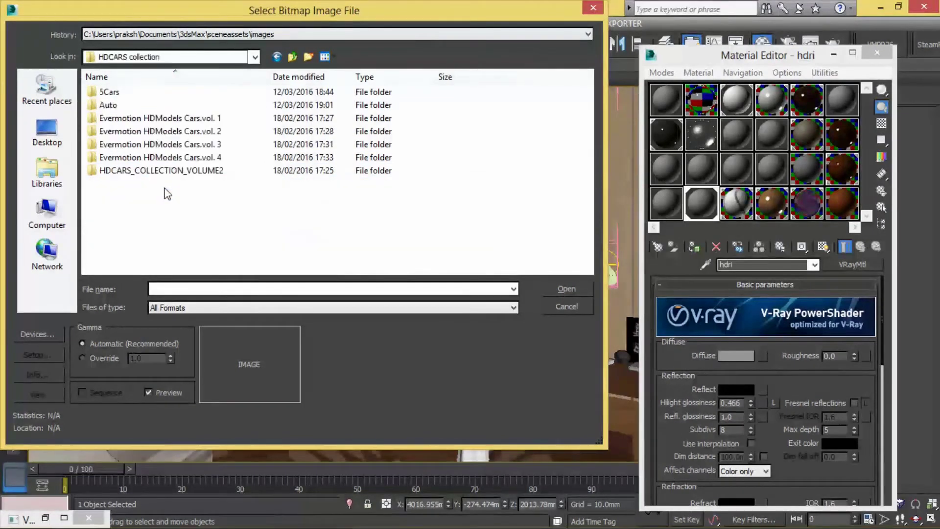
key(BackSpace)
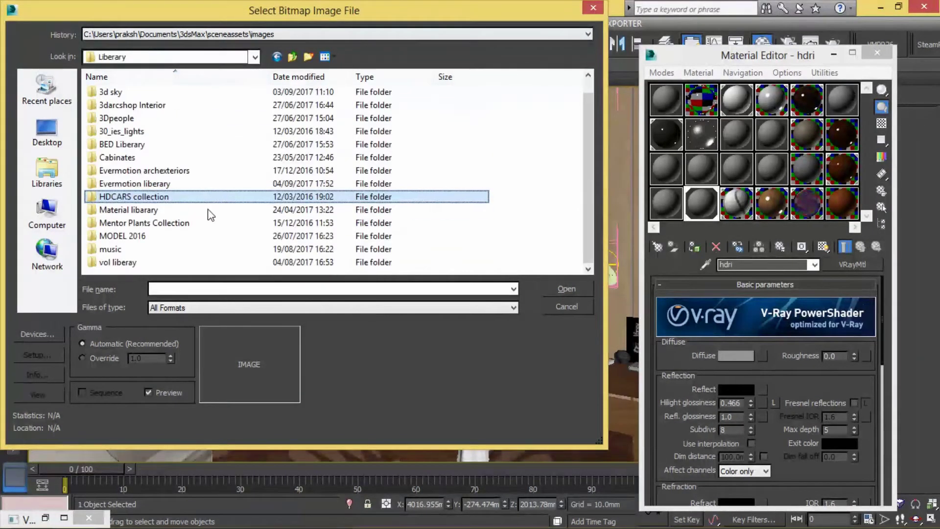
Navigate back to D:\Liberary\Material libarary\HDRI in the file browser
click(47, 210)
key(Return)
key(Down)
key(BackSpace)
key(Left)
key(Return)
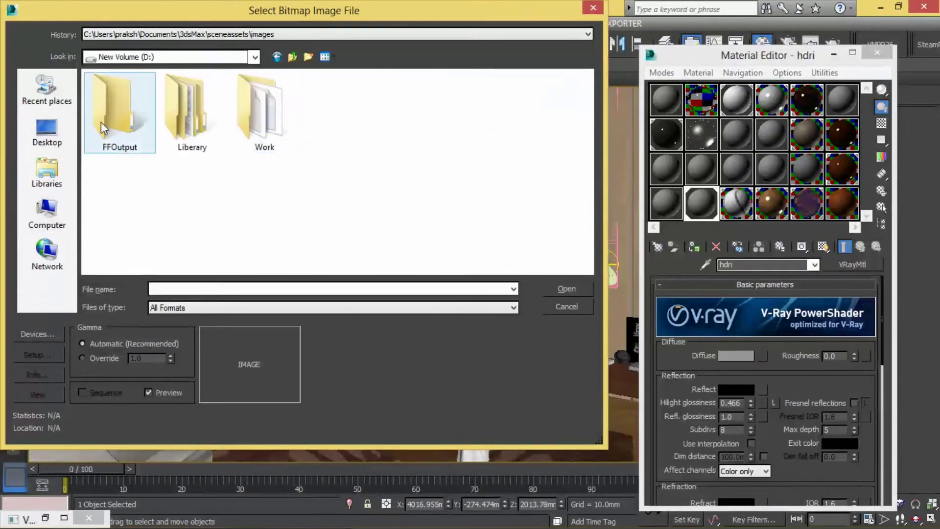
double_click(172, 119)
key(m)
key(Return)
key(h)
key(Return)
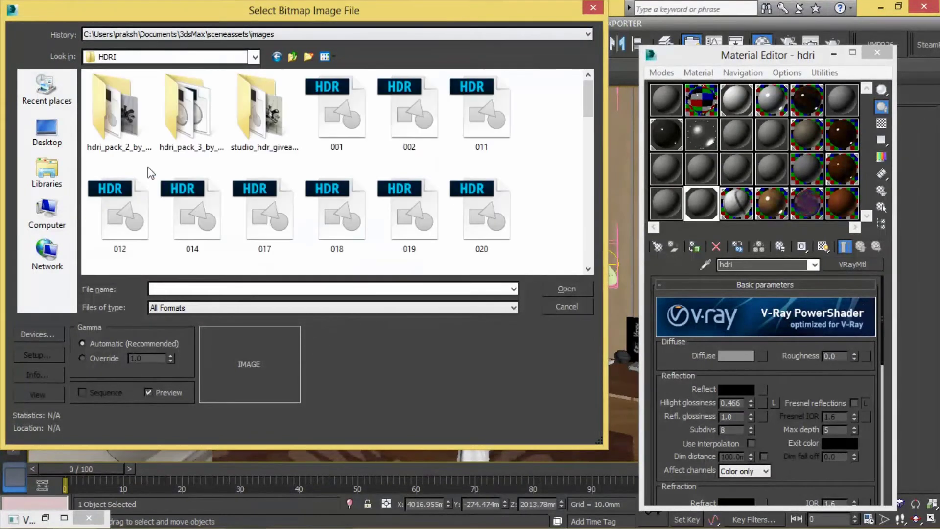
Look through the HDRI and Material libarary folders, opening HDRI in a separate window
scroll(372, 179, down, 5)
scroll(384, 185, down, 5)
scroll(495, 181, up, 2)
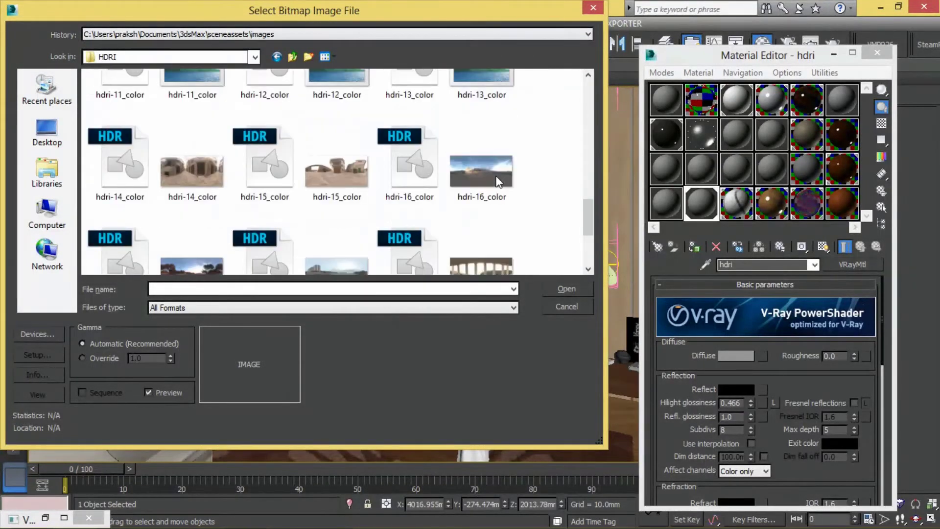
scroll(497, 181, up, 2)
scroll(526, 174, up, 3)
scroll(531, 176, up, 5)
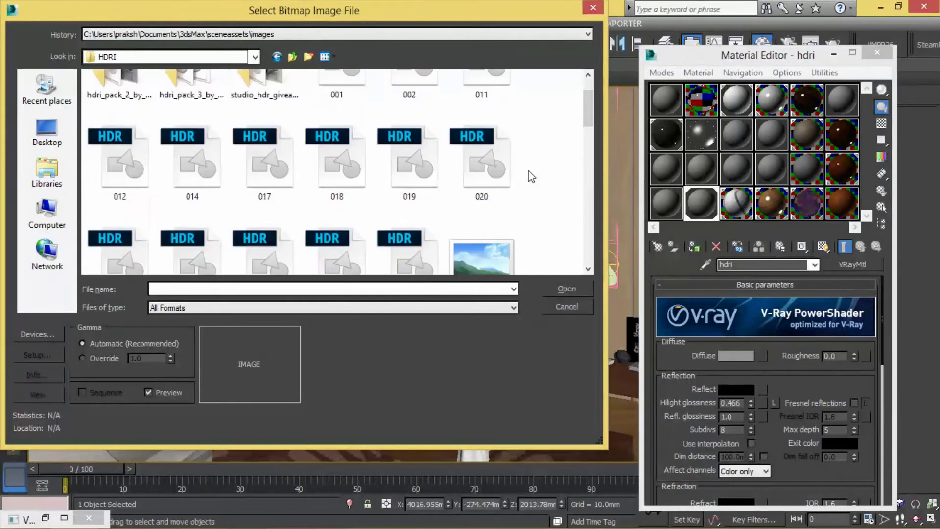
scroll(531, 176, down, 2)
scroll(531, 176, down, 3)
scroll(531, 176, up, 3)
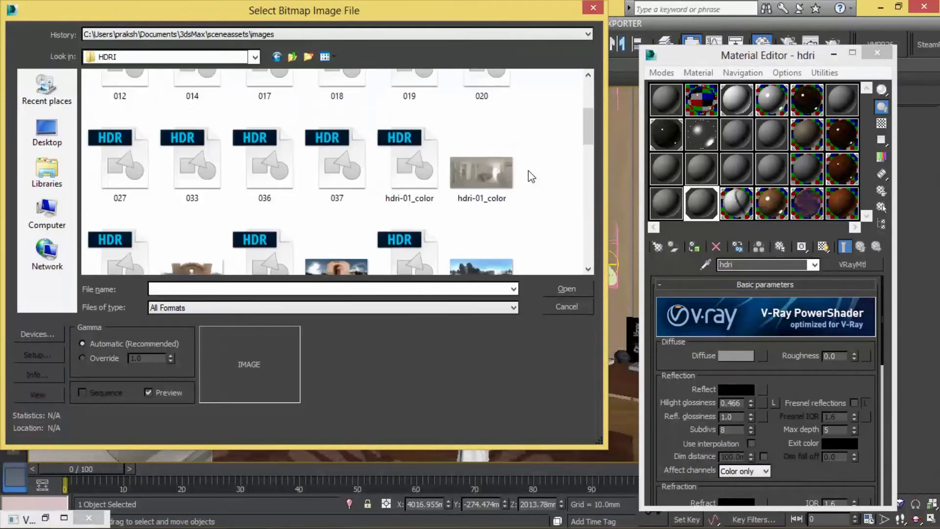
key(BackSpace)
scroll(205, 196, down, 4)
scroll(201, 213, down, 4)
scroll(201, 213, up, 4)
scroll(161, 196, up, 4)
right_click(105, 183)
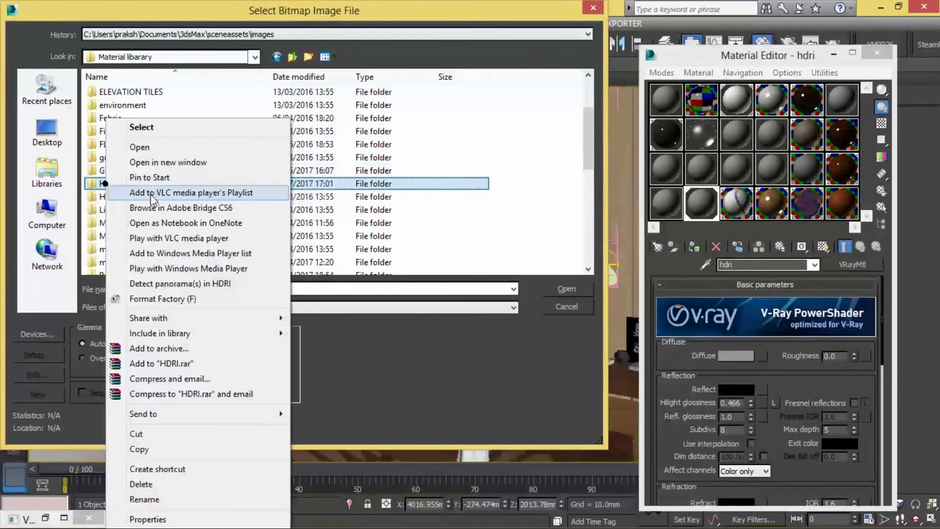
click(168, 162)
key(alt+Up)
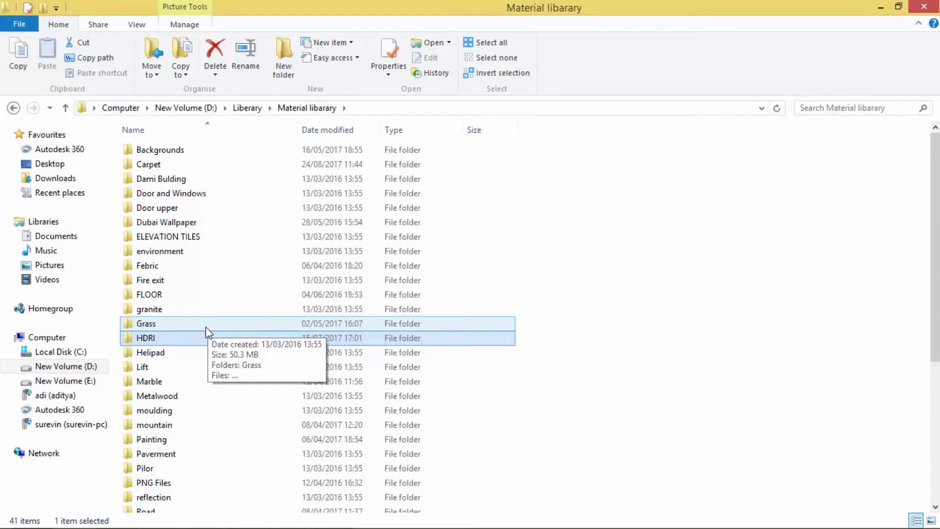
Open the Backgrounds folder and load 'VIEW 7 and 9 - Exterior View-2' as the diffuse map
key(Home)
double_click(206, 152)
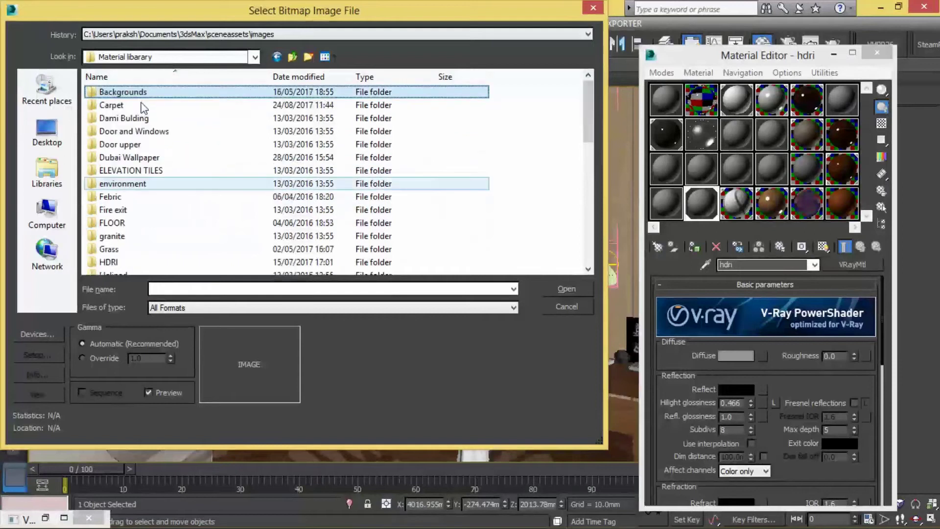
double_click(141, 93)
click(196, 127)
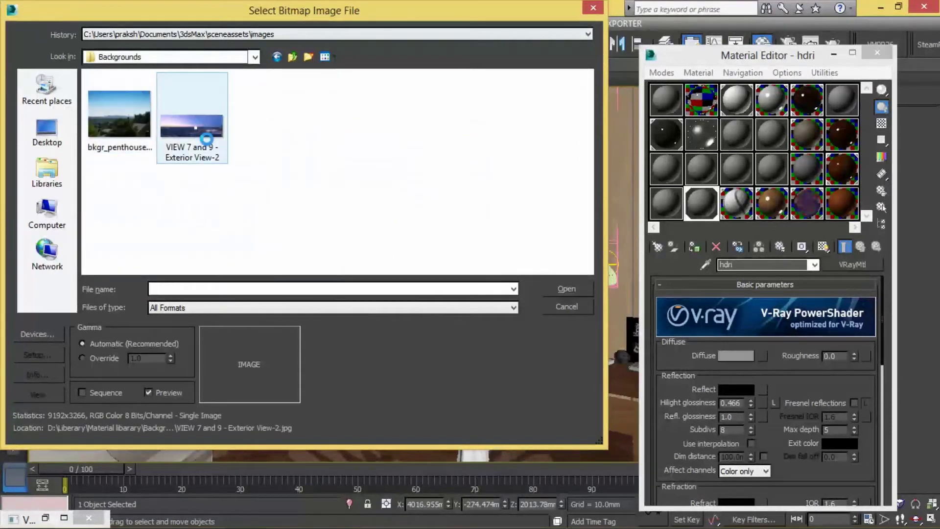
double_click(206, 139)
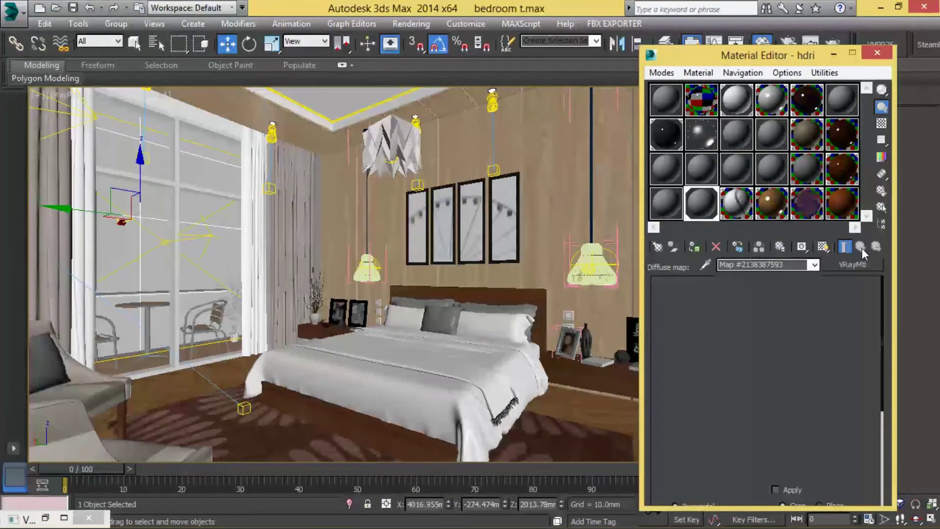
Show the city material in the viewport, close the editor, and shift the backdrop behind the window
click(827, 246)
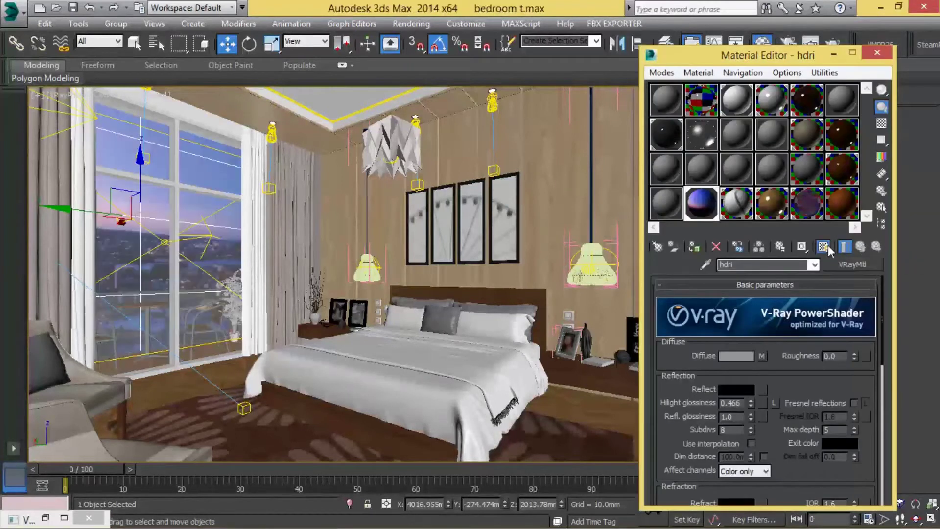
click(877, 53)
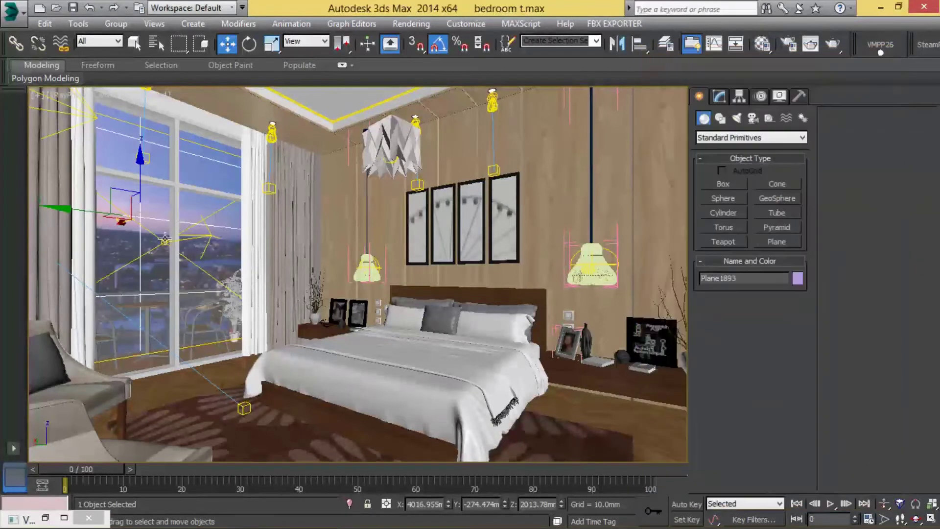
drag(141, 188, 140, 214)
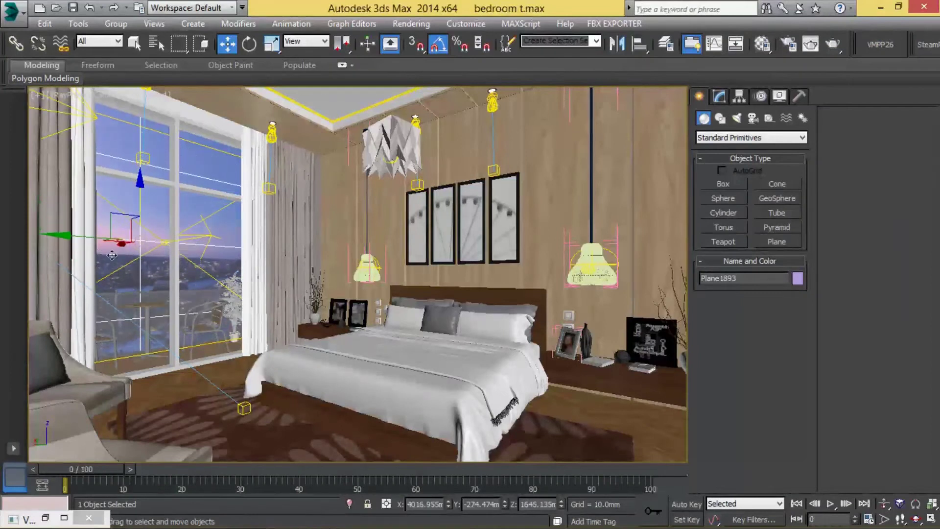
mouse_move(126, 258)
mouse_down()
mouse_move(118, 273)
mouse_move(130, 259)
mouse_up()
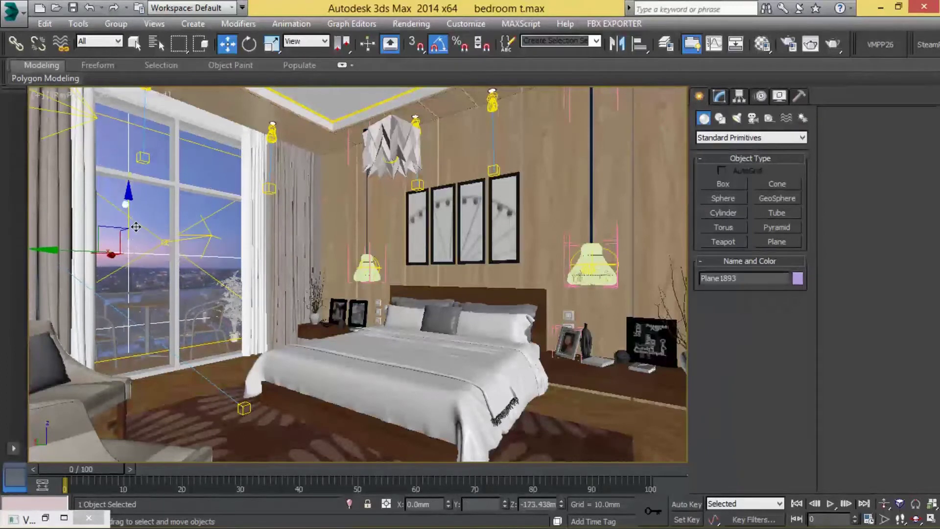
Scale the backdrop to about 77% width and 89%, lower it, then shrink it to 76%
key(r)
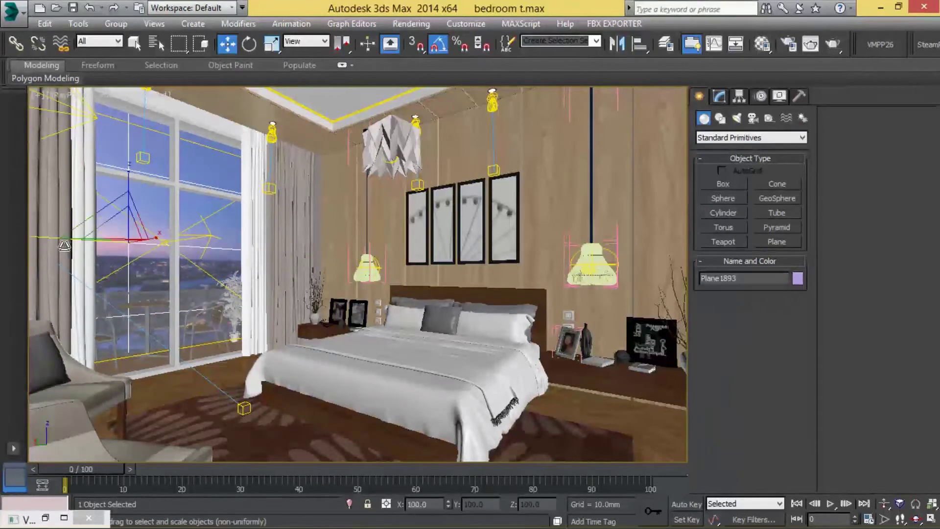
drag(84, 251, 80, 248)
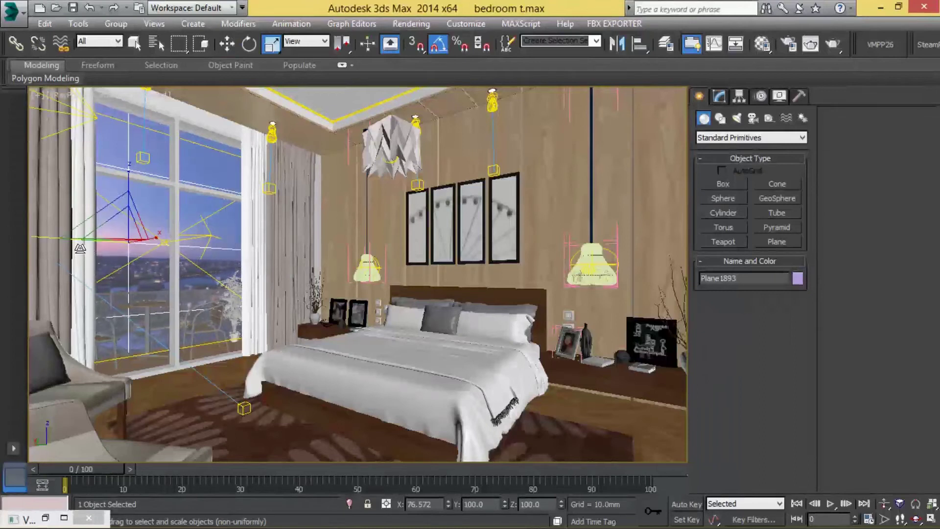
drag(132, 190, 137, 180)
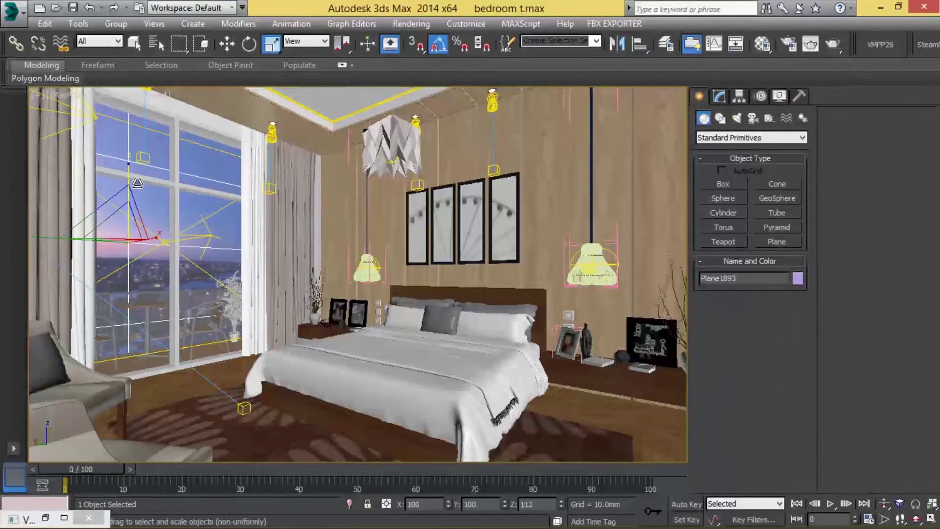
drag(64, 248, 71, 248)
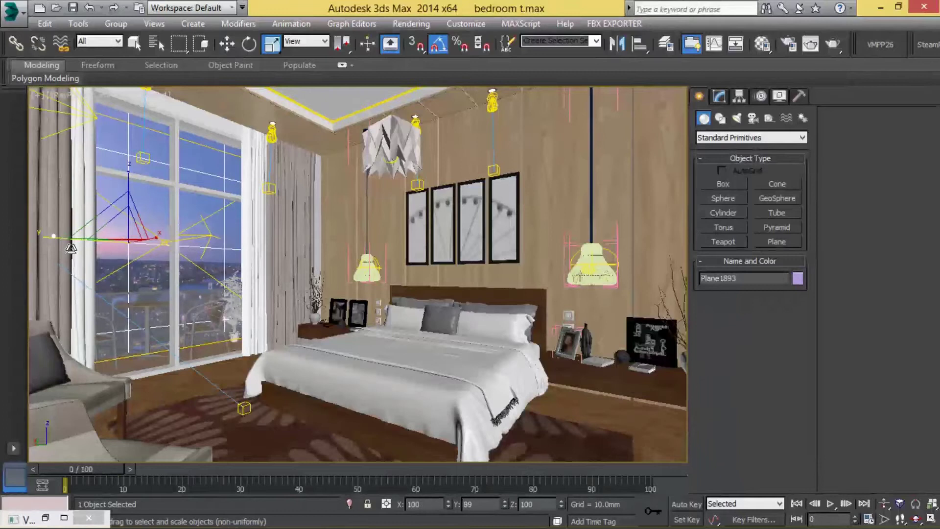
key(w)
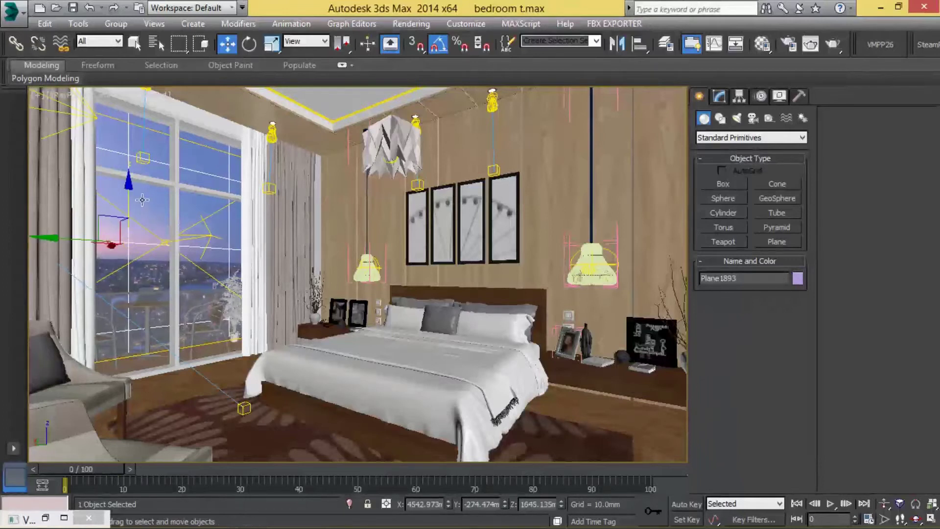
drag(135, 199, 148, 242)
key(r)
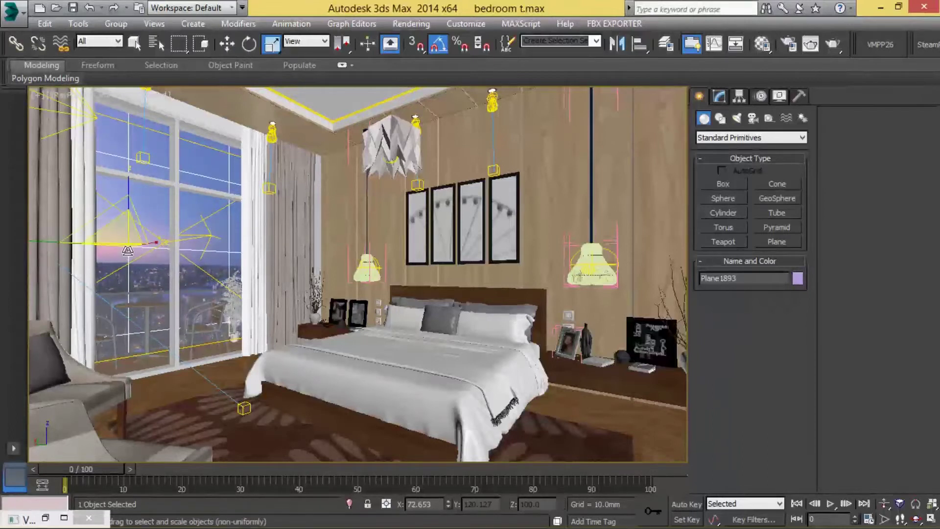
drag(133, 247, 142, 262)
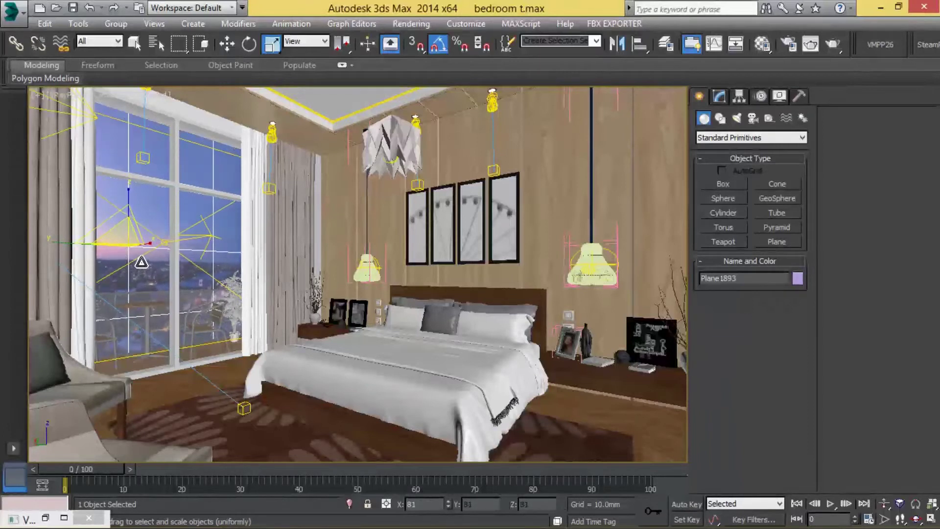
Slide the backdrop closer to the room in Top view and lower the selected light
key(w)
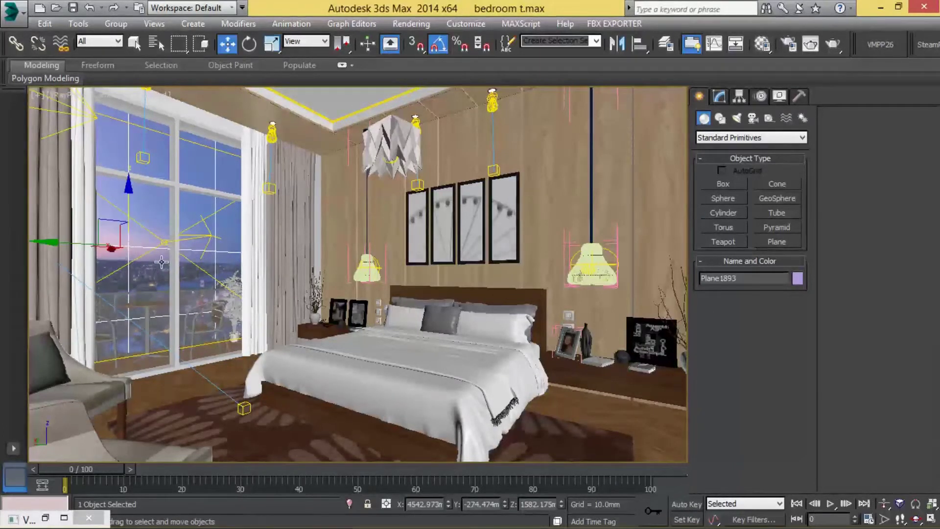
key(t)
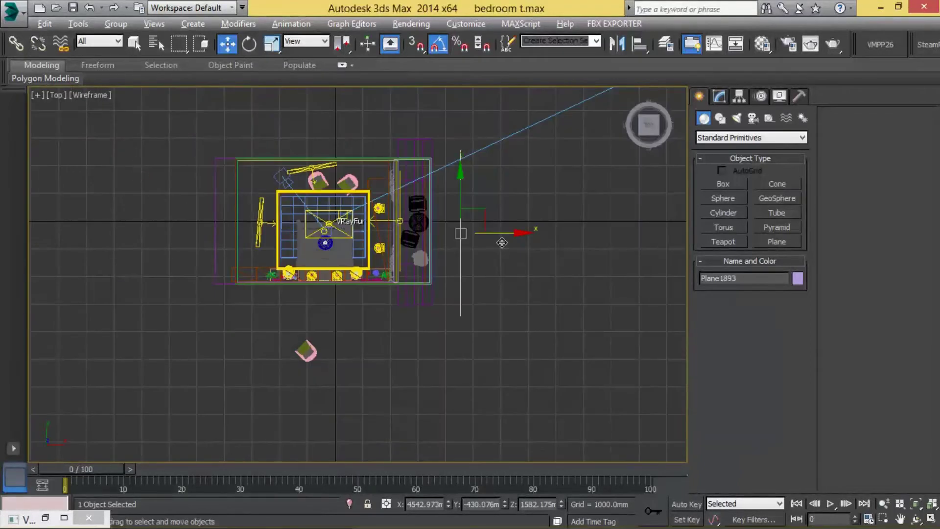
drag(502, 242, 486, 242)
key(c)
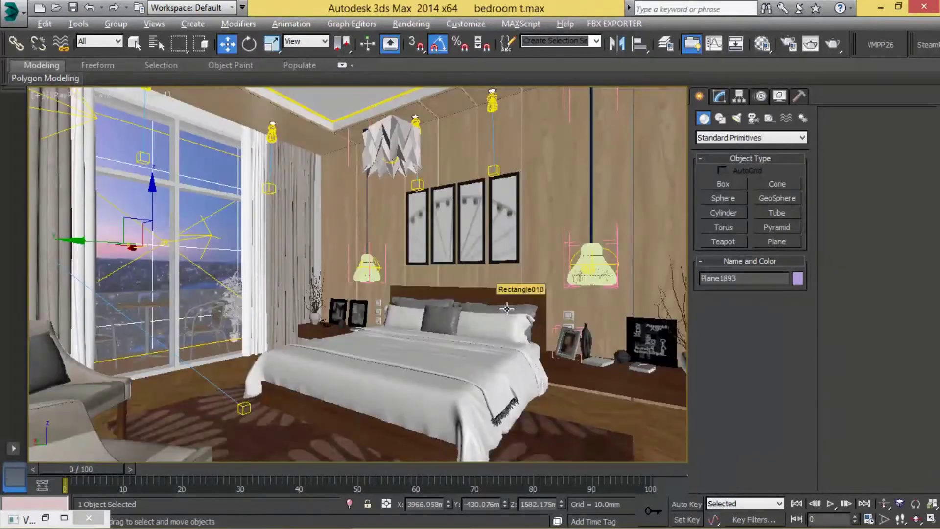
drag(164, 202, 167, 209)
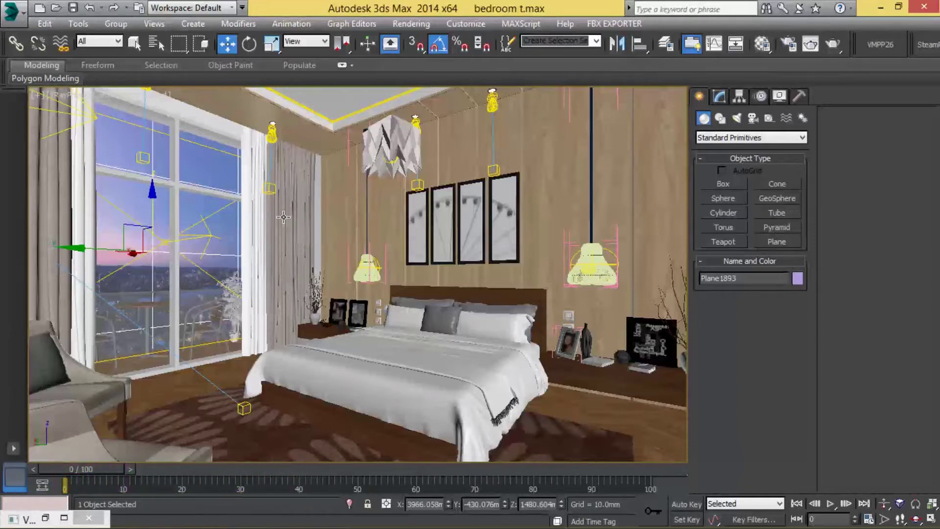
Zoom the Top view near the curtain and select Rectangle13578582 instead of Rectangle017
key(t)
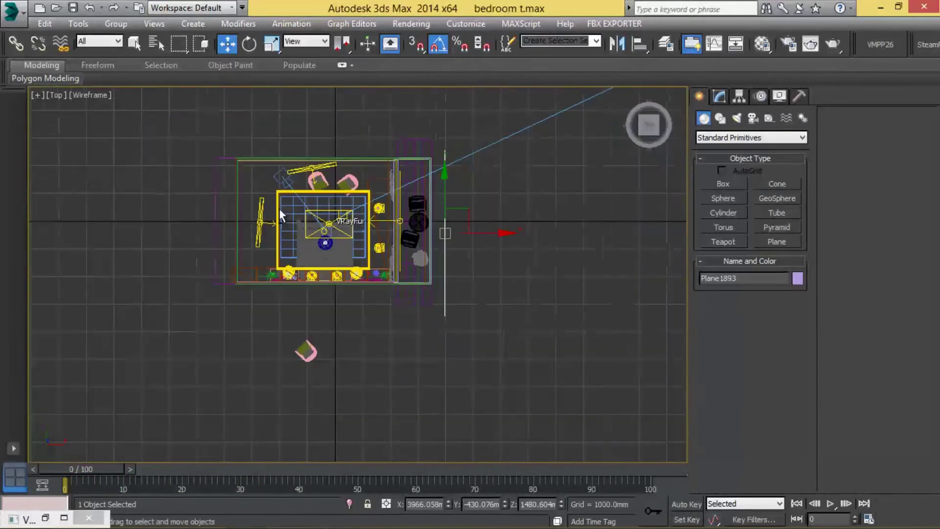
scroll(465, 203, up, 2)
scroll(431, 225, up, 5)
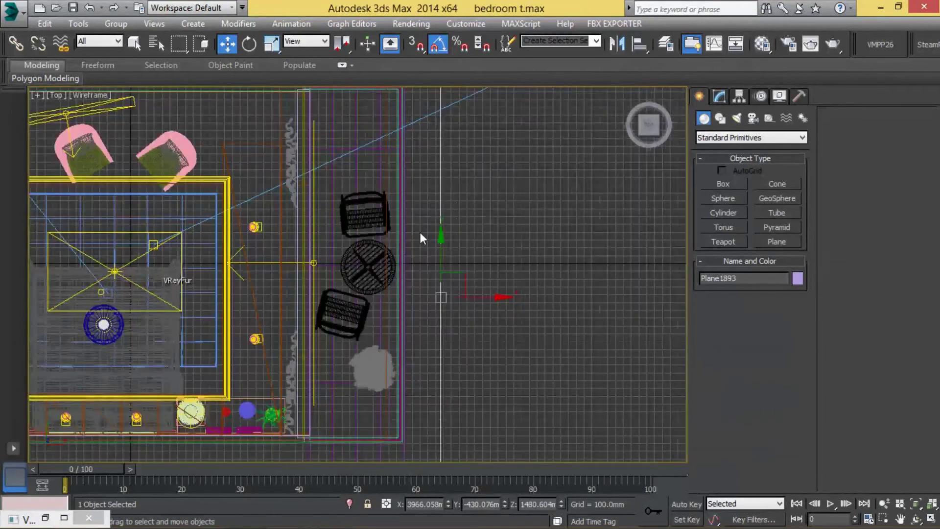
scroll(489, 256, down, 1)
scroll(489, 256, down, 3)
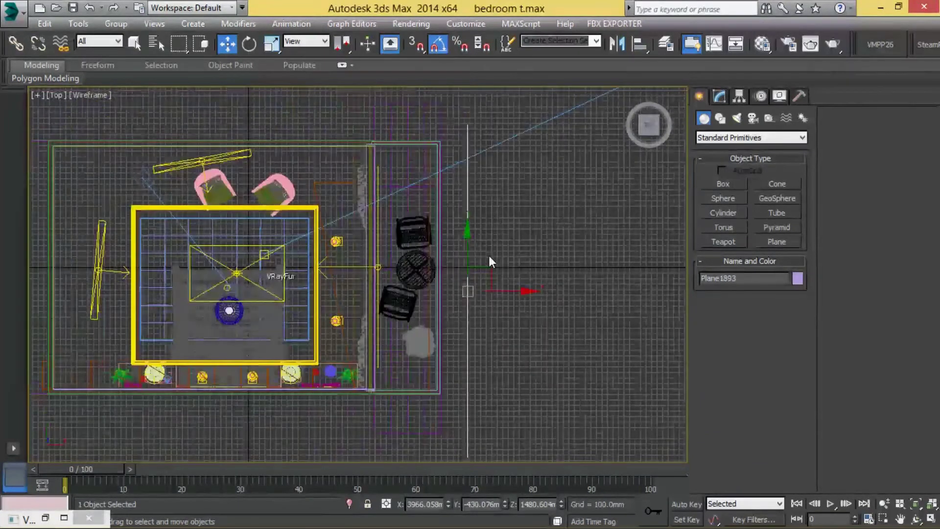
scroll(382, 360, up, 4)
scroll(382, 360, up, 4)
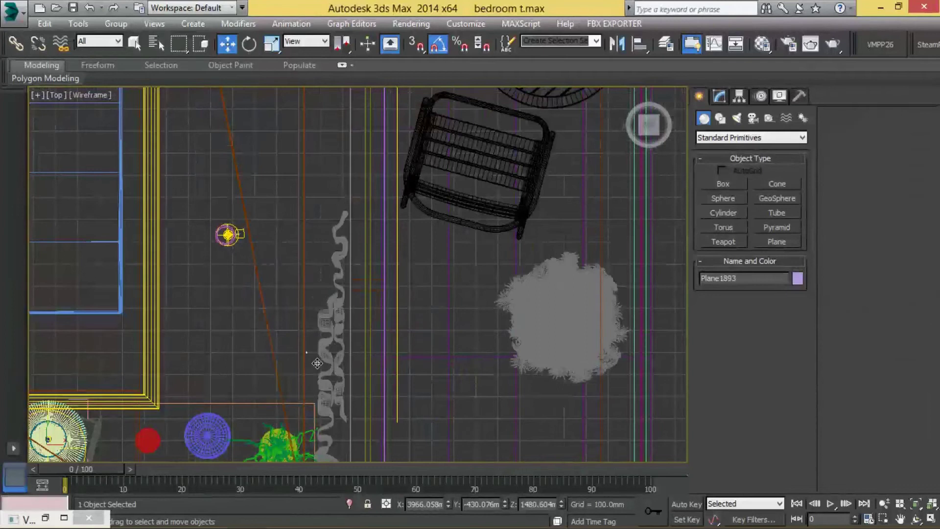
click(347, 373)
middle_drag(348, 373, 410, 288)
scroll(424, 393, up, 2)
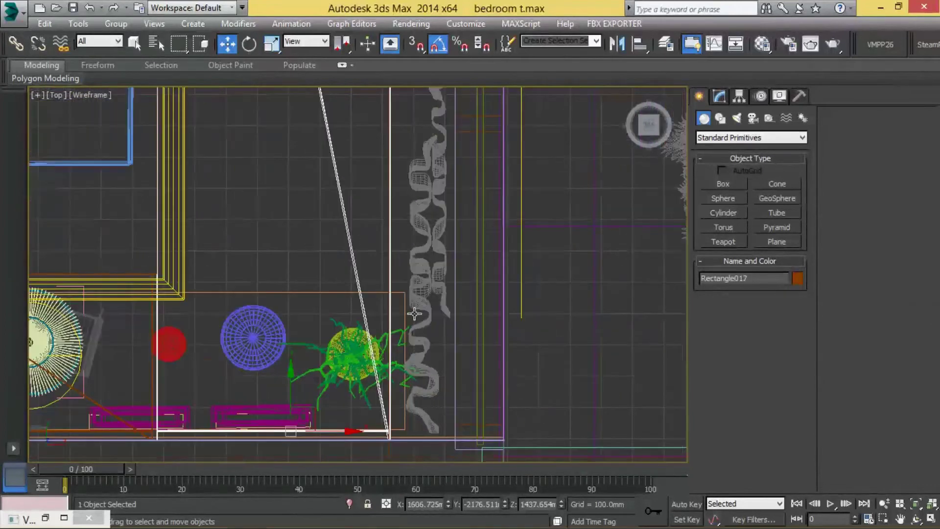
click(363, 260)
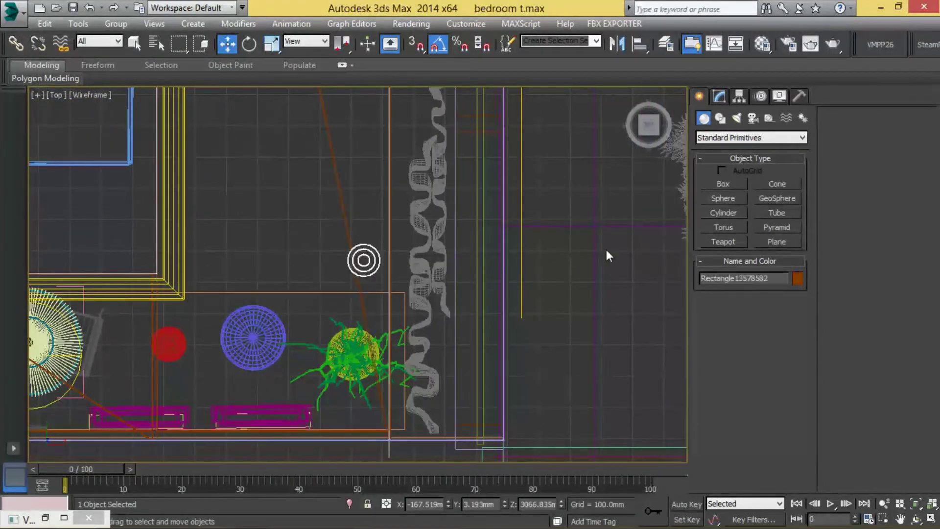
Open the frame's editable spline at spline level and pan the top view toward the bed
click(738, 99)
click(730, 196)
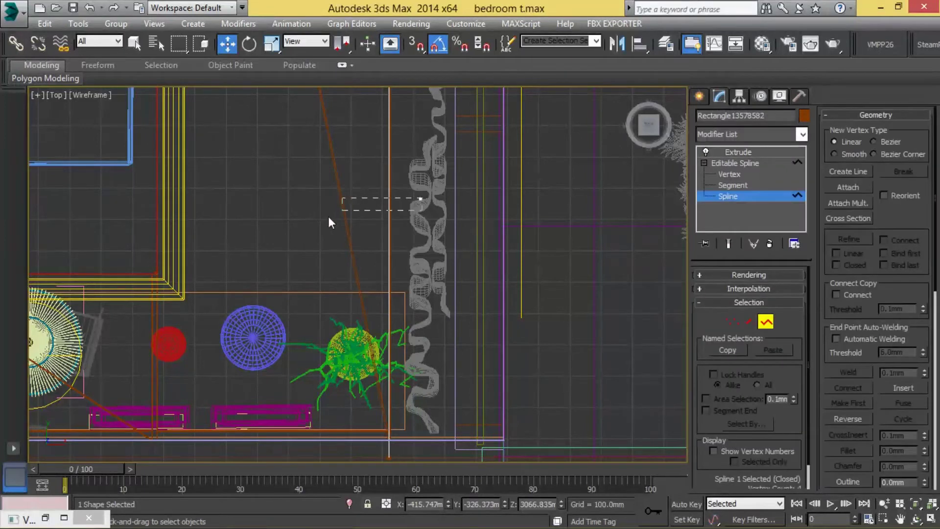
middle_drag(328, 216, 425, 284)
scroll(420, 199, down, 2)
scroll(432, 207, up, 2)
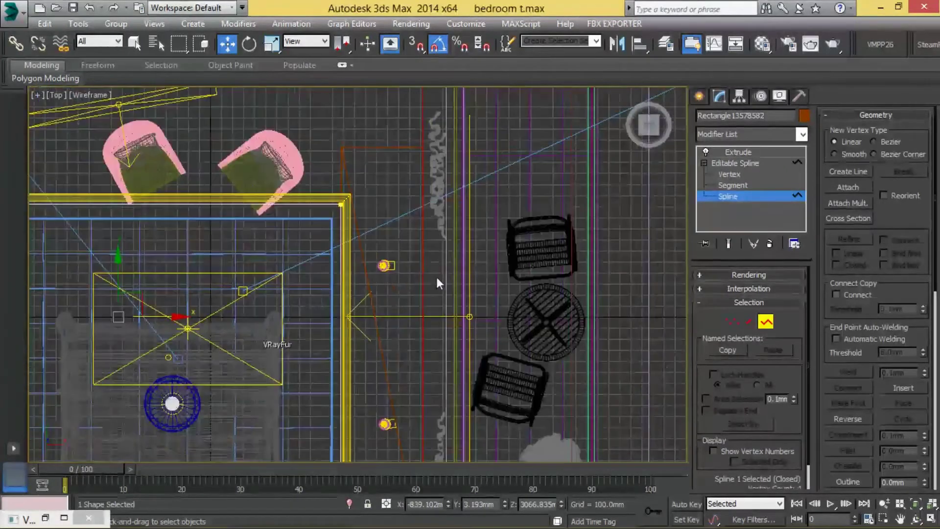
scroll(436, 277, down, 3)
scroll(429, 249, down, 1)
scroll(429, 283, up, 2)
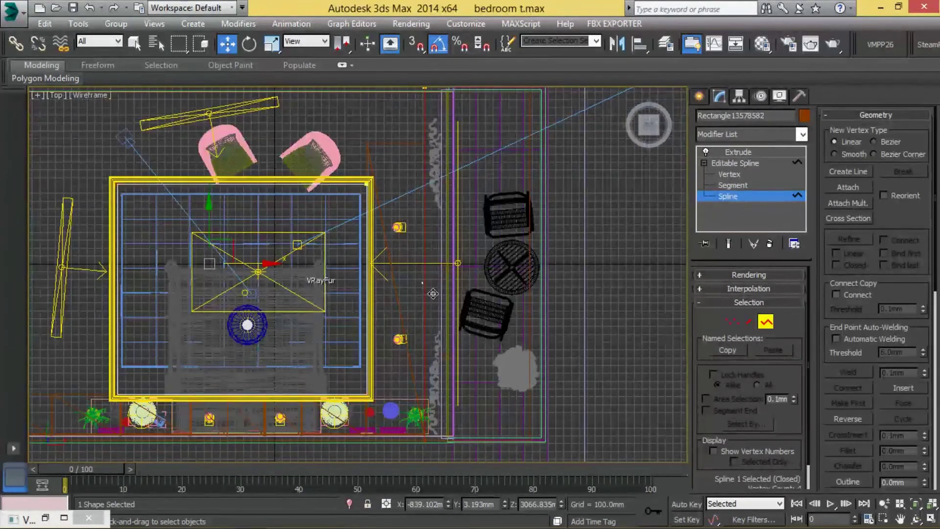
Inspect the frame at segment level down to the curtain corner, then exit segment editing
click(714, 185)
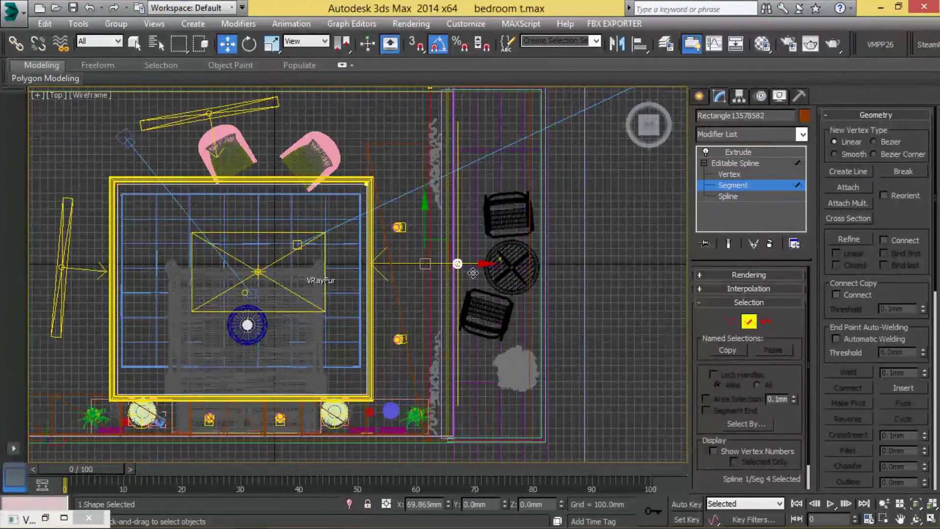
scroll(473, 273, up, 1)
scroll(458, 259, up, 1)
scroll(443, 245, up, 1)
scroll(427, 231, up, 2)
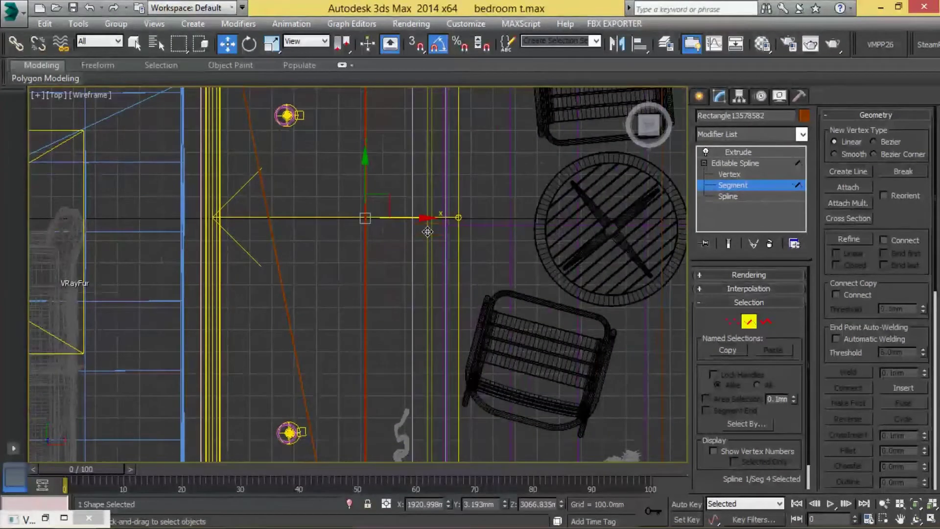
middle_drag(398, 345, 402, 152)
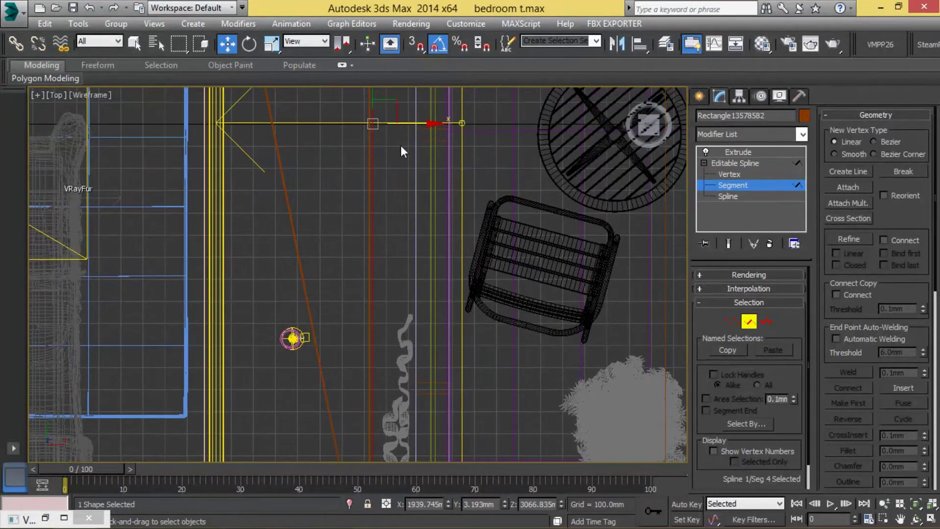
middle_drag(421, 303, 407, 135)
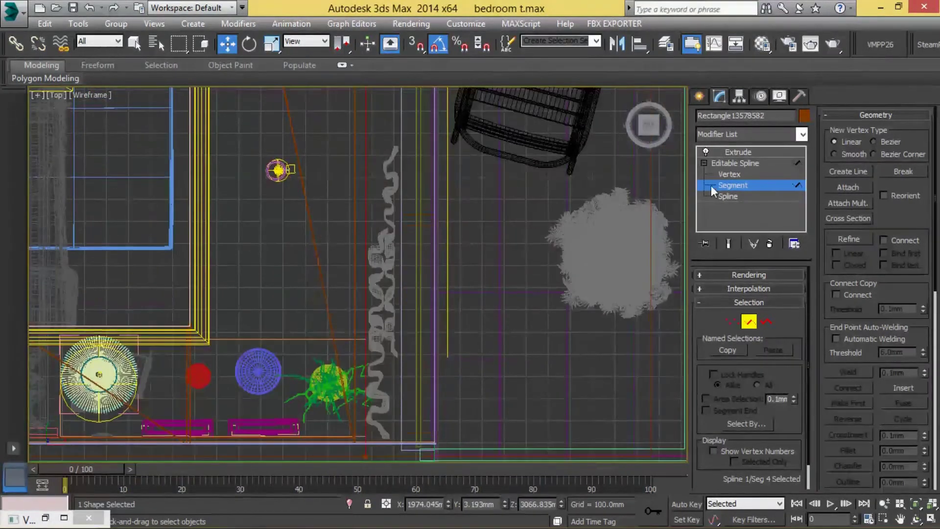
click(735, 163)
Select Rectangle017's curtain-side edge vertices and nudge them a few millimetres right in X
click(364, 292)
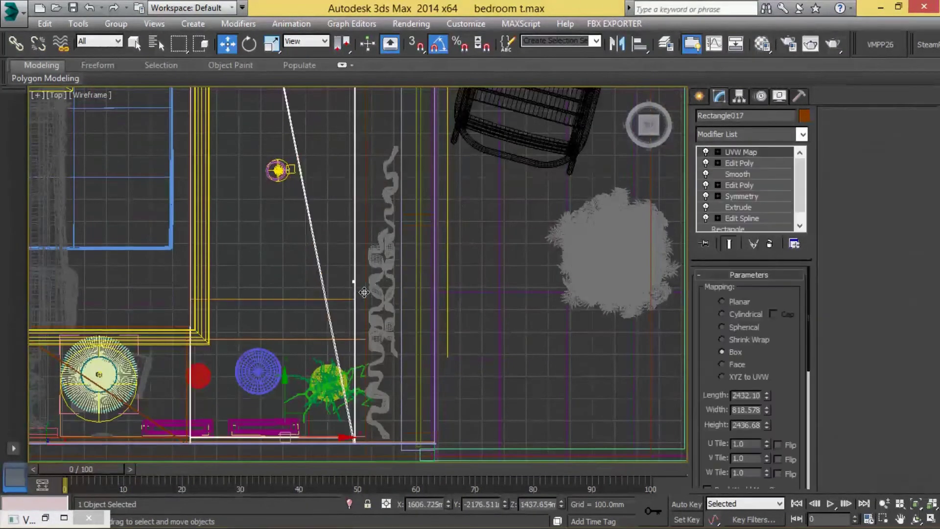
click(718, 163)
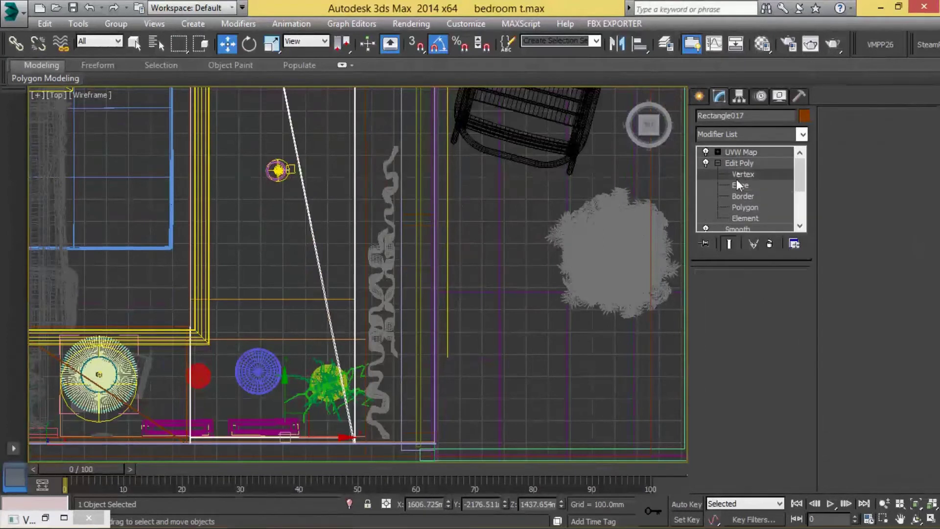
click(738, 175)
middle_drag(410, 385, 410, 458)
scroll(410, 459, down, 6)
ctrl+drag(394, 425, 377, 316)
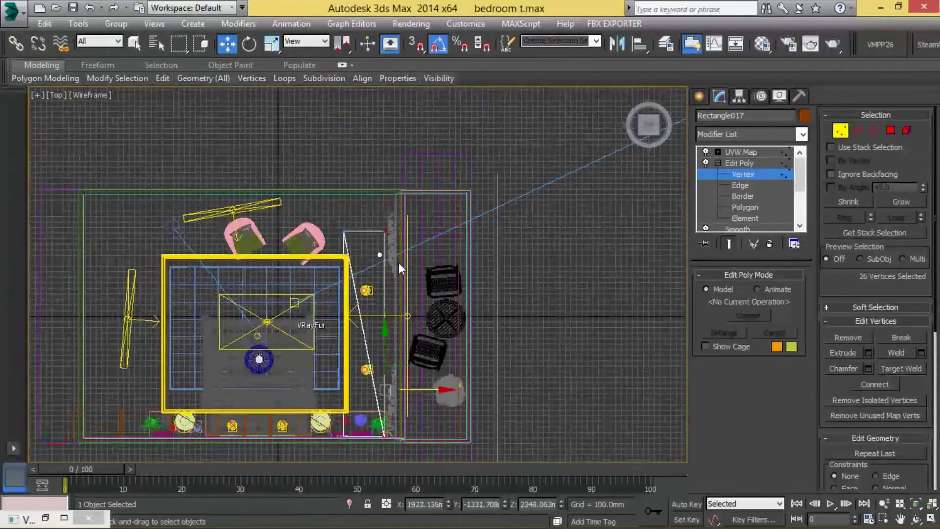
scroll(383, 313, up, 6)
middle_drag(384, 313, 392, 218)
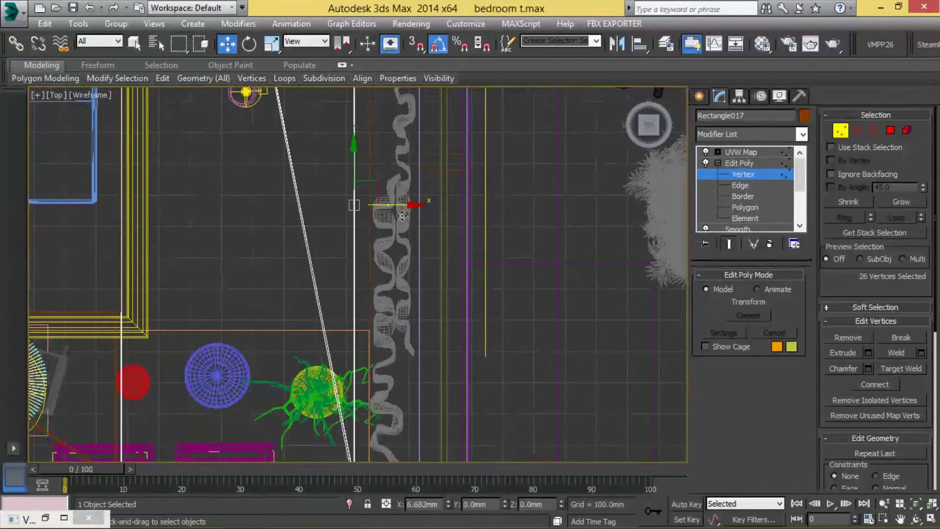
drag(394, 215, 411, 215)
scroll(397, 215, up, 4)
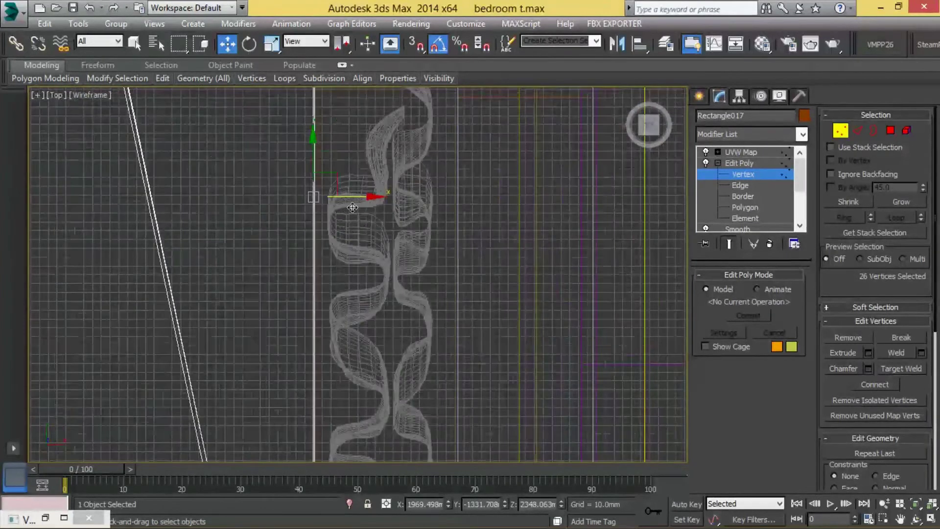
drag(353, 207, 360, 207)
click(742, 152)
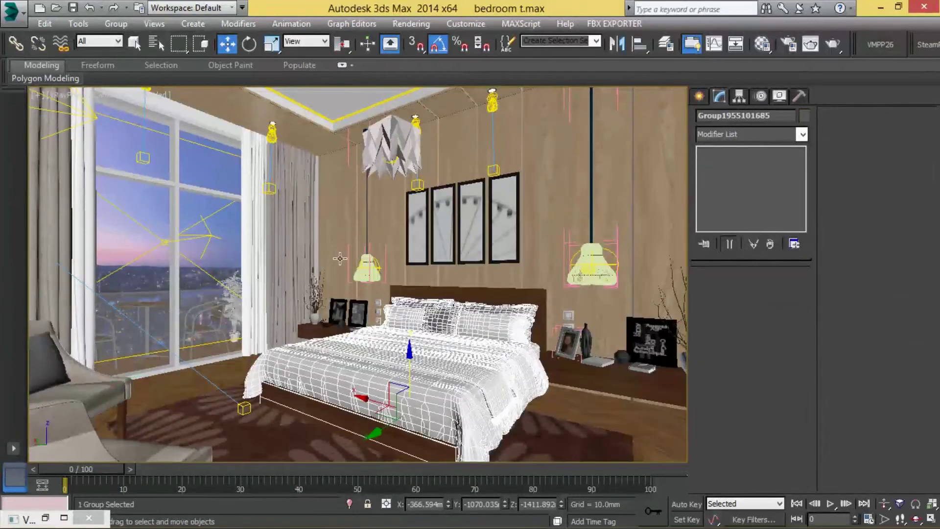
Lower the wavy curtain Arch60_016_obj014 by about 10 mm
scroll(326, 339, down, 4)
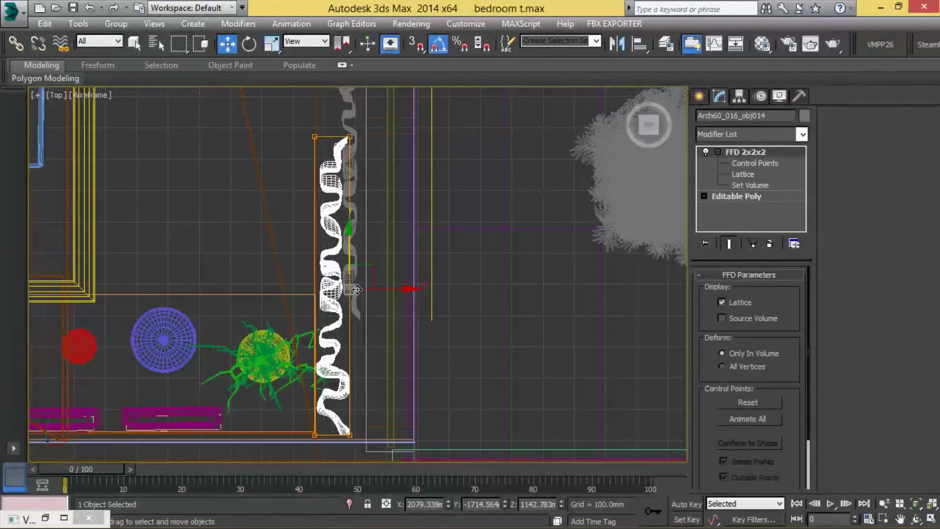
drag(352, 242, 352, 246)
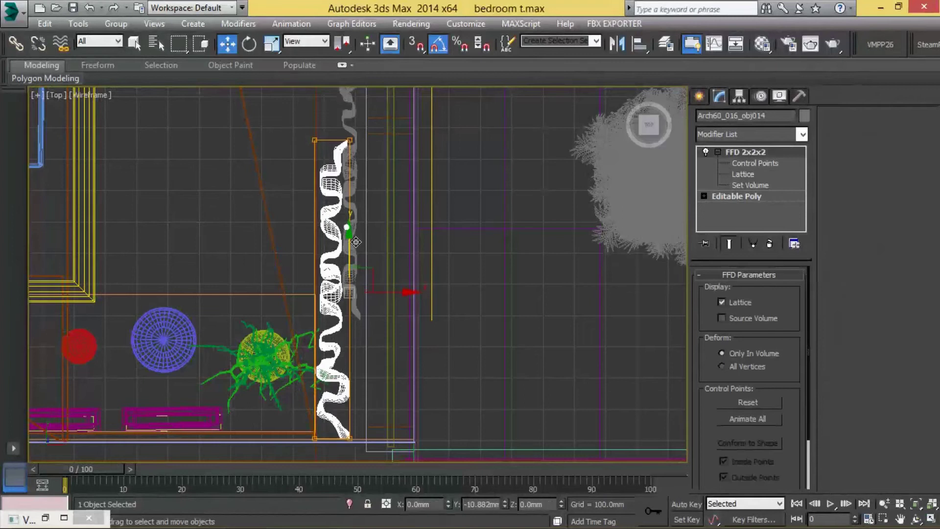
key(r)
key(w)
drag(356, 243, 361, 248)
Scale the neighbouring curtain obj013 shorter, deselect, and return to the bedroom camera view
click(359, 248)
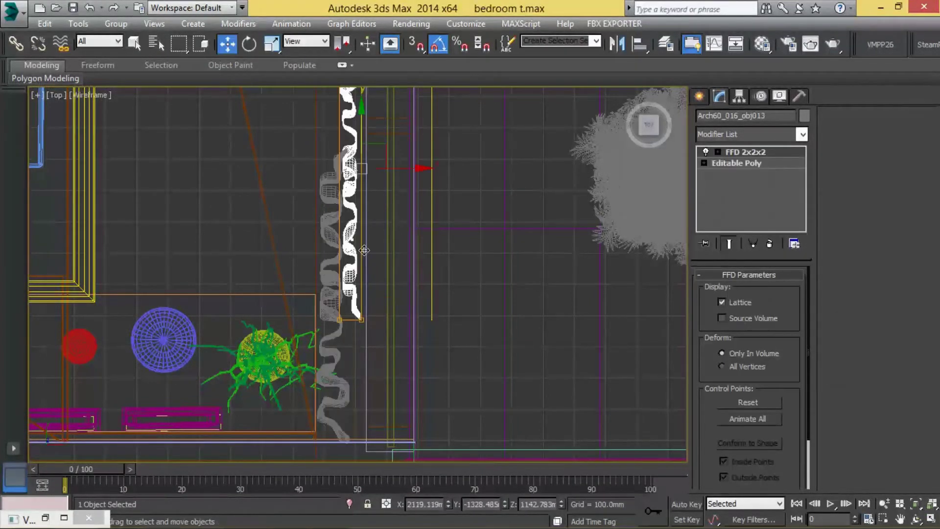
middle_drag(368, 127, 376, 269)
key(r)
drag(376, 269, 382, 254)
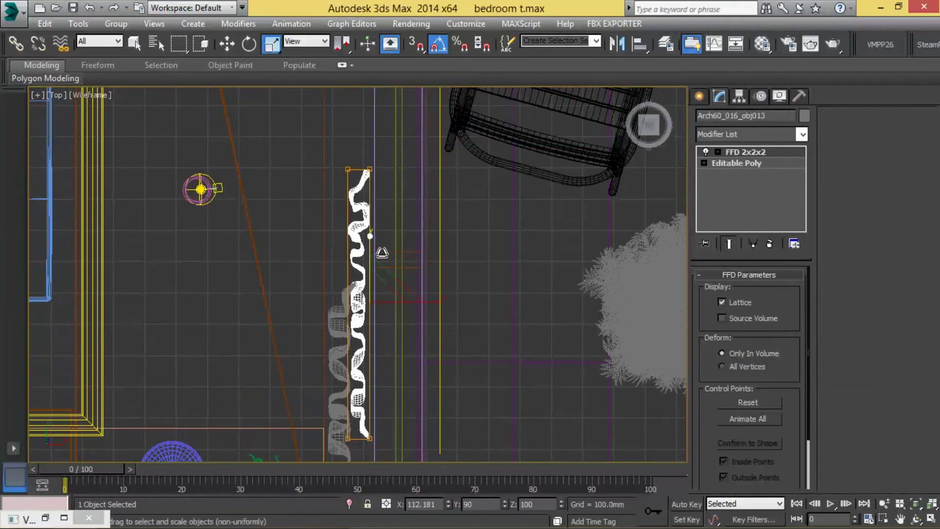
key(w)
click(451, 329)
key(c)
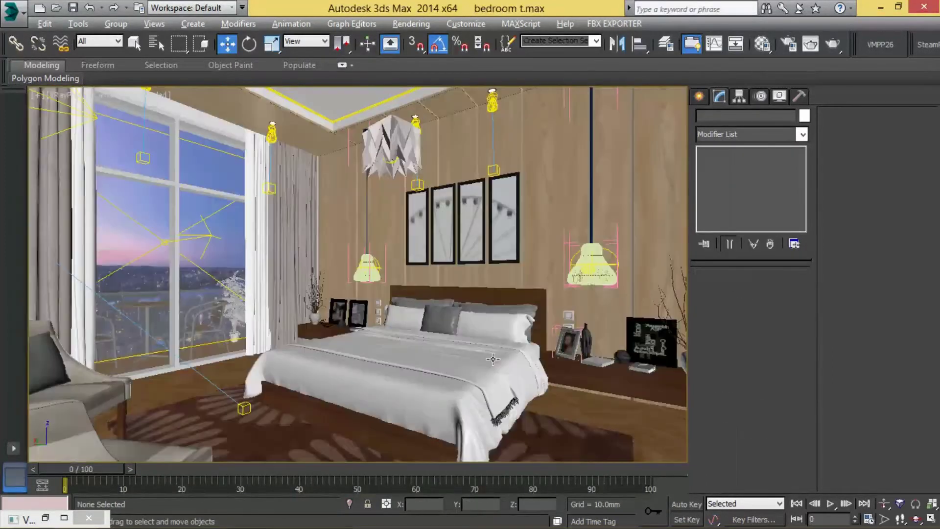
click(831, 44)
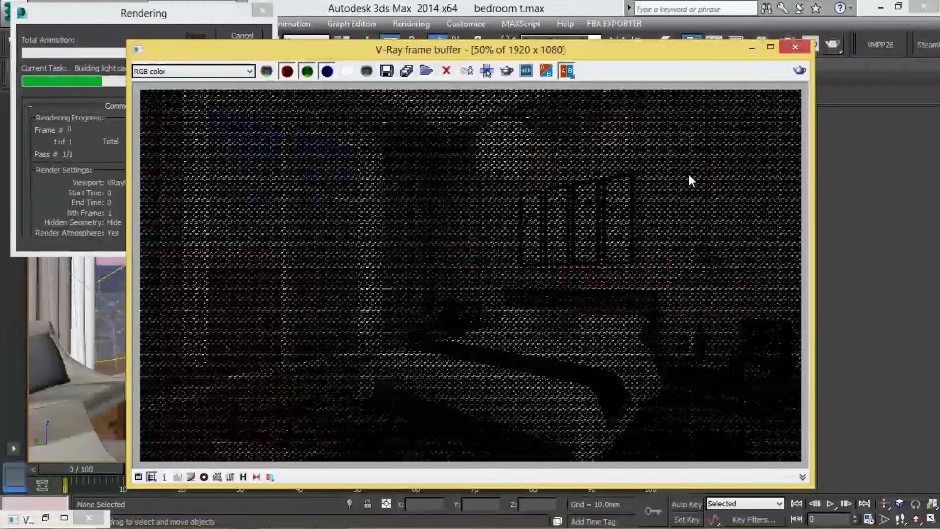
scroll(689, 175, down, 1)
scroll(688, 175, up, 1)
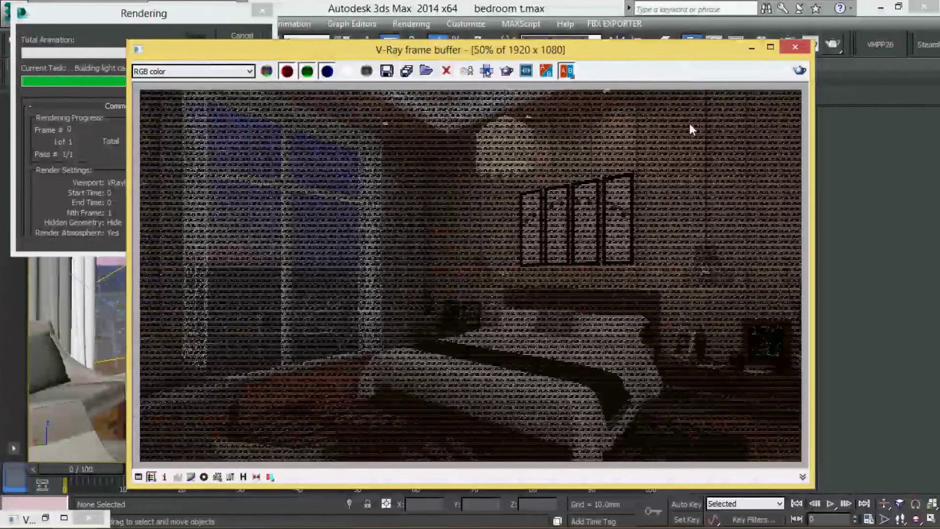
click(794, 47)
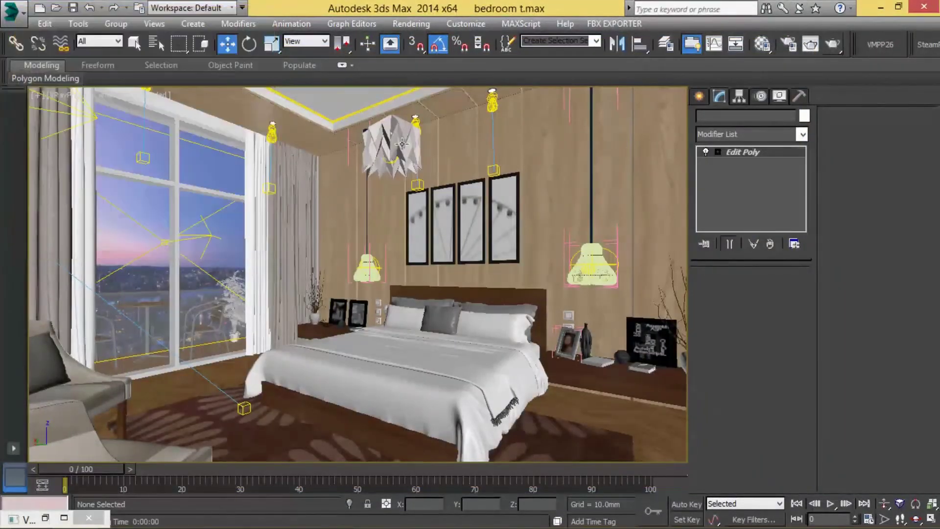
Zoom the top view in on the lampshade and check the objects beside it
key(alt+w)
key(alt+w)
key(z)
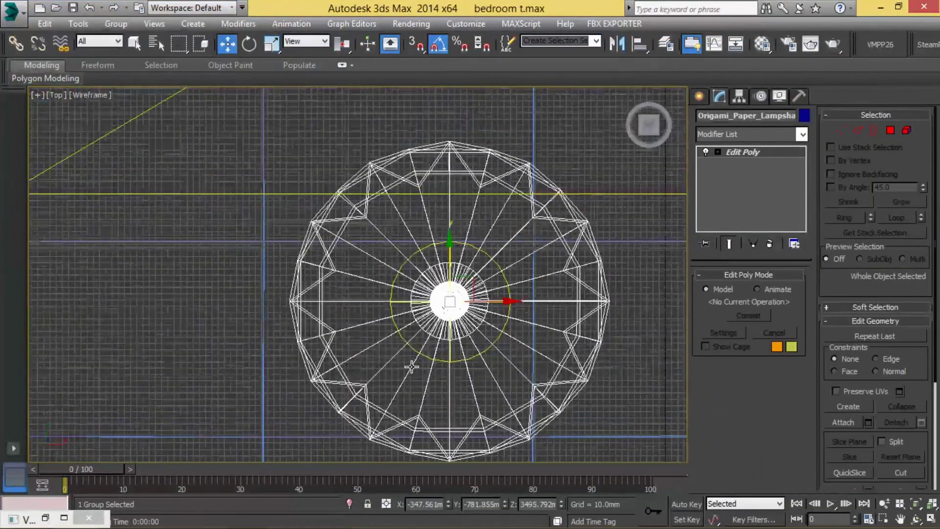
click(413, 351)
scroll(414, 351, down, 10)
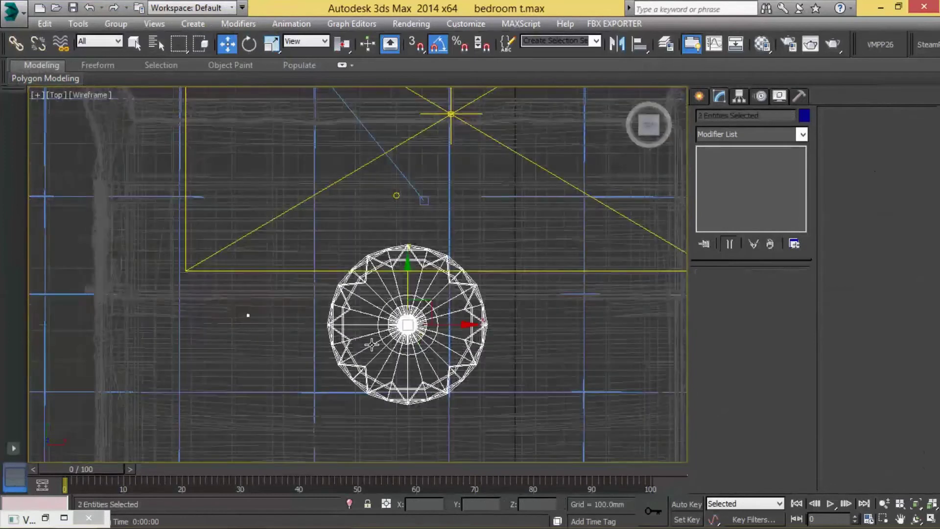
click(355, 443)
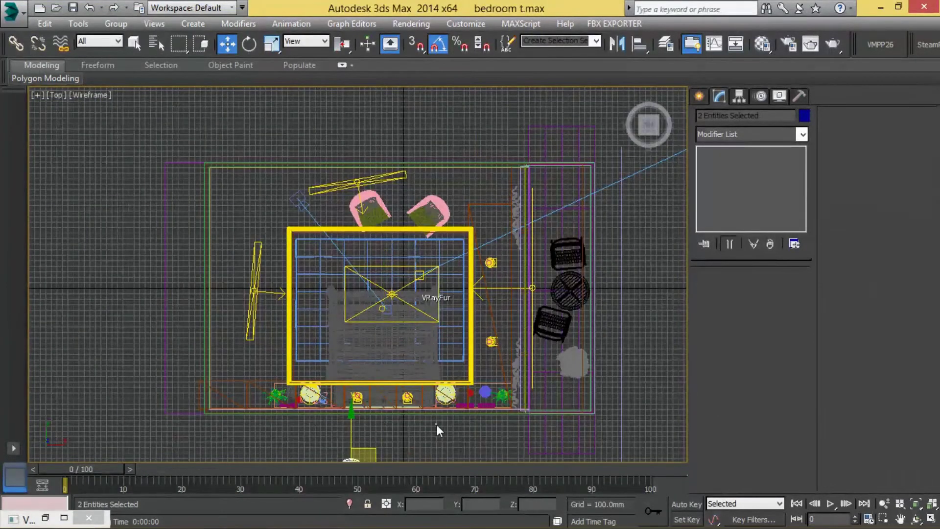
scroll(419, 320, up, 5)
key(alt+w)
key(alt+w)
key(alt+w)
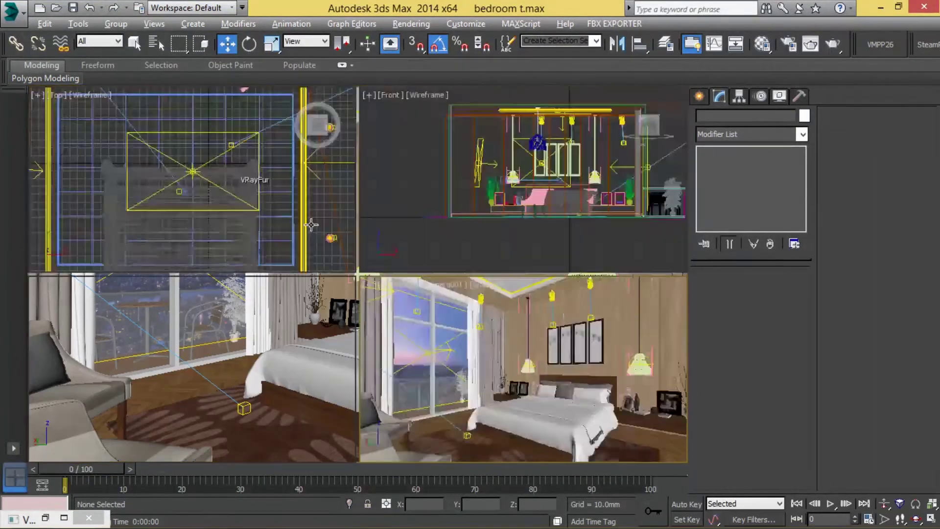
key(alt+w)
Check the rectangular V-Ray light over the bed, then maximize the perspective viewport
click(346, 180)
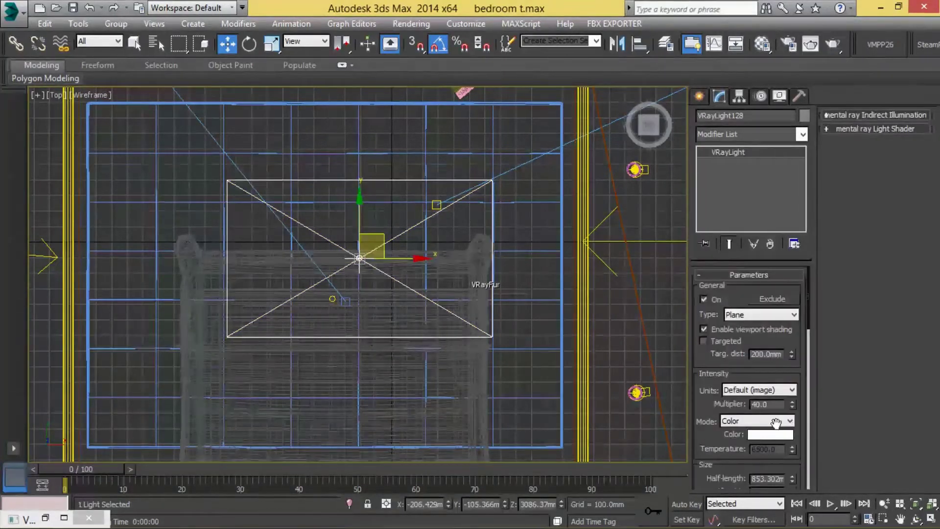
scroll(762, 408, down, 1)
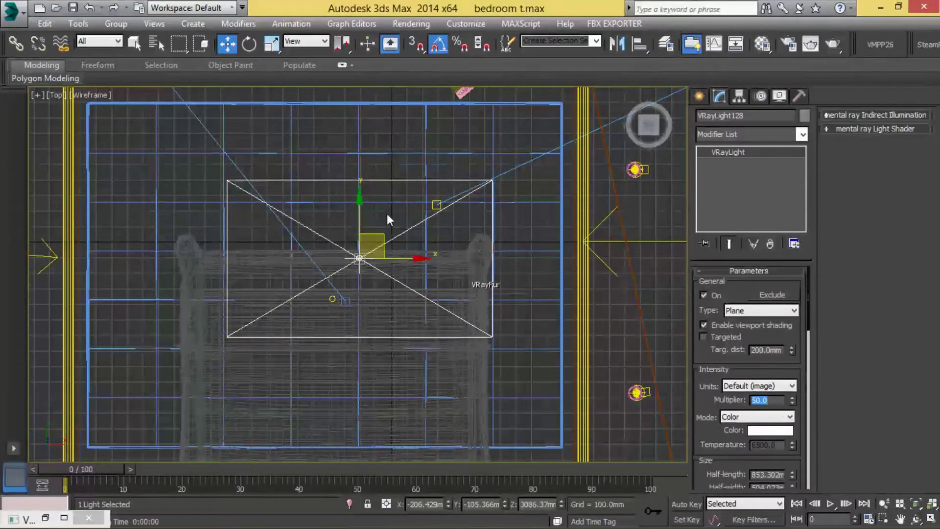
click(398, 190)
key(alt+w)
click(447, 310)
key(alt+w)
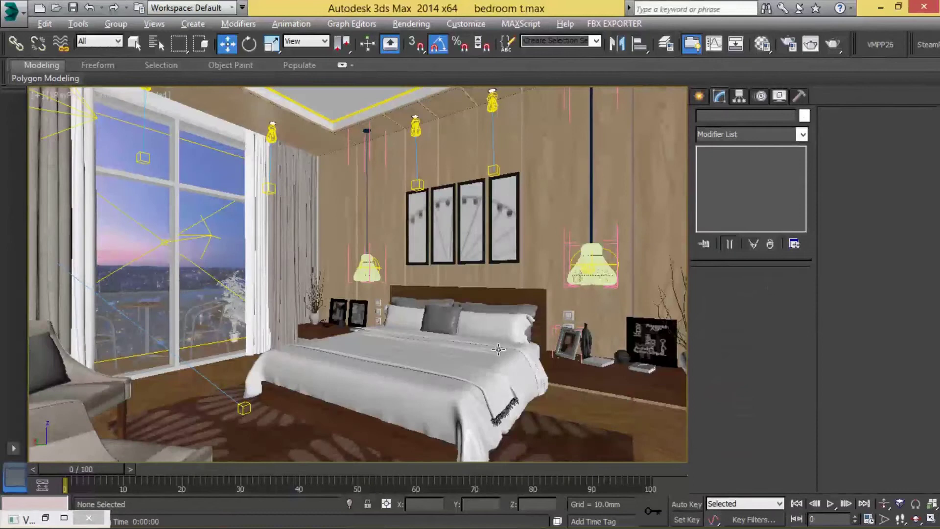
In the V-Ray camera view, dolly and shift the shot to frame the bed
key(c)
middle_drag(536, 278, 524, 298)
click(636, 353)
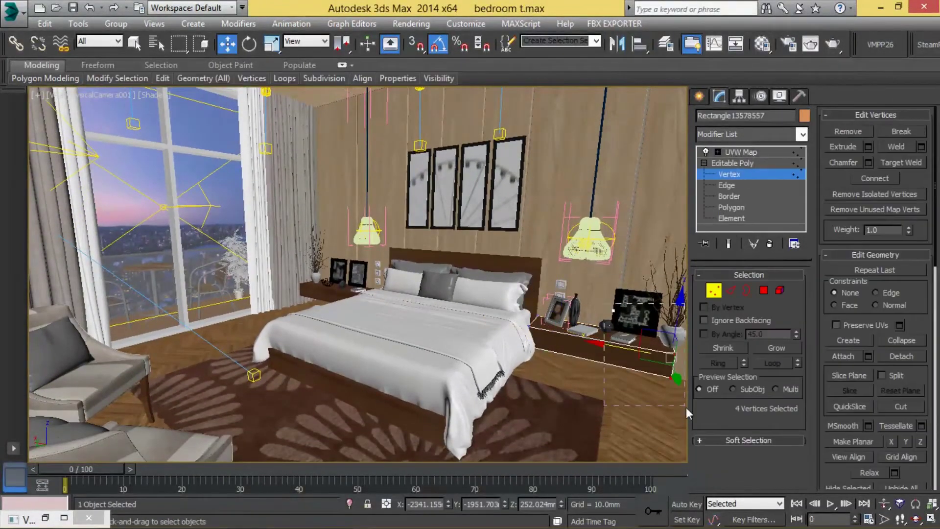
click(741, 151)
drag(464, 312, 504, 350)
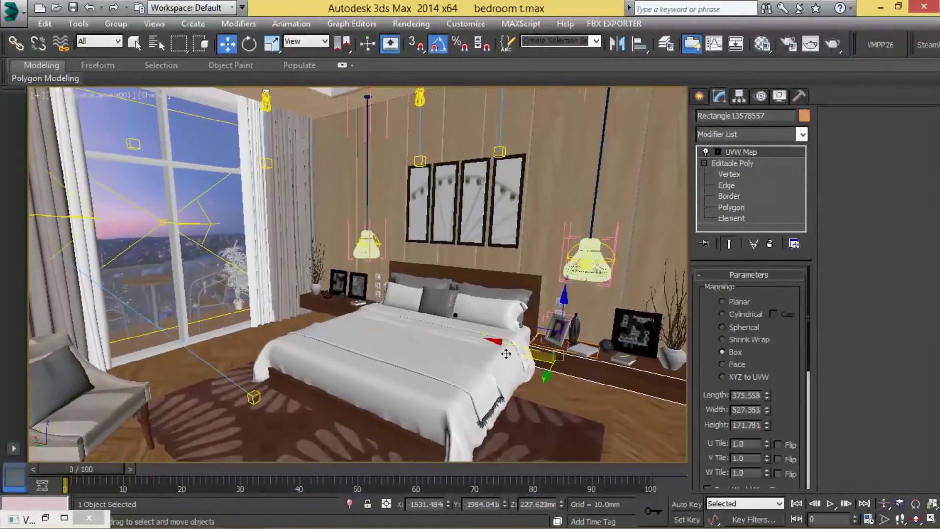
key(w)
mouse_move(504, 350)
middle_down()
mouse_move(418, 317)
mouse_move(510, 324)
middle_up()
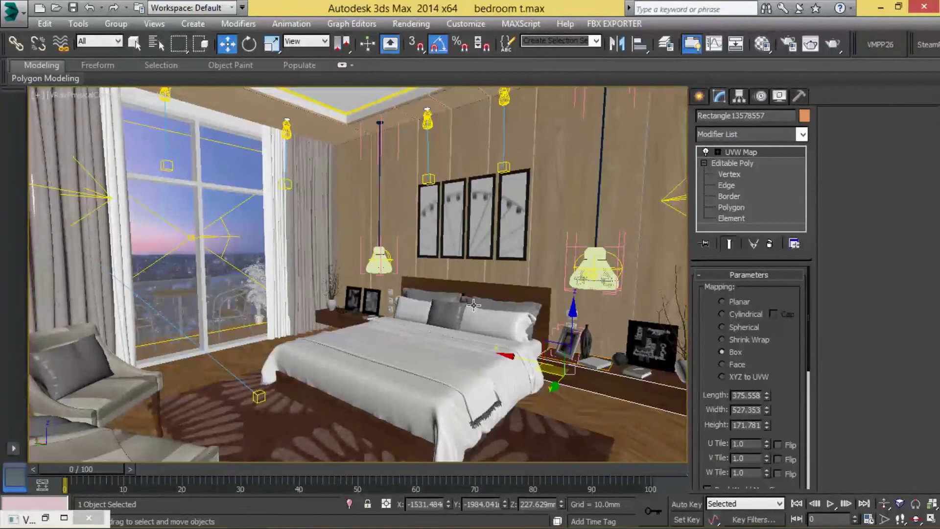
Start and cancel a production render, then set the selection filter to Lights
right_click(361, 240)
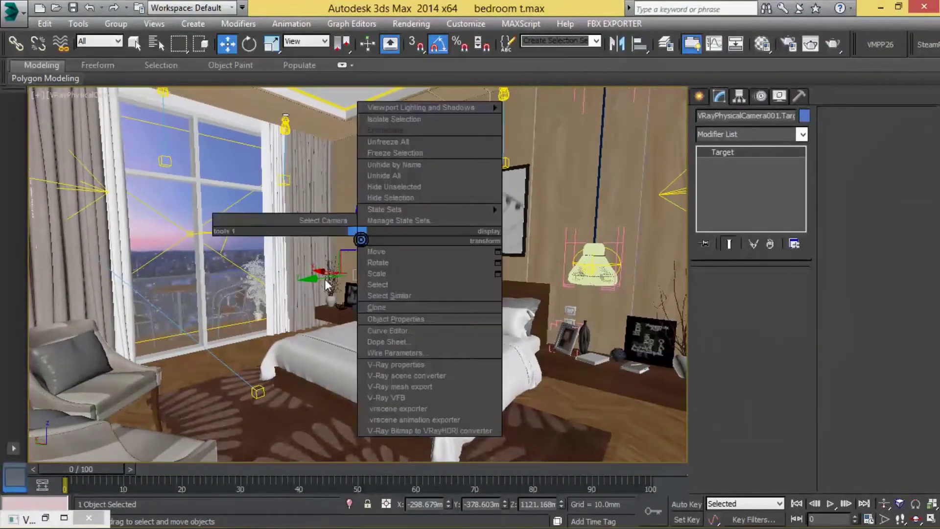
click(832, 44)
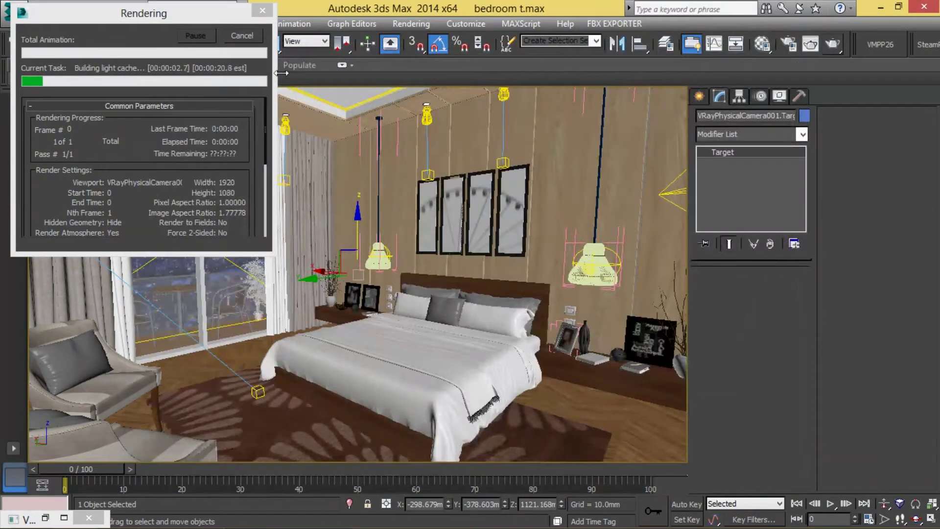
click(242, 35)
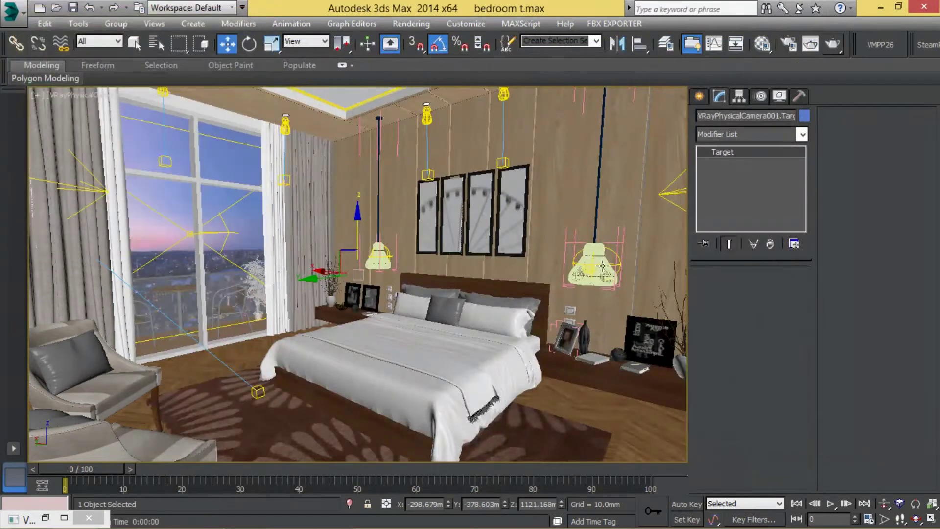
click(595, 254)
click(98, 41)
click(98, 88)
Check both pendant lamp lights and the ceiling IES light, then run a quick test render
click(591, 266)
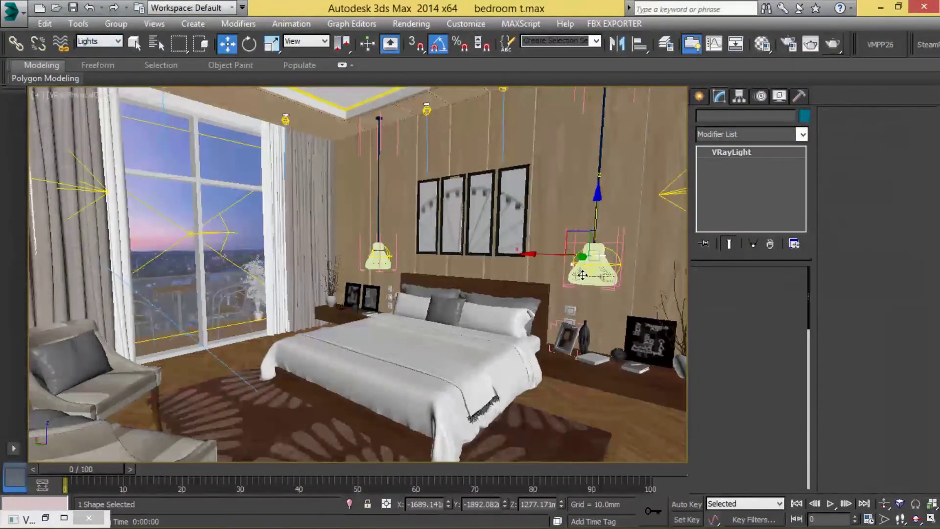
click(399, 268)
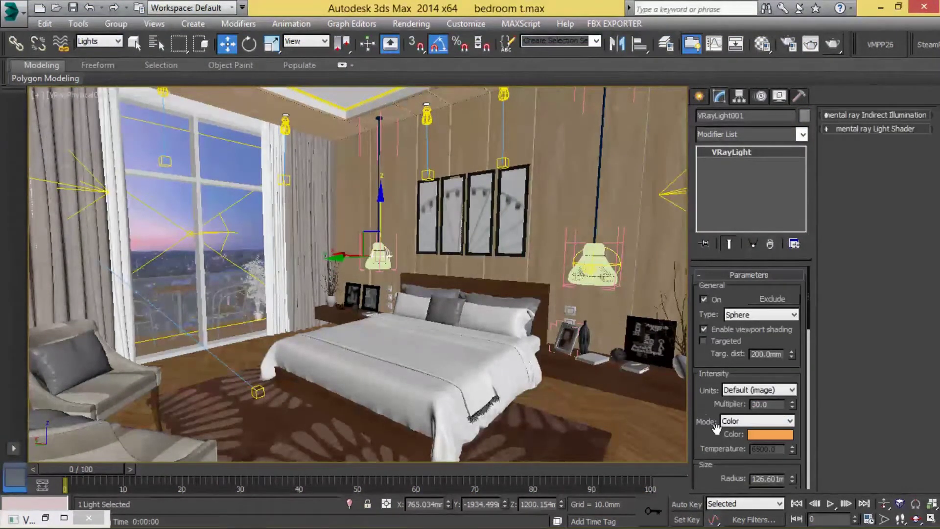
click(437, 124)
drag(738, 416, 738, 223)
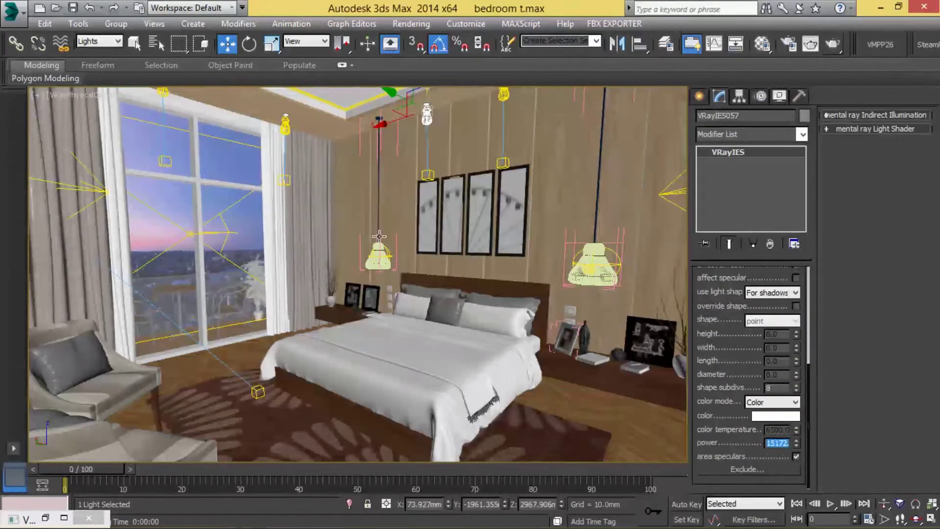
click(406, 207)
key(shift+q)
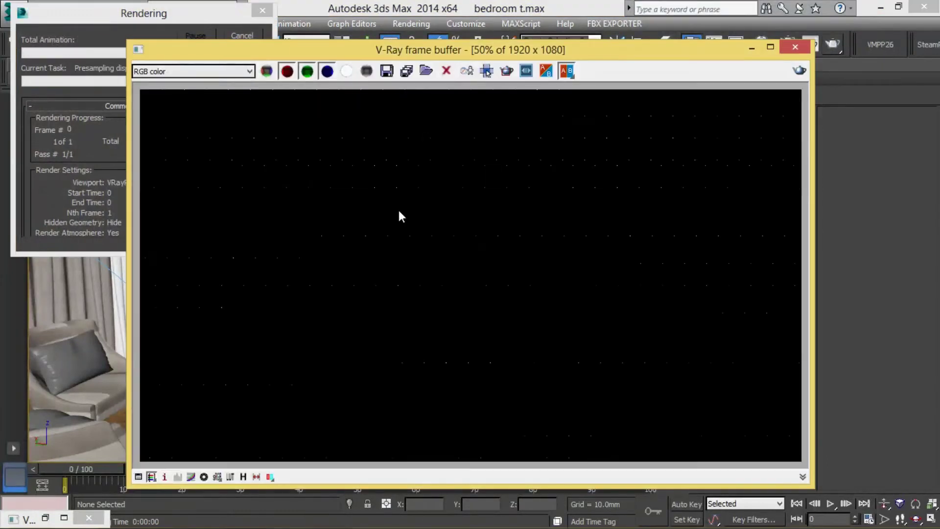
click(794, 46)
Check the power of the remaining ceiling IES lights and test-render the camera view again
click(503, 96)
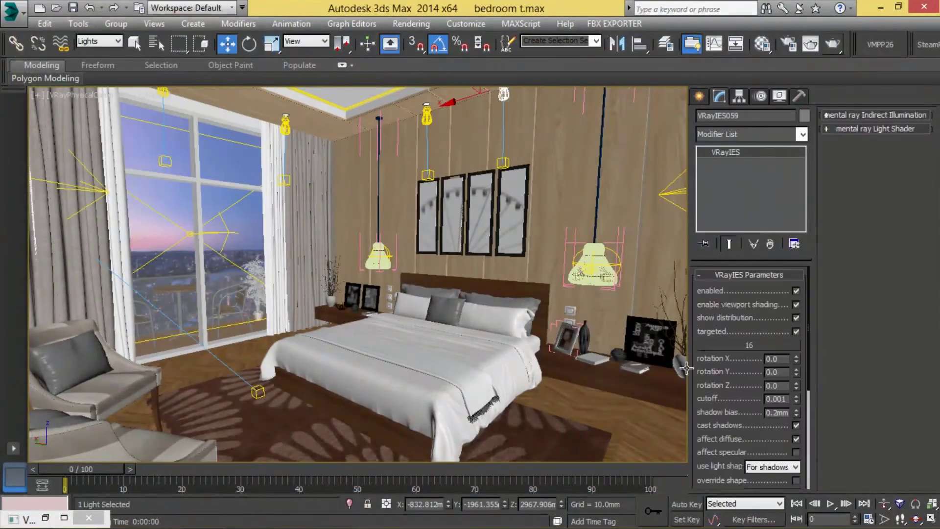
click(284, 121)
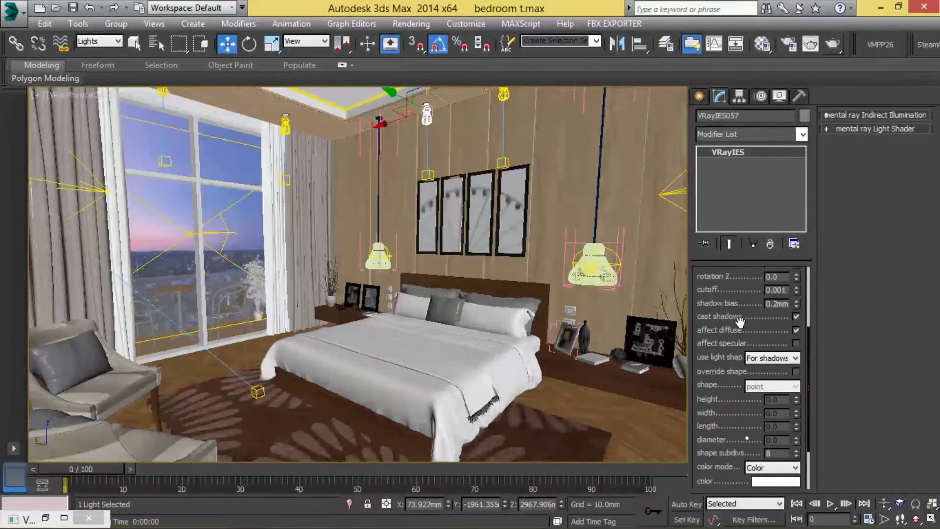
scroll(739, 471, down, 5)
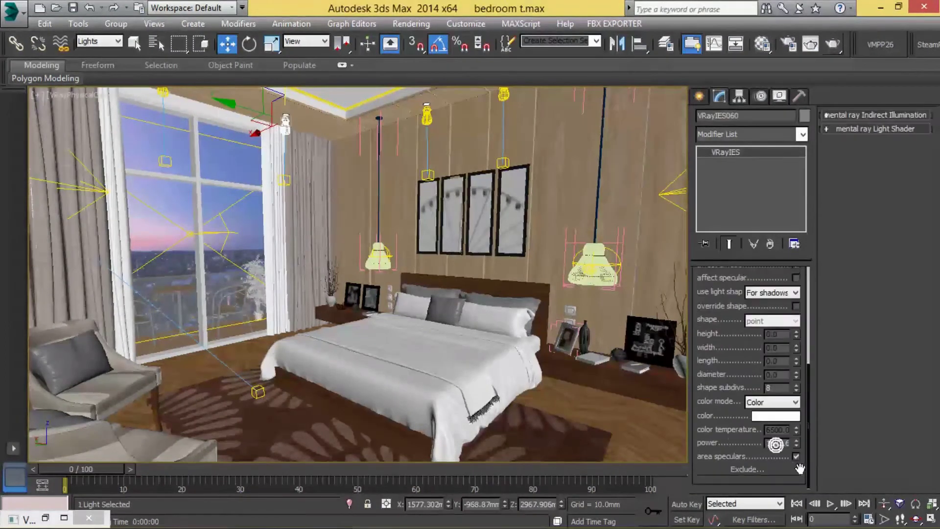
click(163, 93)
scroll(749, 367, down, 5)
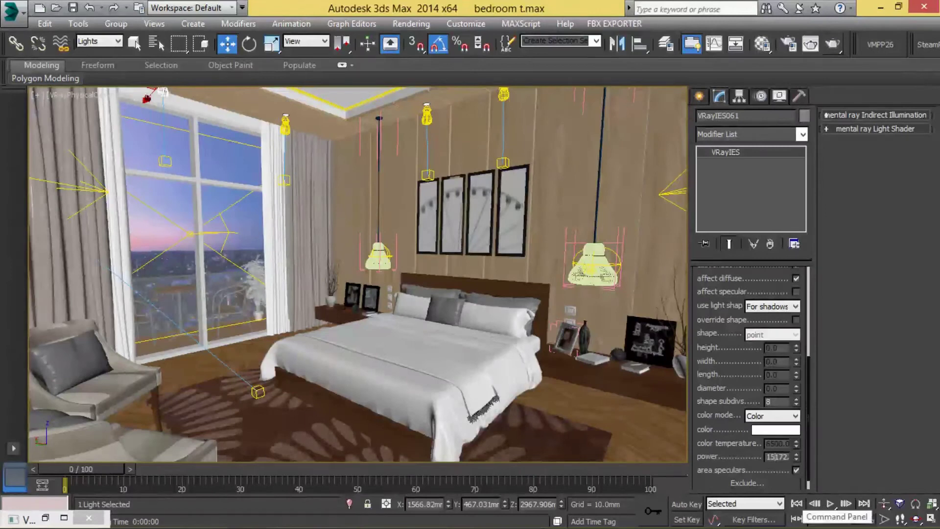
key(shift+q)
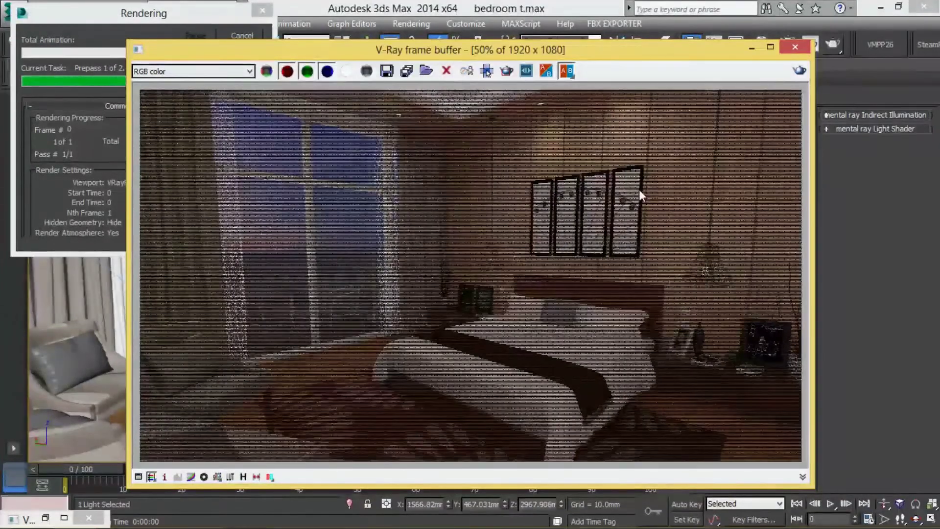
click(798, 46)
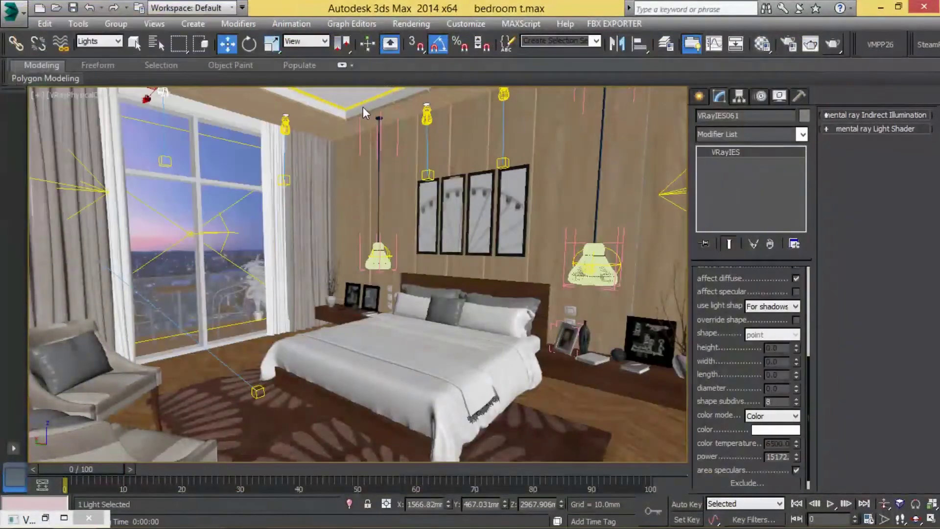
Select VRayLight127 and enter its Editable Poly vertex level in the Top view
click(362, 107)
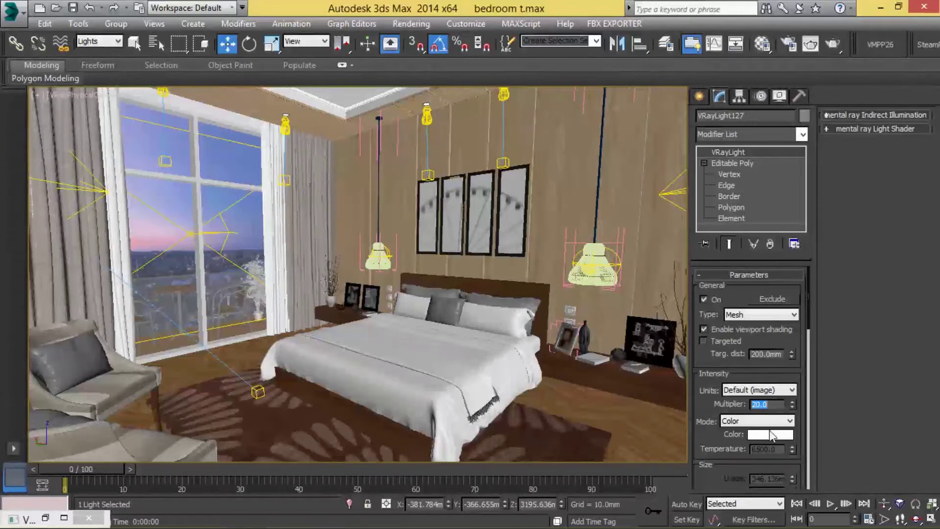
click(732, 163)
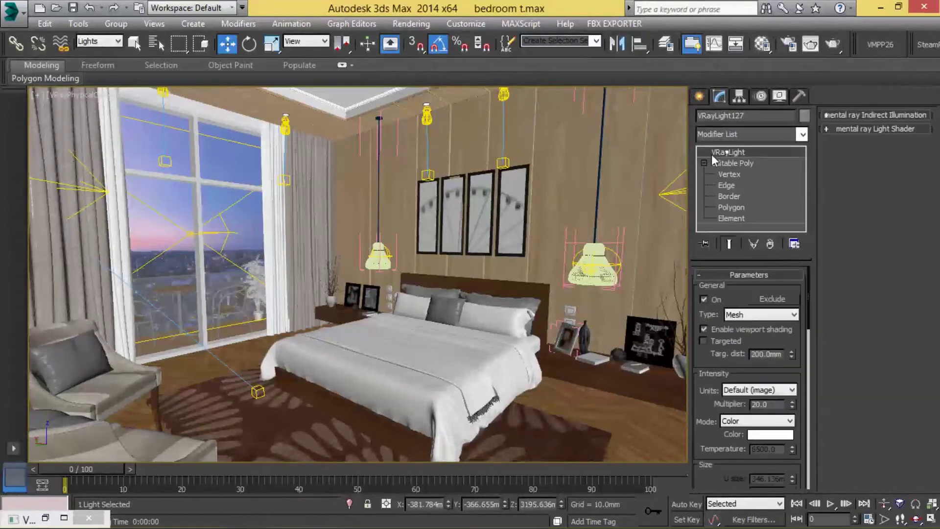
key(t)
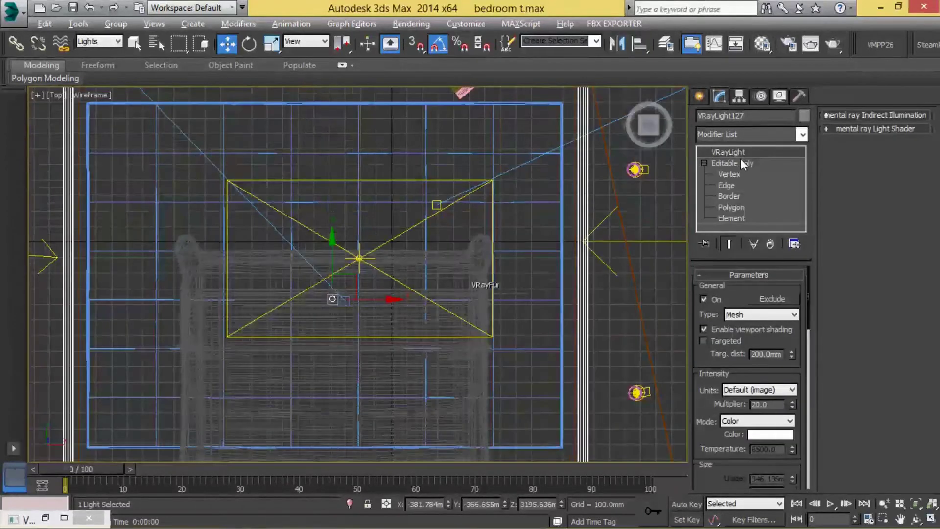
click(730, 174)
middle_drag(544, 431, 543, 313)
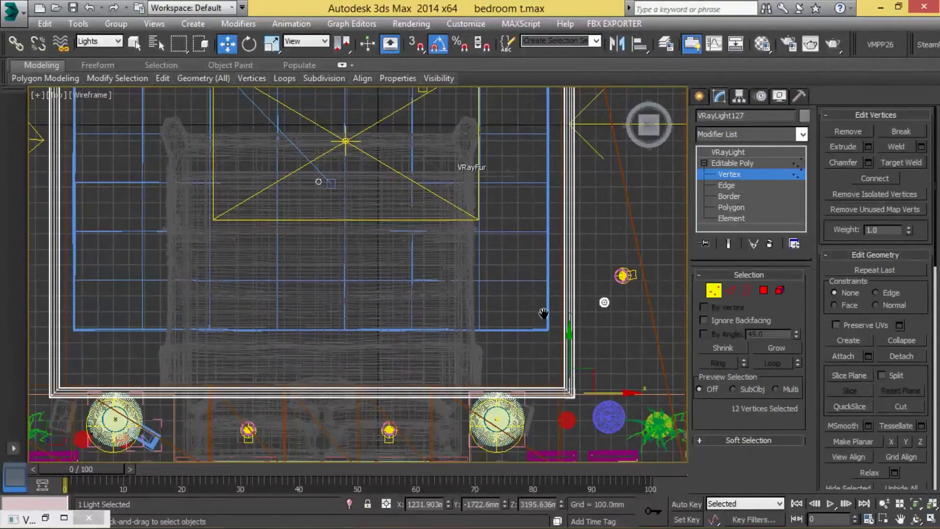
scroll(534, 304, down, 3)
scroll(553, 253, up, 3)
scroll(563, 343, up, 2)
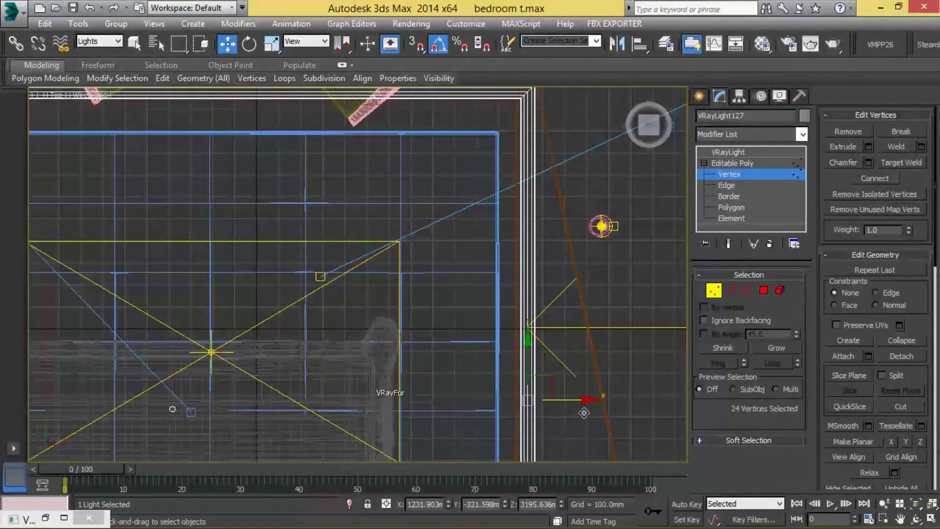
scroll(592, 327, down, 5)
scroll(389, 312, up, 3)
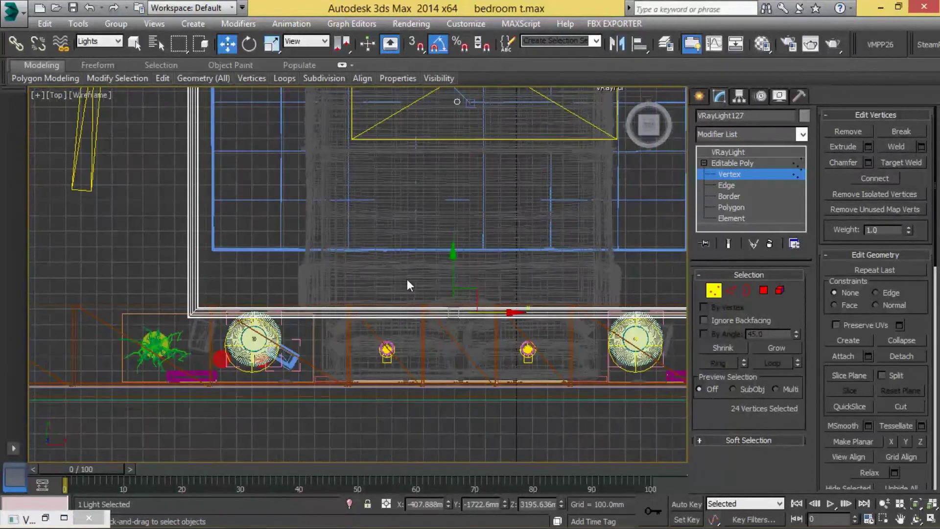
Box-select the lower-left vertices and move them up toward the chairs
drag(105, 242, 322, 410)
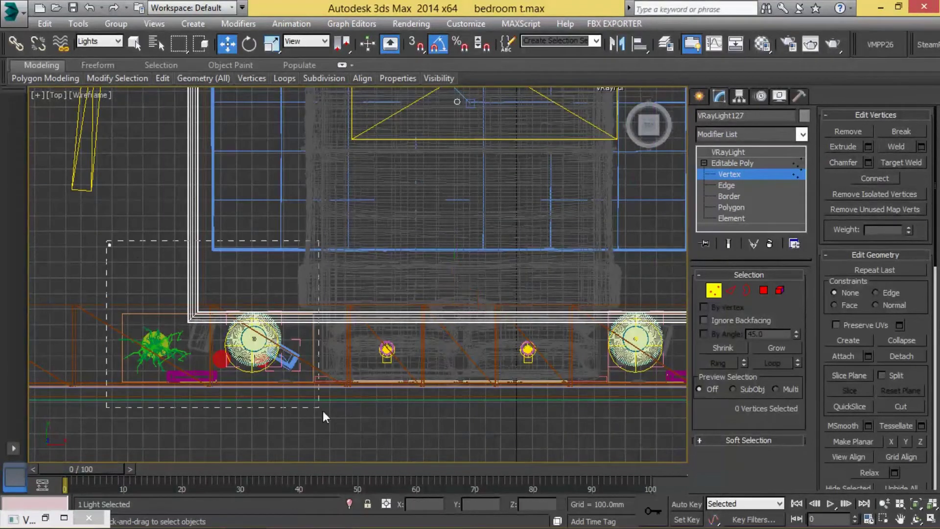
key(ctrl+z)
middle_drag(293, 349, 287, 375)
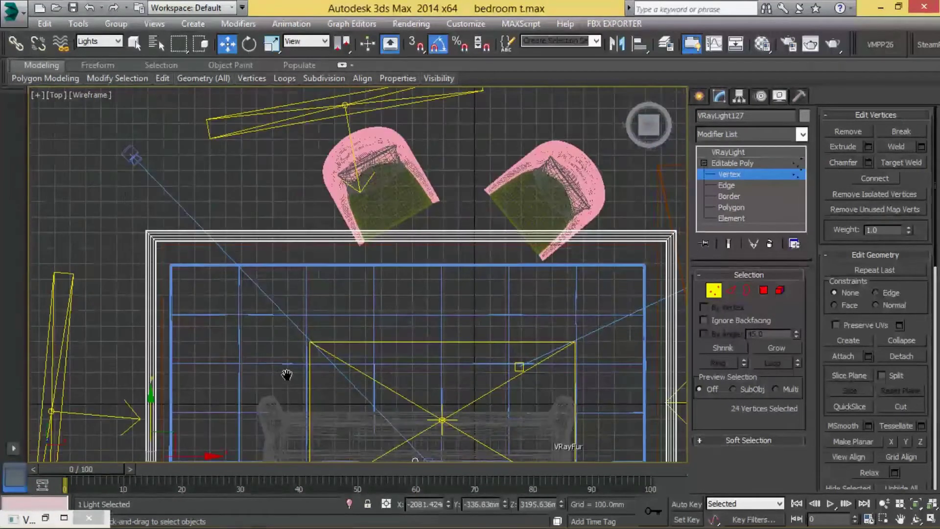
mouse_move(195, 434)
mouse_down()
mouse_move(455, 214)
mouse_move(422, 206)
mouse_up()
click(737, 162)
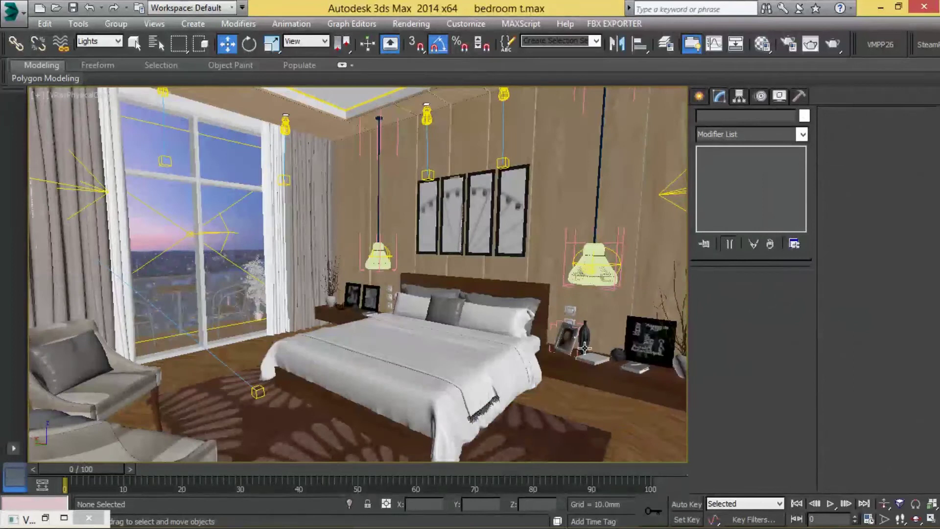
Start a production render, stop it, and open Render Setup with F10
click(832, 44)
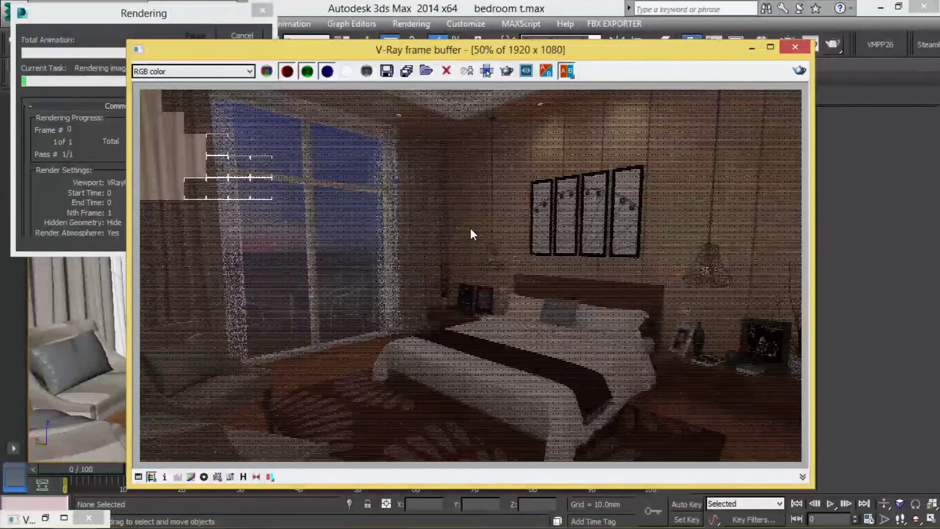
click(794, 47)
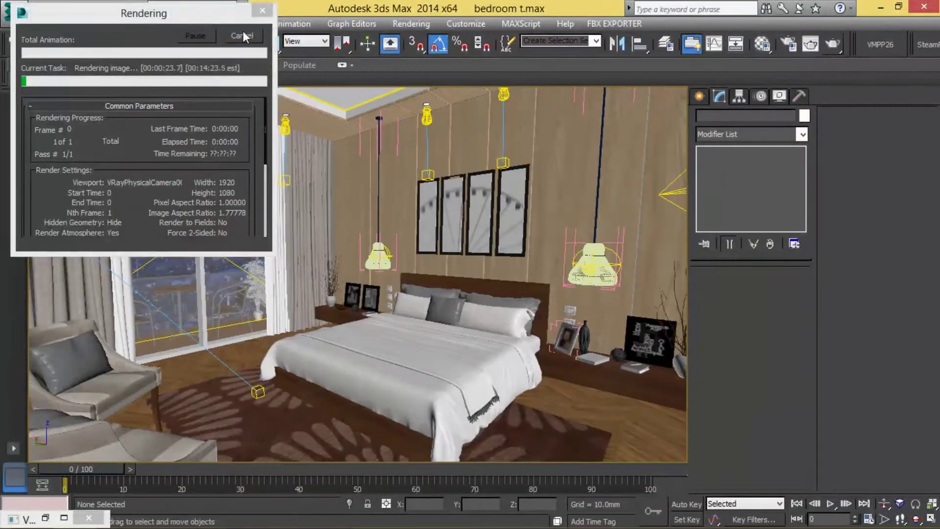
key(F10)
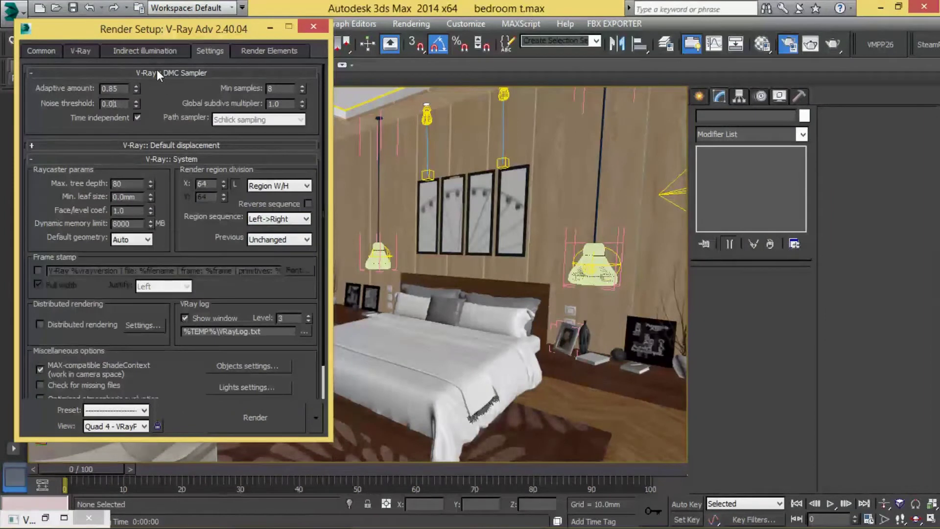
Render from the Indirect illumination tab, then add a Bitmap to 07 - Default's Diffuse slot
click(151, 51)
key(shift+q)
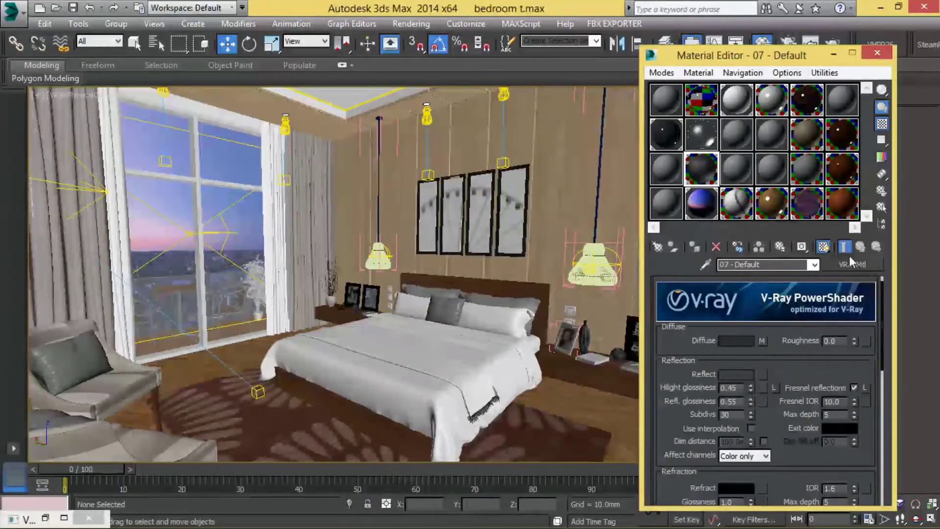
click(766, 344)
click(740, 451)
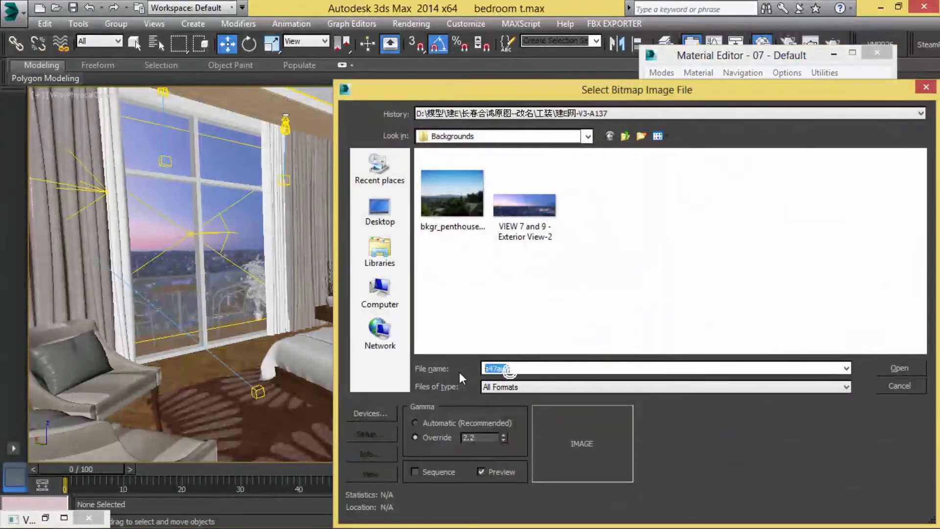
key(alt+Tab)
key(alt+Tab)
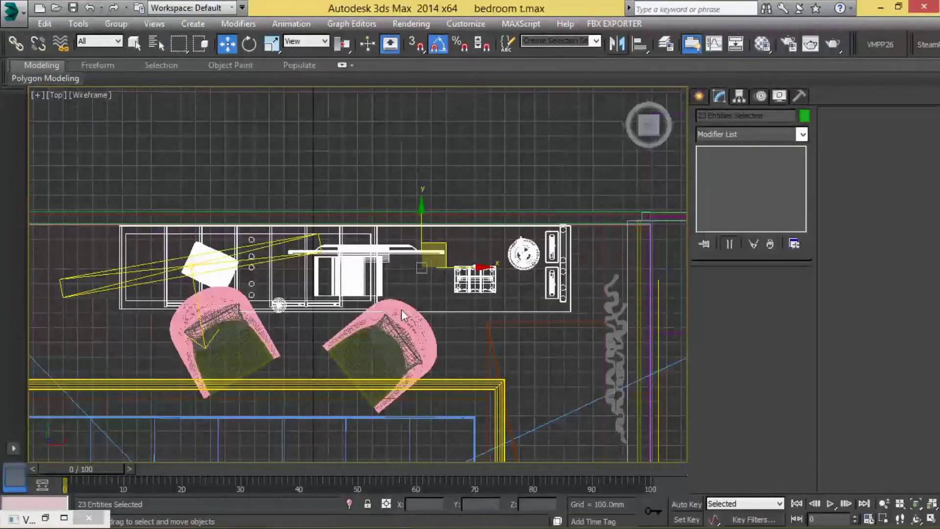
Try nudging the desk group left, then undo the move
drag(455, 268, 441, 259)
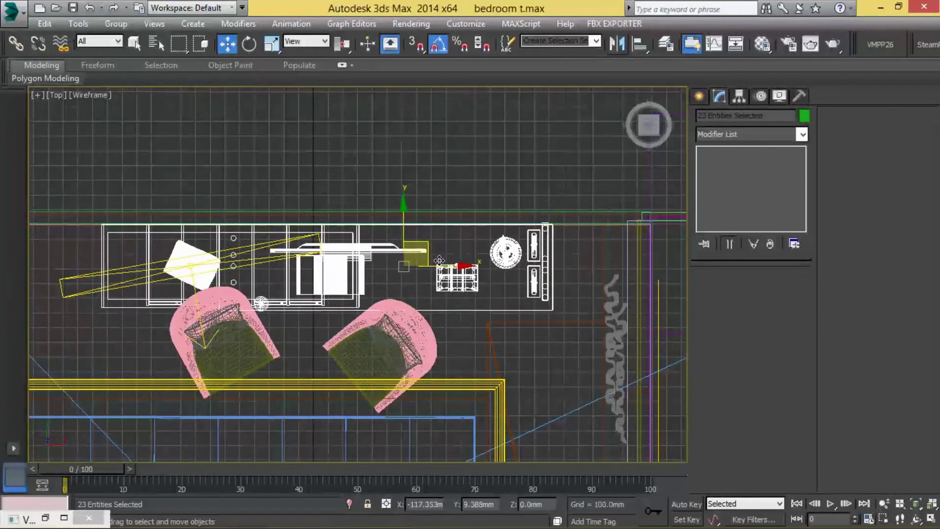
middle_drag(258, 319, 368, 267)
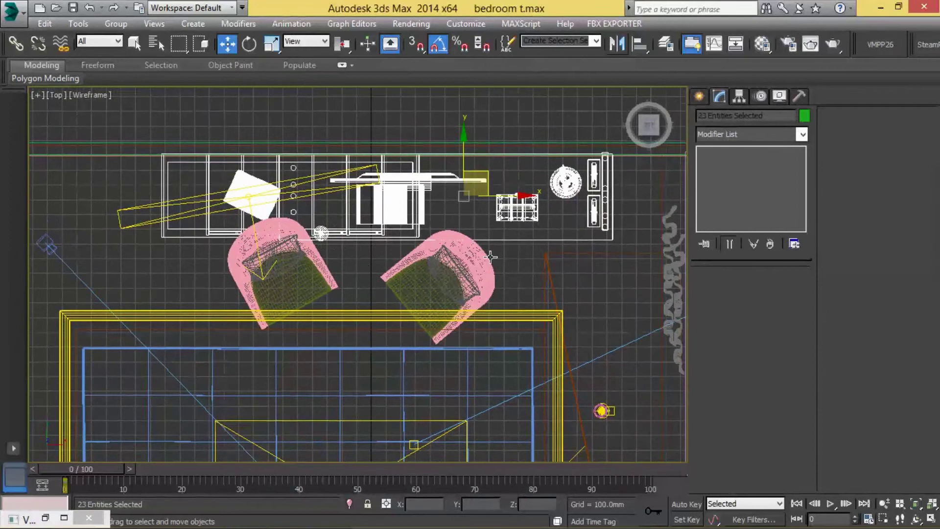
scroll(490, 256, up, 2)
scroll(522, 227, down, 3)
middle_drag(509, 132, 507, 277)
scroll(507, 277, down, 1)
key(ctrl+z)
scroll(493, 288, up, 4)
Move the plane light VRayLight131 to the left
click(269, 221)
middle_drag(269, 220, 381, 231)
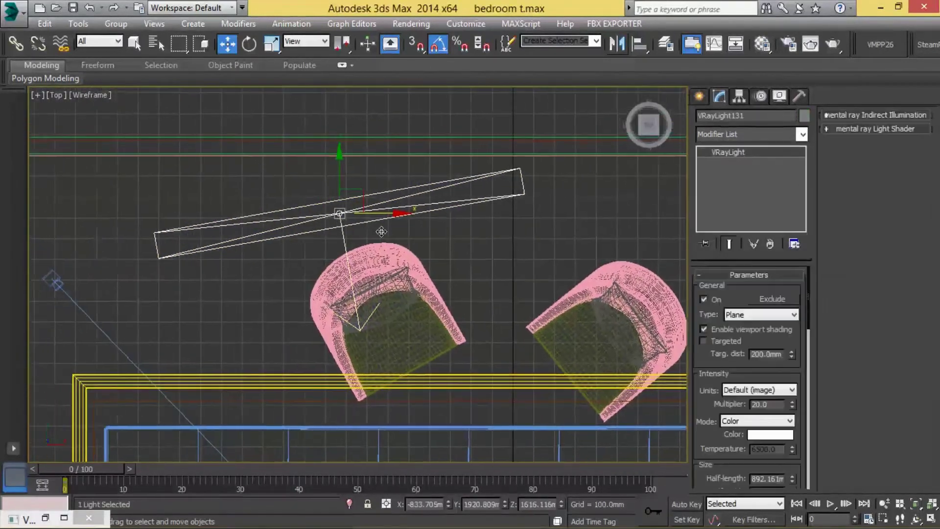
scroll(382, 231, down, 2)
drag(397, 218, 170, 229)
Move both pink armchairs out to the upper left
drag(464, 221, 350, 324)
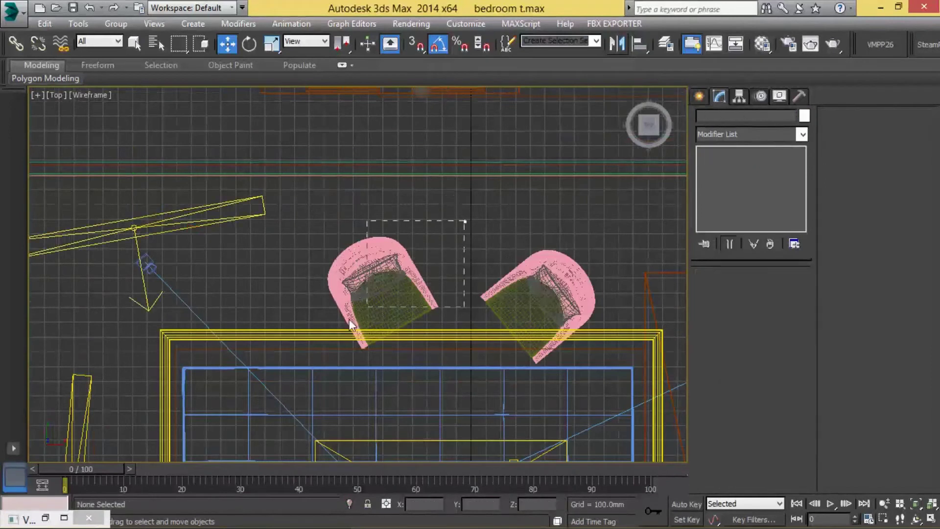
drag(313, 353, 313, 353)
scroll(370, 348, down, 2)
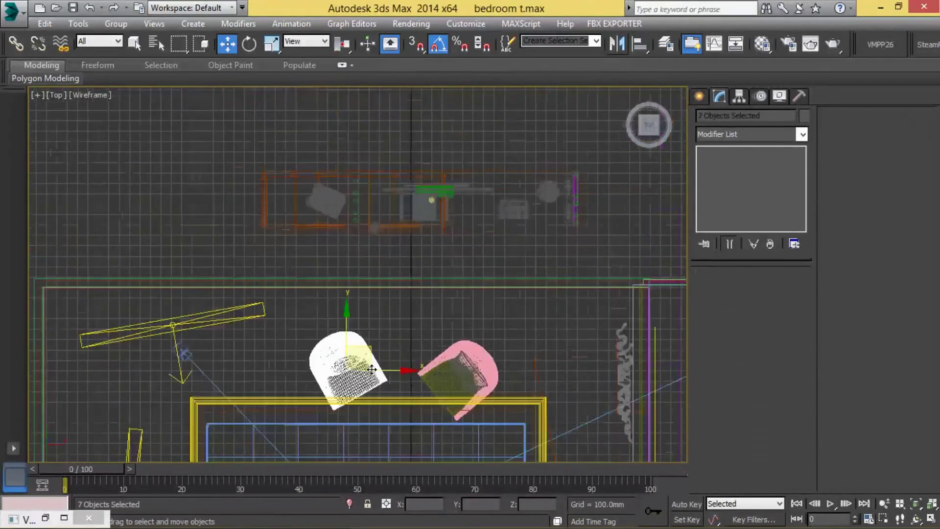
scroll(370, 347, down, 1)
mouse_move(419, 226)
mouse_down()
mouse_move(380, 366)
mouse_move(214, 246)
mouse_up()
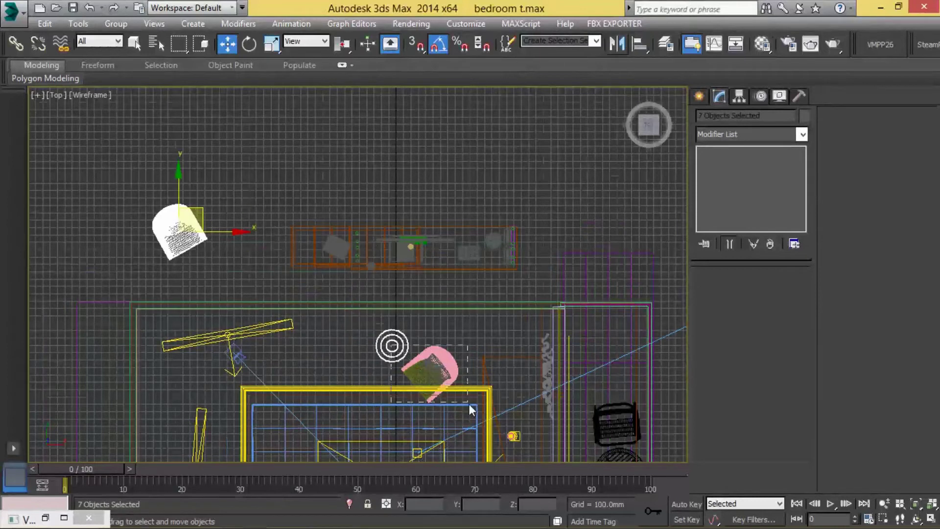
drag(384, 342, 488, 399)
click(459, 367)
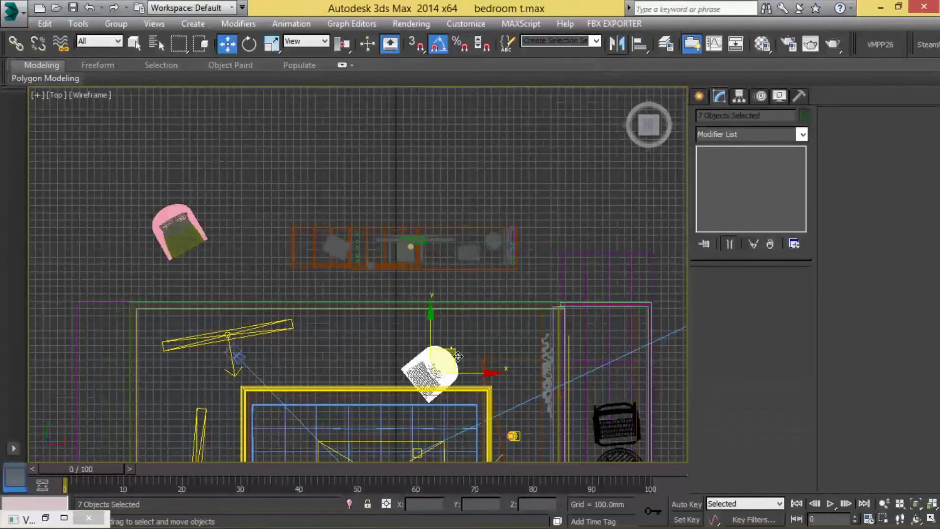
drag(458, 356, 247, 153)
Move the desk group down into the room and fine-tune its position
drag(275, 211, 530, 277)
drag(465, 236, 430, 320)
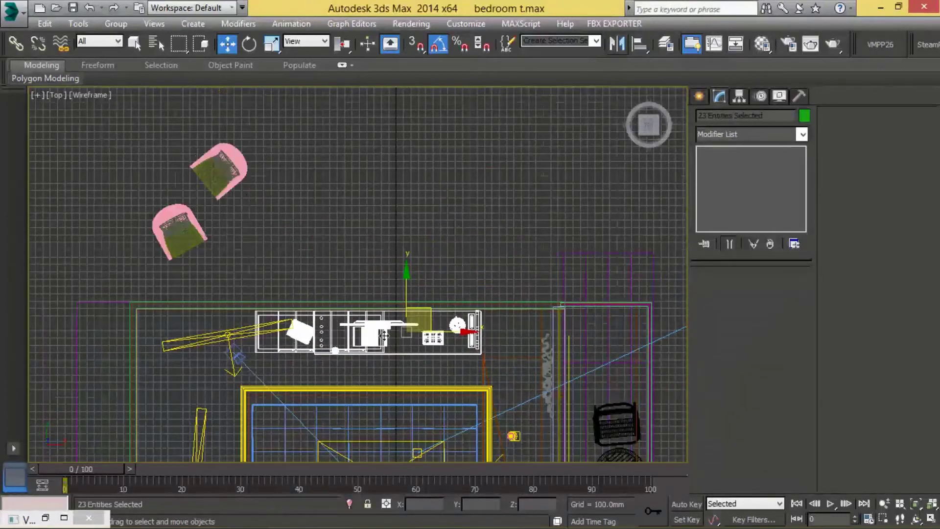
scroll(439, 306, up, 4)
drag(456, 302, 456, 300)
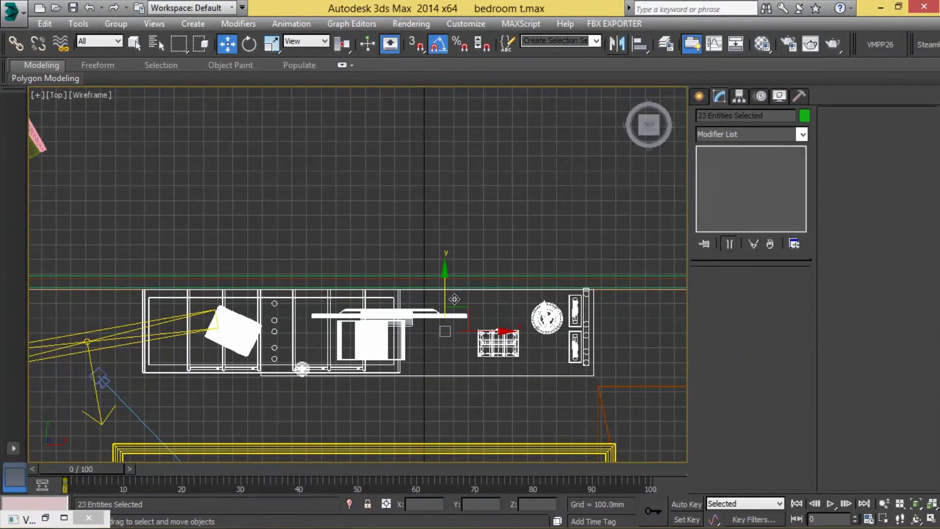
scroll(428, 300, down, 2)
drag(483, 332, 489, 333)
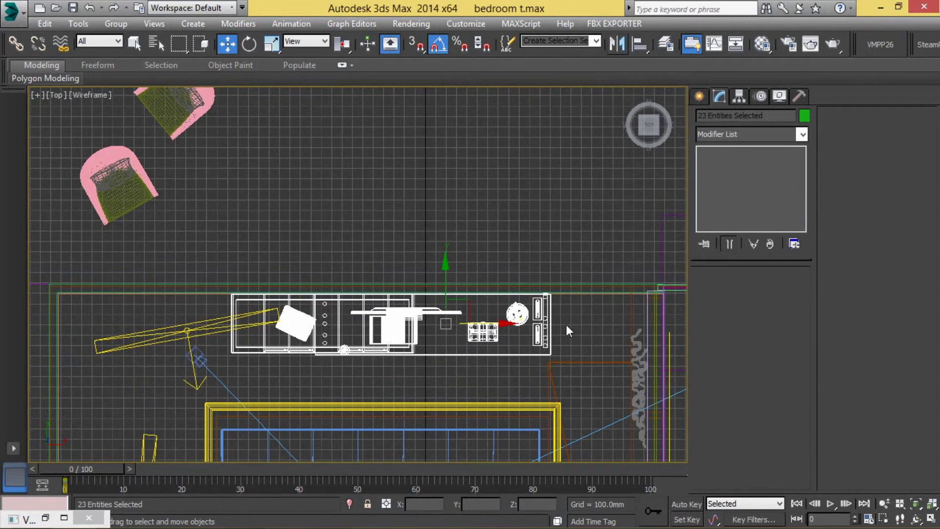
Select the extruded frame Rectangle13578582 around the bed
click(579, 328)
middle_drag(577, 455, 551, 255)
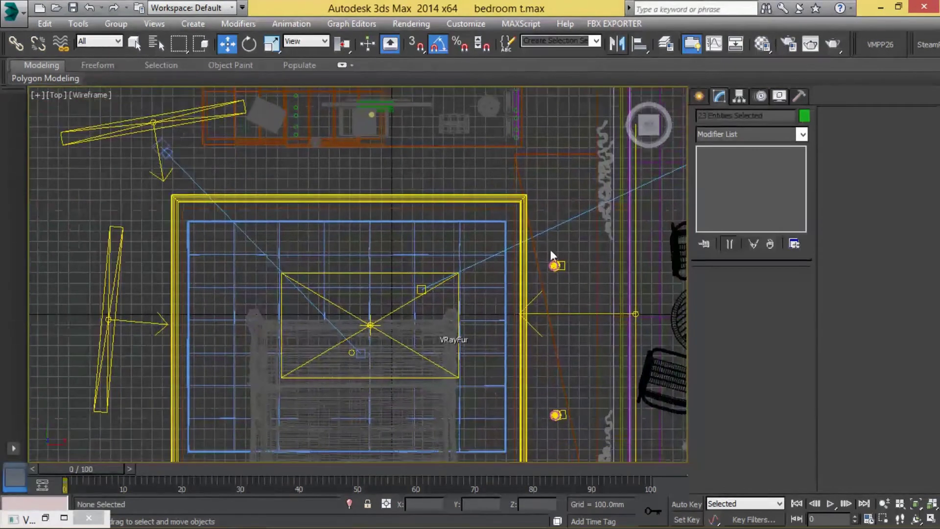
click(520, 204)
click(489, 203)
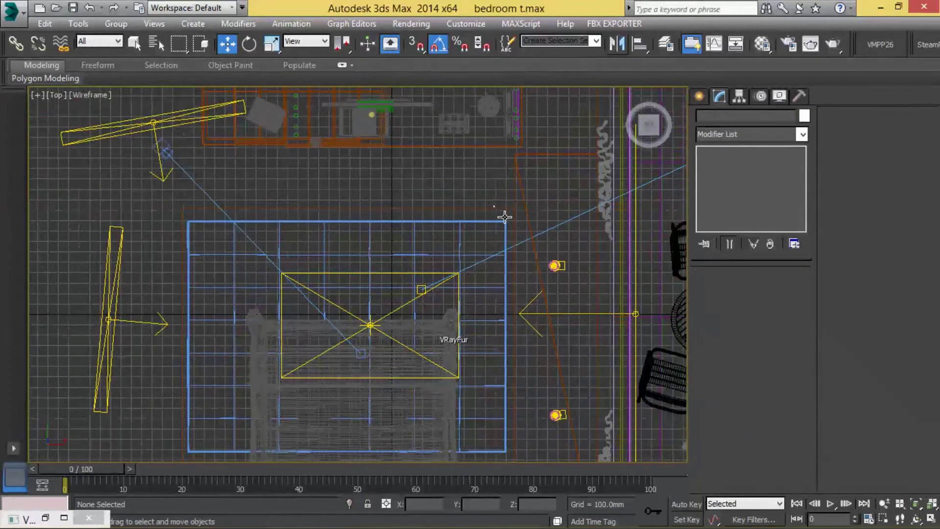
click(504, 216)
middle_drag(553, 260, 560, 206)
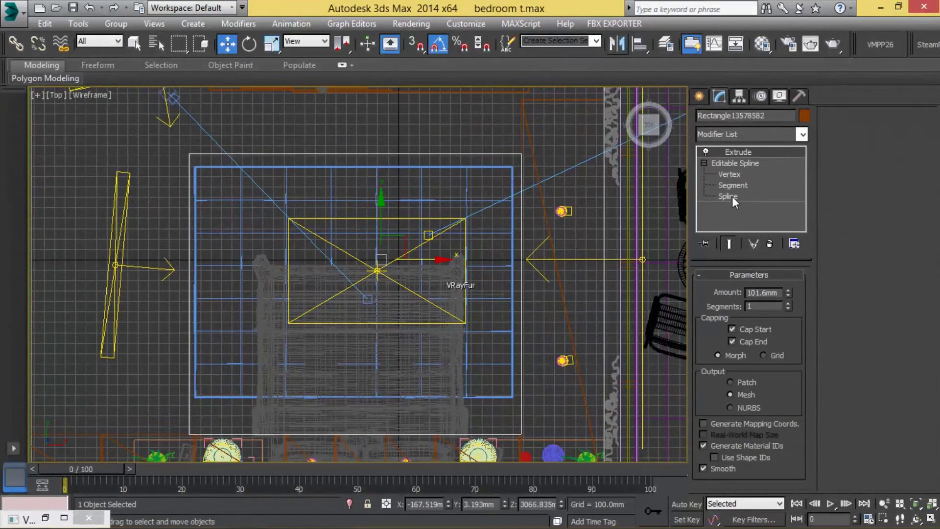
Select the outline spline of Rectangle13578582 at the Editable Spline sub-object level
click(732, 195)
click(521, 321)
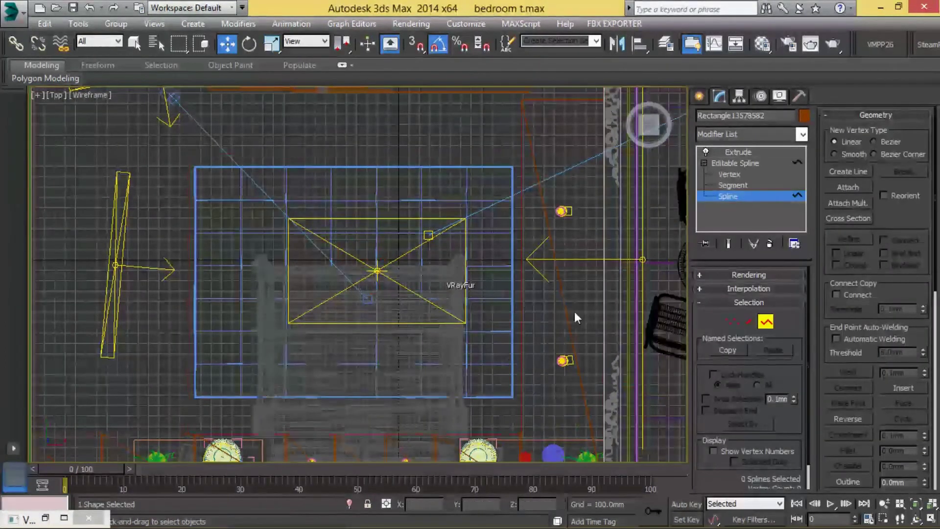
scroll(541, 269, down, 2)
scroll(611, 255, down, 1)
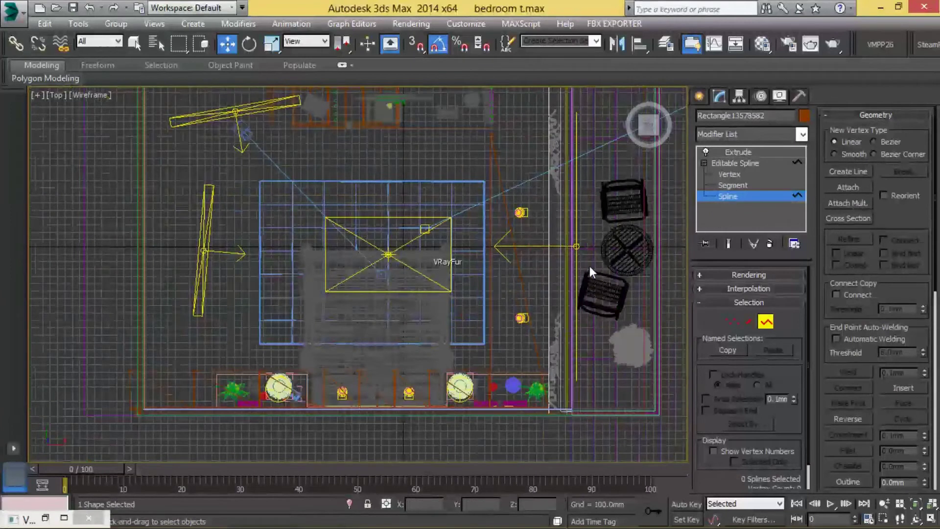
click(510, 353)
scroll(510, 350, up, 1)
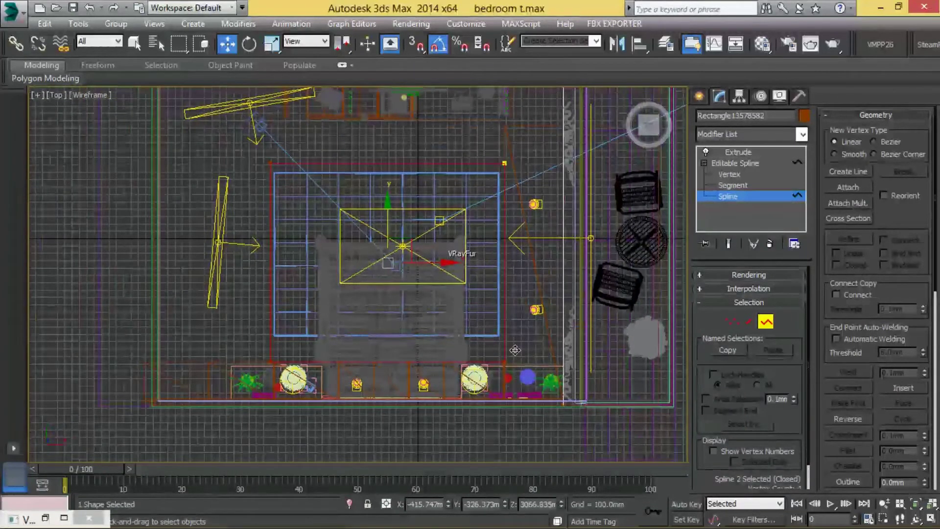
scroll(494, 346, up, 2)
middle_drag(501, 354, 515, 357)
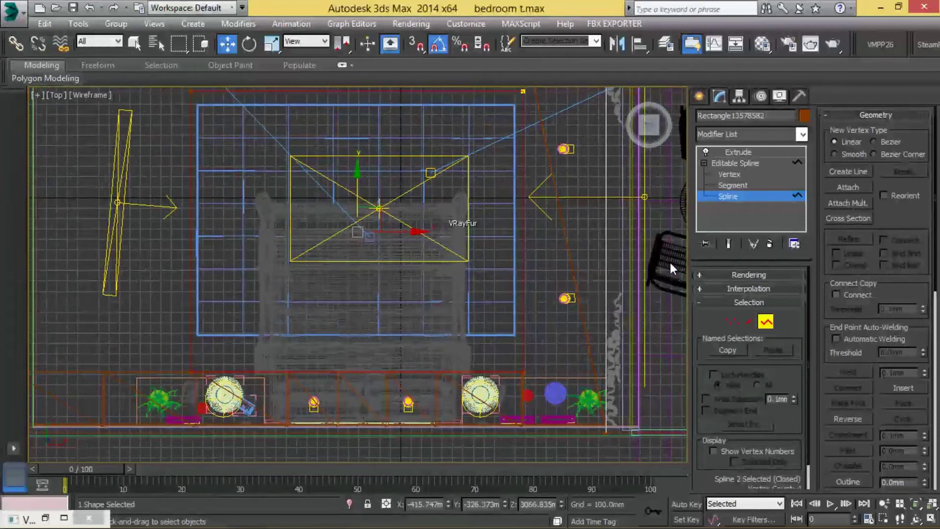
In Vertex mode, move the rectangle's bottom and top vertex pairs down along the lower wall
key(1)
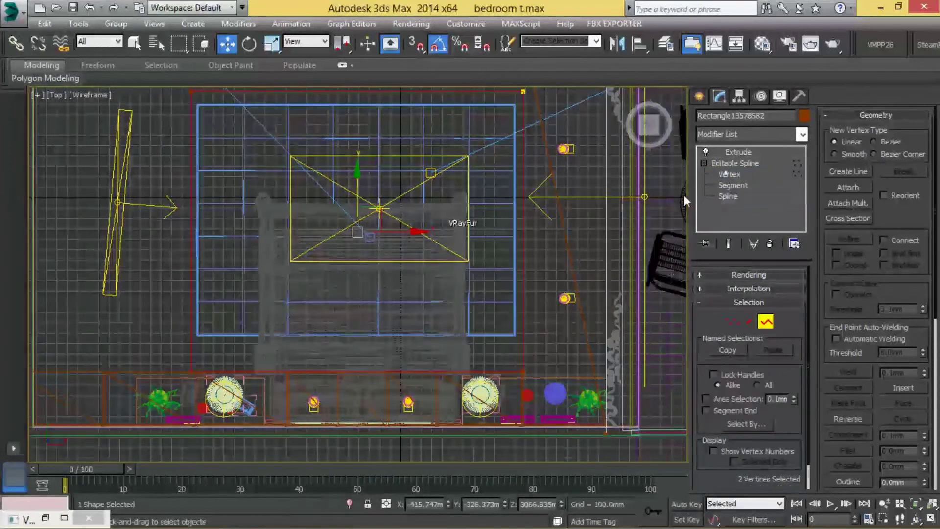
drag(207, 346, 194, 415)
middle_drag(306, 299, 310, 323)
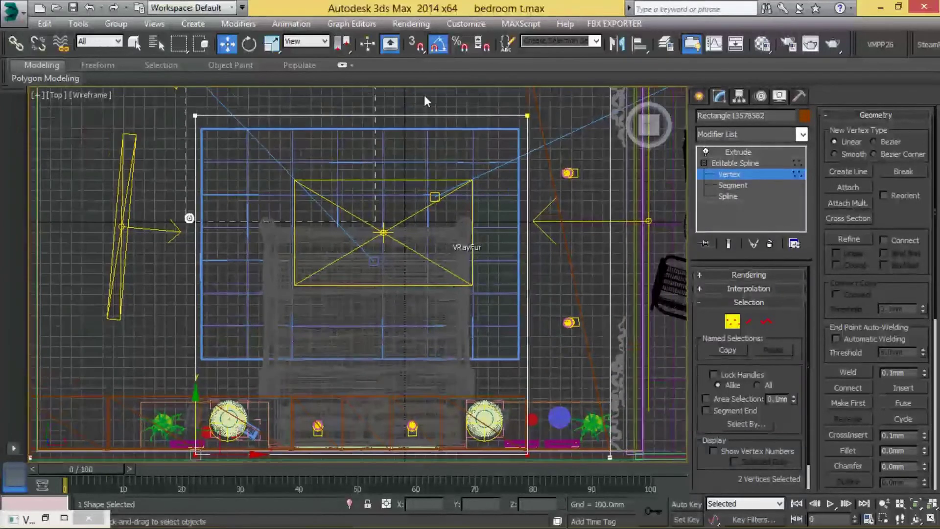
drag(518, 121, 527, 376)
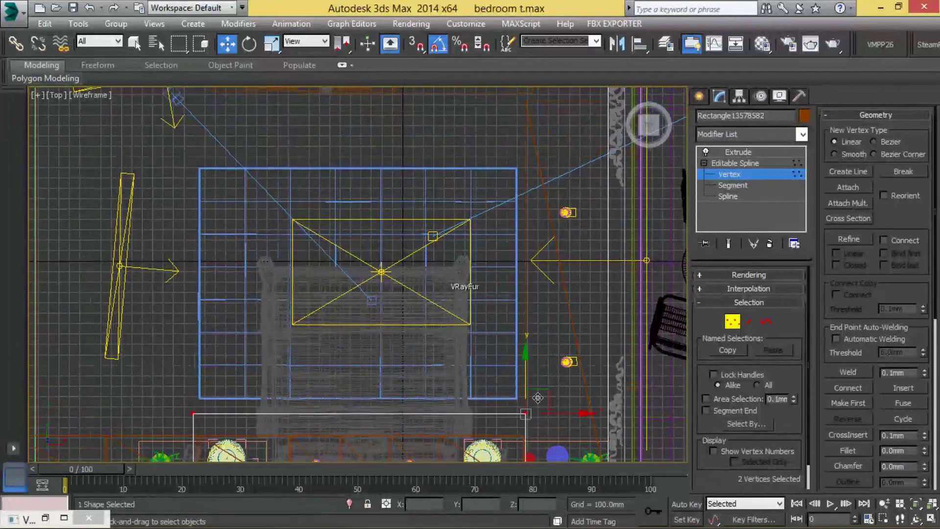
scroll(522, 441, up, 3)
mouse_move(534, 295)
mouse_down()
mouse_move(535, 340)
mouse_move(520, 326)
mouse_up()
scroll(544, 347, up, 4)
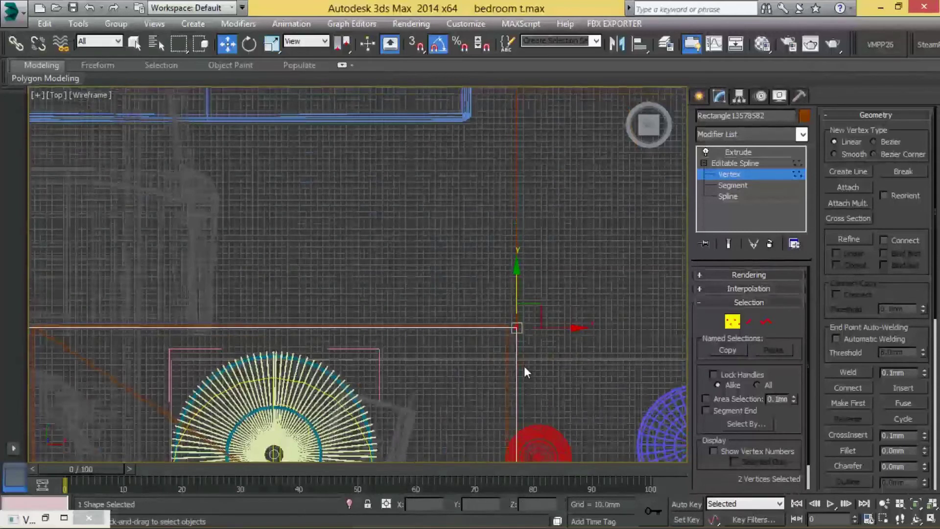
scroll(585, 283, down, 3)
middle_drag(537, 458, 521, 348)
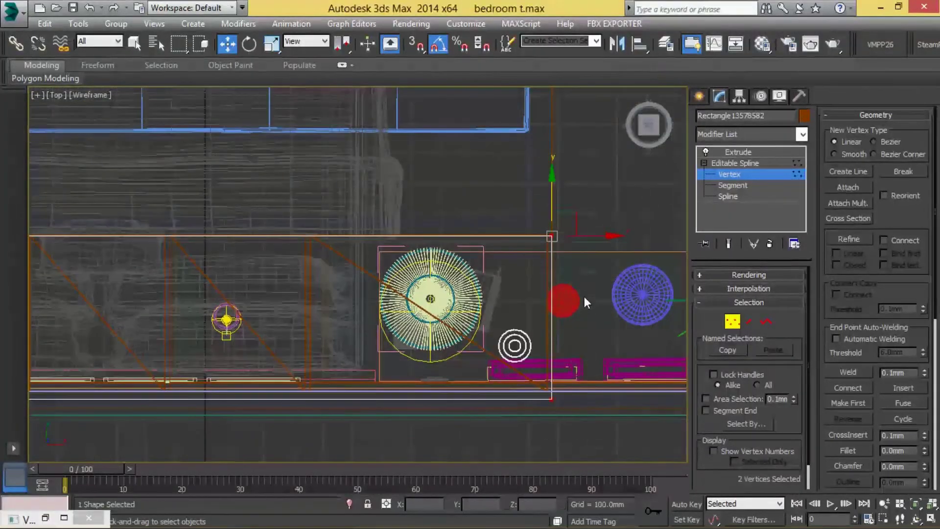
Stretch the right-side vertices toward the curtain and nudge the left-side vertices slightly left
scroll(591, 251, down, 2)
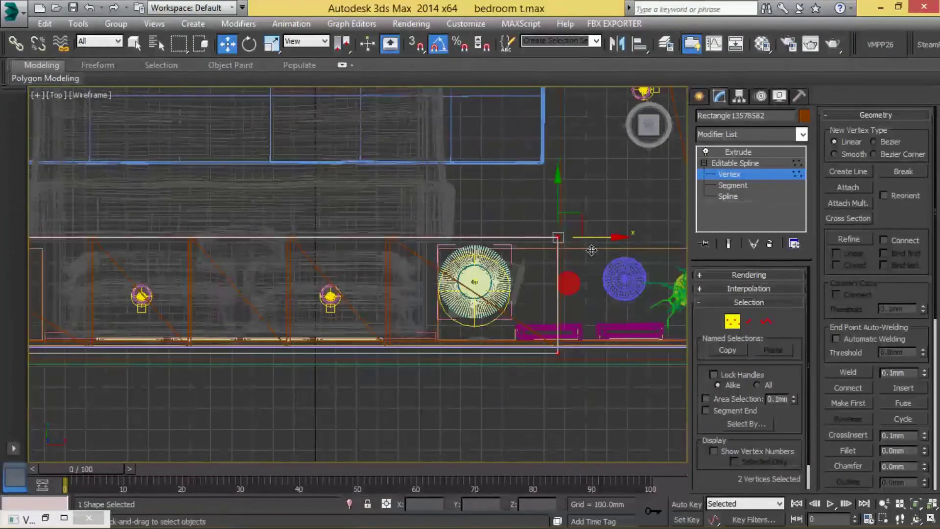
scroll(578, 240, up, 5)
scroll(529, 267, down, 3)
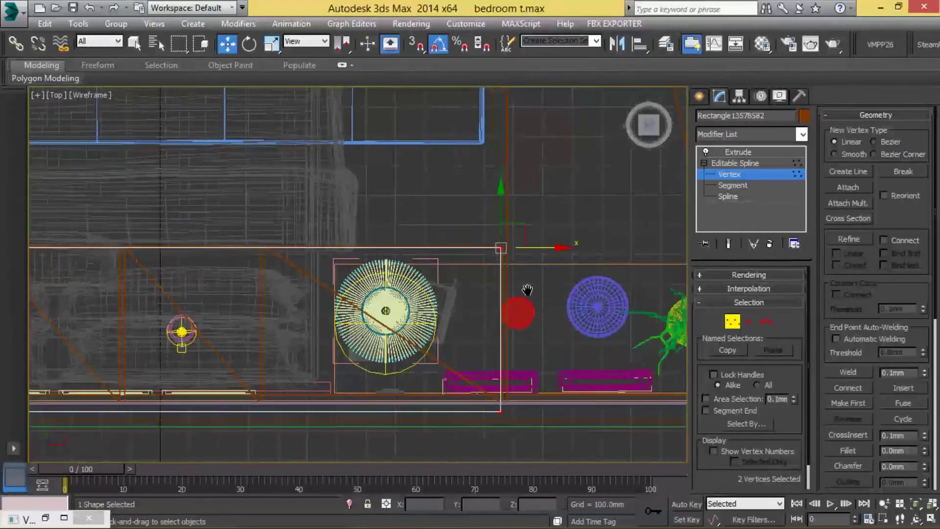
scroll(519, 293, down, 1)
drag(484, 305, 643, 317)
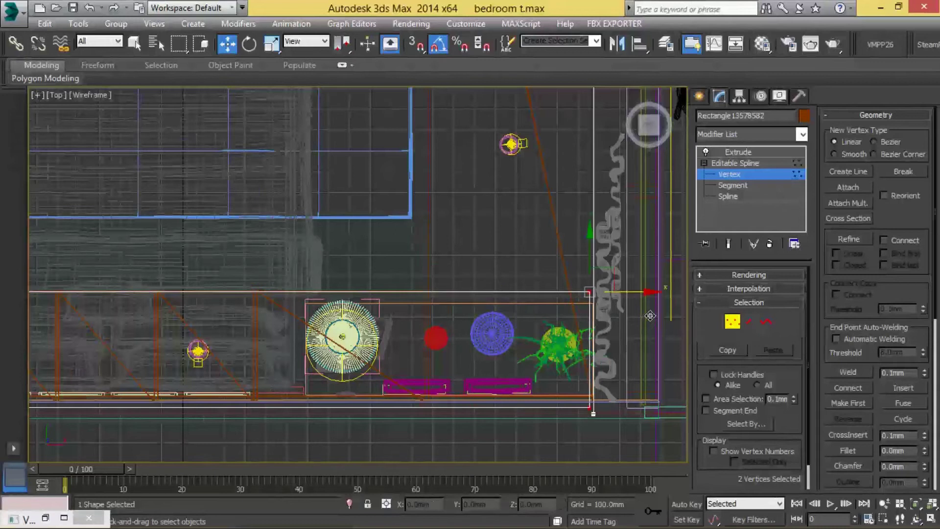
scroll(598, 304, up, 2)
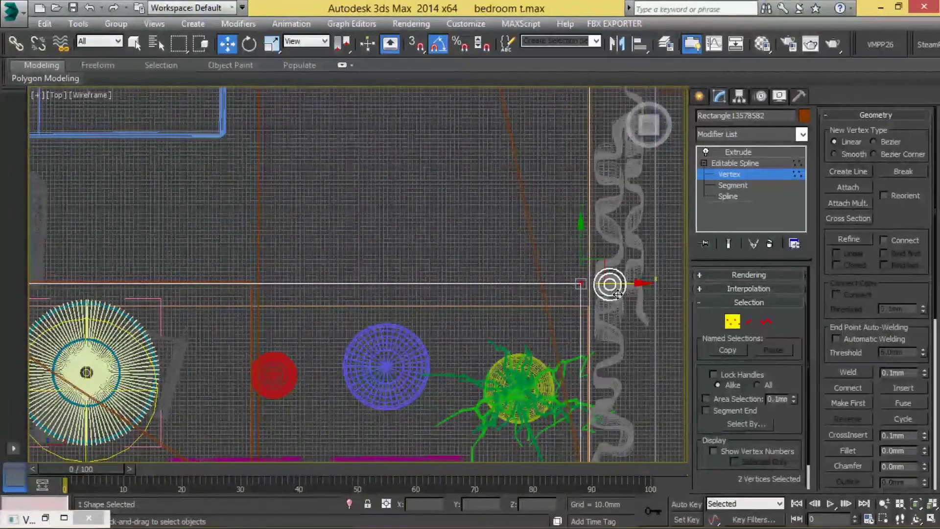
scroll(612, 289, down, 2)
middle_drag(235, 293, 356, 293)
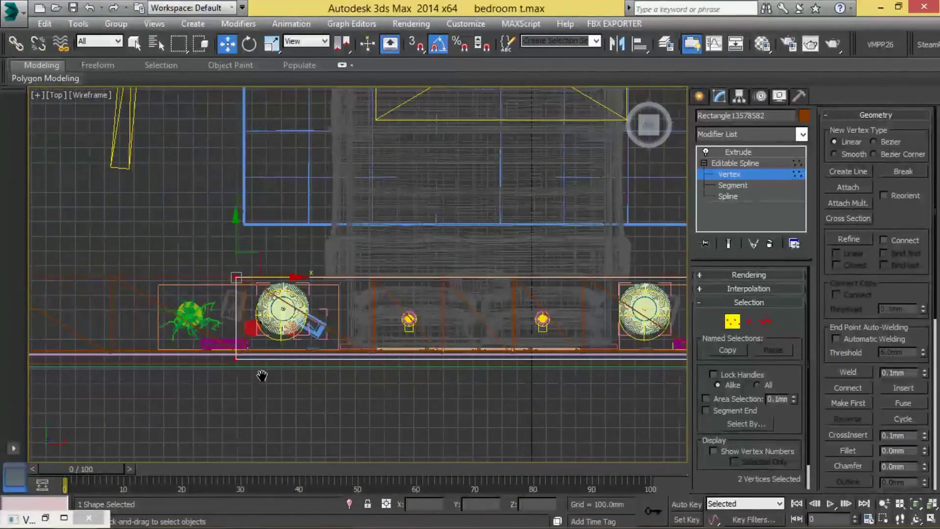
scroll(261, 376, down, 1)
scroll(215, 375, down, 1)
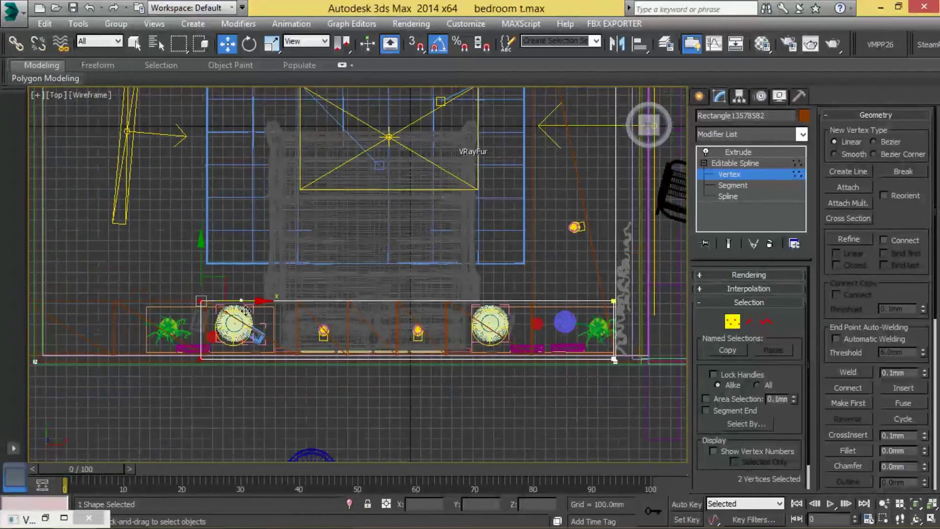
drag(209, 312, 201, 314)
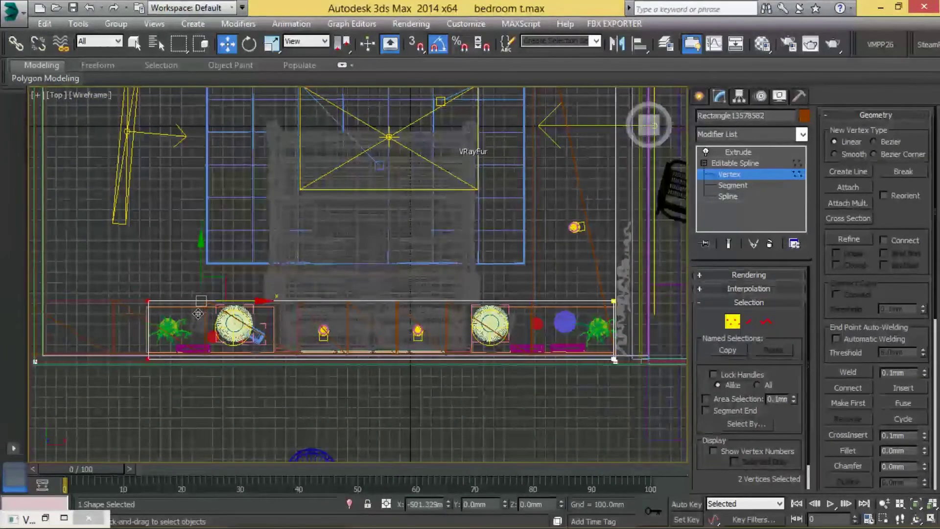
Delete the UVW Map modifier from Rectangle017 and accept the topology warning
click(740, 156)
click(598, 267)
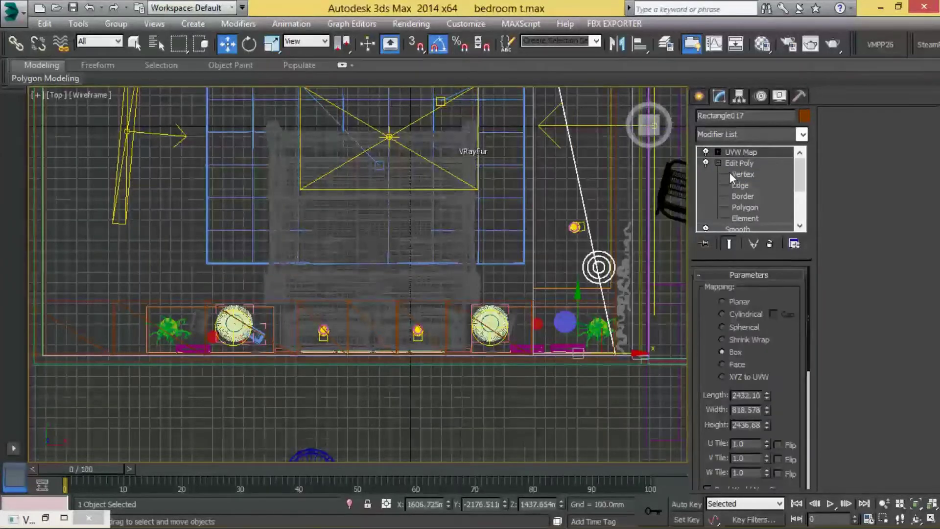
click(769, 243)
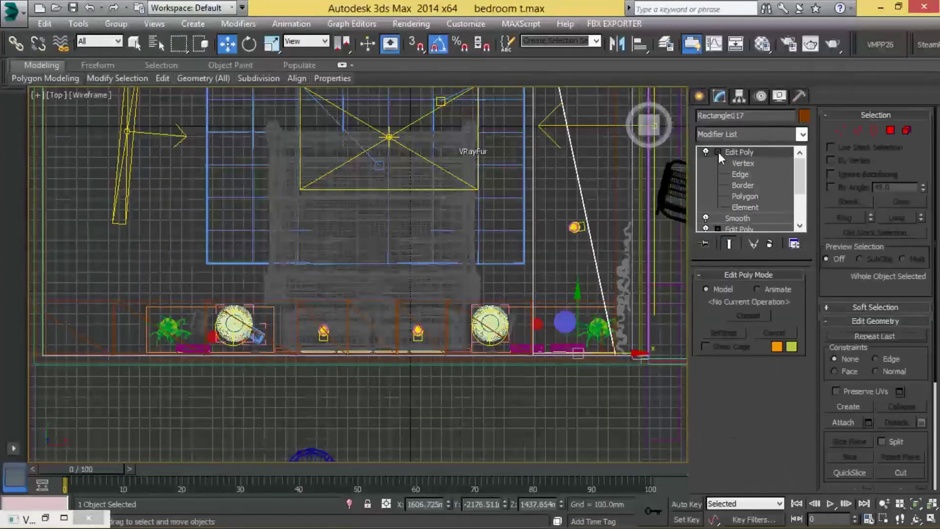
click(750, 163)
click(569, 310)
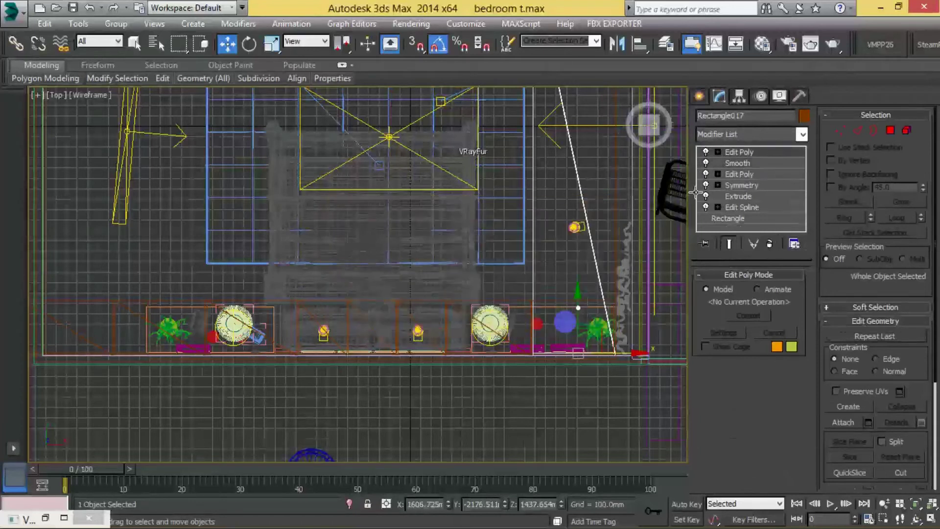
In Edit Poly Vertex mode, pull Rectangle017's right-end vertices left, then clear the selection
click(718, 152)
click(743, 163)
middle_drag(602, 93, 564, 215)
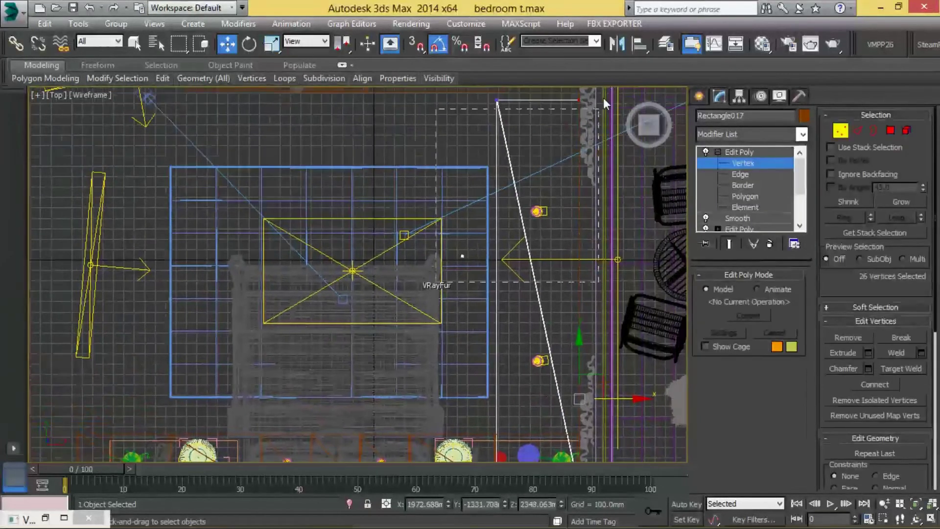
middle_drag(566, 123, 565, 155)
scroll(530, 98, up, 5)
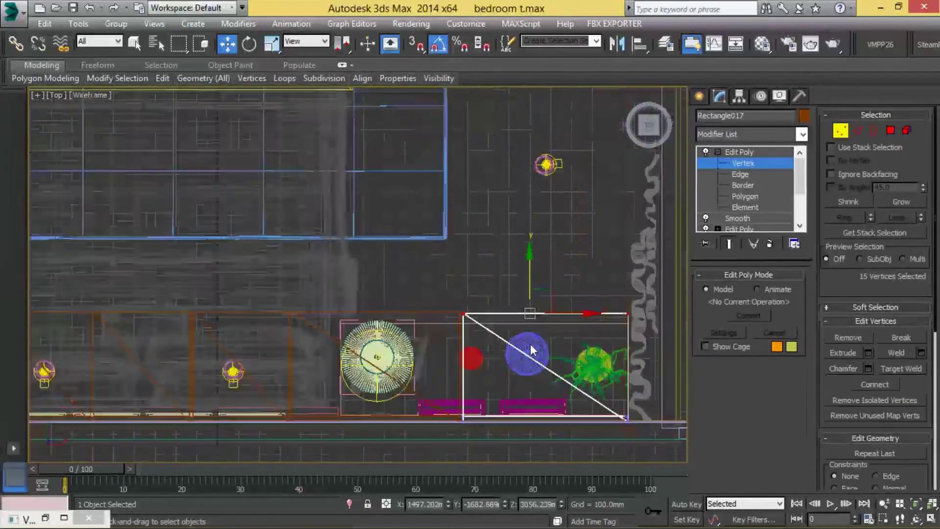
scroll(529, 196, up, 3)
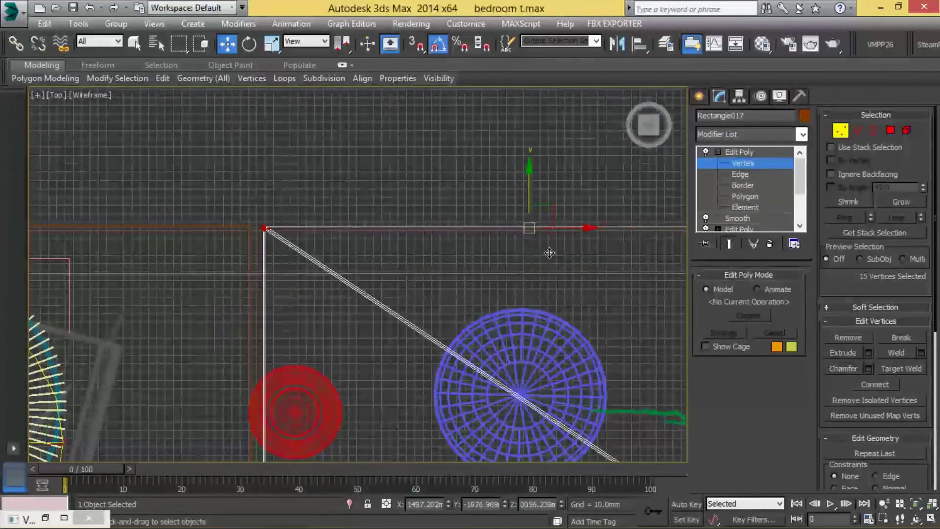
scroll(522, 222, down, 3)
drag(616, 388, 614, 384)
scroll(614, 345, up, 2)
drag(630, 352, 624, 357)
click(748, 154)
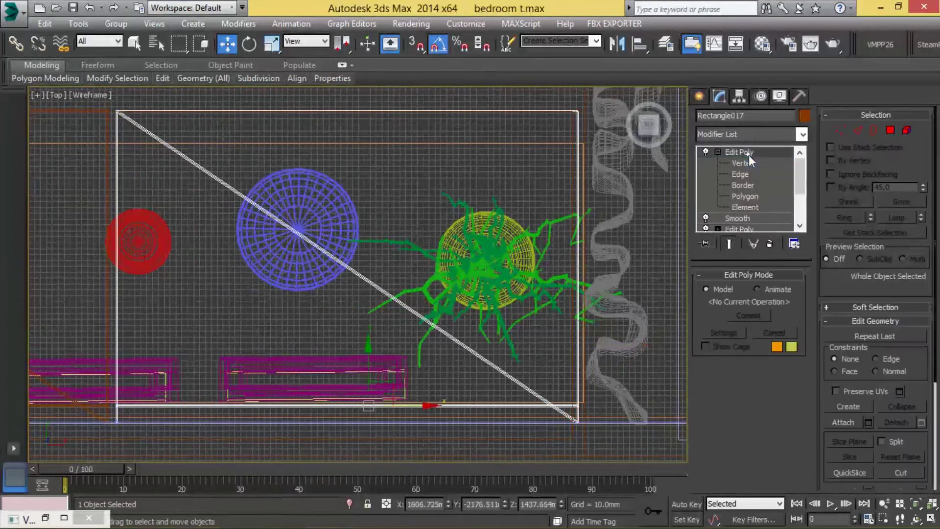
click(533, 182)
scroll(535, 269, down, 4)
Orbit the Perspective view out to the whole bedroom and toward the right-side pendant lamp
middle_drag(535, 269, 571, 298)
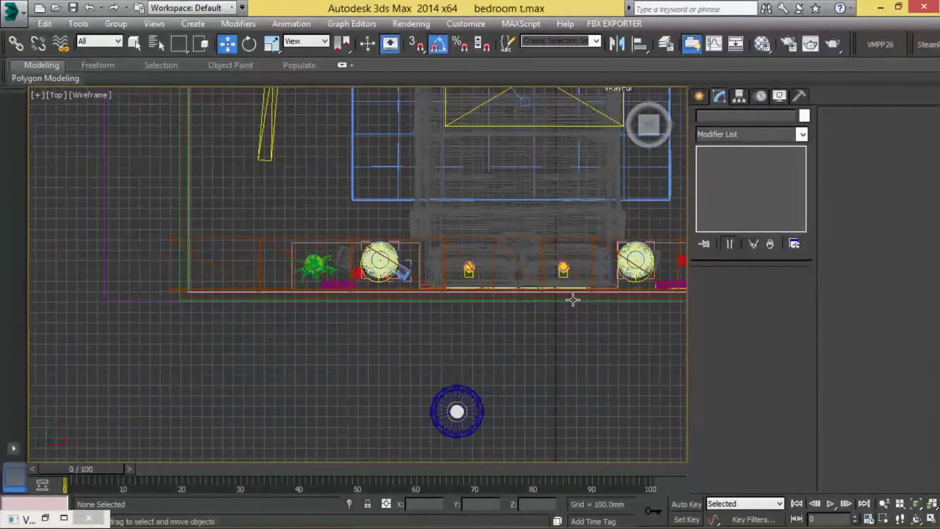
key(alt+w)
middle_click(556, 369)
key(alt+w)
middle_drag(506, 349, 510, 338)
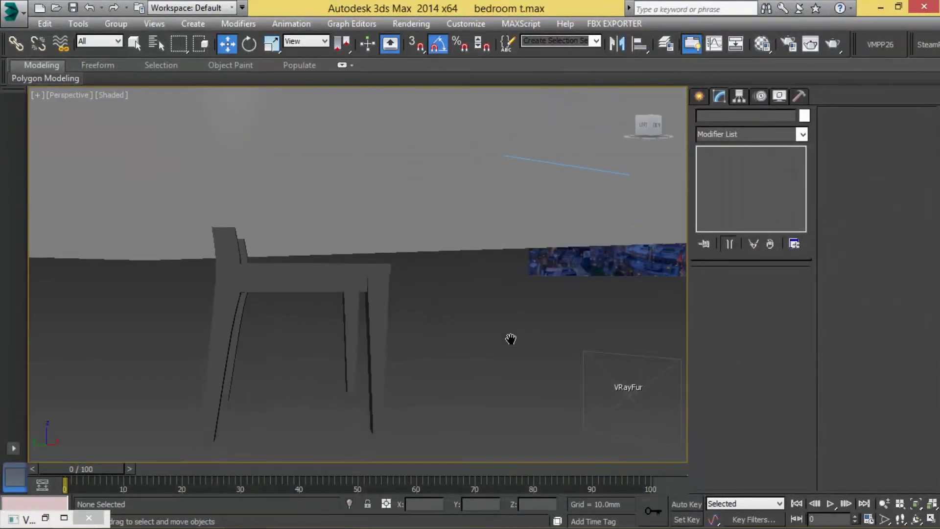
click(300, 254)
key(t)
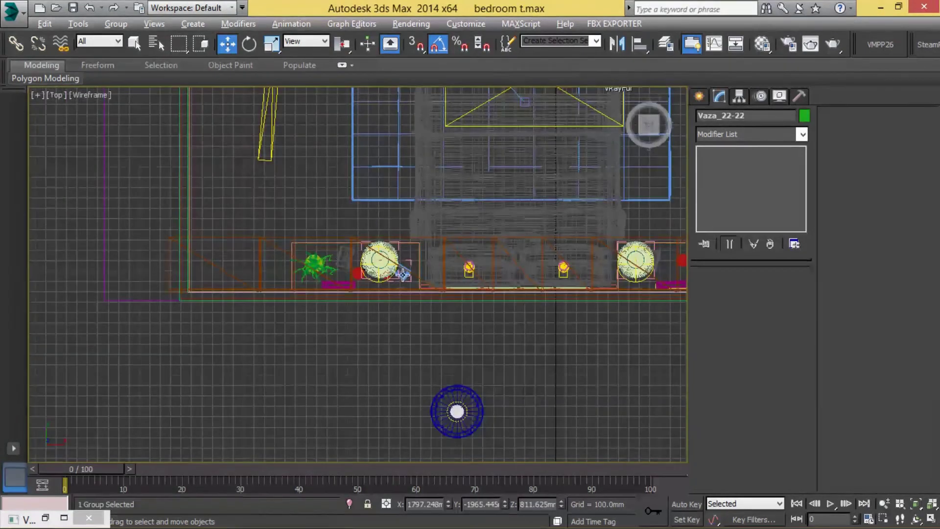
click(411, 289)
key(alt+w)
middle_click(563, 377)
key(alt+w)
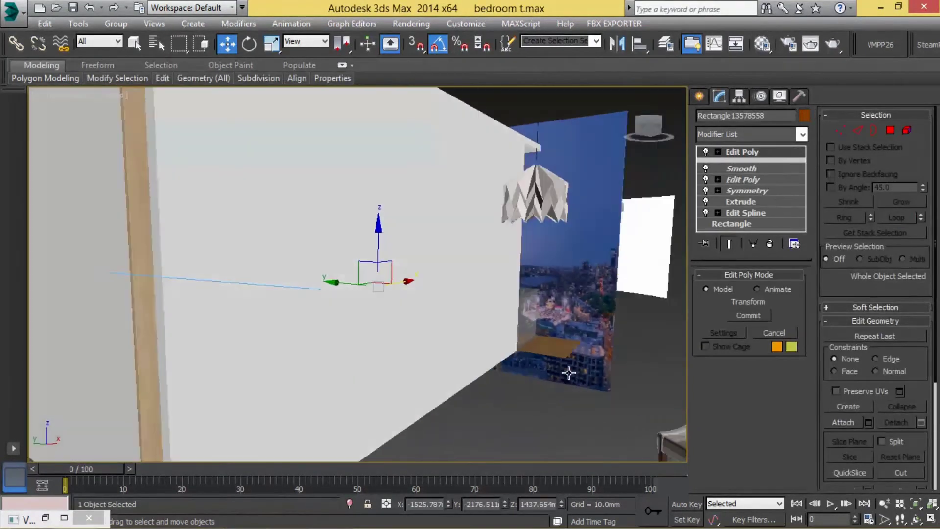
scroll(568, 373, down, 3)
mouse_move(378, 319)
alt+middle_down()
mouse_move(413, 363)
mouse_move(443, 316)
mouse_move(503, 310)
alt+middle_up()
scroll(504, 310, up, 3)
mouse_move(458, 342)
middle_down()
mouse_move(458, 430)
mouse_move(251, 188)
middle_up()
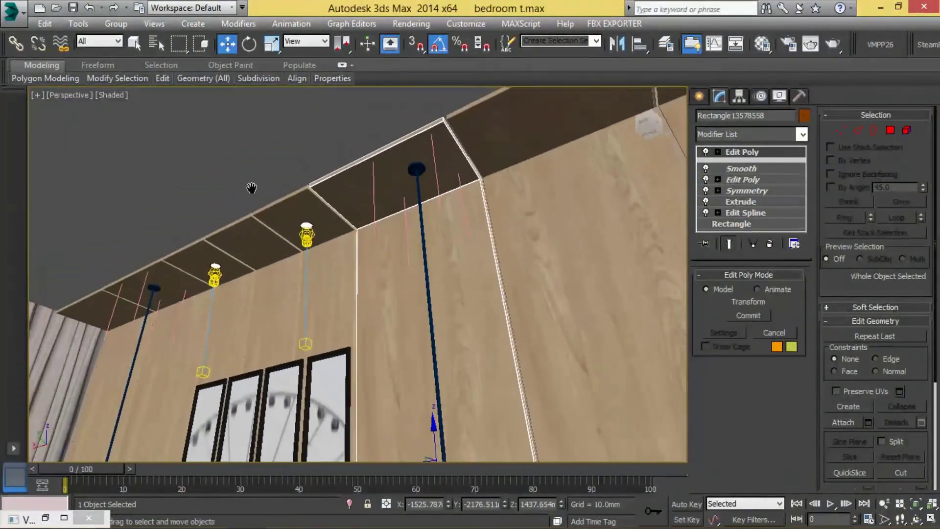
scroll(251, 188, down, 3)
Select the extruded ceiling panel and frame the ceiling in the Perspective view
click(294, 262)
mouse_move(295, 262)
alt+middle_down()
mouse_move(251, 310)
mouse_move(336, 272)
alt+middle_up()
key(t)
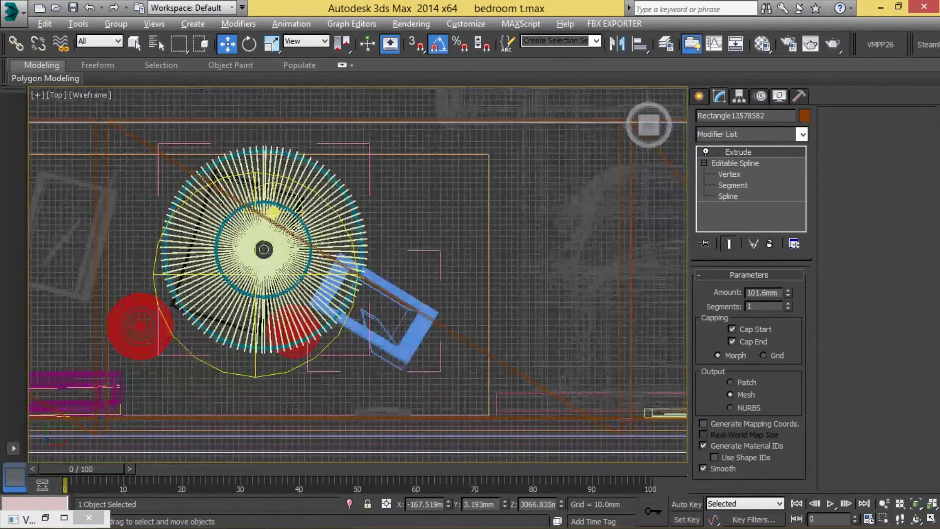
scroll(298, 230, down, 5)
scroll(299, 230, down, 3)
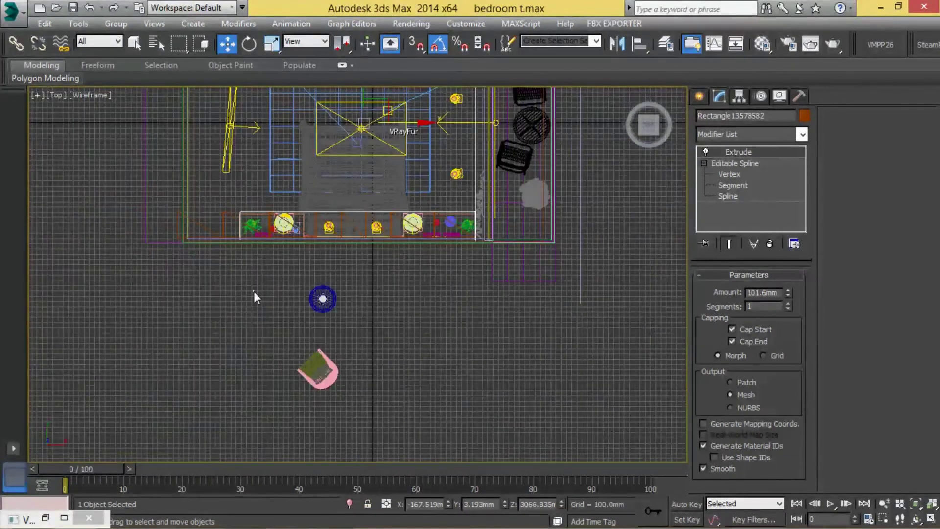
click(216, 258)
key(shift+z)
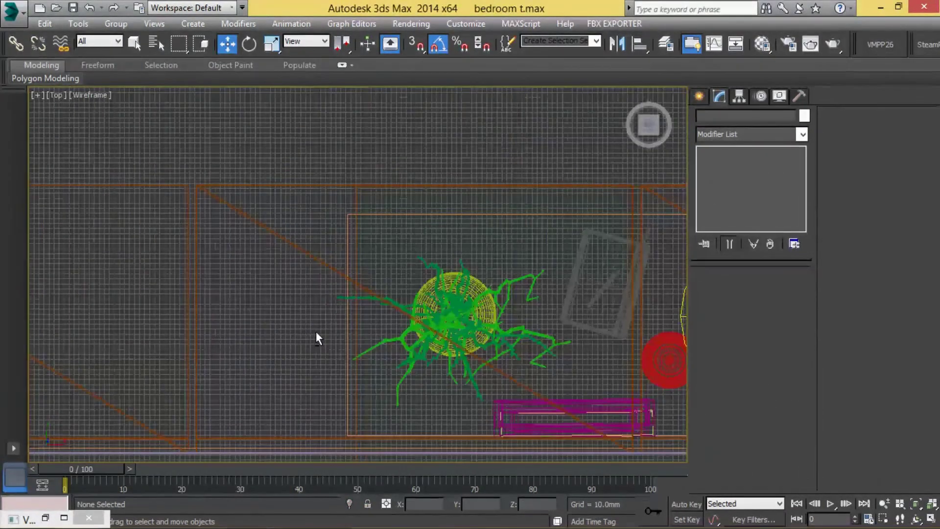
key(shift+z)
alt+middle_drag(492, 390, 419, 30)
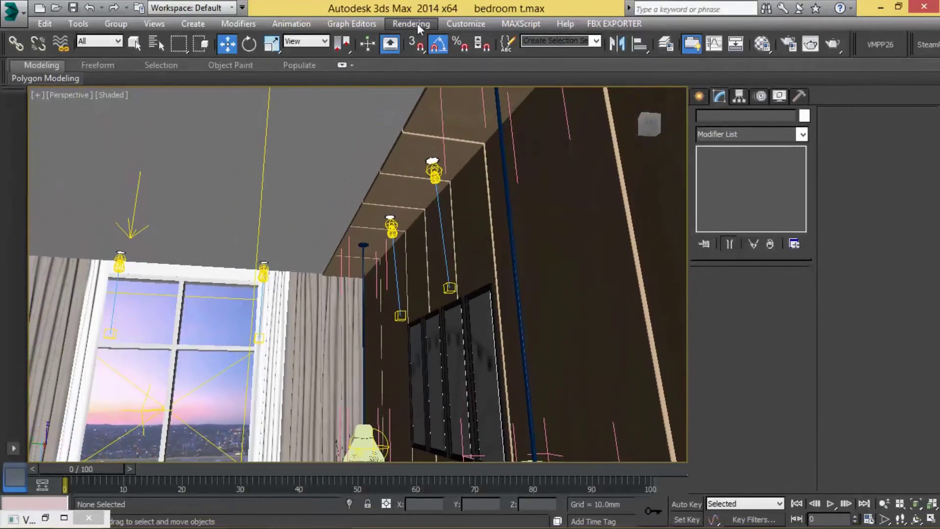
key(ctrl+z)
key(z)
key(shift+z)
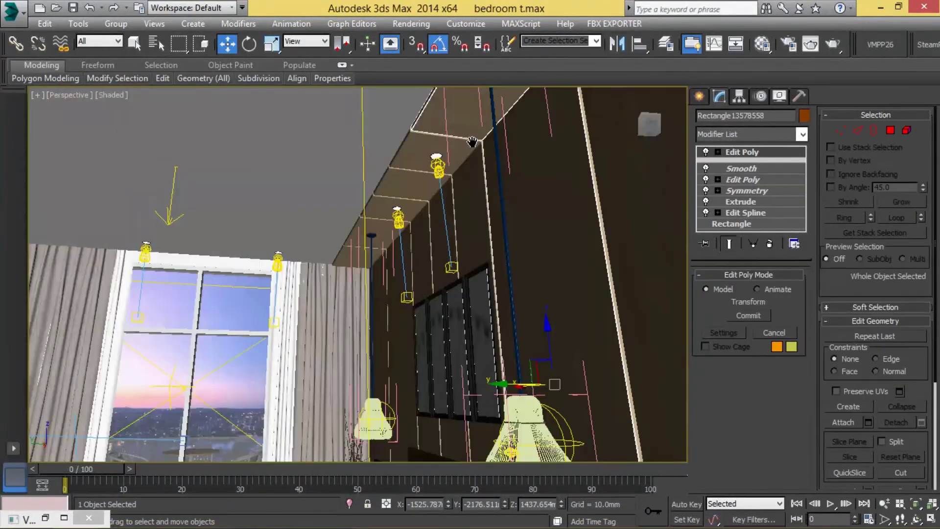
Move the ceiling panel down along Z from 3066.835 mm to 2636.525 mm
click(319, 173)
alt+middle_drag(319, 174, 208, 194)
drag(195, 130, 196, 186)
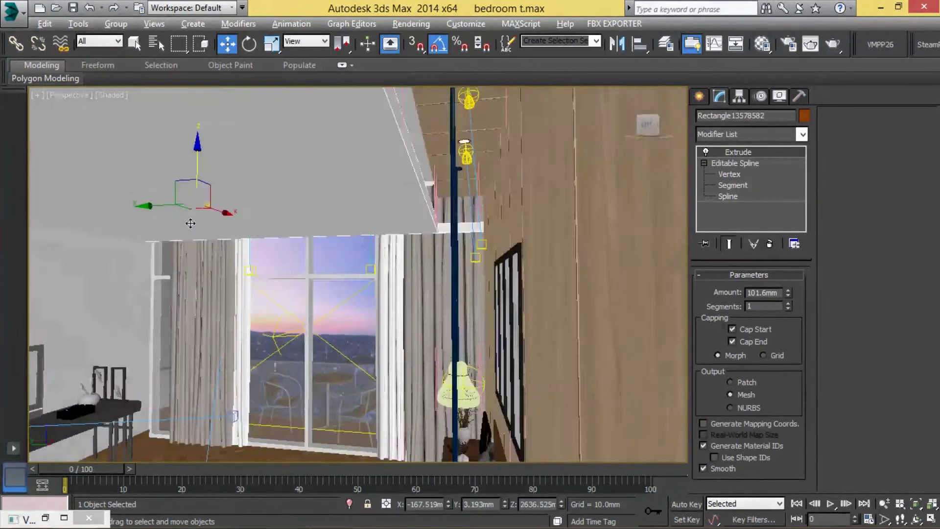
middle_drag(196, 186, 470, 177)
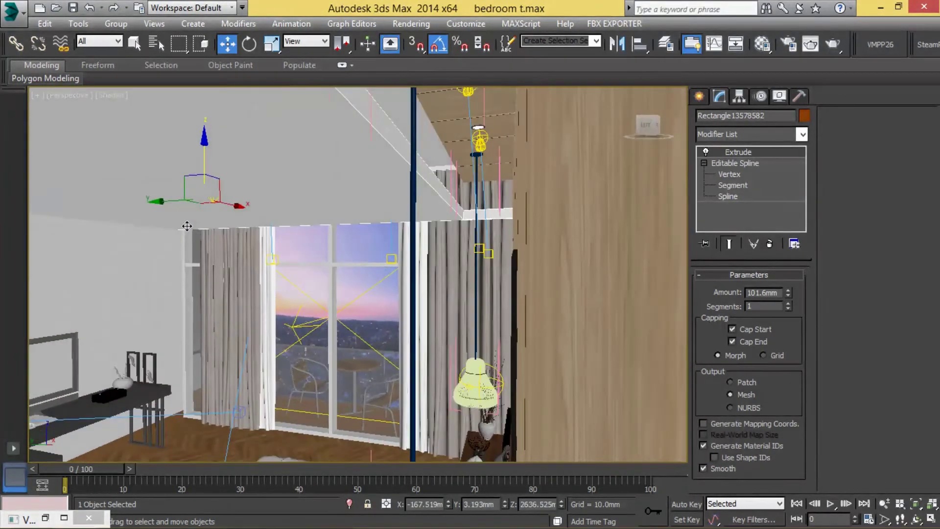
key(alt+w)
key(alt+w)
scroll(465, 220, down, 3)
scroll(446, 227, up, 2)
middle_drag(445, 227, 341, 351)
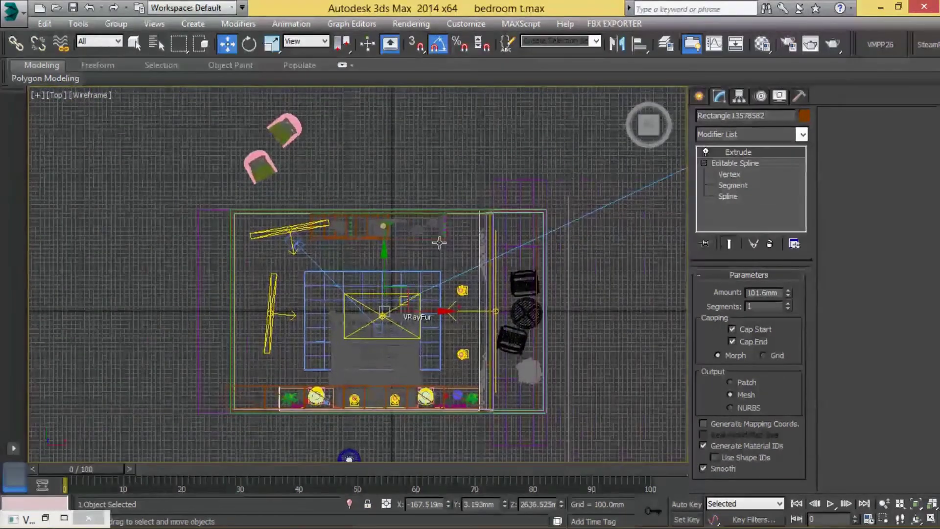
Move the outside two-chair and table group left, close to the balcony side
scroll(438, 241, up, 4)
scroll(460, 269, down, 3)
middle_drag(509, 230, 413, 221)
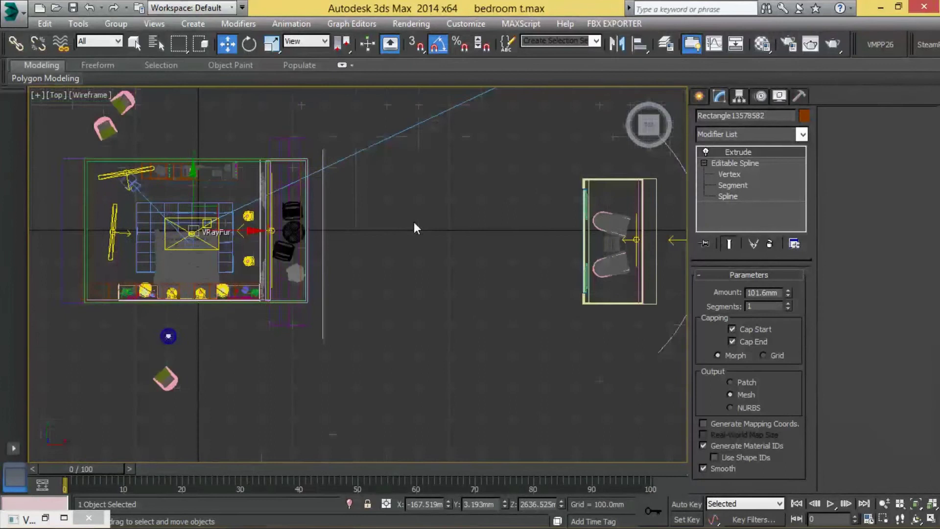
middle_drag(525, 200, 463, 211)
click(600, 255)
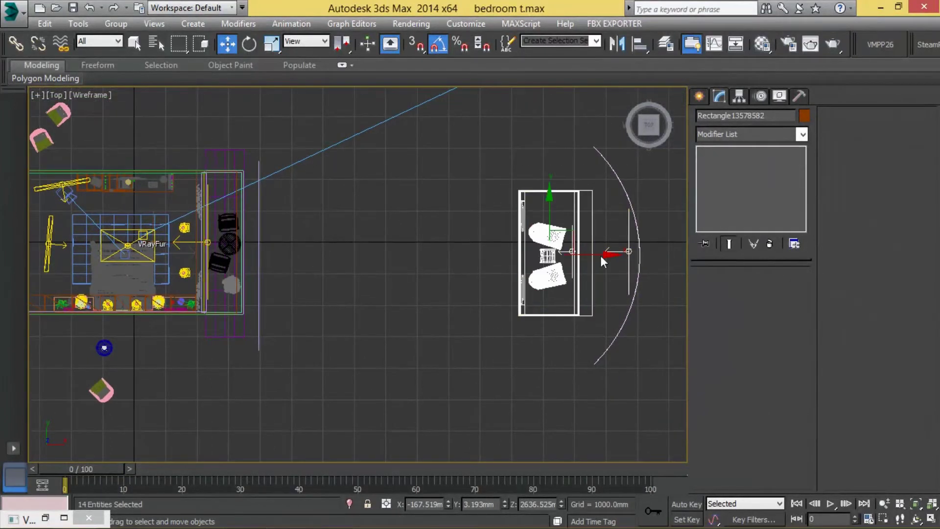
drag(581, 243, 355, 234)
Select the black balcony table set, then add the plant and rug
scroll(230, 234, up, 3)
scroll(230, 235, up, 3)
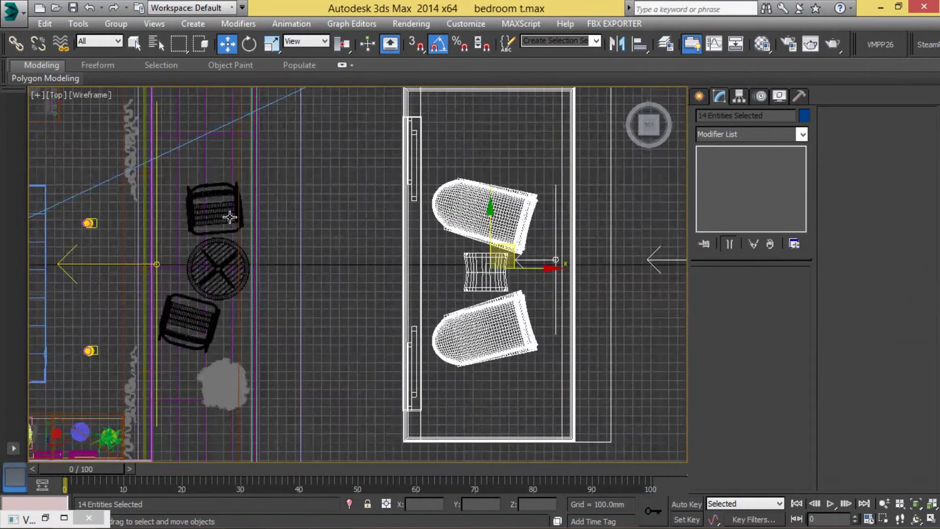
click(248, 262)
middle_drag(248, 262, 265, 258)
scroll(264, 257, down, 2)
ctrl+click(254, 349)
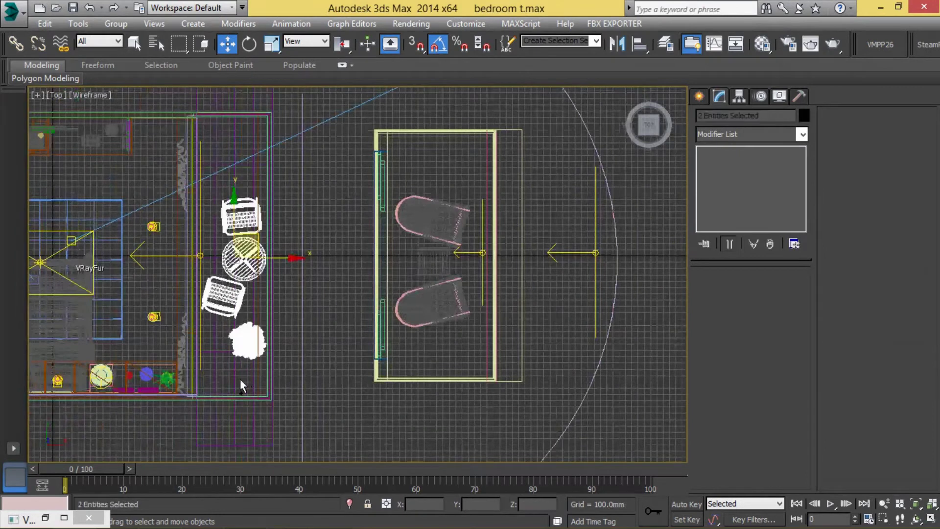
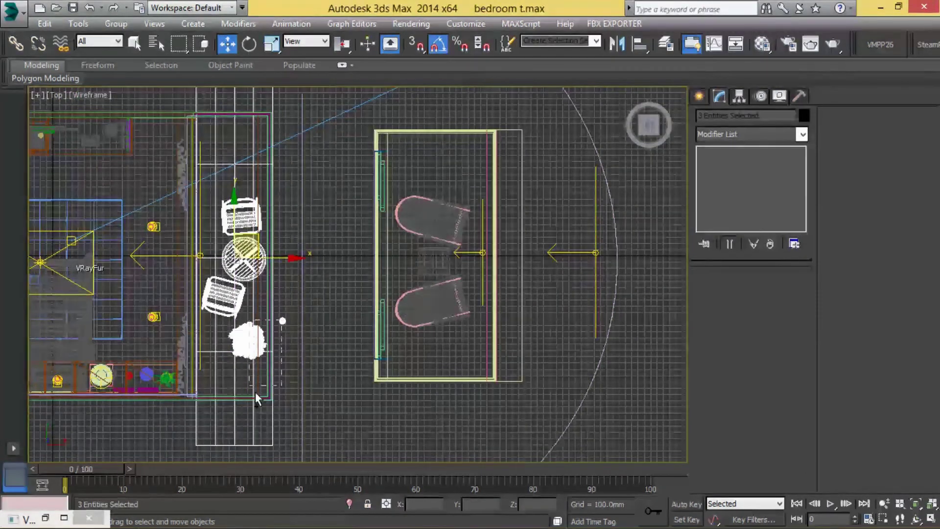
Select the balcony frame, two lounge chairs and side table and move them left toward the room
ctrl+click(255, 395)
middle_drag(313, 345, 328, 338)
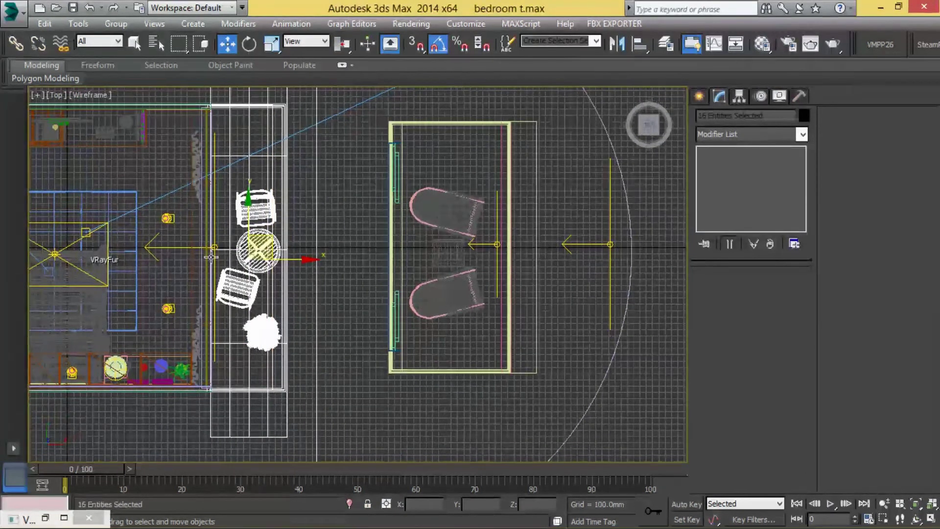
drag(279, 248, 465, 364)
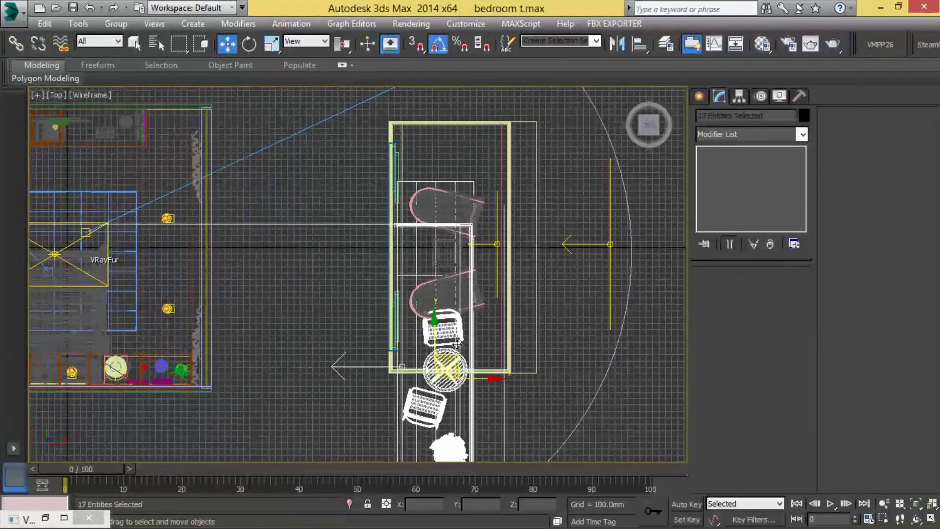
key(ctrl+z)
alt+click(165, 162)
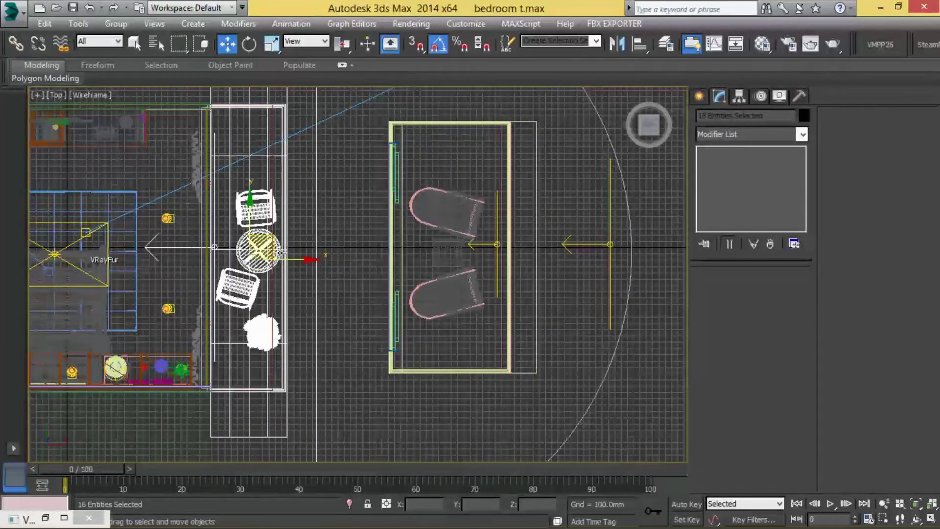
drag(282, 251, 778, 361)
middle_drag(378, 130, 373, 172)
alt+drag(619, 414, 550, 290)
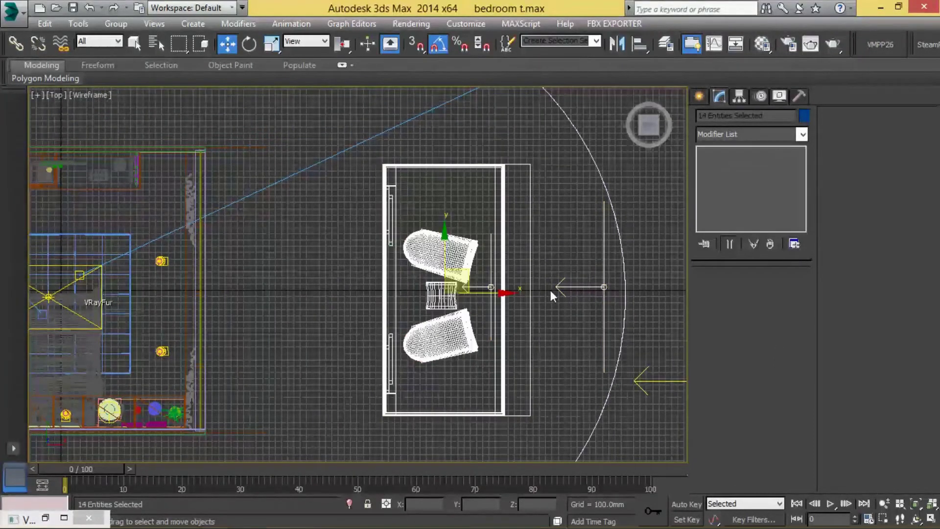
drag(475, 277, 293, 298)
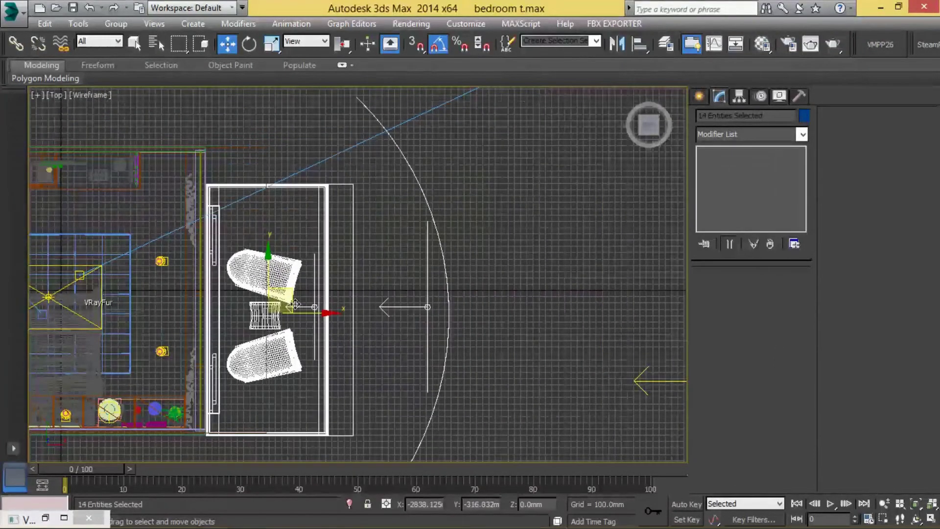
With 3D Snap on, snap the balcony frame corner onto the wall corner
scroll(289, 265, up, 3)
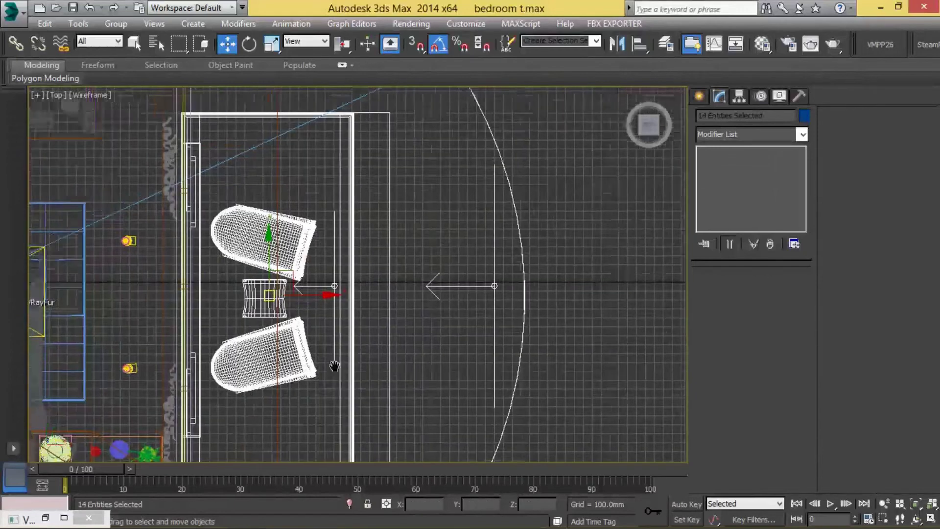
scroll(300, 240, up, 3)
scroll(300, 240, up, 2)
drag(394, 276, 392, 318)
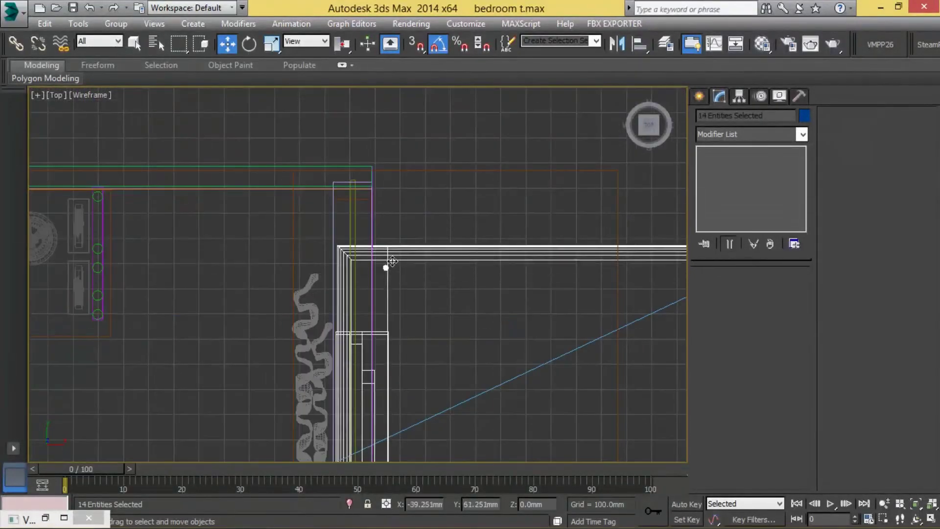
scroll(391, 318, up, 3)
scroll(397, 350, down, 1)
key(s)
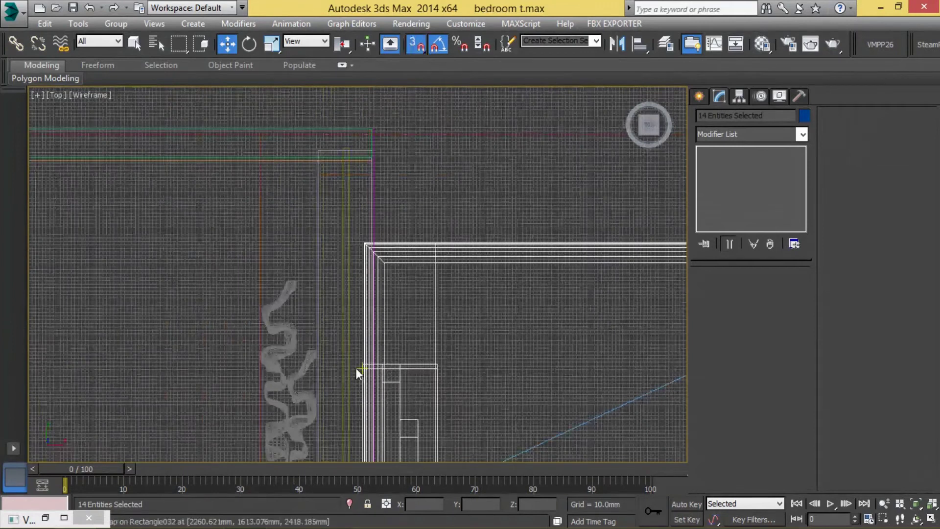
drag(361, 366, 326, 166)
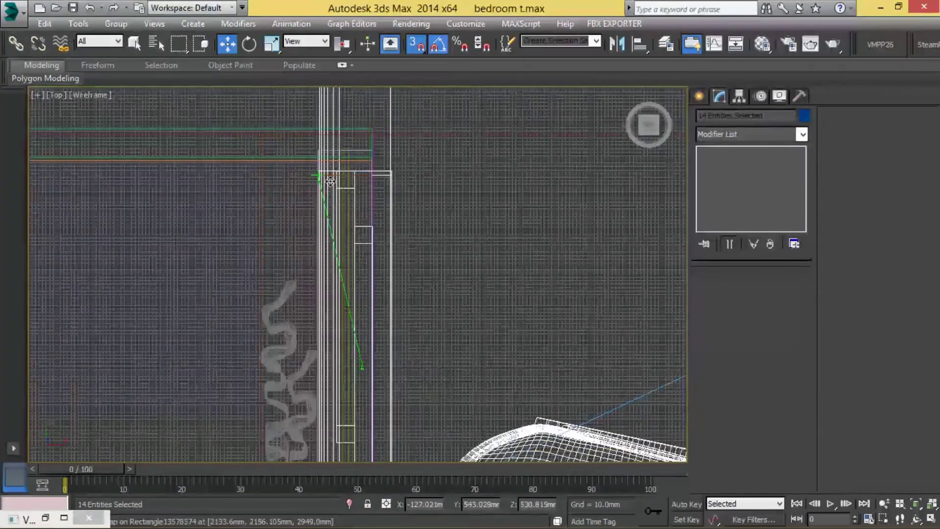
Turn snapping off, nudge the balcony set up about 155 mm, and check it in four views
scroll(405, 237, down, 3)
scroll(402, 221, down, 2)
key(s)
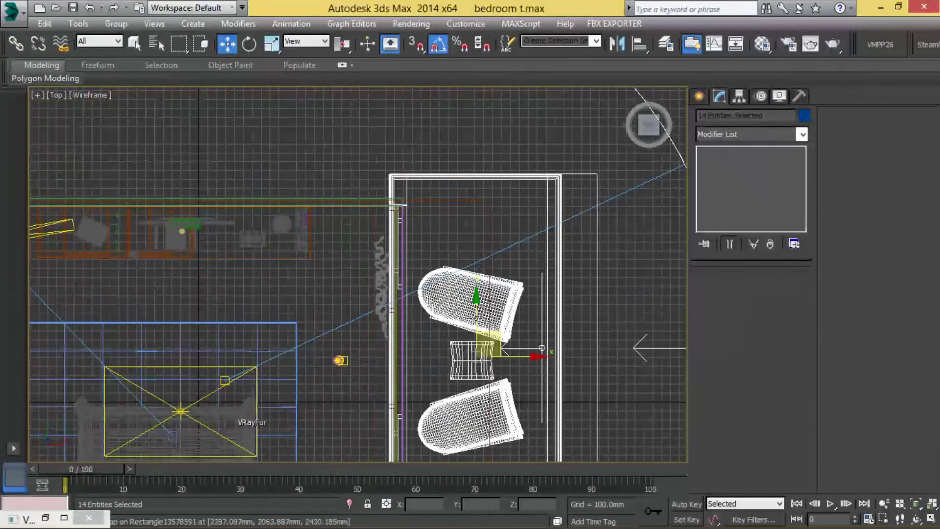
scroll(485, 343, down, 1)
scroll(484, 299, down, 1)
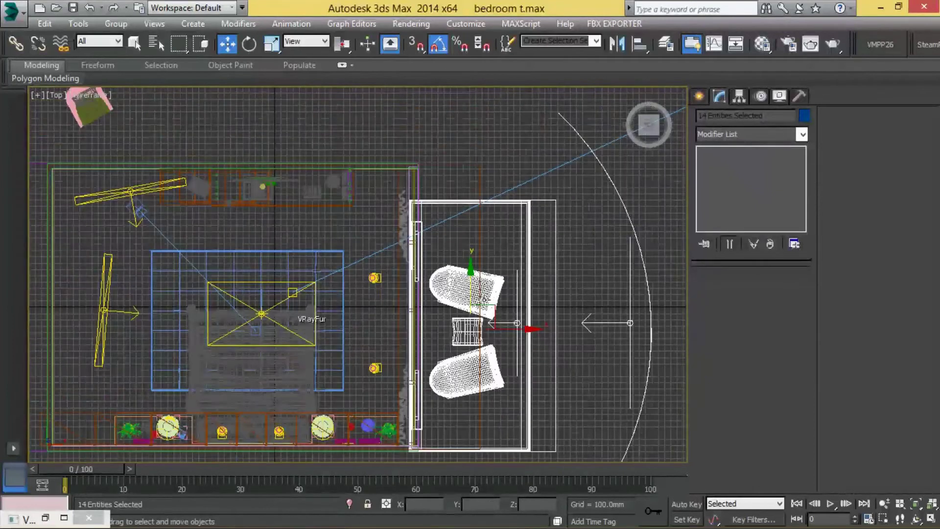
drag(489, 316, 480, 284)
scroll(478, 284, down, 1)
key(alt+w)
alt+middle_drag(478, 404, 374, 432)
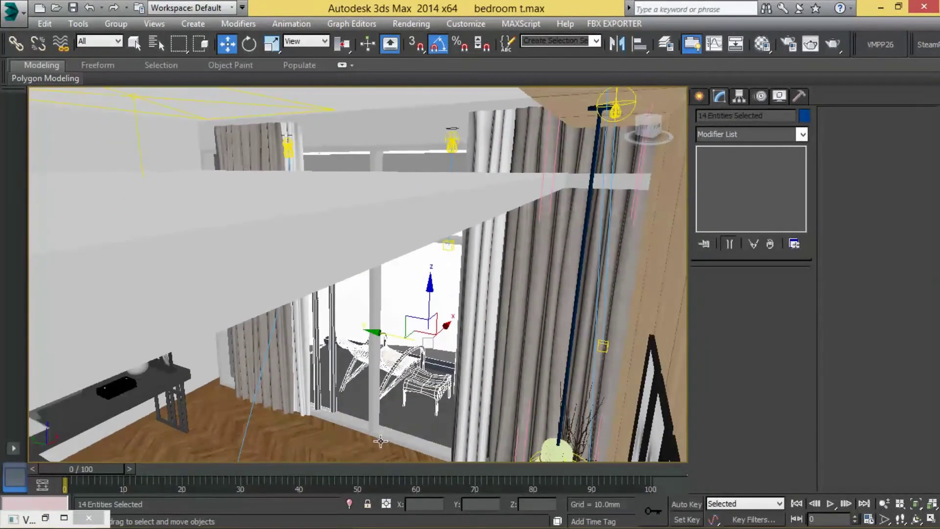
Delete the two extra window-frame pieces from the balcony opening
click(382, 437)
ctrl+click(367, 438)
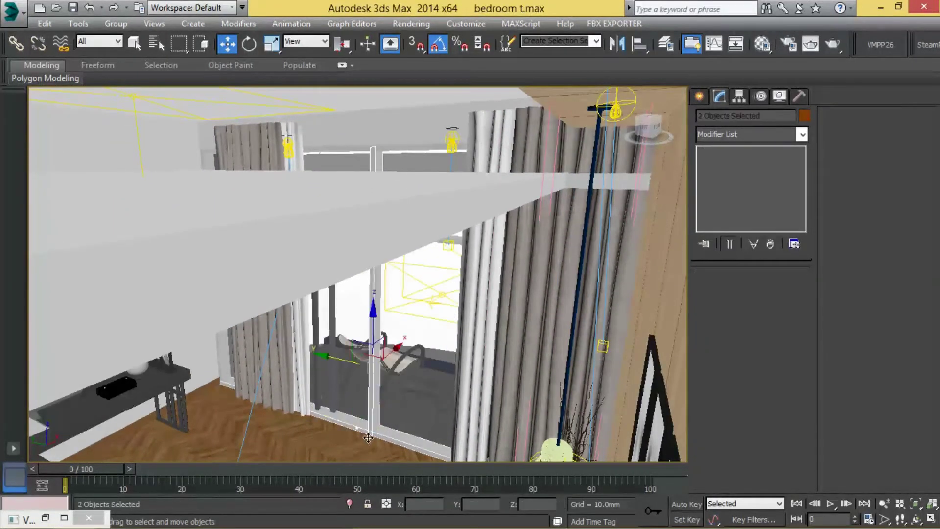
key(Delete)
mouse_move(403, 396)
alt+middle_down()
mouse_move(407, 370)
mouse_move(2, 177)
alt+middle_up()
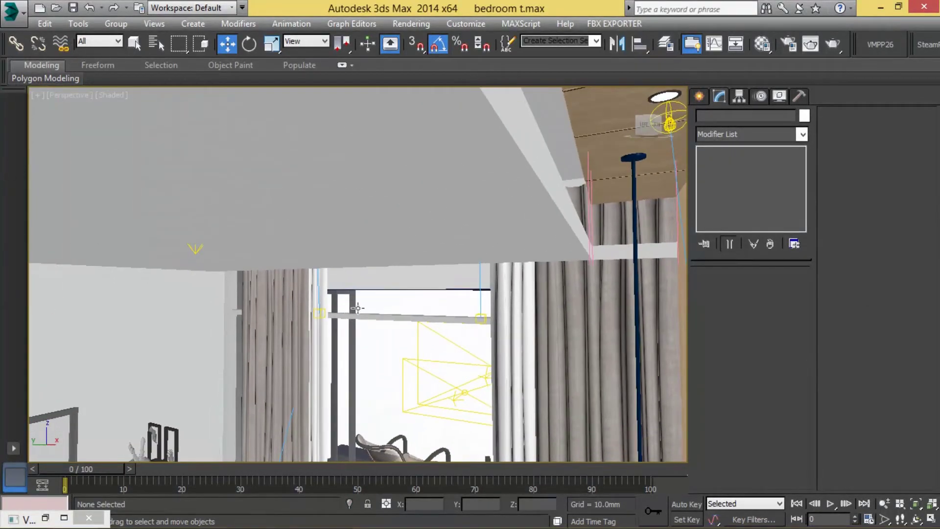
Try lowering the horizontal frame bar to about 1904 mm, then undo the change
drag(369, 325, 381, 296)
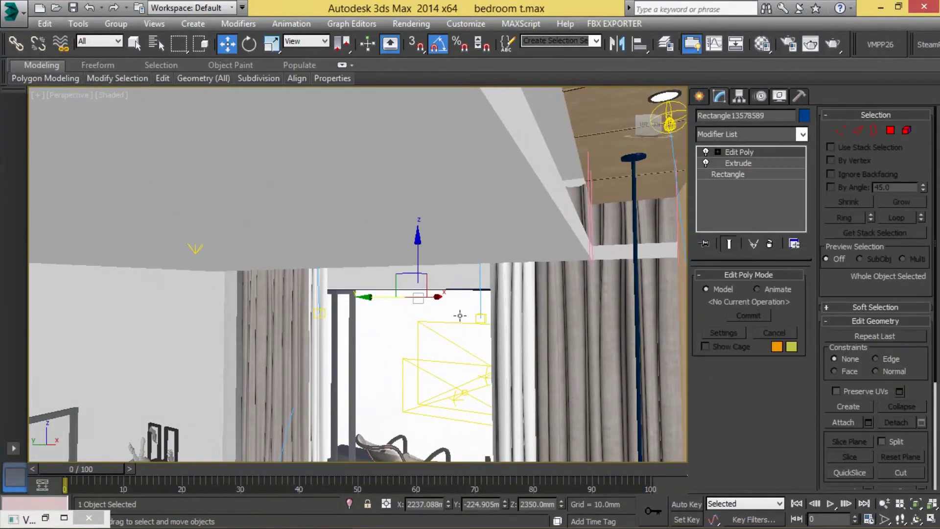
mouse_move(461, 308)
middle_down()
mouse_move(403, 199)
mouse_move(420, 311)
middle_up()
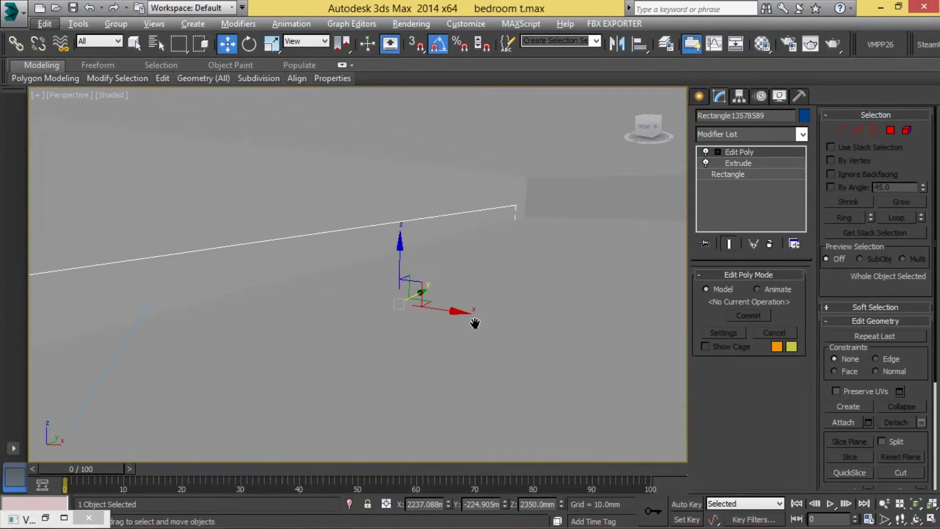
scroll(460, 196, down, 5)
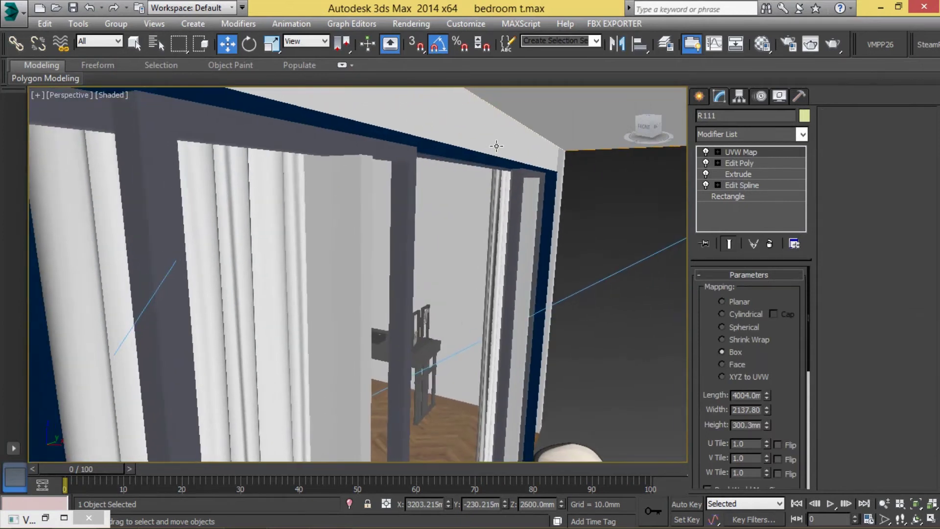
drag(483, 147, 485, 177)
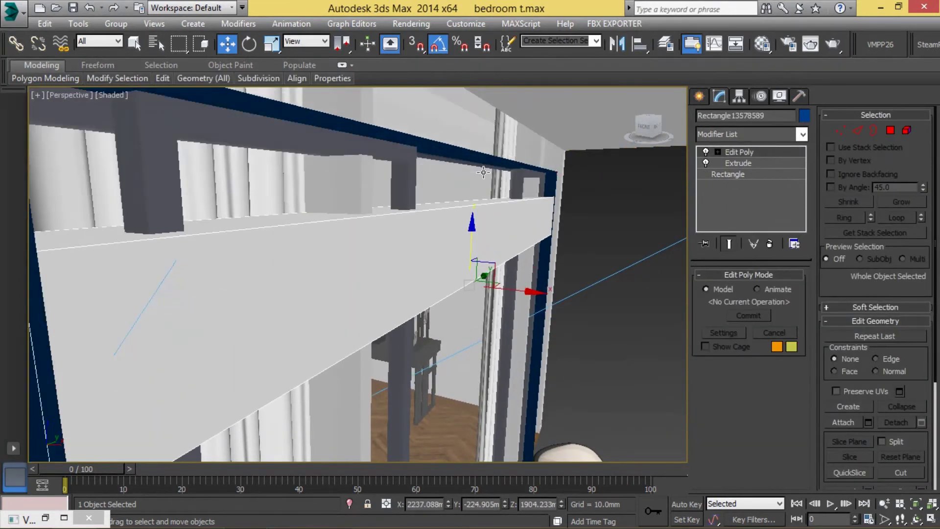
middle_drag(484, 177, 582, 236)
scroll(582, 235, down, 5)
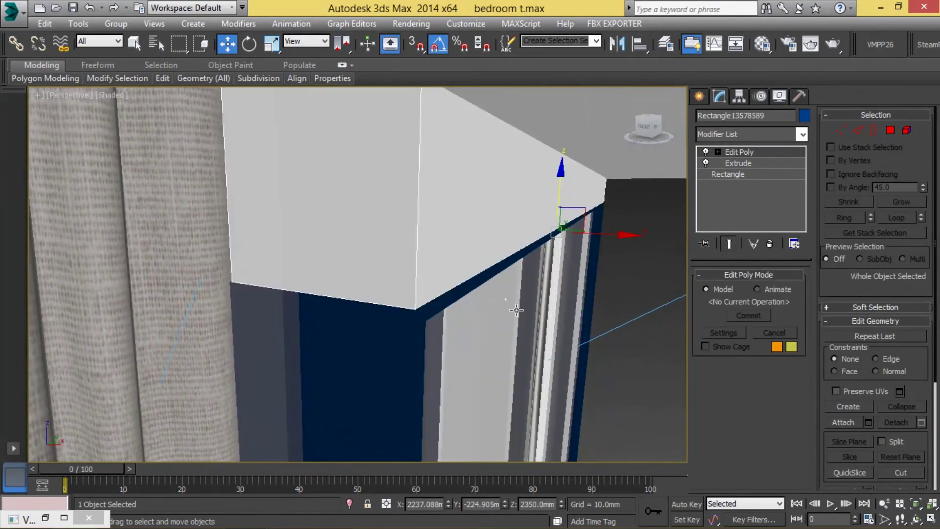
key(ctrl+d)
Zoom back out and tilt up to inspect the doorway frame
mouse_move(503, 298)
middle_down()
mouse_move(347, 245)
mouse_move(449, 260)
mouse_move(495, 190)
mouse_move(273, 344)
middle_up()
scroll(272, 344, down, 3)
scroll(279, 338, down, 2)
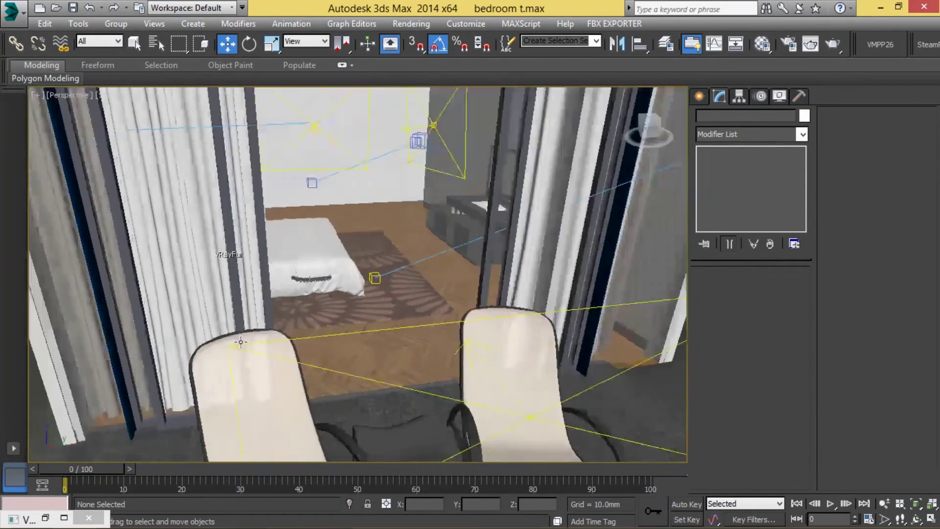
scroll(288, 328, down, 2)
scroll(302, 314, down, 2)
scroll(314, 311, down, 3)
scroll(333, 308, down, 3)
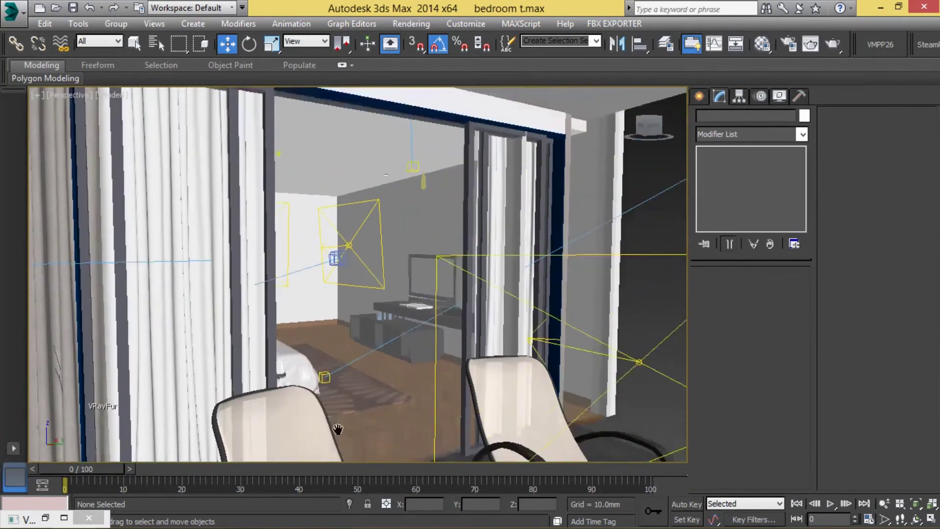
scroll(358, 306, down, 3)
mouse_move(357, 306)
alt+middle_down()
mouse_move(385, 303)
mouse_move(330, 375)
mouse_move(428, 323)
alt+middle_up()
scroll(347, 352, up, 3)
Orbit around the doorway to look at the balcony lounge chairs
click(420, 289)
mouse_move(419, 289)
middle_down()
mouse_move(461, 294)
mouse_move(329, 317)
mouse_move(572, 287)
mouse_move(520, 311)
mouse_move(550, 319)
mouse_move(474, 216)
middle_up()
scroll(370, 344, up, 3)
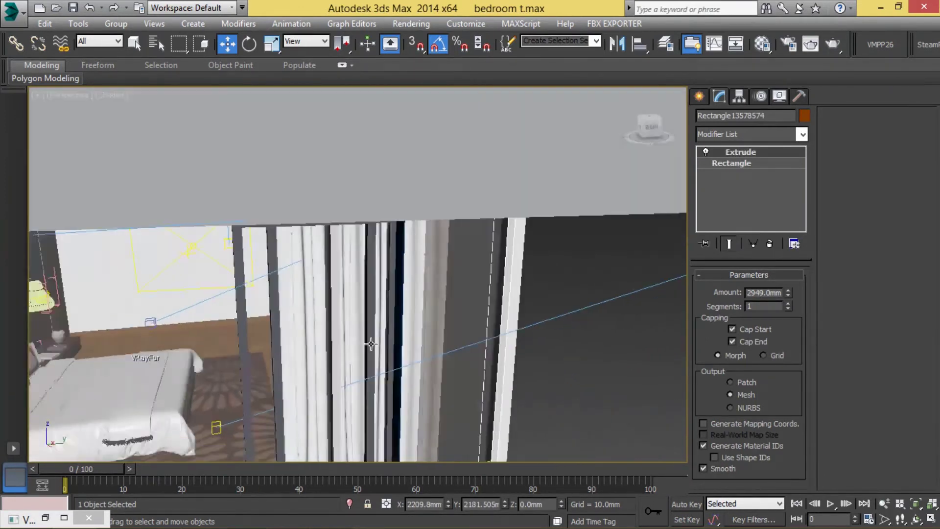
scroll(370, 344, down, 5)
mouse_move(500, 185)
alt+middle_down()
mouse_move(556, 248)
mouse_move(484, 338)
mouse_move(595, 376)
alt+middle_up()
scroll(484, 338, up, 2)
click(484, 337)
scroll(483, 338, down, 2)
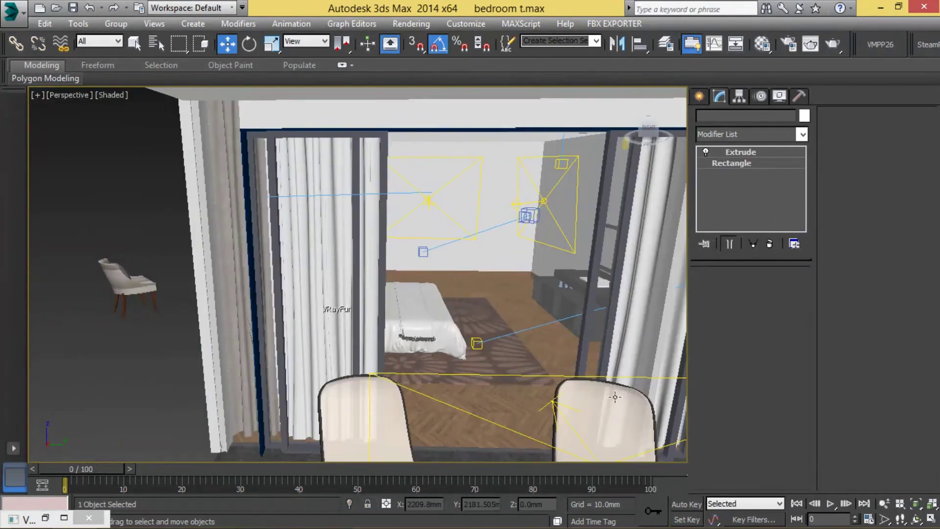
scroll(429, 390, up, 2)
alt+middle_drag(429, 390, 522, 335)
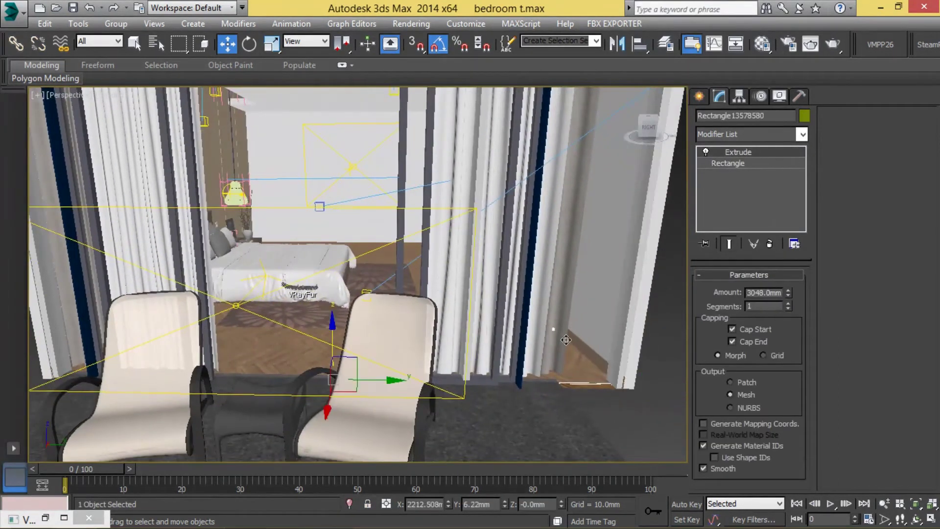
click(587, 355)
mouse_move(422, 277)
alt+middle_down()
mouse_move(495, 254)
mouse_move(585, 249)
mouse_move(517, 257)
mouse_move(539, 250)
mouse_move(373, 293)
alt+middle_up()
Orbit toward the curtains, selecting frame and wooden wall panel pieces to inspect them
click(335, 279)
click(277, 295)
mouse_move(276, 294)
alt+middle_down()
mouse_move(514, 306)
mouse_move(308, 300)
mouse_move(443, 359)
mouse_move(581, 369)
mouse_move(512, 316)
mouse_move(541, 306)
alt+middle_up()
click(540, 306)
mouse_move(455, 309)
alt+middle_down()
mouse_move(574, 310)
mouse_move(574, 274)
mouse_move(550, 328)
mouse_move(506, 227)
mouse_move(479, 239)
mouse_move(470, 273)
mouse_move(414, 249)
alt+middle_up()
click(572, 304)
click(550, 328)
click(414, 248)
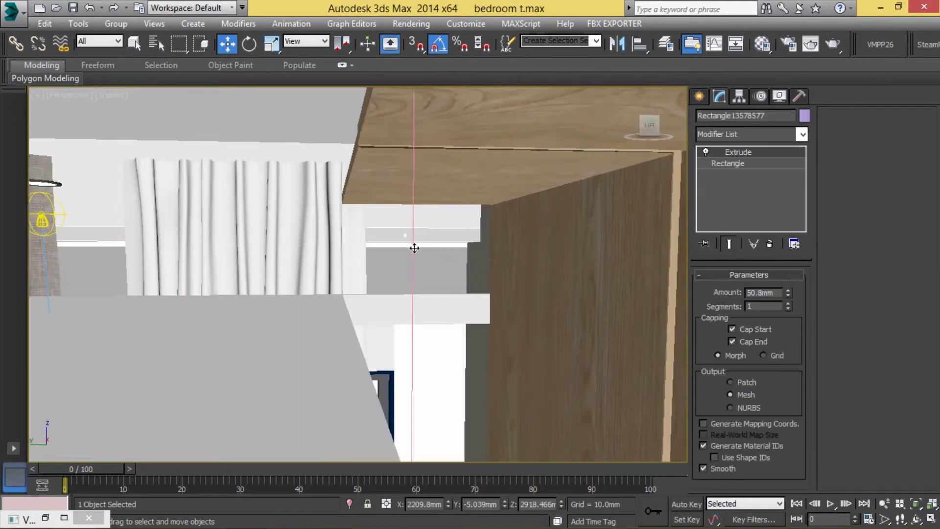
mouse_move(448, 315)
alt+middle_down()
mouse_move(495, 318)
mouse_move(388, 248)
mouse_move(514, 241)
alt+middle_up()
Select a curtain and level the view to face the curtains
click(514, 242)
scroll(490, 234, down, 5)
scroll(467, 232, up, 8)
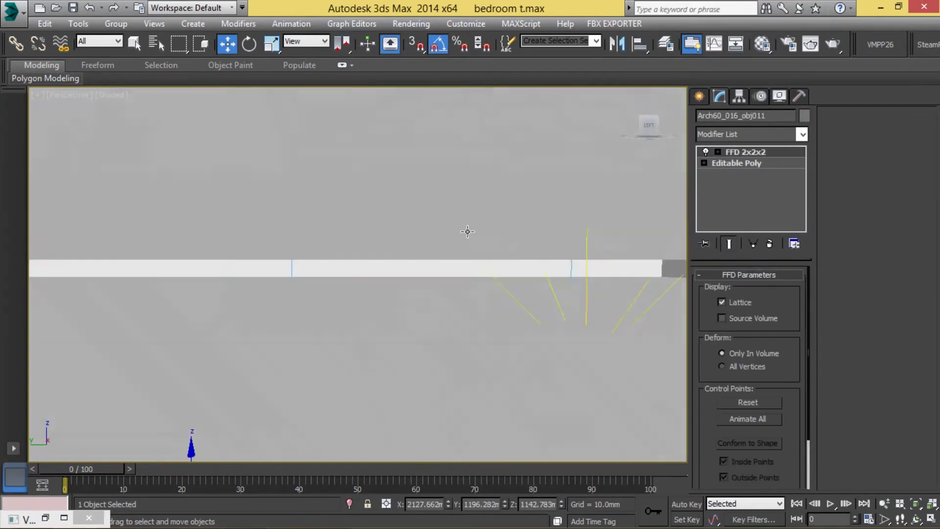
scroll(467, 232, down, 4)
scroll(456, 234, down, 2)
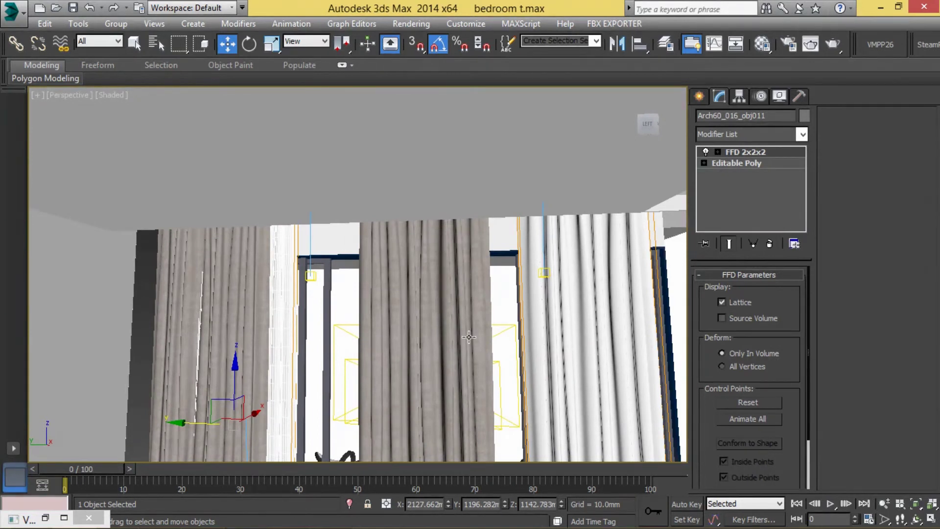
alt+middle_drag(468, 337, 455, 294)
scroll(440, 277, up, 5)
scroll(441, 277, down, 6)
scroll(402, 261, up, 3)
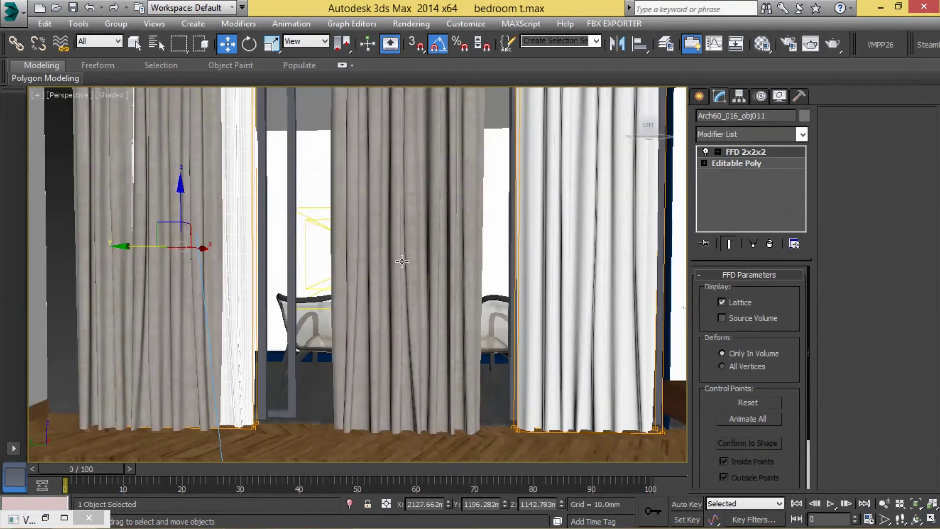
scroll(402, 261, down, 2)
scroll(372, 345, down, 5)
Slide the middle curtain aside to open the doorway, then maximize the Top view
click(422, 364)
drag(423, 363, 449, 381)
click(443, 306)
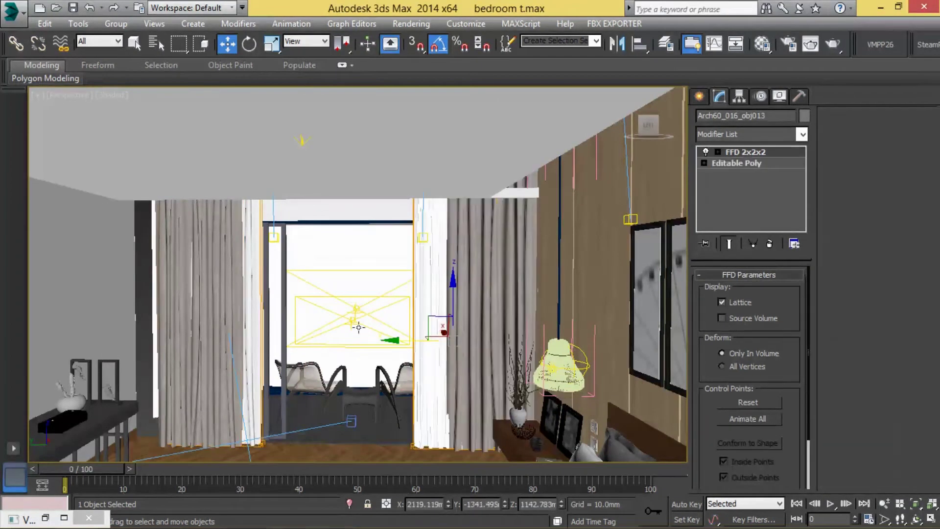
click(248, 302)
key(alt+w)
key(alt+w)
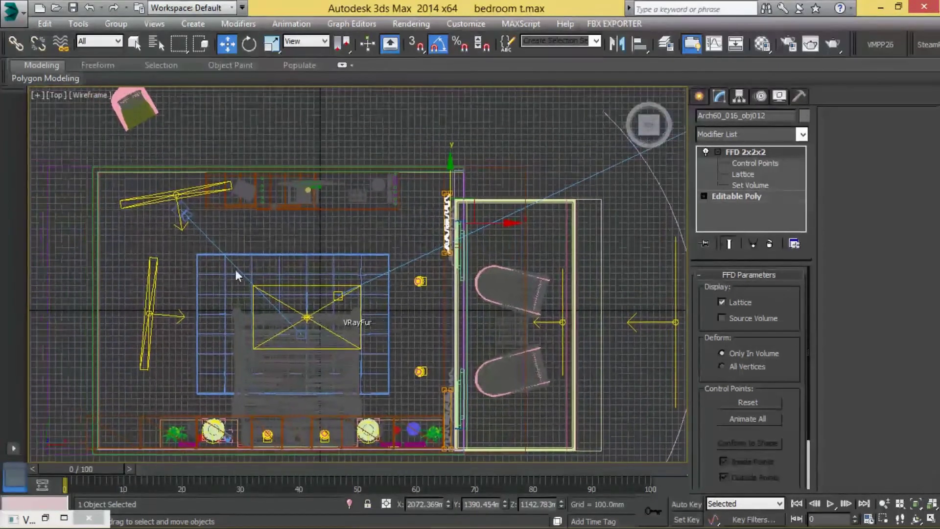
Look through the VRay camera and dolly and orbit it to frame the bed
click(191, 222)
key(alt+w)
key(alt+w)
click(199, 226)
key(alt+w)
right_click(549, 422)
key(alt+w)
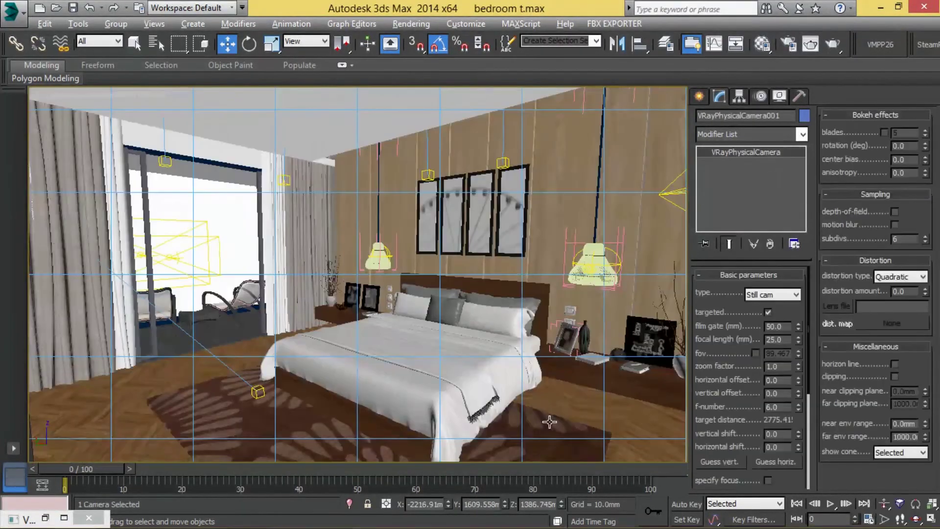
middle_drag(555, 372, 551, 370)
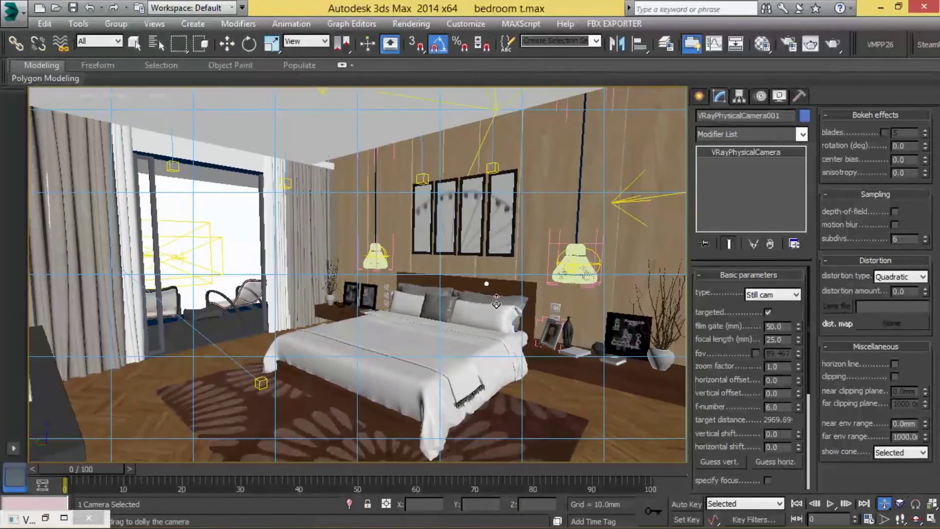
drag(494, 254, 495, 317)
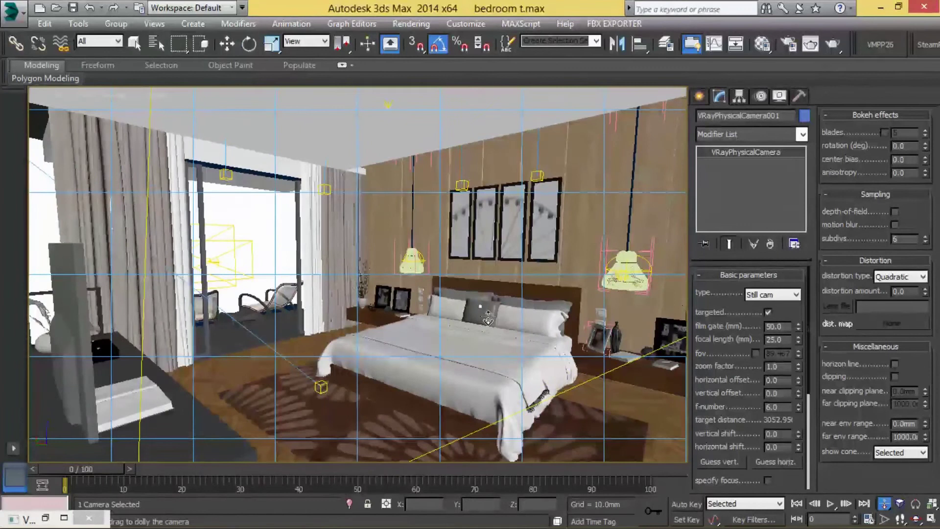
drag(487, 317, 486, 283)
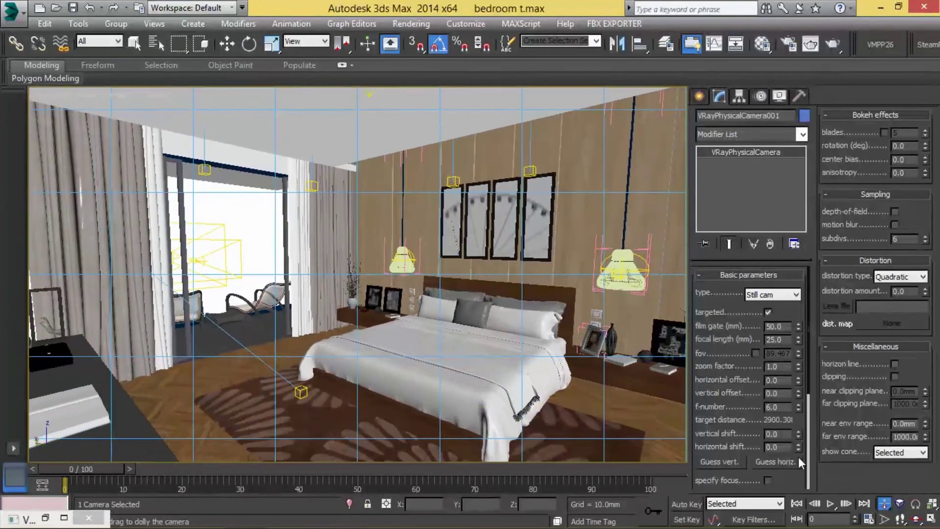
click(916, 519)
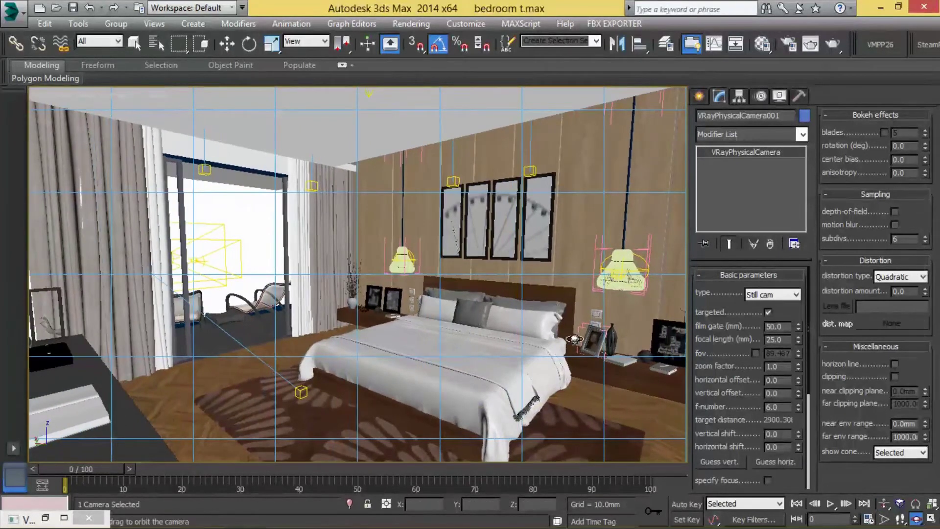
drag(574, 323, 527, 308)
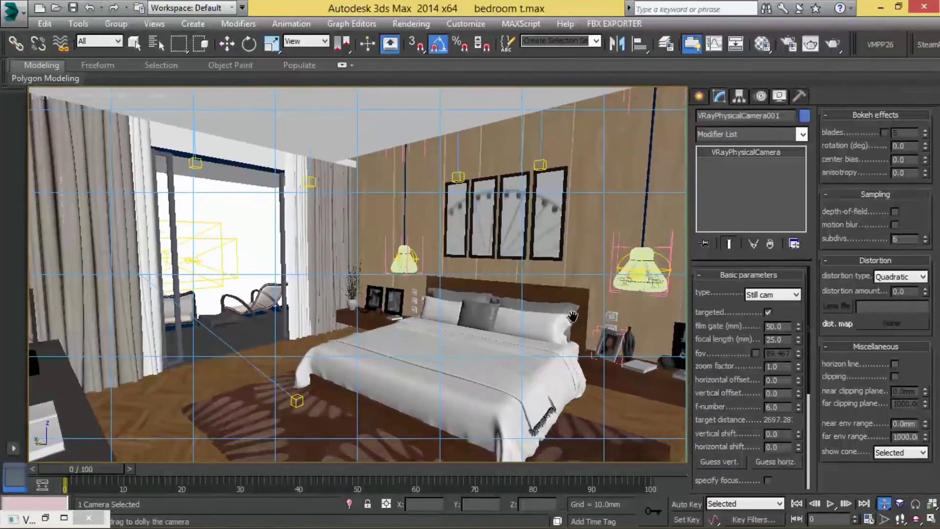
In the Top view, box-select the desk furniture group, excluding wall lines and the beam light
key(alt+w)
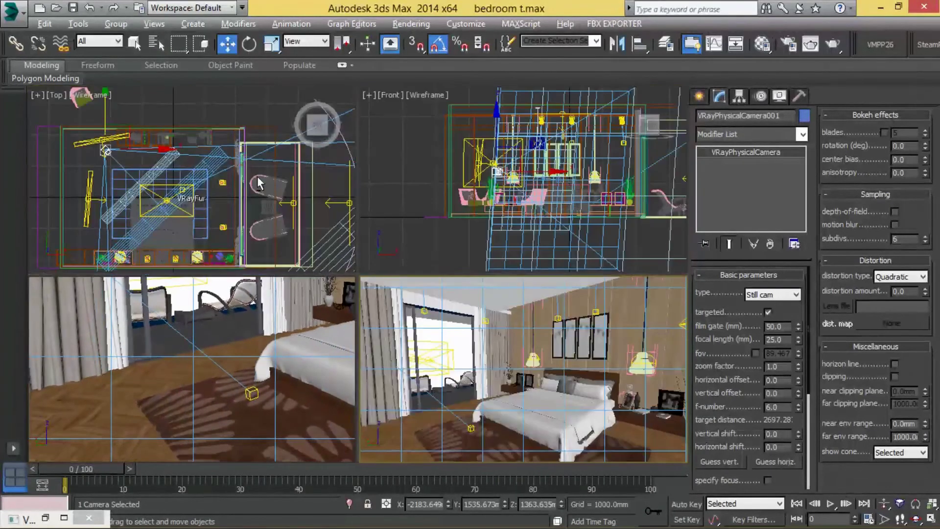
key(alt+w)
scroll(460, 125, up, 3)
scroll(460, 125, up, 2)
drag(482, 118, 269, 240)
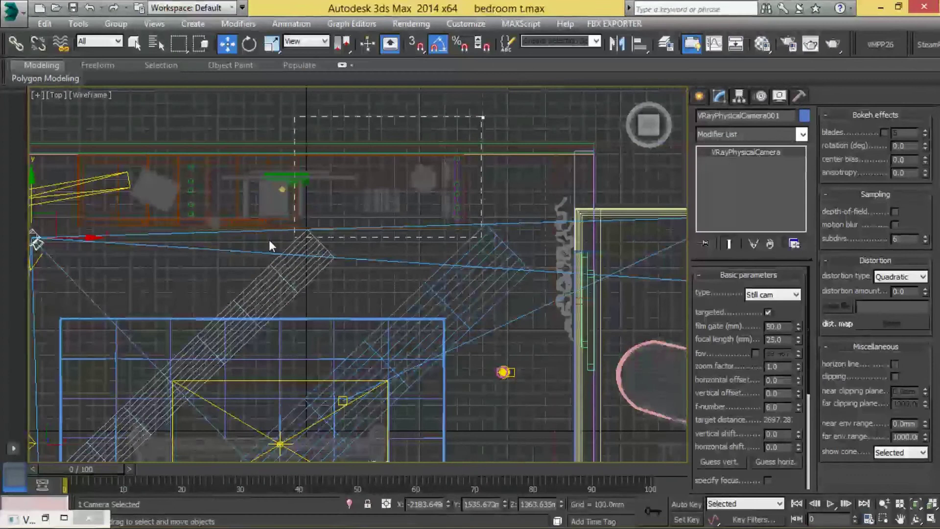
drag(89, 240, 72, 234)
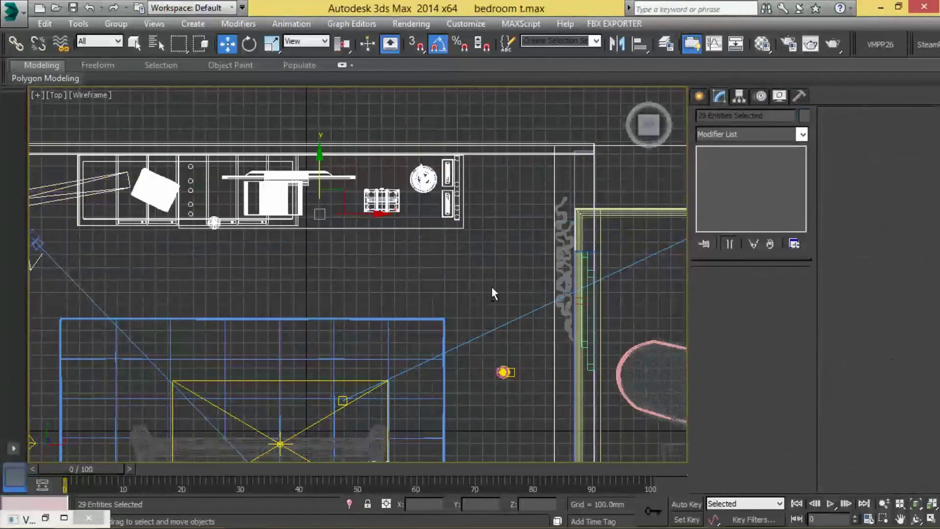
alt+drag(492, 293, 465, 270)
alt+drag(623, 120, 623, 120)
middle_drag(292, 312, 558, 315)
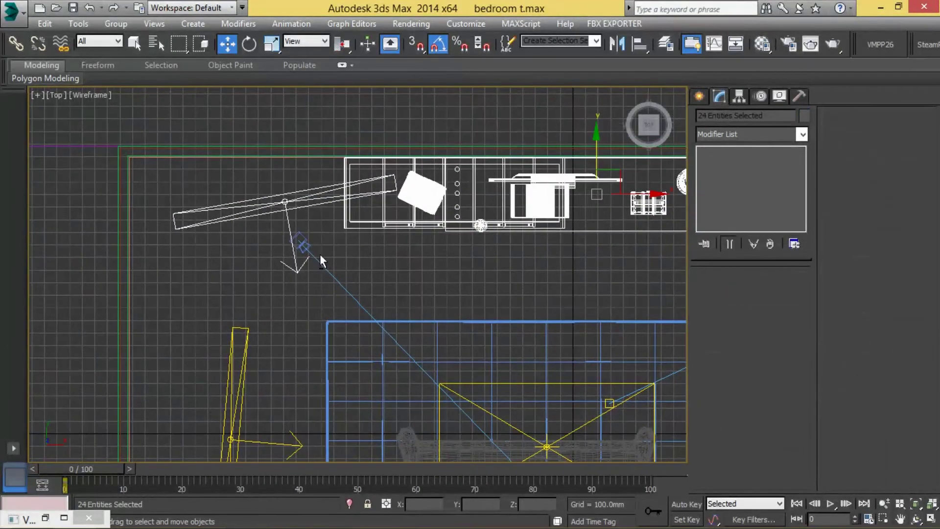
alt+drag(285, 223, 284, 225)
Move the desk furniture group slightly down into the room
middle_drag(284, 225, 164, 281)
drag(491, 236, 491, 270)
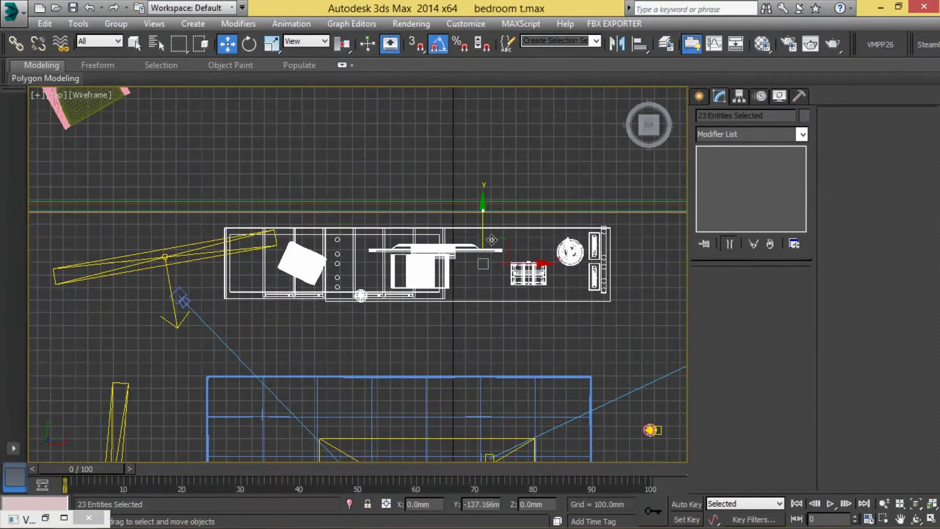
key(c)
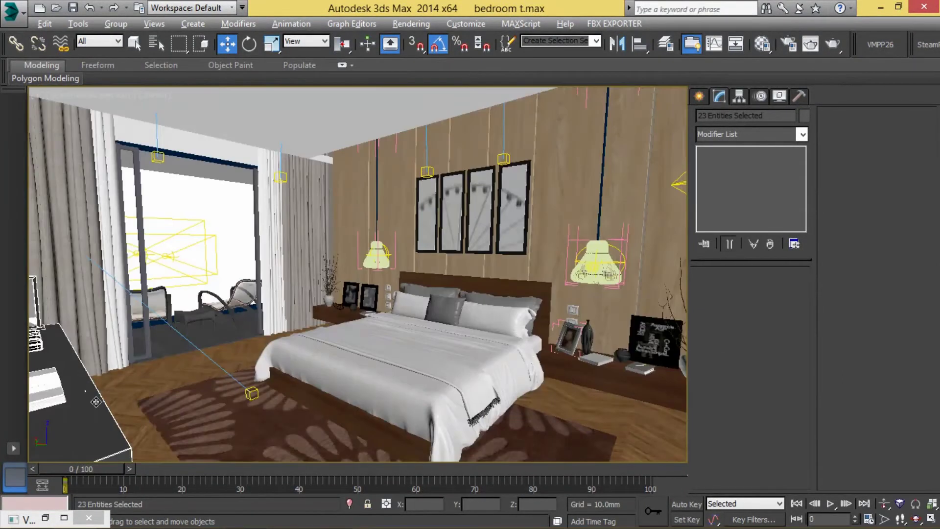
drag(96, 401, 139, 403)
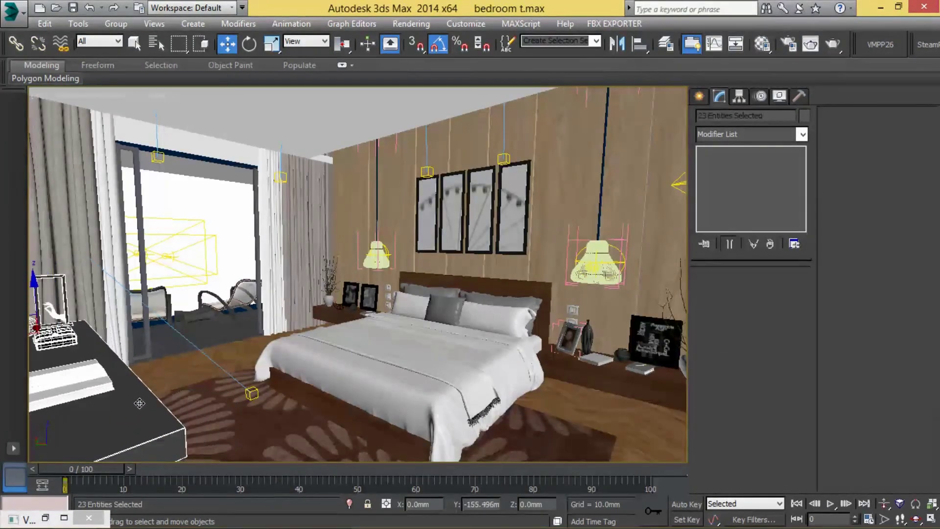
Fine-tune the camera's orbit and pan around the bedroom, then select the curved Arc001 piece
mouse_move(551, 348)
mouse_down()
mouse_move(542, 351)
mouse_move(524, 302)
mouse_up()
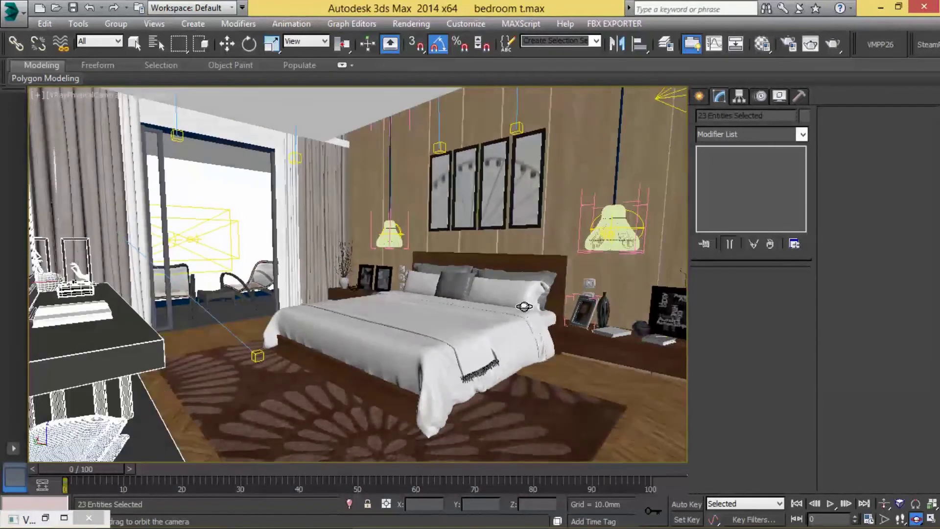
middle_drag(525, 304, 521, 335)
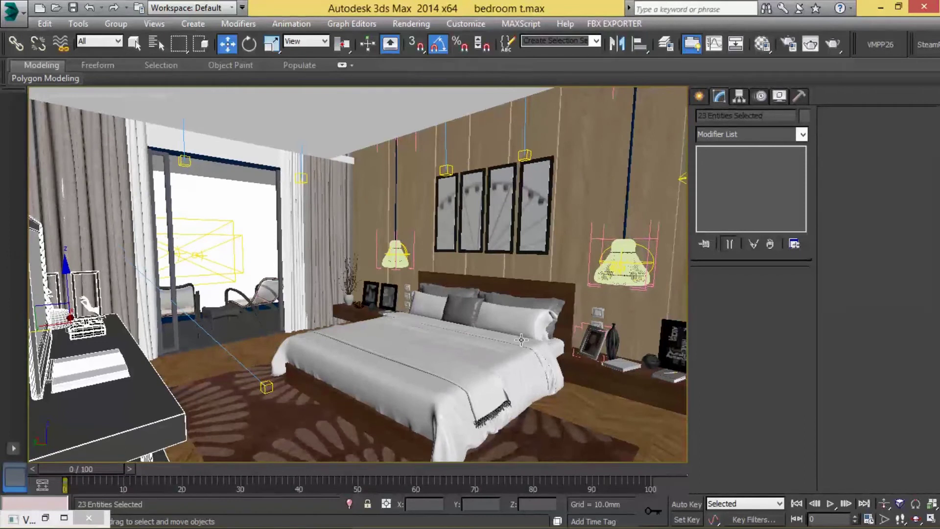
middle_drag(517, 375, 517, 372)
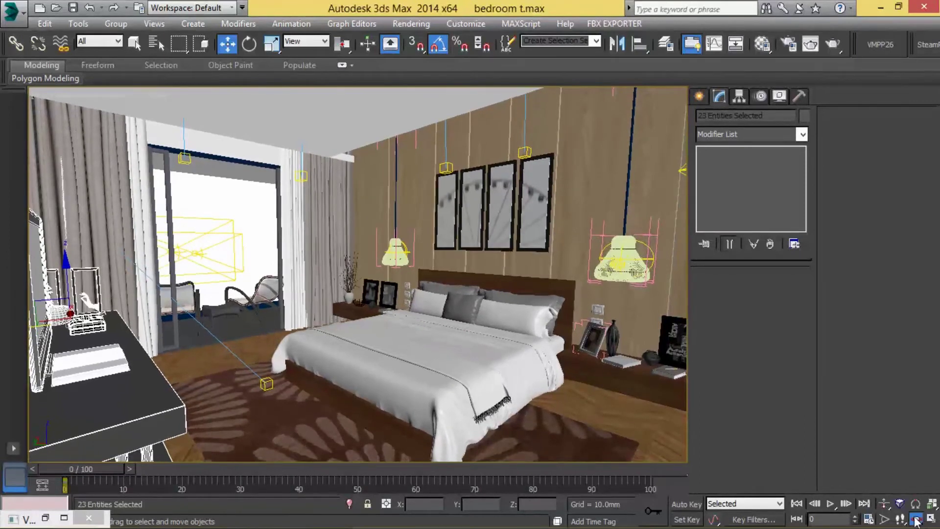
click(915, 519)
drag(602, 343, 586, 344)
middle_drag(498, 332, 488, 334)
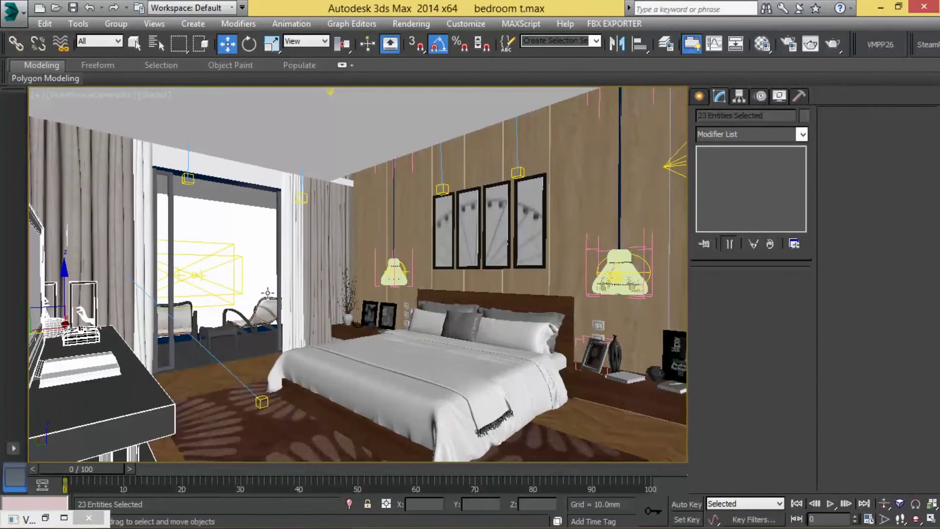
click(266, 272)
Select the curtain beside the window in Top view and shift it in the camera view
key(t)
middle_drag(225, 223, 331, 232)
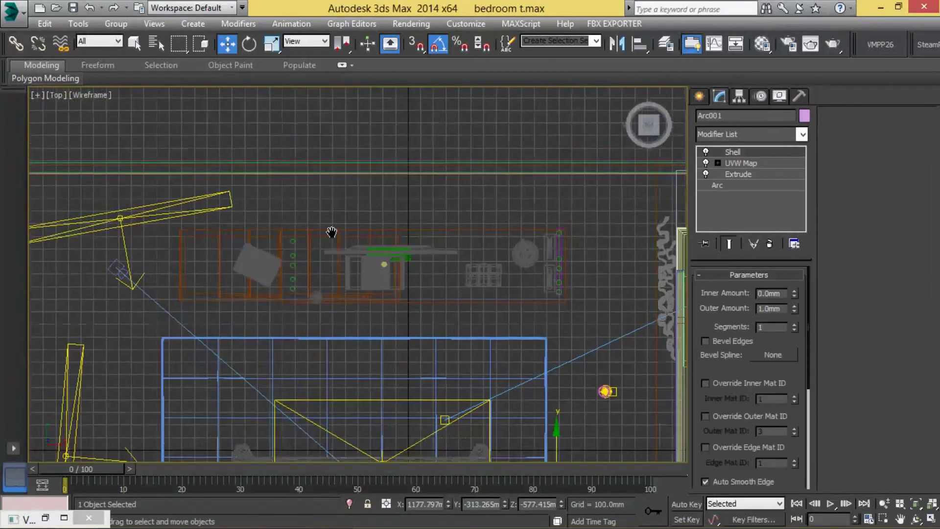
scroll(437, 300, down, 3)
scroll(522, 281, up, 3)
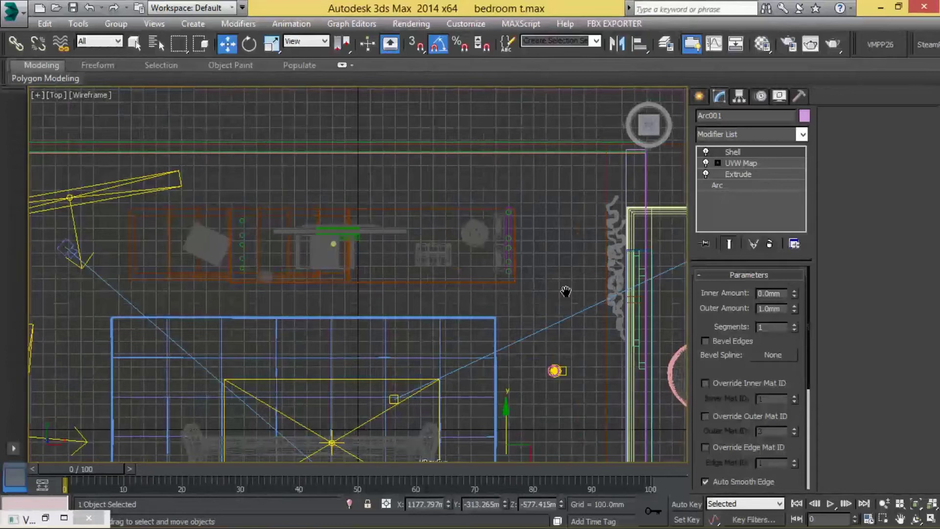
middle_drag(562, 293, 482, 299)
click(470, 251)
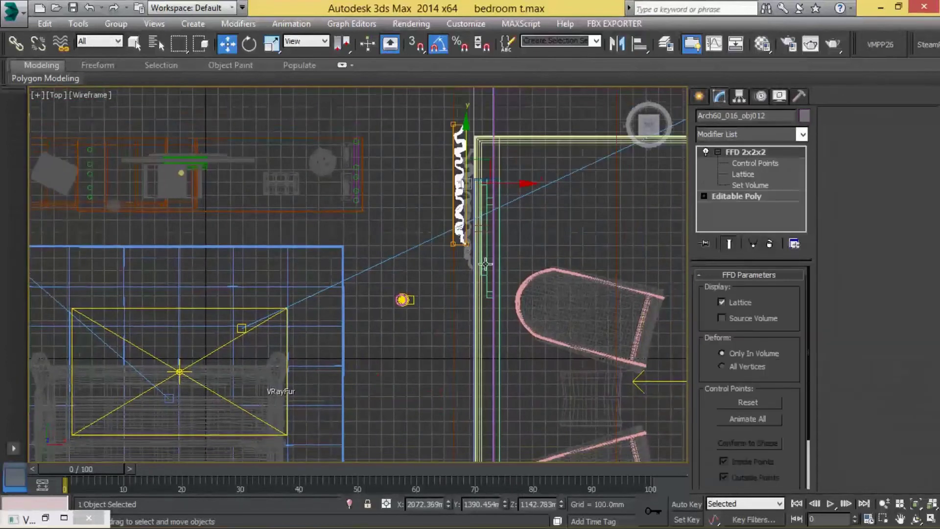
key(alt+w)
key(alt+w)
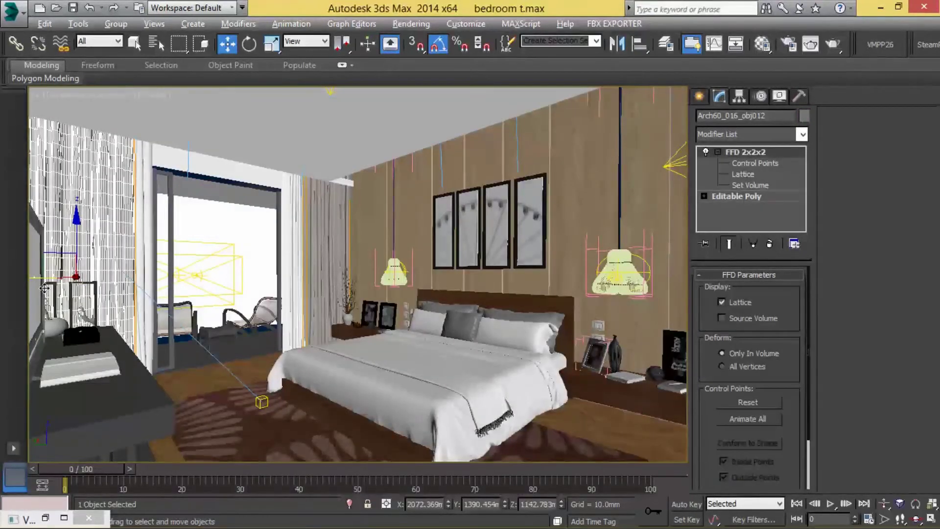
drag(44, 288, 10, 289)
drag(131, 240, 73, 260)
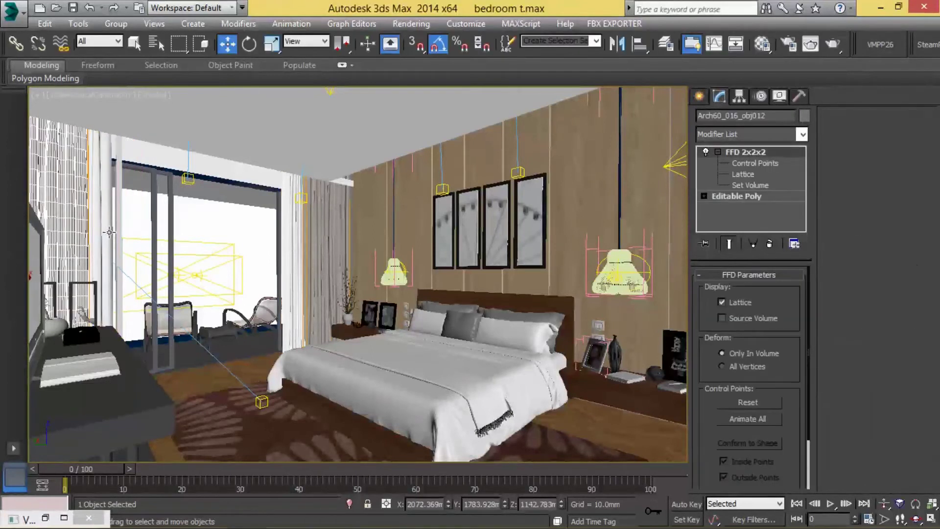
Check the other curtain and door frame, and slide the door panel slightly left
click(126, 225)
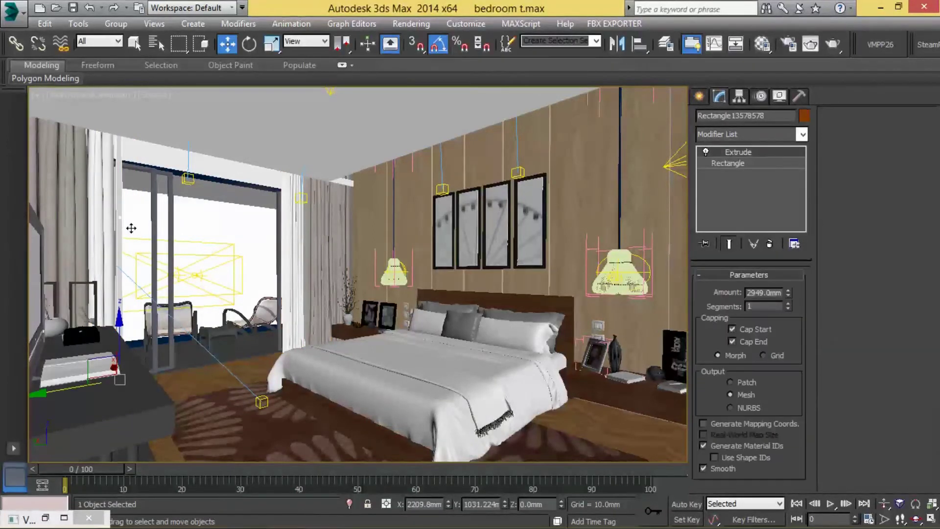
click(167, 223)
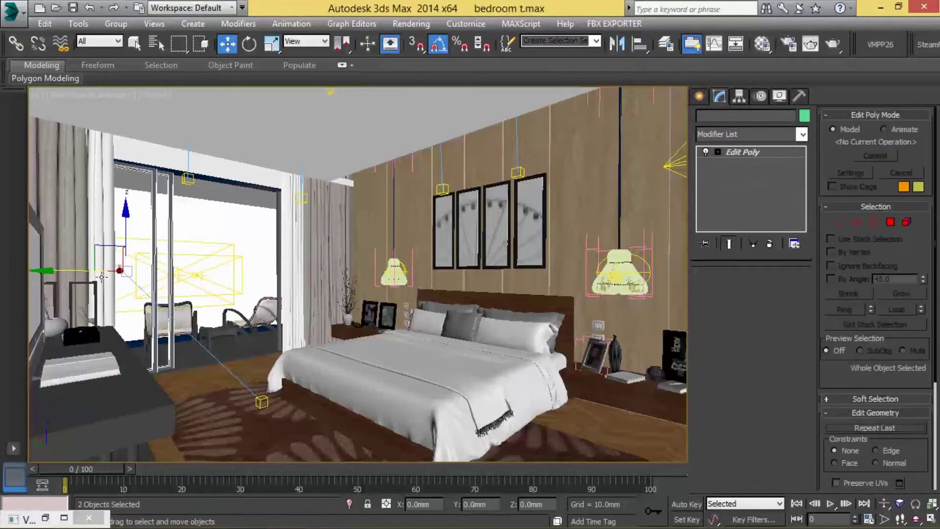
click(296, 276)
drag(265, 284, 219, 237)
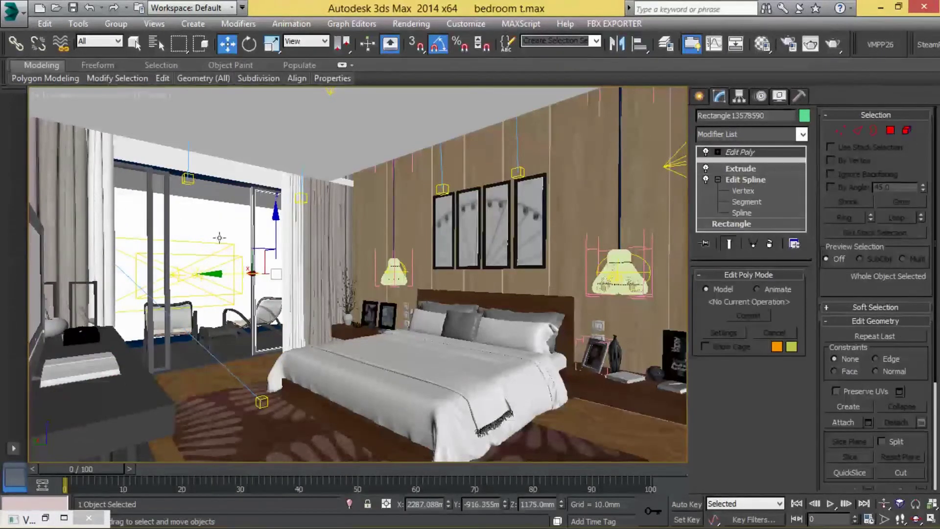
Inspect the short and long overlapping curtains beside the door in Top view
key(t)
mouse_move(541, 382)
middle_down()
mouse_move(484, 353)
mouse_move(476, 295)
middle_up()
click(452, 380)
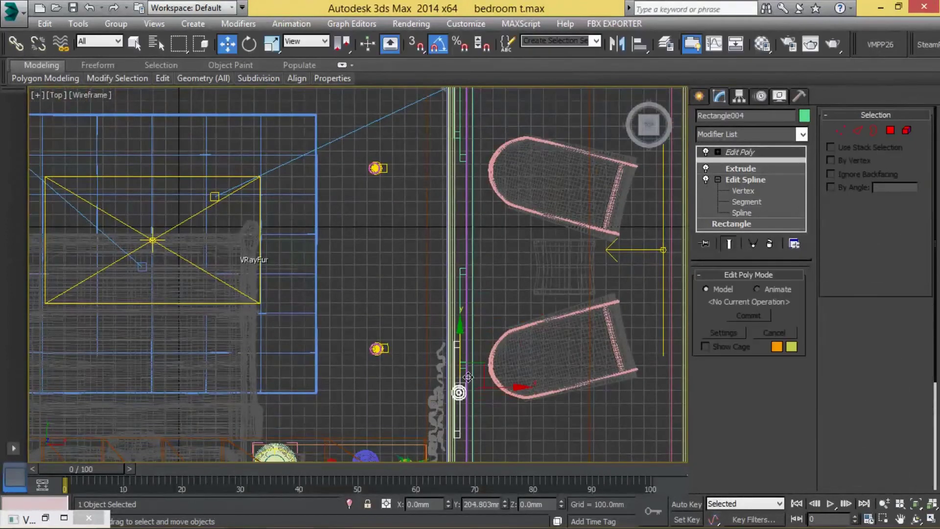
click(452, 379)
middle_drag(445, 460, 443, 364)
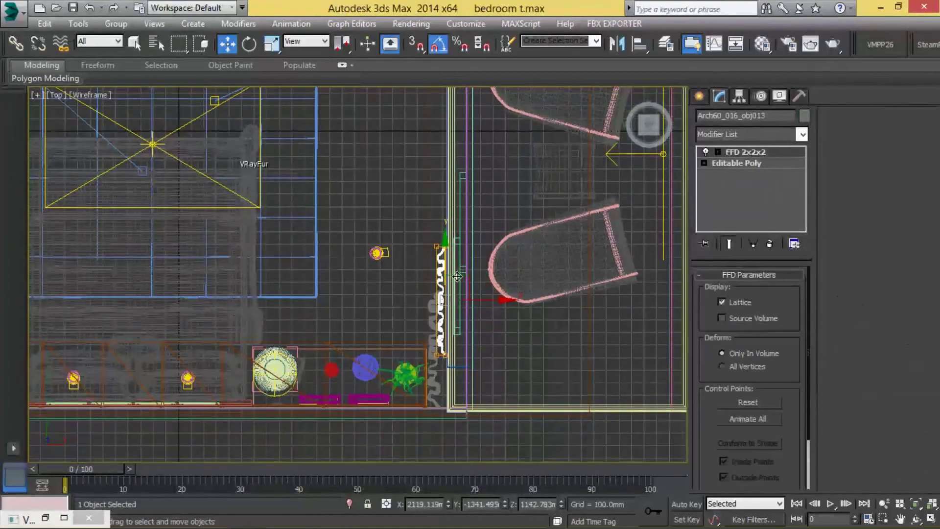
click(440, 323)
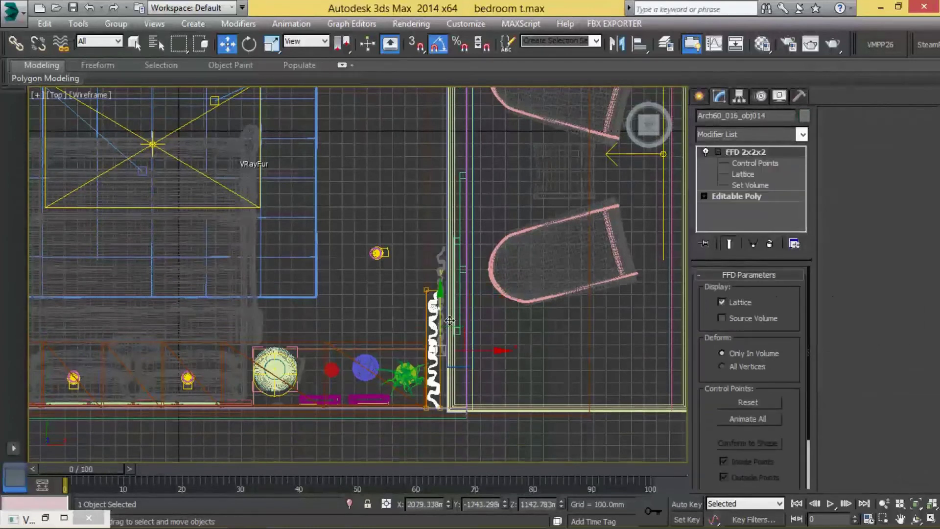
click(439, 308)
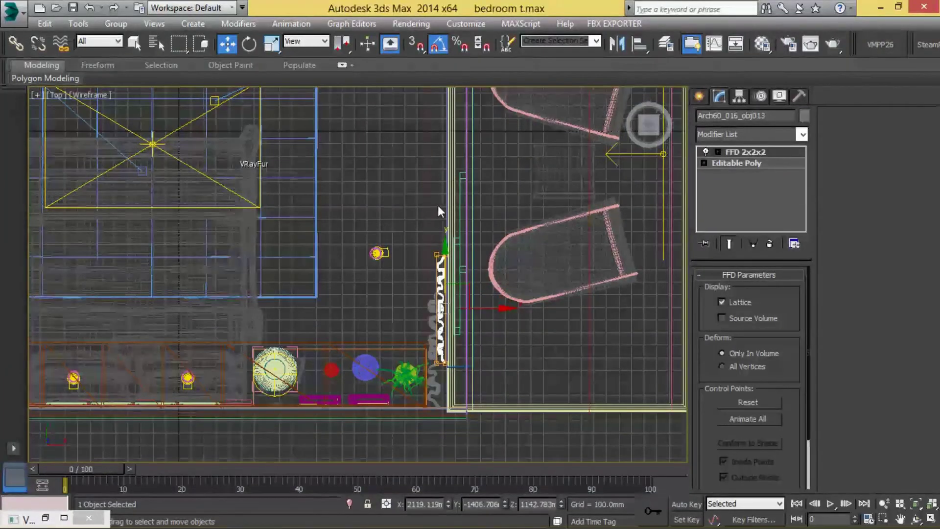
click(586, 254)
Frame the whole bedroom, check the VRay plane light and sun target, then select Arc001
key(z)
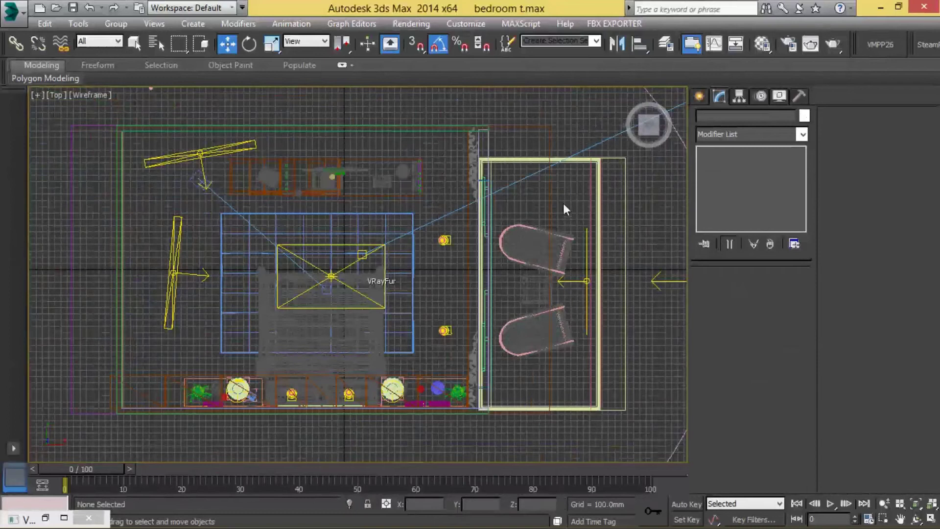
click(595, 292)
key(alt+w)
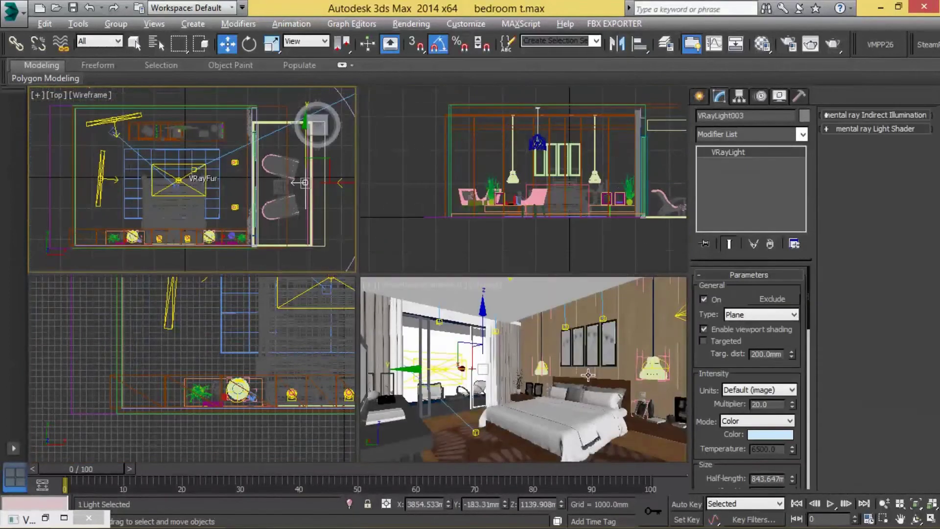
right_click(397, 380)
key(alt+w)
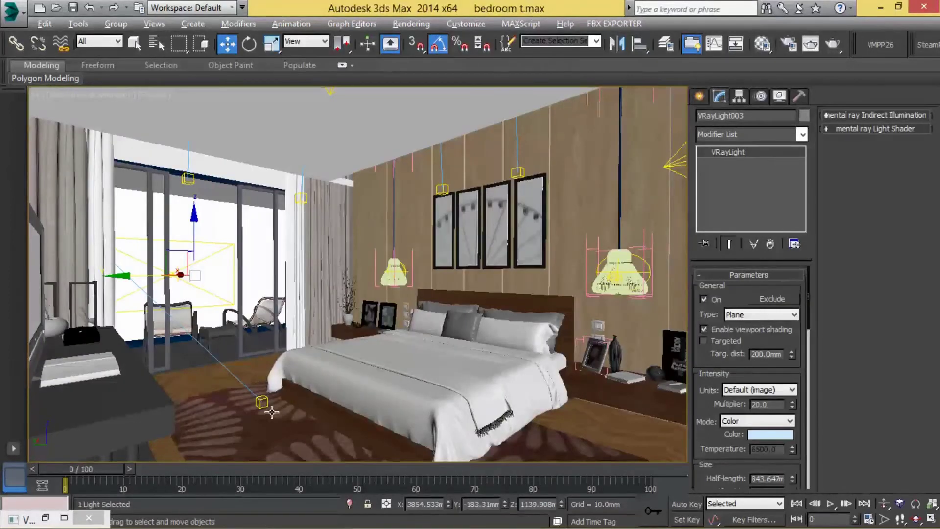
click(271, 412)
click(232, 249)
Uncheck Receive Shadows and Cast Shadows in Arc001's Object Properties and apply
right_click(219, 229)
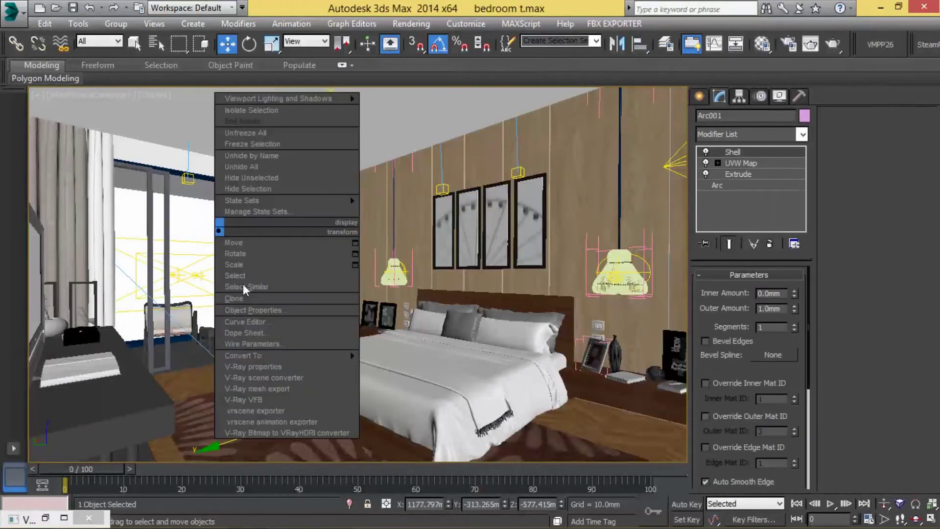
click(252, 309)
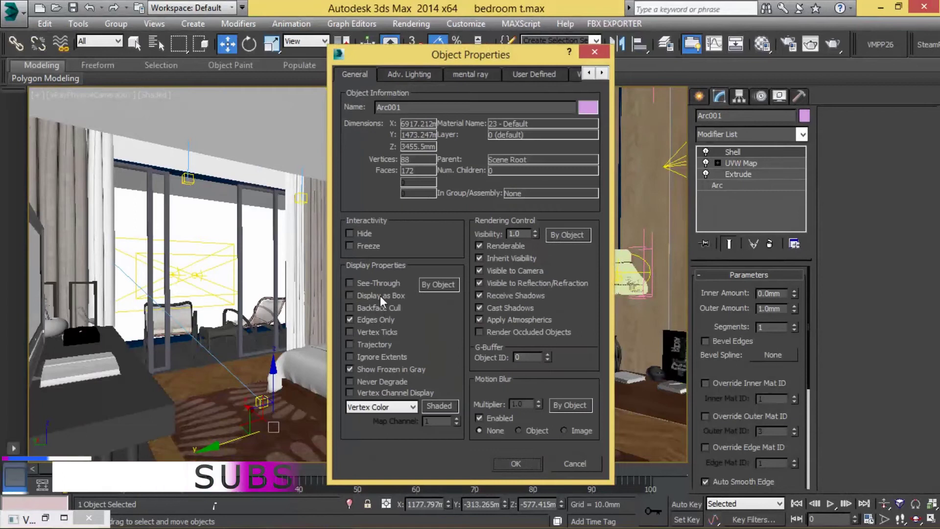
click(512, 297)
click(513, 309)
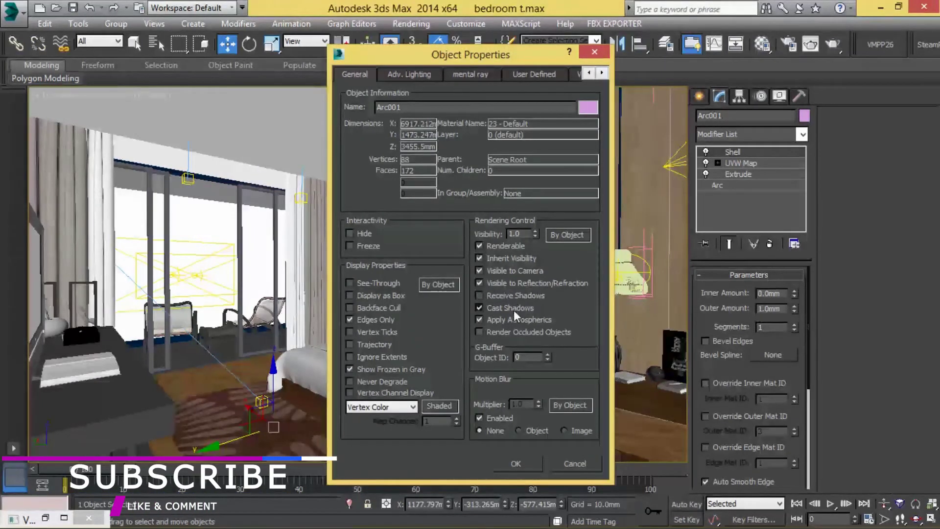
click(519, 463)
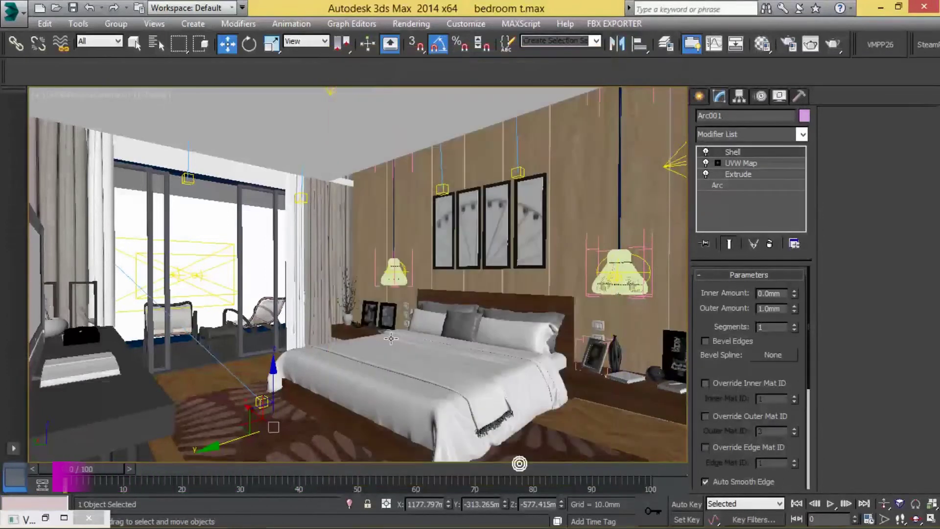
click(229, 175)
Select the beam rectangle and lower it to sit just above the window
click(245, 152)
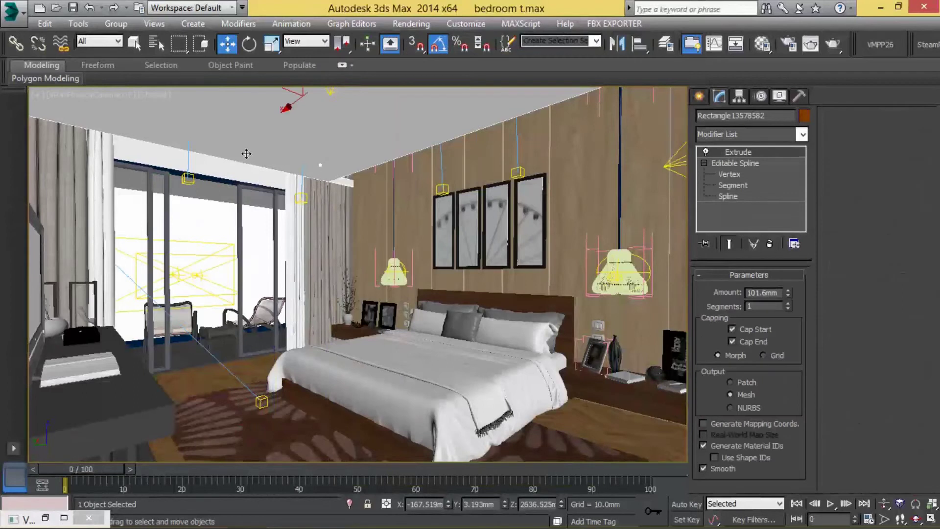
key(t)
click(482, 143)
scroll(483, 143, up, 5)
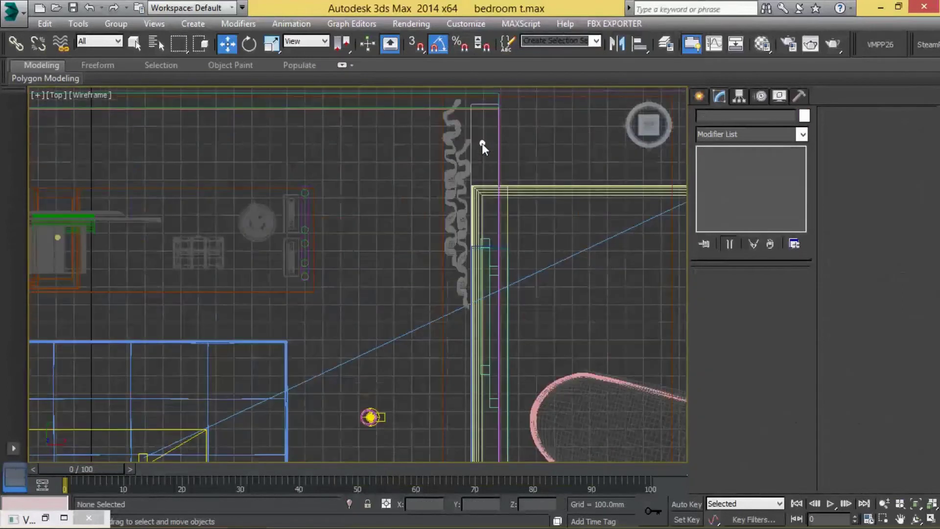
click(509, 256)
key(c)
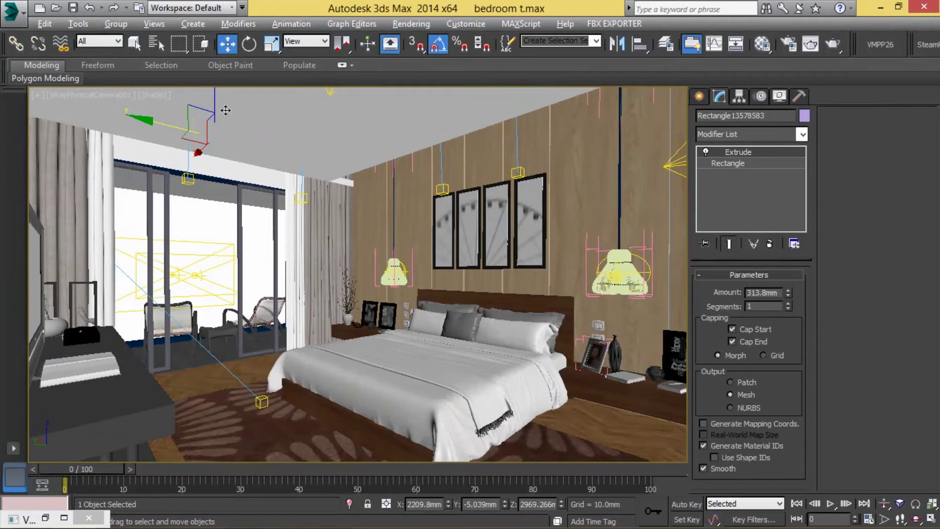
key(alt+w)
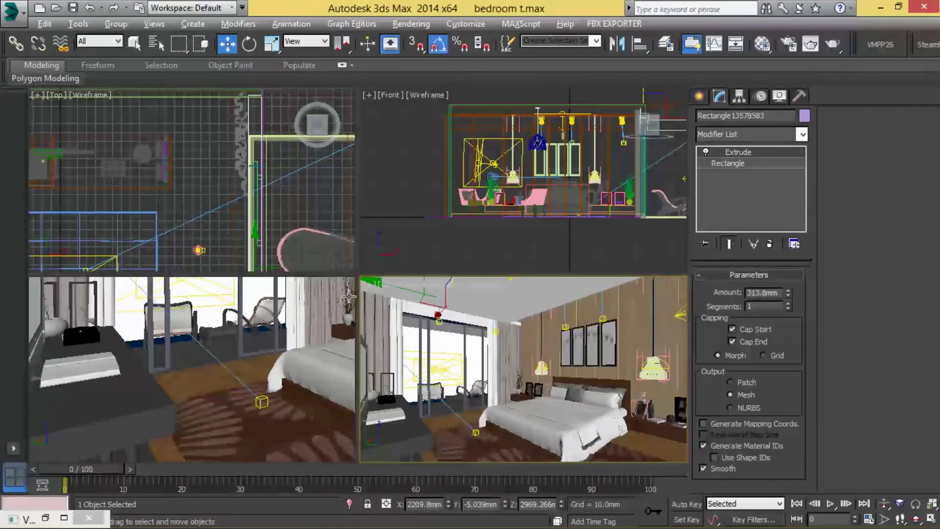
key(alt+w)
drag(225, 168, 248, 253)
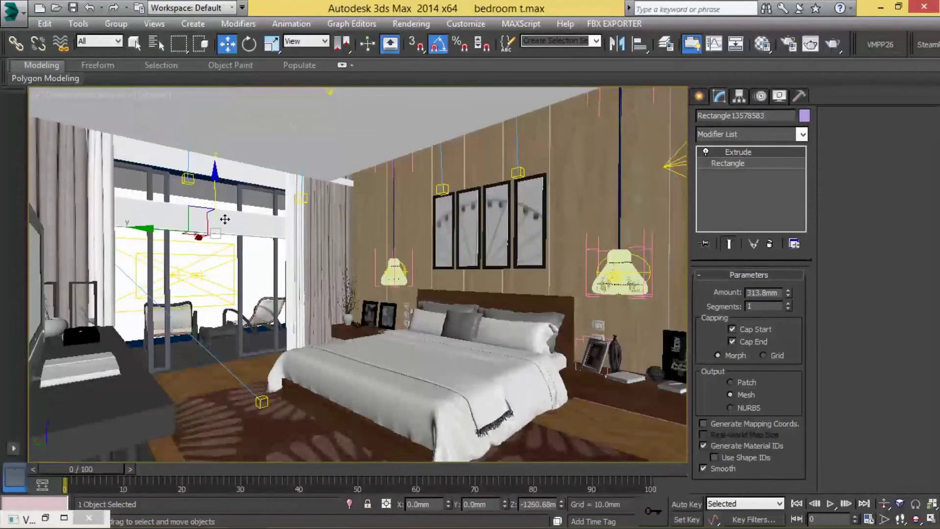
key(p)
key(z)
mouse_move(266, 269)
alt+middle_down()
mouse_move(157, 260)
mouse_move(181, 245)
mouse_move(170, 254)
mouse_move(136, 248)
mouse_move(419, 318)
mouse_move(456, 280)
mouse_move(469, 216)
alt+middle_up()
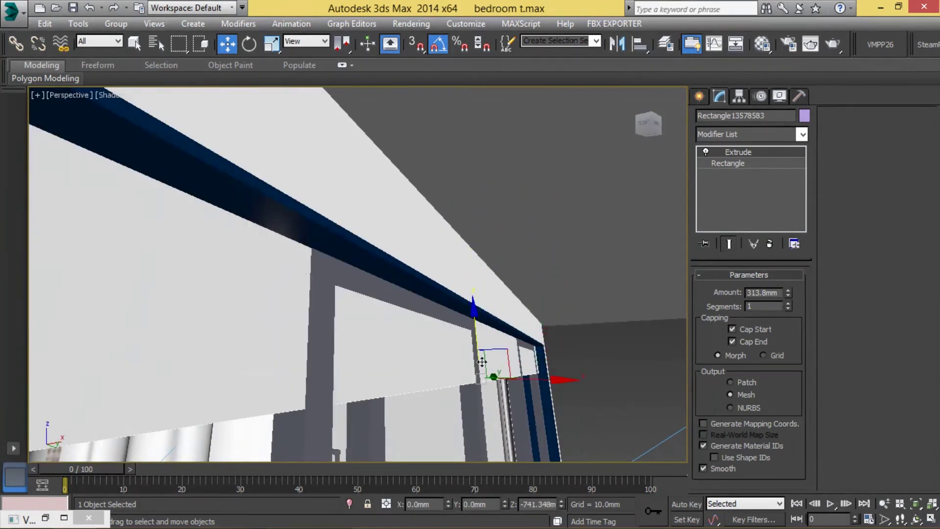
Extend the ceiling-edge frame piece's vertices to the wall corner using snap
click(546, 331)
mouse_move(546, 332)
alt+middle_down()
mouse_move(314, 318)
mouse_move(445, 304)
mouse_move(429, 295)
mouse_move(457, 278)
alt+middle_up()
click(456, 277)
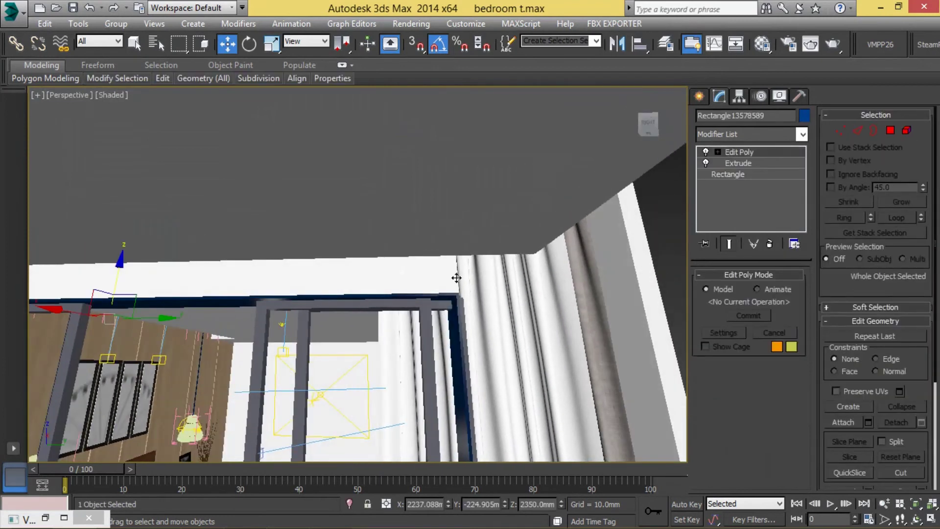
click(742, 163)
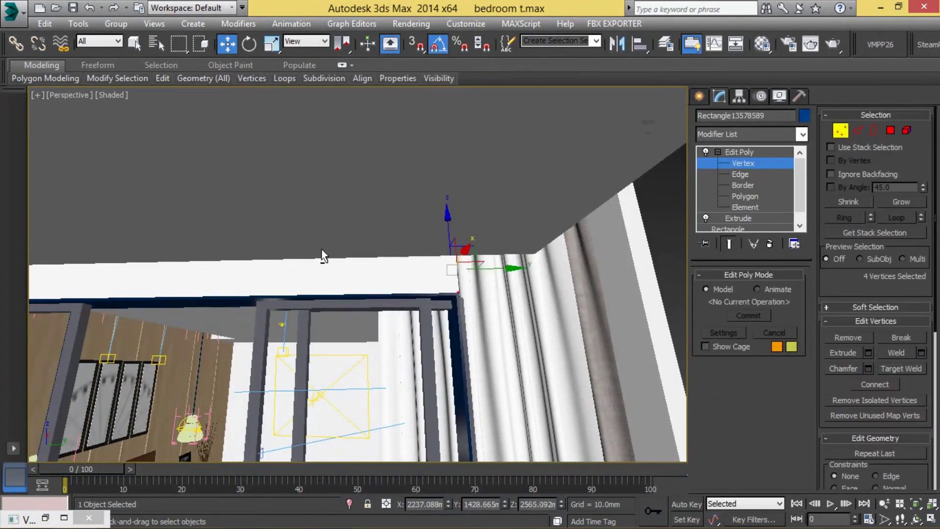
key(t)
key(F3)
drag(483, 258, 484, 113)
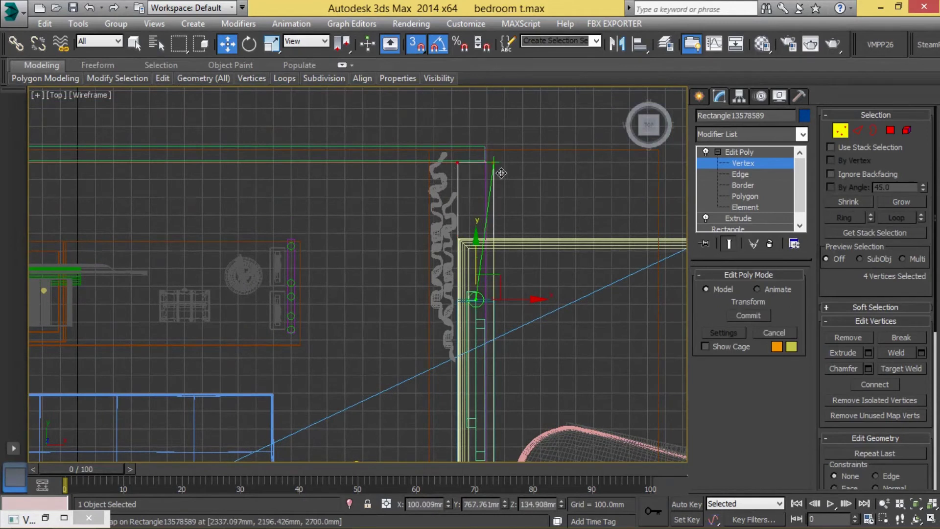
middle_drag(494, 314, 492, 204)
scroll(492, 205, down, 3)
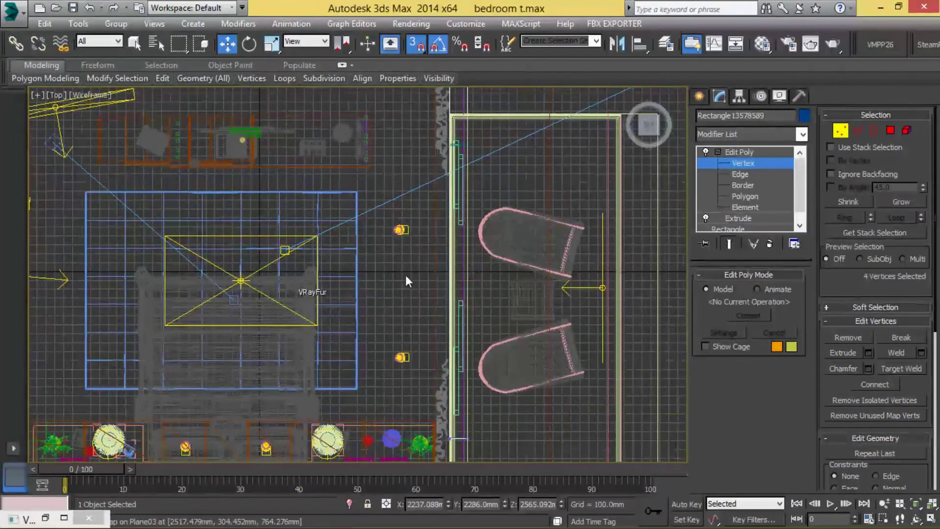
middle_drag(405, 274, 427, 287)
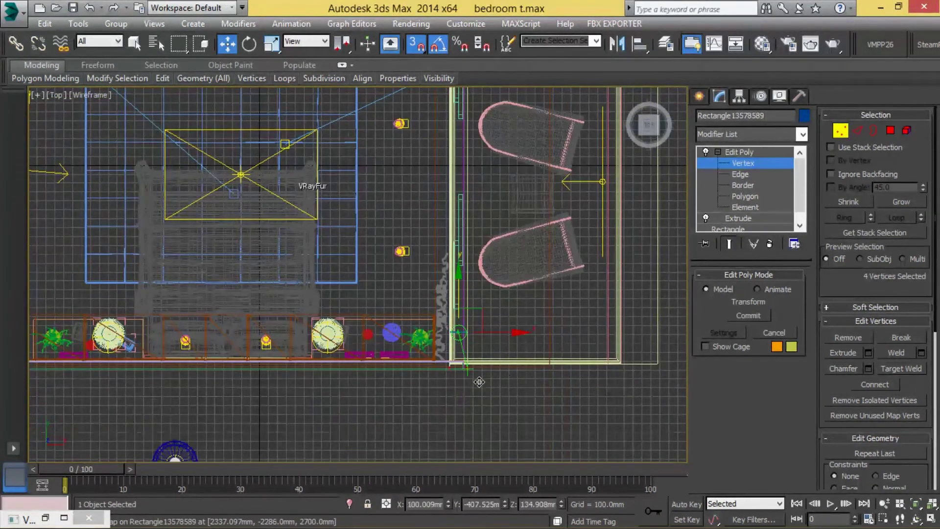
key(s)
click(739, 152)
Shift-clone a thin window frame element upward as a copy
middle_drag(579, 175, 538, 313)
scroll(465, 180, up, 5)
mouse_move(465, 180)
middle_down()
mouse_move(487, 209)
mouse_move(460, 241)
middle_up()
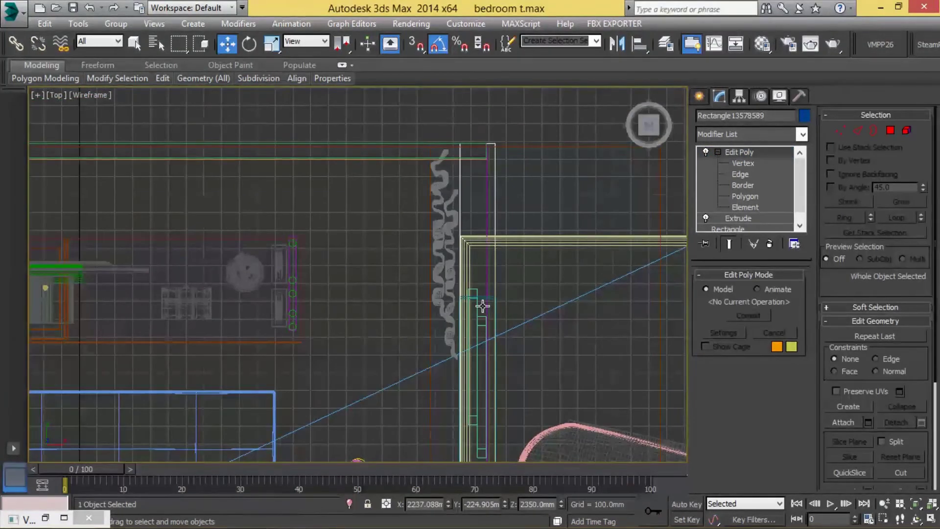
click(474, 292)
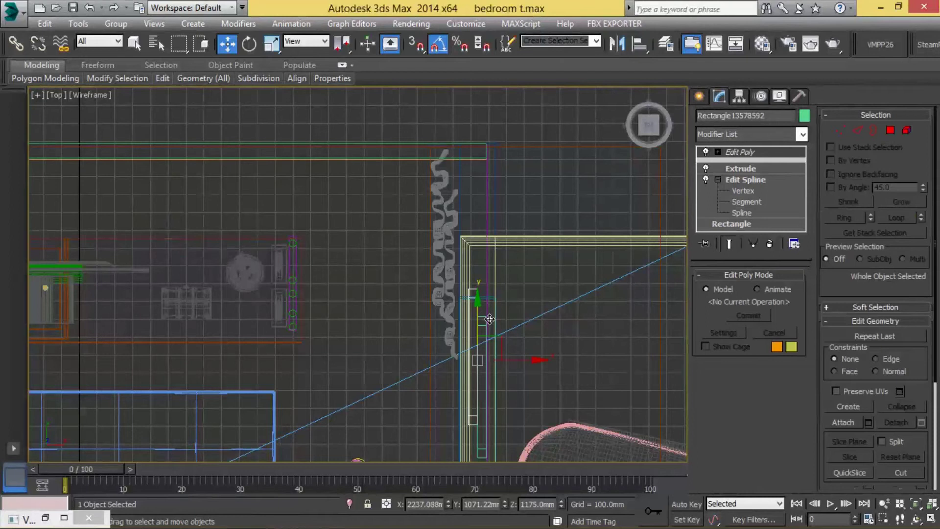
drag(489, 319, 478, 195)
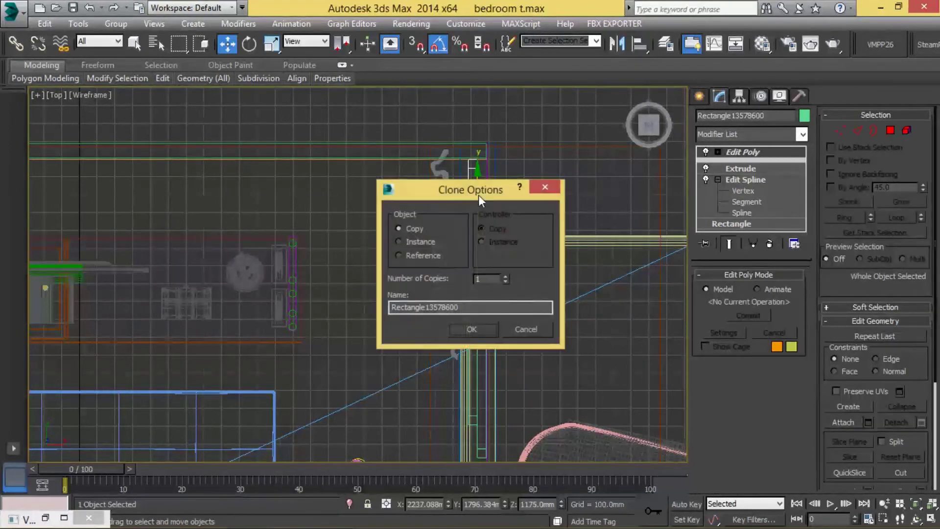
key(Return)
click(527, 196)
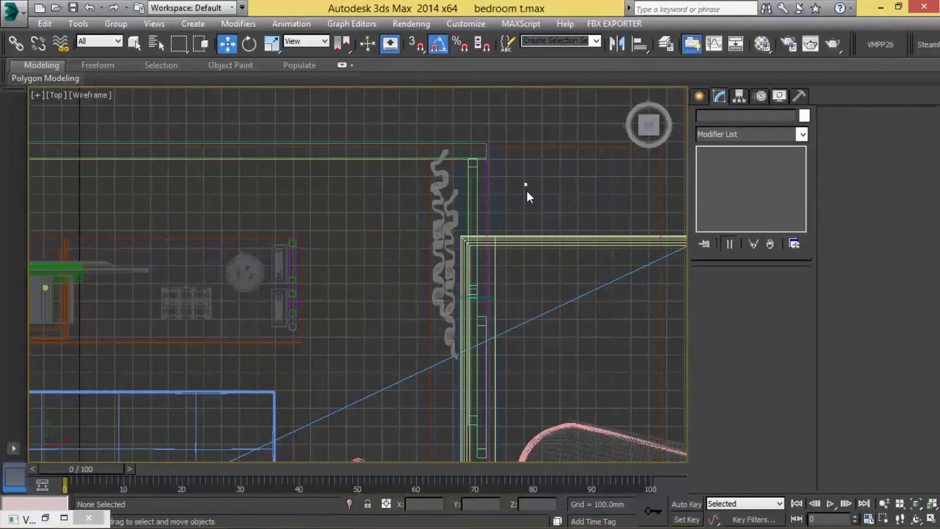
Shift-clone the thin vertical Rectangle004 down the wall as a copy
scroll(499, 299, down, 3)
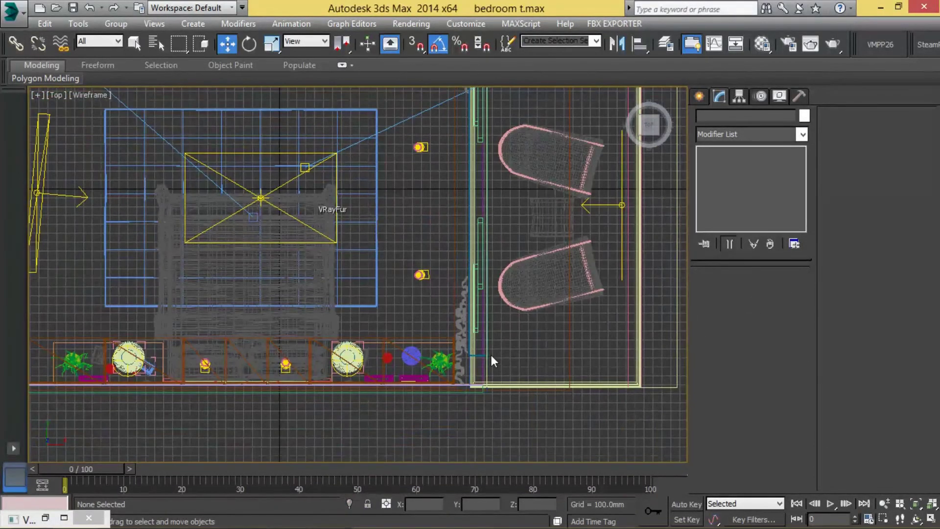
scroll(491, 361, up, 3)
click(466, 302)
drag(473, 213, 474, 312)
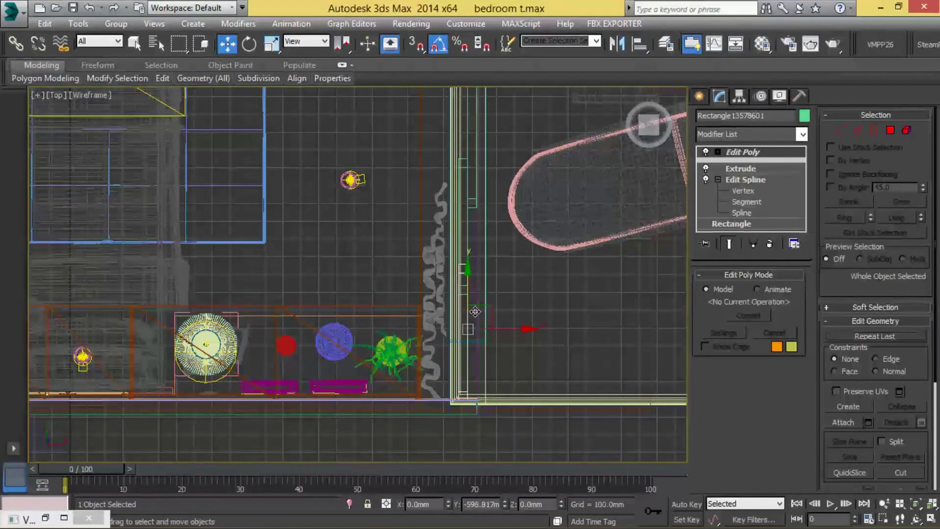
key(Return)
scroll(492, 412, up, 2)
click(527, 357)
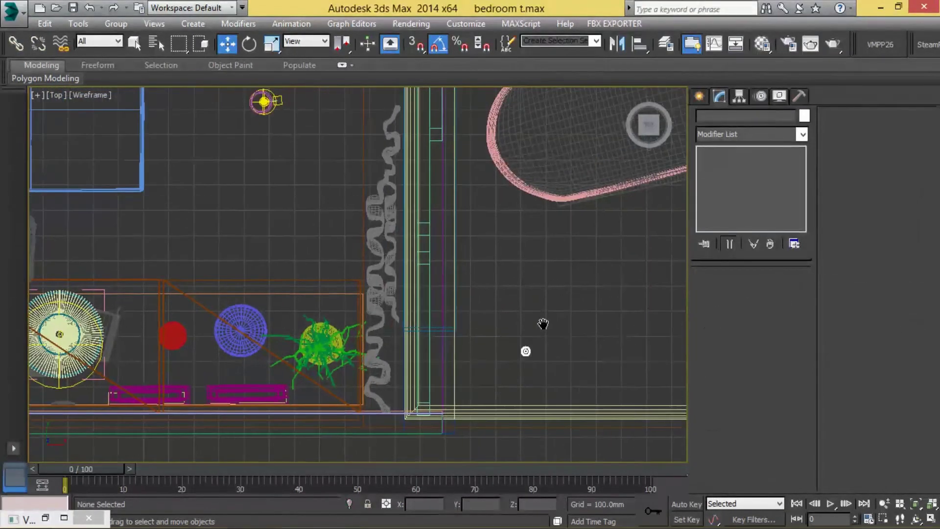
scroll(542, 309, down, 2)
middle_drag(541, 308, 437, 333)
Inspect the modifier stacks of the frame rectangles by the wall, including Rectangle004
click(356, 334)
scroll(355, 334, up, 2)
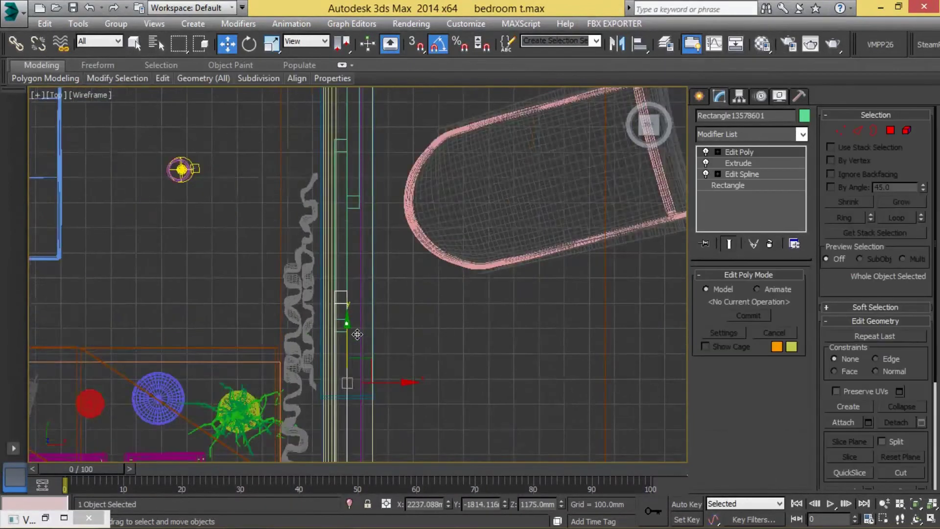
scroll(356, 334, up, 2)
click(718, 152)
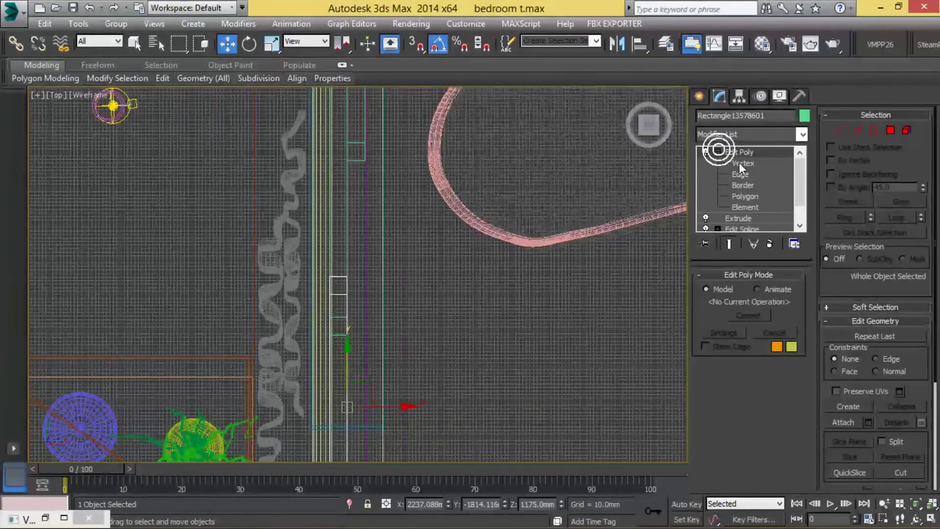
middle_drag(339, 265, 339, 334)
click(347, 306)
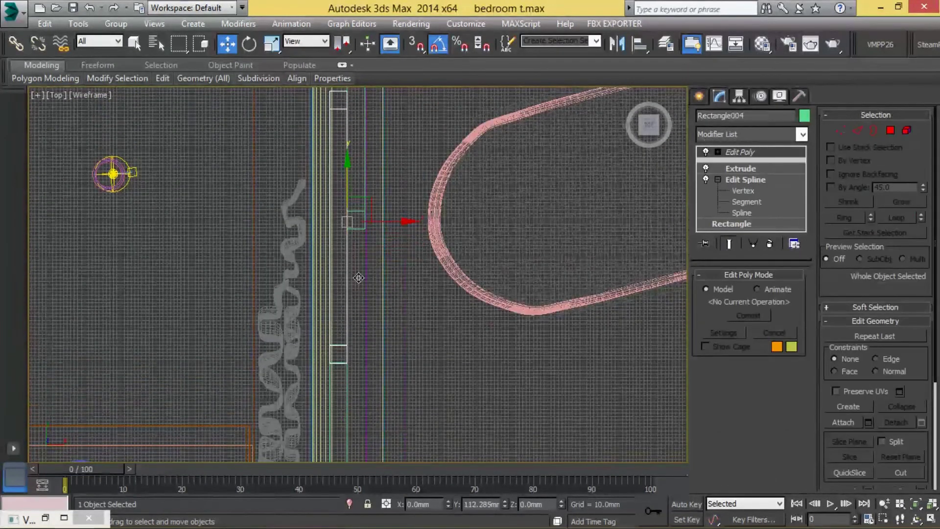
middle_drag(358, 275, 361, 387)
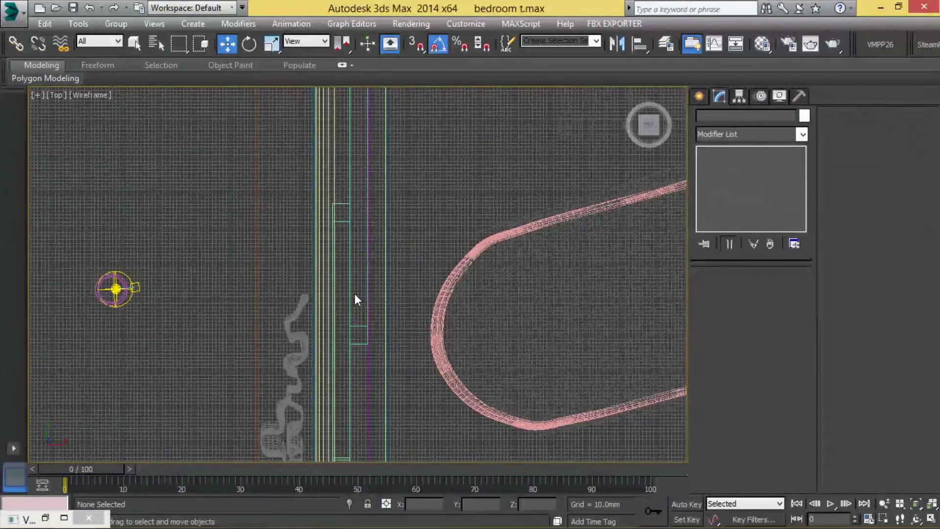
Select the pendant lights hanging along the headboard
click(352, 300)
scroll(485, 302, down, 4)
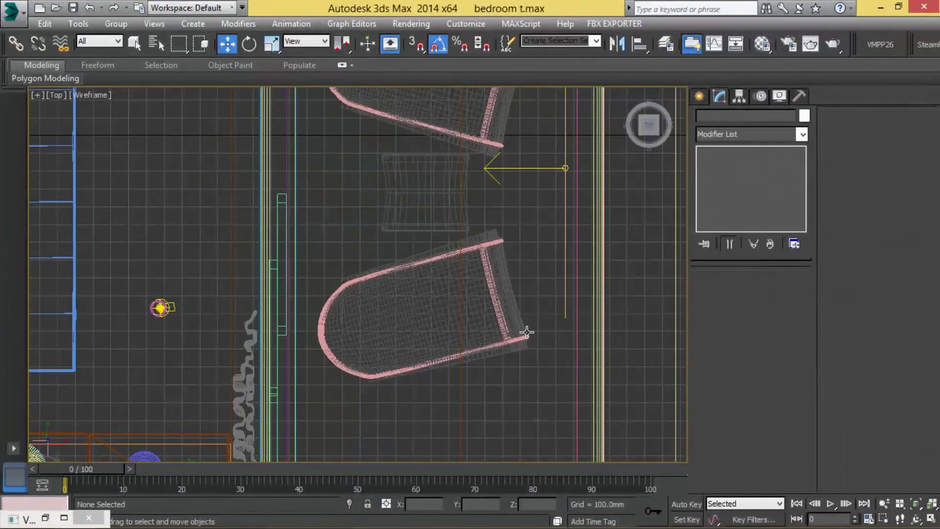
scroll(490, 302, down, 2)
middle_drag(489, 302, 675, 319)
drag(478, 286, 533, 343)
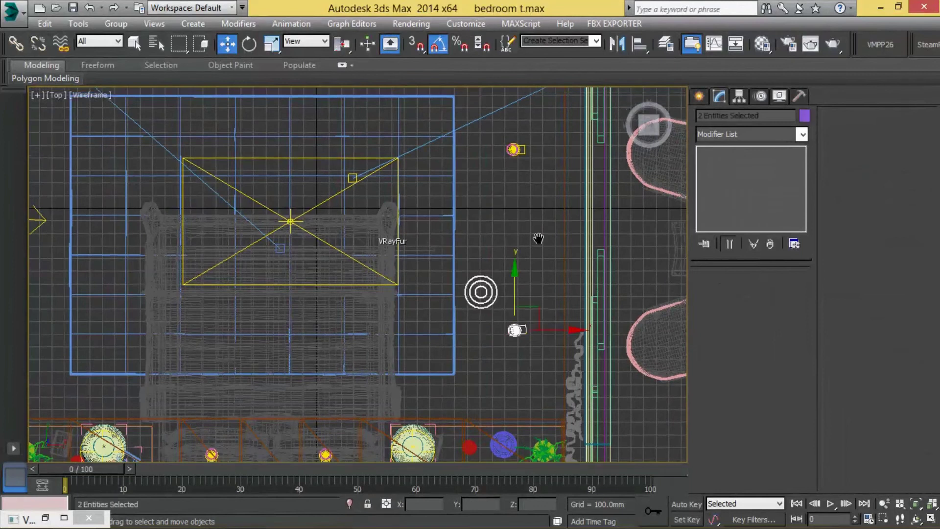
middle_drag(504, 173, 510, 235)
click(536, 267)
click(518, 211)
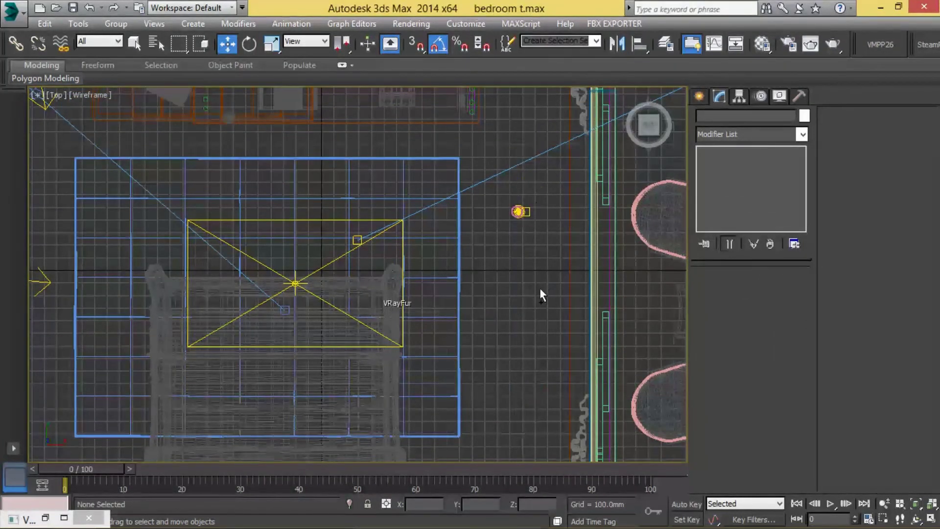
middle_drag(386, 424, 449, 307)
scroll(450, 306, up, 3)
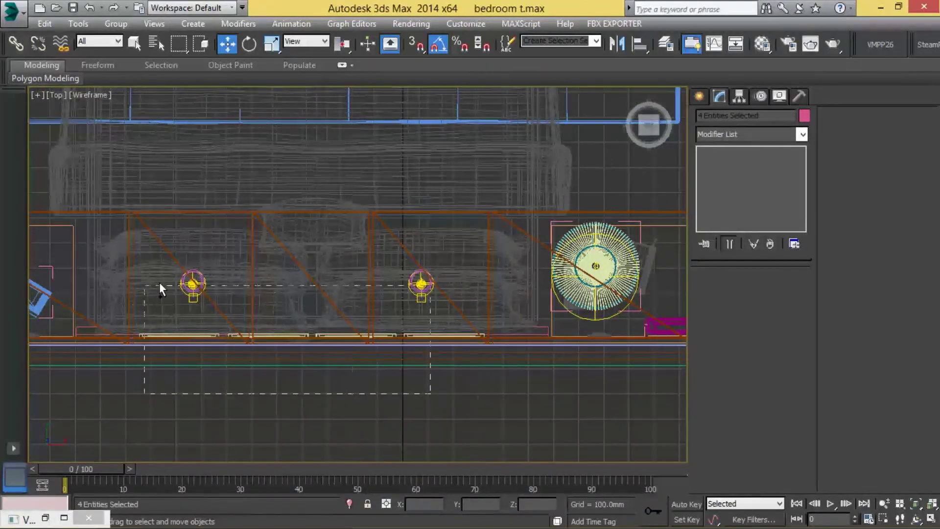
drag(195, 323, 302, 330)
drag(442, 329, 459, 422)
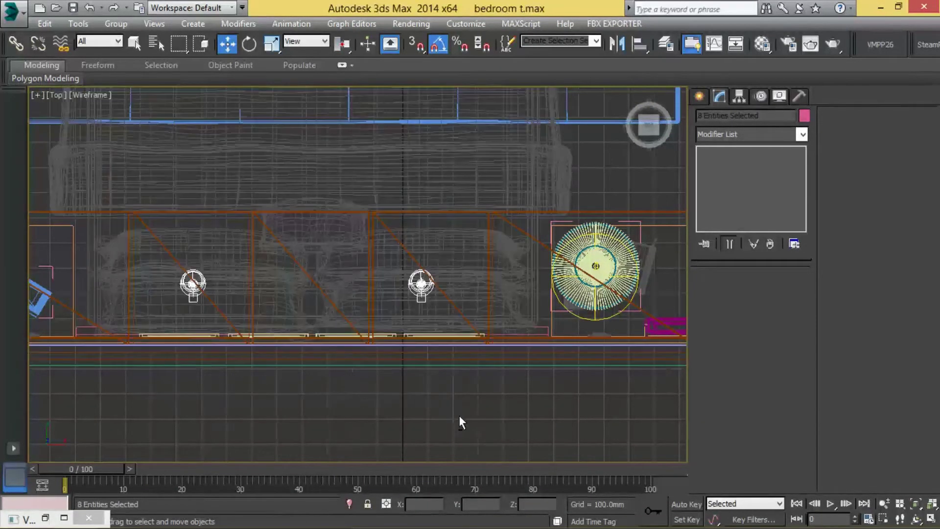
Move the selected lamps along Z to sit just beneath the round ceiling fixture
key(alt+w)
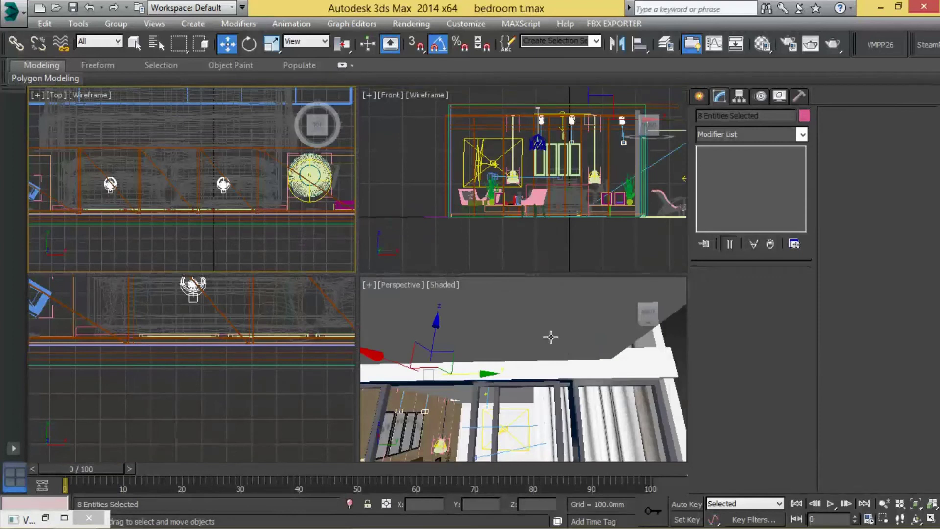
key(alt+w)
alt+middle_drag(459, 399, 208, 221)
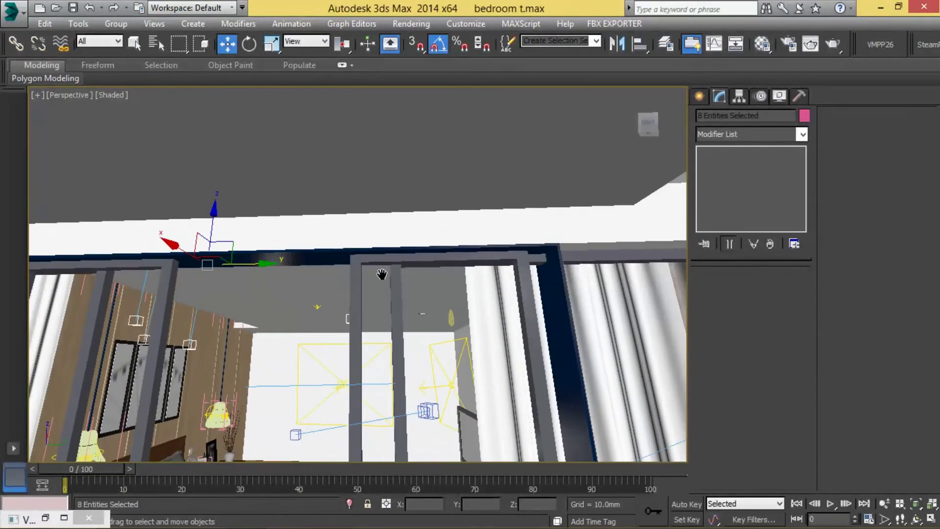
mouse_move(208, 221)
mouse_down()
mouse_move(192, 318)
mouse_move(203, 261)
mouse_move(196, 275)
mouse_up()
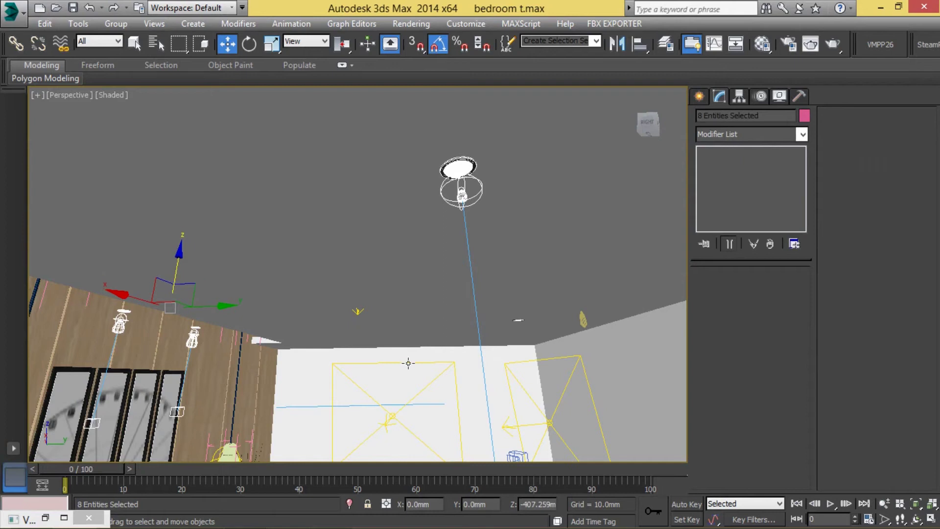
alt+middle_drag(504, 352, 398, 328)
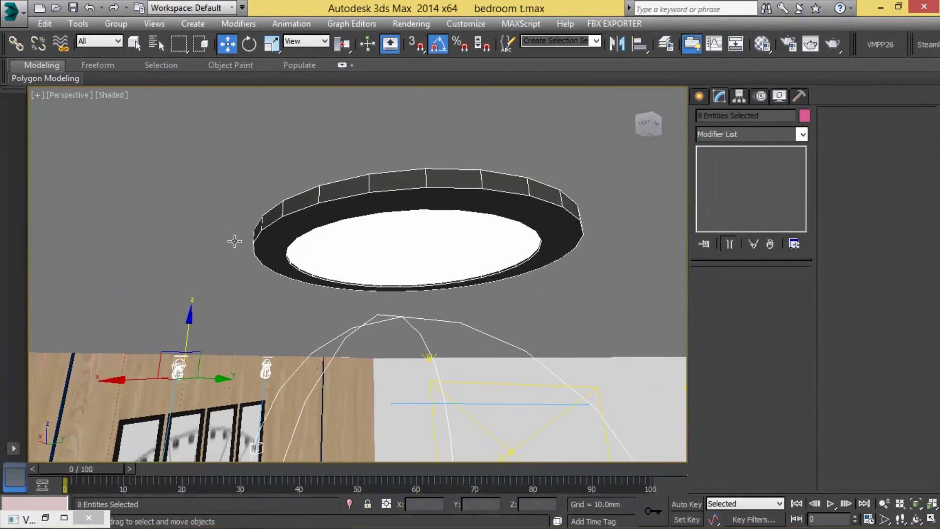
drag(398, 346, 395, 344)
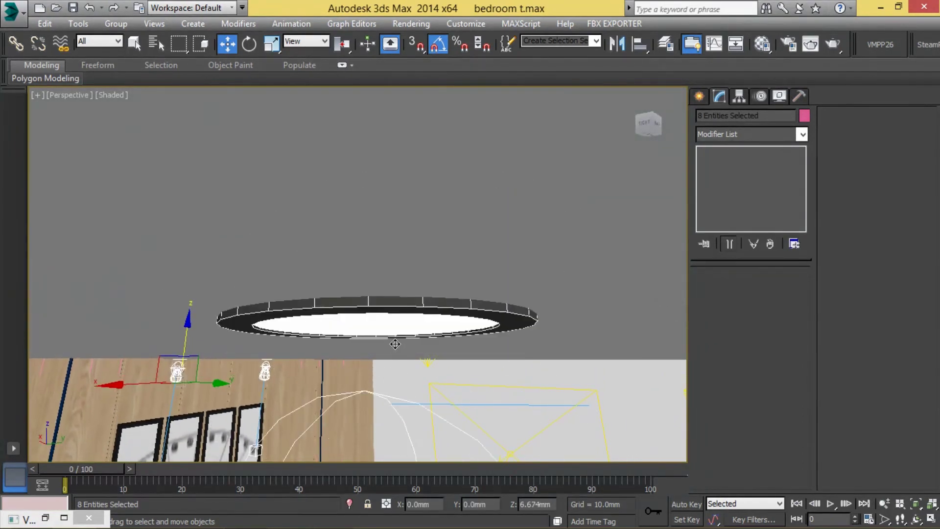
key(alt+w)
key(alt+w)
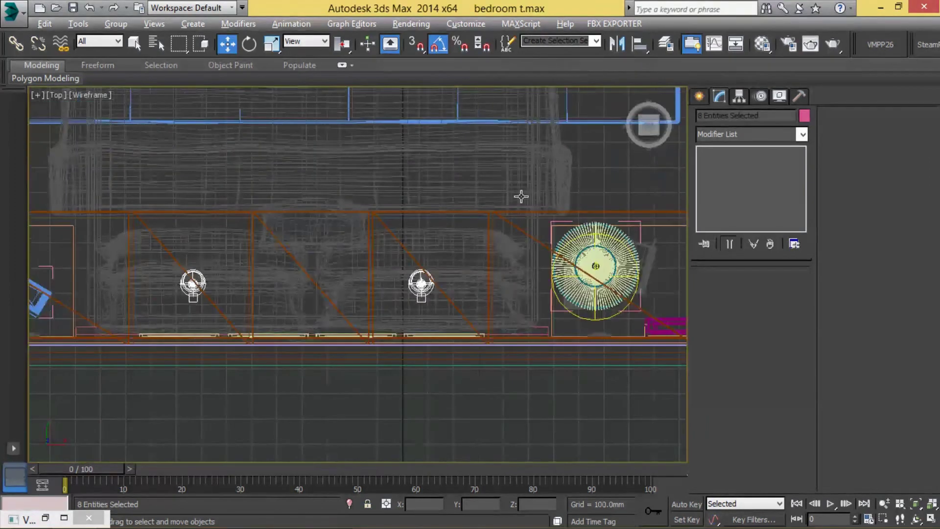
In Top view, slide the lamps sideways and move four of them toward the headboard
scroll(489, 235, down, 3)
mouse_move(439, 277)
middle_down()
mouse_move(475, 316)
mouse_move(438, 368)
middle_up()
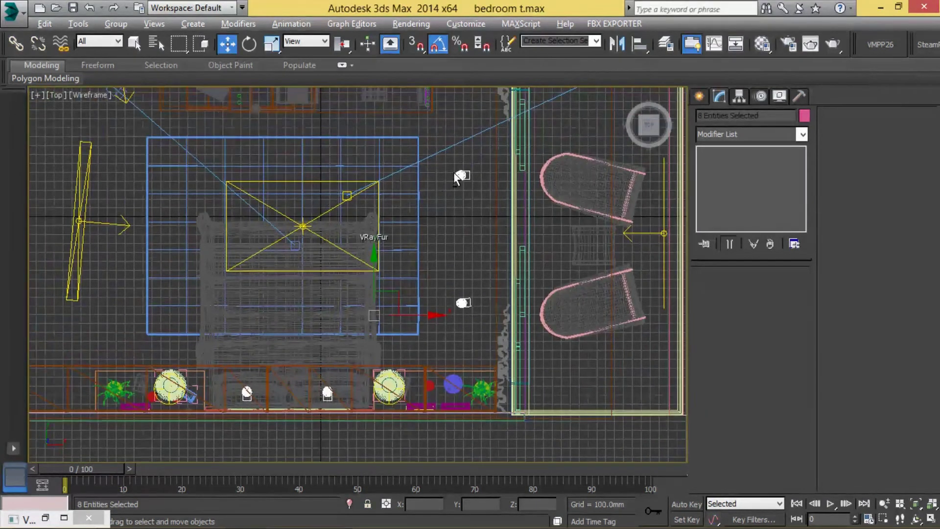
drag(439, 323, 449, 321)
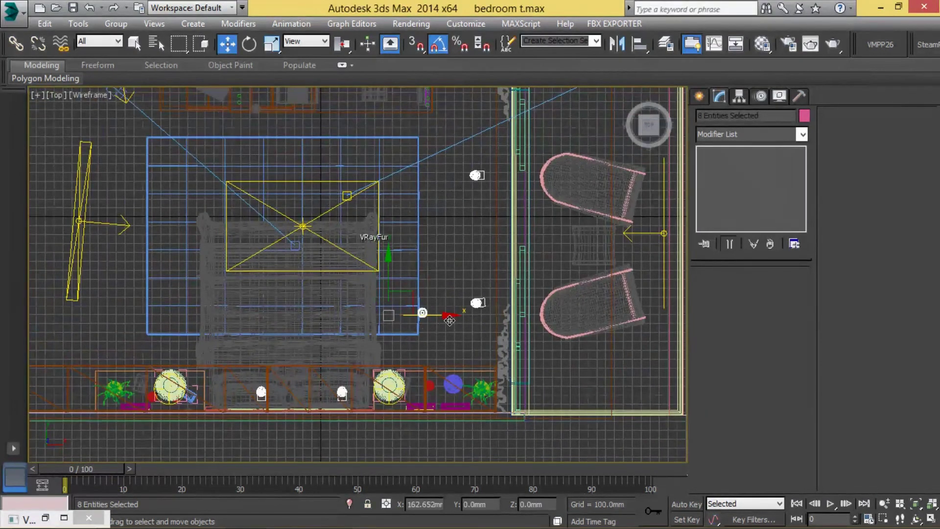
drag(456, 166, 515, 365)
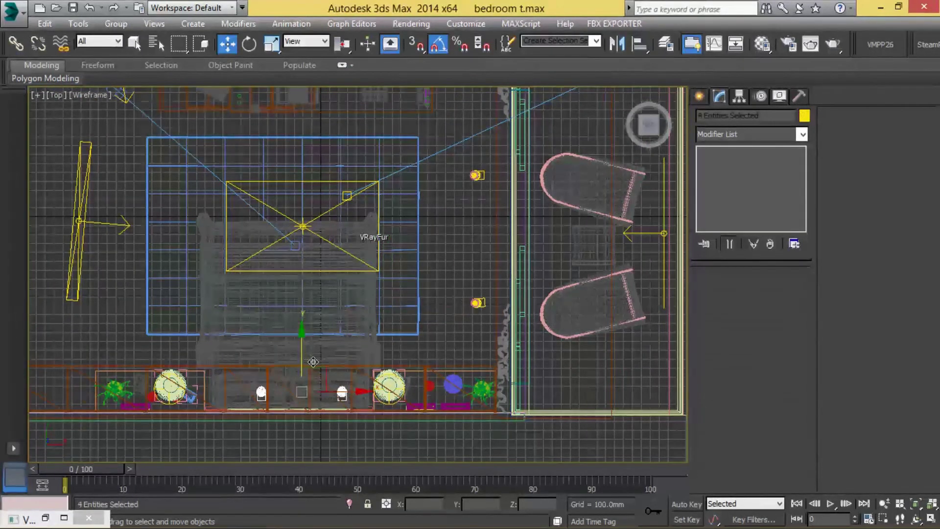
drag(338, 380, 328, 344)
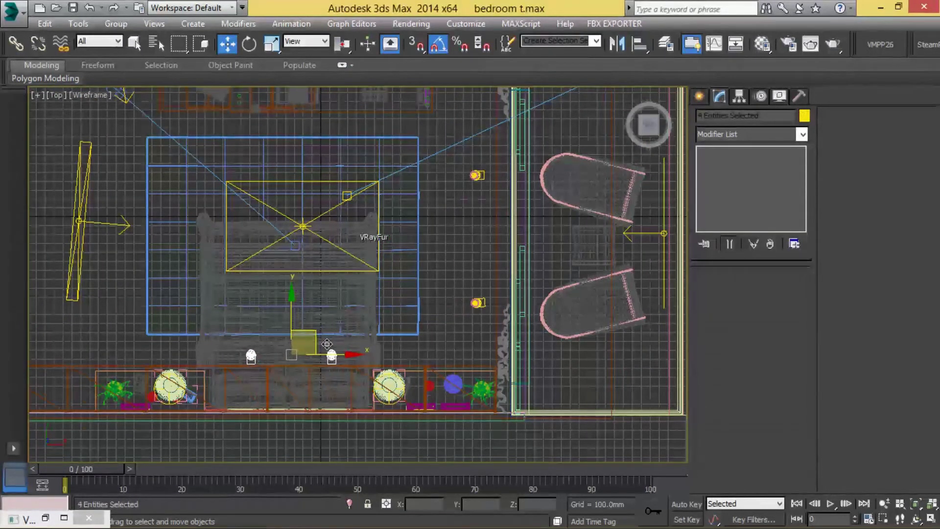
scroll(327, 344, up, 5)
scroll(339, 335, down, 5)
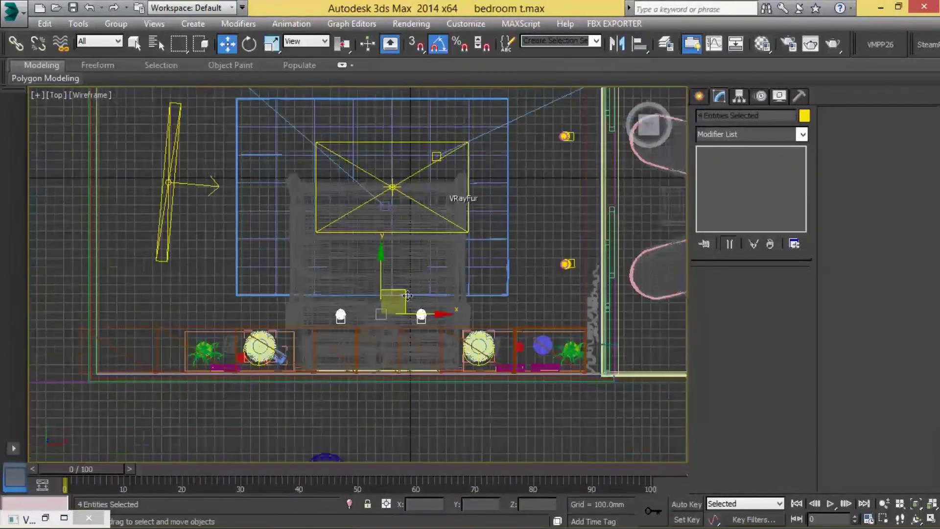
scroll(292, 223, up, 2)
scroll(301, 309, up, 2)
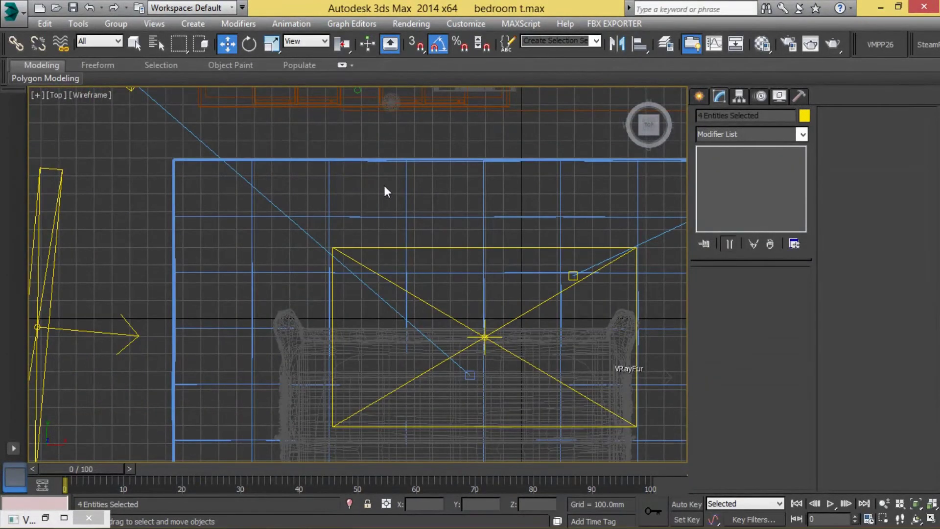
Review the room in perspective, then select the rectangular VRay plane light
click(403, 114)
key(alt+w)
key(alt+w)
mouse_move(514, 337)
alt+middle_down()
mouse_move(535, 307)
mouse_move(576, 298)
mouse_move(582, 339)
alt+middle_up()
click(275, 247)
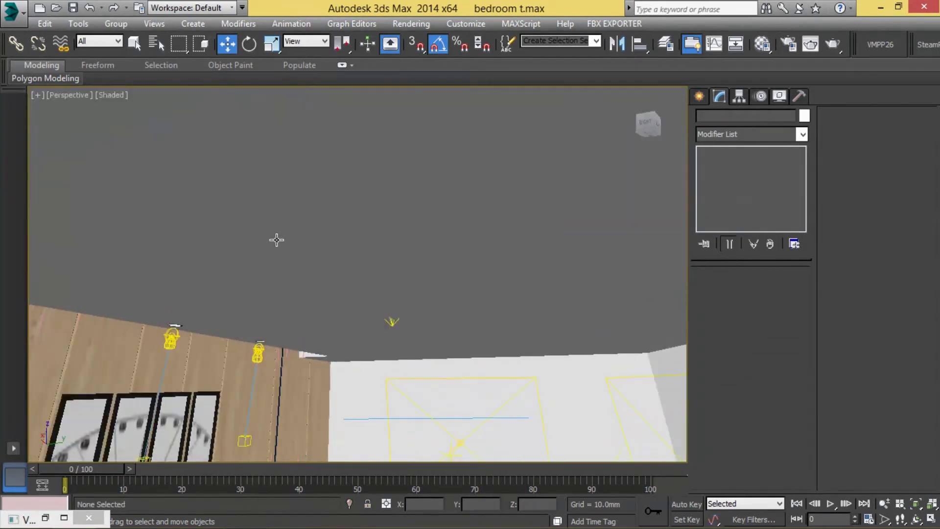
key(t)
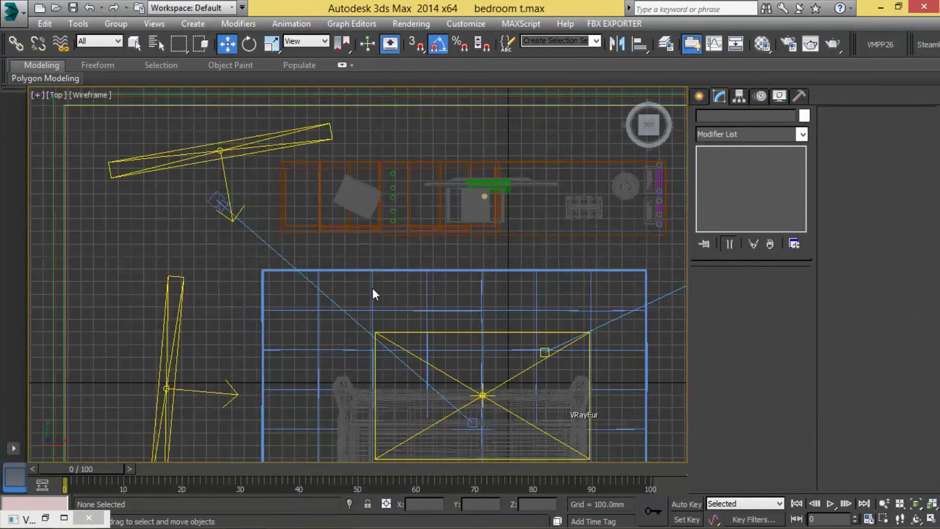
click(513, 309)
key(alt+w)
key(alt+w)
Lower the first VRay plane light under the ceiling and slide the second across over the bed
drag(408, 219, 389, 274)
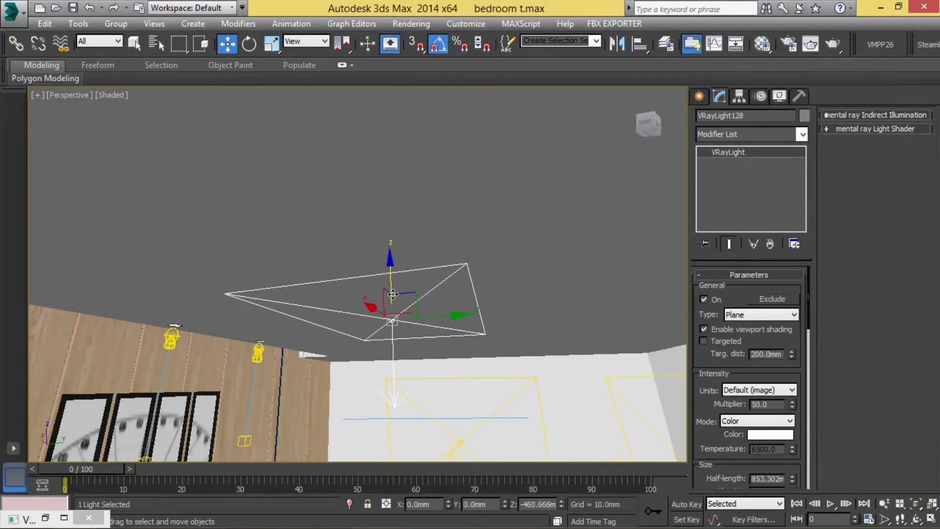
key(t)
click(268, 119)
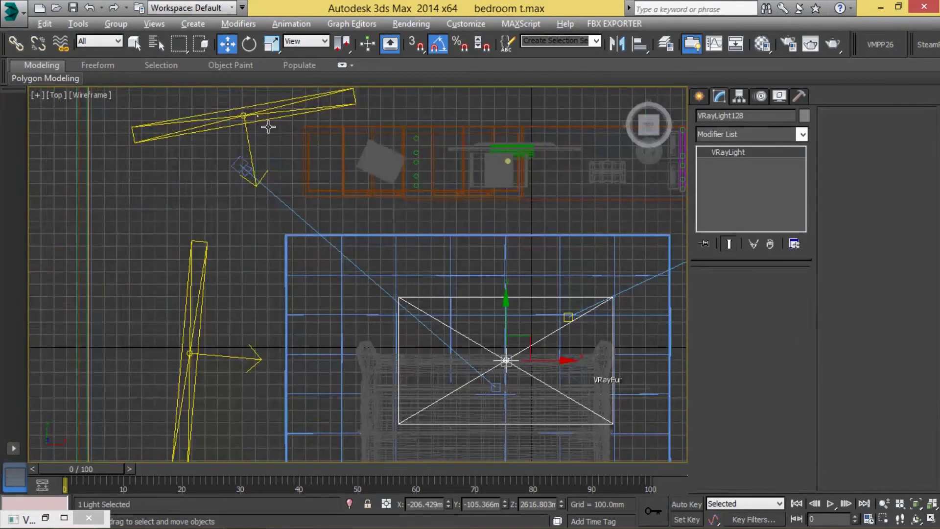
middle_drag(269, 122, 309, 195)
drag(321, 183, 452, 196)
key(p)
middle_drag(484, 353, 499, 294)
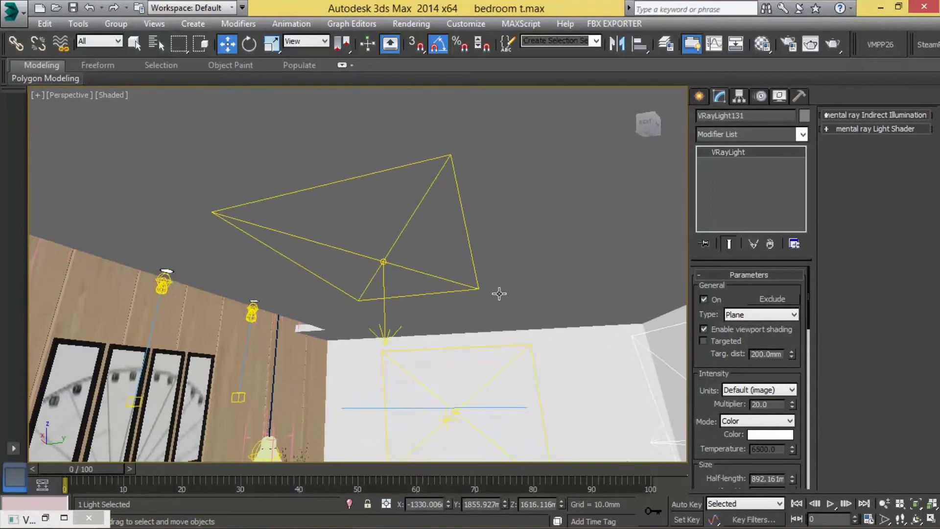
scroll(294, 321, up, 3)
click(269, 262)
mouse_move(266, 355)
alt+middle_down()
mouse_move(332, 415)
mouse_move(365, 333)
alt+middle_up()
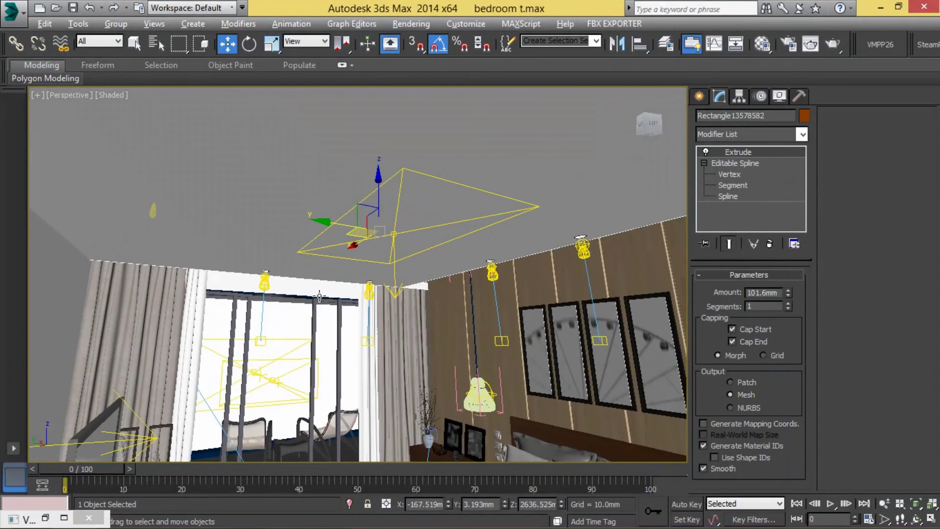
Raise Rectangle13578582's Extrude amount to 566.1mm and check the deeper wooden border
click(368, 324)
scroll(368, 325, up, 3)
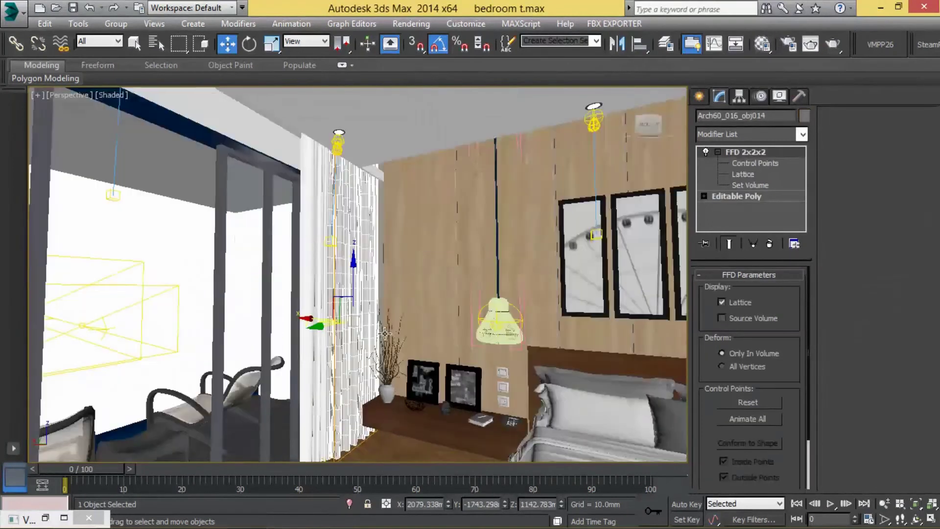
scroll(438, 253, up, 2)
scroll(438, 253, up, 2)
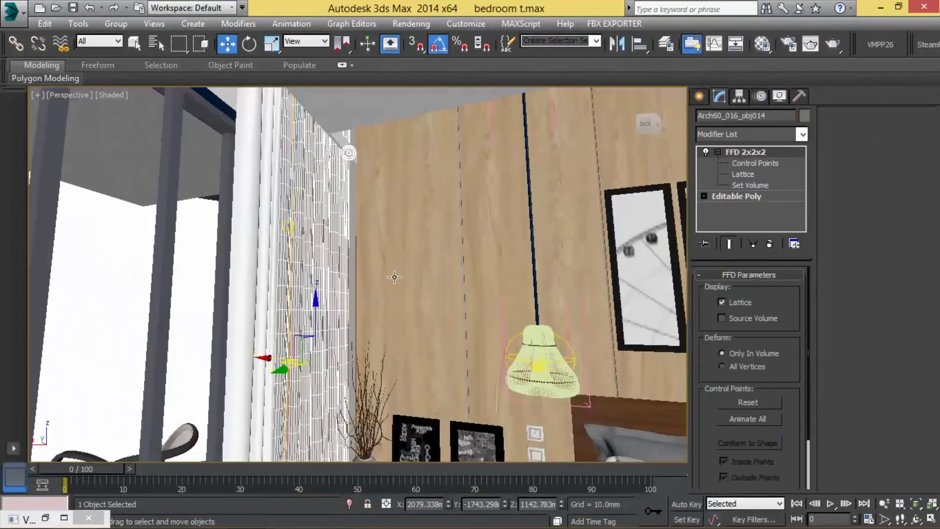
alt+middle_drag(359, 163, 362, 280)
mouse_move(337, 171)
alt+middle_down()
mouse_move(330, 240)
mouse_move(352, 262)
mouse_move(383, 354)
mouse_move(386, 330)
alt+middle_up()
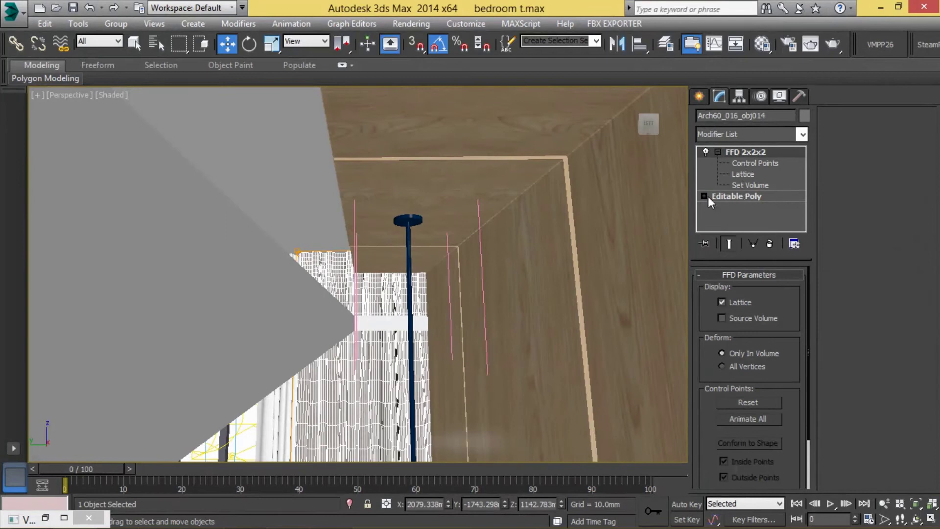
alt+middle_drag(392, 294, 401, 255)
click(343, 381)
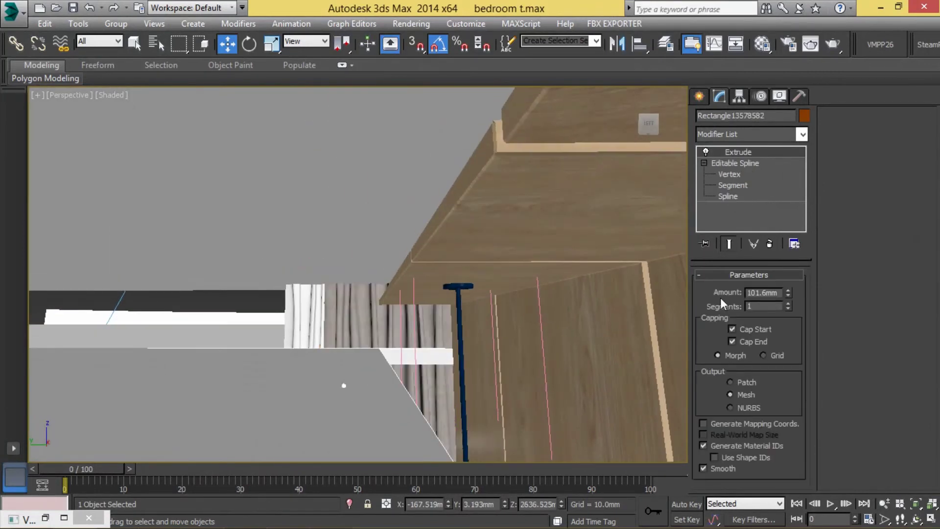
drag(788, 293, 788, 255)
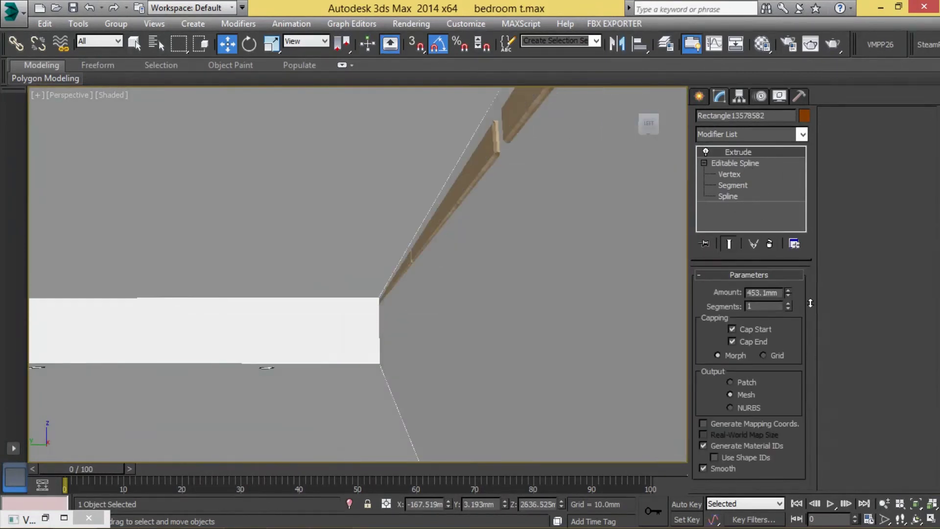
mouse_move(444, 206)
middle_down()
mouse_move(443, 239)
mouse_move(443, 206)
mouse_move(424, 263)
middle_up()
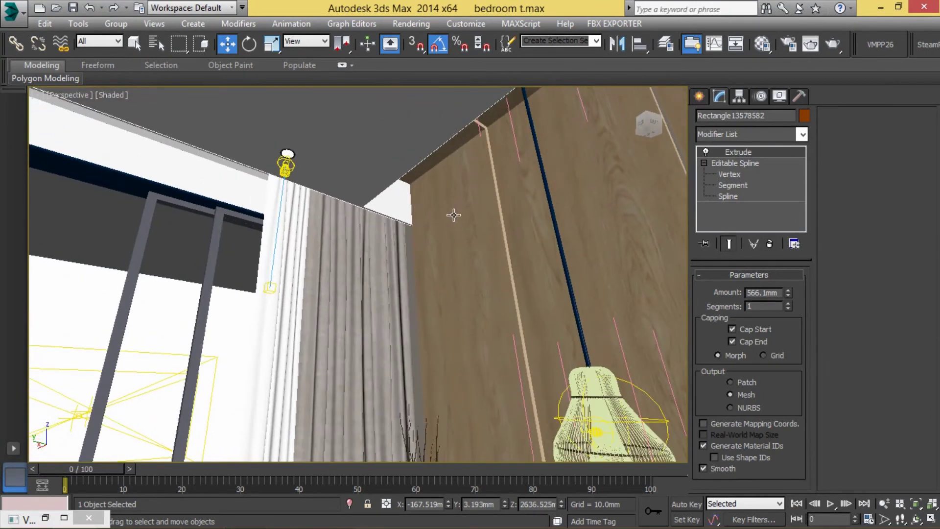
alt+middle_drag(454, 215, 313, 309)
click(314, 309)
Move the first trim rectangle's vertices down toward the orange frame in the side view
key(alt+w)
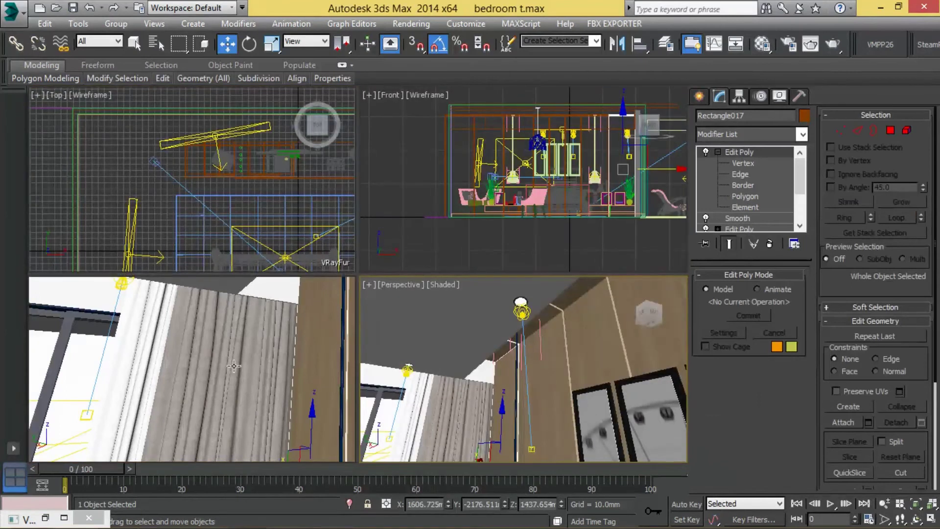
key(alt+w)
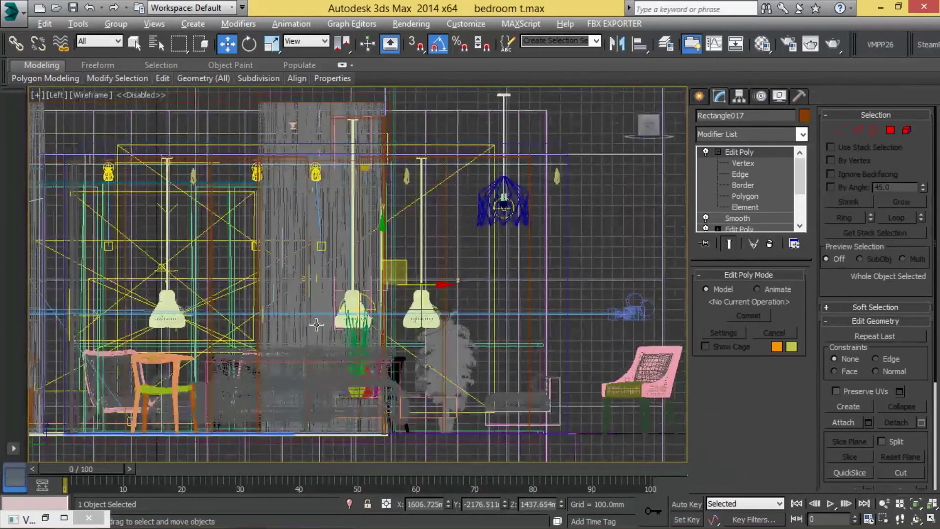
middle_drag(429, 251, 491, 257)
key(alt+w)
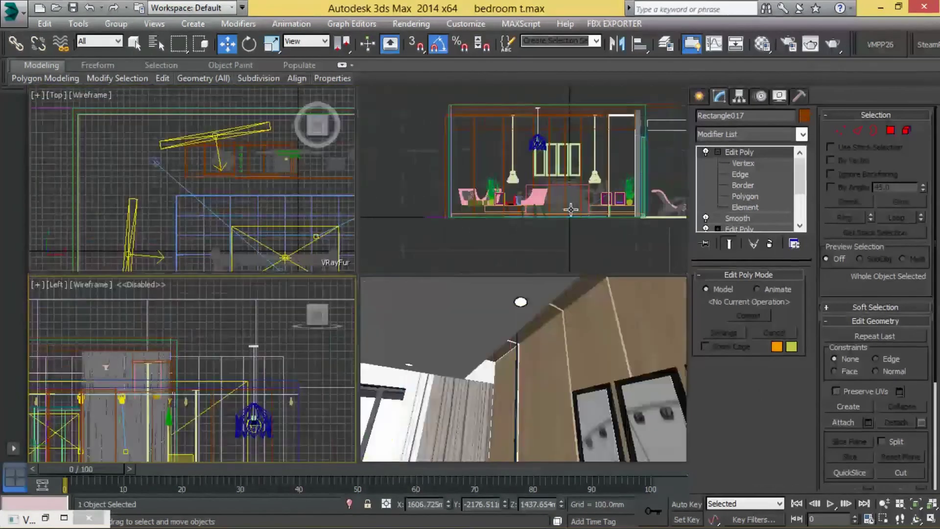
key(alt+w)
key(alt+w)
key(alt+w)
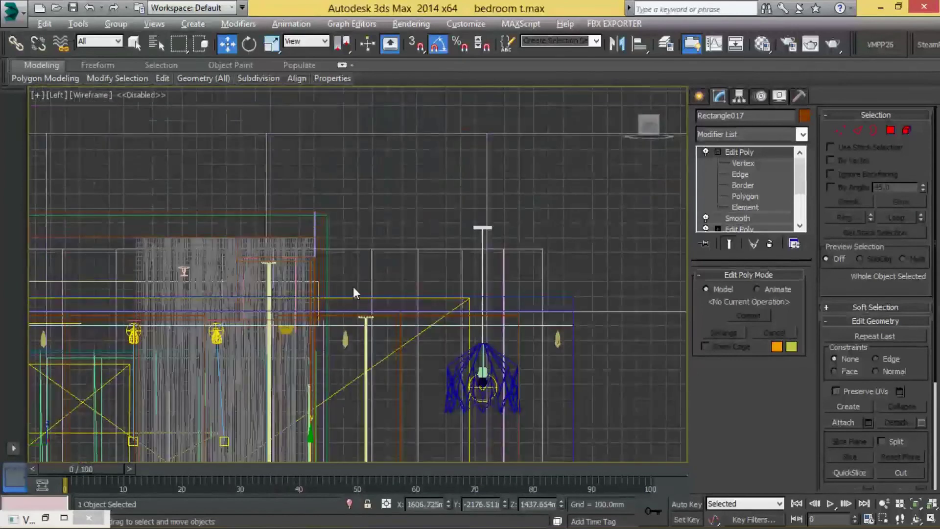
key(alt+w)
key(alt+w)
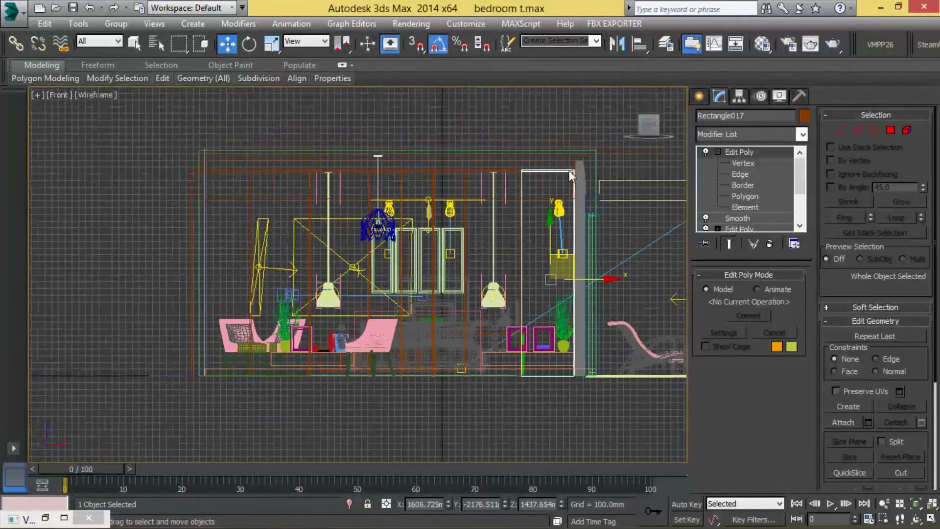
scroll(603, 194, up, 5)
click(733, 163)
scroll(355, 200, down, 4)
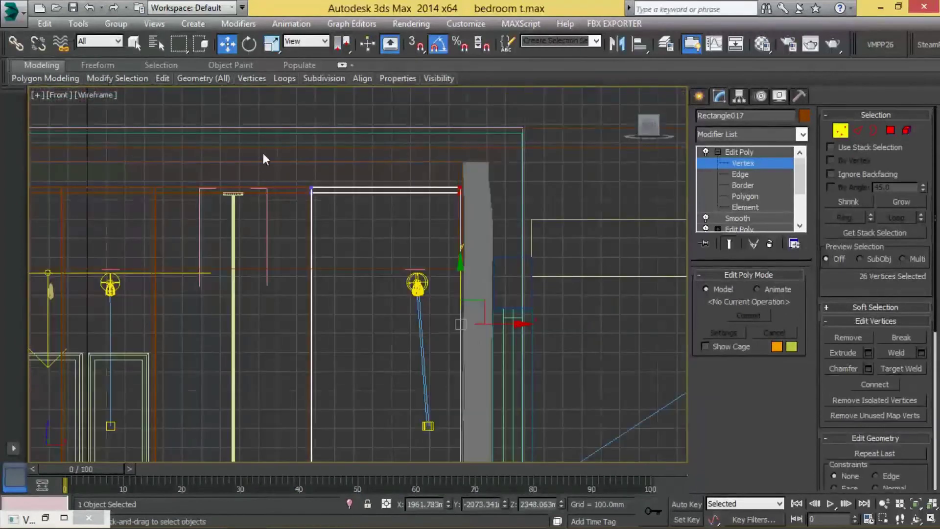
middle_drag(377, 256, 468, 248)
drag(474, 156, 473, 214)
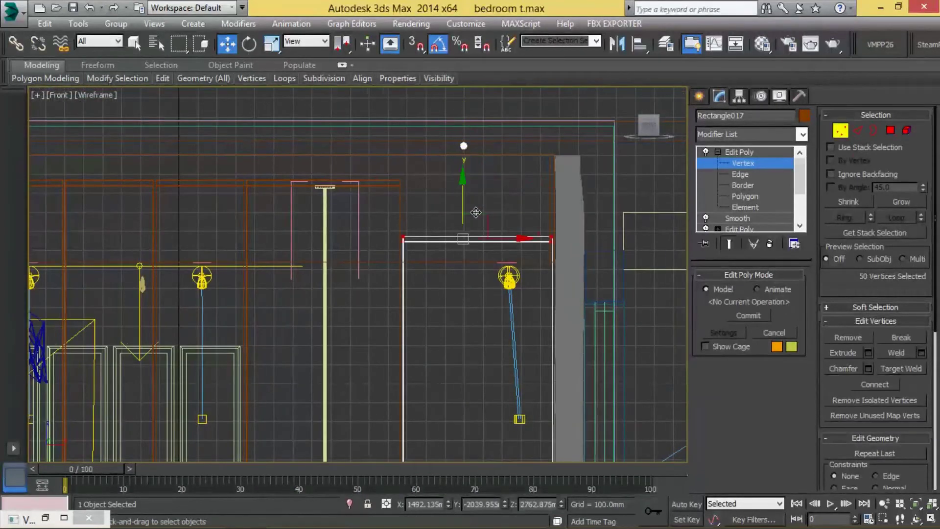
Nudge the first trim rectangle's vertices slightly up to sit on the frame
key(alt+w)
key(alt+w)
scroll(417, 255, up, 5)
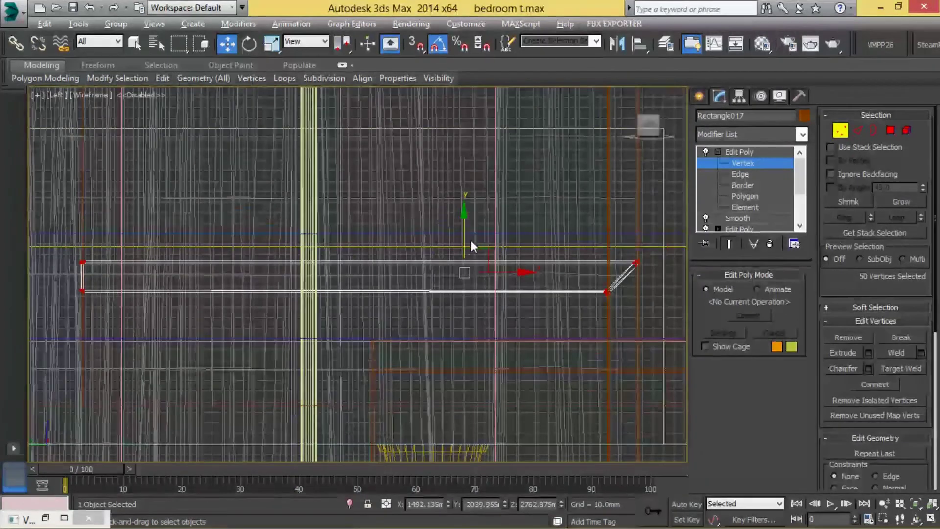
scroll(471, 240, down, 3)
scroll(477, 252, down, 3)
scroll(472, 252, up, 3)
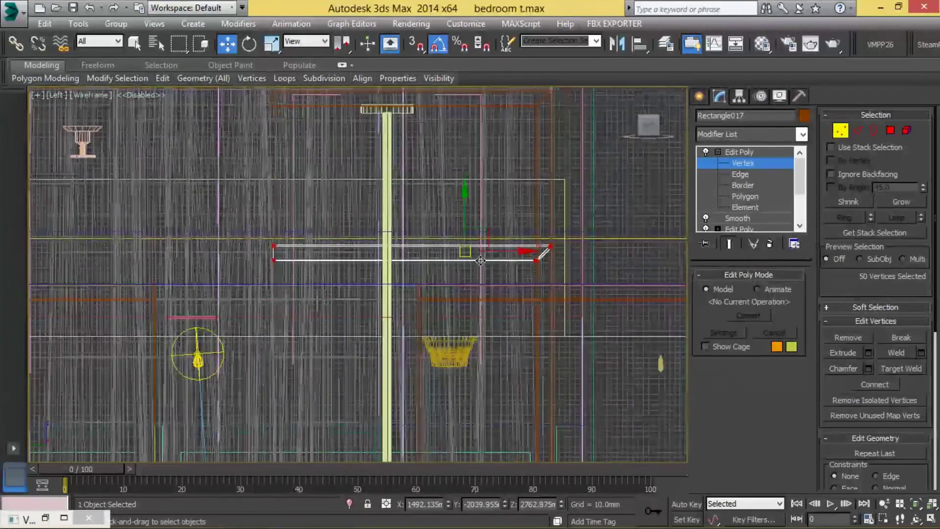
scroll(441, 259, up, 2)
mouse_move(465, 260)
middle_down()
mouse_move(524, 296)
mouse_move(529, 387)
middle_up()
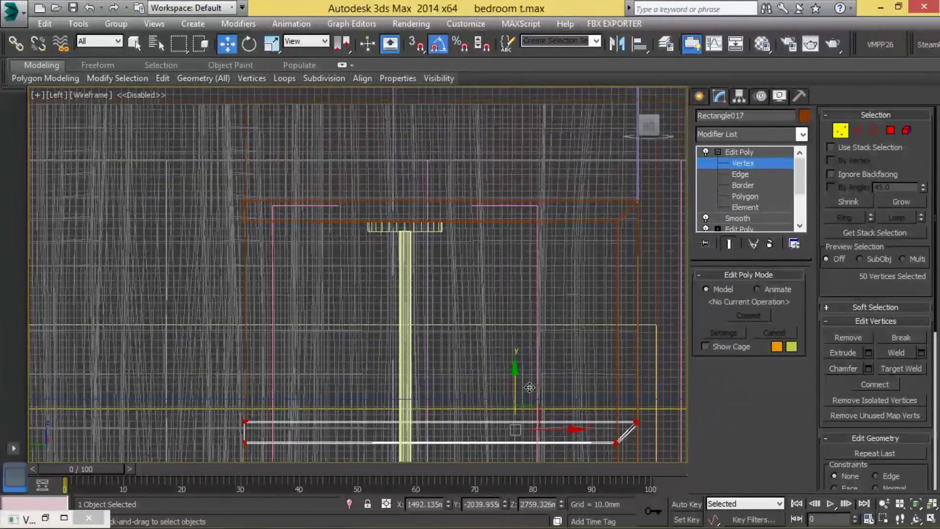
drag(525, 386, 525, 382)
click(742, 153)
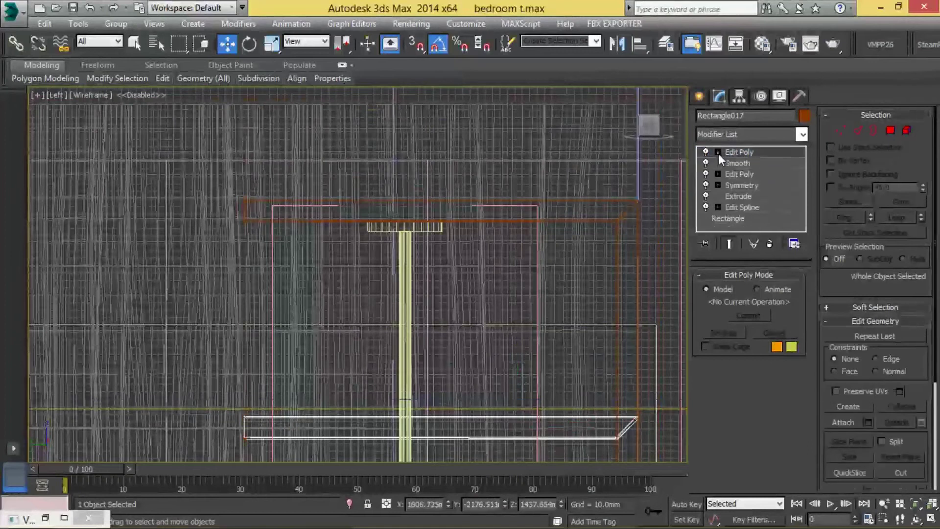
Move the upper trim rectangle's vertices down onto the lower frame
click(615, 223)
key(1)
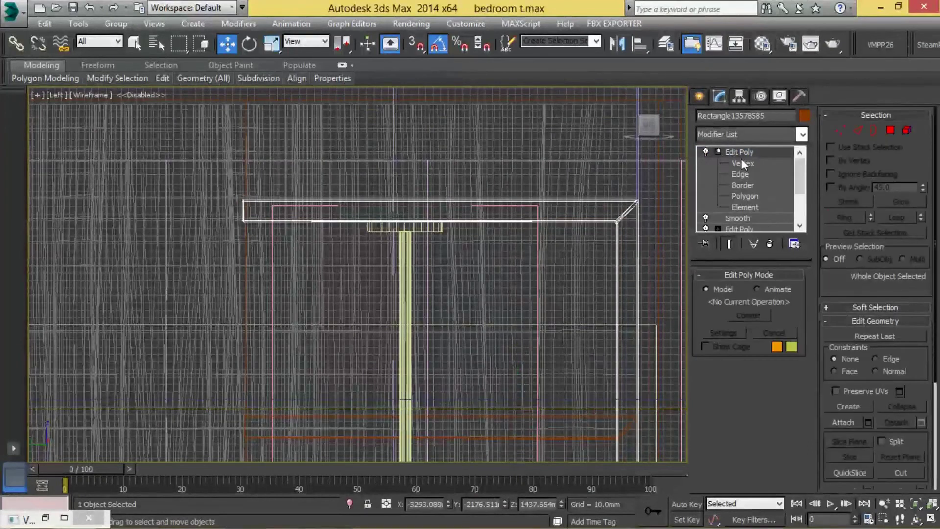
drag(503, 207, 524, 401)
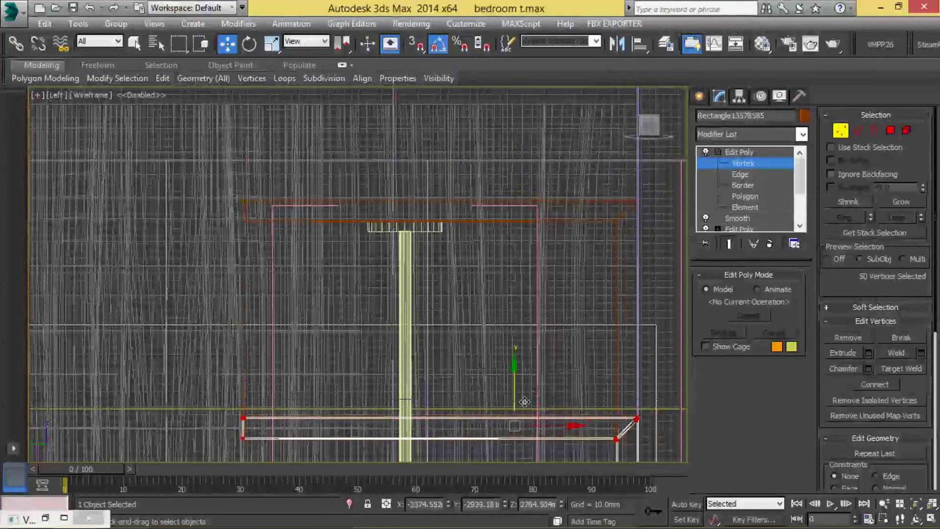
middle_drag(611, 416, 605, 398)
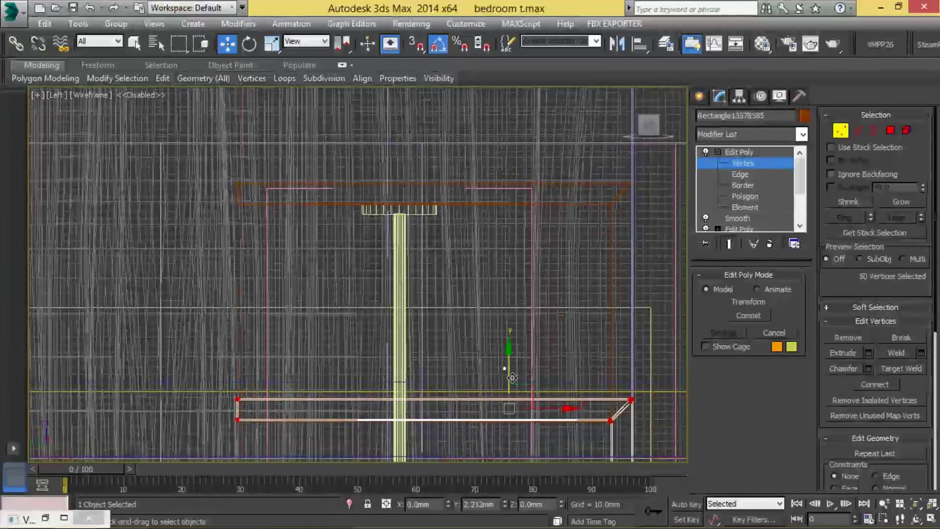
click(754, 153)
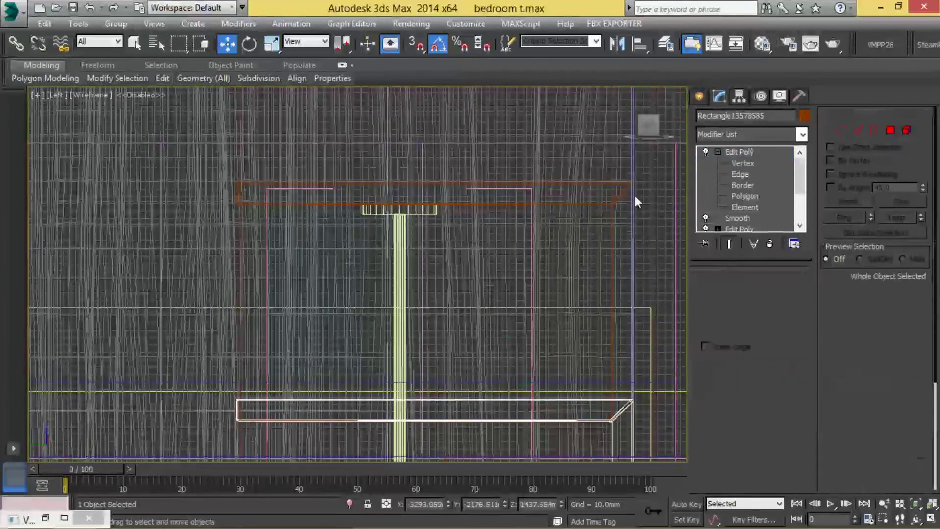
Drop the next trim rectangle onto the lower frame and fine-tune its corner vertices
click(600, 210)
click(738, 163)
drag(514, 158, 517, 375)
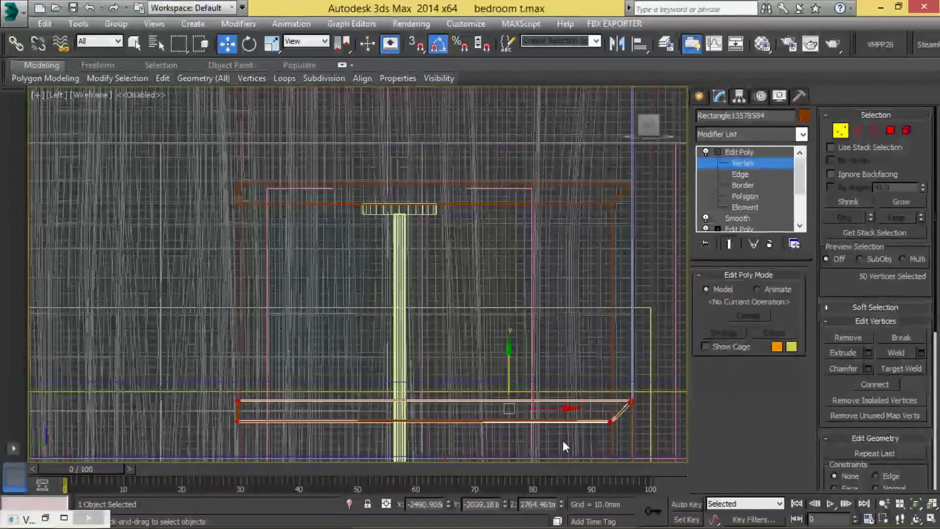
scroll(636, 406, up, 5)
scroll(647, 397, up, 3)
drag(667, 402, 668, 400)
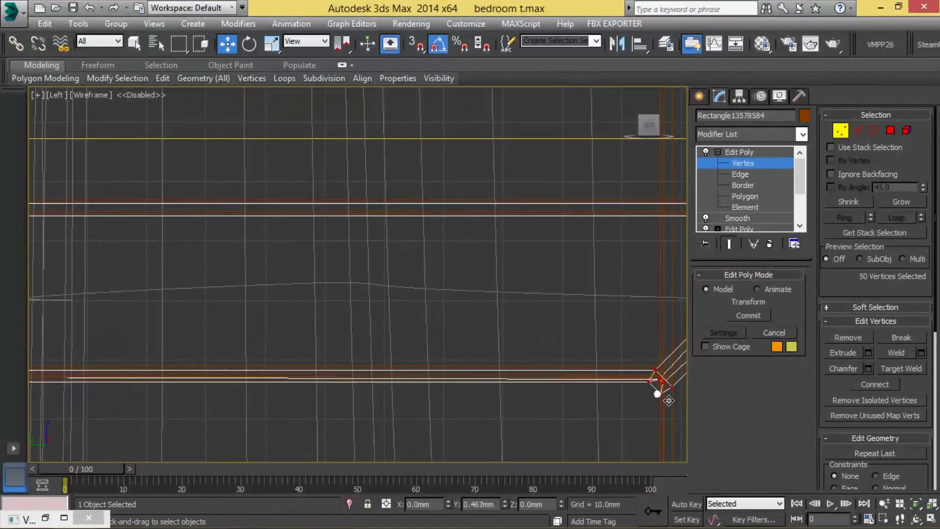
scroll(669, 339, down, 4)
middle_drag(655, 274, 519, 318)
key(1)
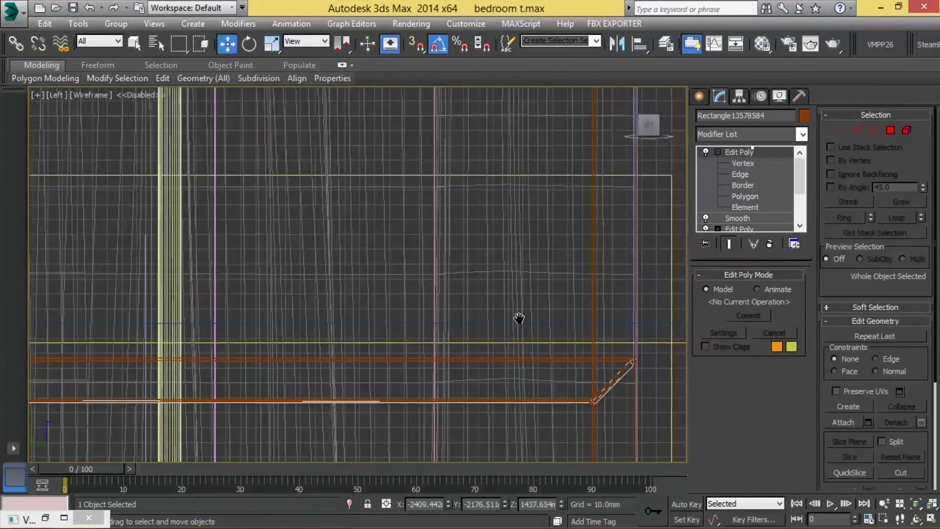
scroll(519, 318, down, 2)
Move another trim rectangle's vertices down and line its corner up with the orange frame
click(589, 203)
key(1)
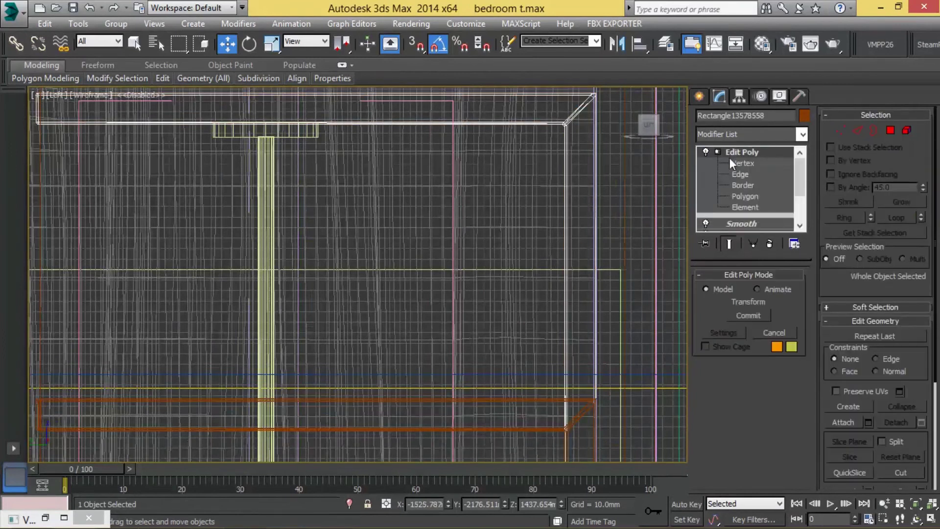
scroll(609, 177, down, 2)
drag(433, 191, 434, 384)
scroll(560, 425, up, 3)
scroll(560, 424, up, 3)
scroll(586, 336, up, 2)
scroll(586, 338, up, 1)
drag(586, 339, 586, 268)
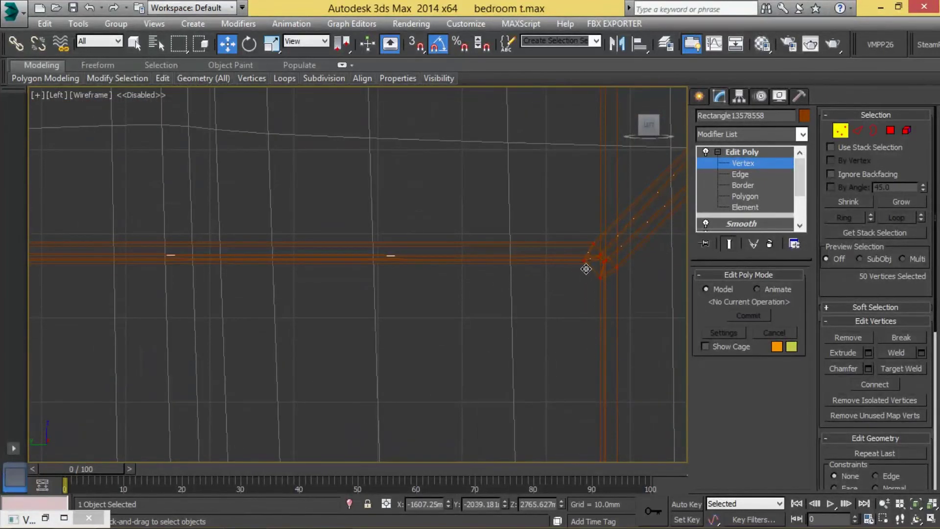
click(747, 150)
click(718, 152)
Box-select the next rectangle's top vertices and align them with the frame corner
scroll(523, 264, down, 8)
click(527, 191)
click(740, 163)
drag(596, 162, 206, 220)
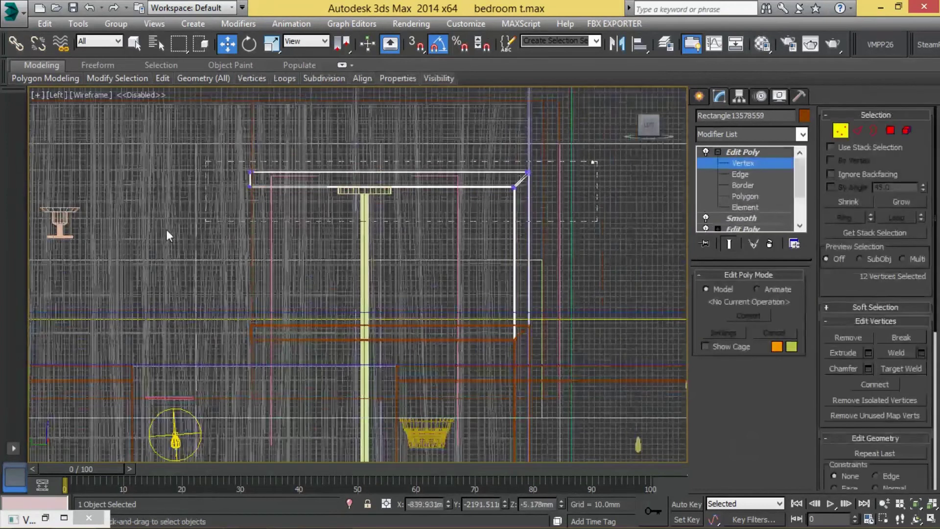
drag(451, 154, 502, 331)
scroll(501, 331, up, 5)
drag(509, 257, 524, 355)
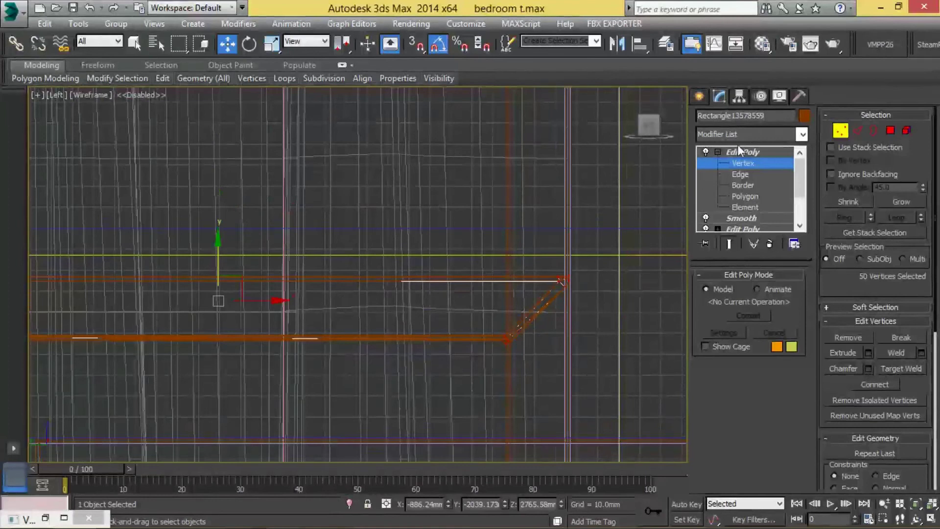
click(717, 153)
scroll(539, 286, down, 5)
Move all of Rectangle014's vertices down onto the lower orange frame, then deselect it
click(544, 168)
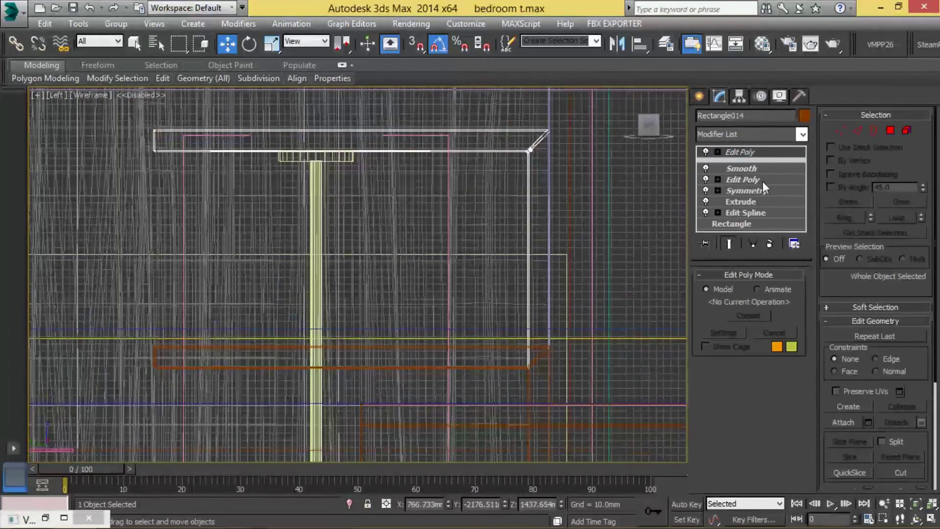
click(740, 162)
drag(580, 116, 88, 217)
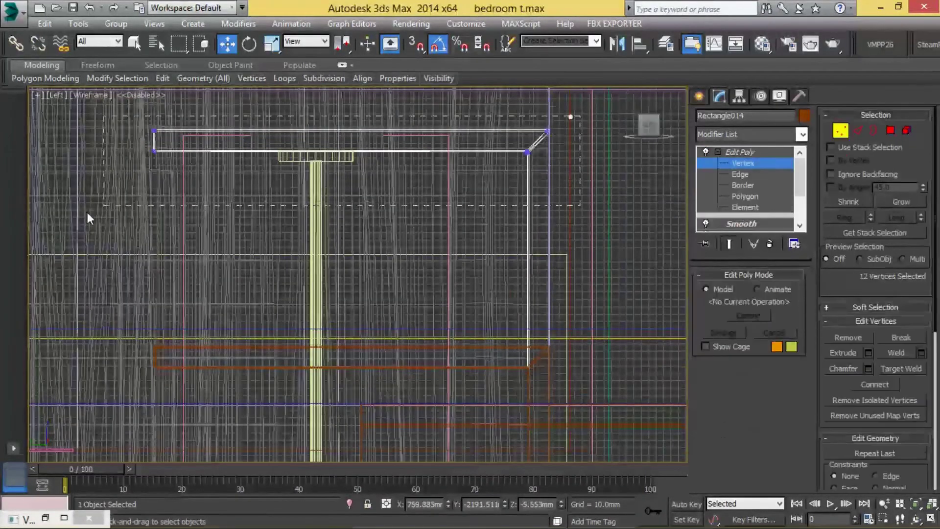
drag(419, 120, 503, 366)
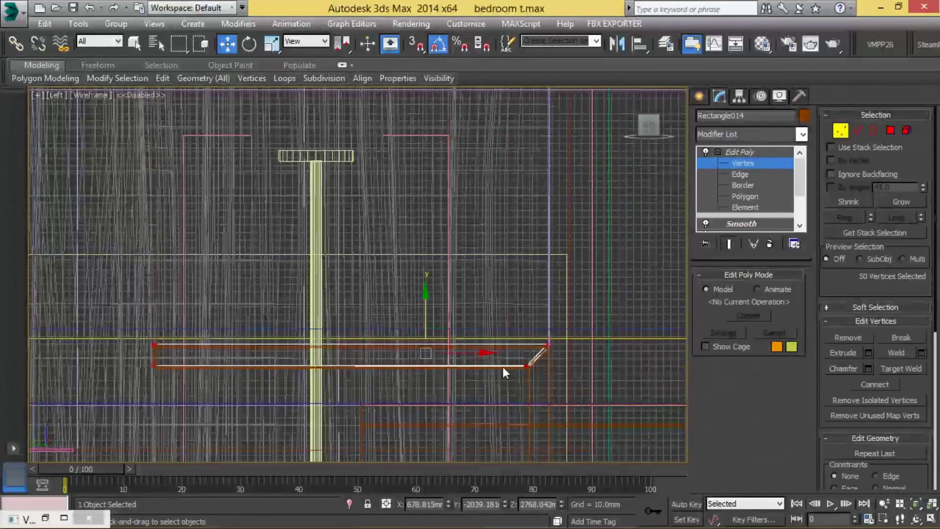
scroll(503, 366, up, 5)
scroll(590, 380, up, 3)
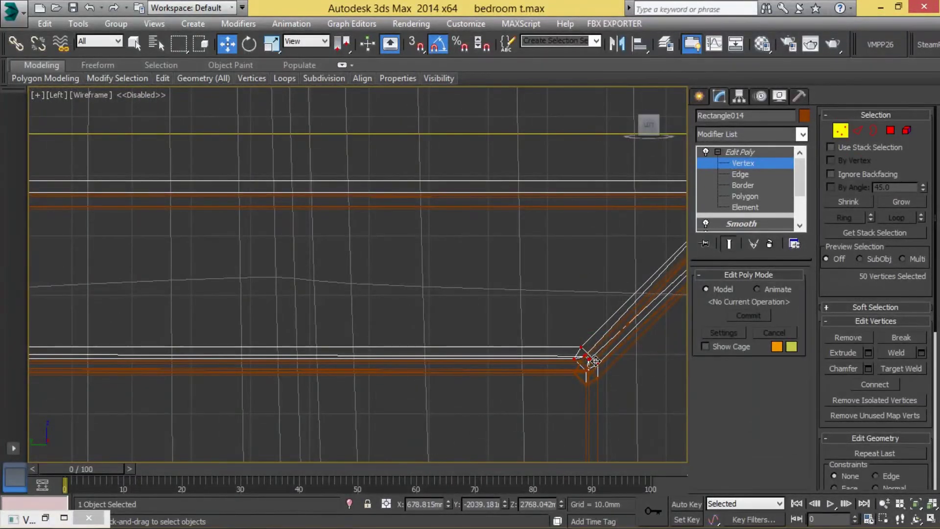
drag(594, 361, 592, 370)
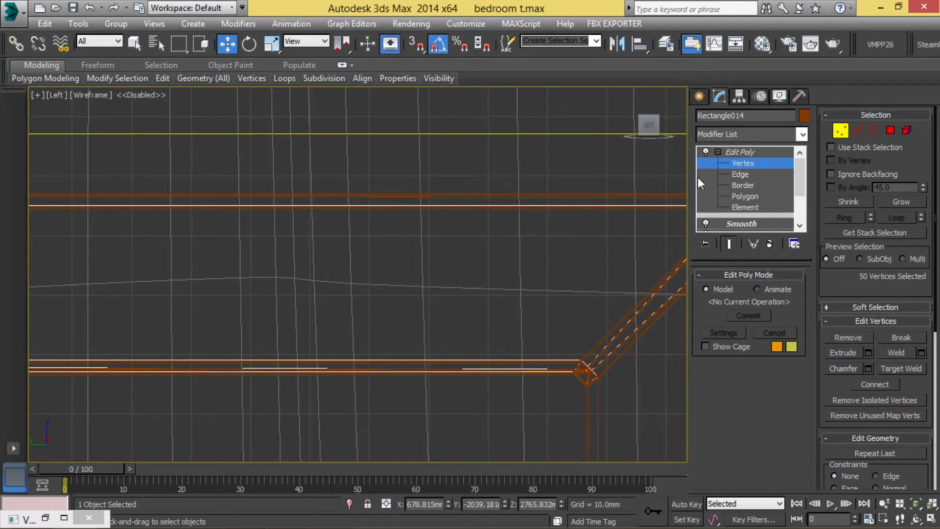
click(736, 147)
click(609, 171)
middle_drag(566, 226, 473, 240)
scroll(473, 241, down, 6)
scroll(333, 215, up, 3)
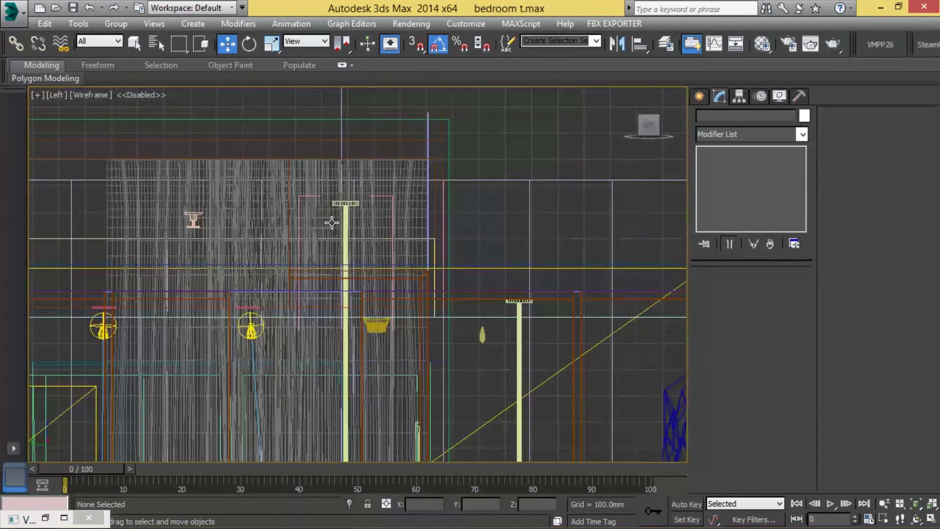
scroll(337, 207, up, 3)
Lower the lamp shade down along its post
click(336, 207)
scroll(337, 208, up, 2)
scroll(352, 211, up, 3)
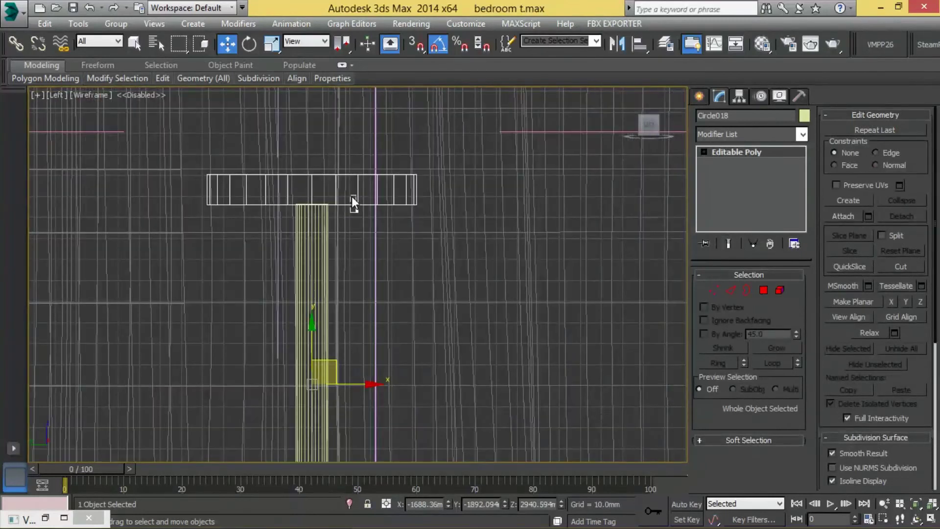
drag(329, 201, 329, 414)
scroll(330, 413, down, 2)
drag(364, 211, 358, 380)
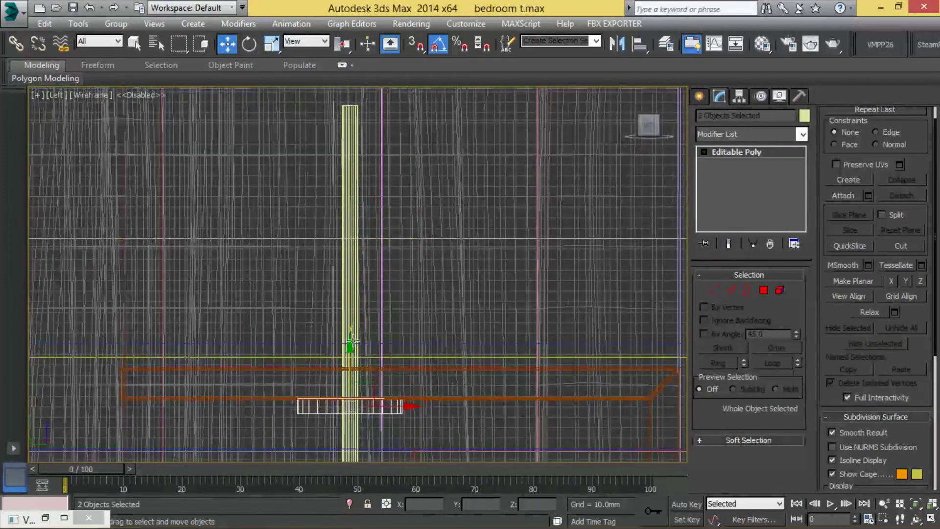
Pull the lamp post's top vertices down so the post meets the shade
click(350, 313)
click(729, 163)
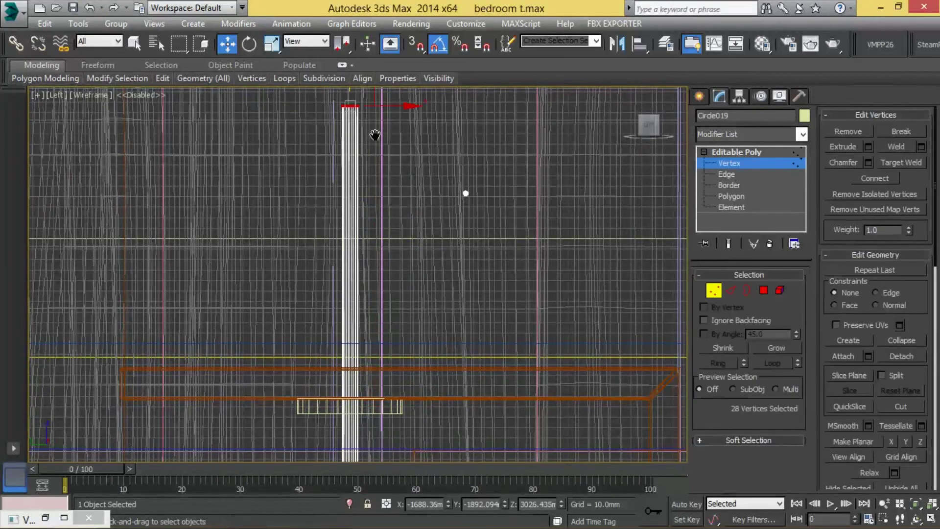
middle_drag(375, 136, 375, 163)
drag(351, 117, 358, 416)
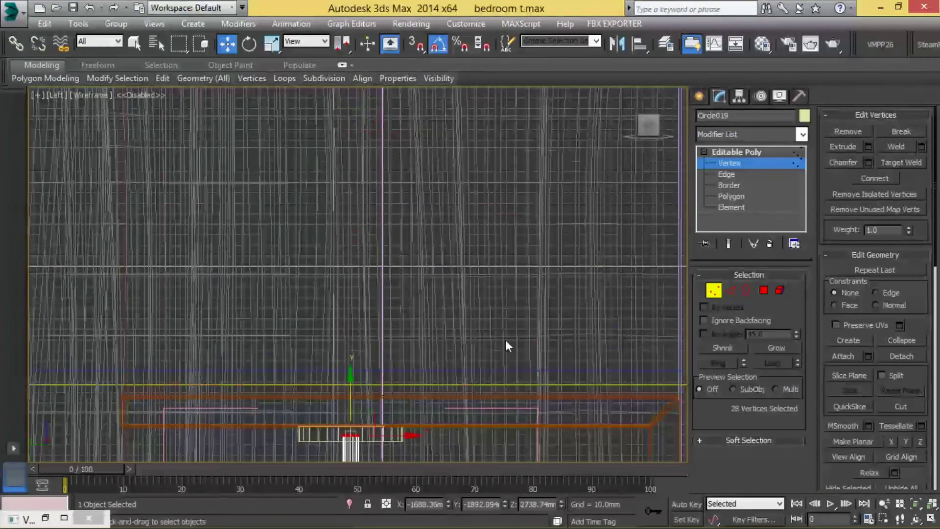
key(1)
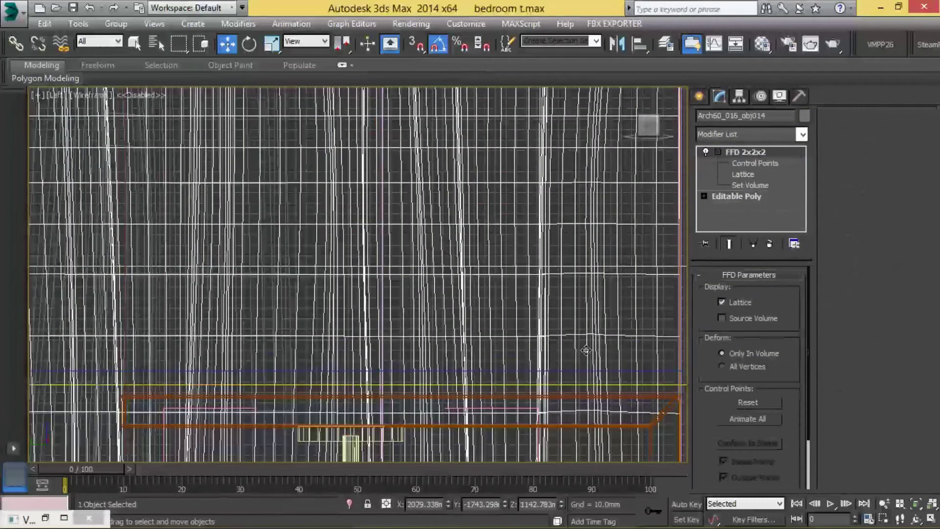
click(581, 316)
Raise the window-side rectangle's top vertices to the ceiling, about 3279.575mm
key(alt+w)
key(alt+w)
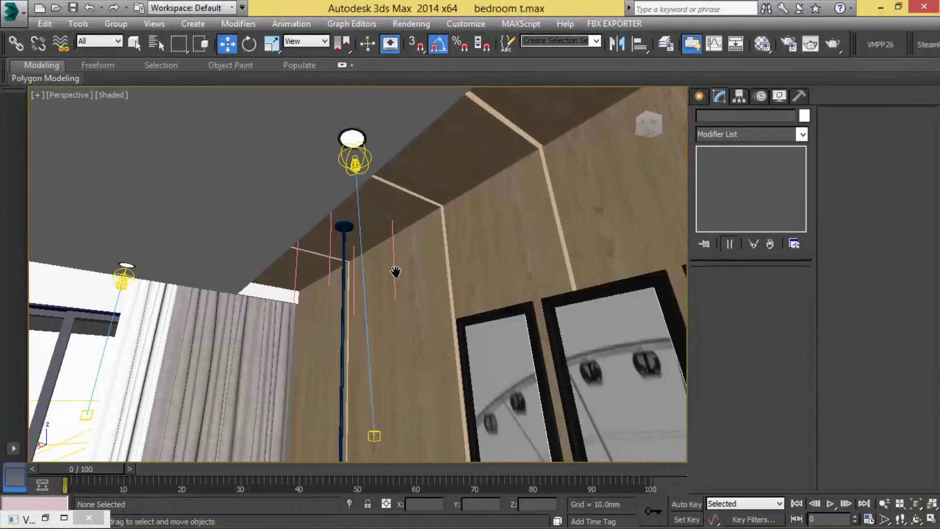
mouse_move(341, 277)
alt+middle_down()
mouse_move(324, 321)
mouse_move(563, 341)
mouse_move(438, 310)
alt+middle_up()
click(295, 278)
click(741, 163)
key(alt+w)
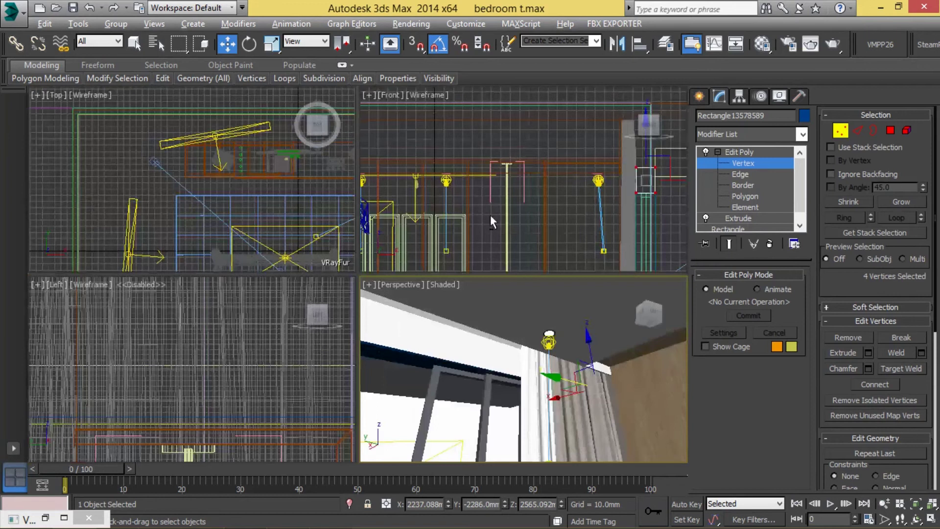
key(alt+w)
middle_drag(645, 262, 582, 301)
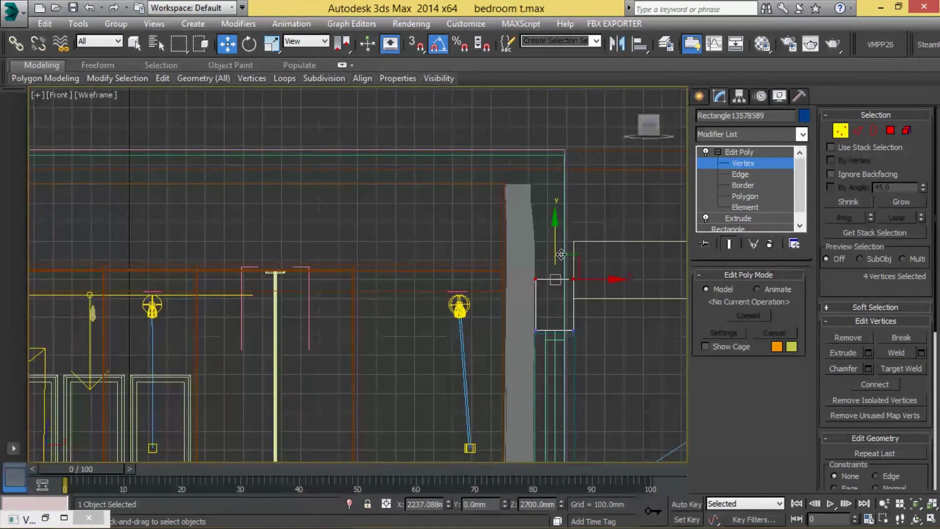
drag(561, 254, 575, 146)
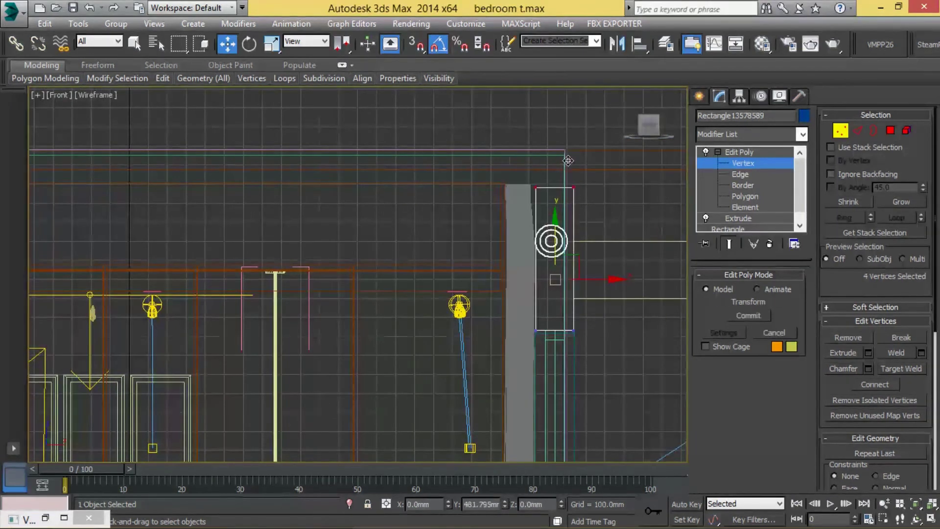
Deselect the rectangle and pan the perspective view to face the window and curtains
click(744, 150)
click(660, 196)
key(alt+w)
right_click(459, 342)
key(alt+w)
mouse_move(460, 341)
middle_down()
mouse_move(399, 342)
mouse_move(367, 315)
mouse_move(472, 285)
mouse_move(432, 280)
mouse_move(284, 370)
middle_up()
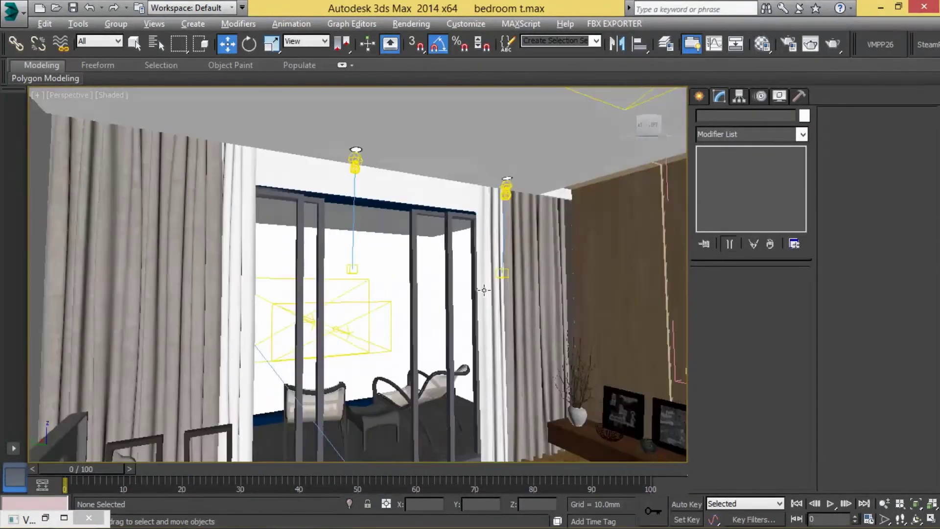
scroll(361, 390, up, 2)
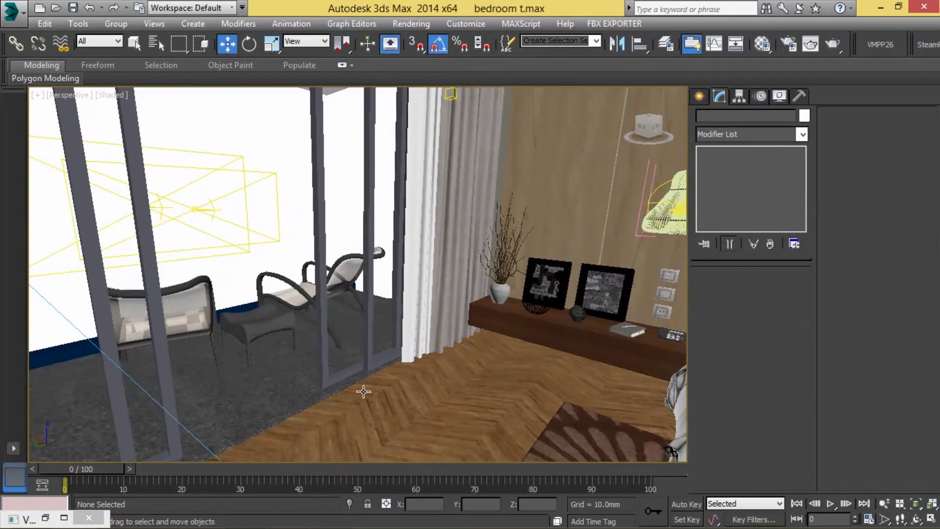
scroll(401, 390, up, 1)
scroll(400, 390, up, 2)
scroll(490, 287, up, 2)
click(489, 287)
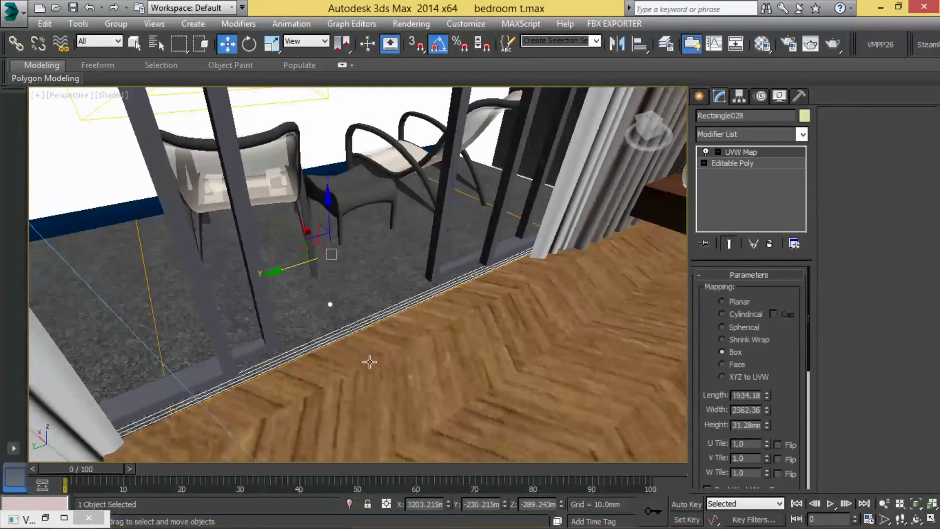
alt+middle_drag(385, 329, 372, 345)
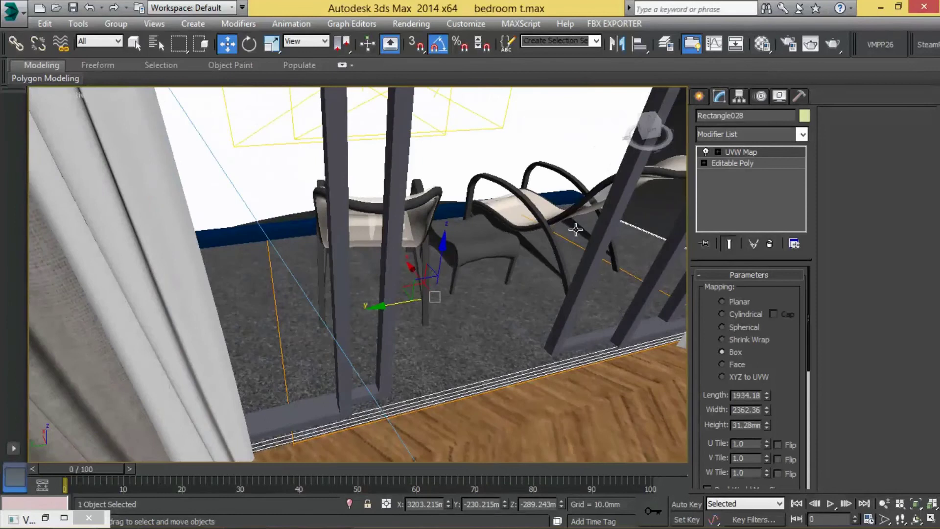
alt+middle_drag(575, 229, 365, 267)
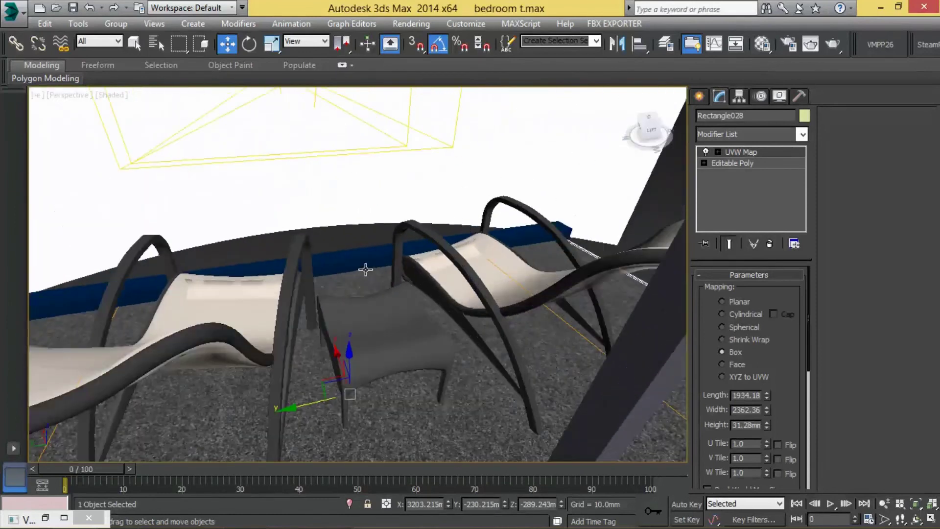
key(alt+w)
click(289, 202)
key(alt+w)
scroll(543, 244, down, 5)
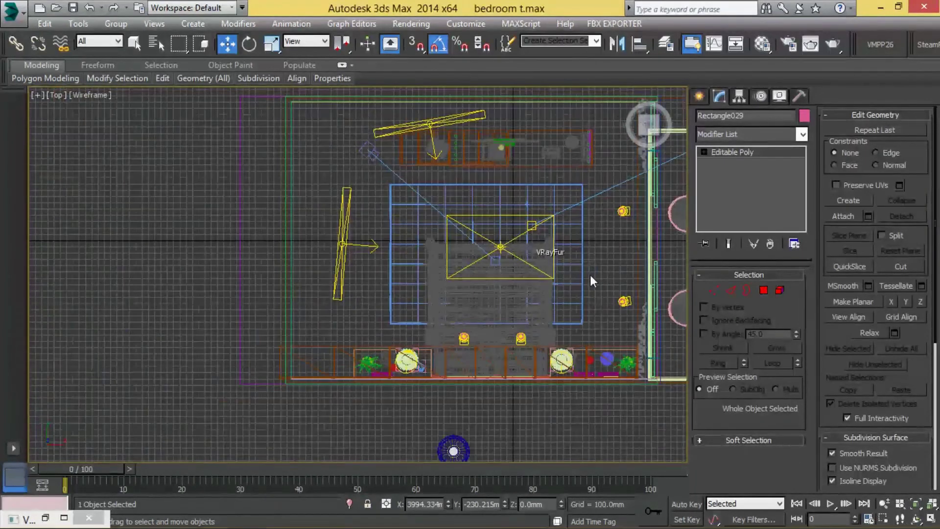
key(z)
middle_drag(330, 411, 415, 349)
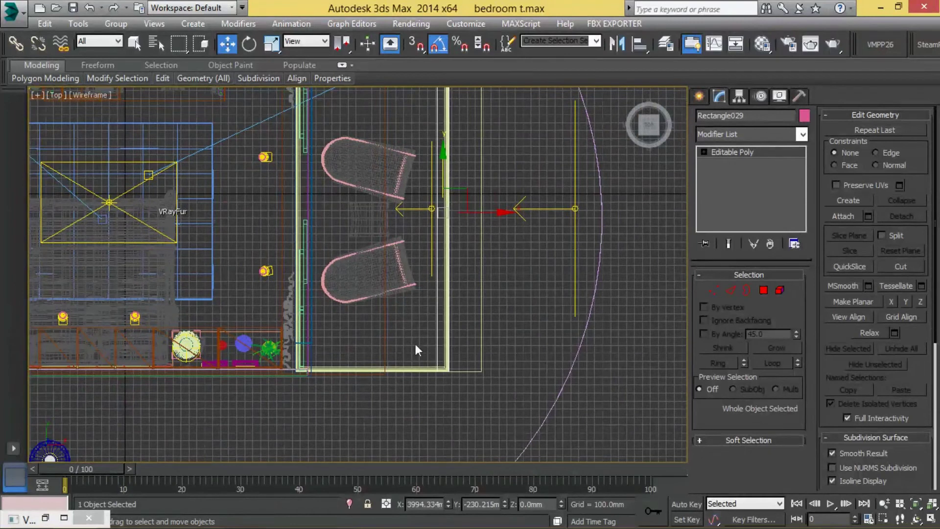
middle_drag(469, 284, 467, 294)
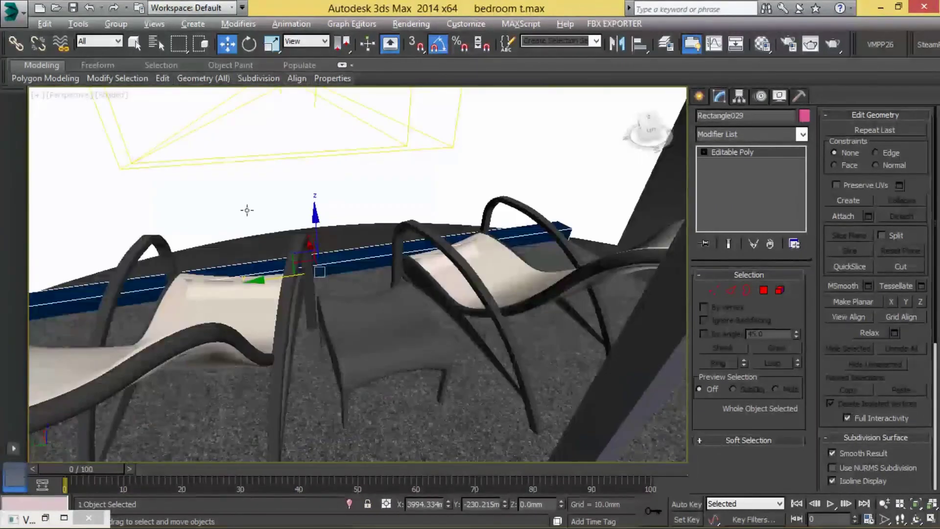
middle_drag(250, 261, 358, 195)
scroll(358, 196, down, 3)
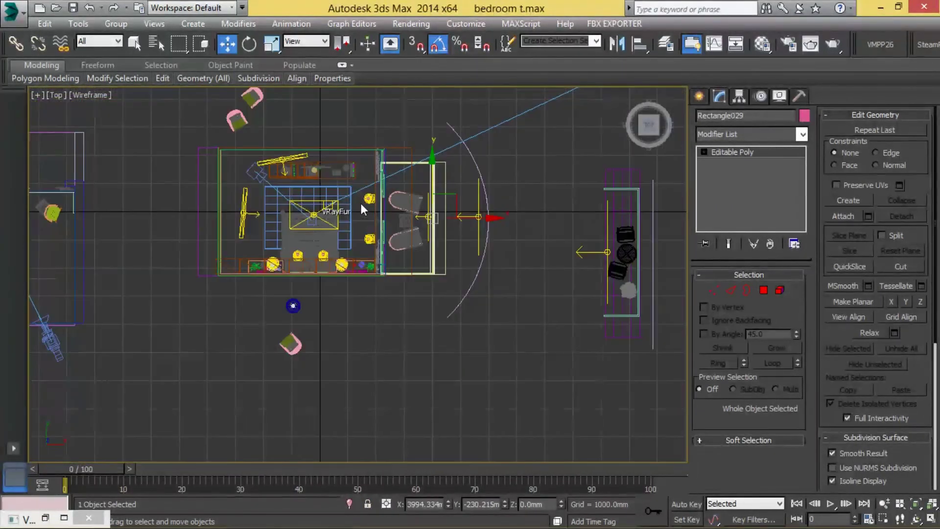
key(alt+w)
key(alt+w)
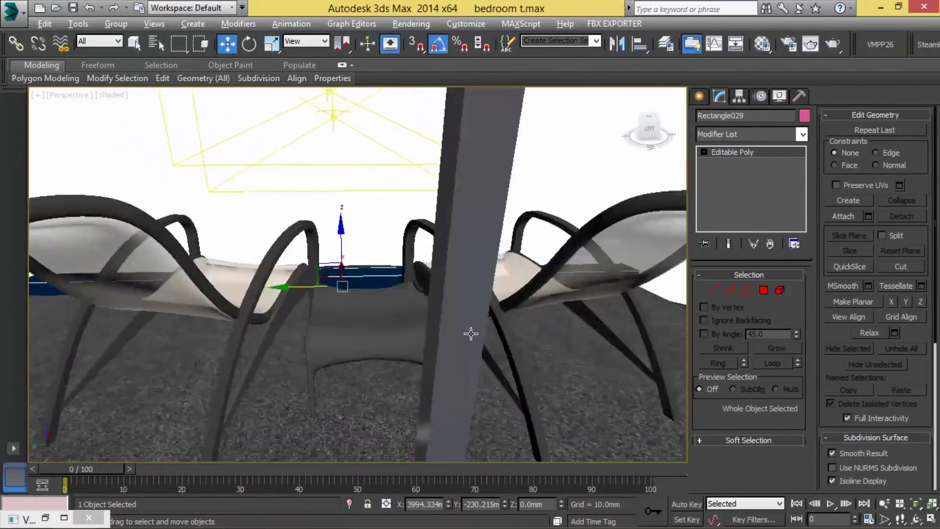
click(233, 214)
key(alt+w)
Look through the VRay camera and select the extruded rectangle near the ceiling
click(255, 201)
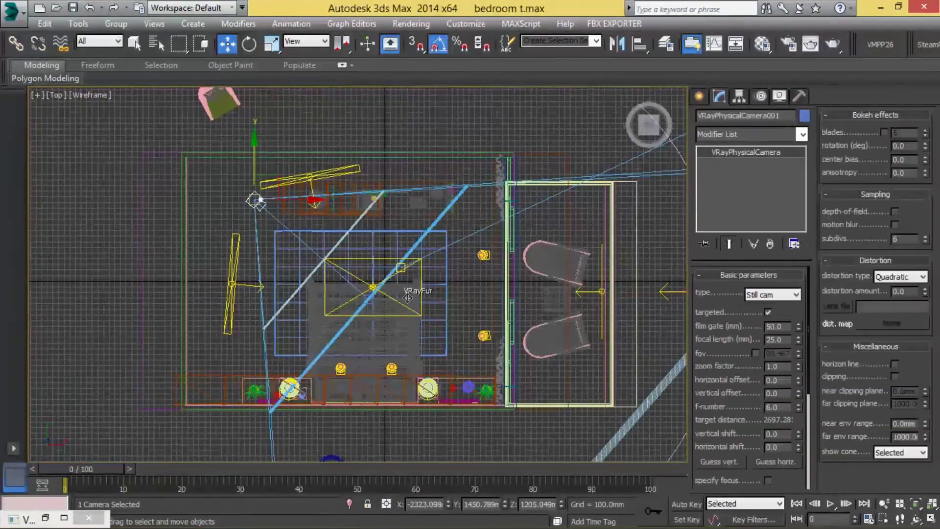
key(c)
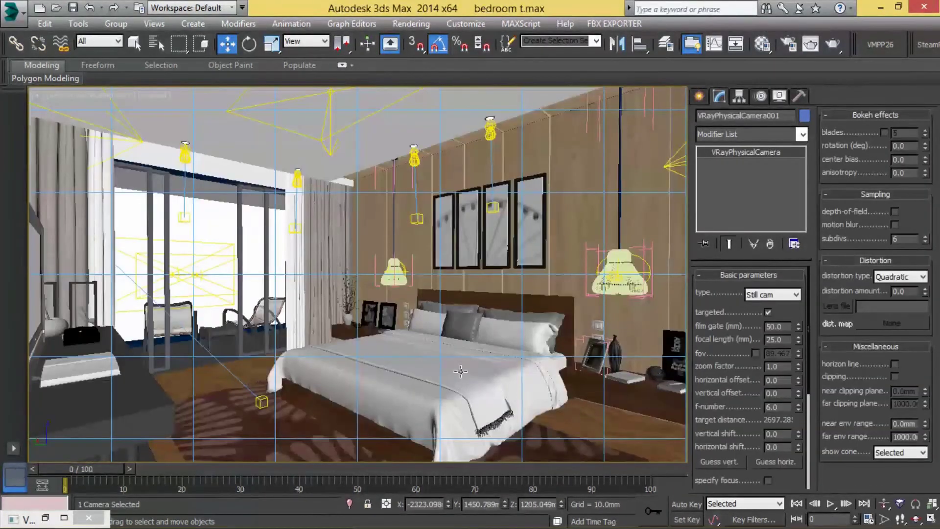
click(307, 303)
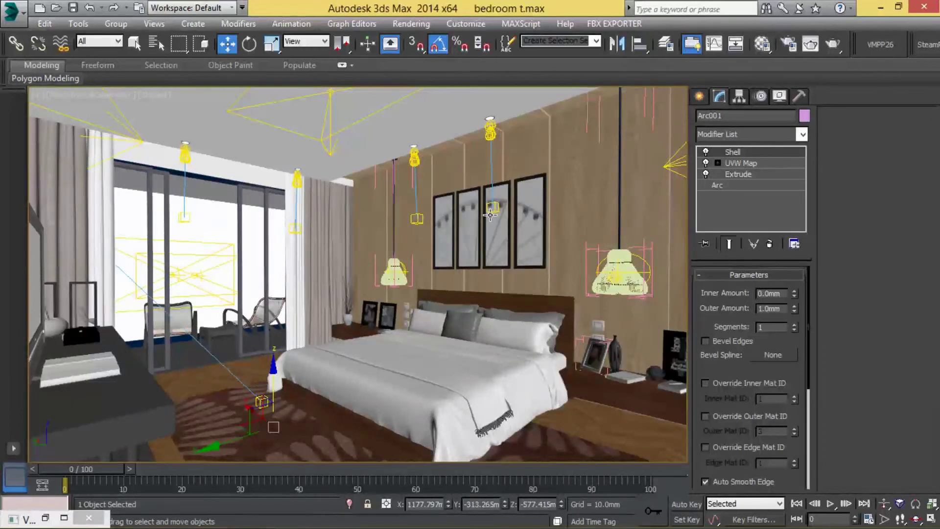
click(329, 211)
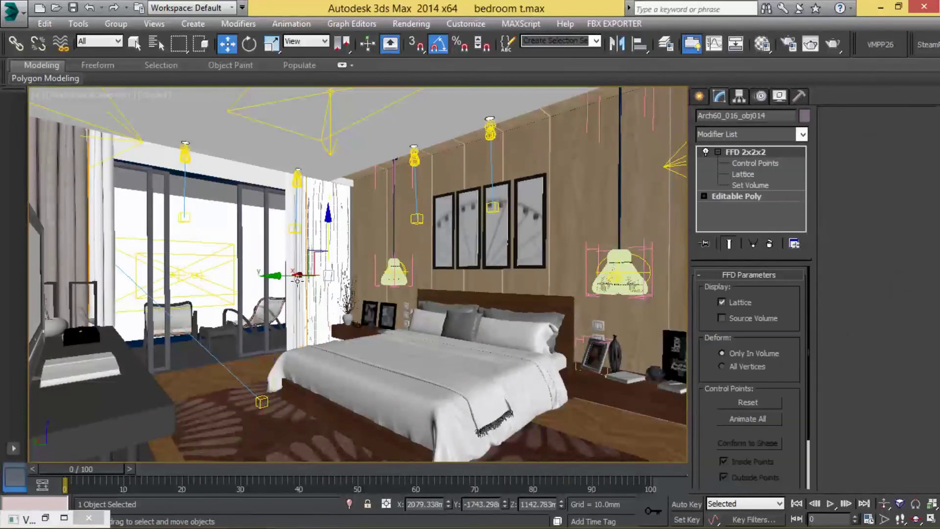
click(333, 175)
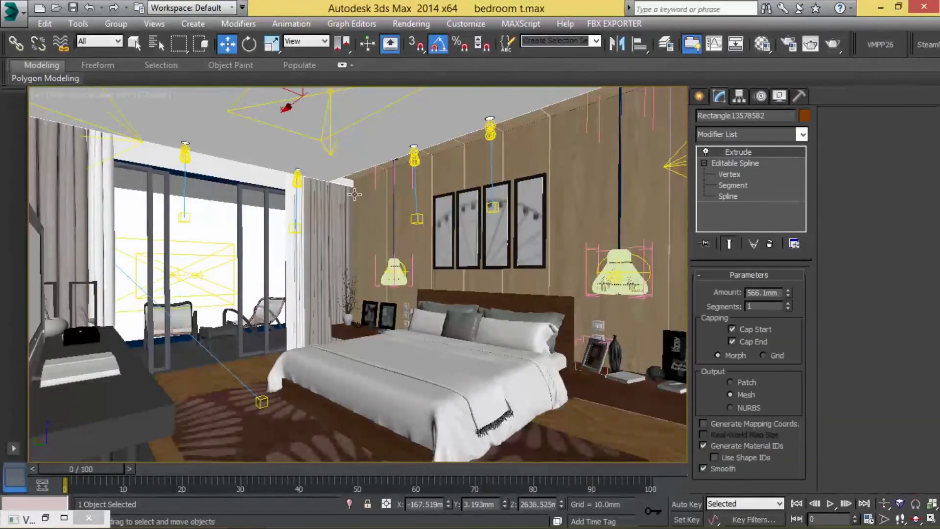
In Top view, move the rectangle's two vertices left to narrow the shape
key(t)
scroll(488, 396, up, 3)
scroll(490, 343, up, 2)
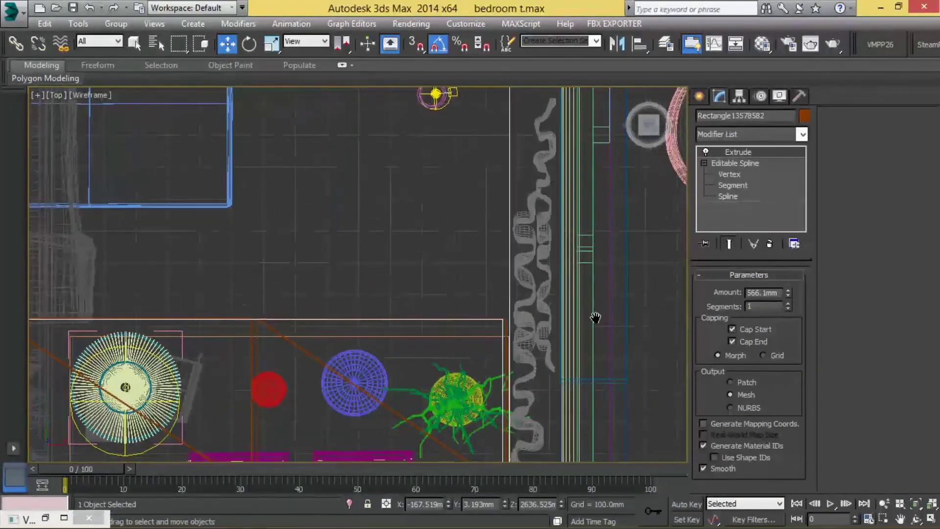
scroll(538, 293, up, 1)
click(729, 174)
drag(500, 198, 518, 287)
ctrl+click(503, 399)
drag(555, 408, 522, 408)
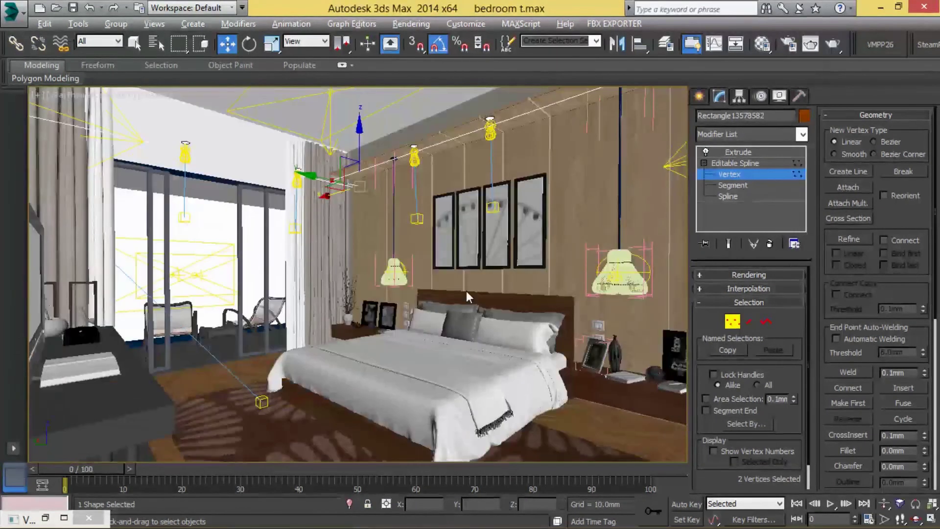
click(736, 151)
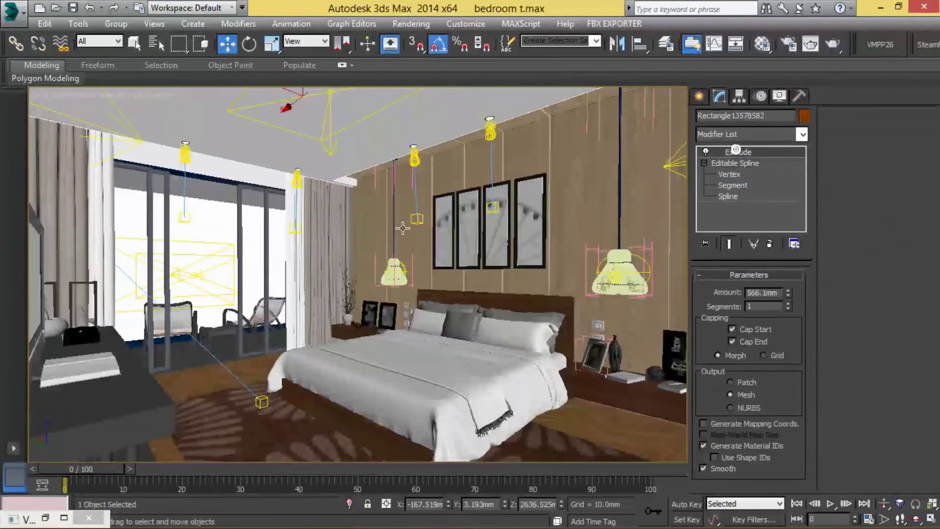
Inspect the panel by the dresser in the top plan view
click(372, 224)
key(alt+w)
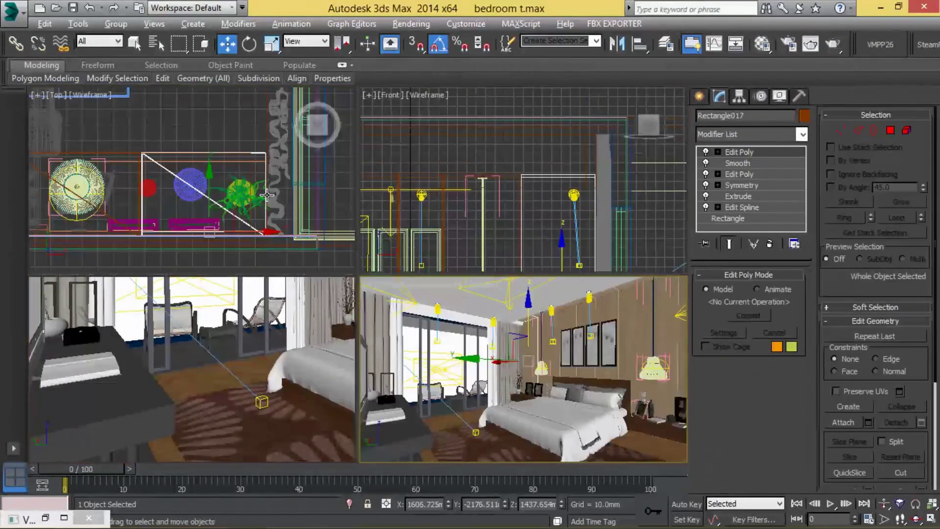
key(alt+w)
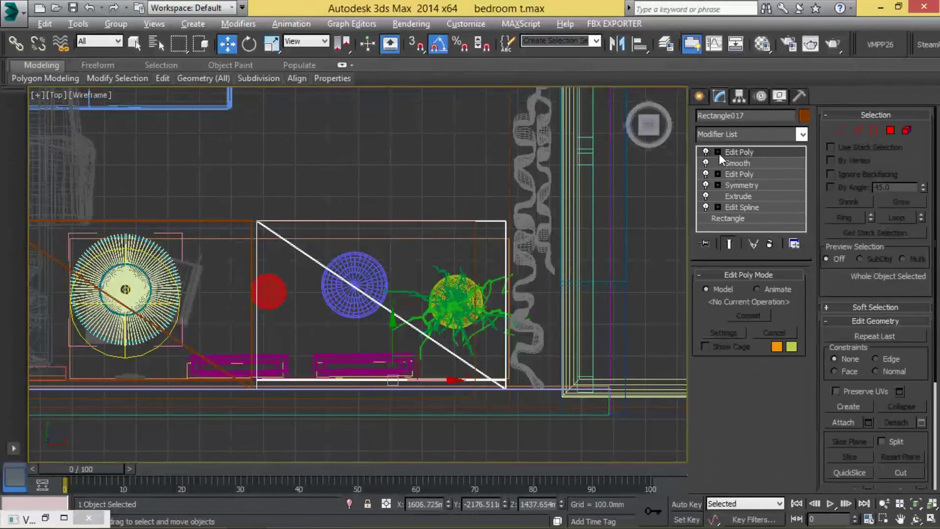
click(451, 182)
key(alt+w)
Tilt and dolly the camera back to show more of the bedroom
click(527, 349)
key(alt+w)
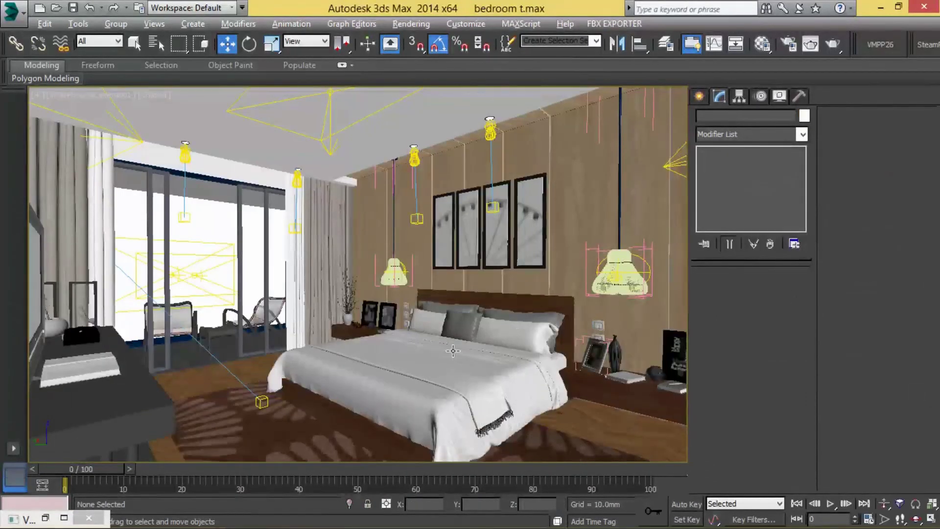
middle_drag(452, 350, 453, 345)
click(883, 503)
drag(468, 319, 454, 347)
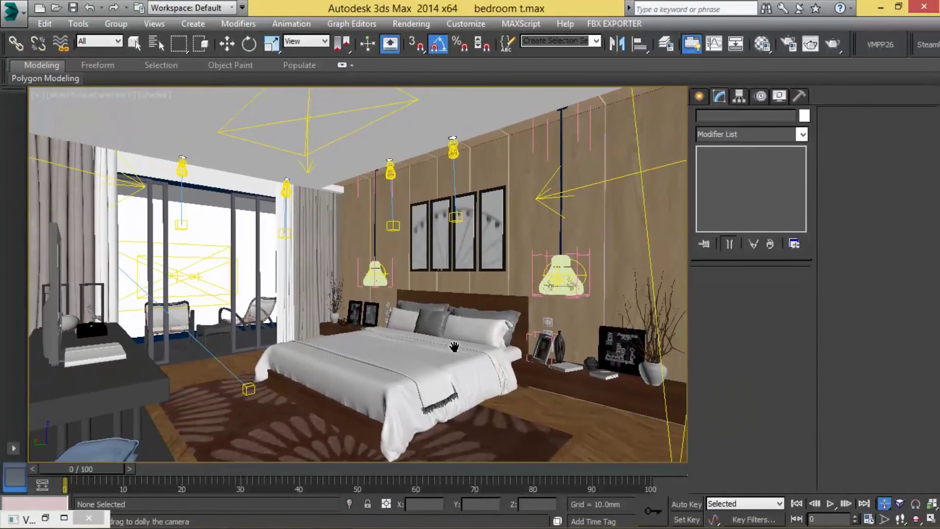
middle_drag(456, 345, 470, 343)
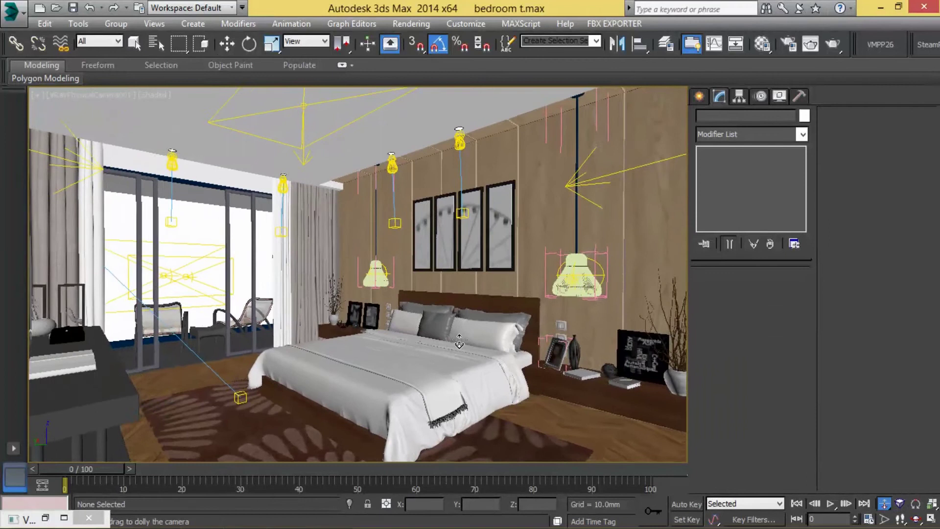
key(w)
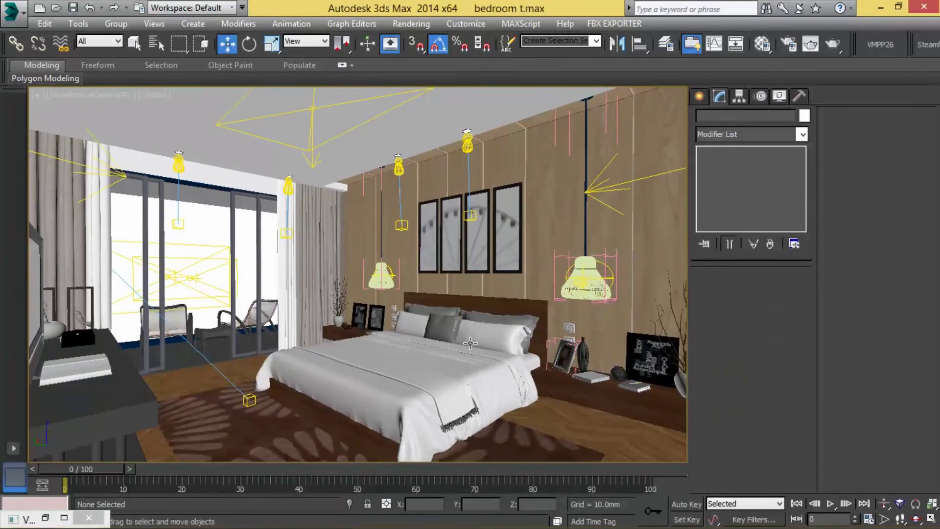
Lower the 'frame set' picture group to 1665.7mm and close both pendant-lamp groups
click(497, 277)
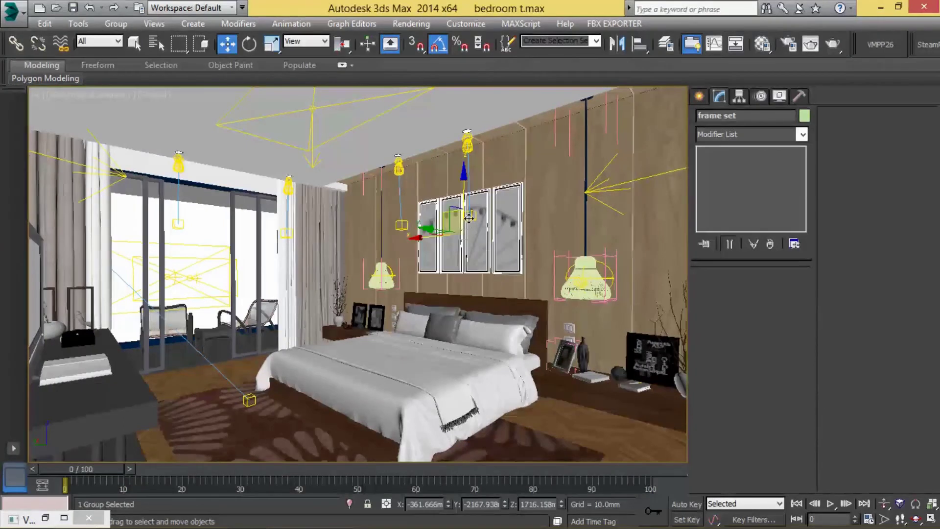
drag(470, 211, 471, 215)
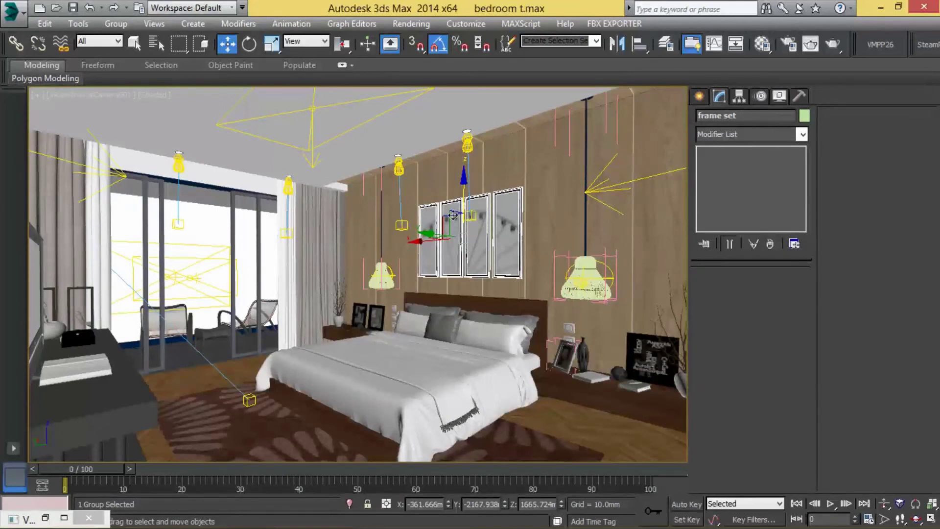
click(389, 293)
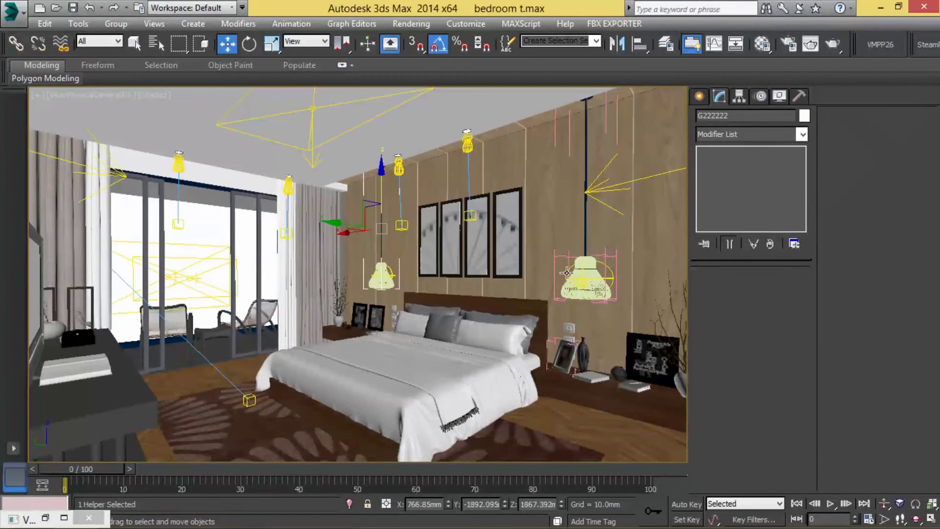
ctrl+click(591, 277)
click(115, 23)
click(141, 88)
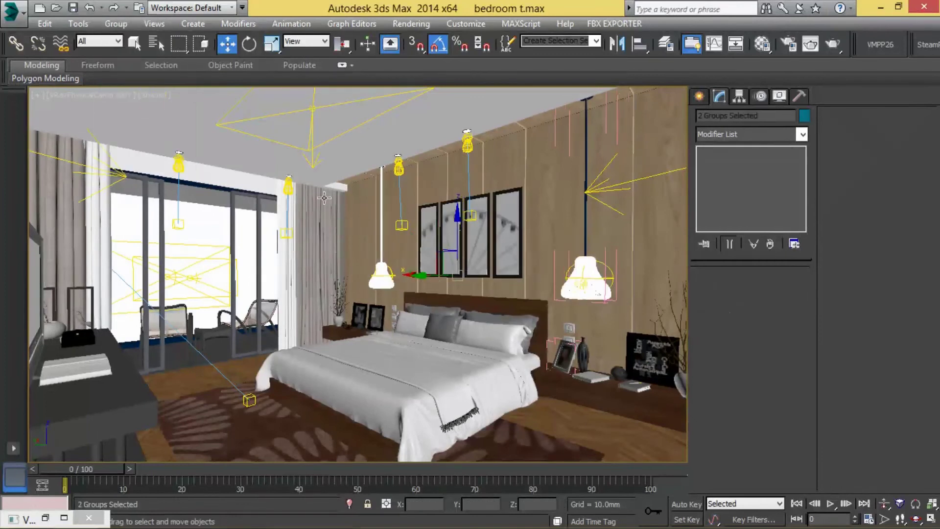
In Top view, select both bedside lamps and nudge them slightly in plan
key(t)
middle_drag(209, 302, 248, 286)
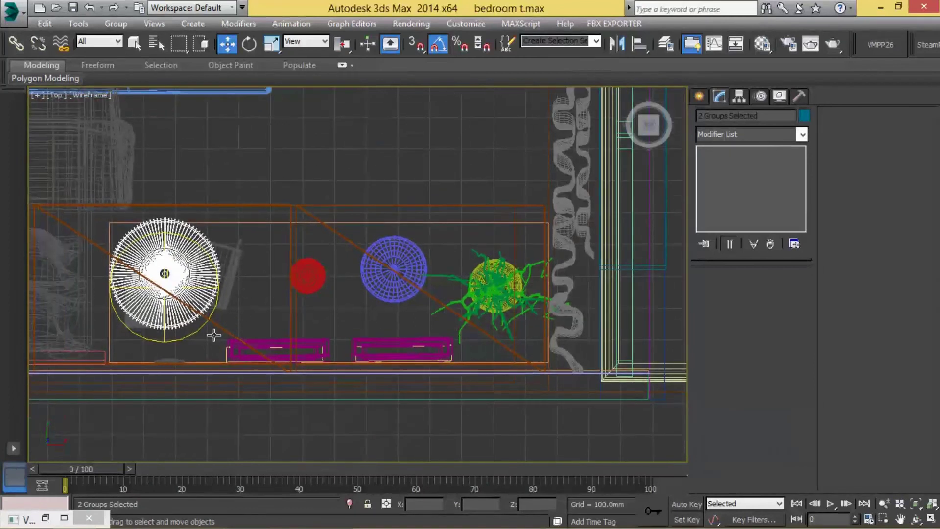
scroll(289, 308, down, 2)
scroll(299, 304, up, 3)
scroll(246, 275, up, 2)
scroll(195, 297, up, 3)
scroll(196, 296, down, 3)
middle_drag(480, 227, 424, 224)
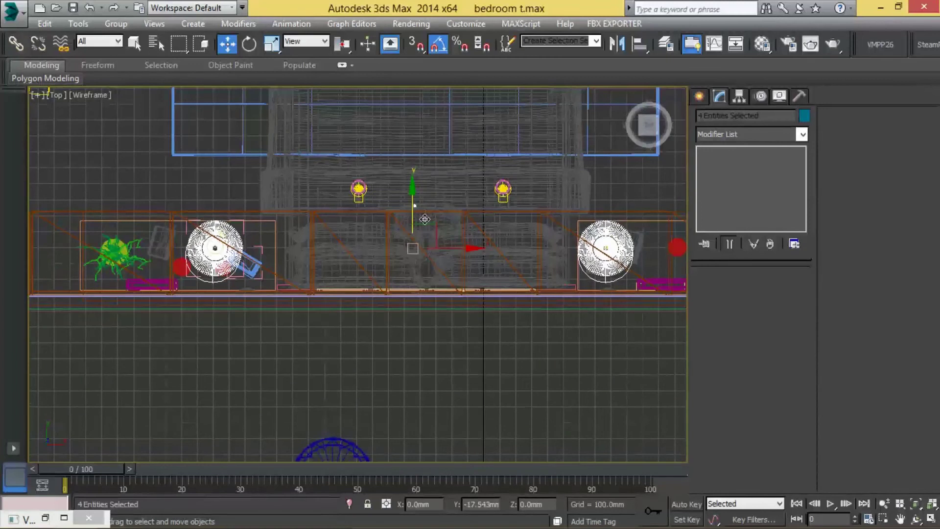
drag(423, 224, 422, 227)
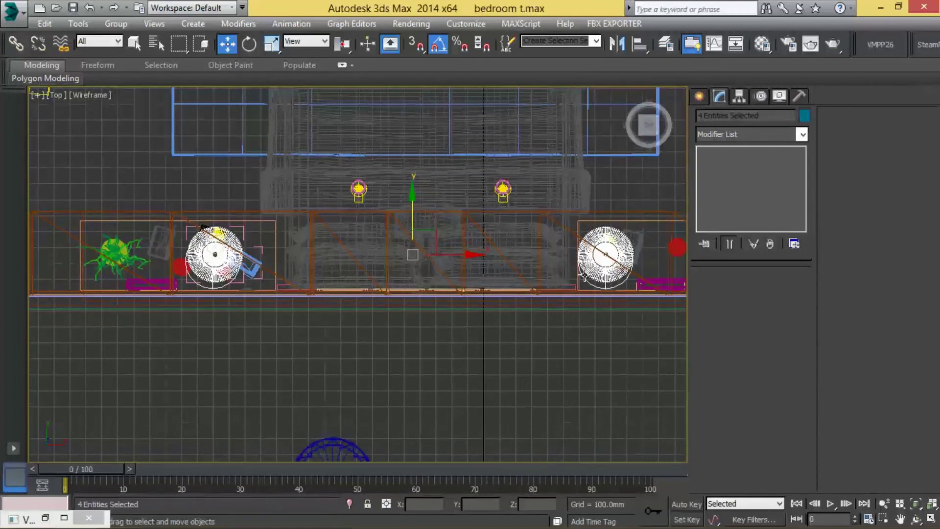
Move both bedside sphere lights upward in plan, deselect, and return to the camera view
click(606, 273)
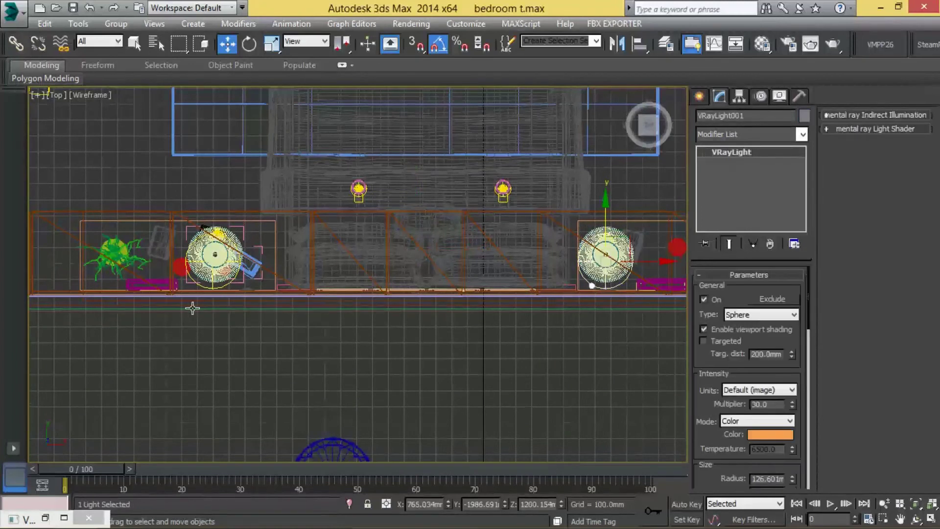
ctrl+click(215, 294)
scroll(217, 297, up, 3)
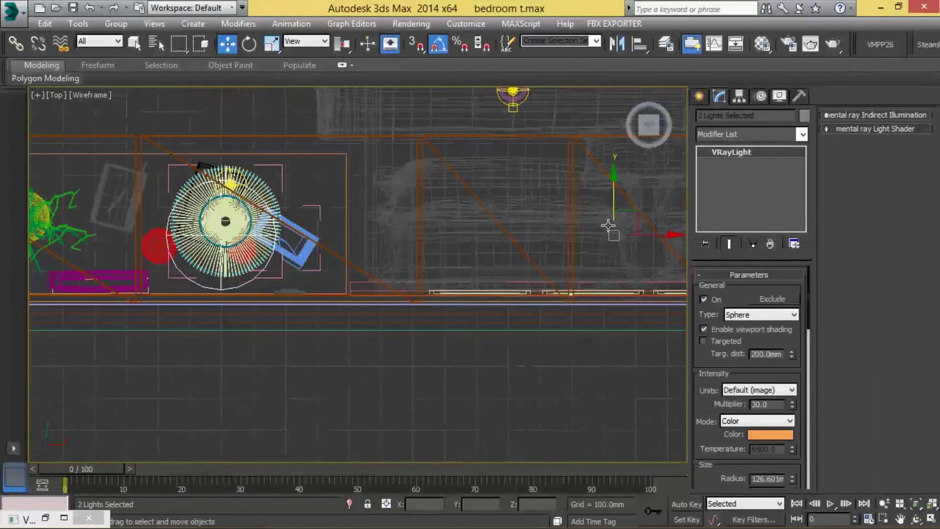
drag(625, 210, 625, 177)
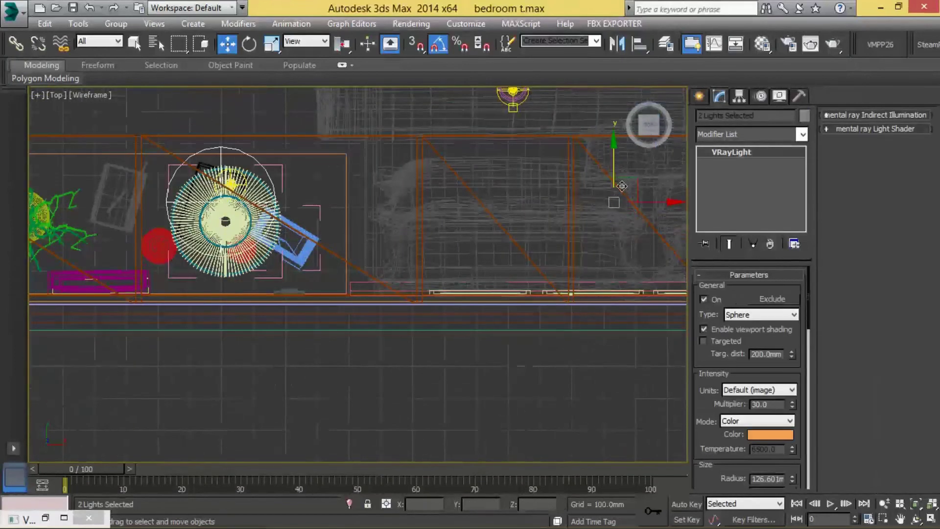
click(581, 359)
key(c)
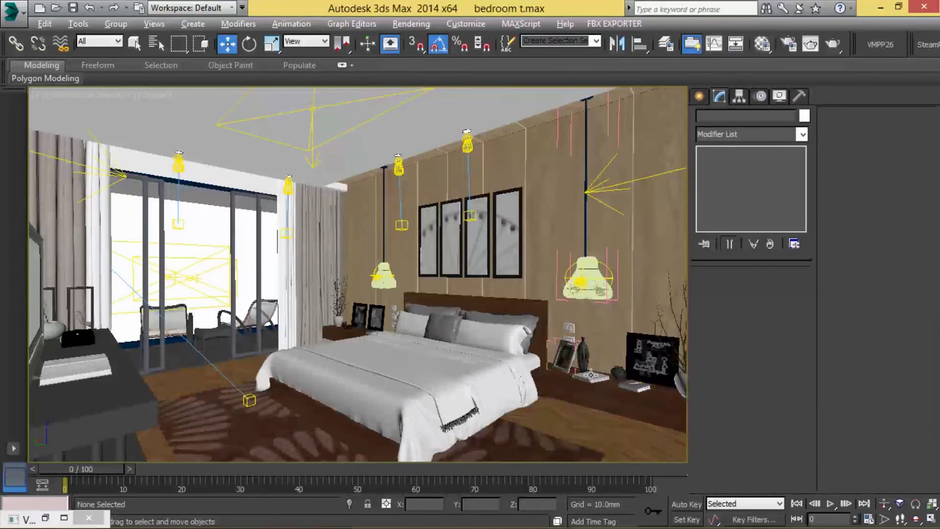
Test-render the camera view, then open the backdrop VRayLightMtl in the Material Editor
key(shift+q)
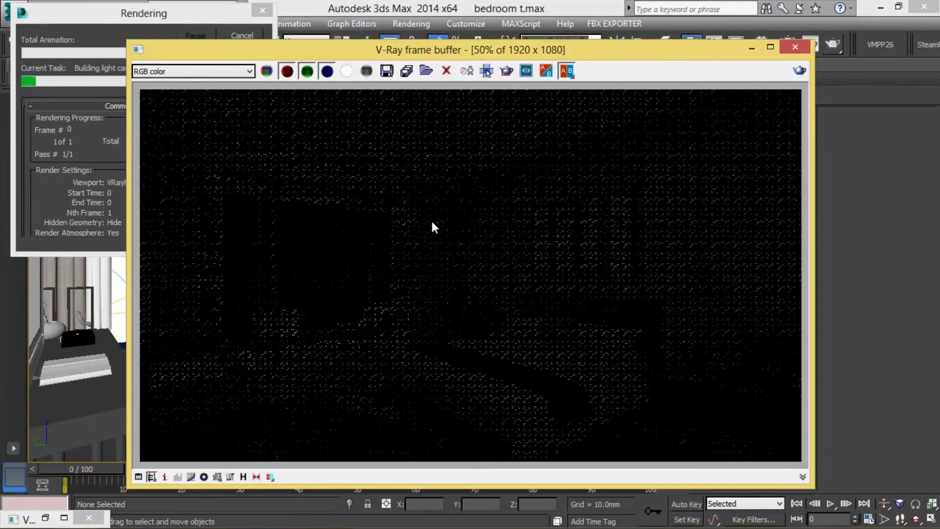
click(795, 48)
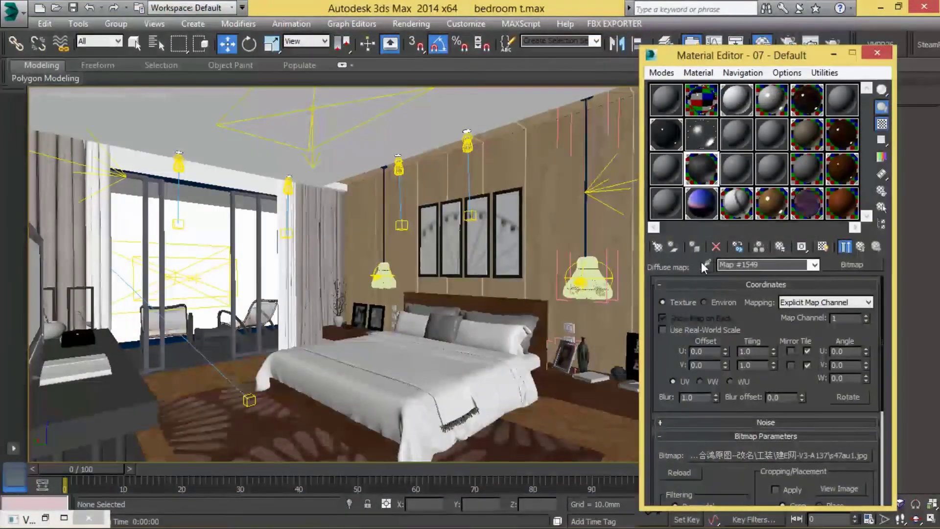
click(706, 264)
click(378, 204)
click(210, 231)
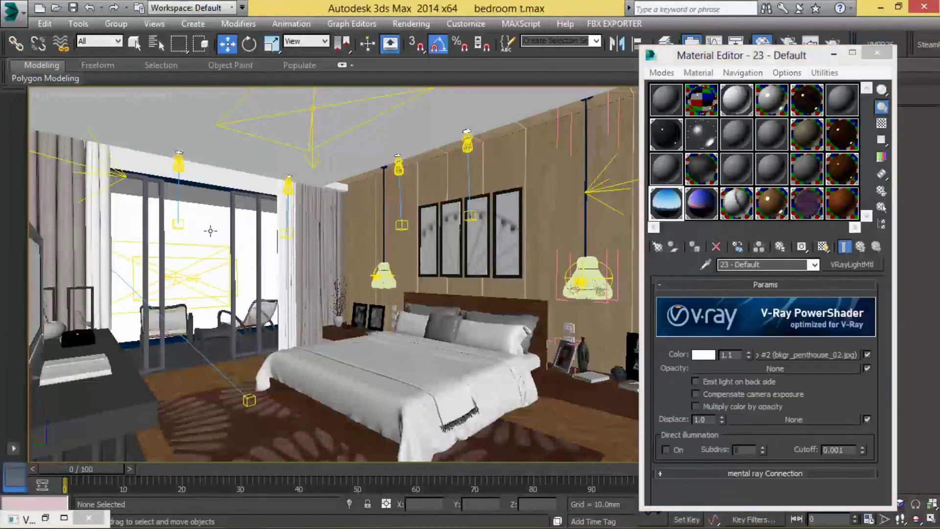
Shift the small light box and load bkgr_penthouse_02 as the backdrop light's Color map
click(249, 399)
drag(274, 366, 274, 372)
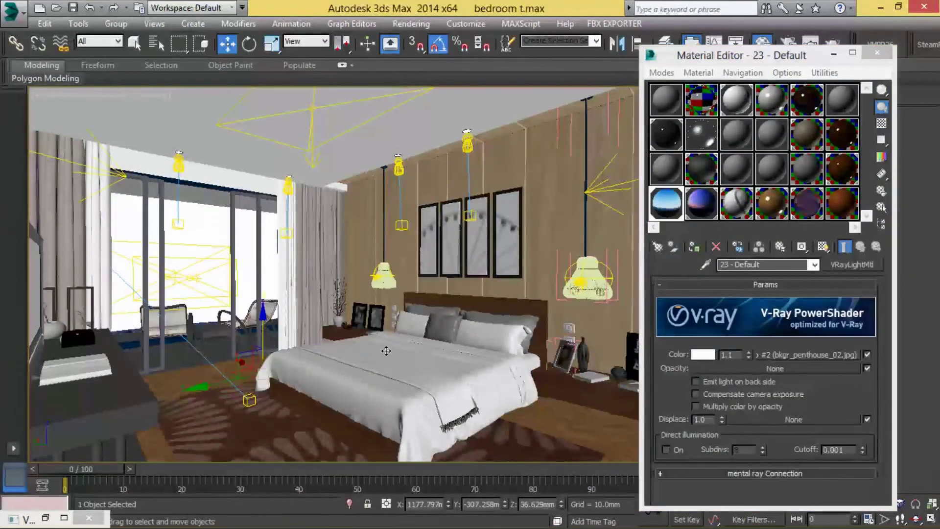
click(810, 355)
click(727, 455)
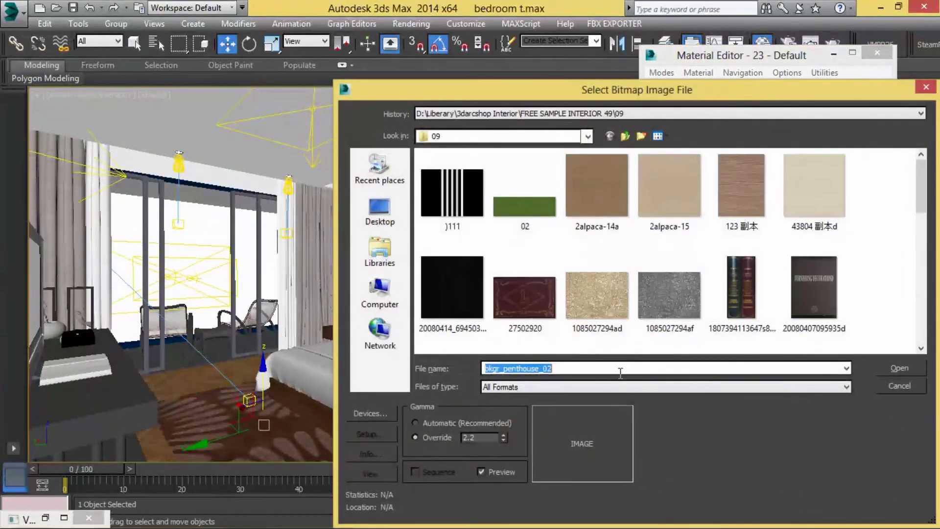
click(899, 368)
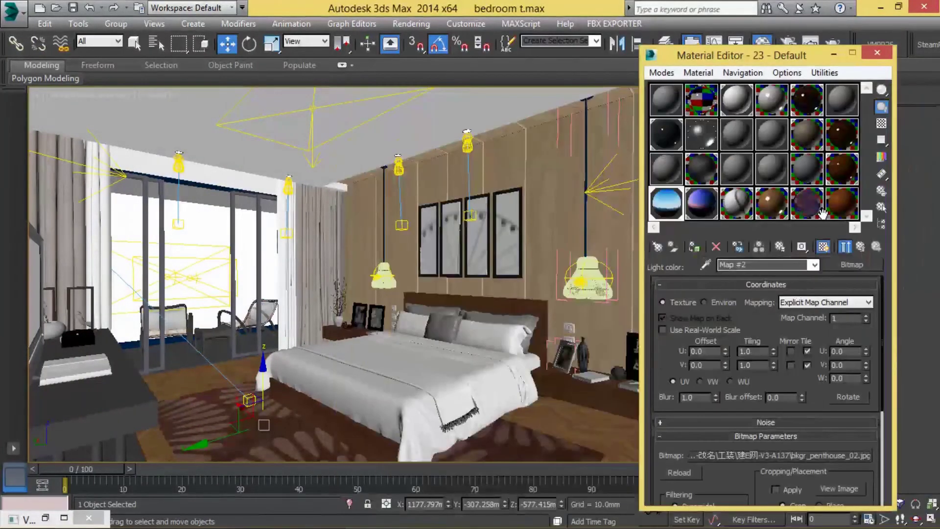
click(859, 251)
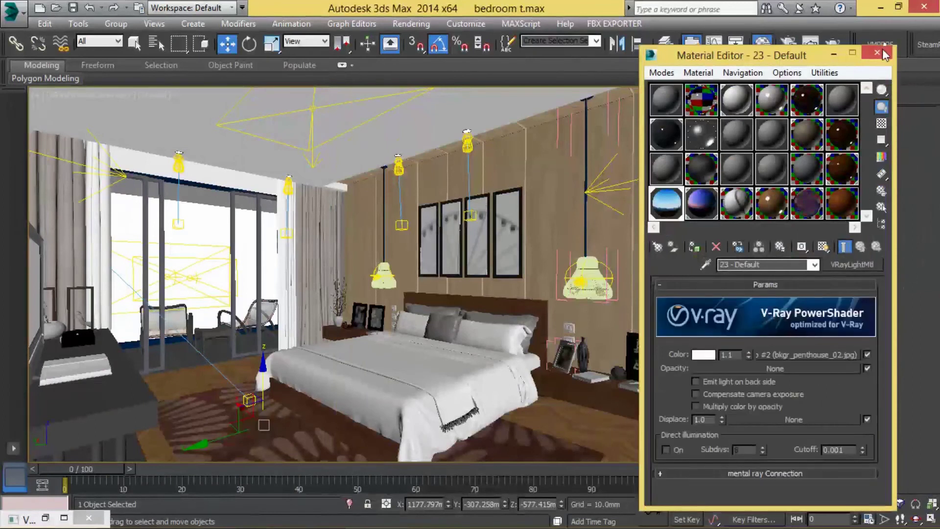
click(882, 48)
Render a V-Ray region around the window to check the city backdrop
click(838, 43)
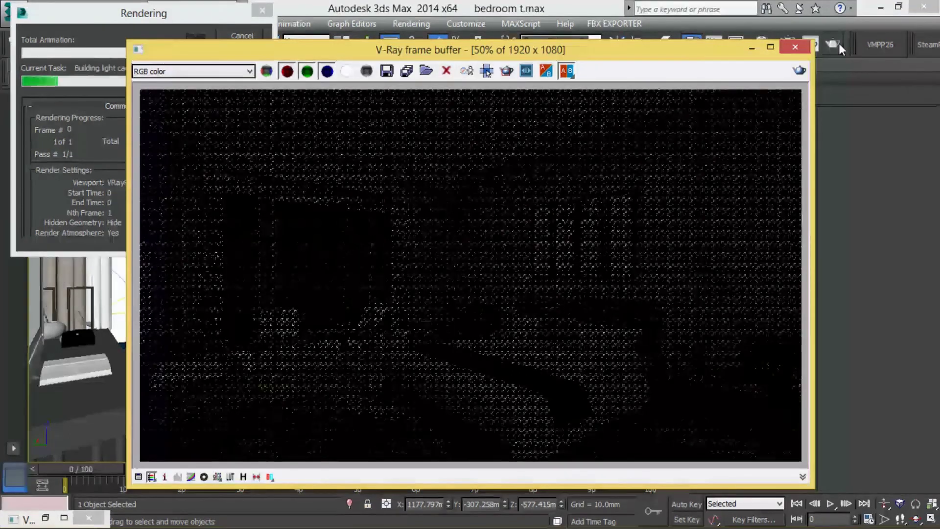
click(114, 66)
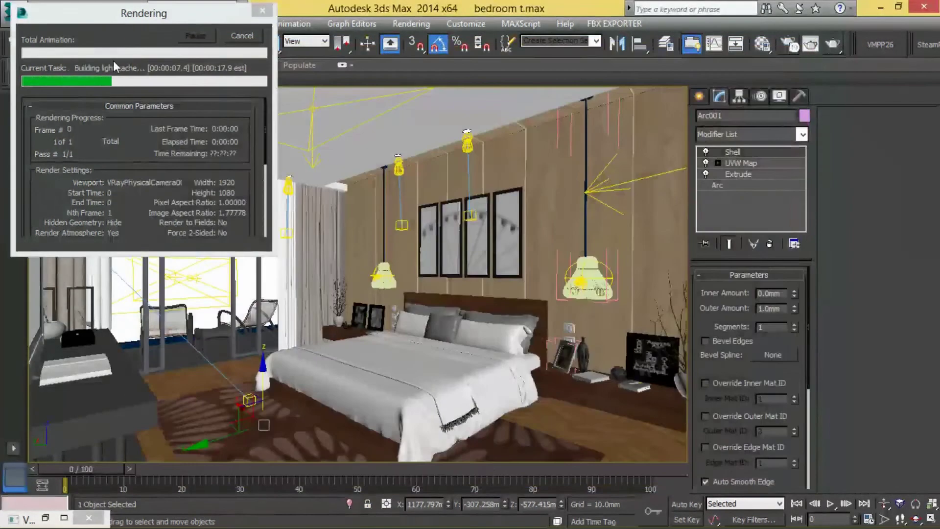
click(762, 44)
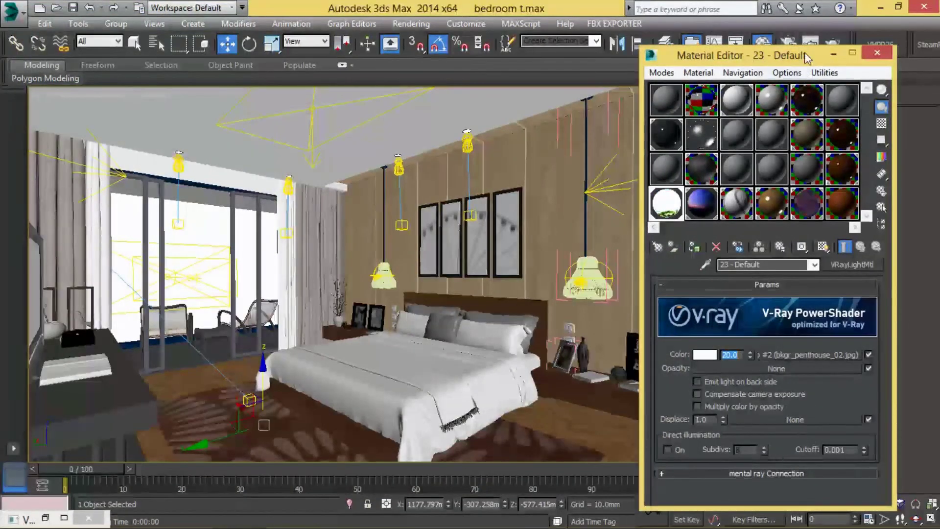
right_click(489, 154)
click(513, 309)
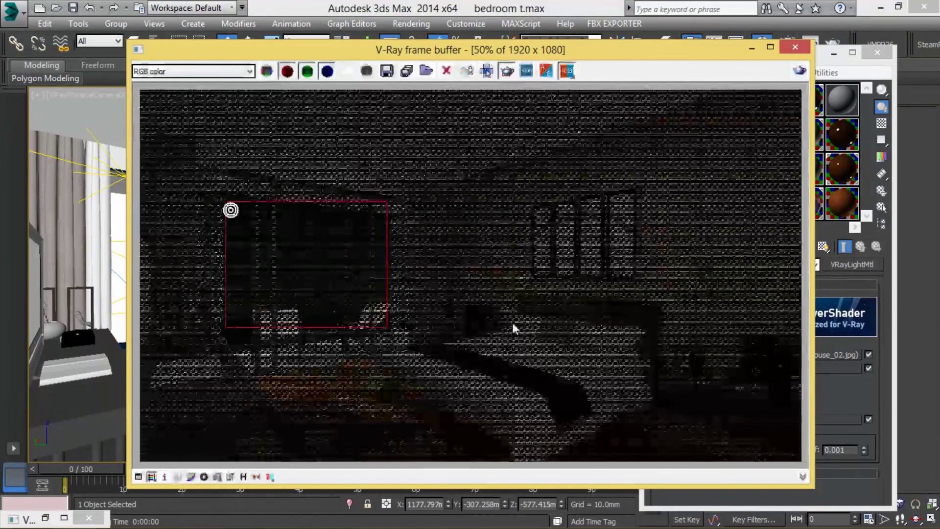
drag(192, 270, 395, 371)
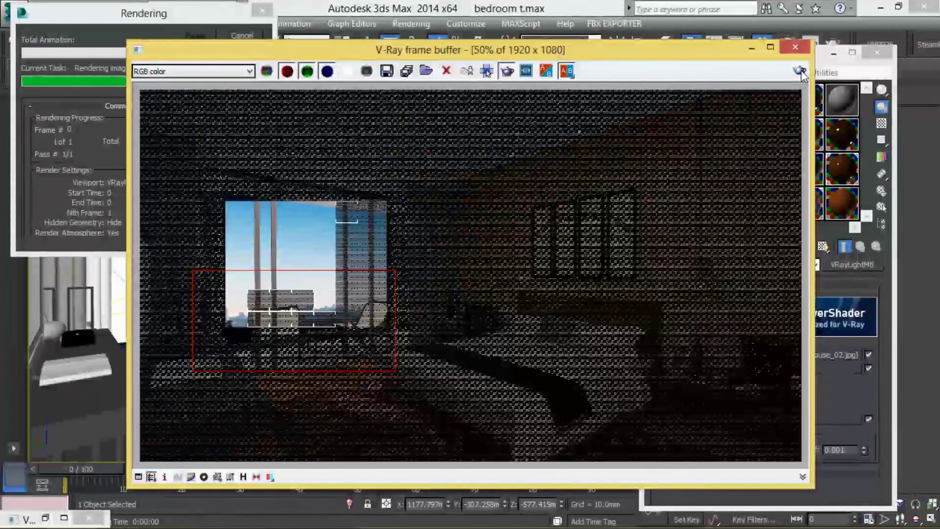
drag(211, 168, 428, 390)
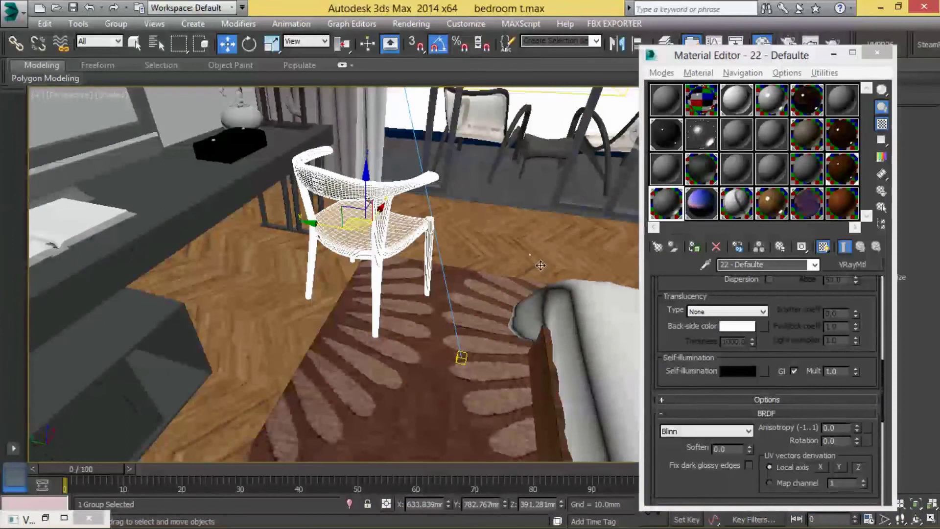
Rotate the chair beside the desk around its vertical axis
click(540, 265)
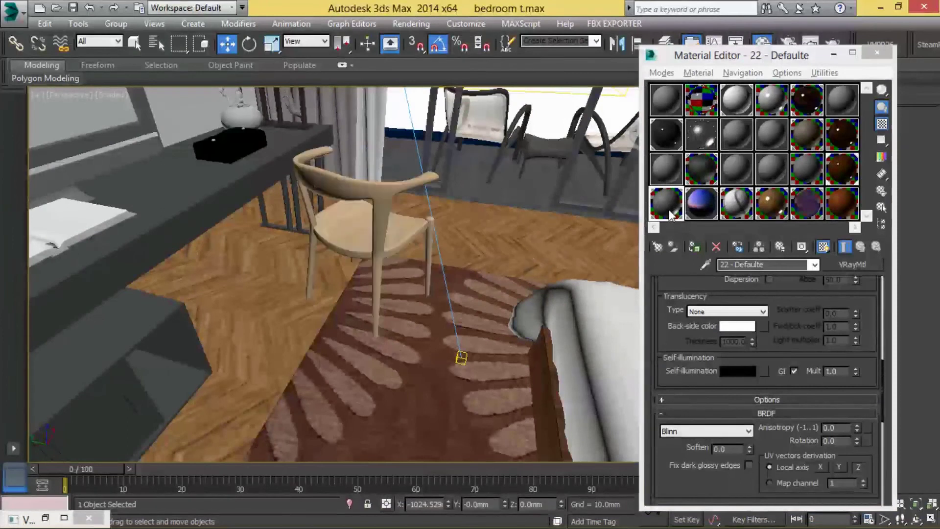
click(695, 245)
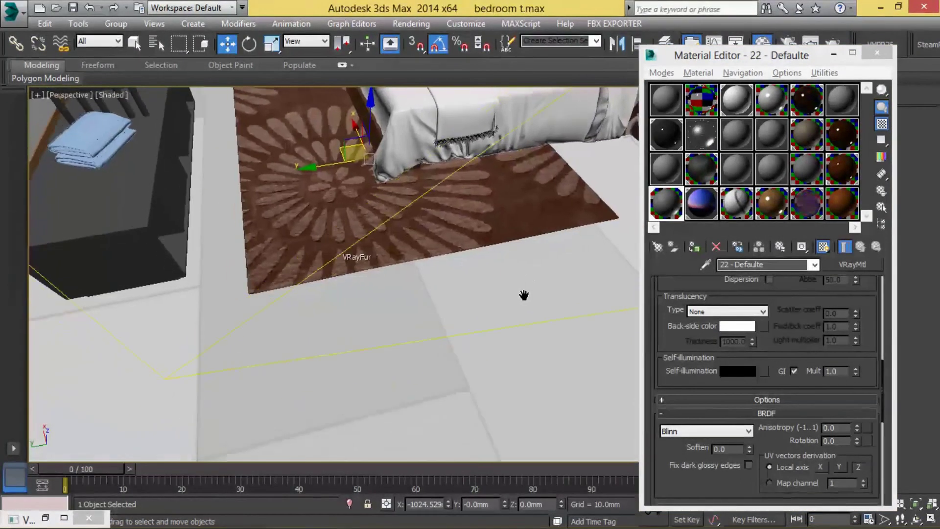
alt+middle_drag(464, 214, 369, 220)
scroll(369, 220, up, 5)
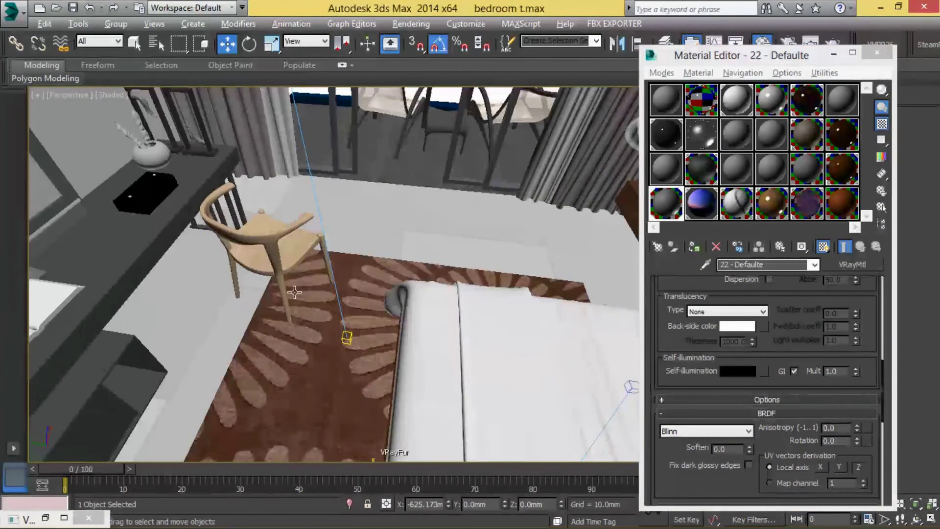
click(293, 288)
key(e)
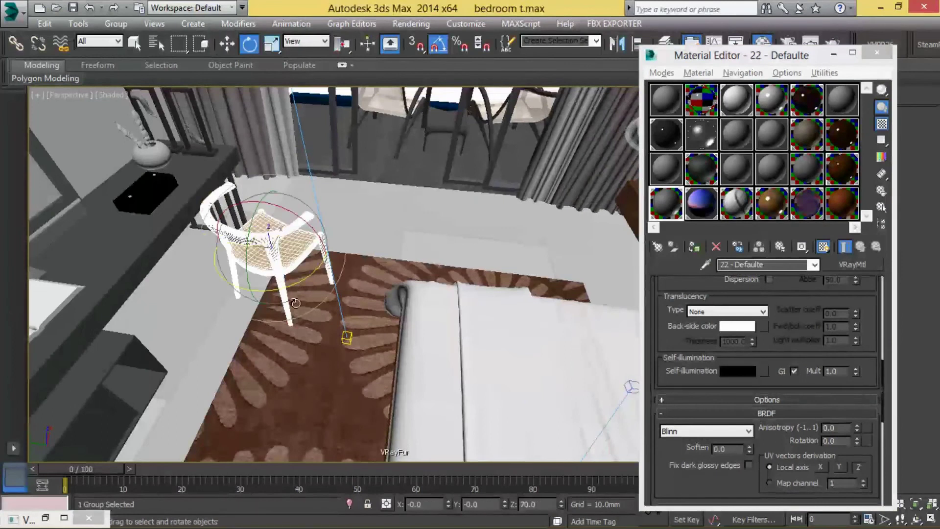
drag(293, 288, 219, 215)
Check the layout in top and perspective views, then move the chair next to the desk
key(t)
scroll(436, 274, up, 5)
scroll(441, 279, down, 3)
key(w)
key(p)
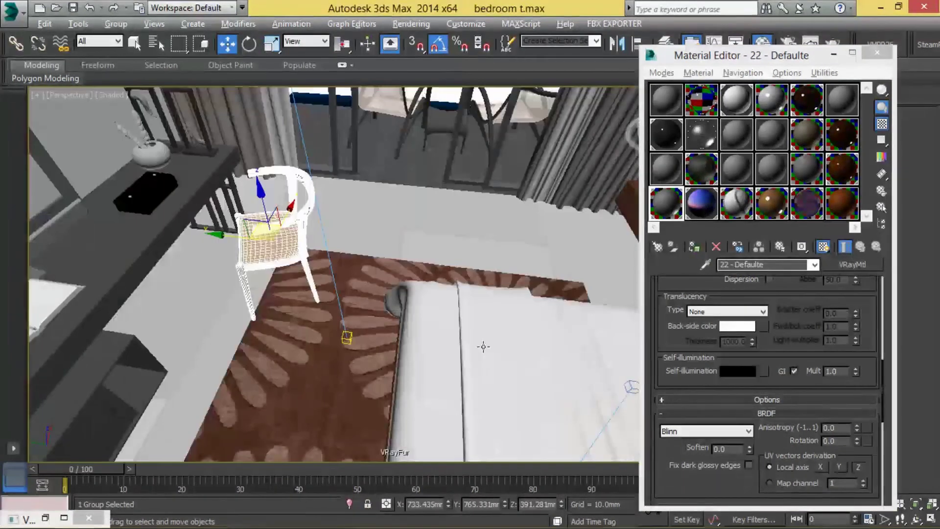
mouse_move(443, 283)
alt+middle_down()
mouse_move(385, 281)
mouse_move(391, 293)
alt+middle_up()
scroll(385, 282, down, 5)
key(t)
scroll(412, 296, up, 5)
scroll(412, 297, down, 5)
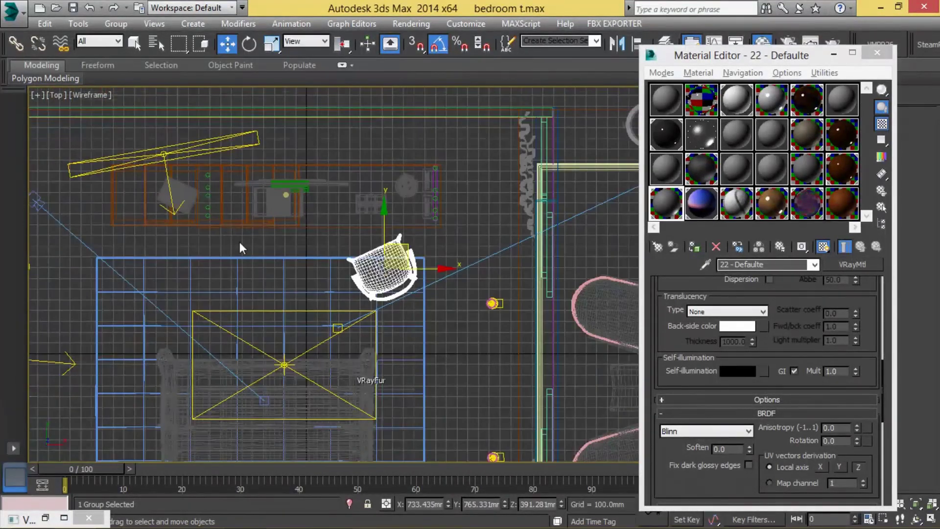
key(p)
key(c)
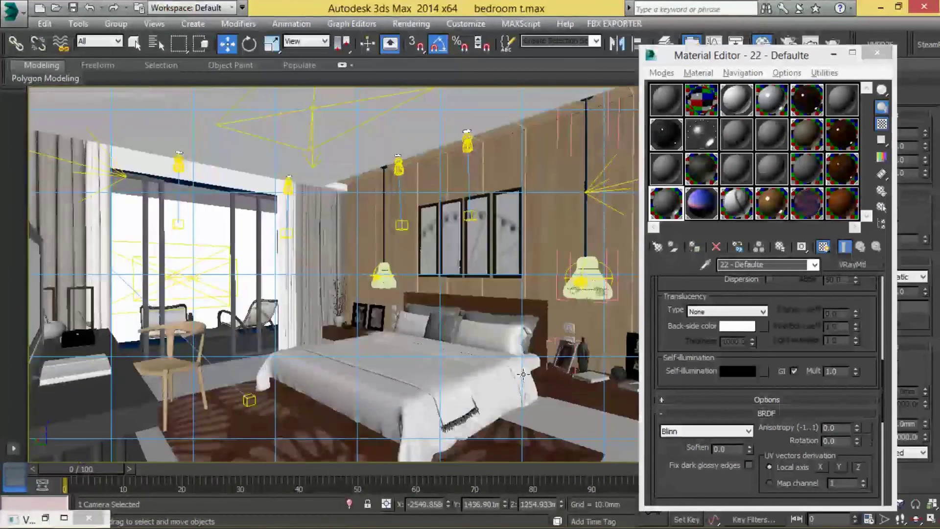
click(176, 388)
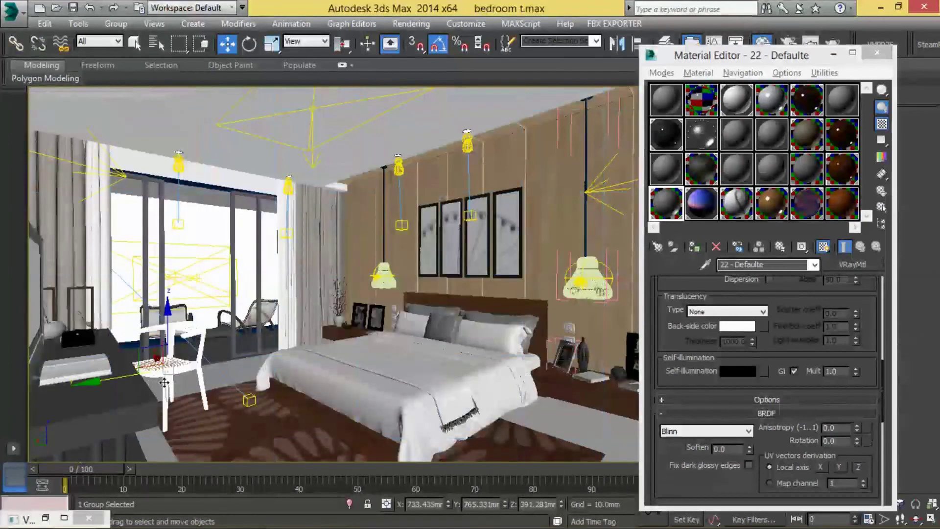
drag(166, 368, 149, 361)
Add a UVW Map modifier to the floor plane and isolate it
click(585, 430)
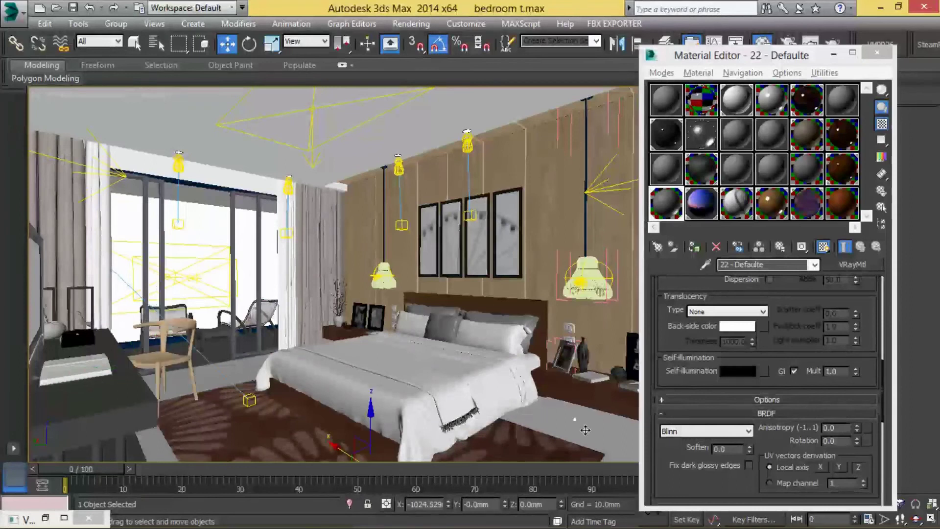
click(834, 55)
click(749, 133)
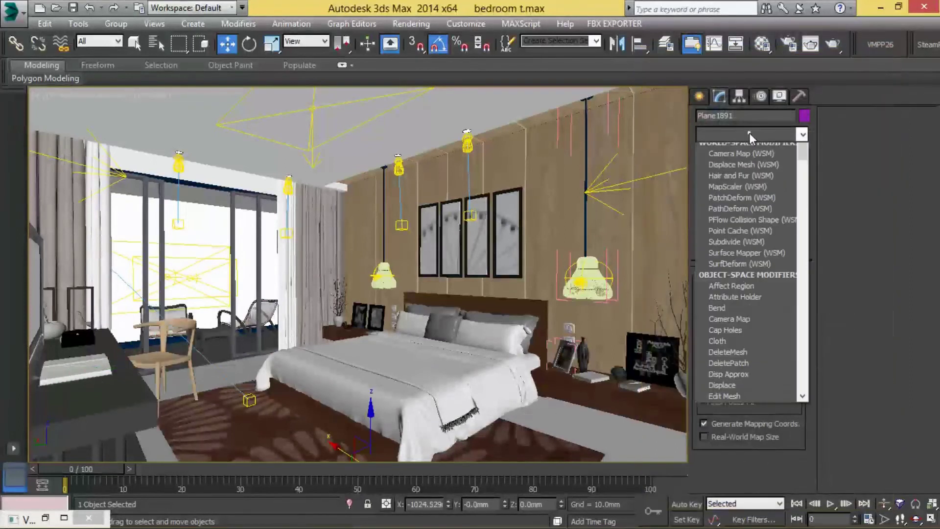
text(uvw)
key(Return)
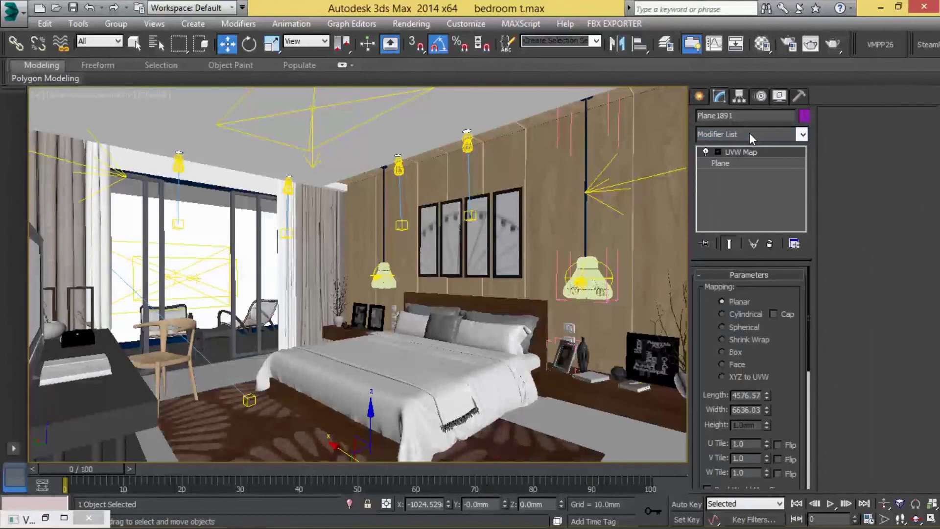
key(alt+q)
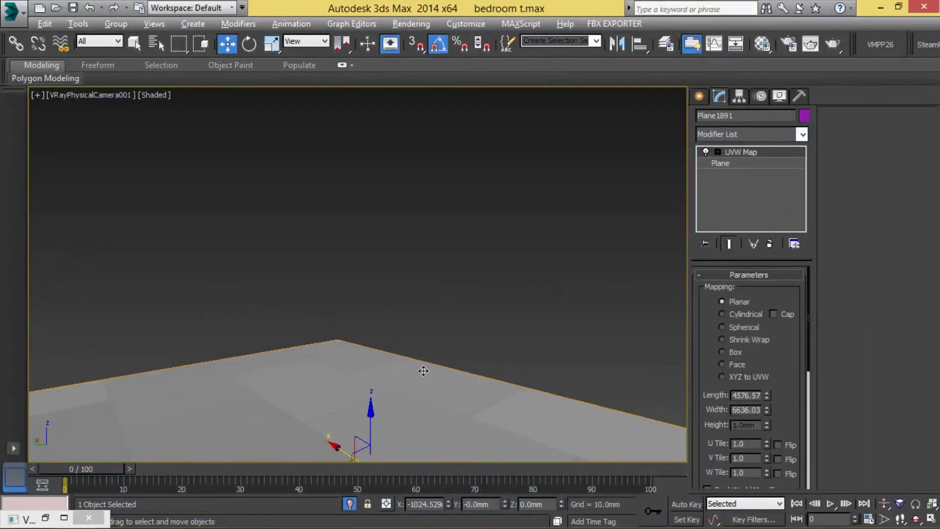
key(p)
mouse_move(413, 360)
alt+middle_down()
mouse_move(386, 435)
mouse_move(373, 374)
mouse_move(387, 377)
alt+middle_up()
Shrink the UVW Map to about 2169.29 × 3174.67, then exit isolation
drag(778, 422, 781, 455)
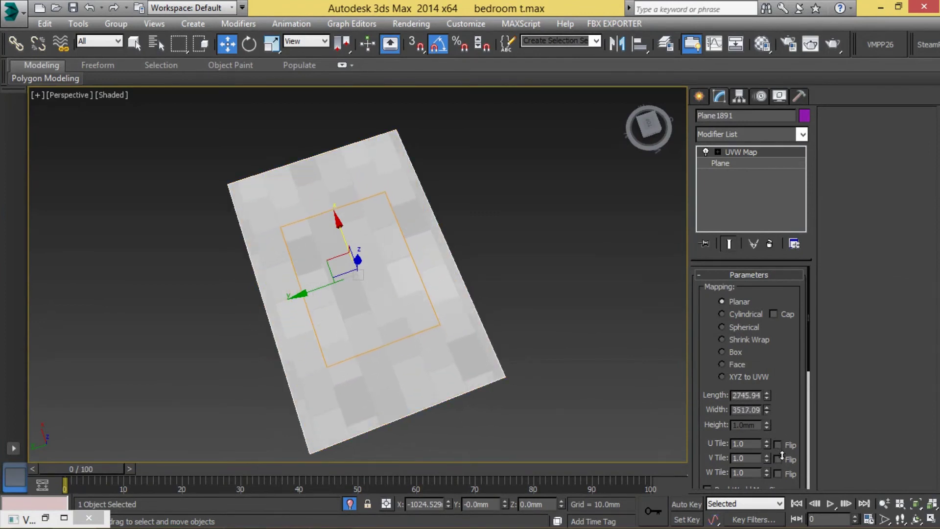
scroll(440, 331, up, 5)
mouse_move(440, 332)
alt+middle_down()
mouse_move(466, 319)
mouse_move(430, 306)
alt+middle_up()
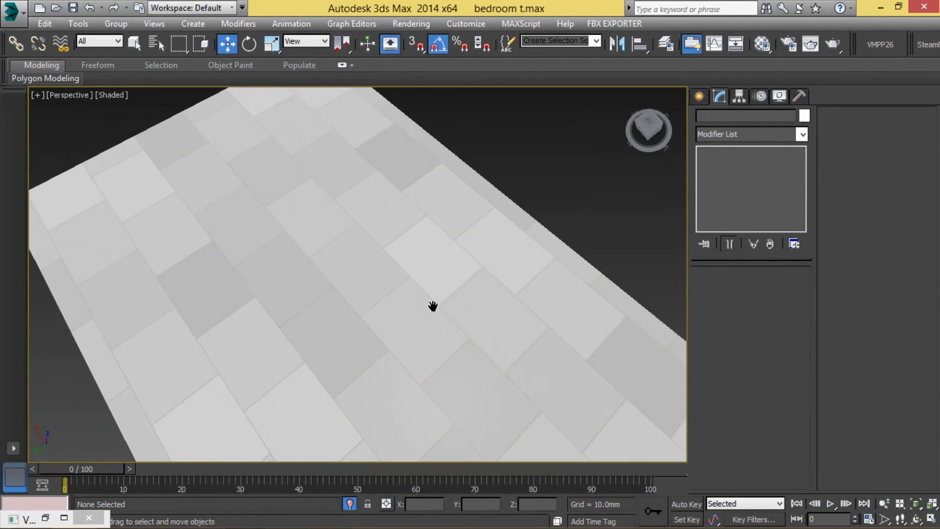
mouse_move(766, 411)
mouse_down()
mouse_move(768, 426)
mouse_move(782, 428)
mouse_up()
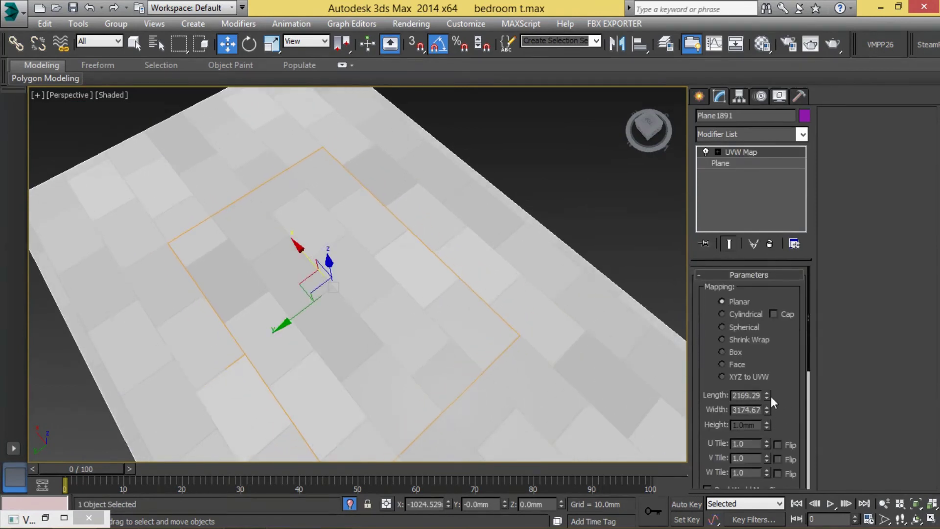
click(579, 145)
key(t)
key(F3)
middle_drag(263, 193, 350, 243)
scroll(307, 417, down, 2)
click(349, 505)
Review V-Ray settings, test-render the VRay camera view at 1920 × 1080, and close it
click(259, 126)
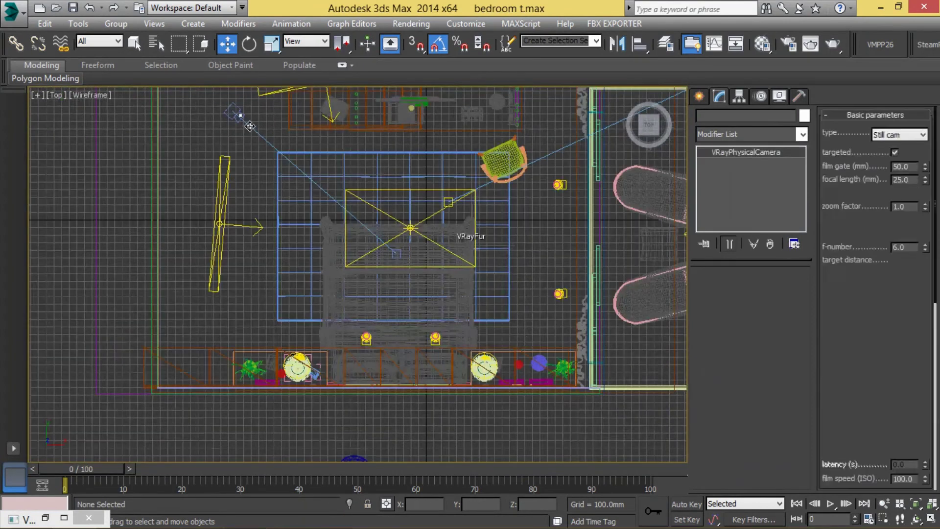
key(c)
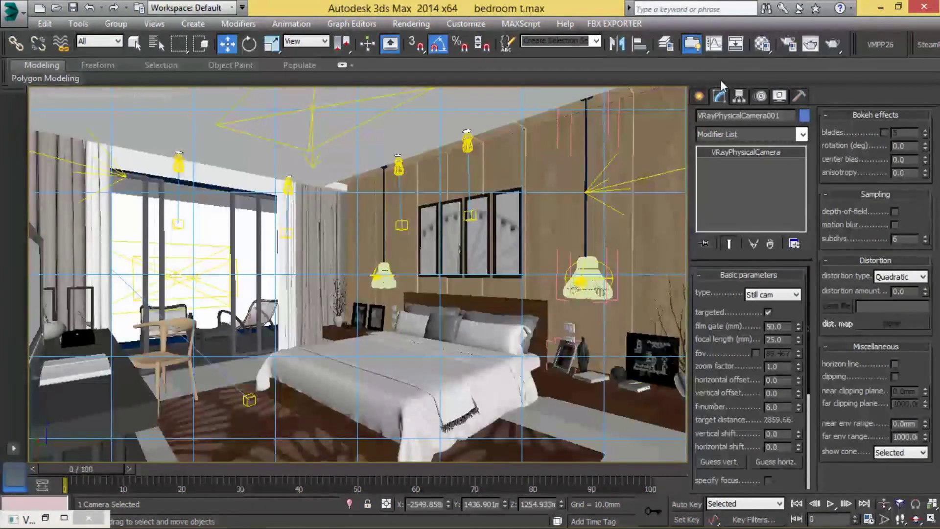
key(F10)
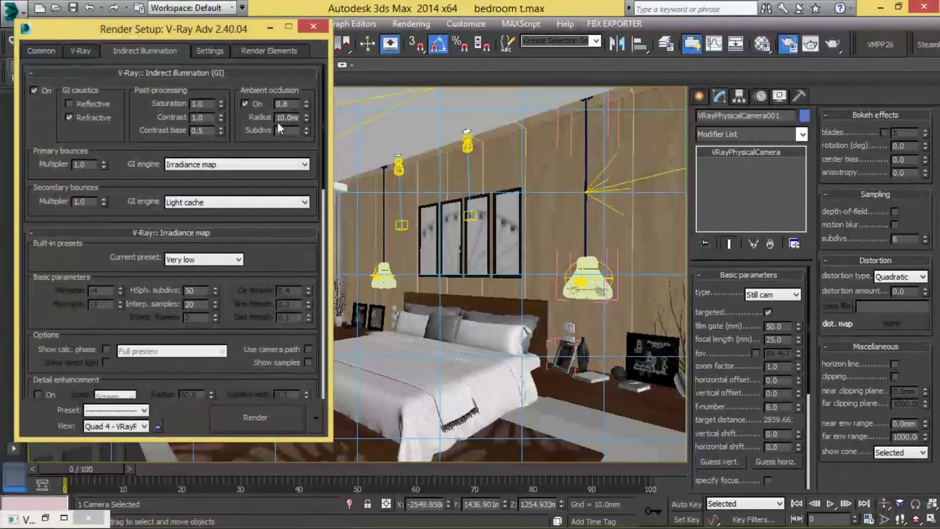
click(209, 50)
click(280, 218)
click(314, 26)
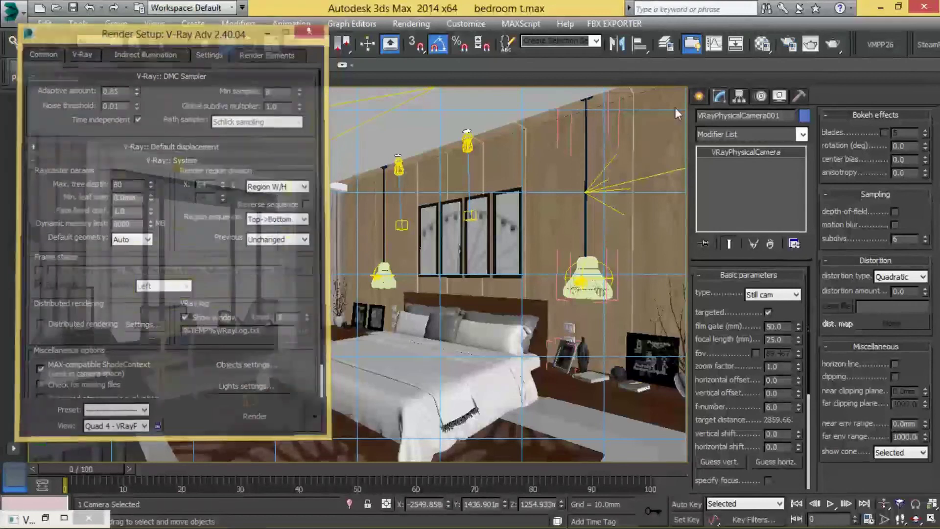
click(841, 41)
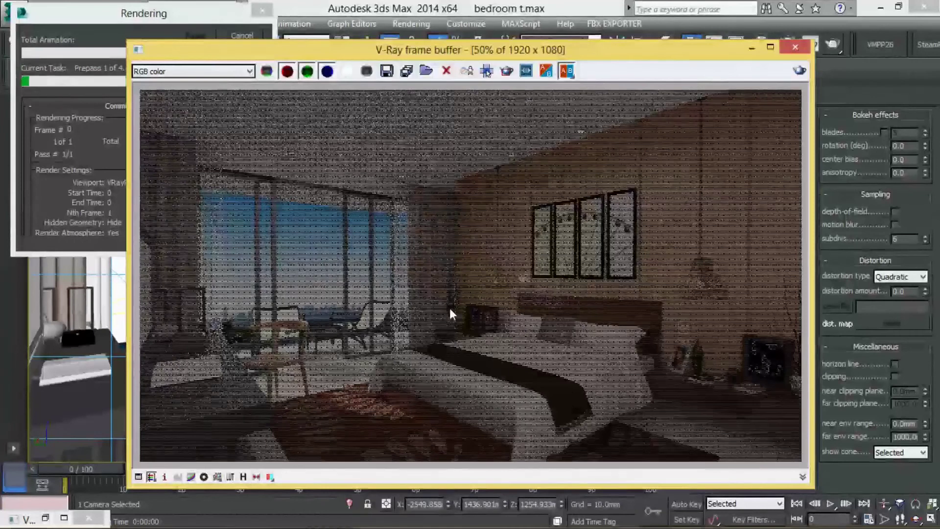
click(792, 49)
In Top view, select the pendant lamp group beside the bed, then switch to camera view
key(t)
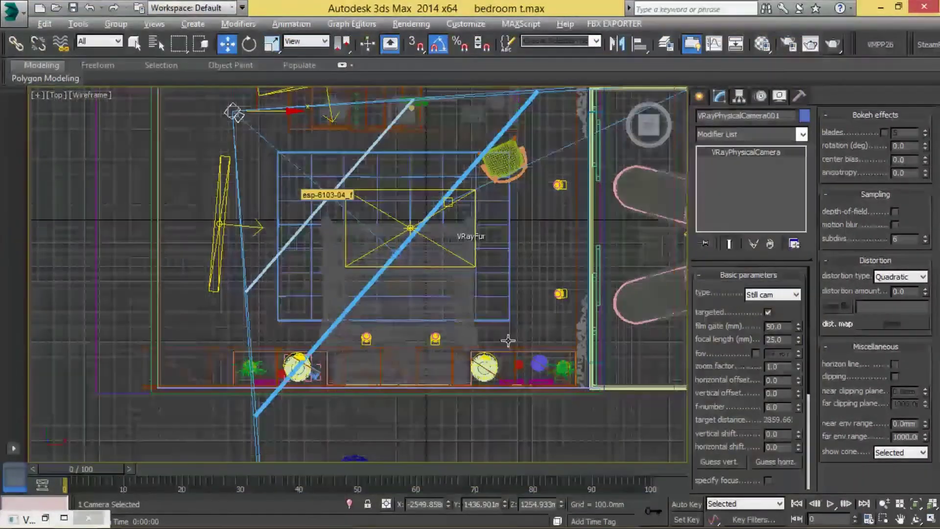
scroll(510, 377, up, 4)
scroll(510, 376, up, 2)
scroll(494, 336, up, 2)
click(509, 336)
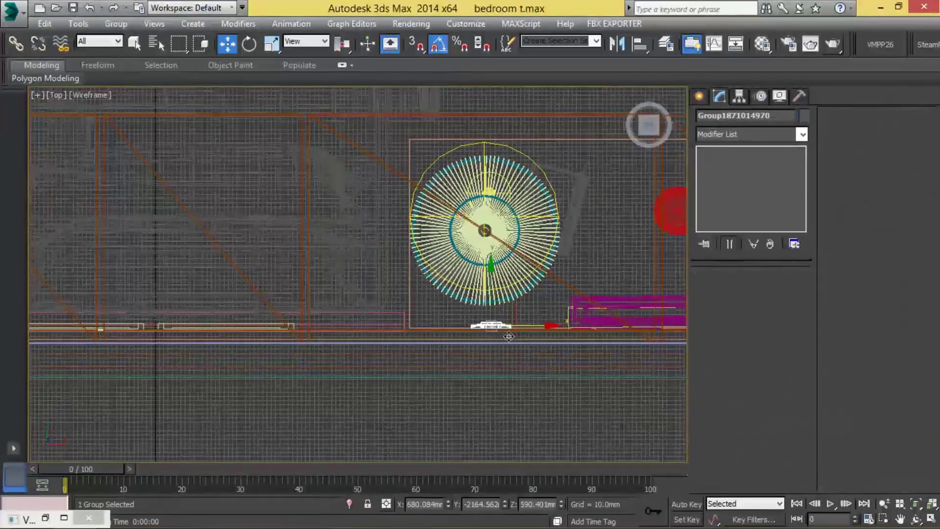
scroll(509, 336, up, 3)
scroll(509, 336, down, 4)
scroll(509, 336, down, 2)
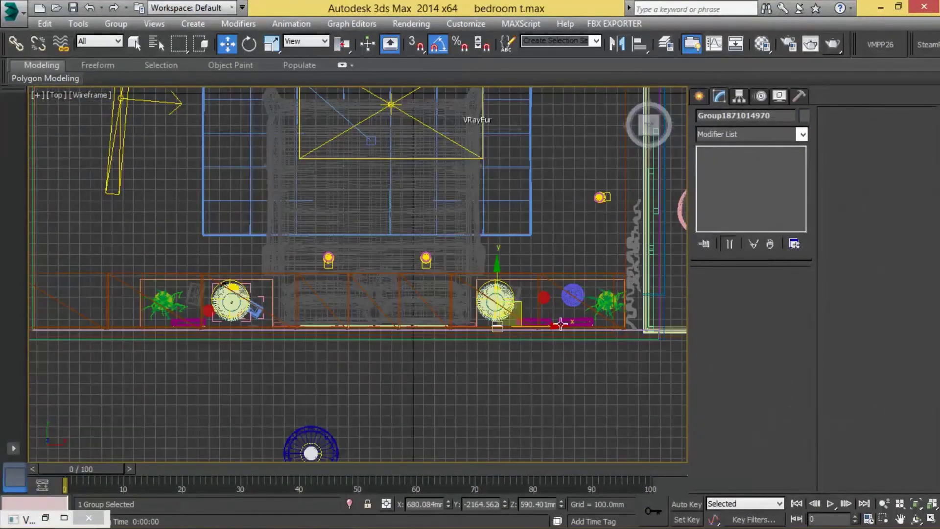
scroll(545, 302, up, 4)
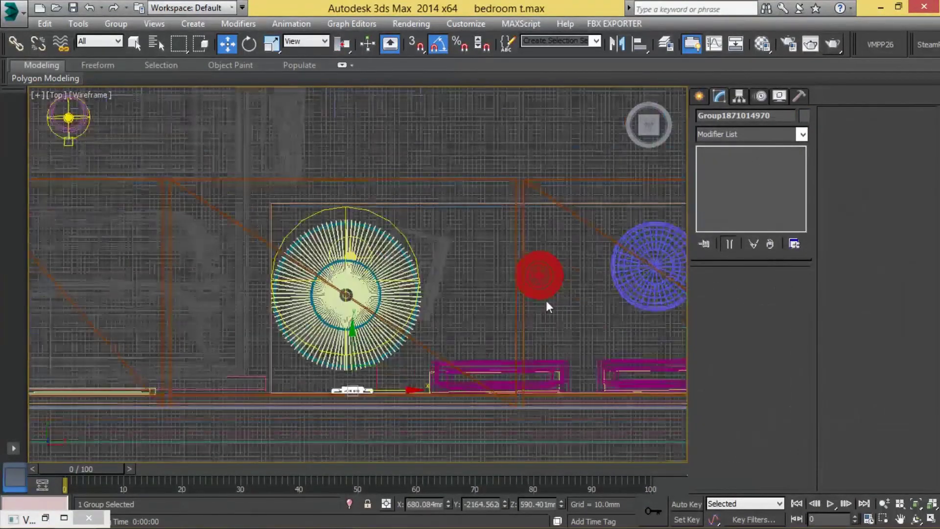
click(416, 304)
key(c)
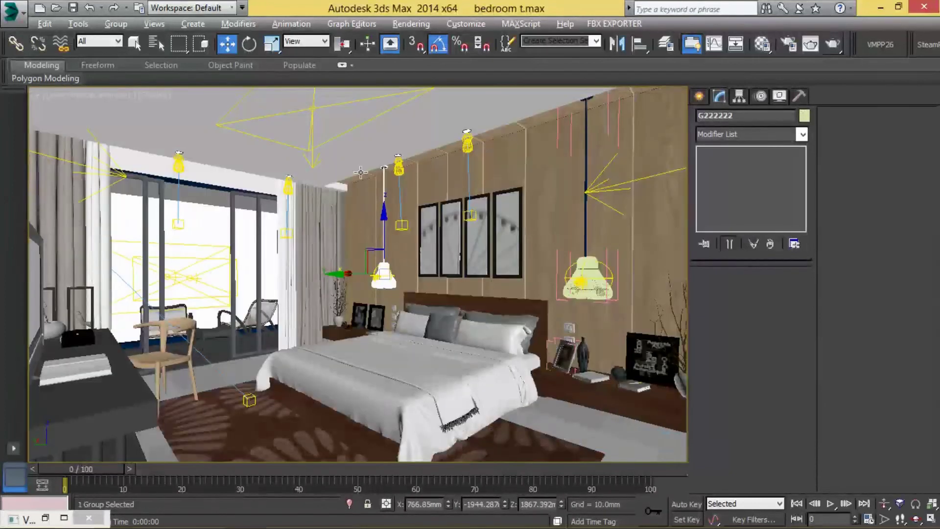
Open the lamp group and test-move it up and down, cancelling the move
click(115, 24)
click(129, 76)
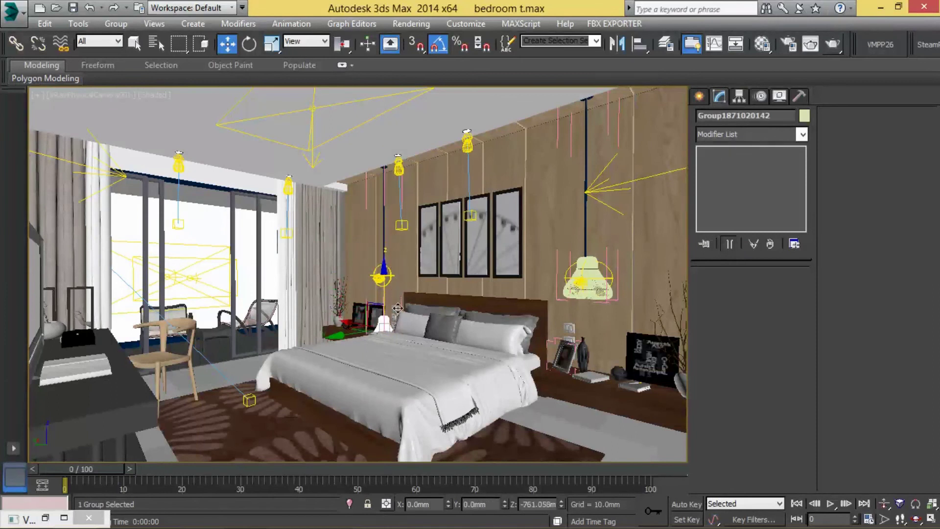
drag(398, 235, 399, 197)
drag(398, 292, 400, 328)
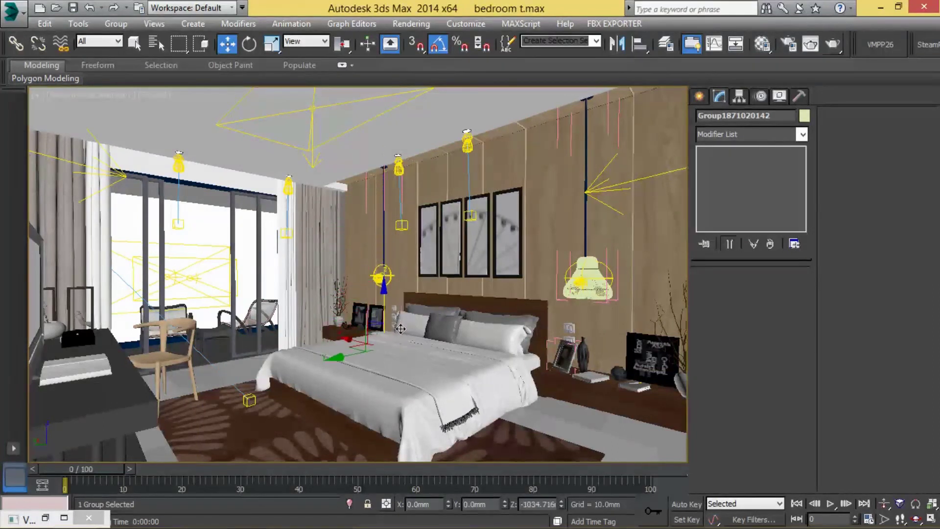
right_click(403, 348)
Nudge the large pendant lamp sideways to Y -1896.612mm beside the headboard
key(z)
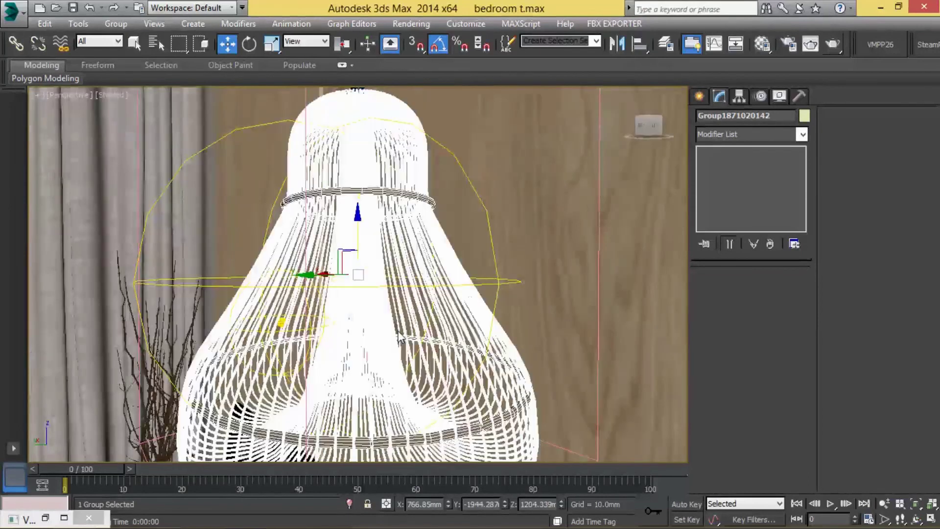
scroll(417, 308, down, 10)
alt+middle_drag(417, 308, 512, 242)
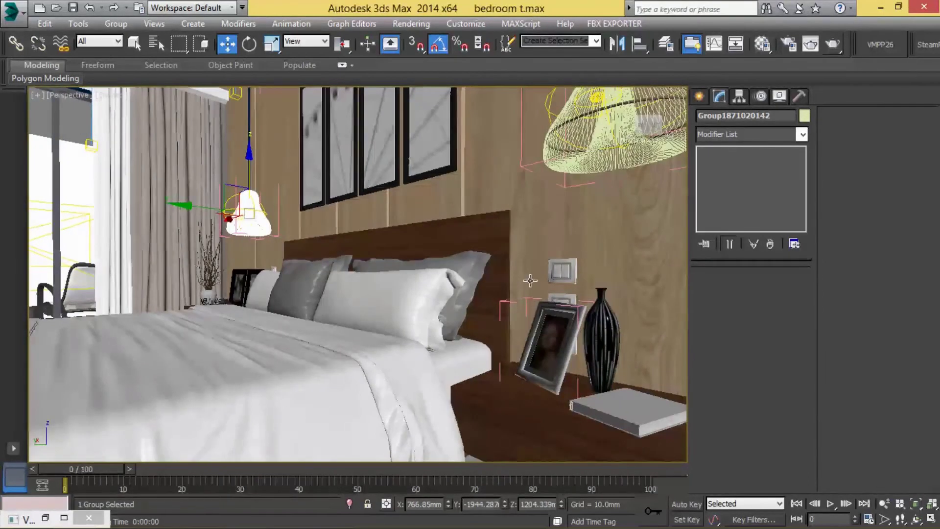
click(501, 227)
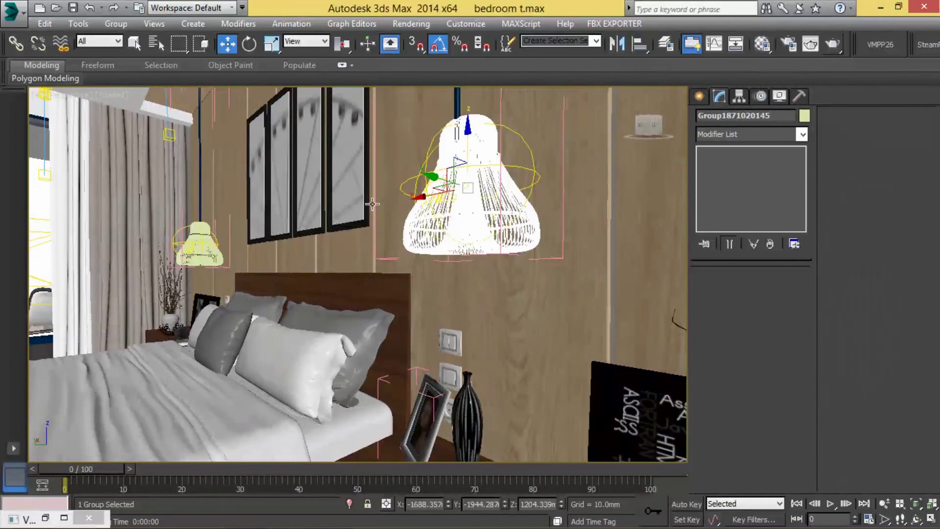
alt+middle_drag(372, 204, 454, 219)
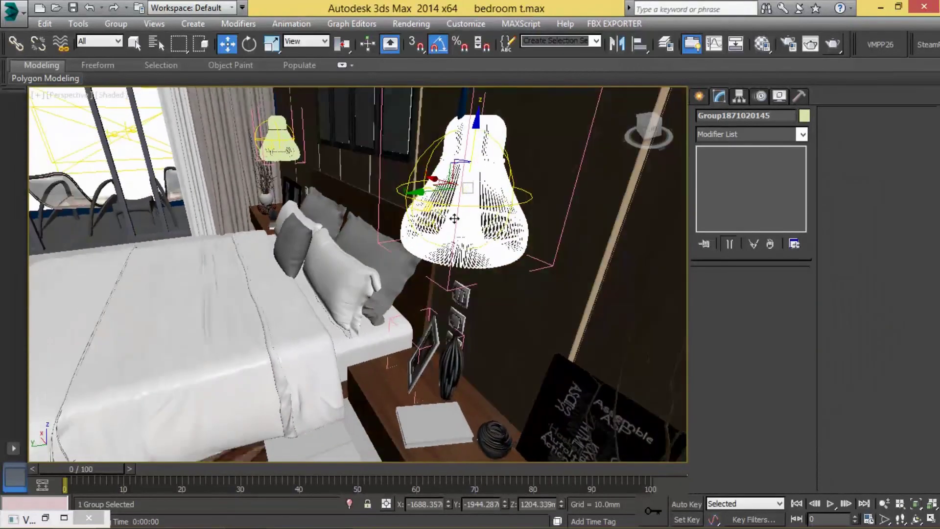
drag(435, 202, 428, 205)
mouse_move(428, 206)
alt+middle_down()
mouse_move(506, 249)
mouse_move(287, 232)
alt+middle_up()
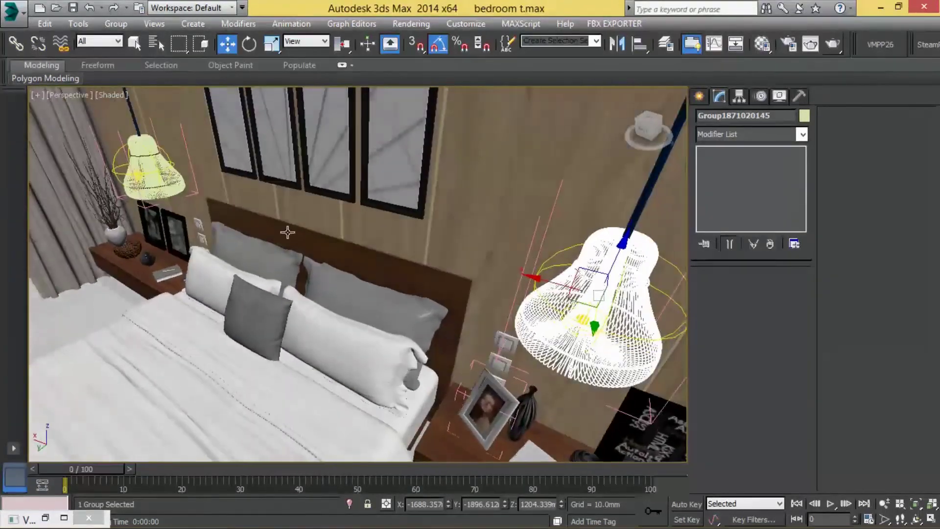
ctrl+click(160, 165)
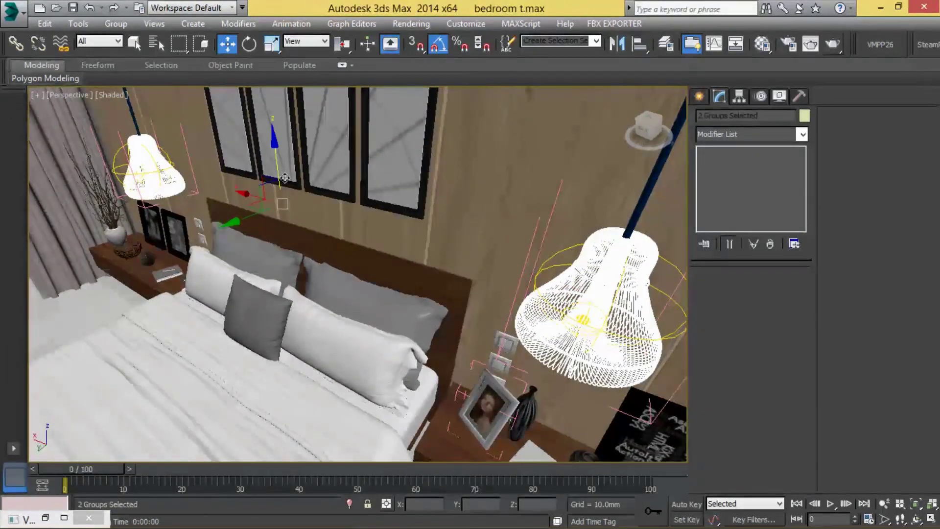
key(alt+w)
Centre the round lamp in Top view and lower the four selected lamps in perspective
right_click(269, 143)
key(alt+w)
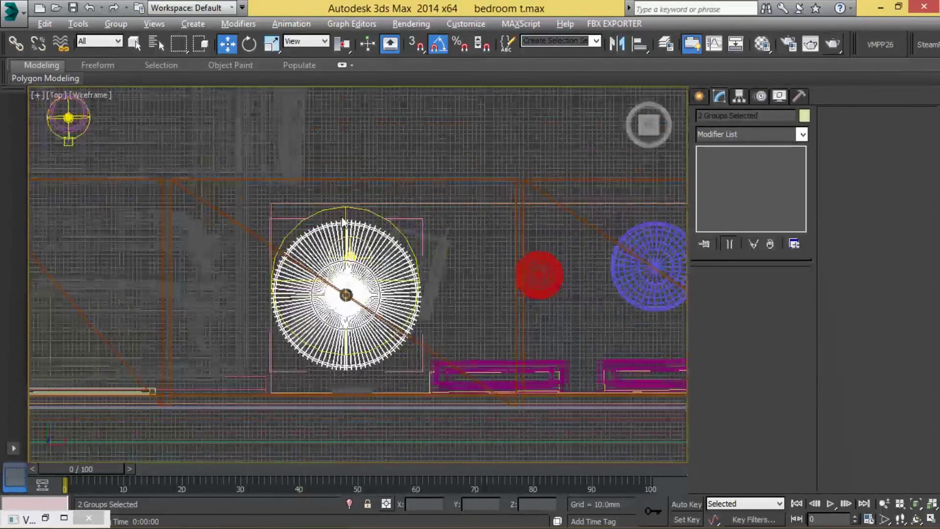
scroll(466, 229, down, 3)
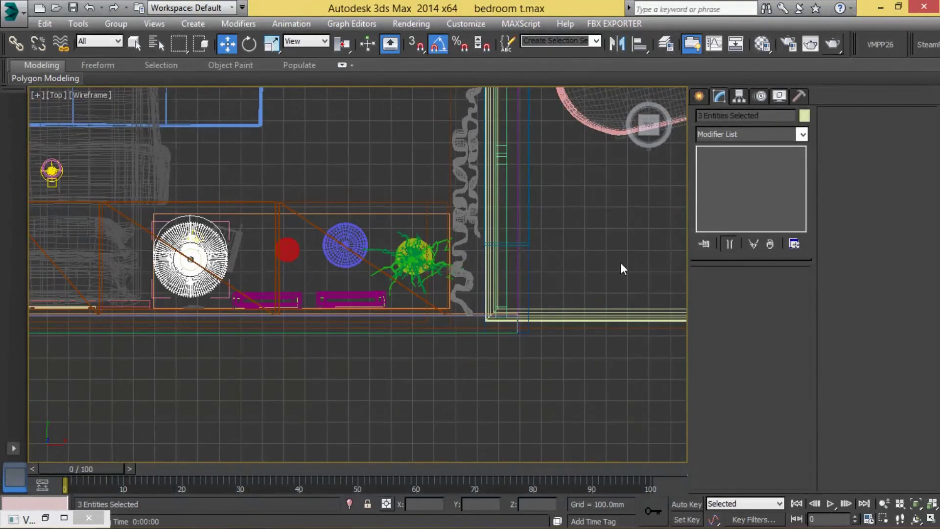
middle_drag(622, 269, 392, 279)
scroll(206, 283, up, 3)
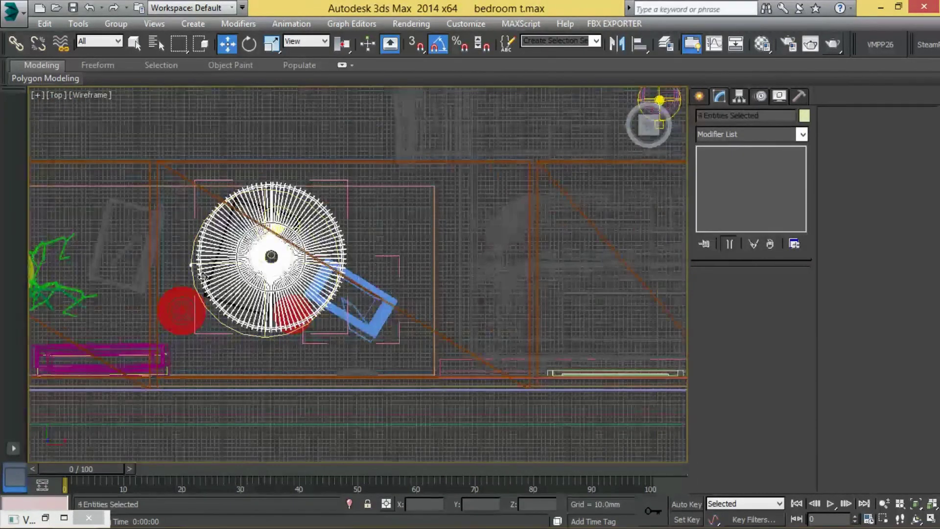
key(alt+w)
key(alt+w)
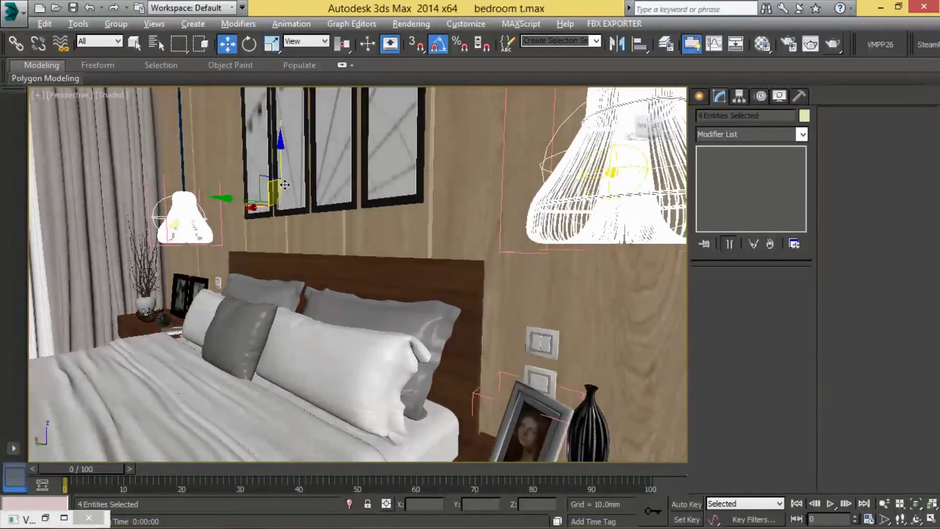
drag(293, 174, 299, 225)
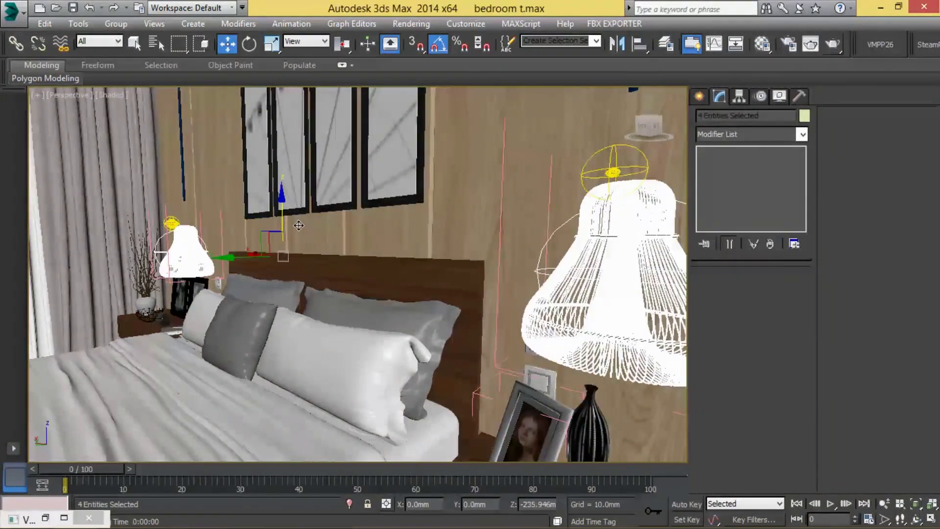
Recentre the top view on the round lamp and lower the pendant lamps about 159 mm
key(alt+w)
key(alt+w)
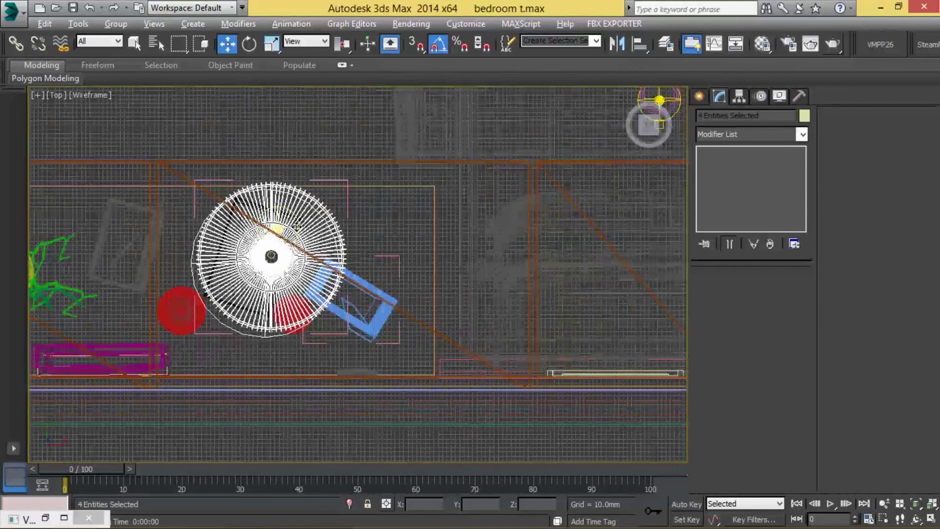
scroll(344, 242, down, 2)
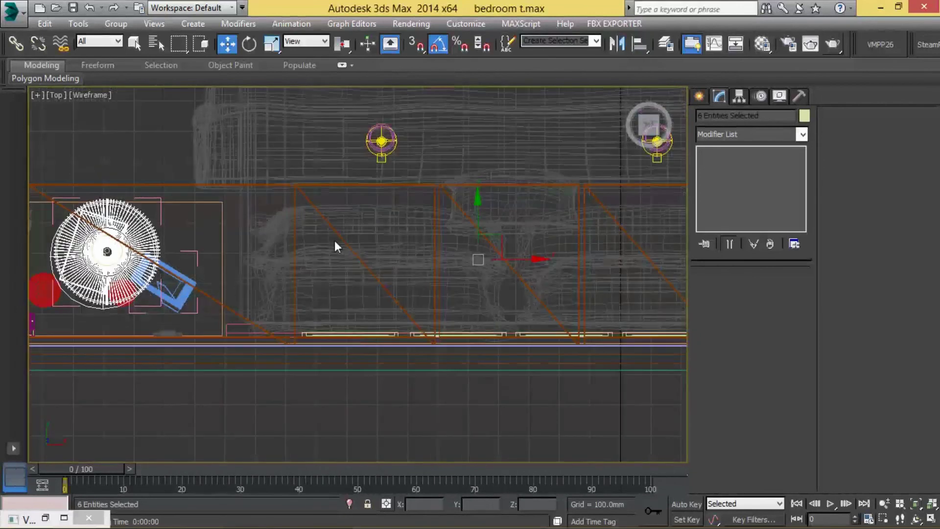
middle_drag(333, 240, 587, 206)
scroll(588, 201, up, 2)
scroll(587, 201, up, 3)
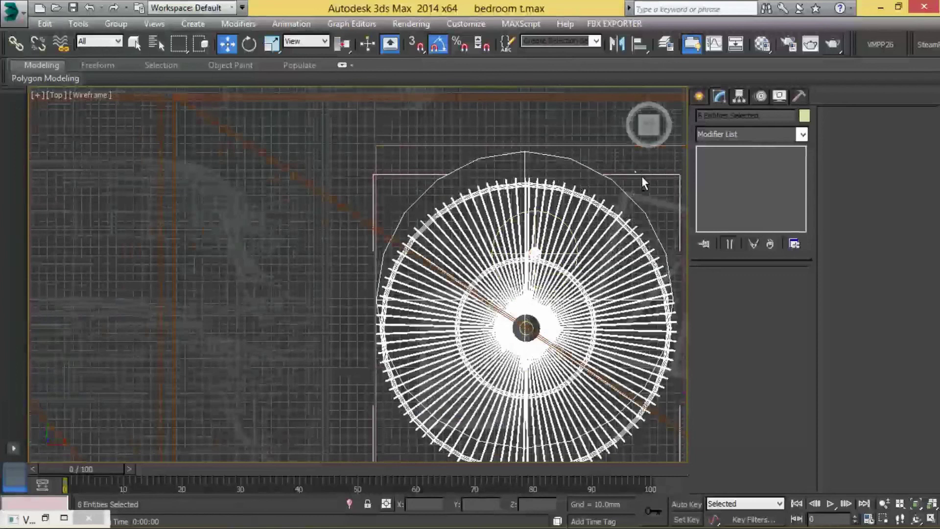
scroll(658, 183, down, 3)
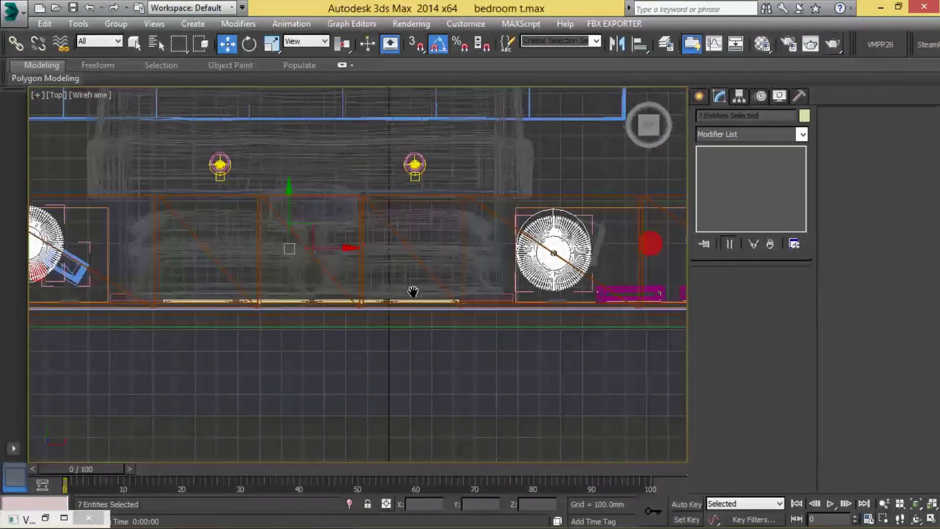
middle_drag(411, 292, 218, 220)
scroll(331, 258, up, 2)
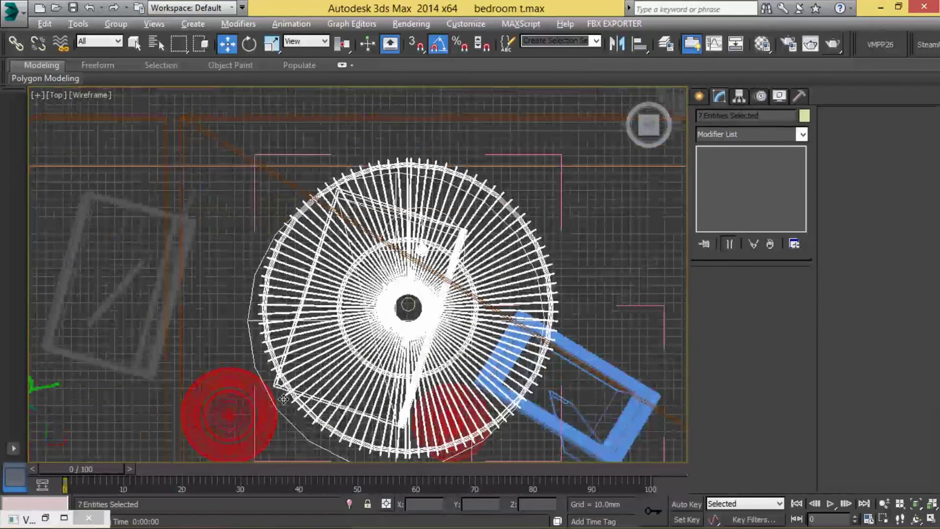
key(shift+z)
key(shift+z)
key(shift+z)
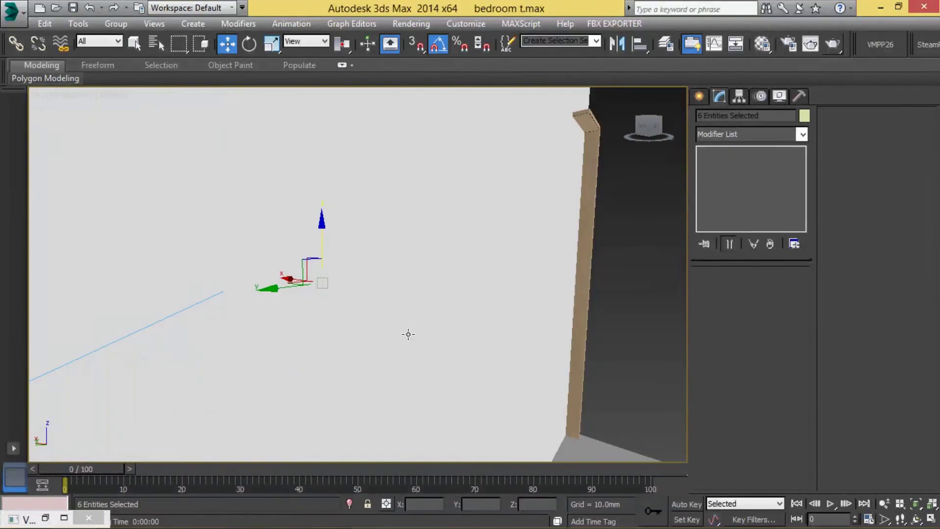
key(shift+z)
key(shift+z)
mouse_move(353, 241)
mouse_down()
mouse_move(355, 259)
mouse_move(569, 264)
mouse_up()
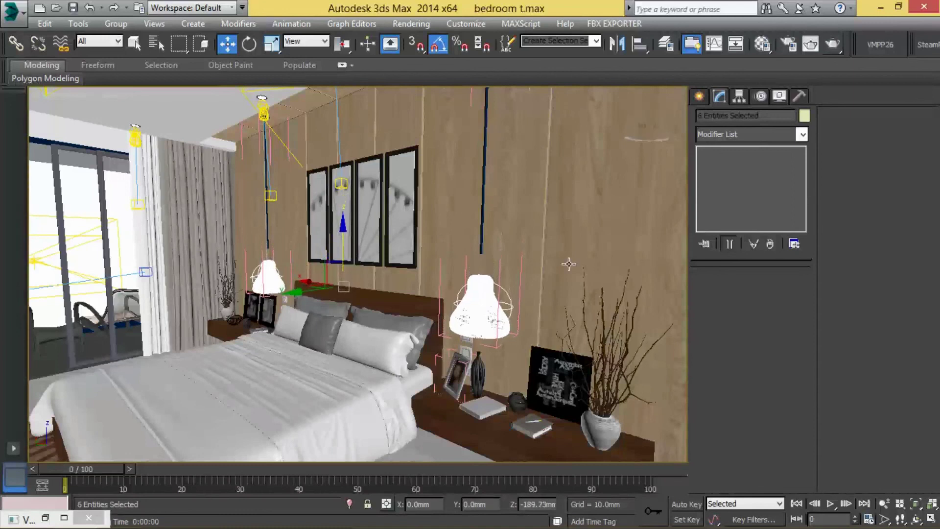
Inspect the hanging cord's vertices, then switch to the VRayPhysicalCamera001 view
click(494, 242)
click(728, 162)
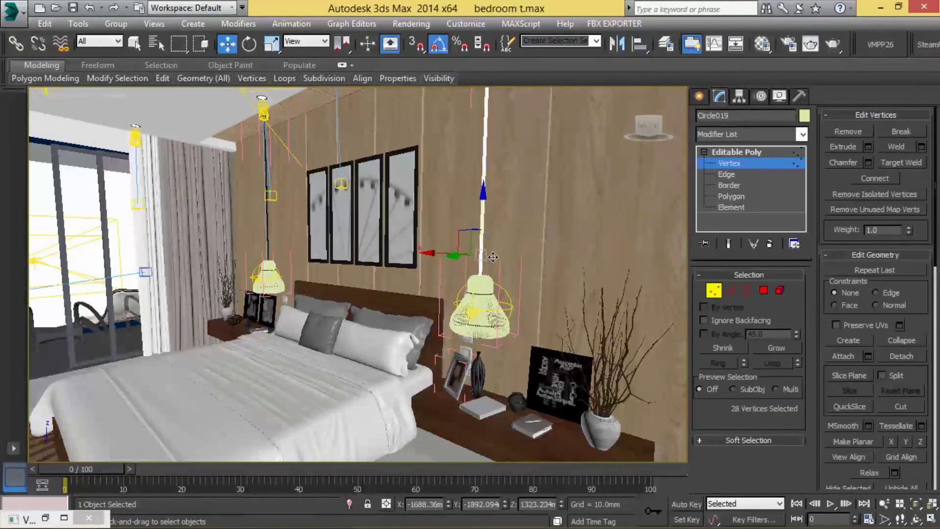
click(703, 152)
click(398, 302)
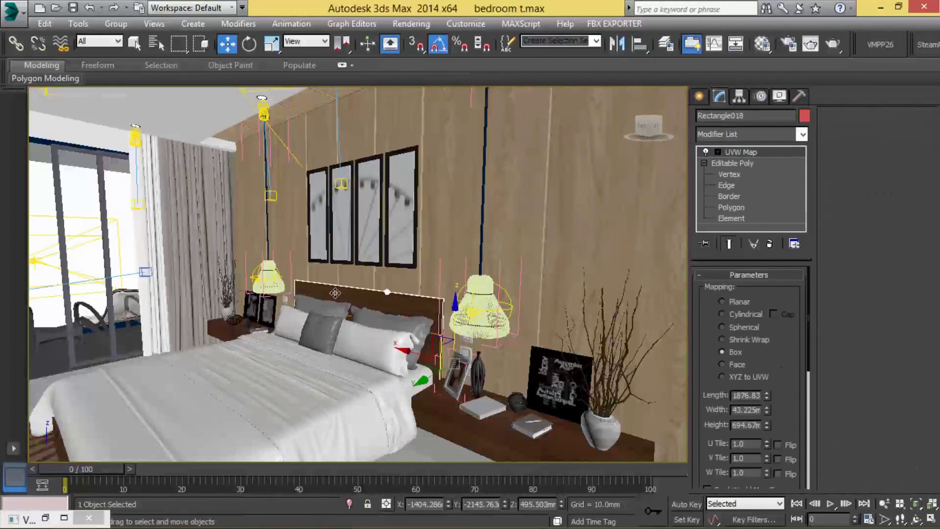
key(alt+w)
key(alt+w)
scroll(403, 238, down, 5)
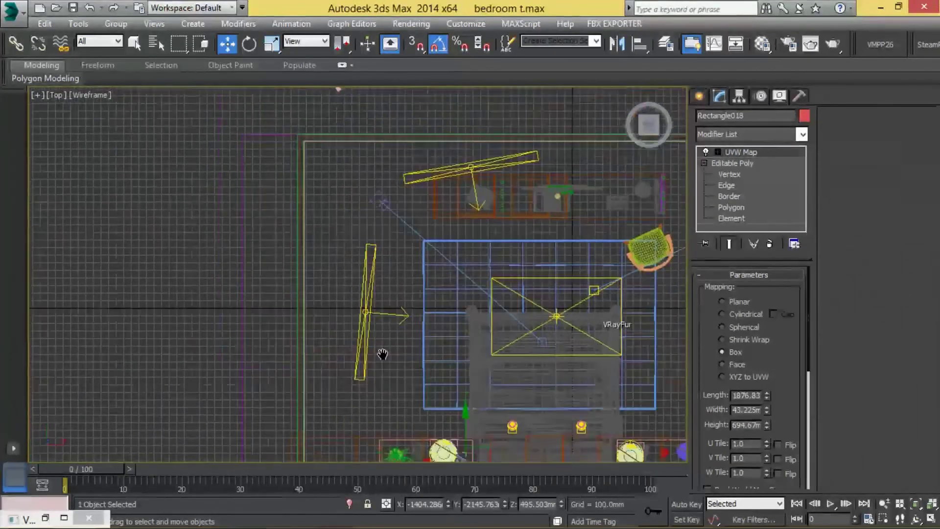
click(403, 238)
key(c)
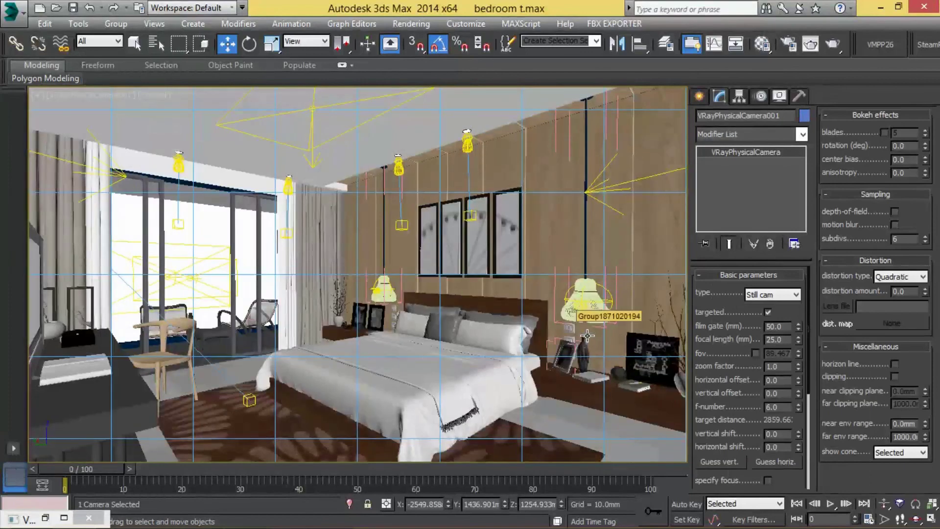
Render the full 1920 × 1080 bedroom view and start saving it from the V-Ray frame buffer
click(833, 44)
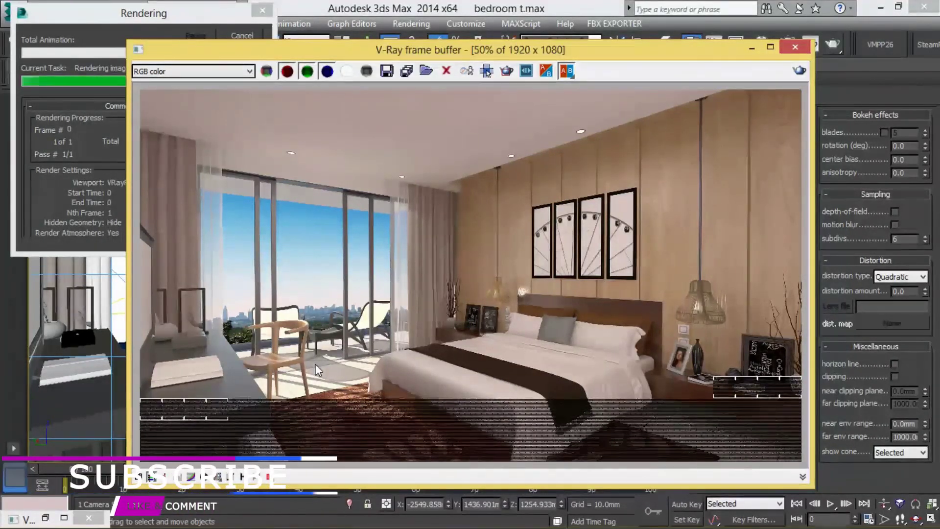
scroll(355, 328, up, 1)
scroll(449, 245, down, 1)
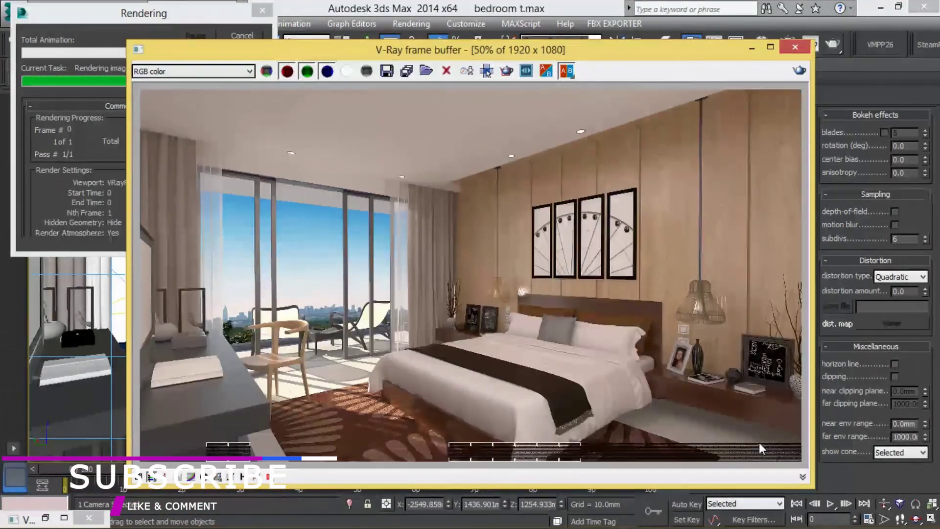
click(386, 71)
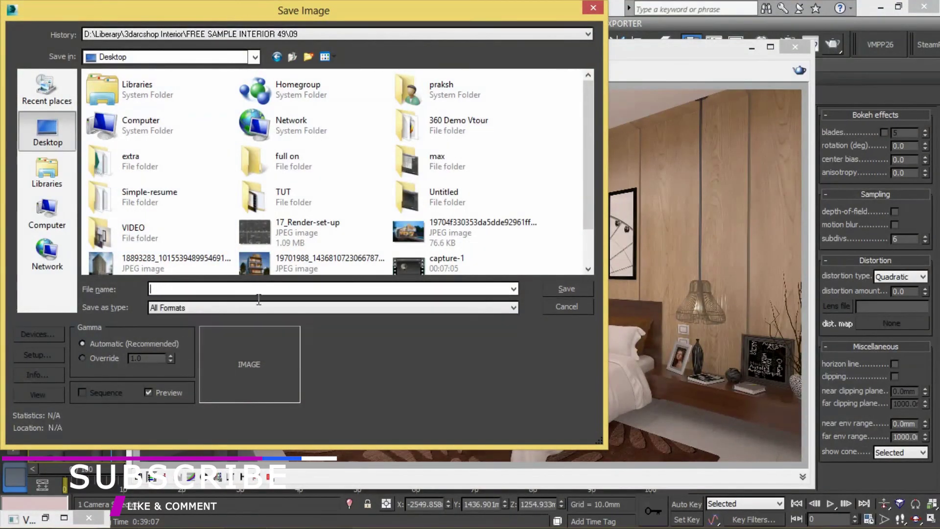